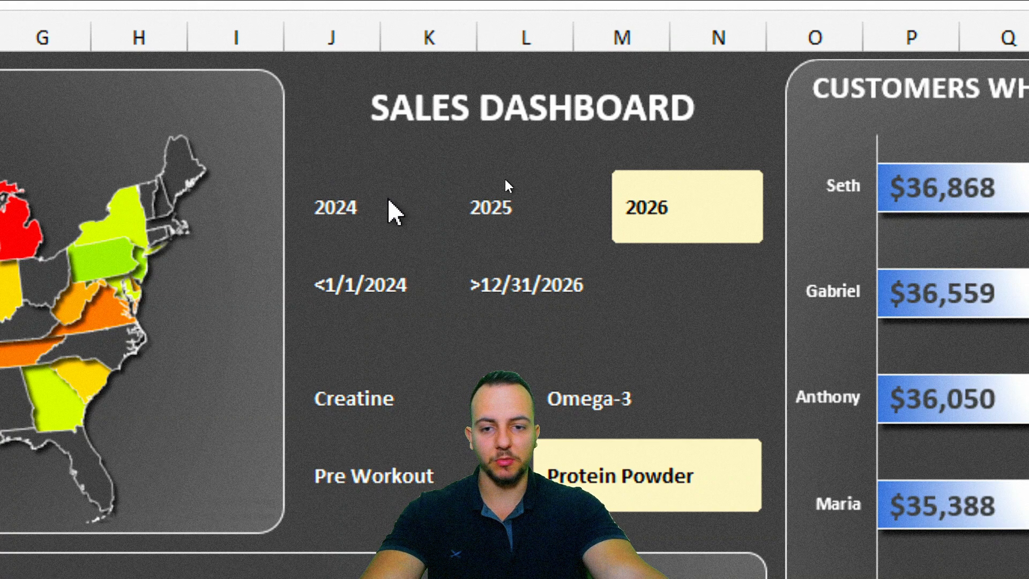
Step: Filter the finished sales dashboard by 2025 and Creatine, and view its Pivot Table and DATA sheets
{"action": "left_click", "coordinate": [471, 200]}
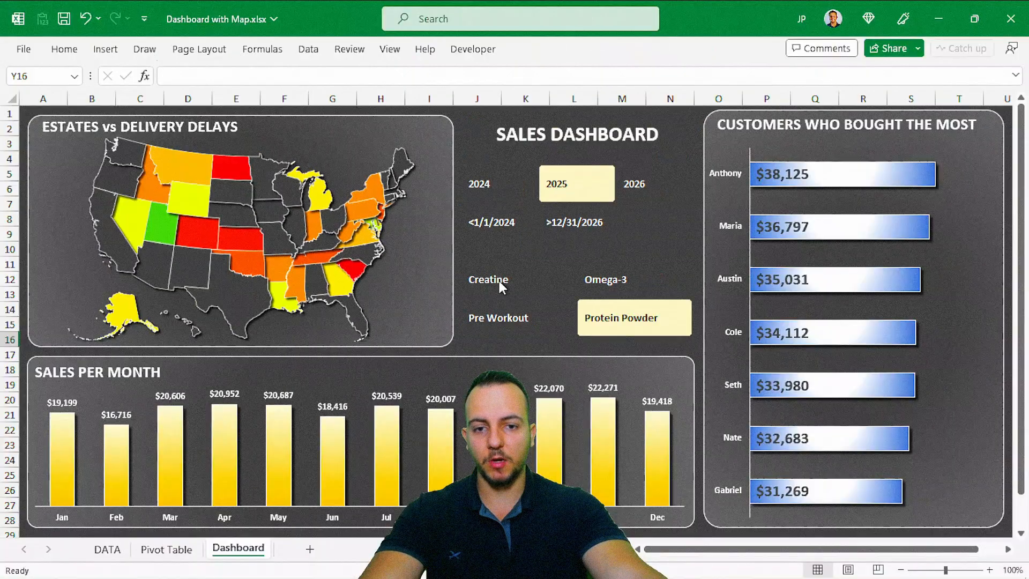
{"action": "left_click", "coordinate": [368, 153]}
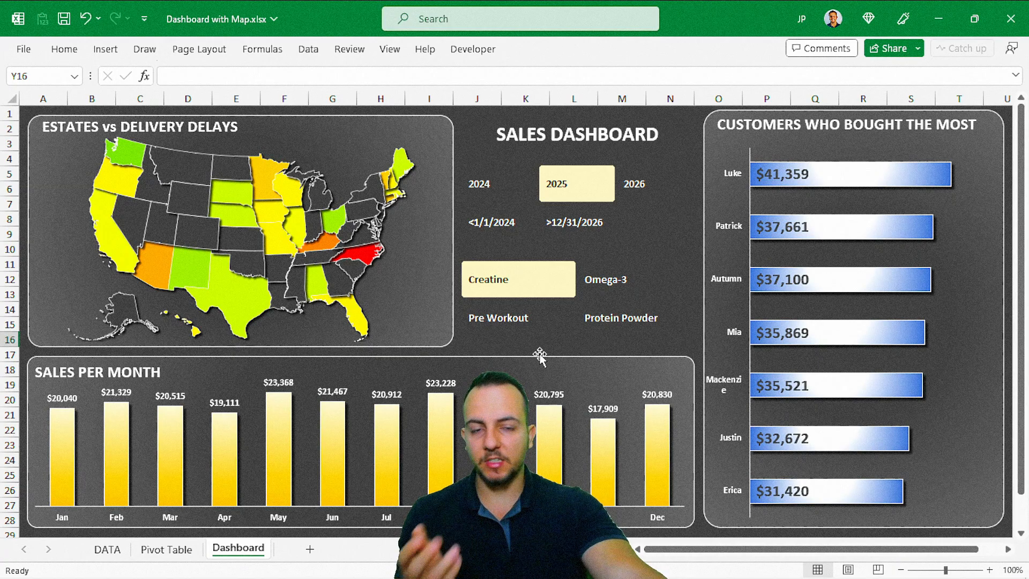
{"action": "left_click", "coordinate": [166, 549]}
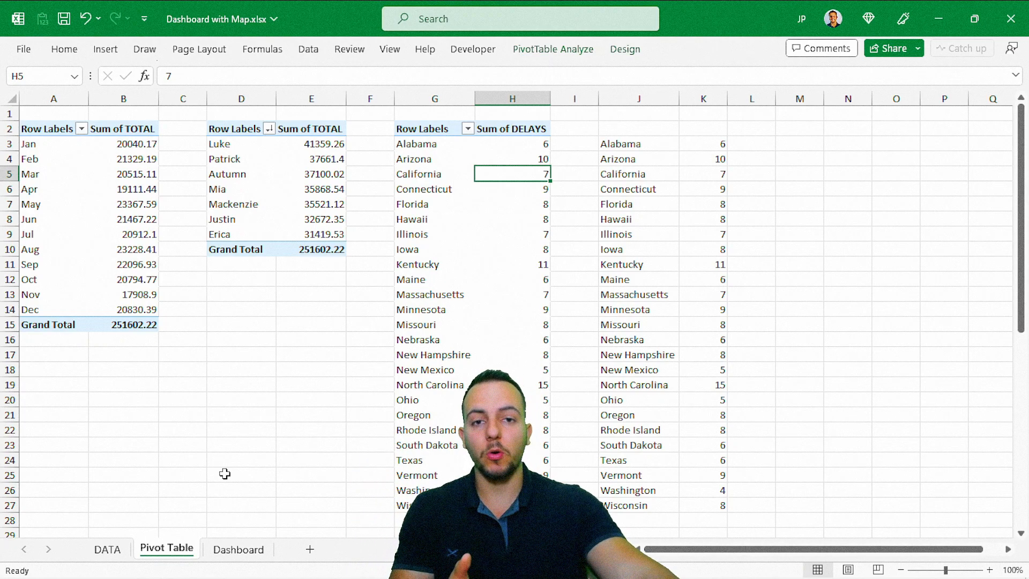
{"action": "left_click", "coordinate": [108, 549]}
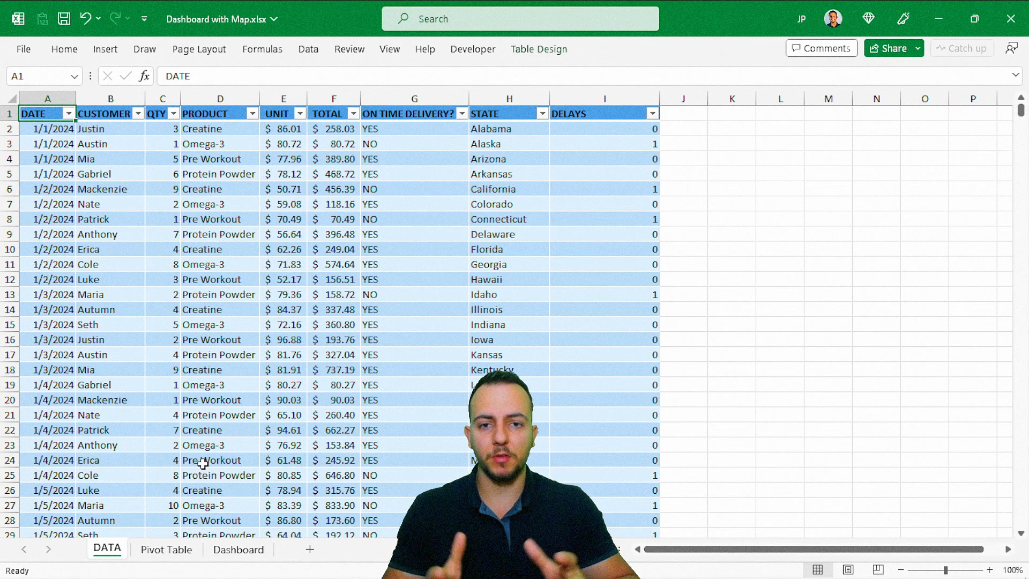
{"action": "left_click", "coordinate": [239, 550]}
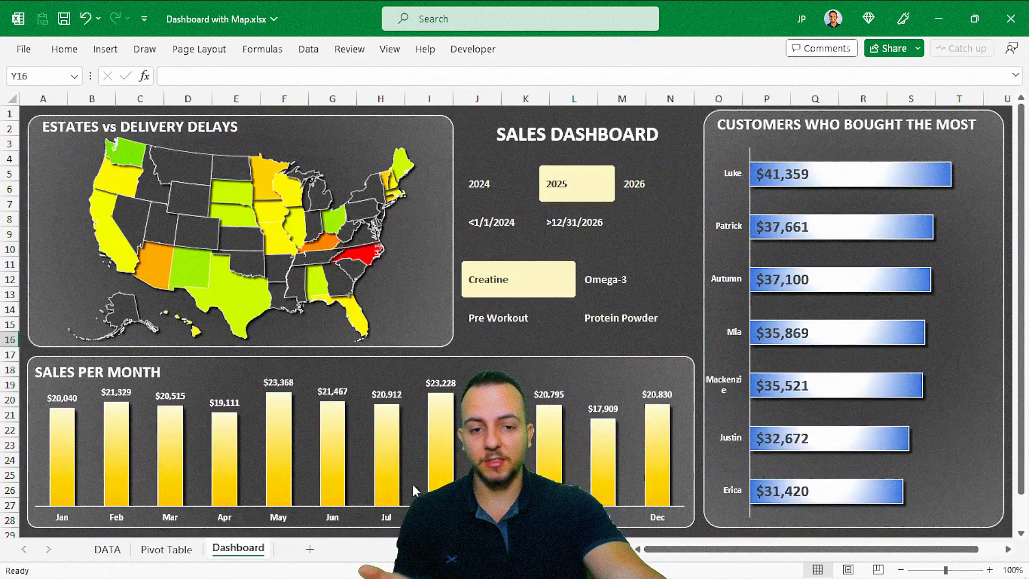
Step: Filter the dashboard by 2024 and Protein Powder to examine how the map and charts respond
{"action": "left_click", "coordinate": [494, 192]}
{"action": "left_click", "coordinate": [603, 319]}
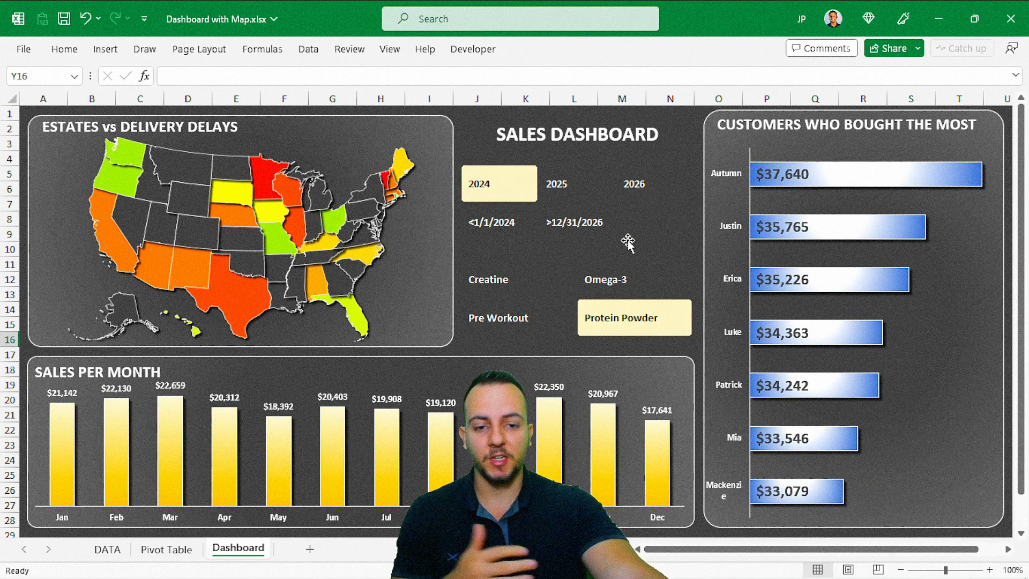
{"action": "left_click", "coordinate": [539, 308]}
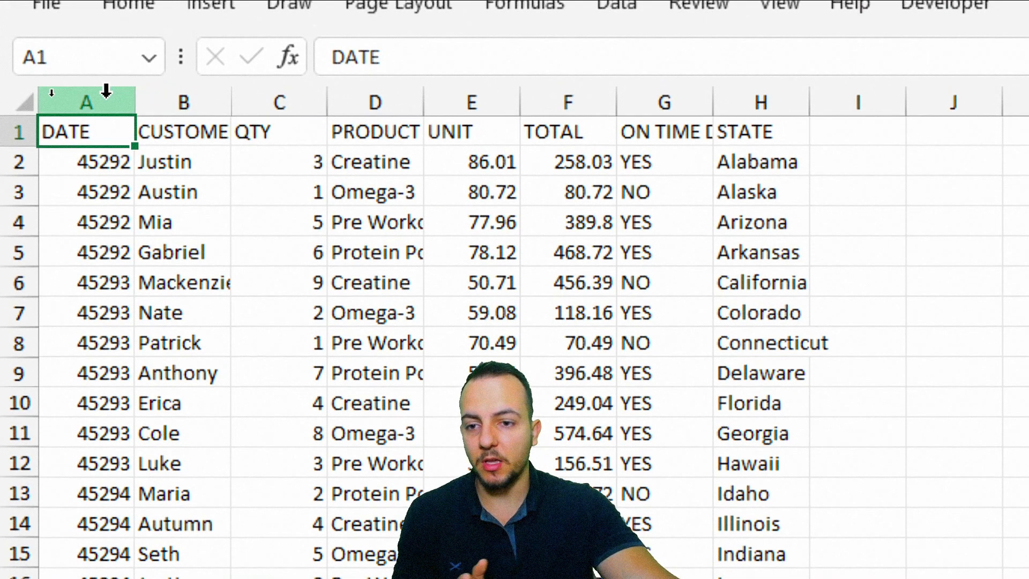
Step: Examine each column of the raw sales data, from DATE through STATE
{"action": "left_click", "coordinate": [114, 56]}
{"action": "left_click", "coordinate": [184, 97]}
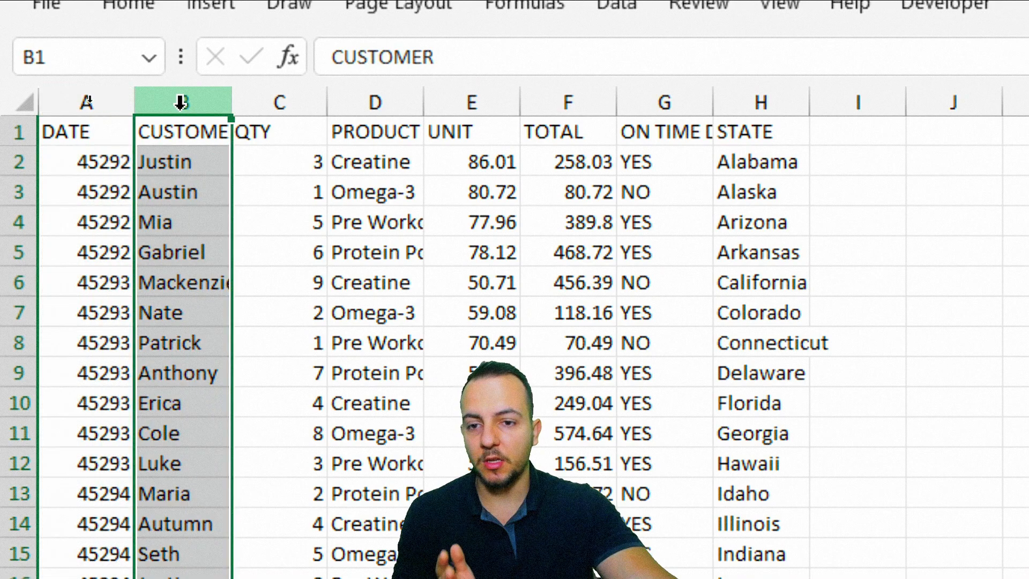
{"action": "left_click", "coordinate": [283, 98]}
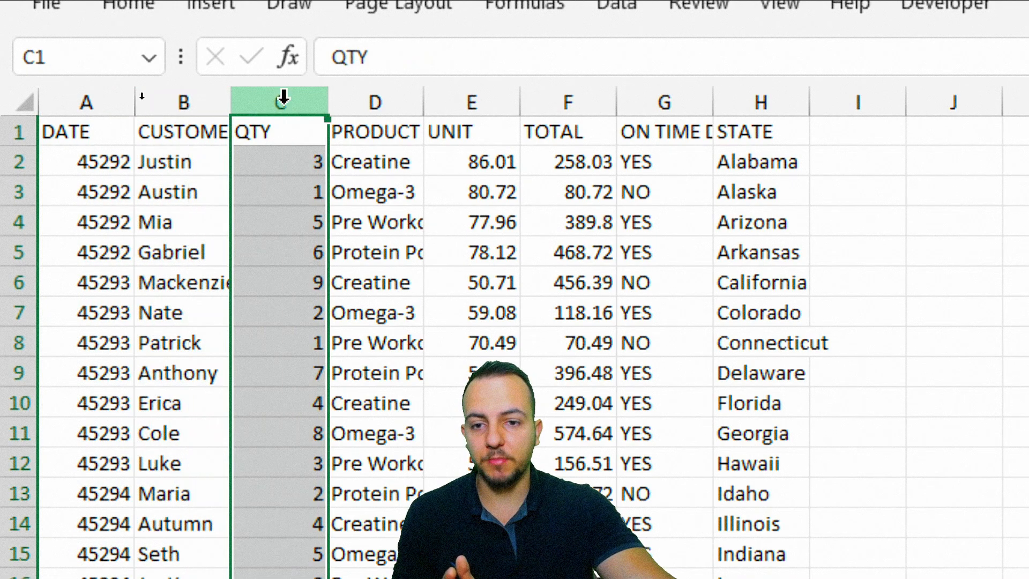
{"action": "left_click", "coordinate": [368, 103]}
{"action": "left_click", "coordinate": [482, 102]}
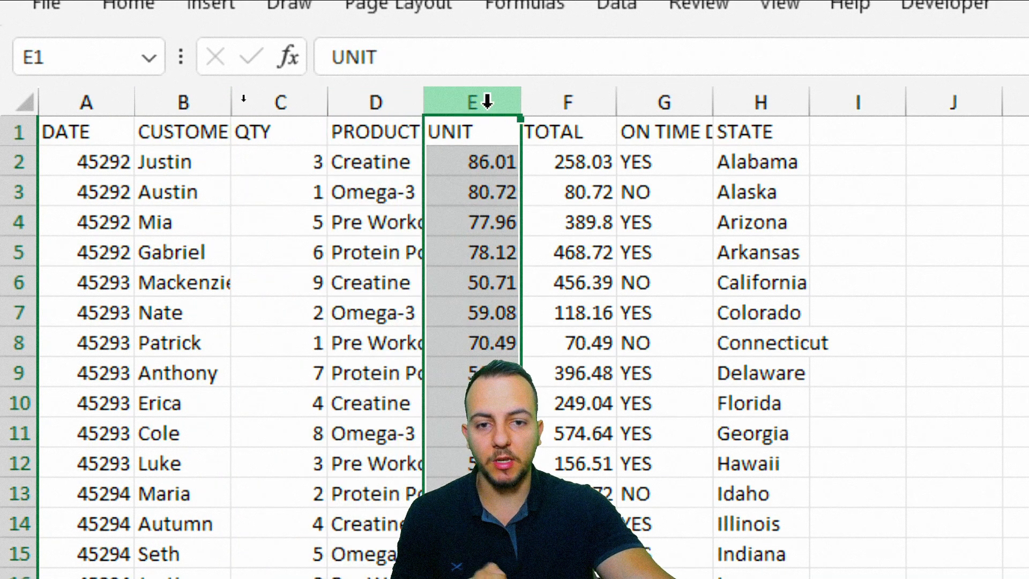
{"action": "left_click", "coordinate": [568, 101]}
{"action": "left_click", "coordinate": [686, 100]}
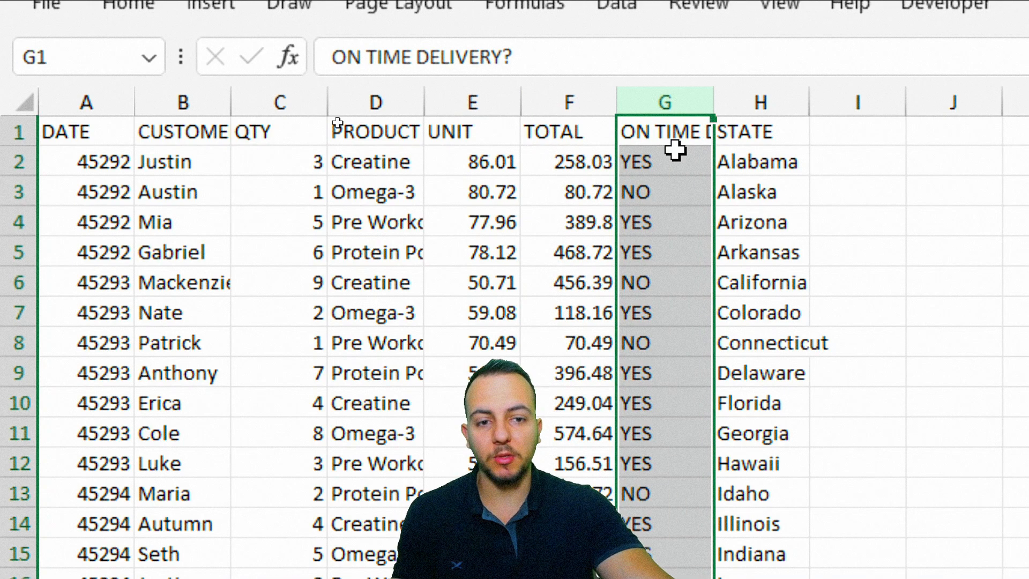
{"action": "left_click", "coordinate": [786, 102]}
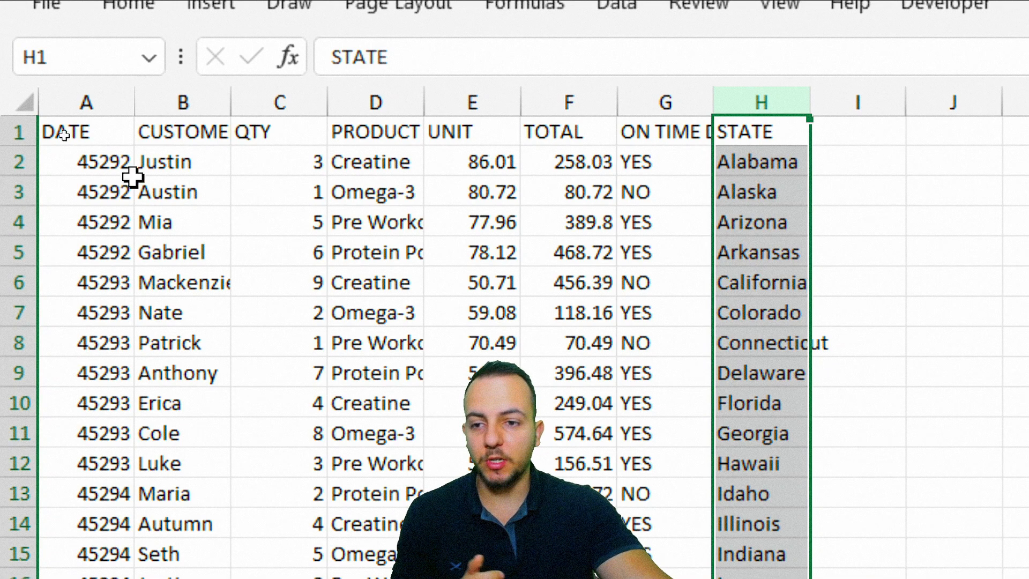
{"action": "left_click", "coordinate": [100, 102]}
{"action": "left_click", "coordinate": [94, 141]}
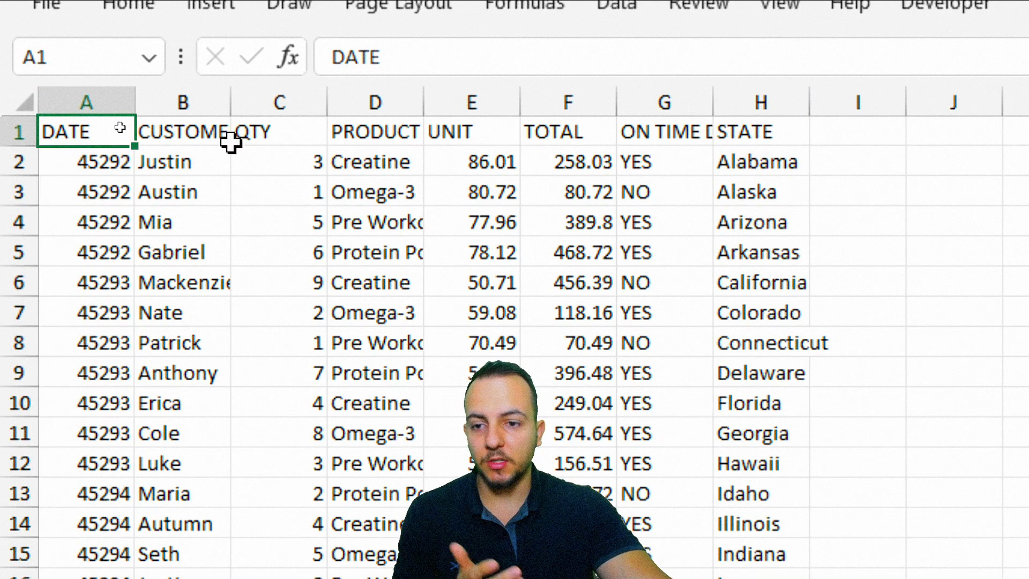
{"action": "key", "text": "ctrl+2"}
{"action": "left_click_drag", "start_coordinate": [65, 175], "coordinate": [130, 216]}
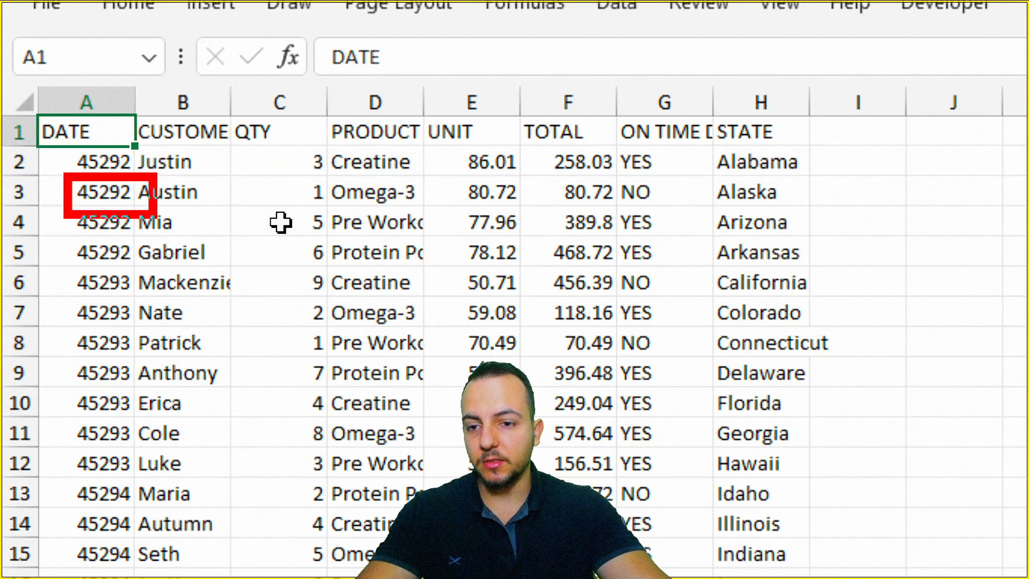
{"action": "left_click_drag", "start_coordinate": [223, 242], "coordinate": [142, 212]}
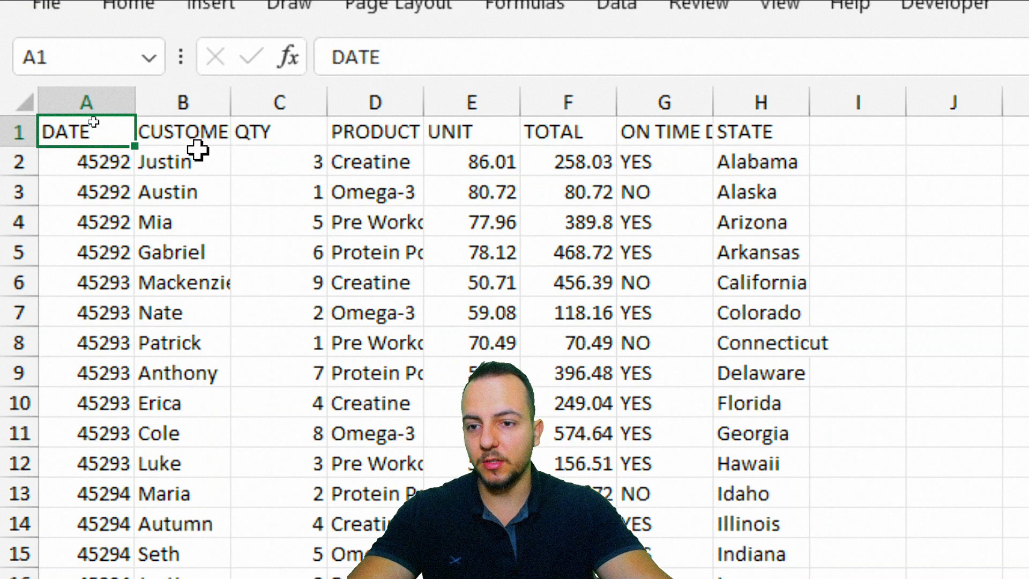
Step: Format the whole DATE column as Short Date
{"action": "left_click", "coordinate": [97, 97]}
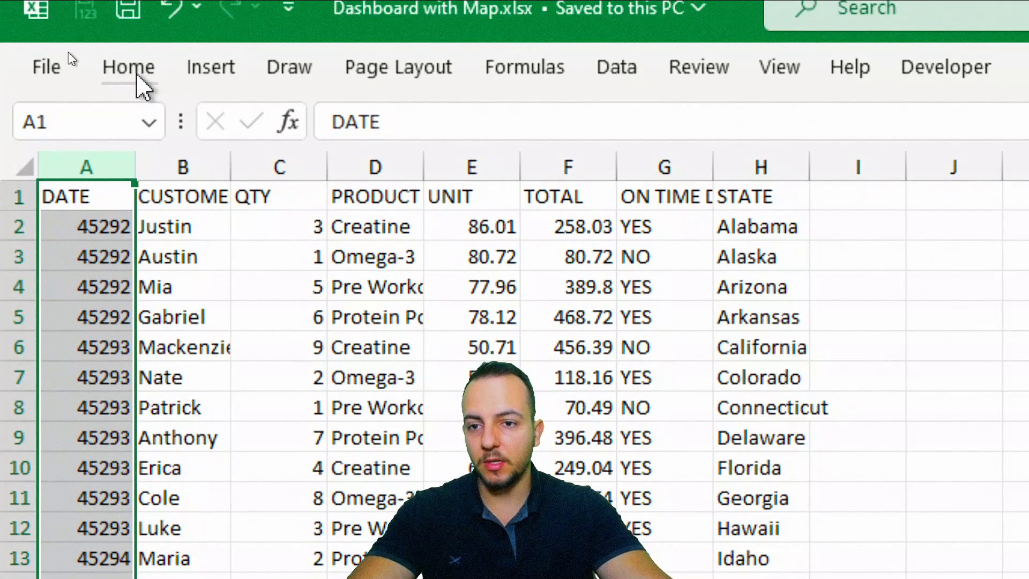
{"action": "left_click", "coordinate": [137, 15]}
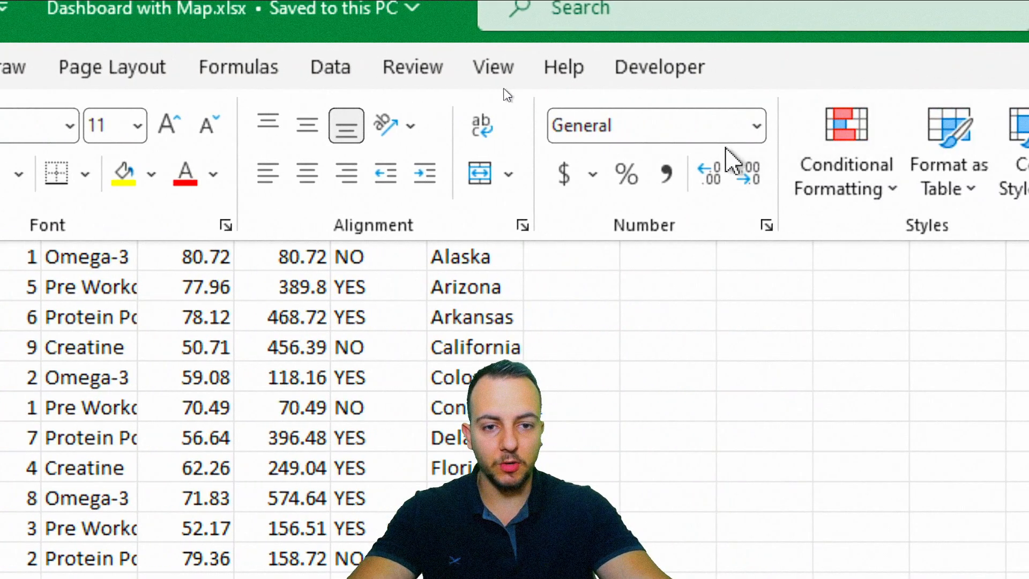
{"action": "left_click", "coordinate": [837, 127]}
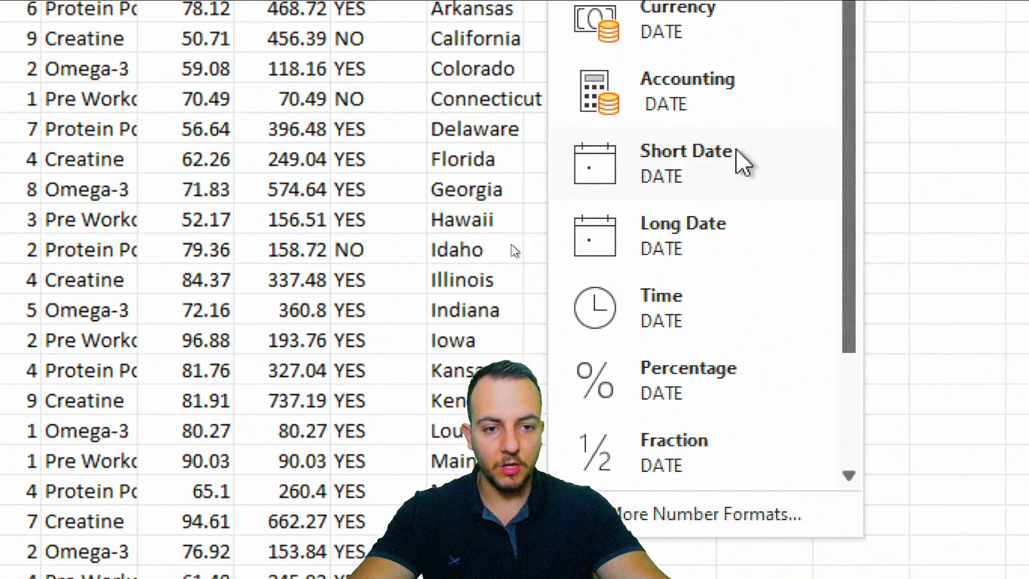
{"action": "left_click", "coordinate": [726, 182]}
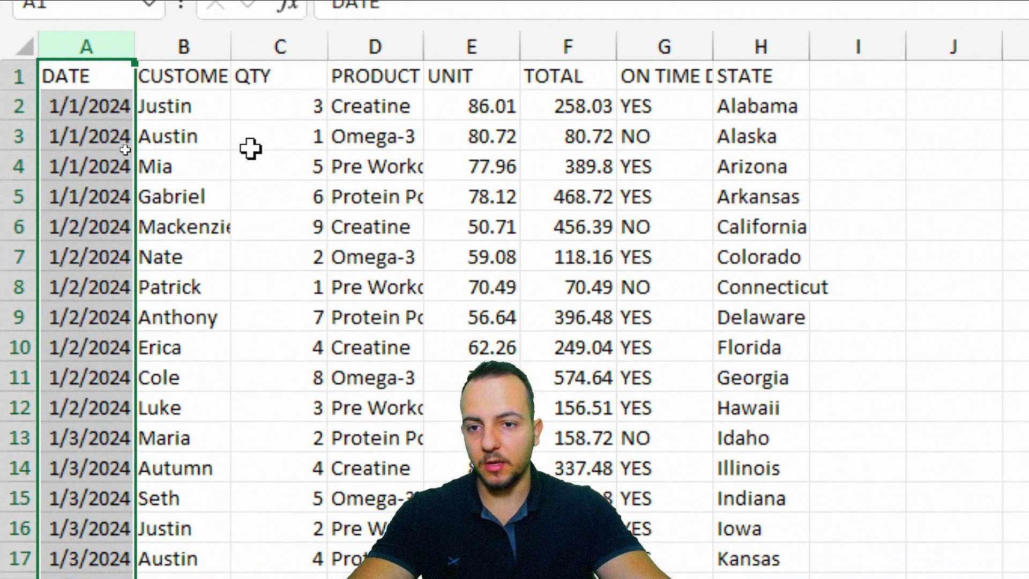
{"action": "left_click", "coordinate": [216, 128]}
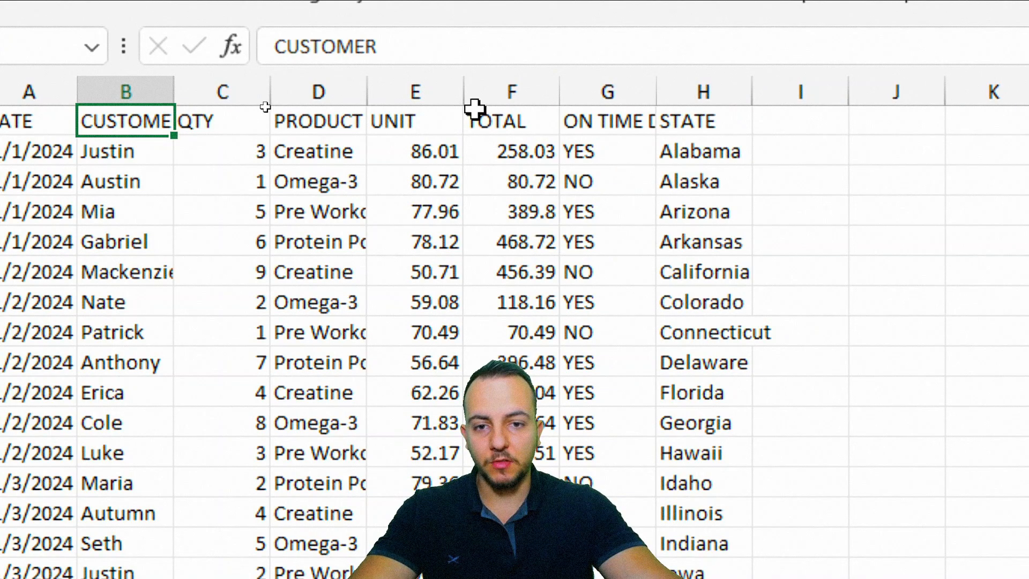
Step: Apply the dollar accounting number format to the UNIT and TOTAL columns
{"action": "left_click_drag", "start_coordinate": [441, 97], "coordinate": [540, 81]}
{"action": "key", "text": "ctrl+2"}
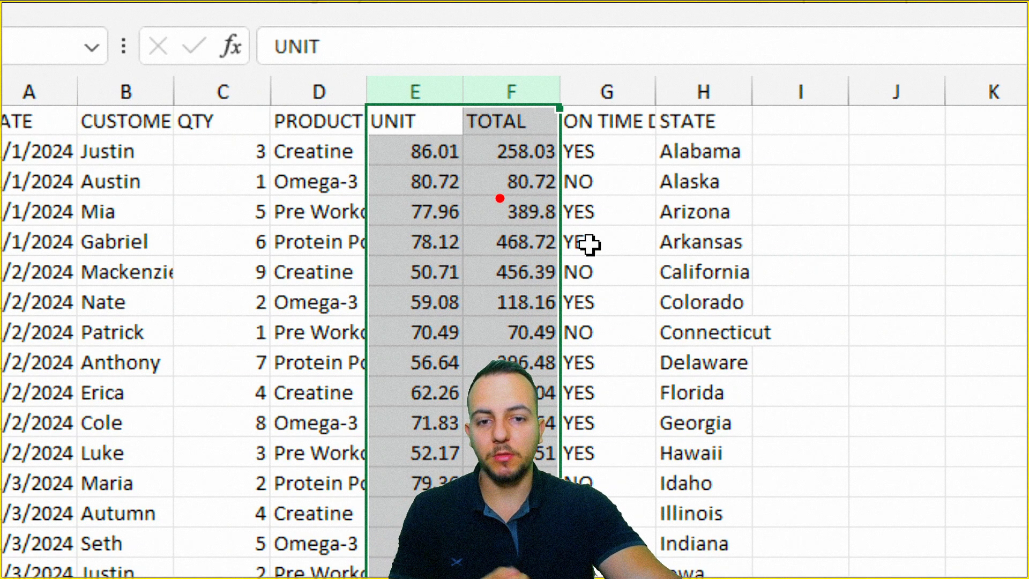
{"action": "mouse_move", "coordinate": [482, 217]}
{"action": "left_mouse_down"}
{"action": "mouse_move", "coordinate": [424, 239]}
{"action": "mouse_move", "coordinate": [395, 280]}
{"action": "left_mouse_up"}
{"action": "left_click_drag", "start_coordinate": [453, 201], "coordinate": [445, 295]}
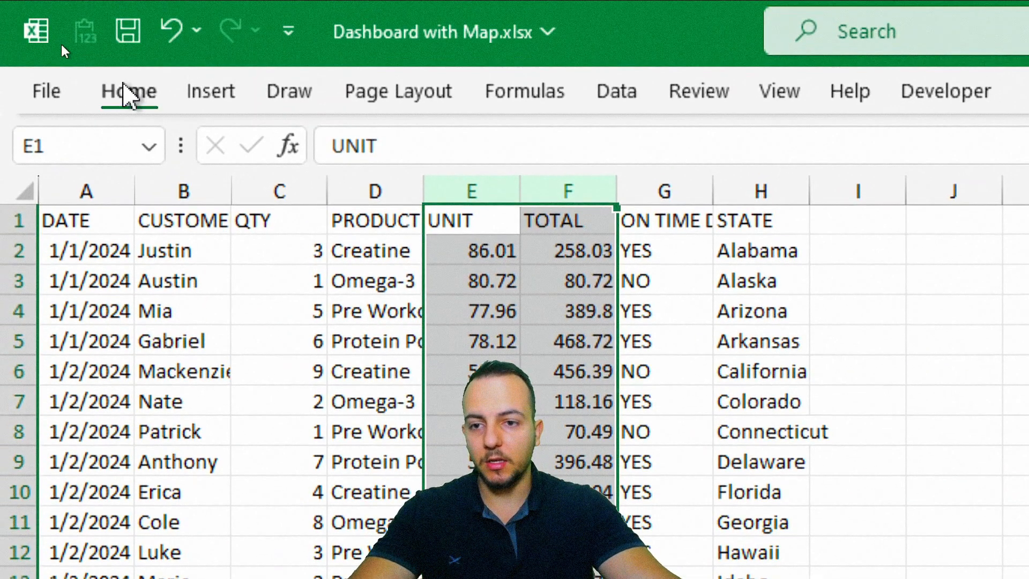
{"action": "left_click", "coordinate": [129, 96]}
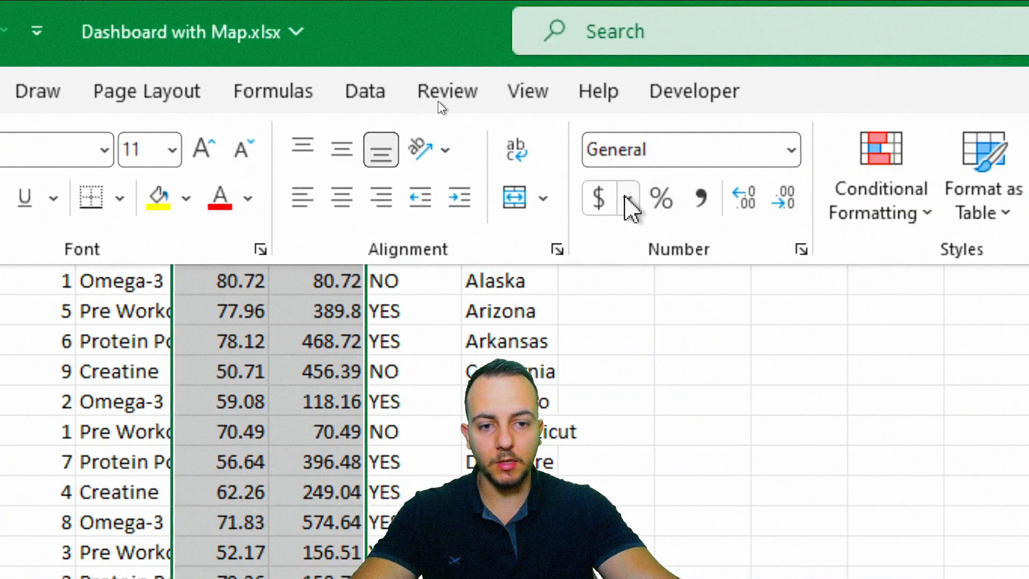
{"action": "left_click", "coordinate": [604, 201]}
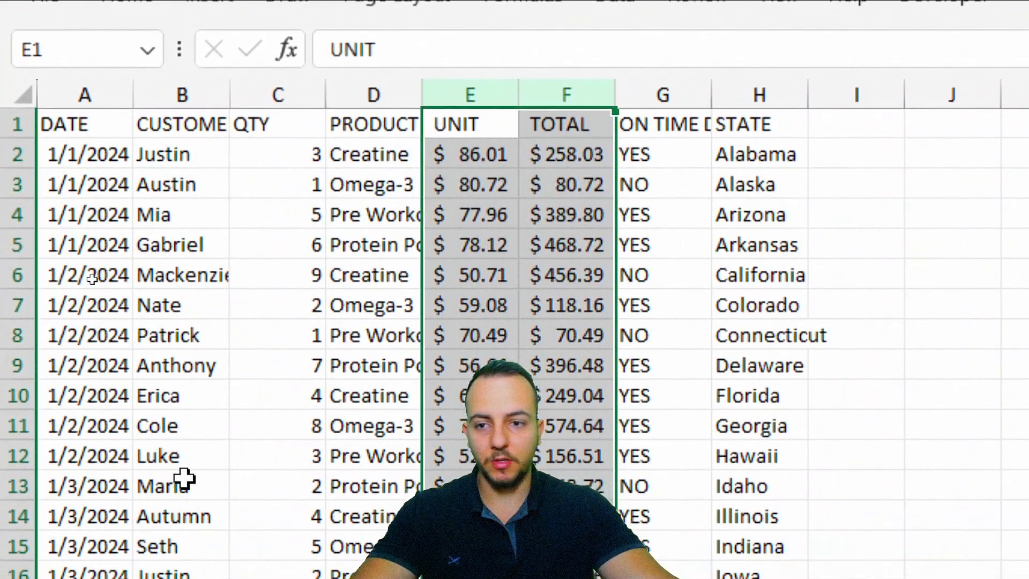
Step: Auto-fit the widths of columns A through H to their contents
{"action": "left_click_drag", "start_coordinate": [109, 96], "coordinate": [779, 97]}
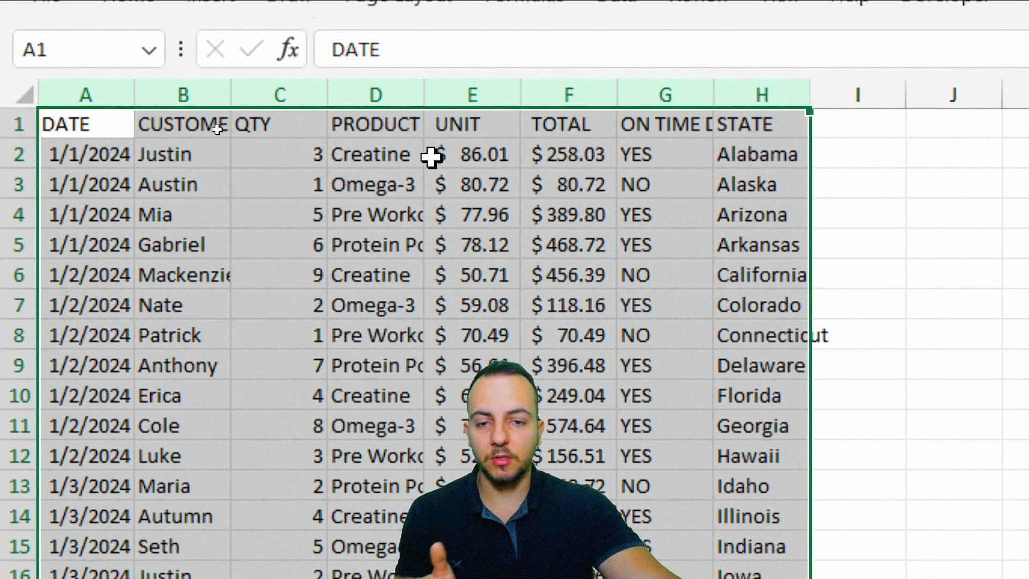
{"action": "double_click", "coordinate": [427, 92]}
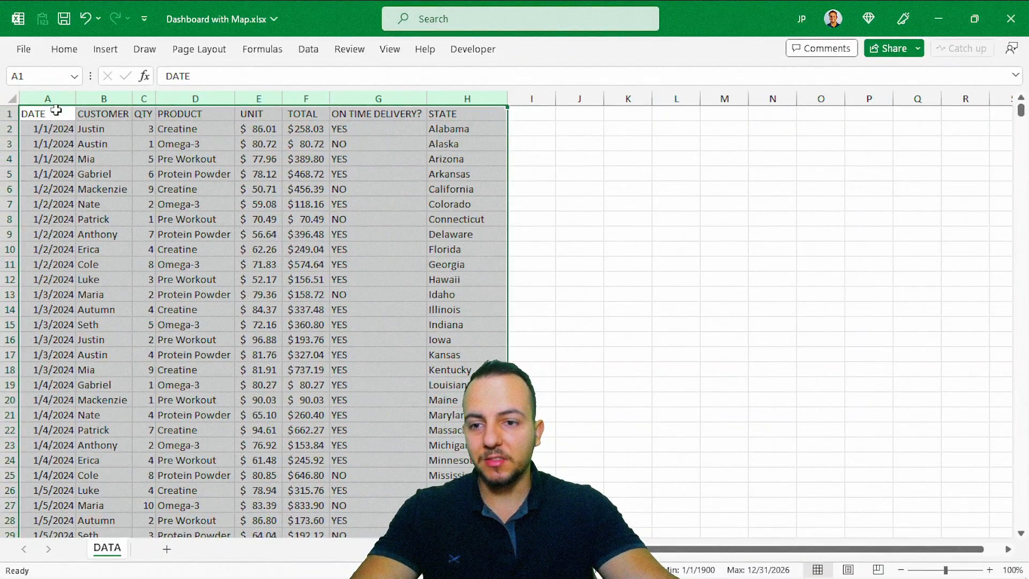
{"action": "left_click", "coordinate": [65, 115]}
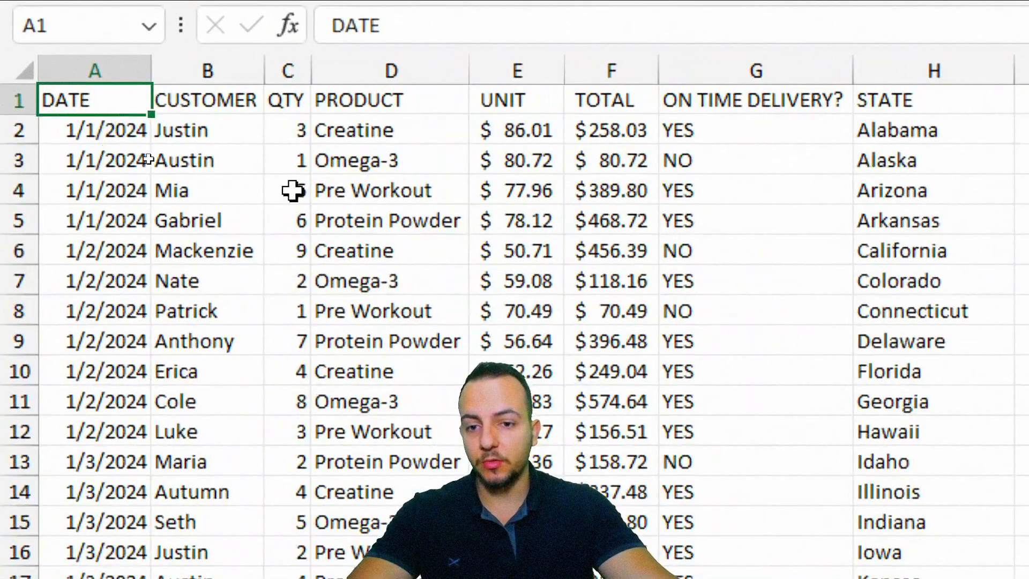
Step: Convert the sales data range A1:H7321 into a table with headers
{"action": "left_click", "coordinate": [141, 158]}
{"action": "left_click", "coordinate": [156, 189]}
{"action": "left_click", "coordinate": [204, 220]}
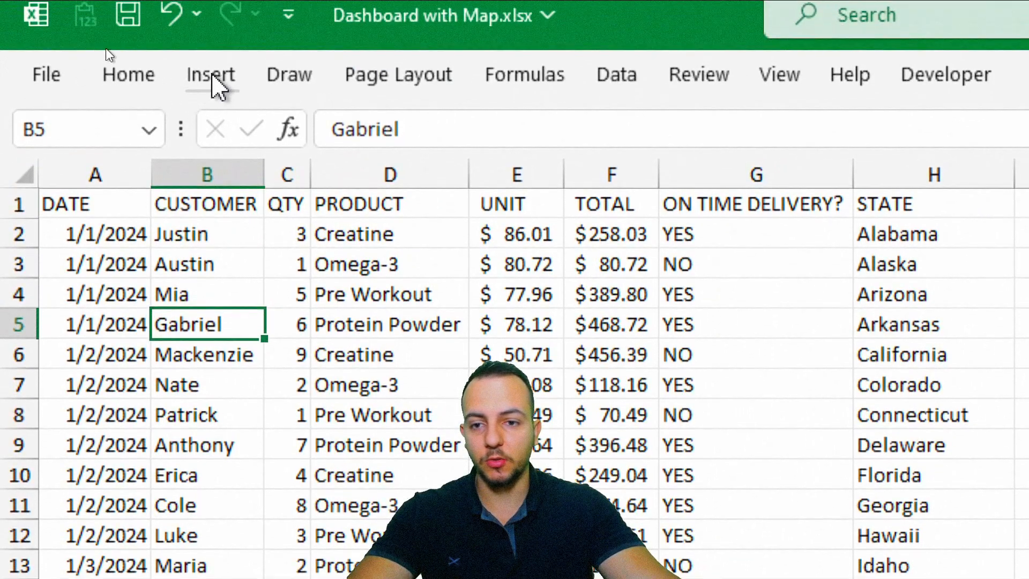
{"action": "left_click", "coordinate": [215, 78]}
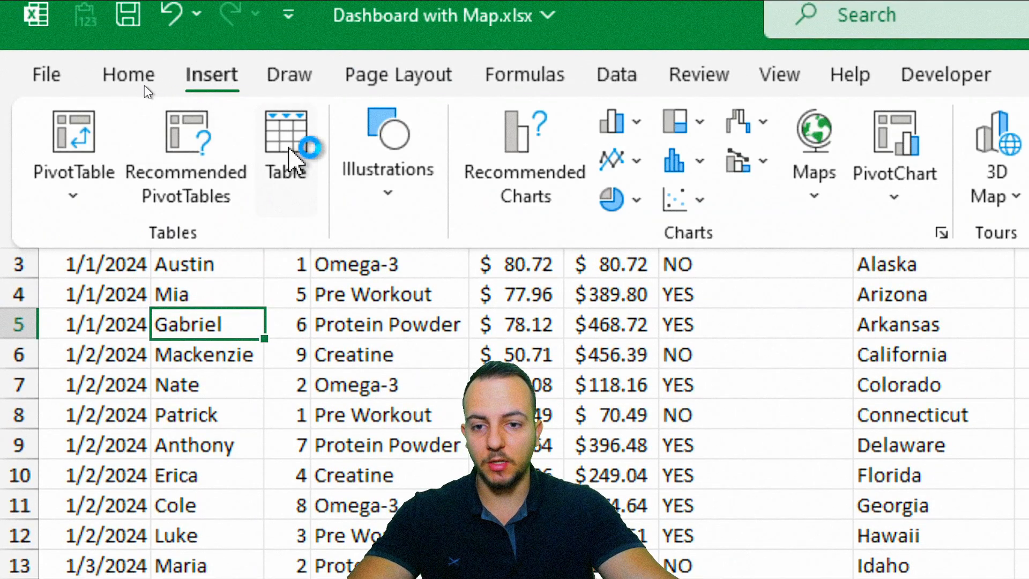
{"action": "left_click", "coordinate": [290, 158]}
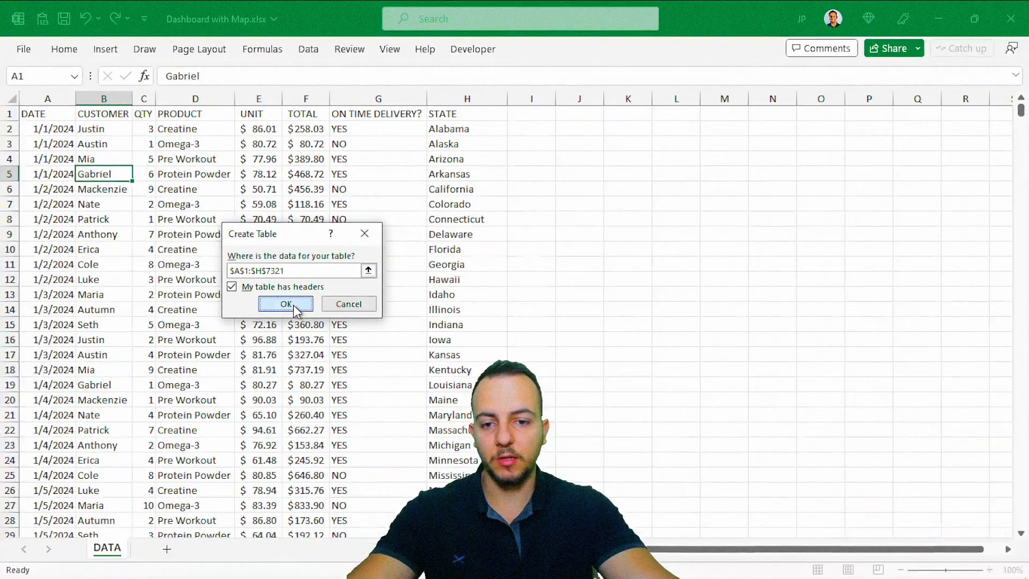
{"action": "left_click", "coordinate": [588, 265]}
{"action": "left_click", "coordinate": [262, 93]}
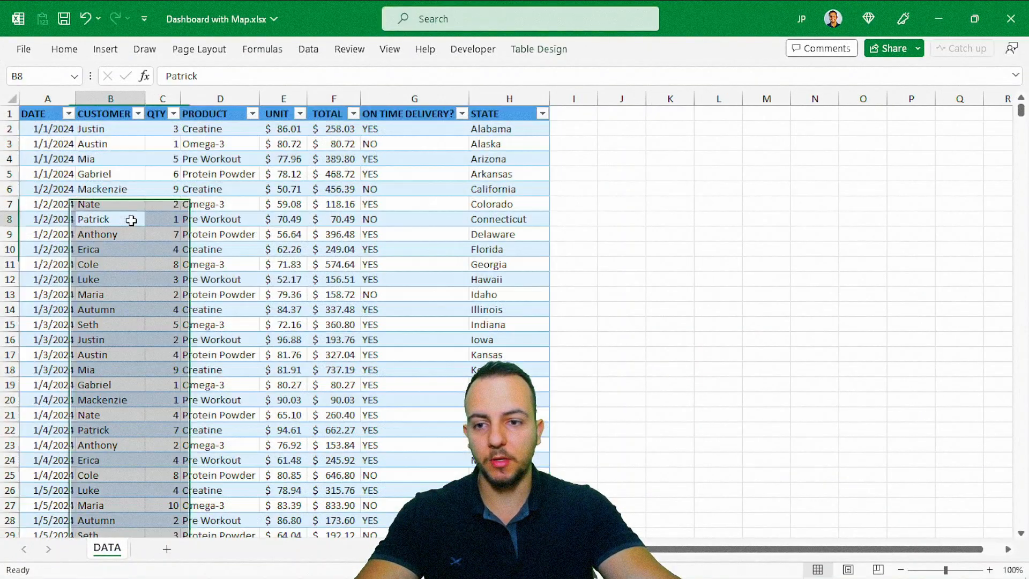
Step: Apply the blue table style from the second row of the Medium styles to the sales table
{"action": "left_click", "coordinate": [56, 117]}
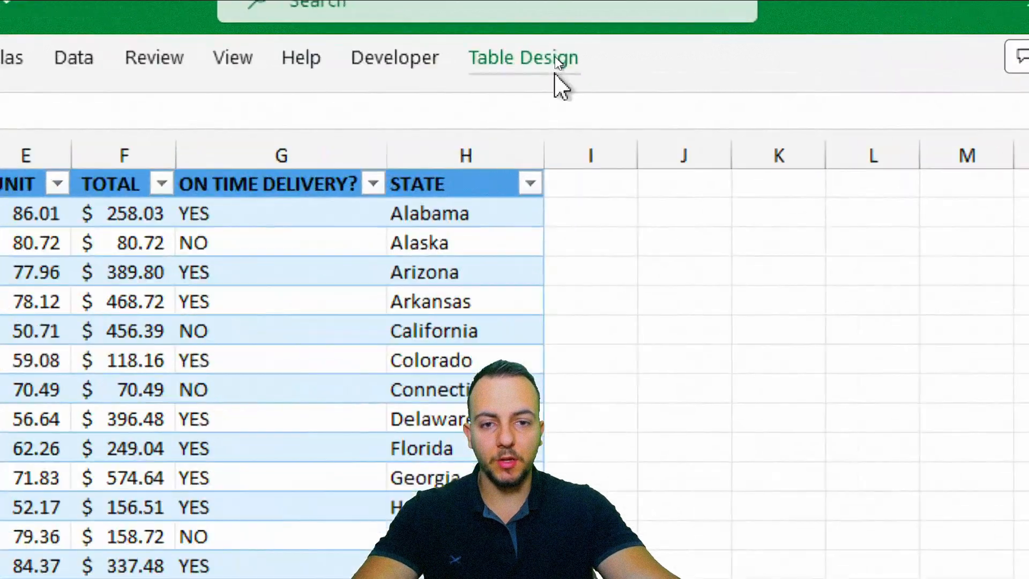
{"action": "left_click", "coordinate": [553, 53]}
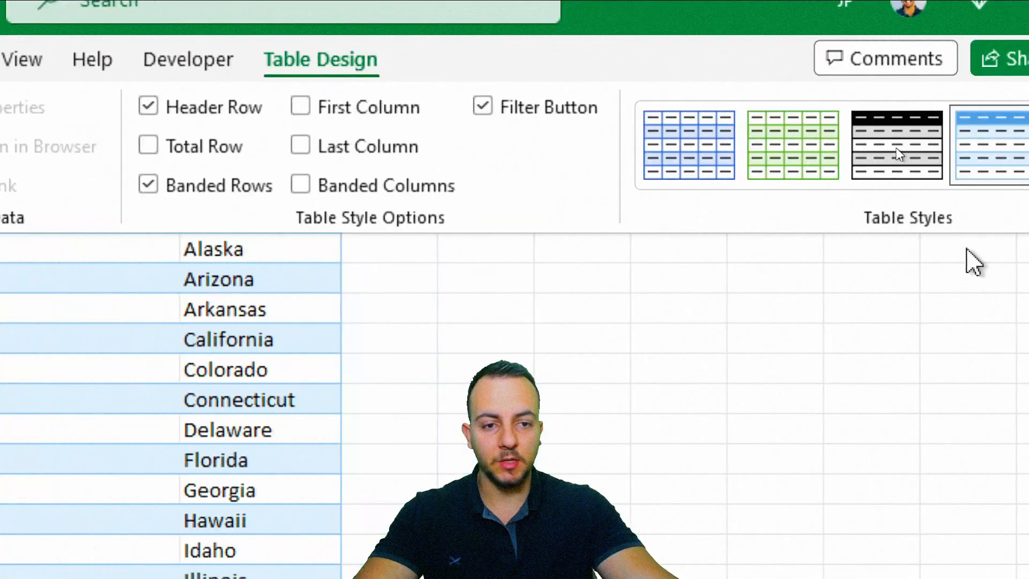
{"action": "left_click", "coordinate": [898, 174]}
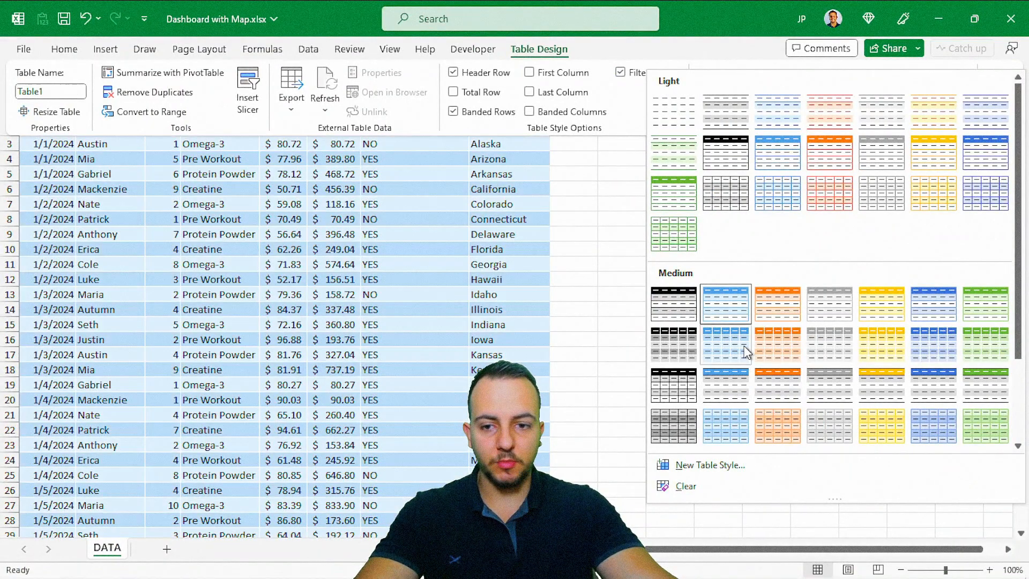
{"action": "left_click", "coordinate": [743, 356]}
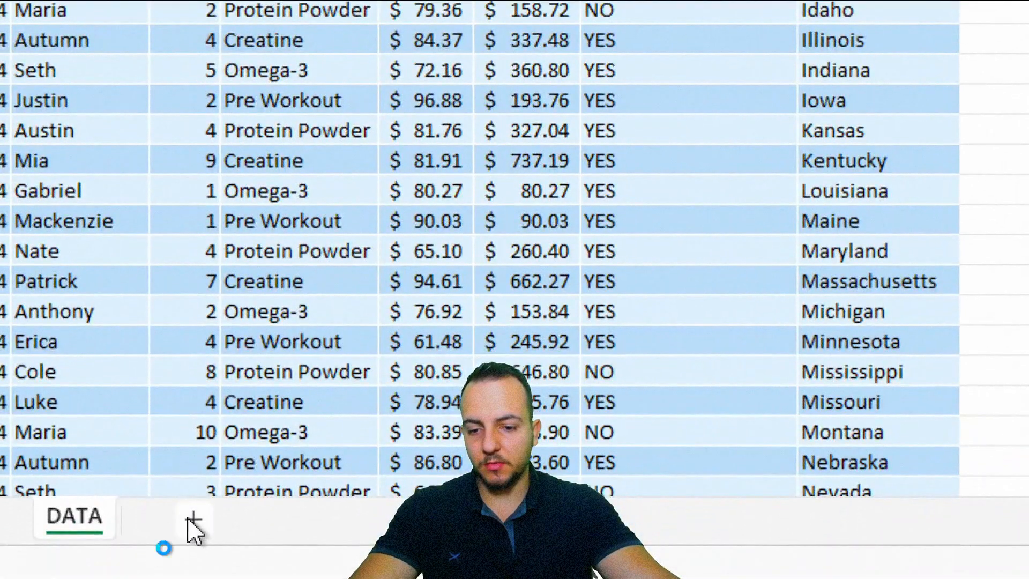
Step: Add a new worksheet after the DATA sheet and rename it Pivot Table
{"action": "left_click", "coordinate": [192, 521]}
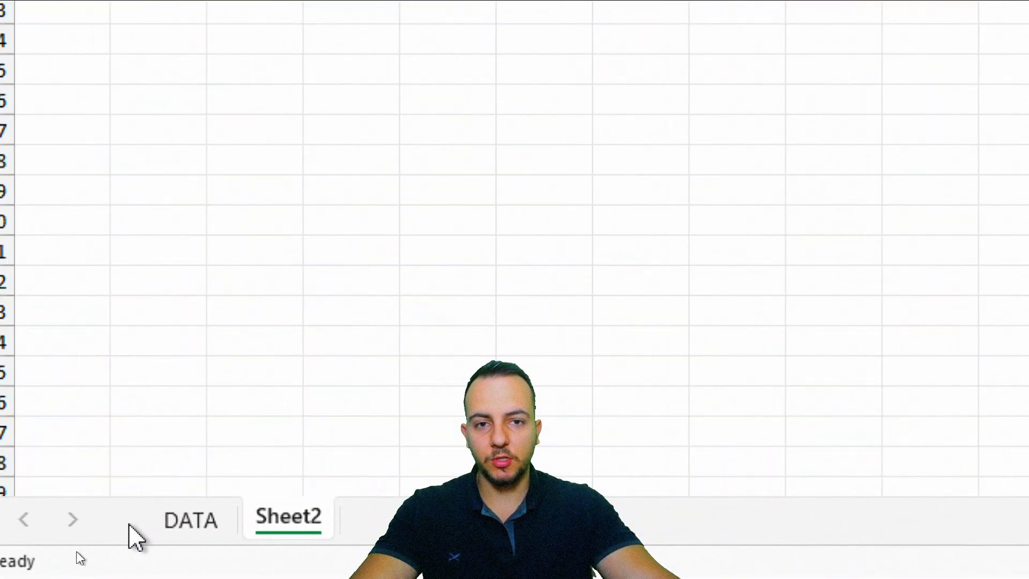
{"action": "right_click", "coordinate": [309, 527]}
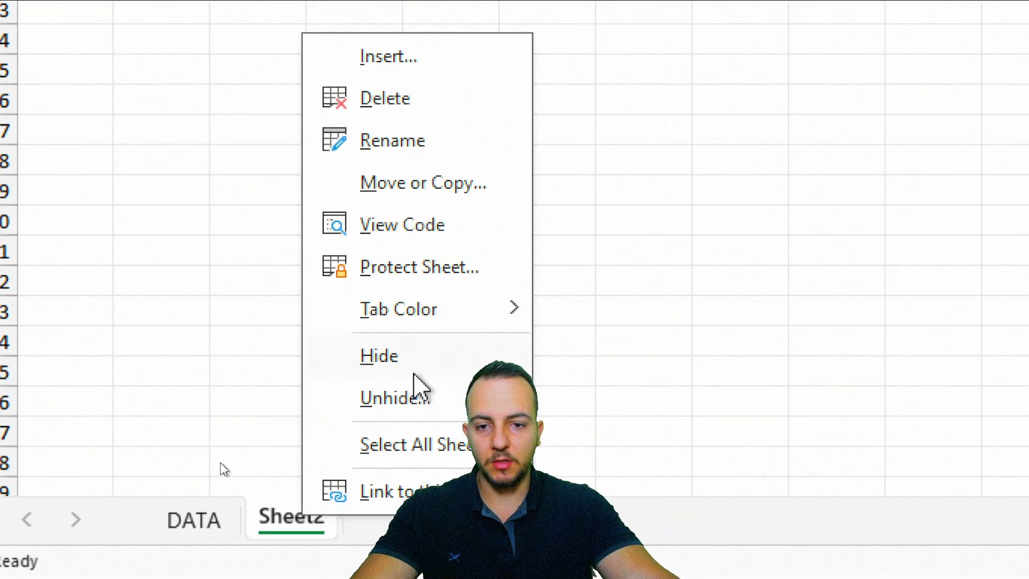
{"action": "left_click", "coordinate": [448, 149]}
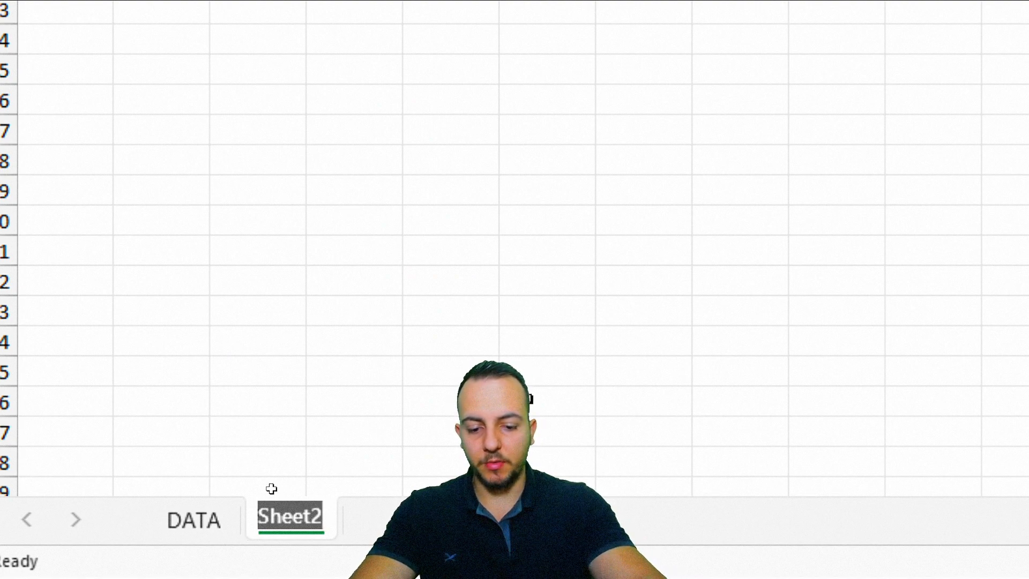
{"action": "type", "text": "Pivot Tabl"}
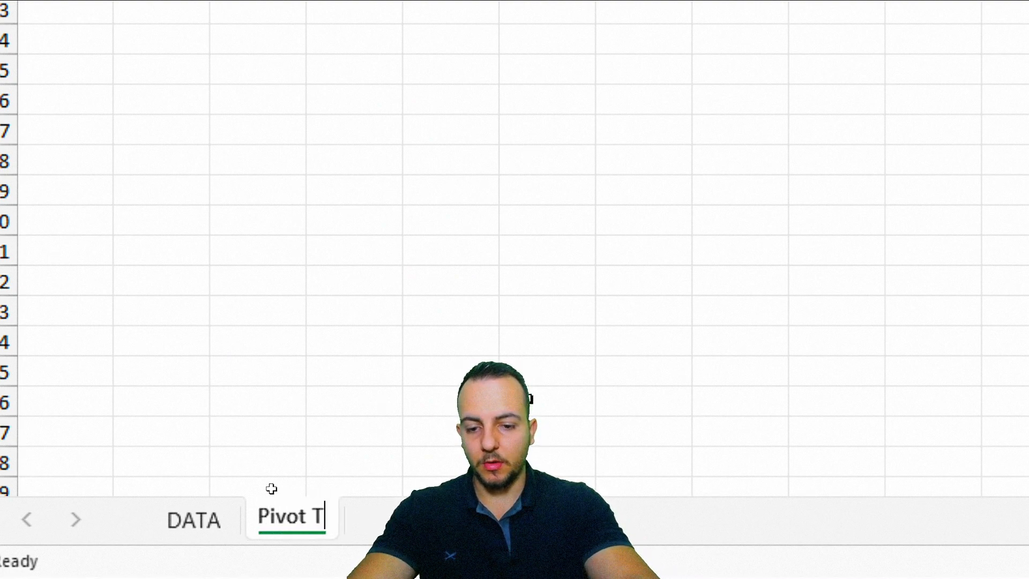
{"action": "type", "text": "e"}
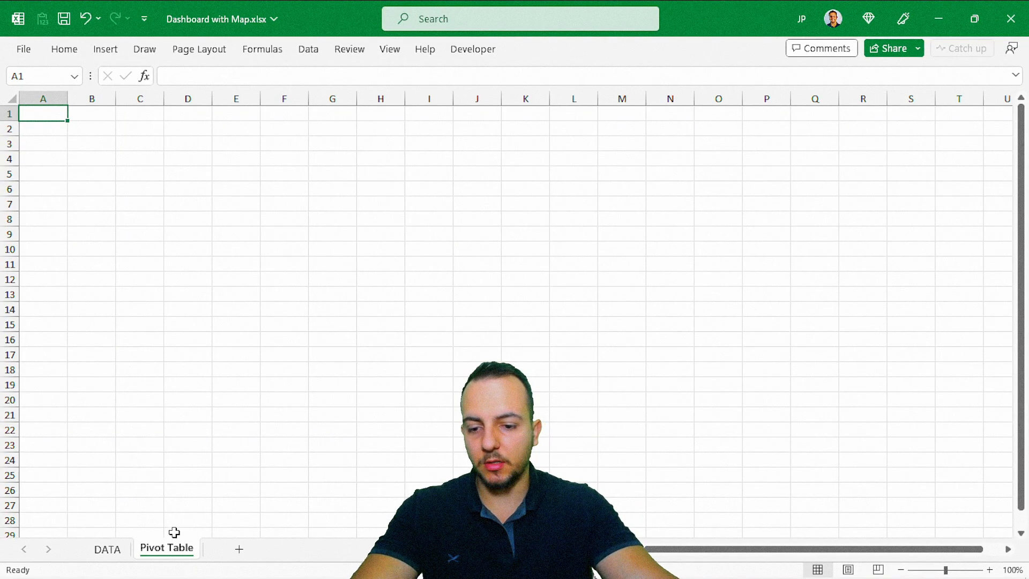
Step: Switch to the DATA sheet and look through the sales records in the table
{"action": "left_click", "coordinate": [108, 549]}
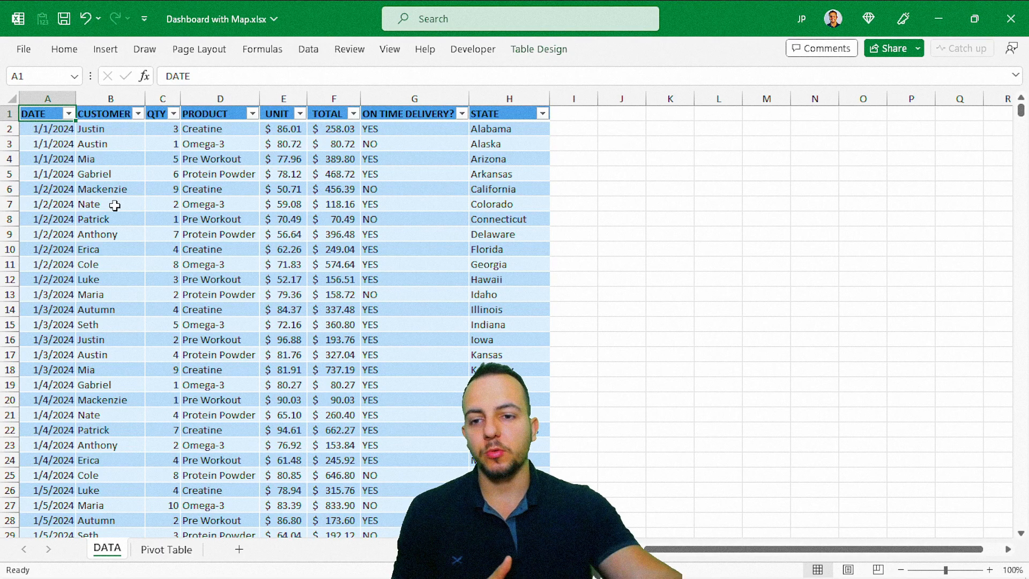
{"action": "scroll", "coordinate": [294, 194], "scroll_direction": "down", "scroll_amount": 12}
{"action": "scroll", "coordinate": [394, 192], "scroll_direction": "down", "scroll_amount": 20}
{"action": "scroll", "coordinate": [393, 192], "scroll_direction": "down", "scroll_amount": 20}
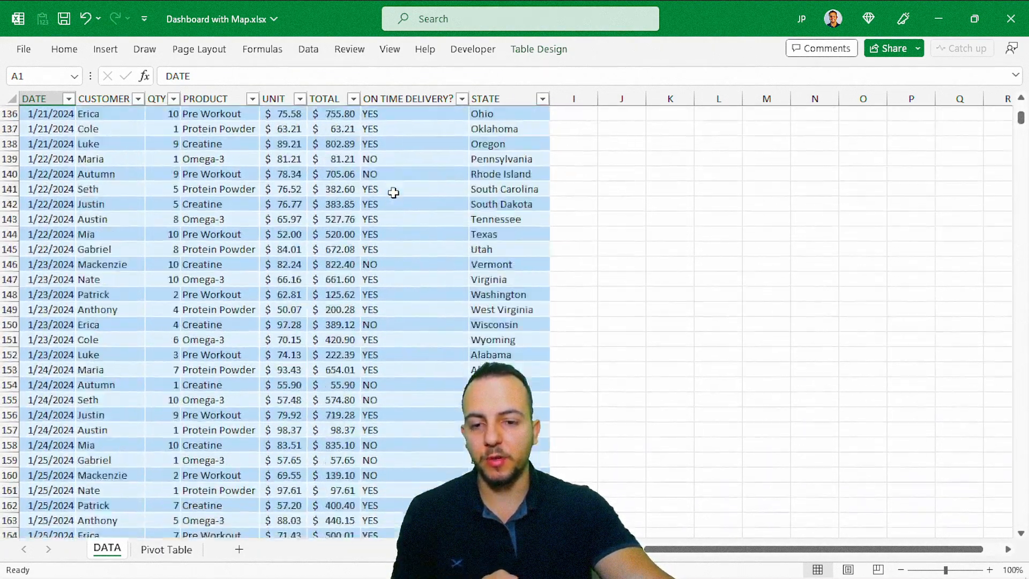
{"action": "scroll", "coordinate": [393, 193], "scroll_direction": "down", "scroll_amount": 20}
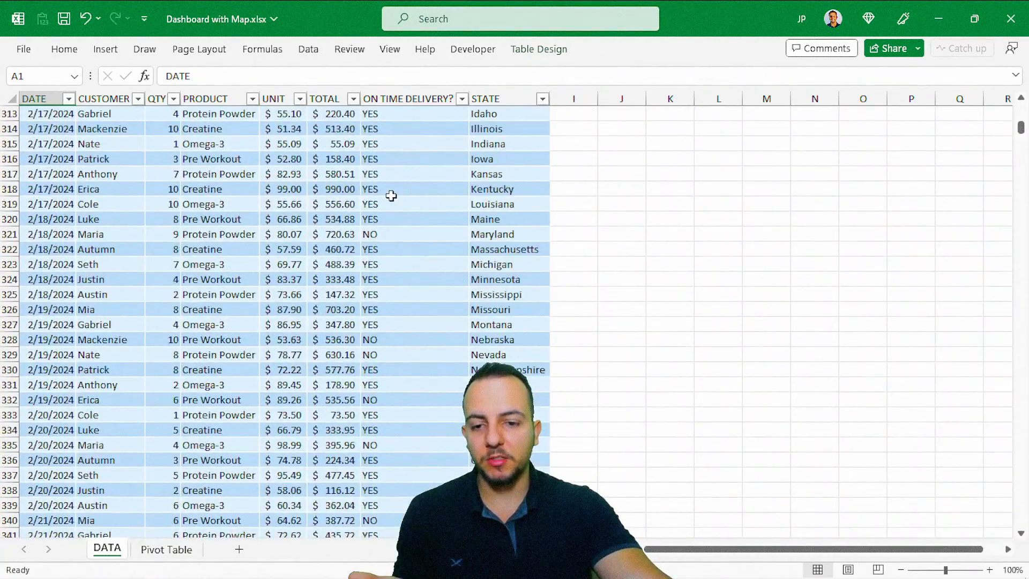
{"action": "scroll", "coordinate": [391, 195], "scroll_direction": "down", "scroll_amount": 6}
{"action": "right_click", "coordinate": [391, 195]}
{"action": "left_click", "coordinate": [350, 204]}
{"action": "left_click_drag", "start_coordinate": [1021, 129], "coordinate": [1021, 107]}
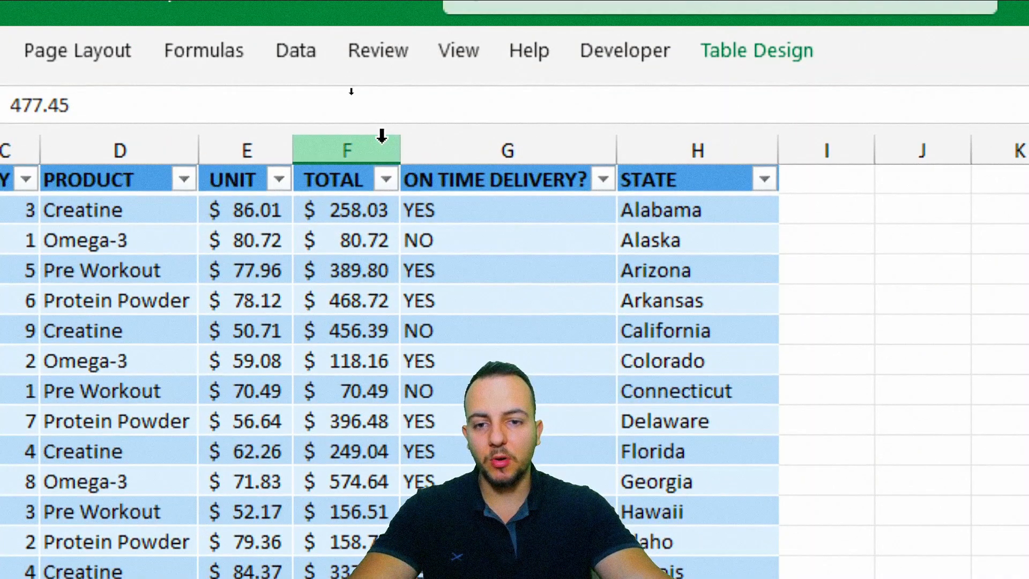
Step: Examine the TOTAL, DATE, STATE and ON TIME DELIVERY? columns of the sales table
{"action": "left_click", "coordinate": [382, 136]}
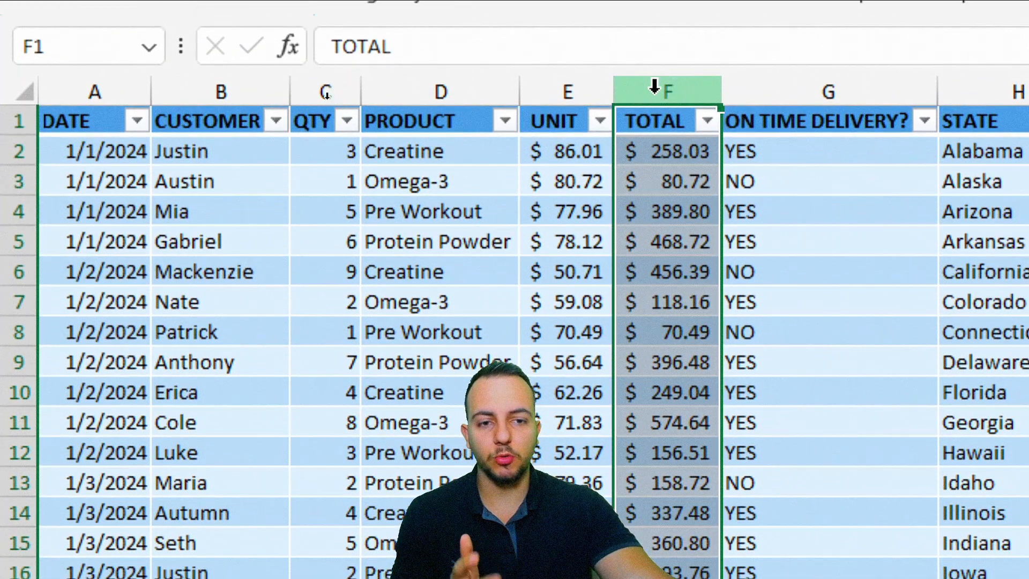
{"action": "left_click", "coordinate": [116, 81]}
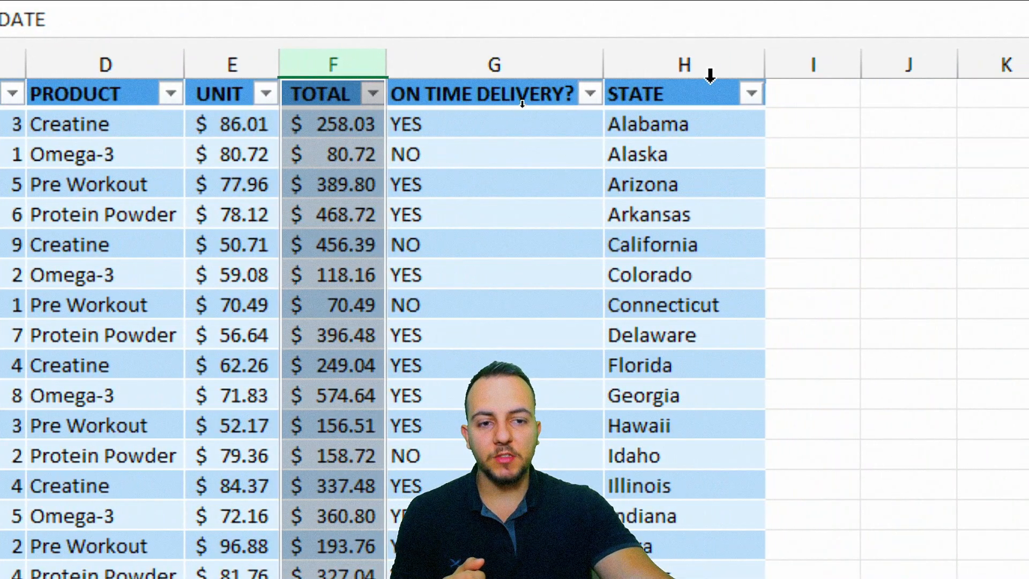
{"action": "left_click", "coordinate": [749, 61]}
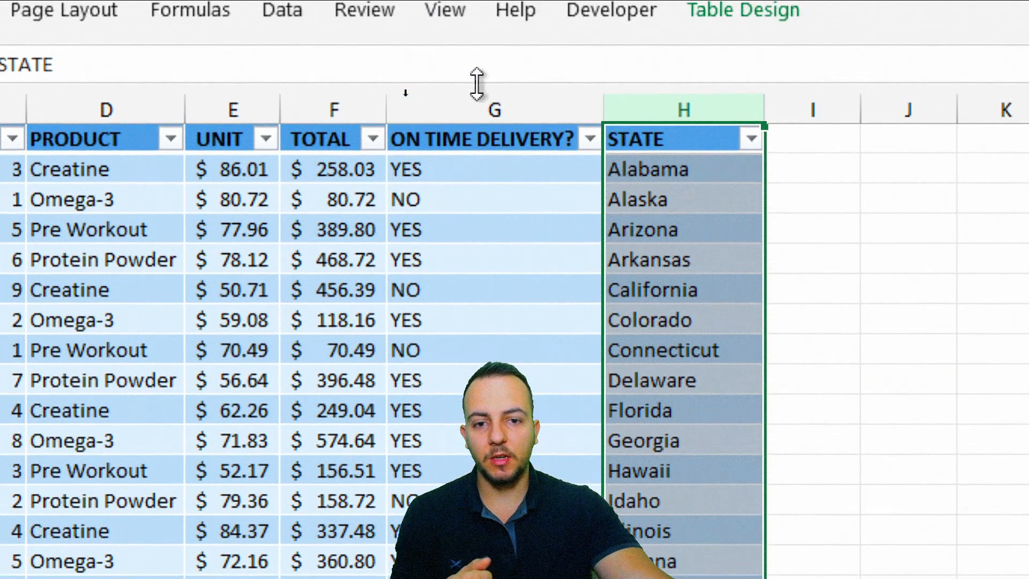
{"action": "left_click", "coordinate": [475, 73], "text": "ctrl"}
{"action": "left_click", "coordinate": [504, 139]}
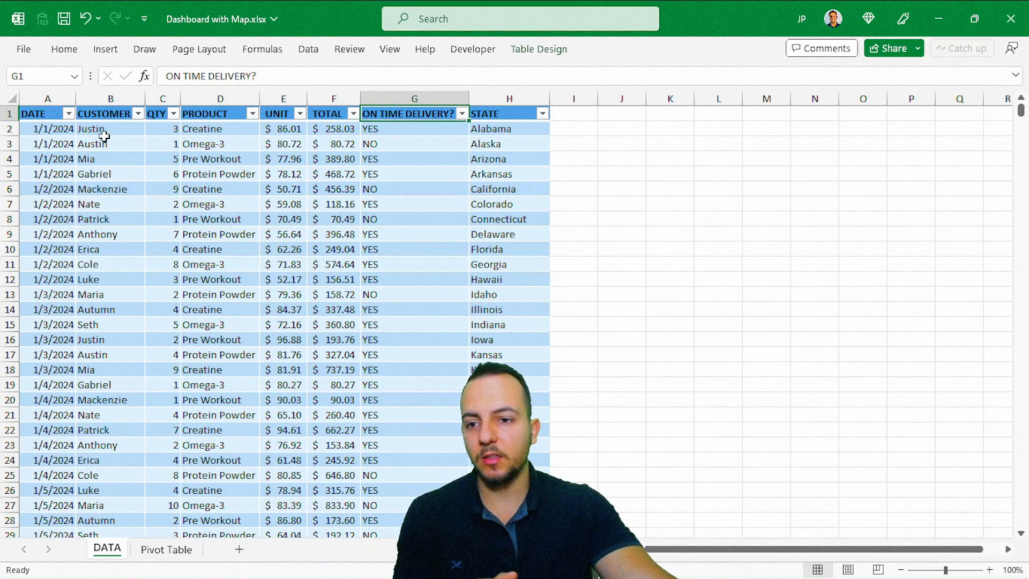
Step: Start a PivotTable from the sales table Table1, with an existing worksheet as its destination
{"action": "left_click", "coordinate": [50, 118]}
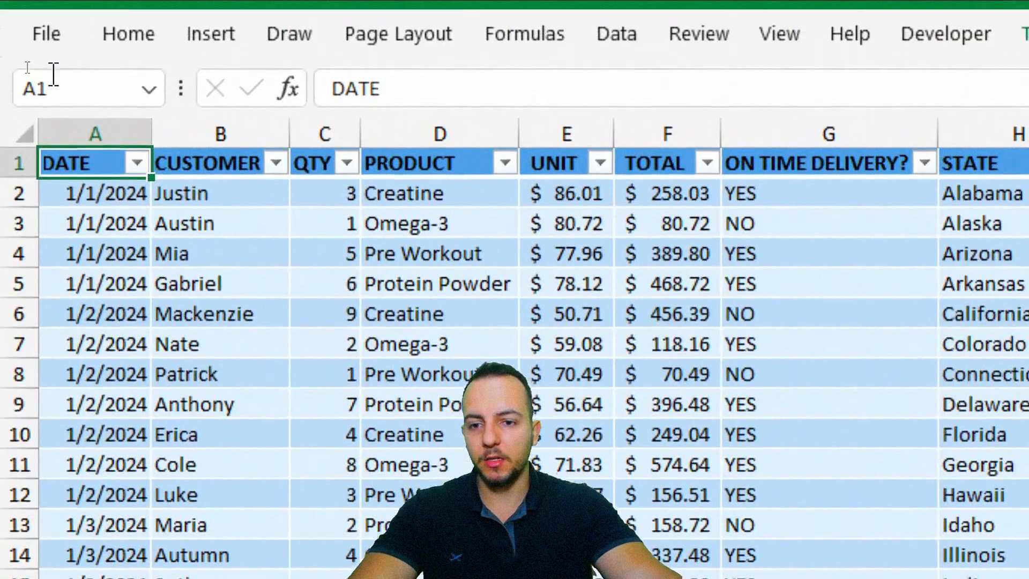
{"action": "left_click", "coordinate": [420, 281]}
{"action": "left_click", "coordinate": [471, 256]}
{"action": "left_click", "coordinate": [161, 227]}
{"action": "left_click", "coordinate": [440, 253]}
{"action": "left_click", "coordinate": [230, 327]}
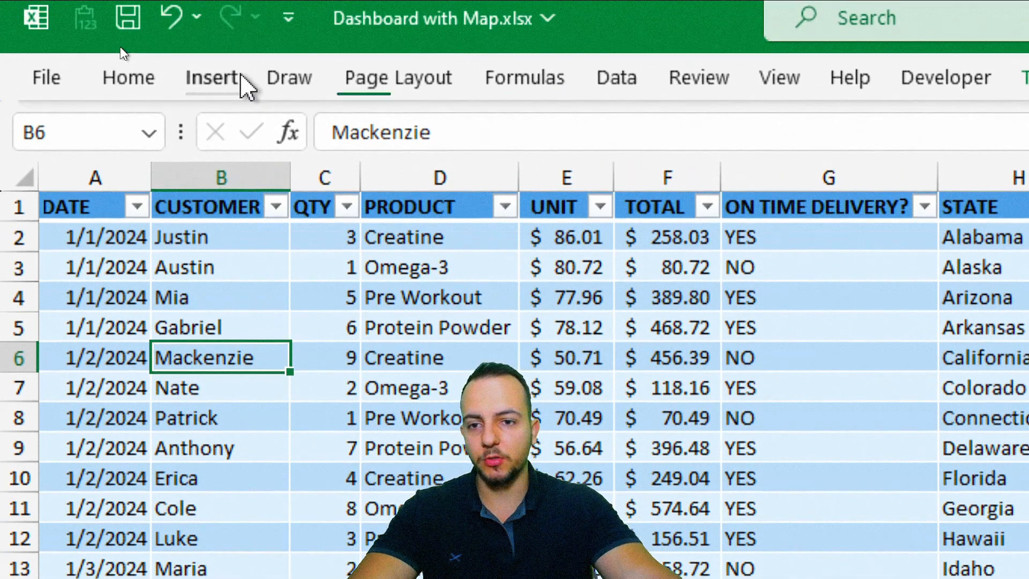
{"action": "left_click", "coordinate": [241, 35]}
{"action": "left_click", "coordinate": [80, 142]}
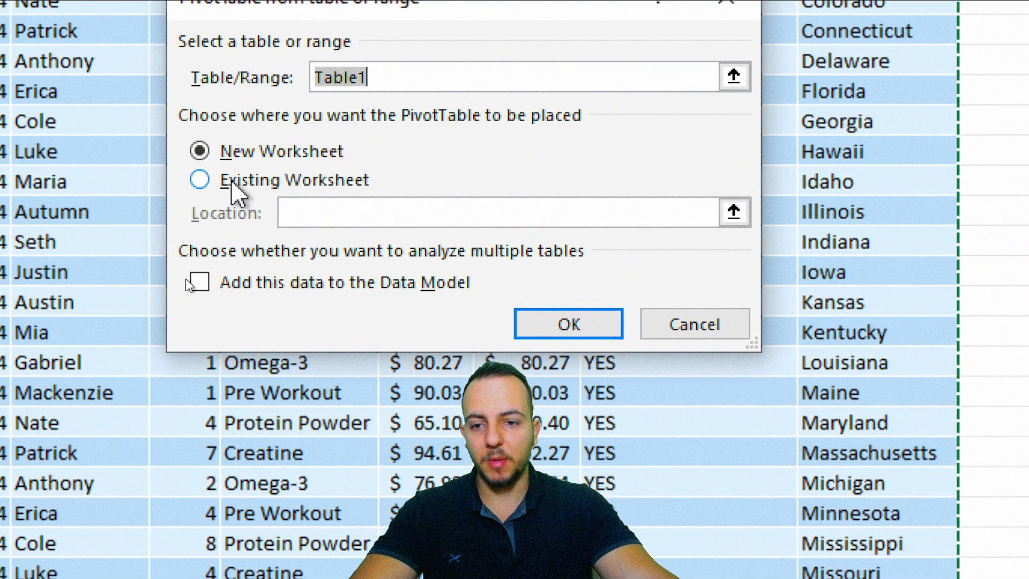
{"action": "left_click", "coordinate": [239, 181]}
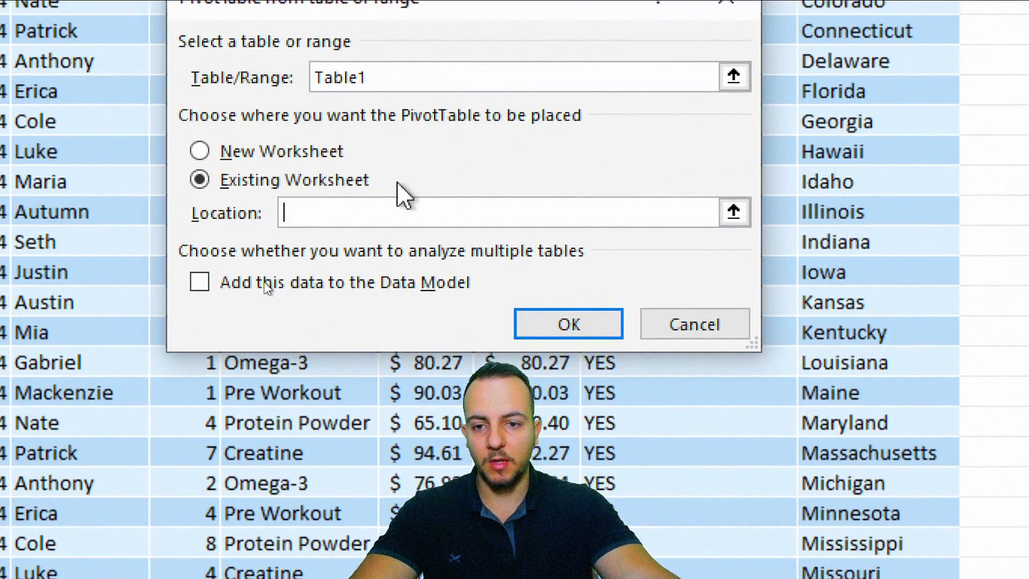
Step: Place the PivotTable at cell A2 of the Pivot Table sheet and create it
{"action": "left_click", "coordinate": [734, 213]}
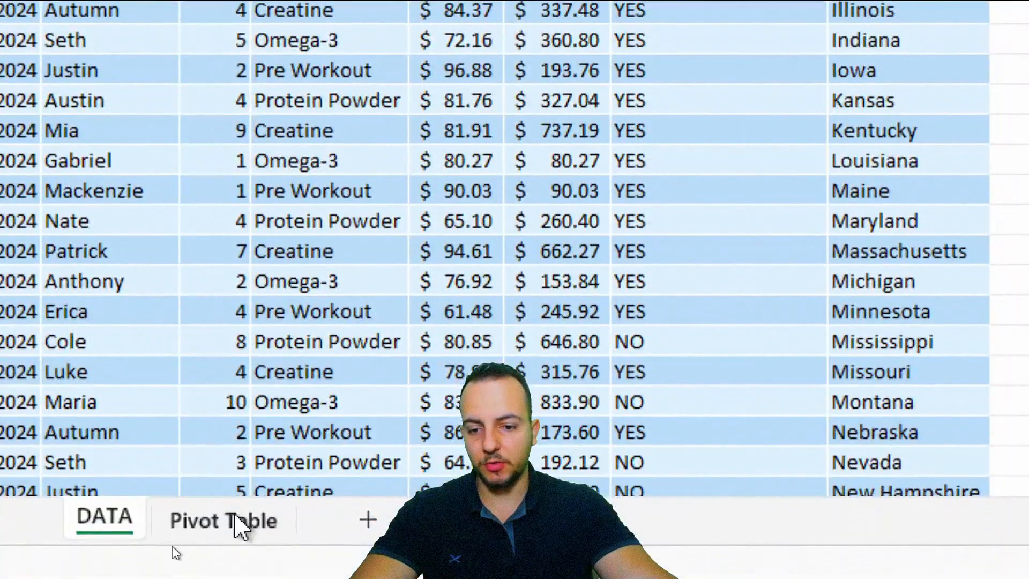
{"action": "left_click", "coordinate": [236, 520]}
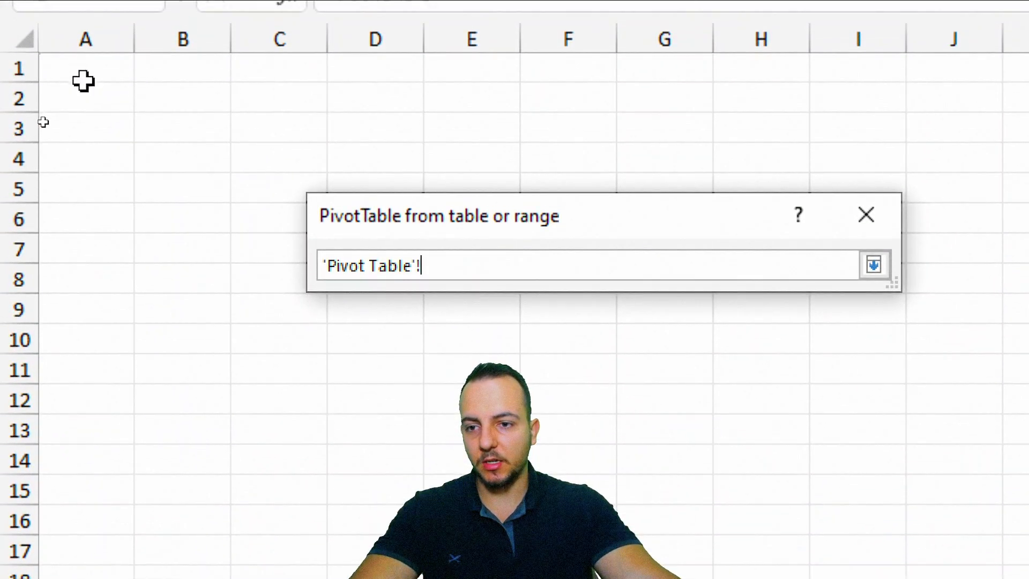
{"action": "left_click", "coordinate": [99, 107]}
{"action": "left_click", "coordinate": [206, 131]}
{"action": "left_click", "coordinate": [179, 248]}
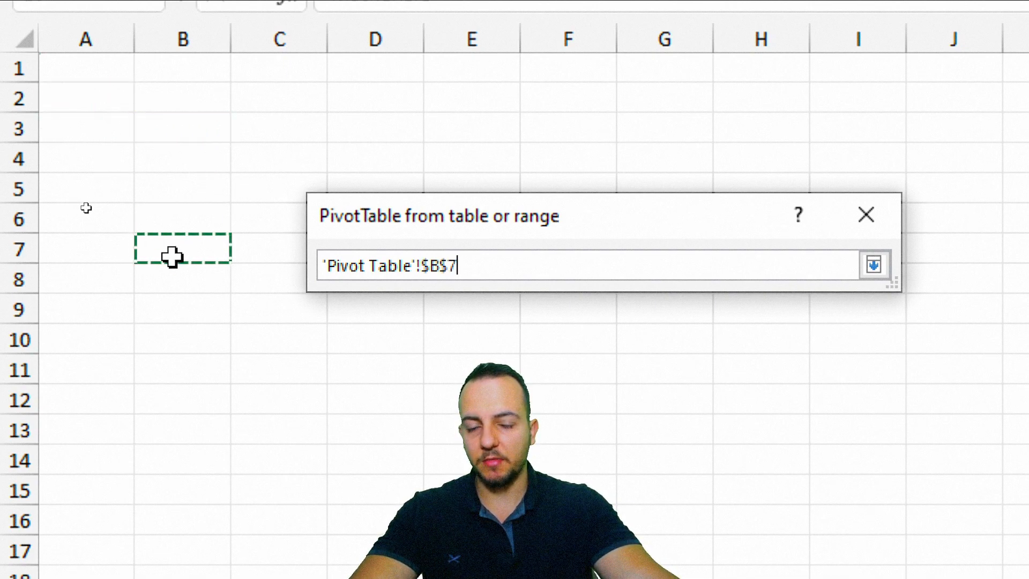
{"action": "left_click", "coordinate": [107, 97]}
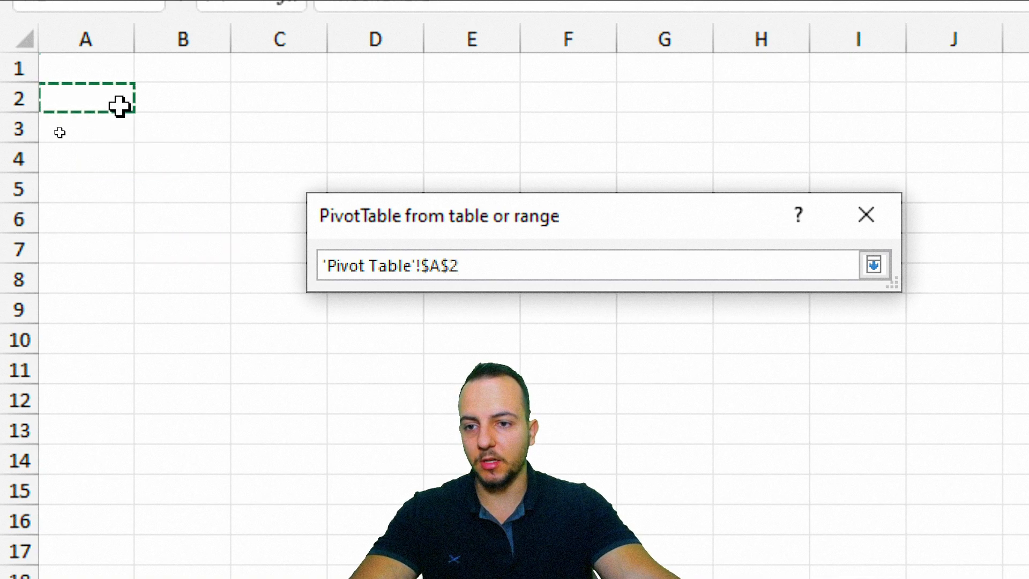
{"action": "left_click", "coordinate": [873, 264]}
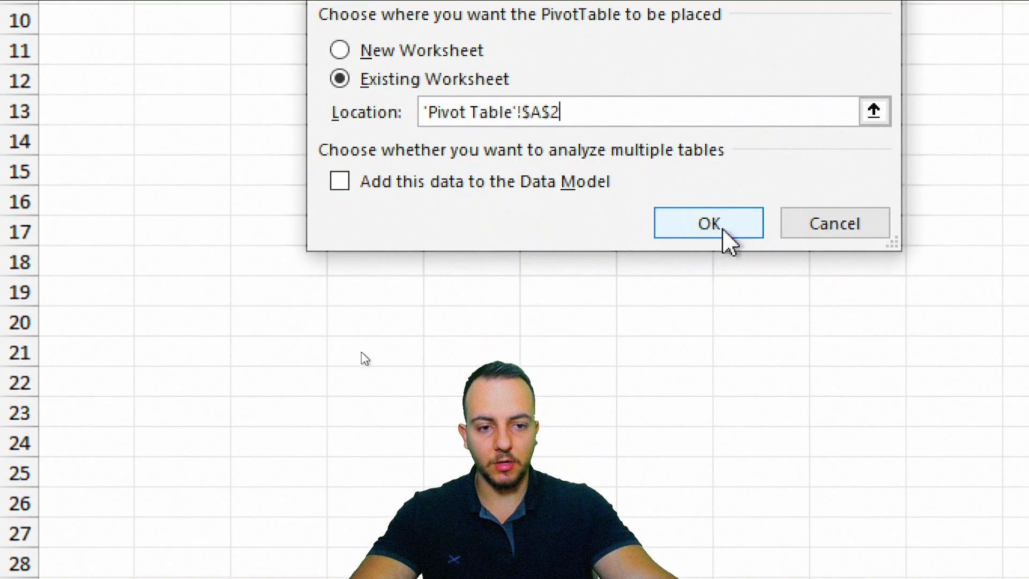
{"action": "left_click", "coordinate": [713, 544]}
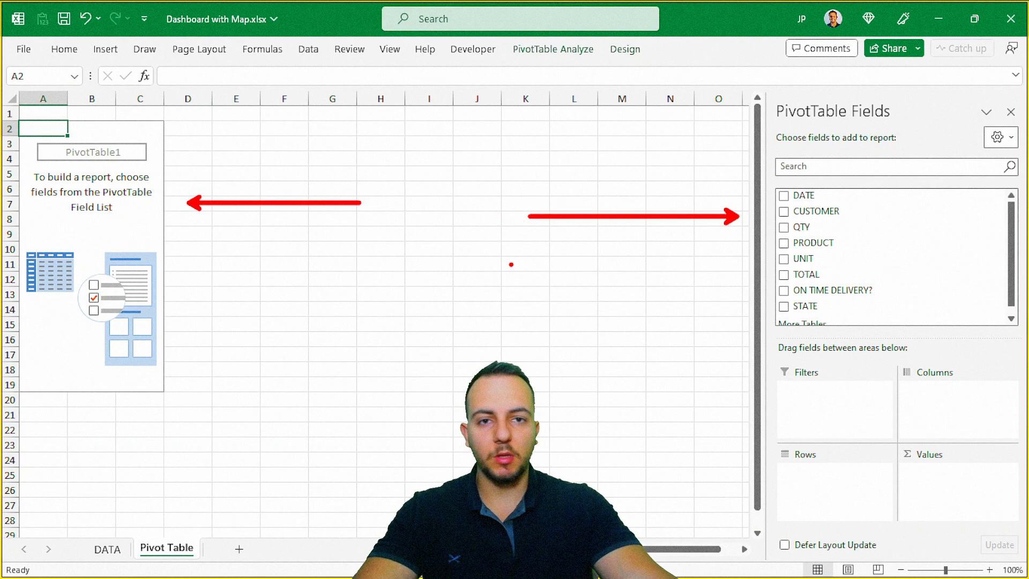
{"action": "mouse_move", "coordinate": [13, 102]}
{"action": "left_mouse_down"}
{"action": "mouse_move", "coordinate": [141, 314]}
{"action": "mouse_move", "coordinate": [173, 412]}
{"action": "left_mouse_up"}
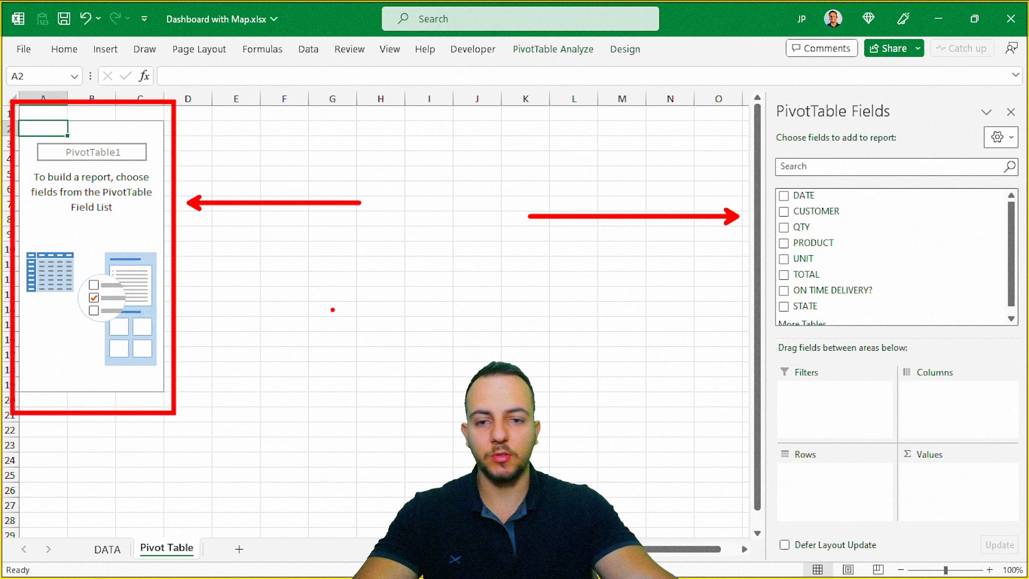
{"action": "mouse_move", "coordinate": [761, 103]}
{"action": "left_mouse_down"}
{"action": "mouse_move", "coordinate": [947, 441]}
{"action": "mouse_move", "coordinate": [978, 466]}
{"action": "left_mouse_up"}
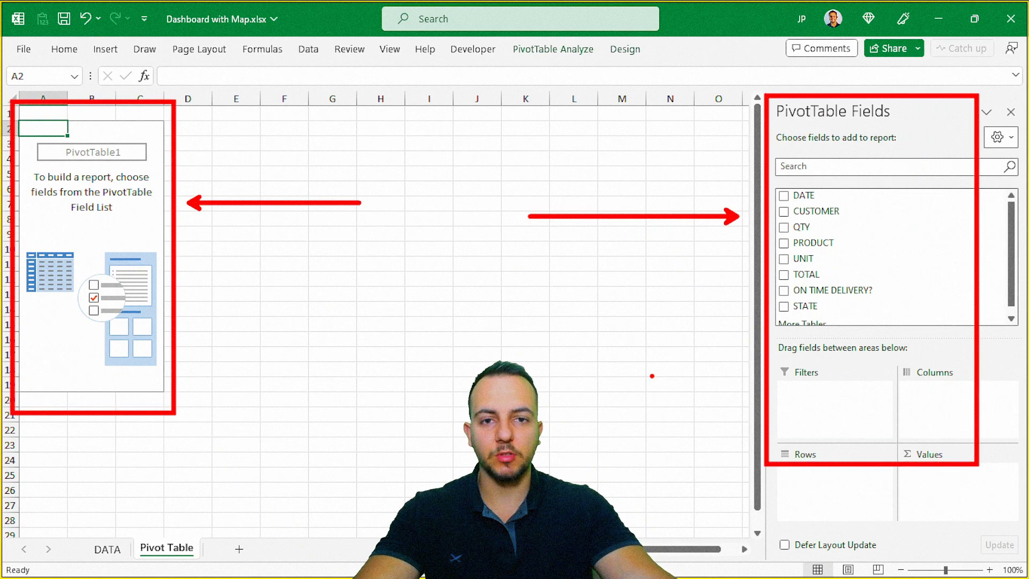
{"action": "key", "text": "Escape"}
{"action": "key", "text": "ctrl+4"}
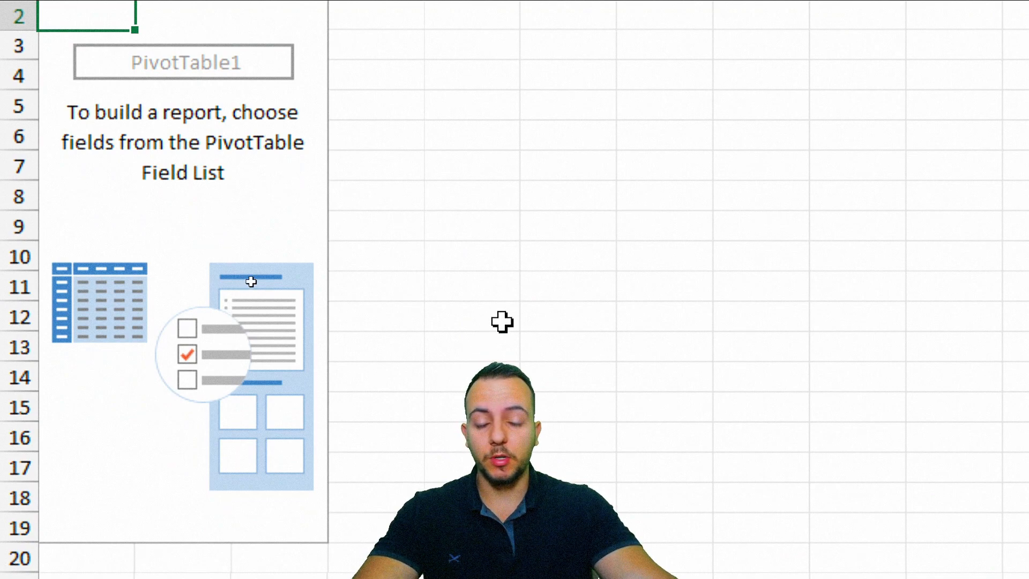
{"action": "key", "text": "ctrl+2"}
{"action": "left_click_drag", "start_coordinate": [43, 94], "coordinate": [163, 95]}
{"action": "left_click_drag", "start_coordinate": [48, 139], "coordinate": [177, 139]}
{"action": "left_click_drag", "start_coordinate": [37, 174], "coordinate": [133, 174]}
{"action": "left_click_drag", "start_coordinate": [41, 208], "coordinate": [158, 207]}
{"action": "left_click_drag", "start_coordinate": [60, 253], "coordinate": [128, 252]}
{"action": "left_click_drag", "start_coordinate": [66, 307], "coordinate": [194, 307]}
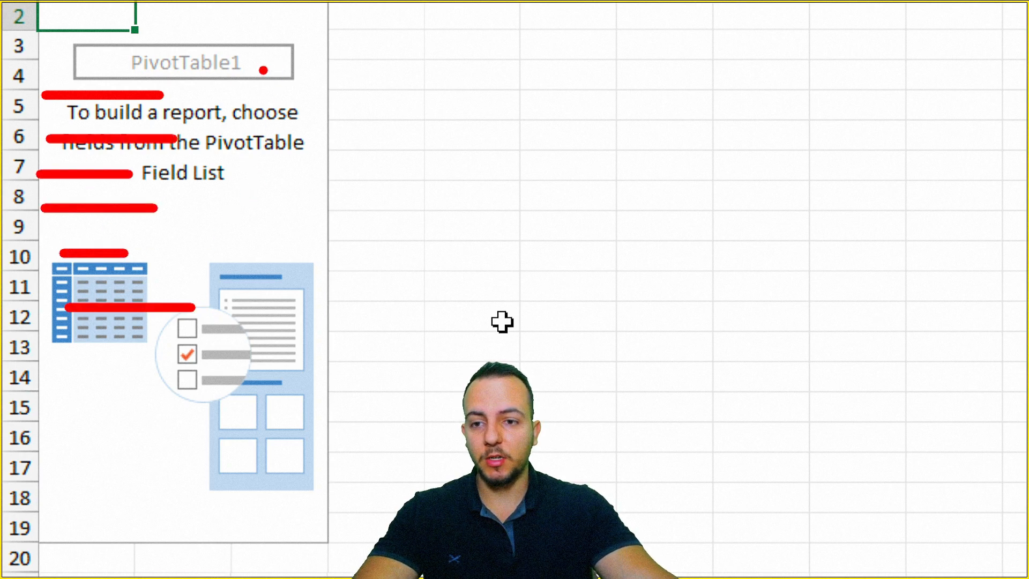
{"action": "mouse_move", "coordinate": [257, 66]}
{"action": "left_mouse_down"}
{"action": "mouse_move", "coordinate": [259, 99]}
{"action": "mouse_move", "coordinate": [290, 101]}
{"action": "left_mouse_up"}
{"action": "left_click_drag", "start_coordinate": [240, 159], "coordinate": [270, 153]}
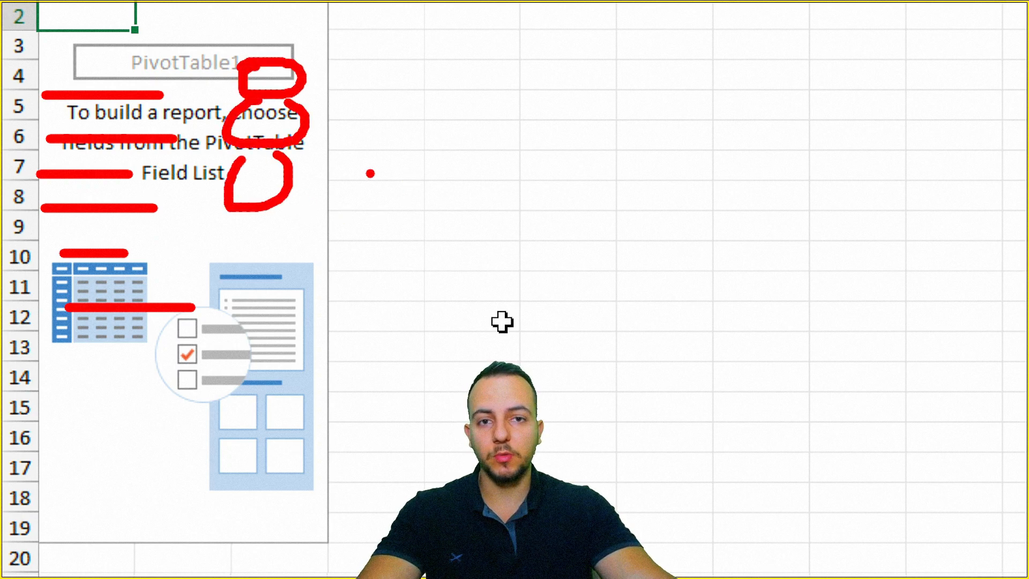
{"action": "key", "text": "Escape"}
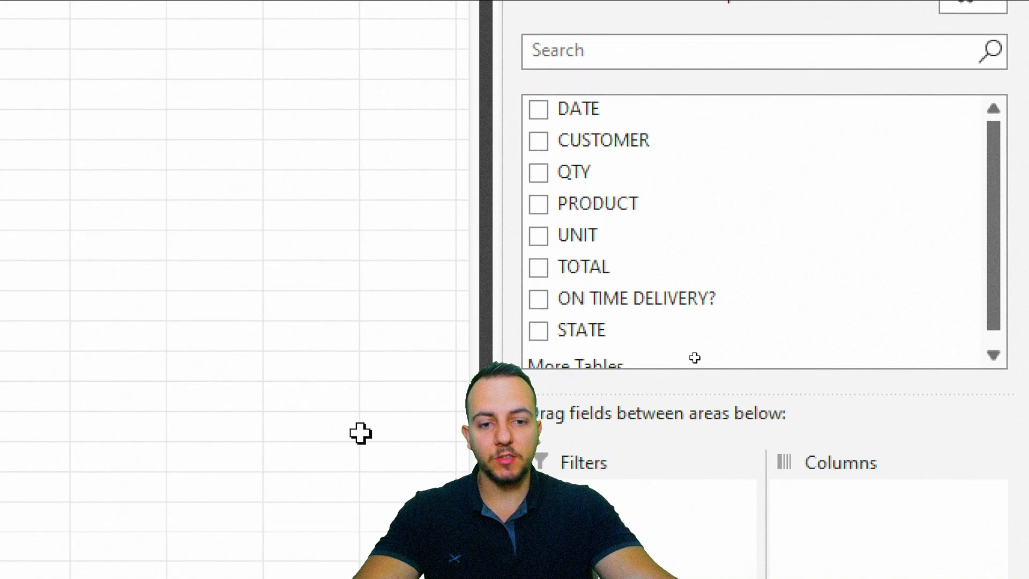
{"action": "left_click", "coordinate": [694, 358]}
{"action": "mouse_move", "coordinate": [509, 81]}
{"action": "left_mouse_down"}
{"action": "mouse_move", "coordinate": [536, 105]}
{"action": "mouse_move", "coordinate": [703, 361]}
{"action": "mouse_move", "coordinate": [728, 363]}
{"action": "left_mouse_up"}
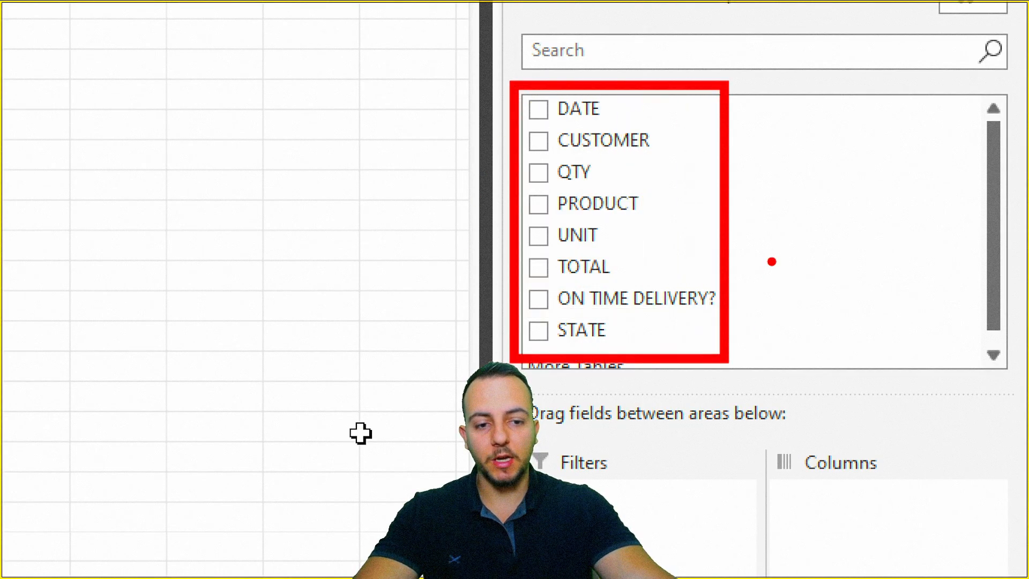
{"action": "left_click_drag", "start_coordinate": [795, 236], "coordinate": [917, 222]}
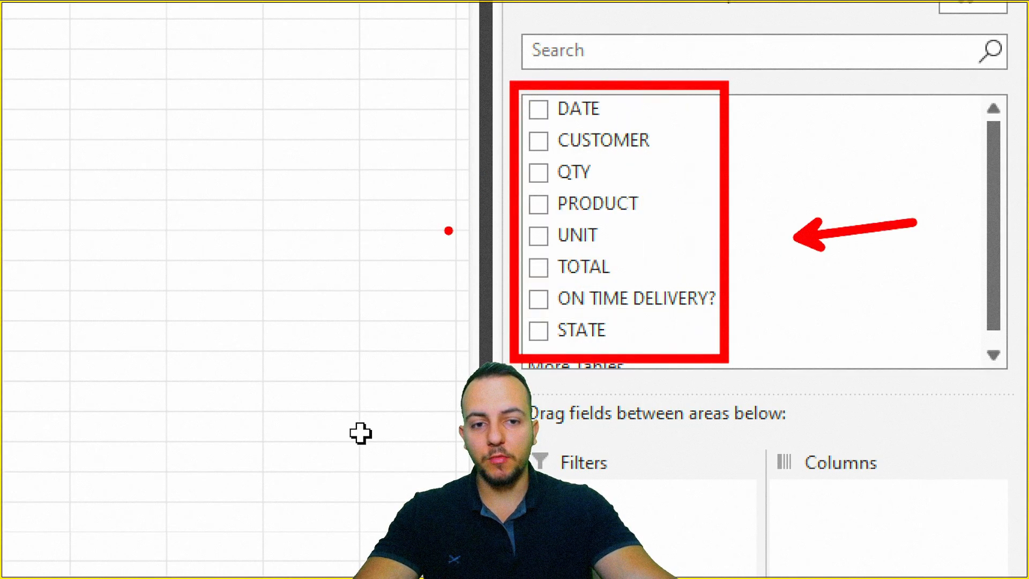
{"action": "left_click_drag", "start_coordinate": [498, 187], "coordinate": [397, 157]}
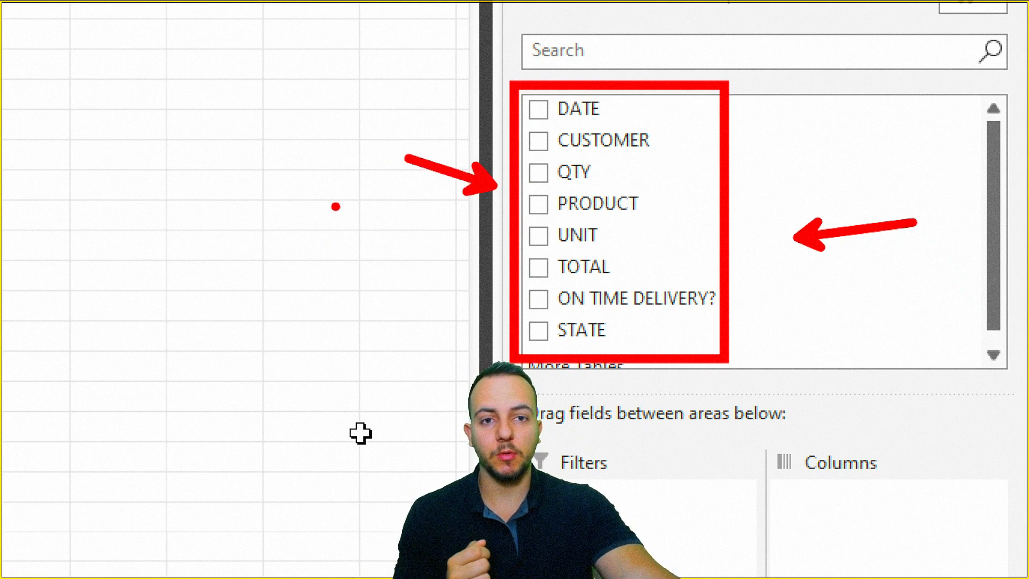
{"action": "left_click_drag", "start_coordinate": [631, 78], "coordinate": [592, 129]}
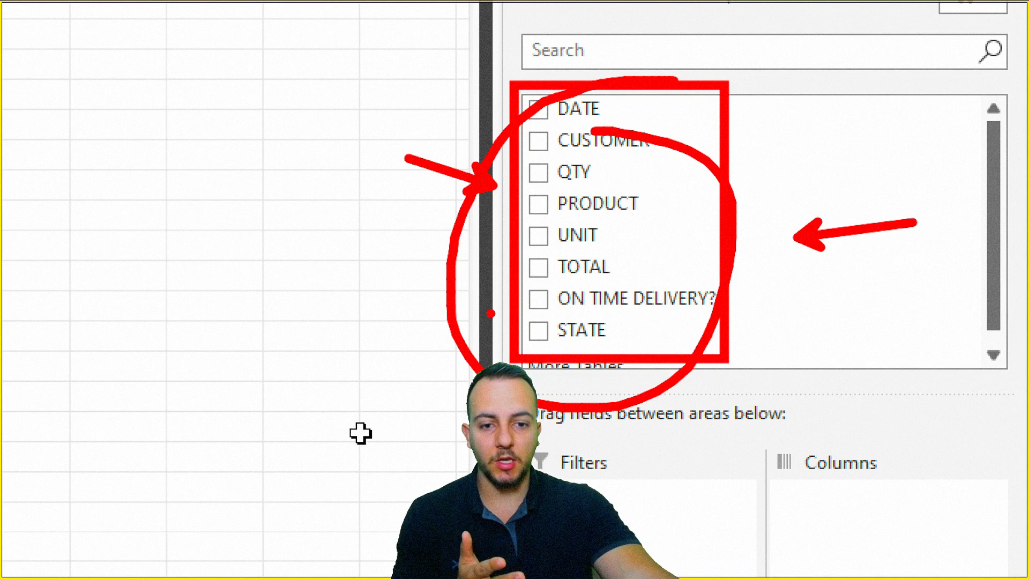
{"action": "key", "text": "Escape"}
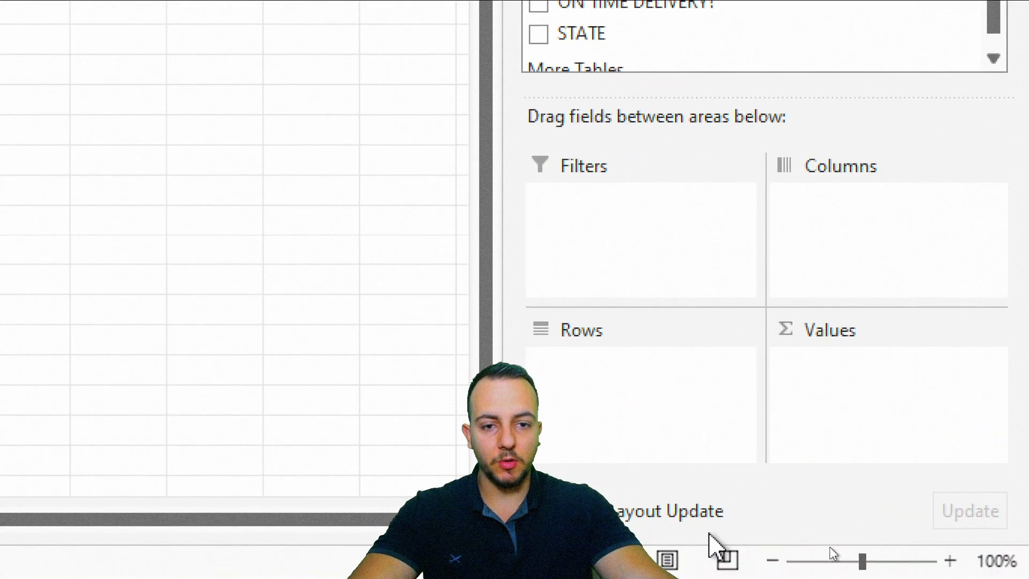
{"action": "key", "text": "ctrl+2"}
{"action": "mouse_move", "coordinate": [506, 145]}
{"action": "left_mouse_down"}
{"action": "mouse_move", "coordinate": [1002, 472]}
{"action": "mouse_move", "coordinate": [717, 278]}
{"action": "mouse_move", "coordinate": [632, 188]}
{"action": "mouse_move", "coordinate": [689, 218]}
{"action": "left_mouse_up"}
{"action": "left_click_drag", "start_coordinate": [750, 130], "coordinate": [931, 203]}
{"action": "left_click_drag", "start_coordinate": [513, 280], "coordinate": [688, 366]}
{"action": "mouse_move", "coordinate": [764, 279]}
{"action": "left_mouse_down"}
{"action": "mouse_move", "coordinate": [884, 360]}
{"action": "mouse_move", "coordinate": [904, 361]}
{"action": "left_mouse_up"}
{"action": "key", "text": "ctrl+z"}
{"action": "key", "text": "ctrl+z"}
{"action": "key", "text": "ctrl+z"}
{"action": "key", "text": "ctrl+z"}
{"action": "mouse_move", "coordinate": [656, 24]}
{"action": "left_mouse_down"}
{"action": "mouse_move", "coordinate": [498, 69]}
{"action": "mouse_move", "coordinate": [444, 47]}
{"action": "mouse_move", "coordinate": [424, 207]}
{"action": "mouse_move", "coordinate": [655, 266]}
{"action": "mouse_move", "coordinate": [536, 316]}
{"action": "left_mouse_up"}
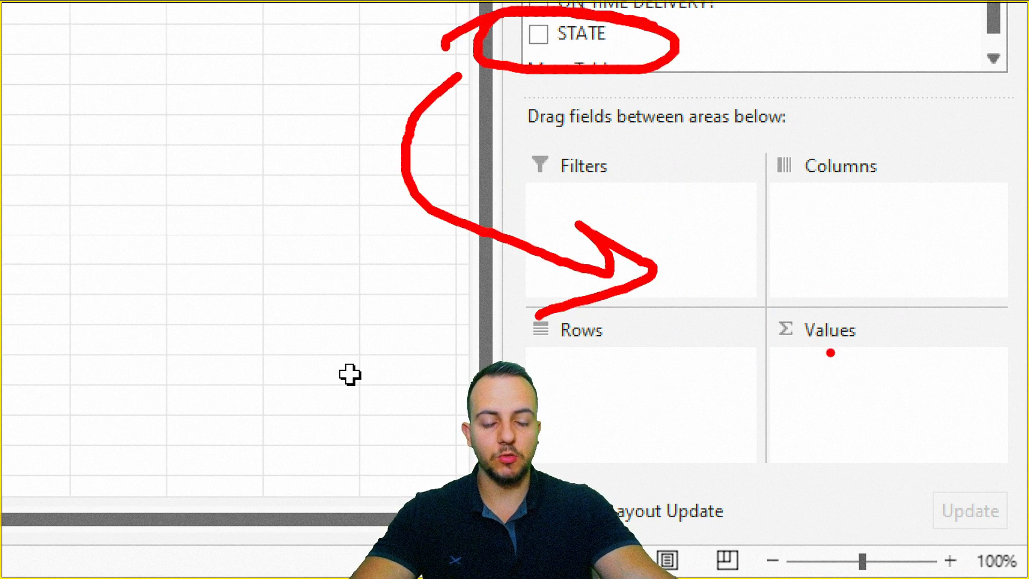
{"action": "key", "text": "ctrl+z"}
{"action": "key", "text": "ctrl+z"}
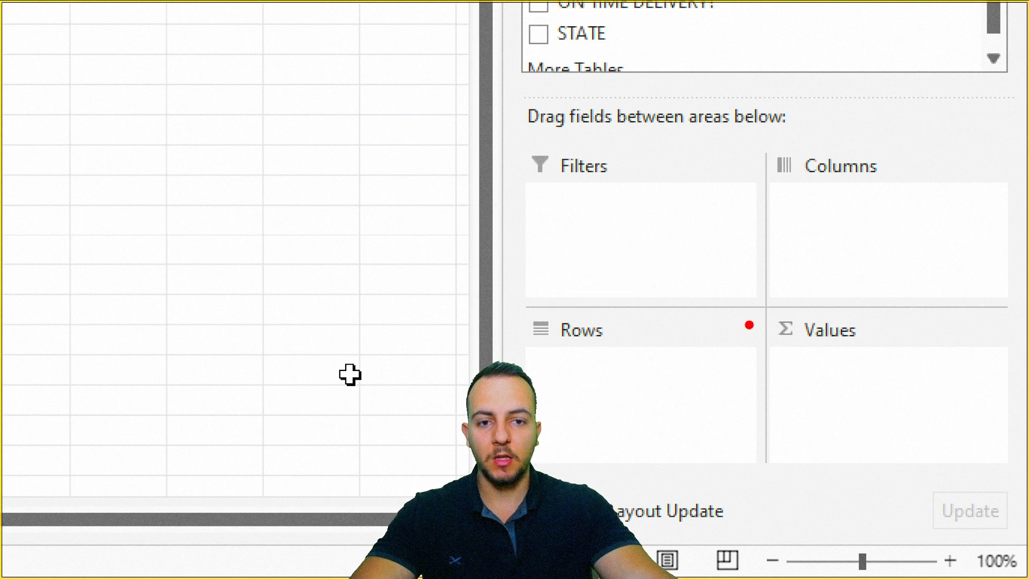
{"action": "key", "text": "Escape"}
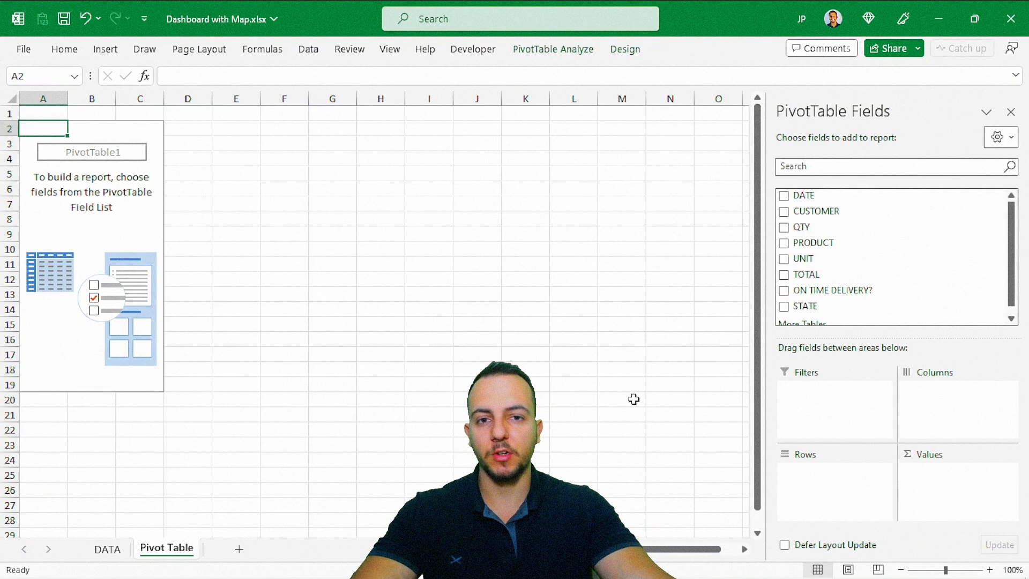
Step: Add the DATE field to the PivotTable's rows and expand 2024 and its Qtr2 group
{"action": "left_click_drag", "start_coordinate": [956, 250], "coordinate": [847, 490]}
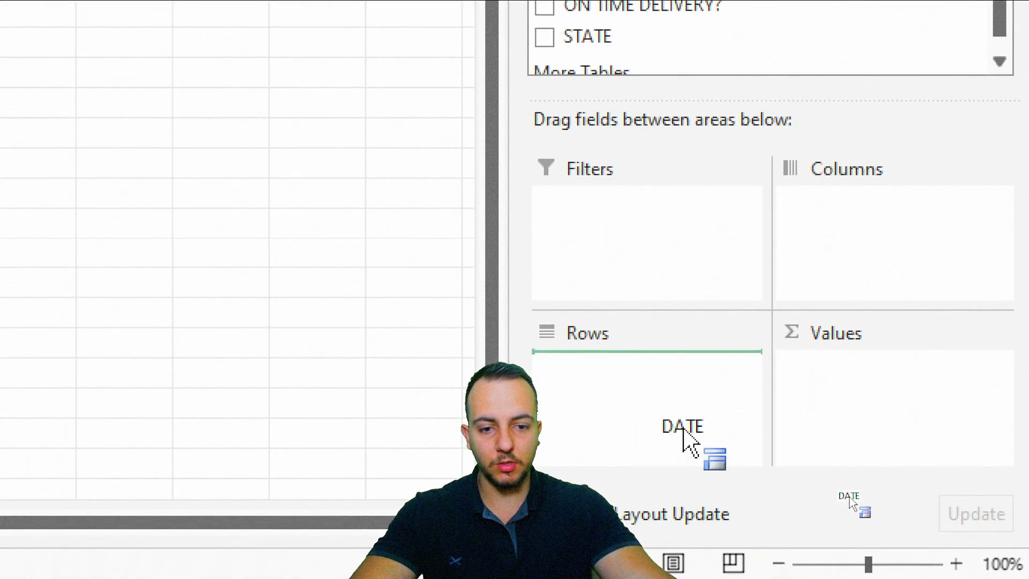
{"action": "left_click_drag", "start_coordinate": [671, 397], "coordinate": [672, 403]}
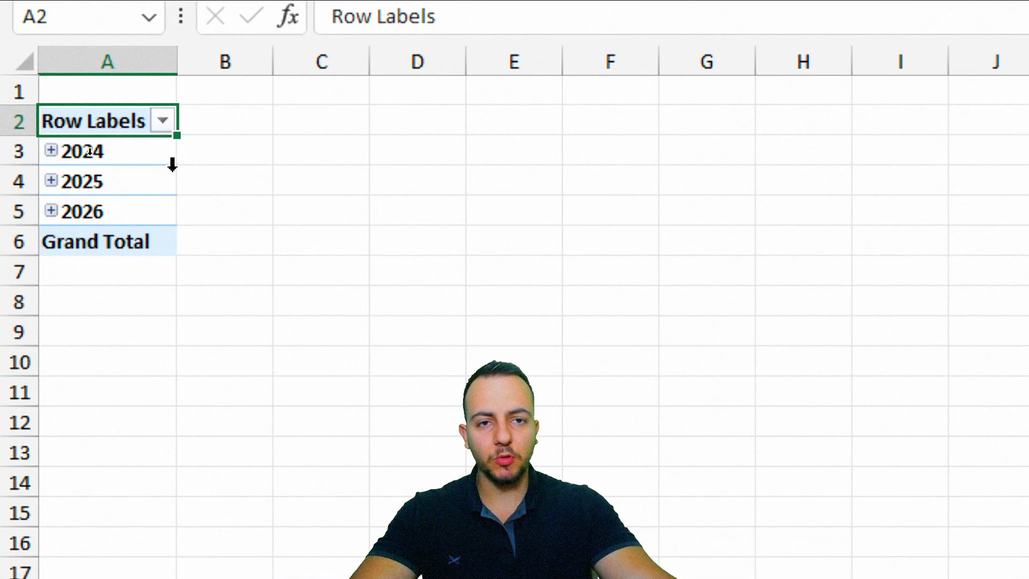
{"action": "left_click", "coordinate": [51, 151]}
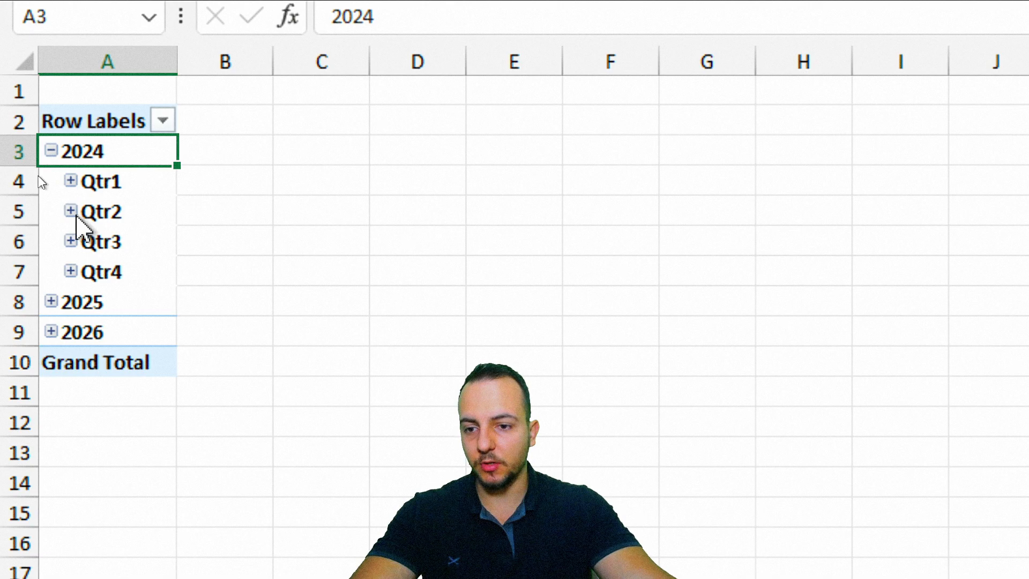
{"action": "left_click", "coordinate": [71, 211]}
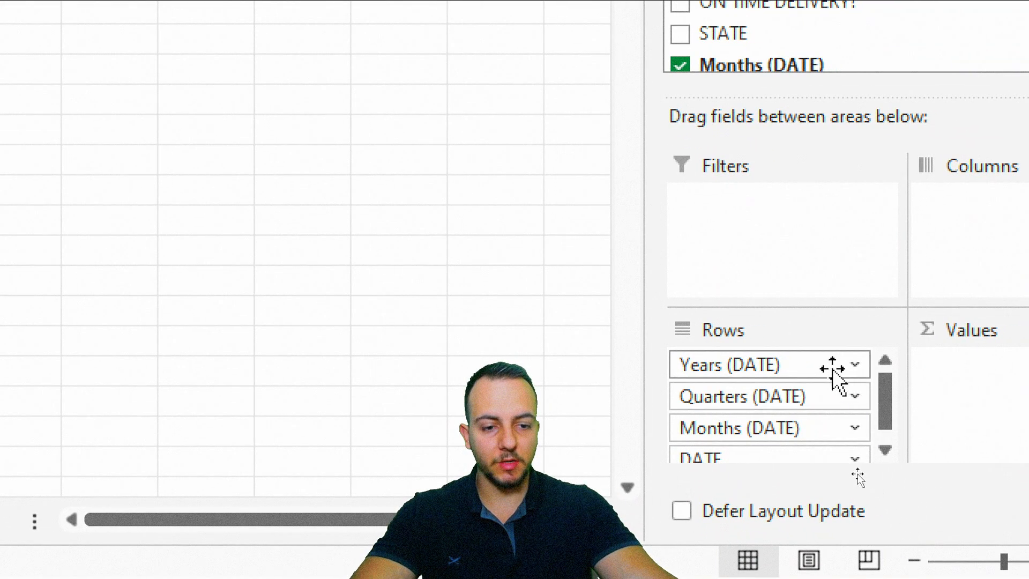
Step: Remove Years (DATE), Quarters (DATE) and DATE from the rows, keeping Months (DATE), and add TOTAL to the values
{"action": "left_click_drag", "start_coordinate": [825, 361], "coordinate": [406, 131]}
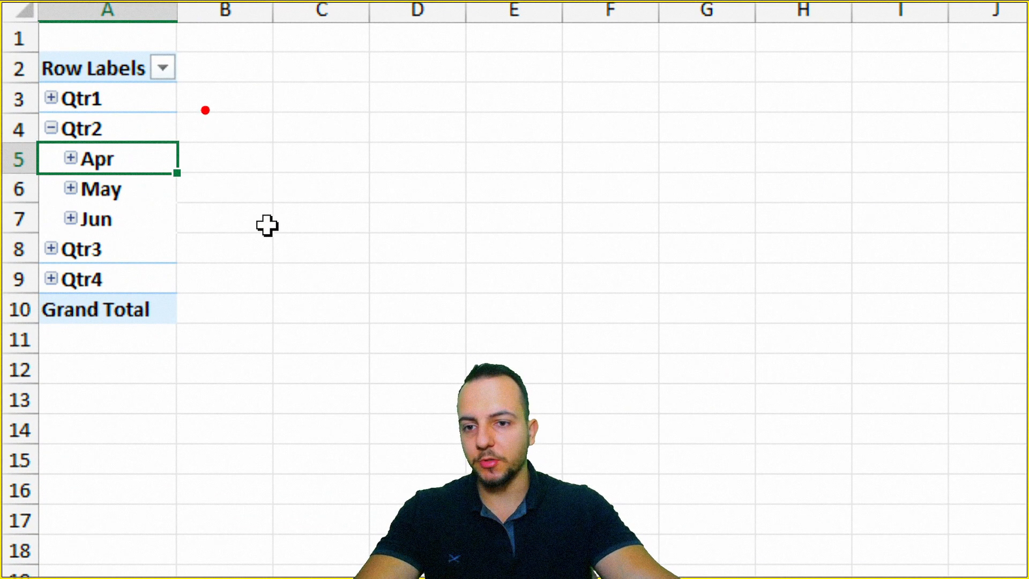
{"action": "left_click_drag", "start_coordinate": [190, 92], "coordinate": [352, 64]}
{"action": "left_click_drag", "start_coordinate": [185, 144], "coordinate": [327, 102]}
{"action": "left_click_drag", "start_coordinate": [167, 217], "coordinate": [306, 156]}
{"action": "key", "text": "Escape"}
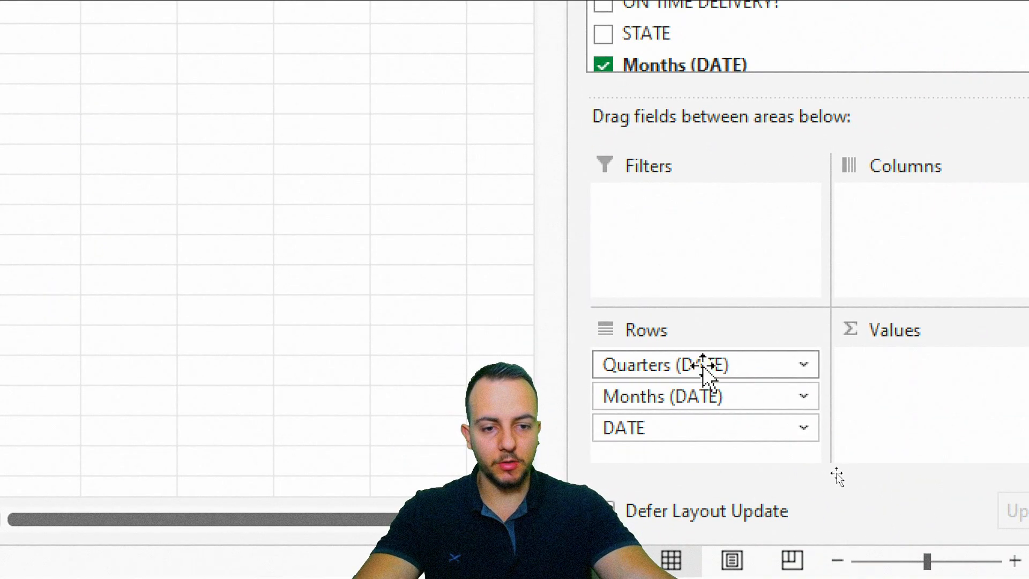
{"action": "left_click_drag", "start_coordinate": [767, 360], "coordinate": [354, 54]}
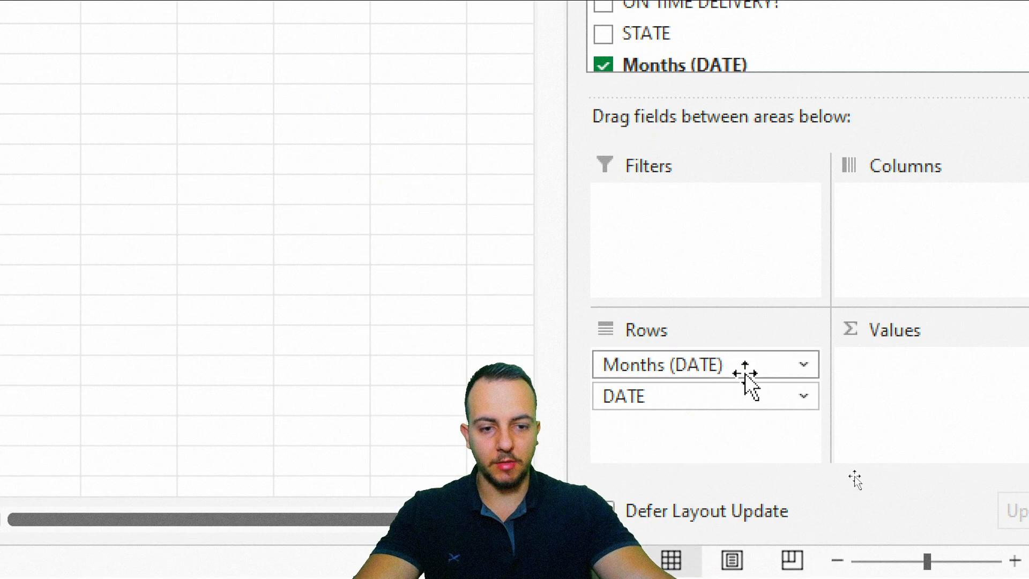
{"action": "left_click_drag", "start_coordinate": [789, 405], "coordinate": [386, 101]}
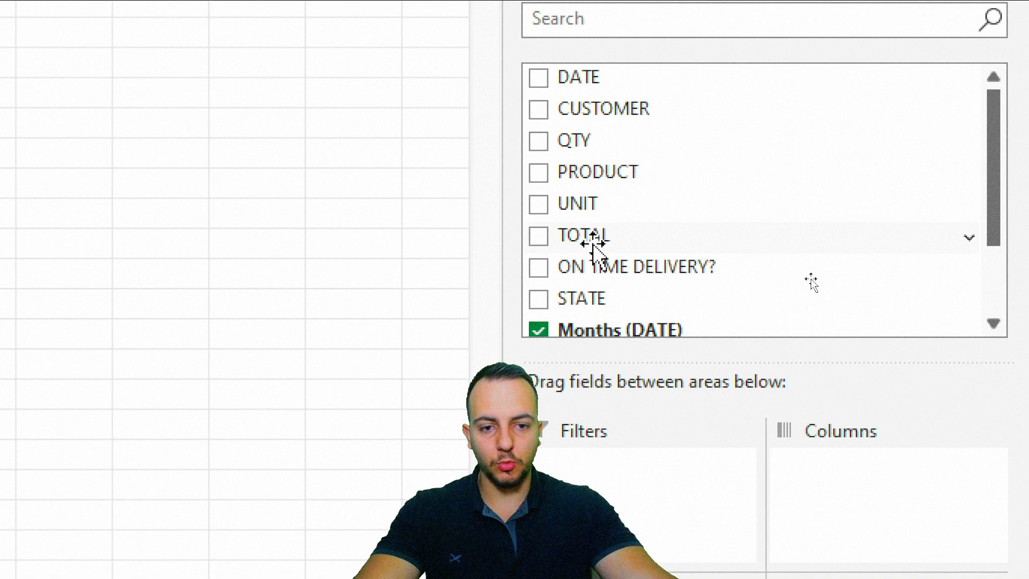
{"action": "left_click_drag", "start_coordinate": [593, 244], "coordinate": [891, 416]}
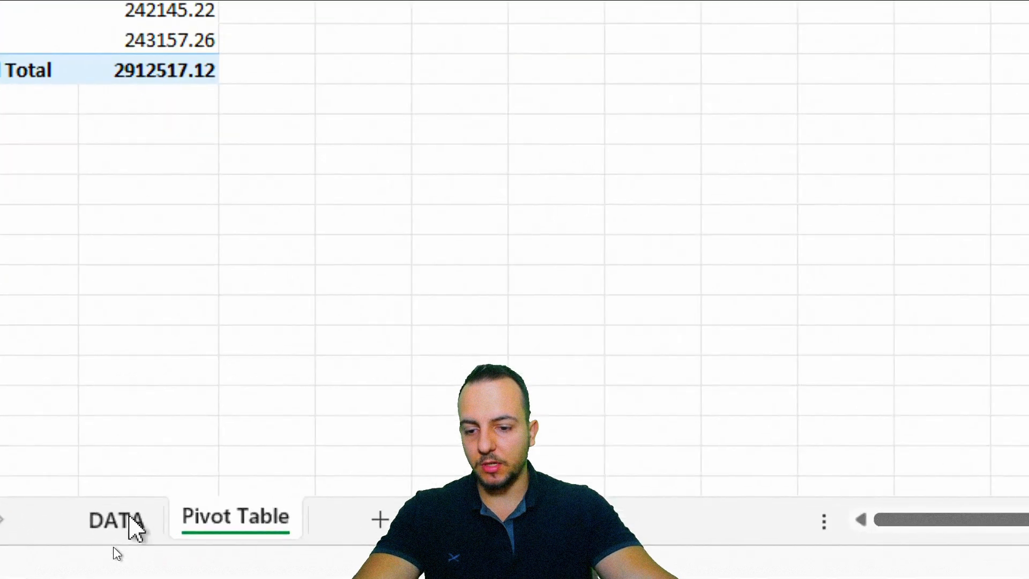
Step: Switch to the DATA sheet and examine the CUSTOMER and TOTAL columns of the sales table
{"action": "left_click", "coordinate": [114, 550]}
{"action": "scroll", "coordinate": [254, 319], "scroll_direction": "up", "scroll_amount": 1}
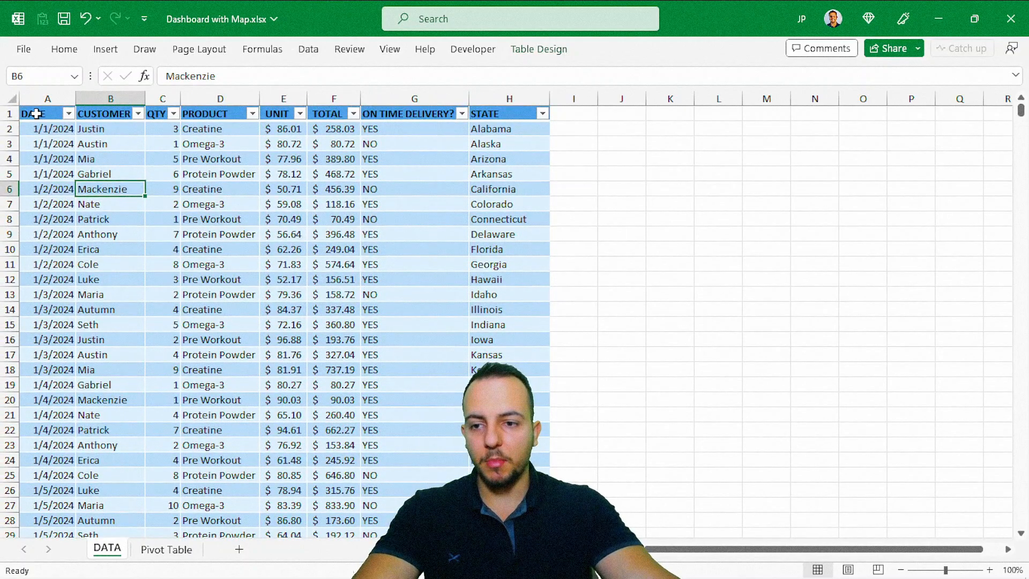
{"action": "left_click", "coordinate": [35, 113]}
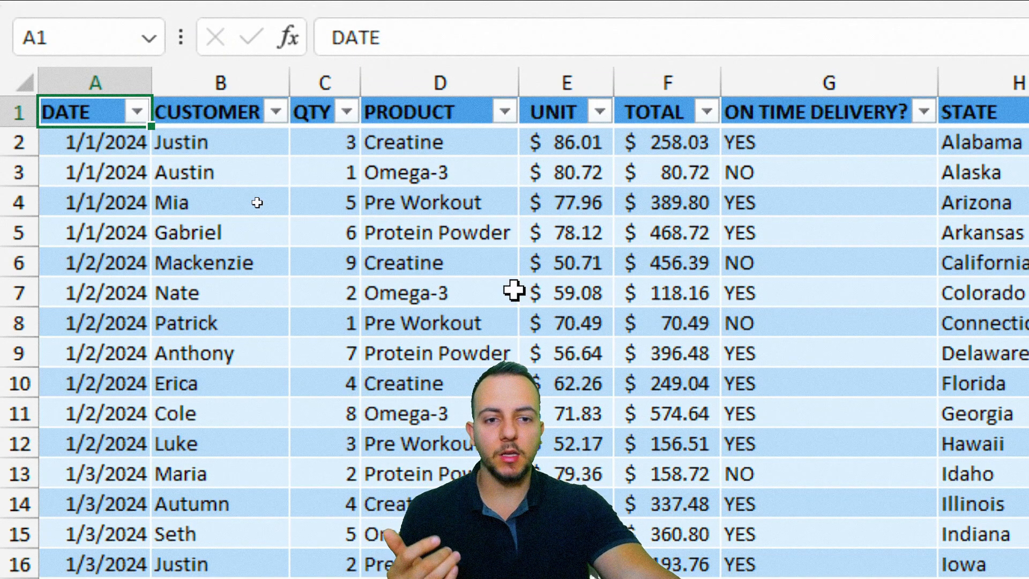
{"action": "left_click", "coordinate": [255, 81]}
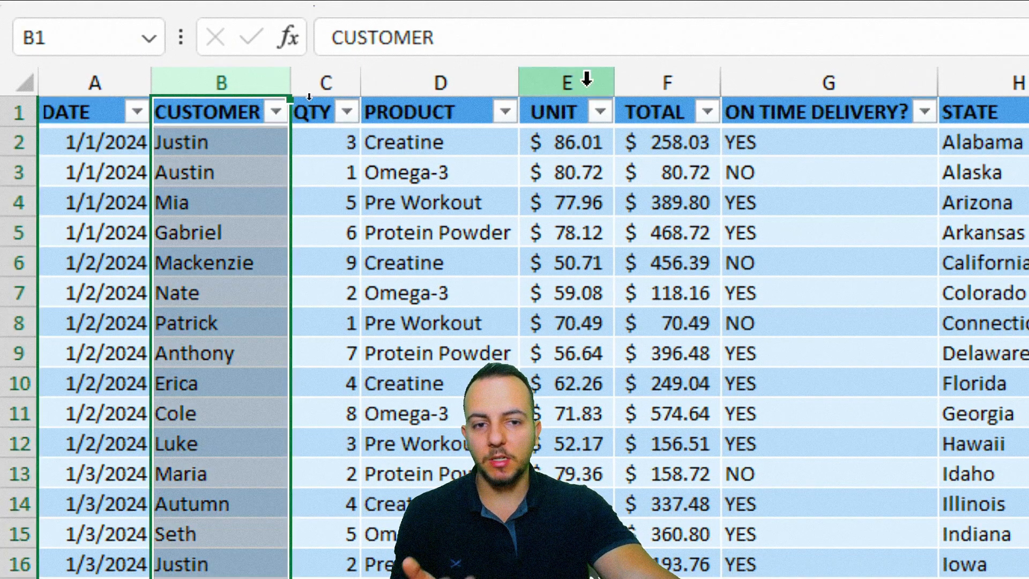
{"action": "left_click", "coordinate": [665, 80], "text": "ctrl"}
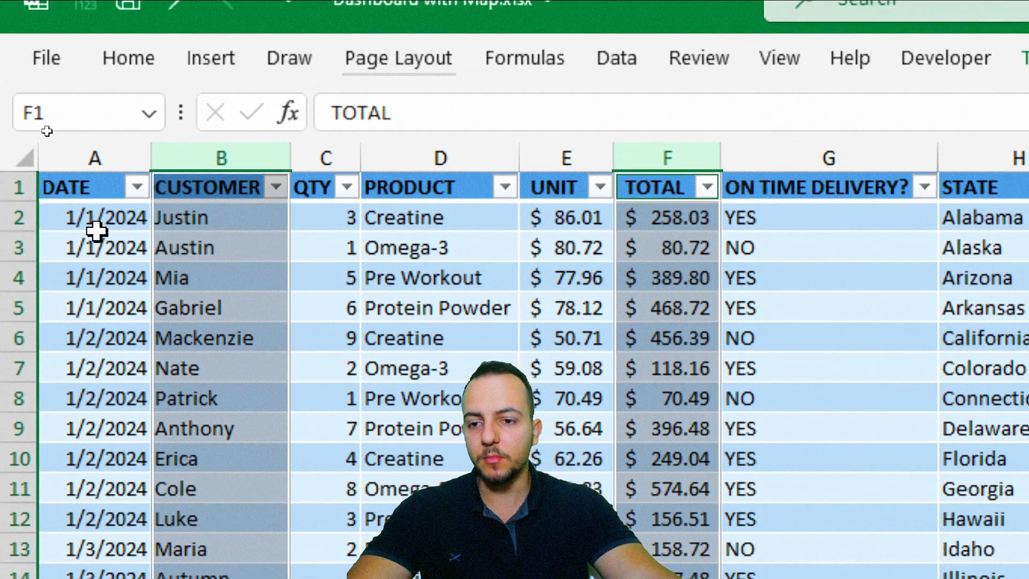
Step: Create a second PivotTable from Table1 on the existing Pivot Table sheet at cell D2
{"action": "left_click", "coordinate": [86, 113]}
{"action": "left_click", "coordinate": [211, 60]}
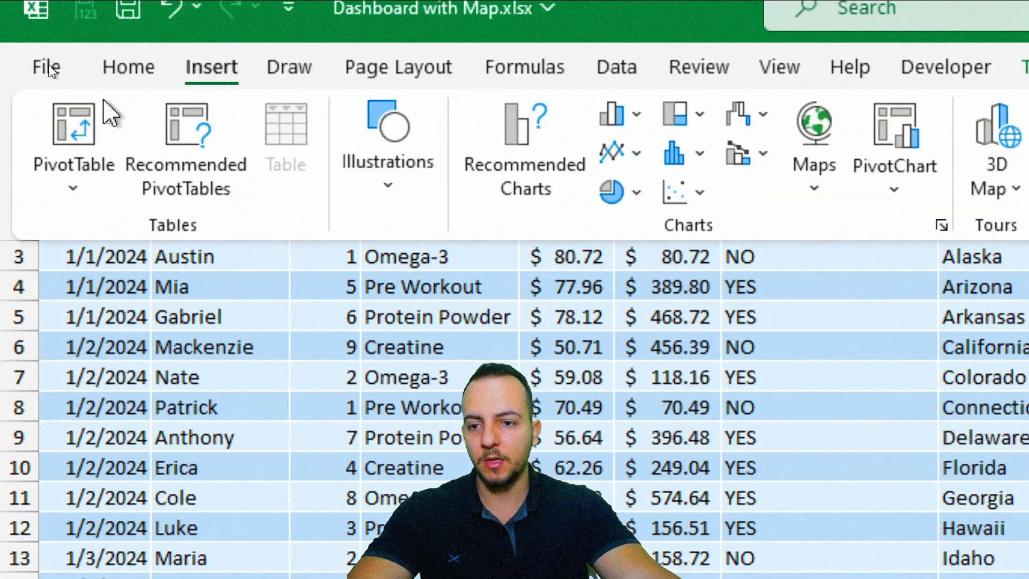
{"action": "left_click", "coordinate": [90, 125]}
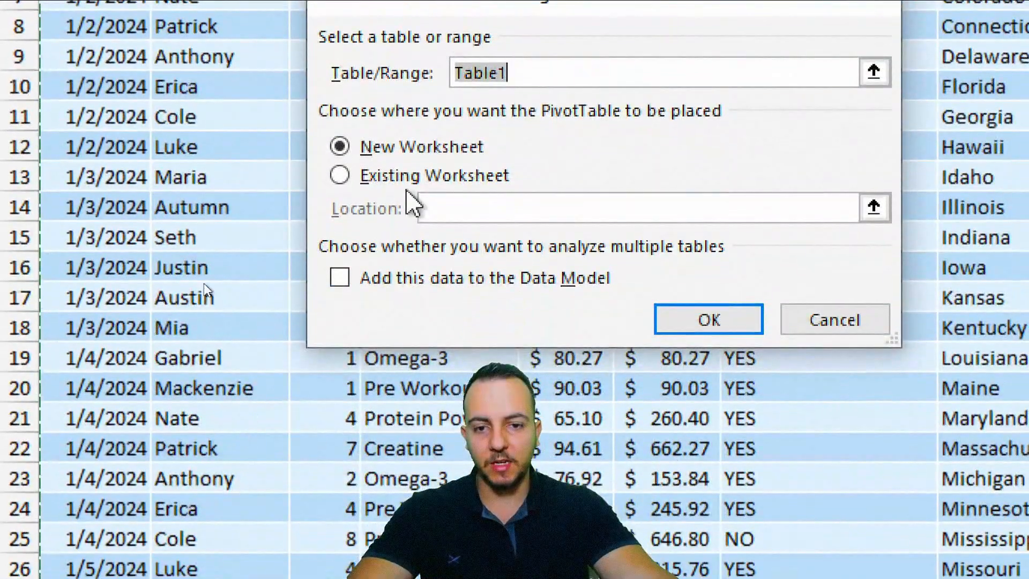
{"action": "left_click", "coordinate": [403, 185]}
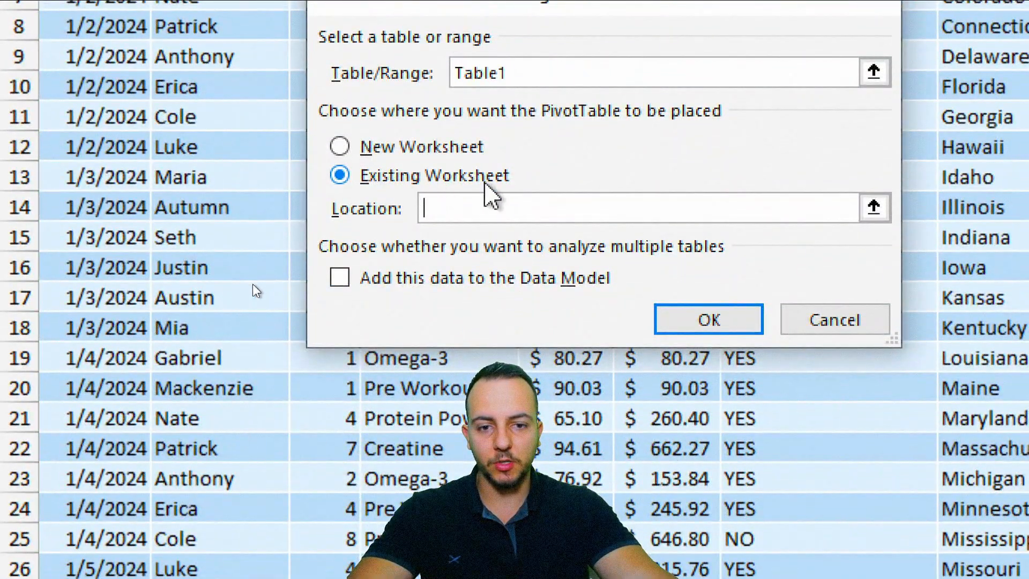
{"action": "left_click", "coordinate": [883, 213]}
{"action": "left_click", "coordinate": [313, 529]}
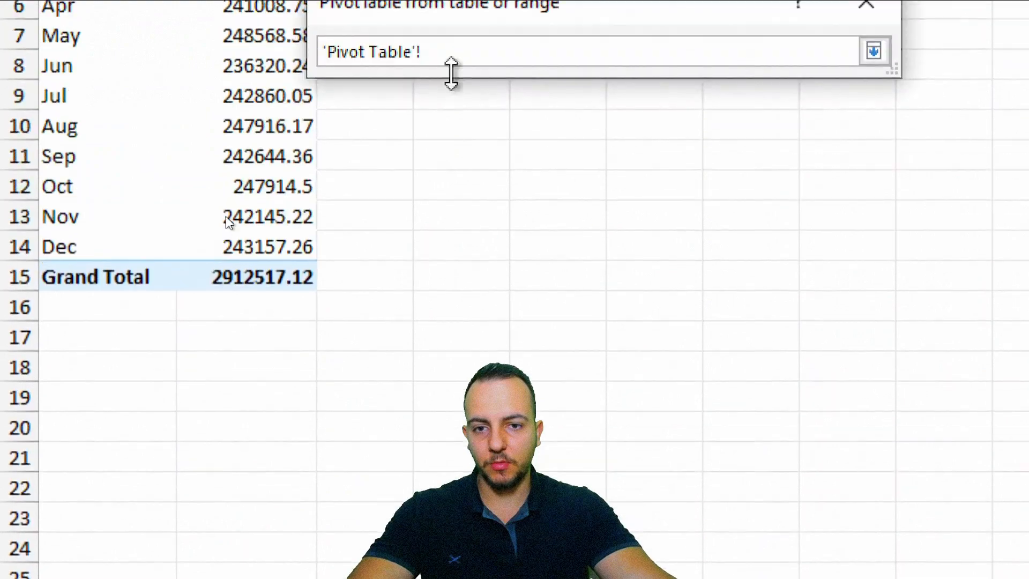
{"action": "left_click", "coordinate": [471, 73]}
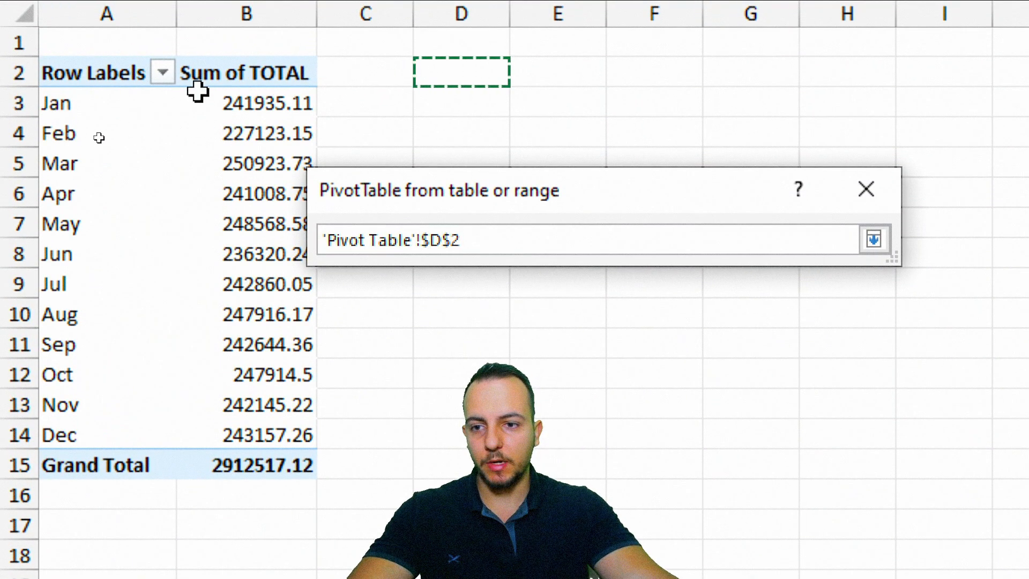
{"action": "left_click", "coordinate": [874, 239]}
{"action": "left_click", "coordinate": [715, 314]}
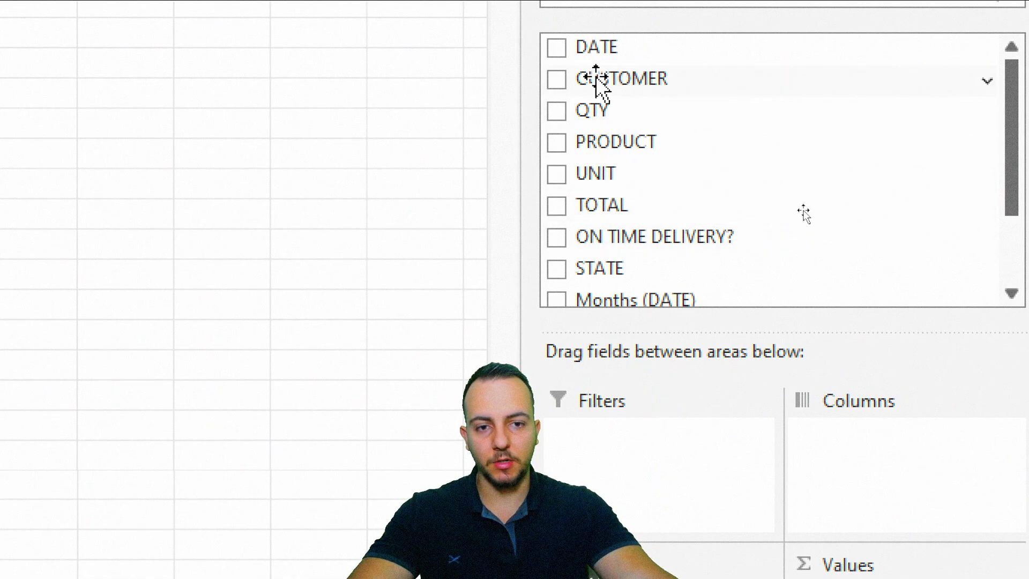
Step: Add CUSTOMER to the rows and TOTAL to the values of the new PivotTable
{"action": "left_click_drag", "start_coordinate": [584, 78], "coordinate": [750, 578]}
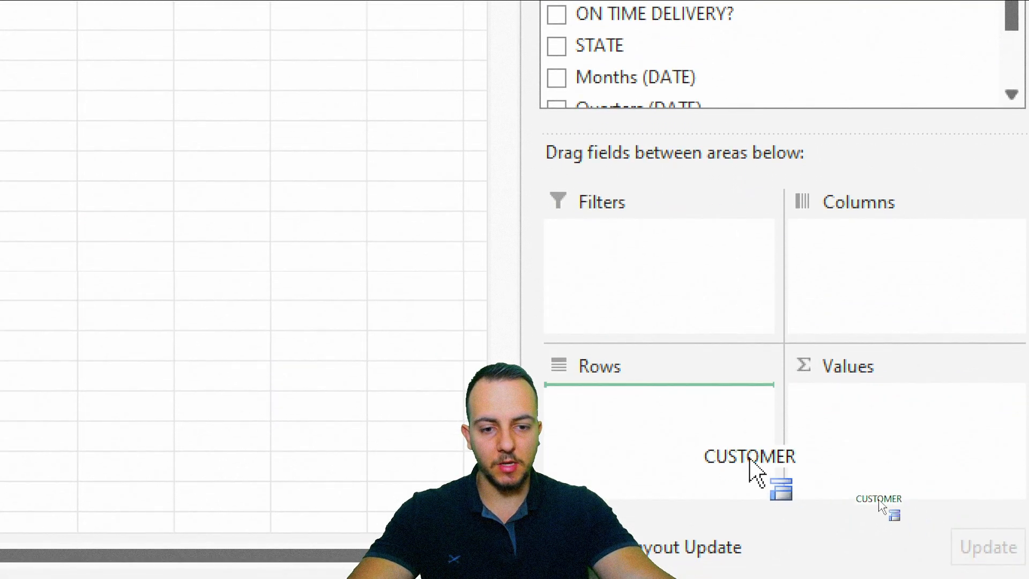
{"action": "left_click_drag", "start_coordinate": [751, 460], "coordinate": [735, 451]}
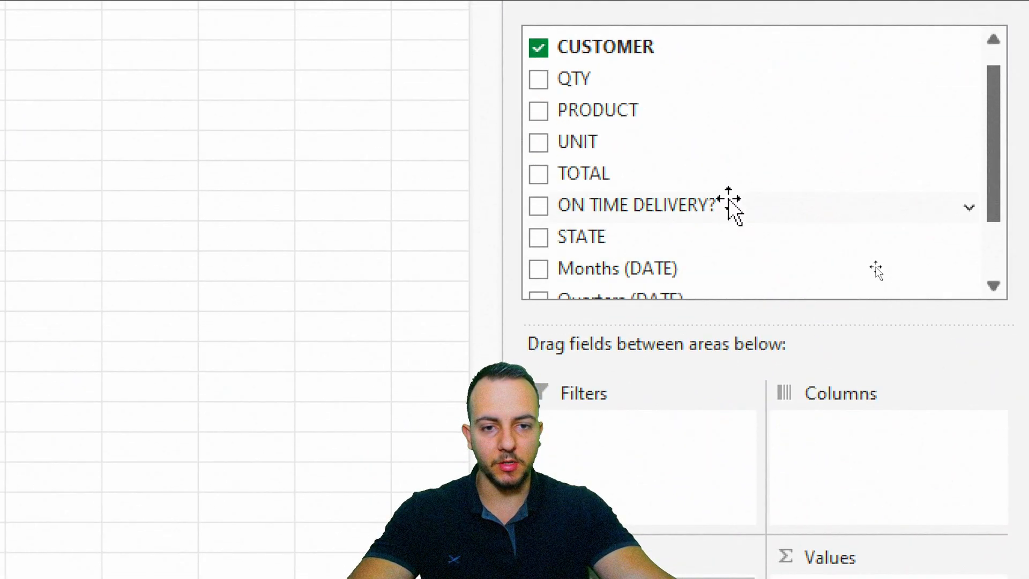
{"action": "left_click_drag", "start_coordinate": [568, 170], "coordinate": [919, 578]}
{"action": "left_click_drag", "start_coordinate": [914, 510], "coordinate": [912, 508]}
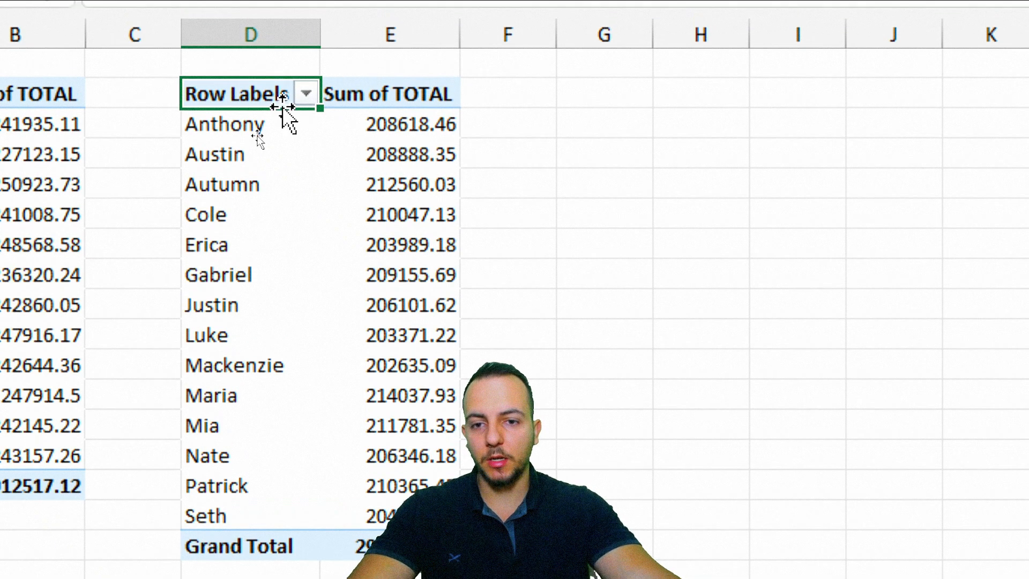
Step: Sort the customers in the second PivotTable in descending order by Sum of TOTAL
{"action": "left_click", "coordinate": [310, 95]}
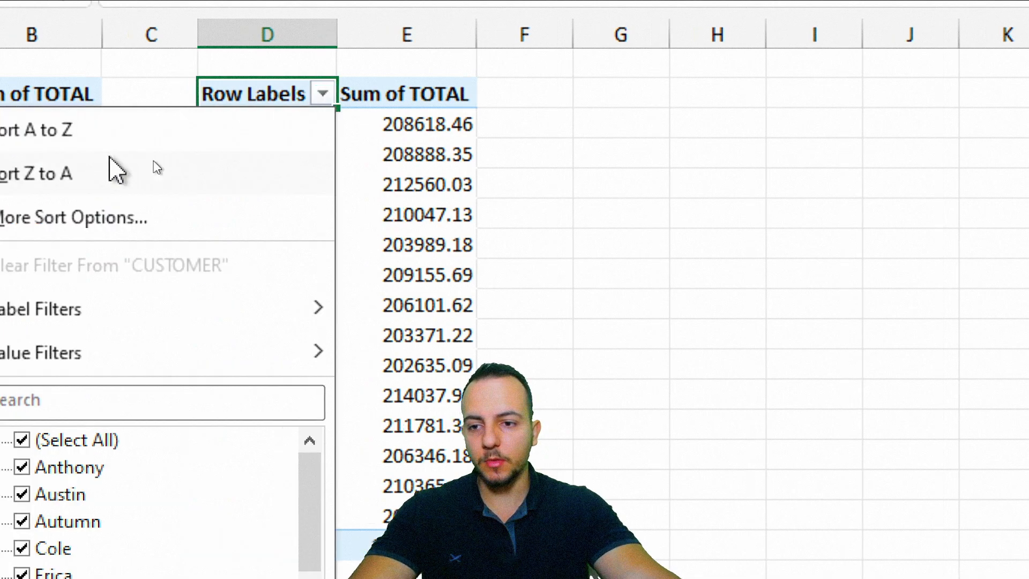
{"action": "left_click", "coordinate": [296, 133]}
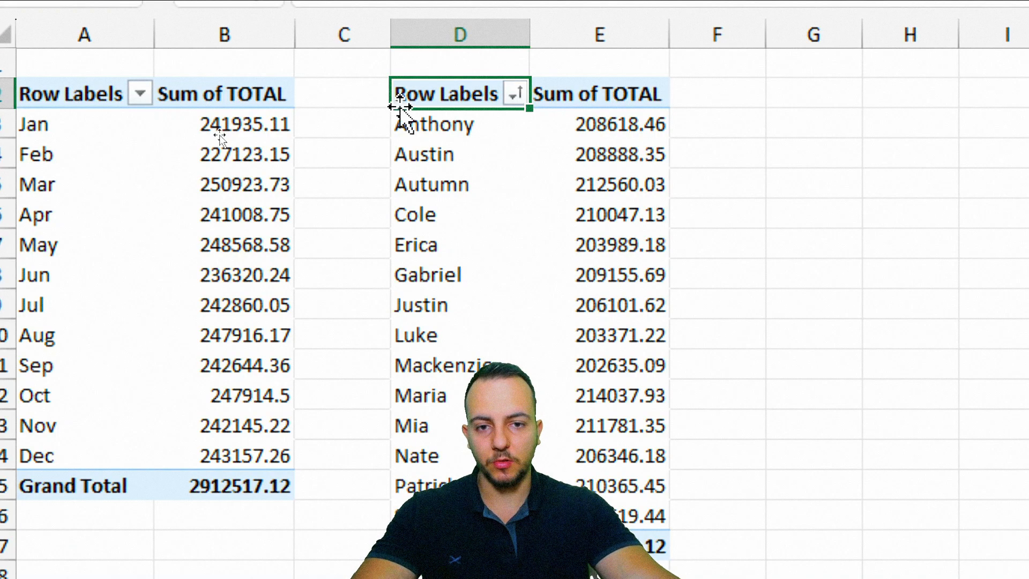
{"action": "left_click", "coordinate": [516, 95]}
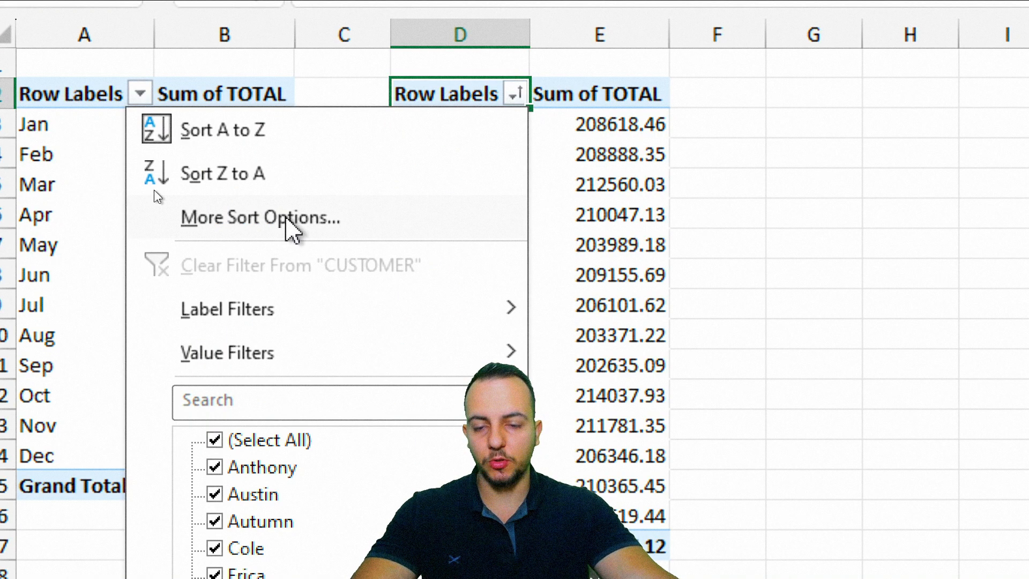
{"action": "left_click", "coordinate": [289, 229]}
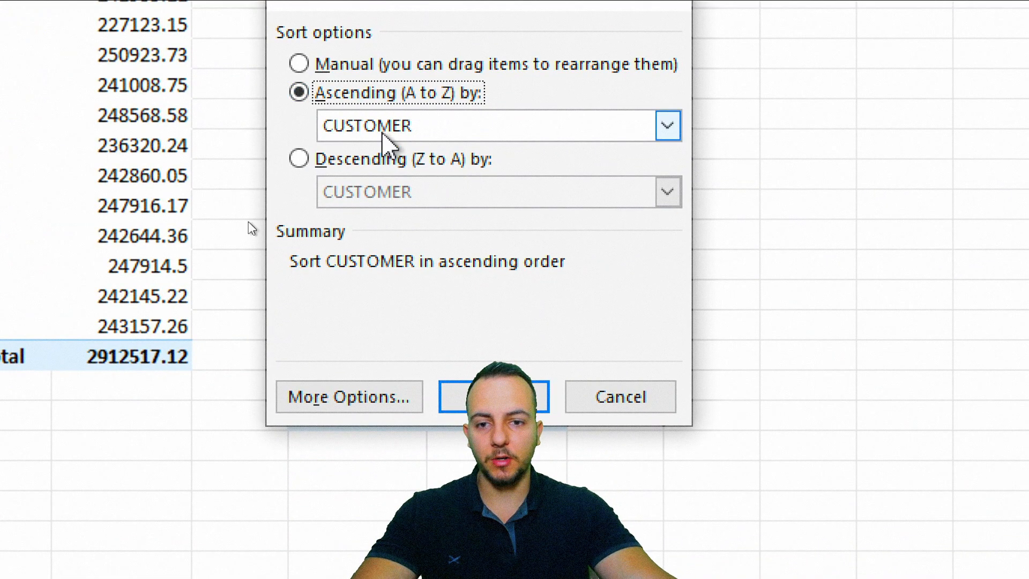
{"action": "left_click", "coordinate": [360, 166]}
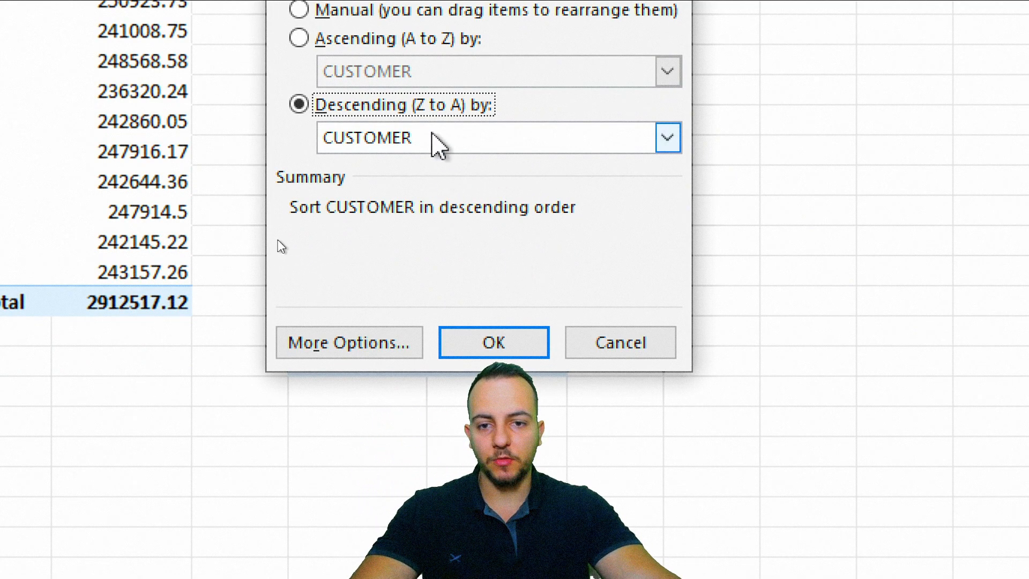
{"action": "left_click", "coordinate": [389, 143]}
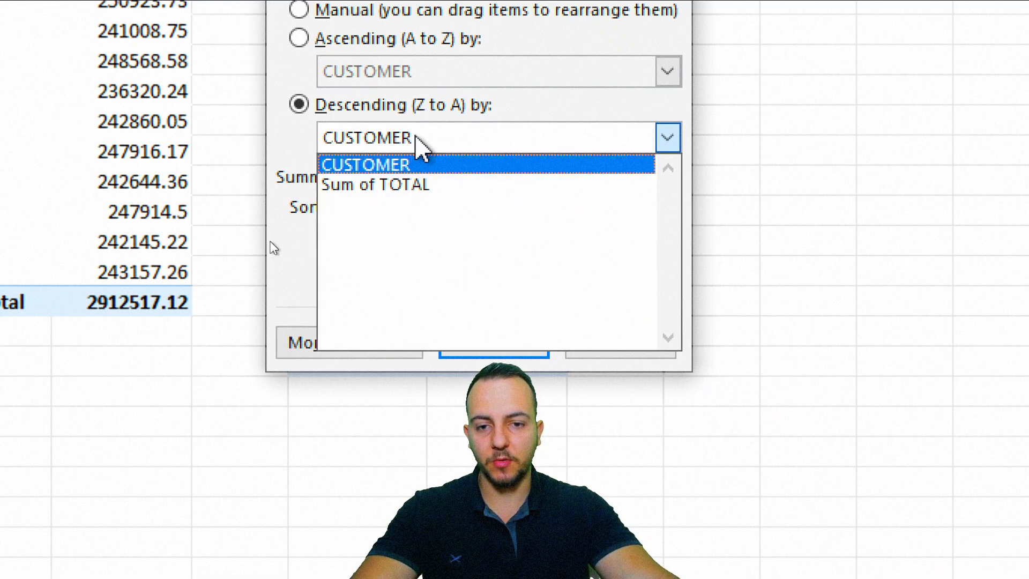
{"action": "left_click", "coordinate": [406, 185]}
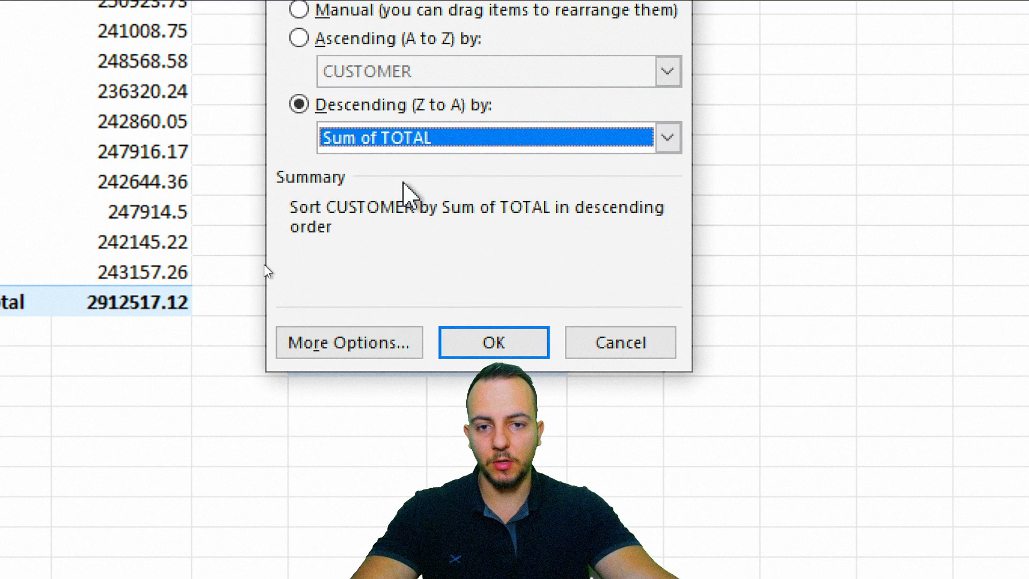
{"action": "left_click", "coordinate": [515, 343]}
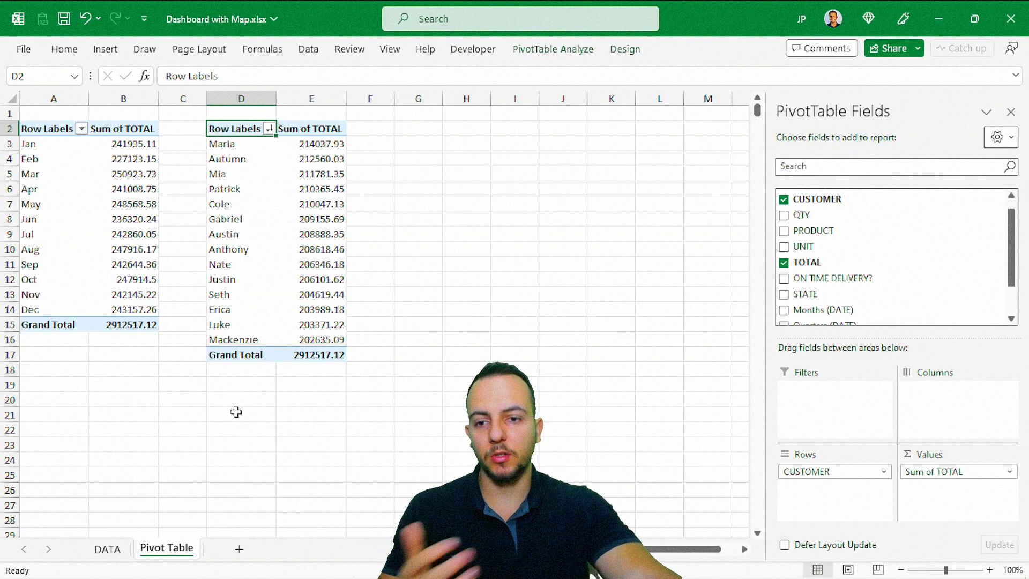
{"action": "left_click", "coordinate": [107, 548]}
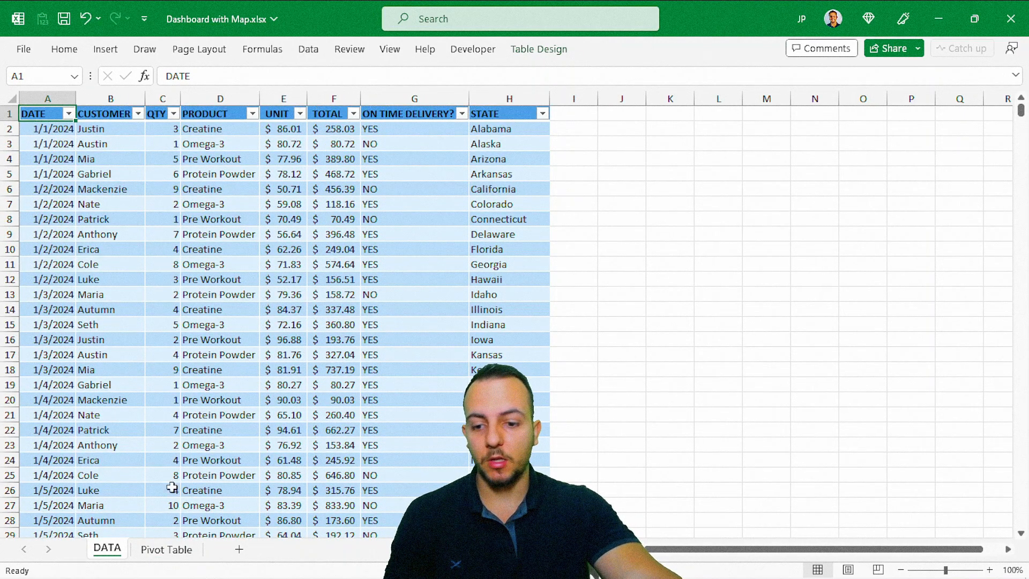
{"action": "left_click", "coordinate": [161, 552]}
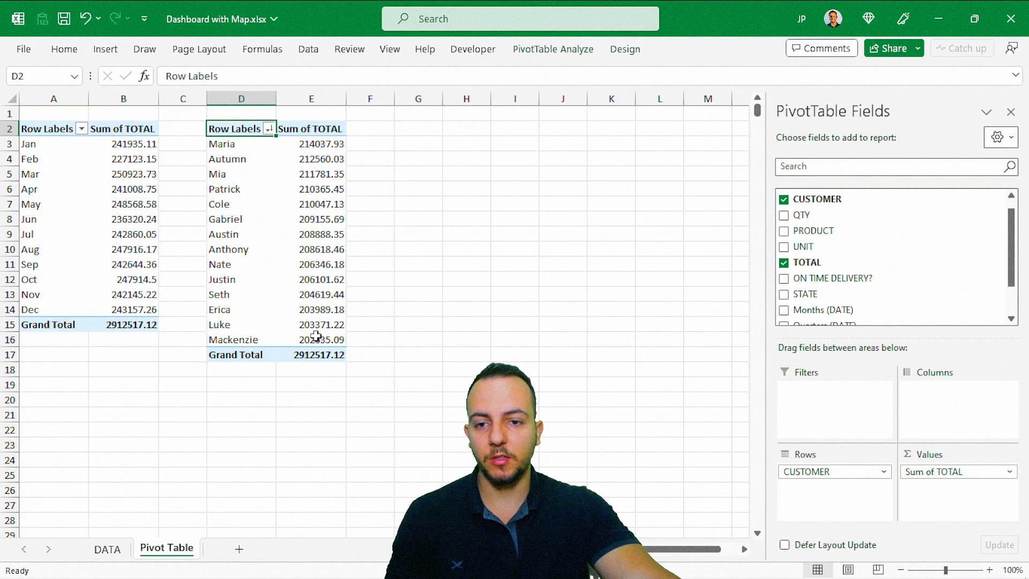
{"action": "left_click_drag", "start_coordinate": [241, 98], "coordinate": [289, 102]}
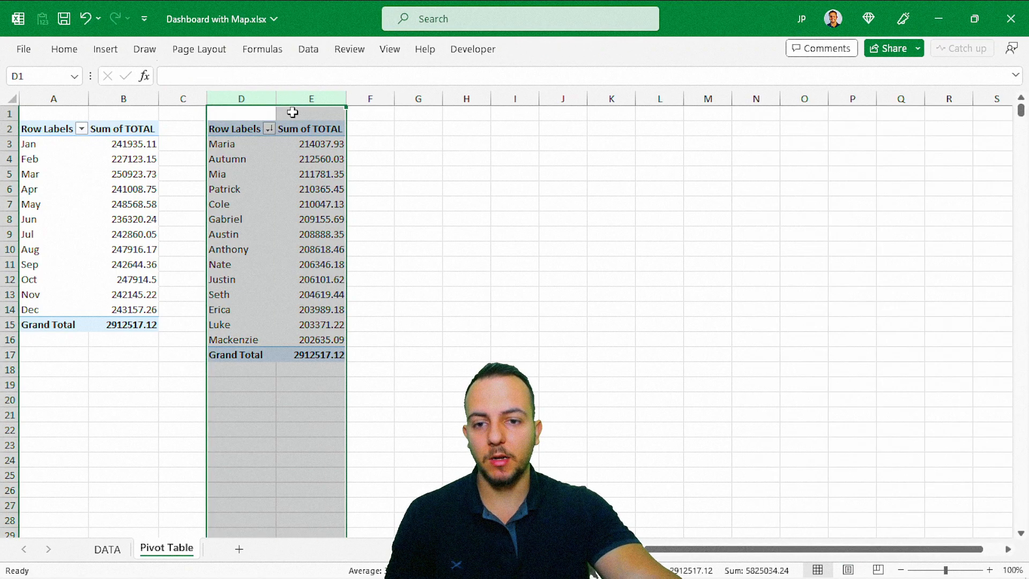
{"action": "left_click", "coordinate": [249, 129]}
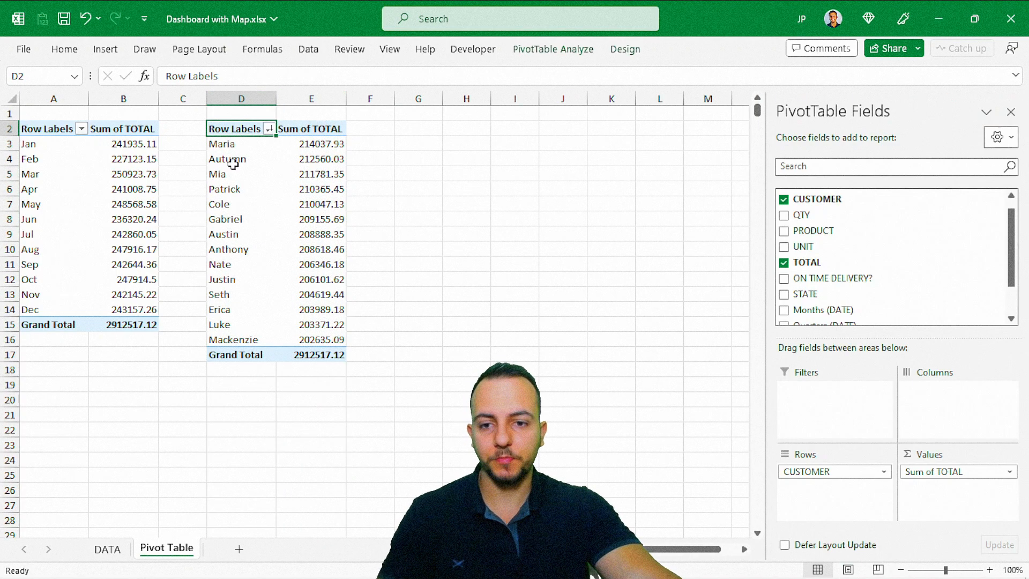
Step: Switch to the DATA sheet and examine the ON TIME DELIVERY? and STATE columns of the sales table
{"action": "left_click", "coordinate": [107, 549]}
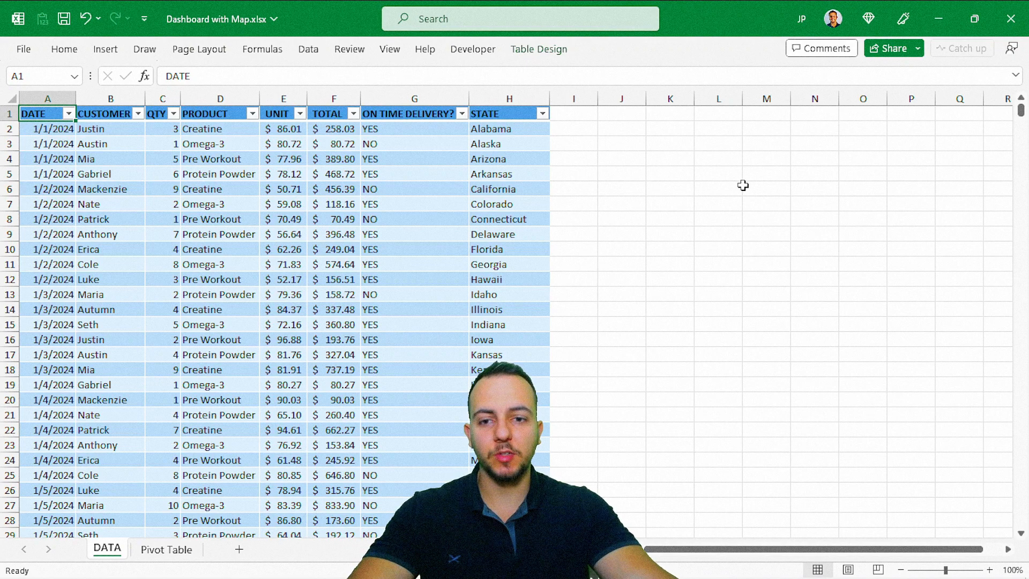
{"action": "left_click", "coordinate": [525, 96]}
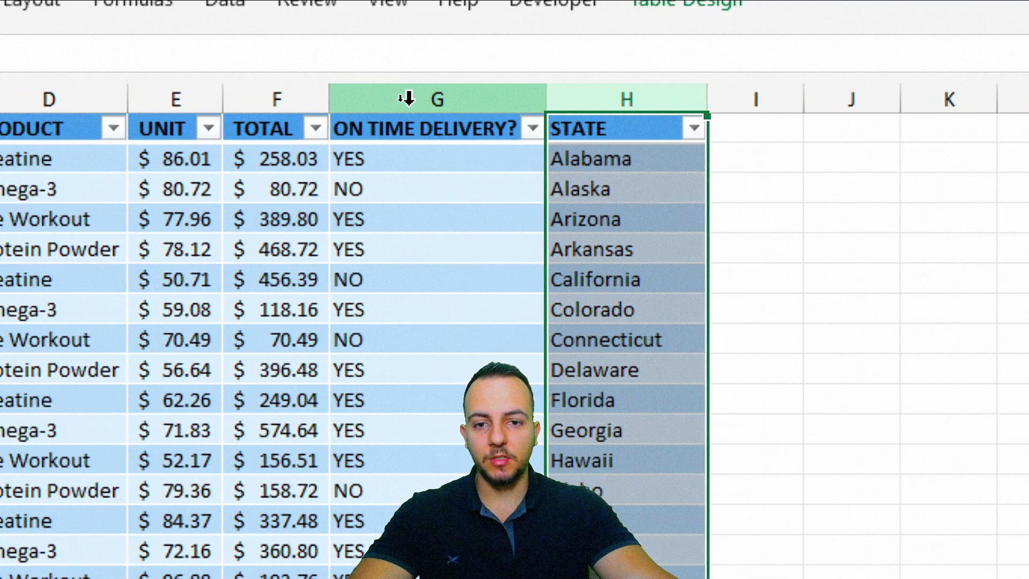
{"action": "left_click", "coordinate": [343, 96]}
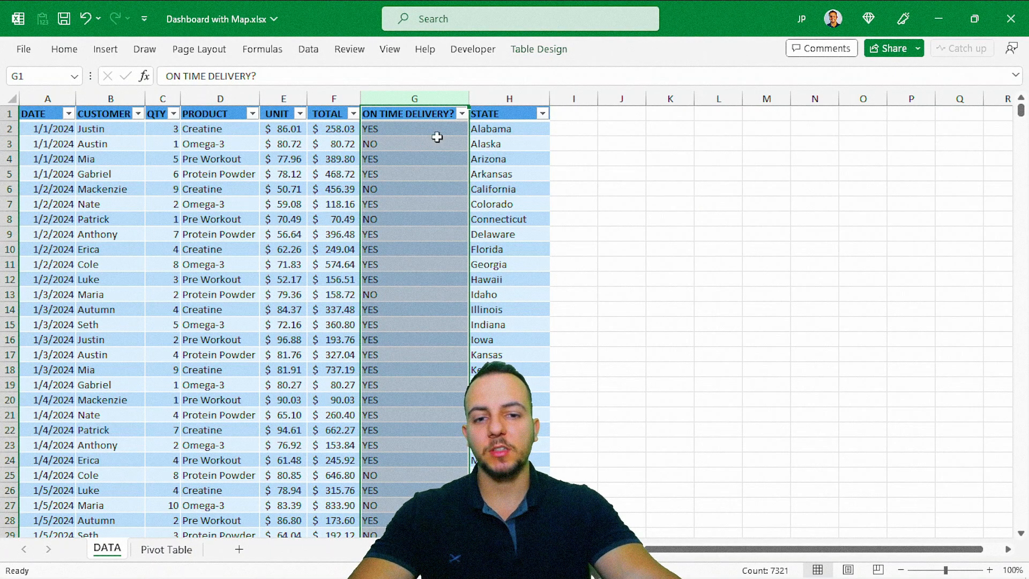
{"action": "left_click", "coordinate": [497, 112]}
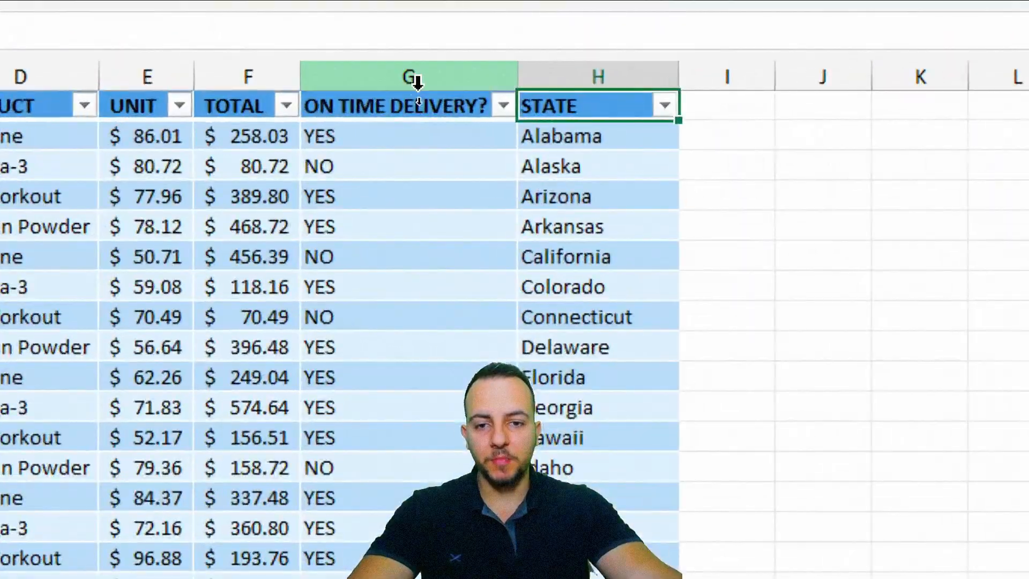
{"action": "left_click", "coordinate": [418, 81]}
{"action": "left_click_drag", "start_coordinate": [600, 76], "coordinate": [529, 72]}
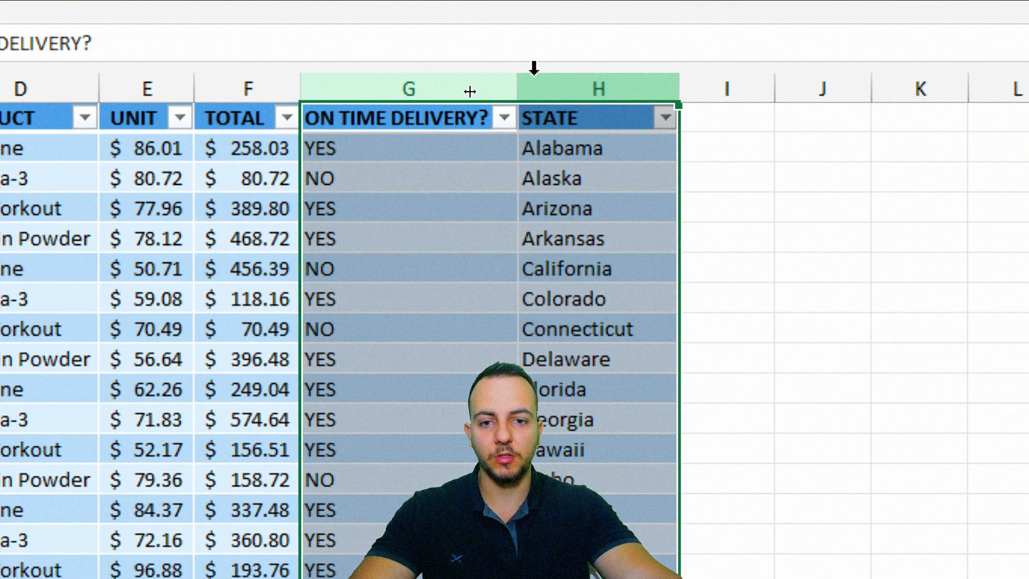
{"action": "left_click", "coordinate": [466, 86]}
{"action": "left_click", "coordinate": [580, 85], "text": "ctrl"}
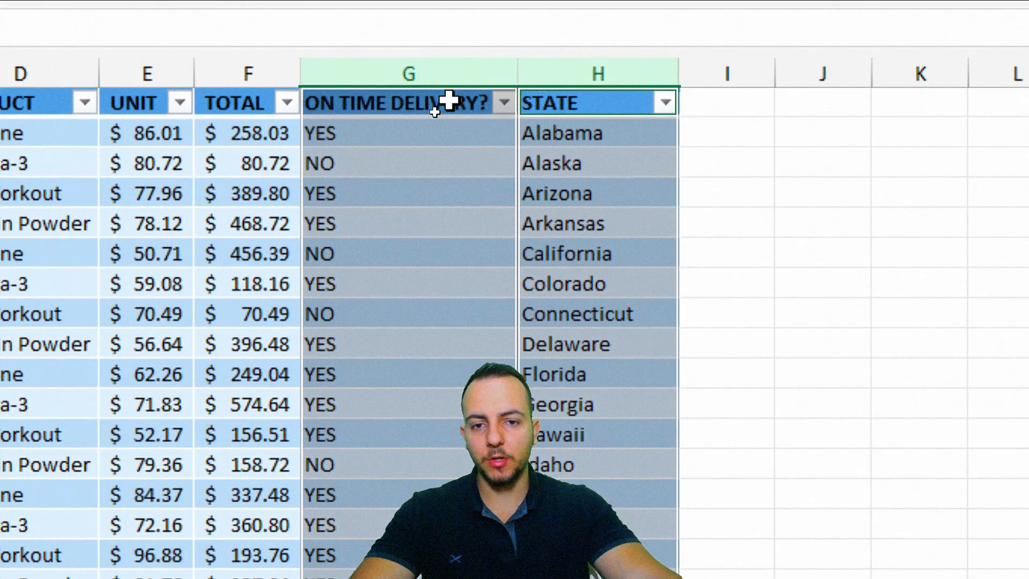
{"action": "left_click", "coordinate": [435, 112]}
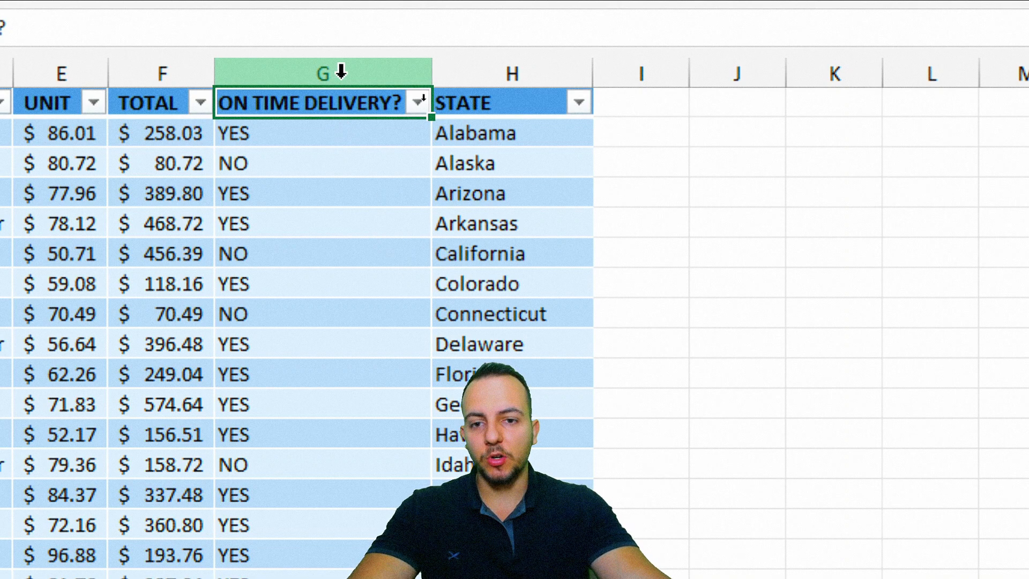
{"action": "left_click", "coordinate": [342, 68]}
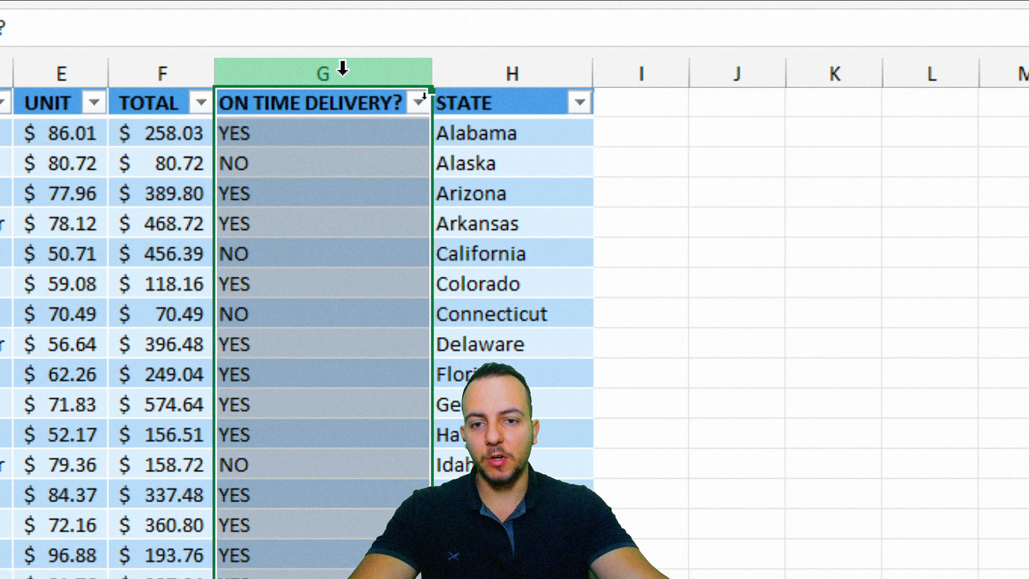
{"action": "left_click", "coordinate": [668, 75]}
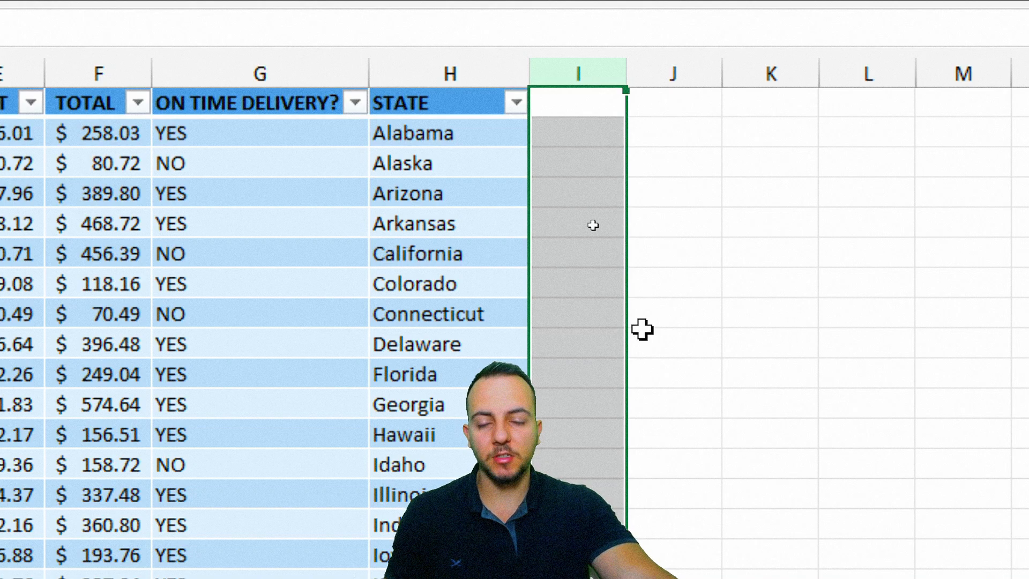
{"action": "left_click", "coordinate": [252, 73]}
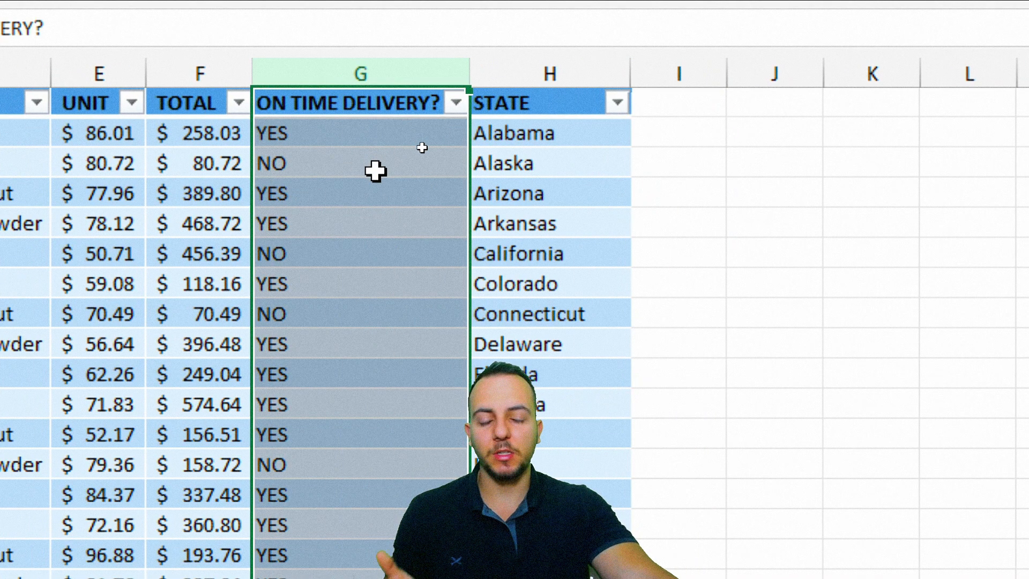
Step: Add a new column headed DELAYS beside STATE in the sales table, starting at I1, and widen it
{"action": "left_click", "coordinate": [680, 74]}
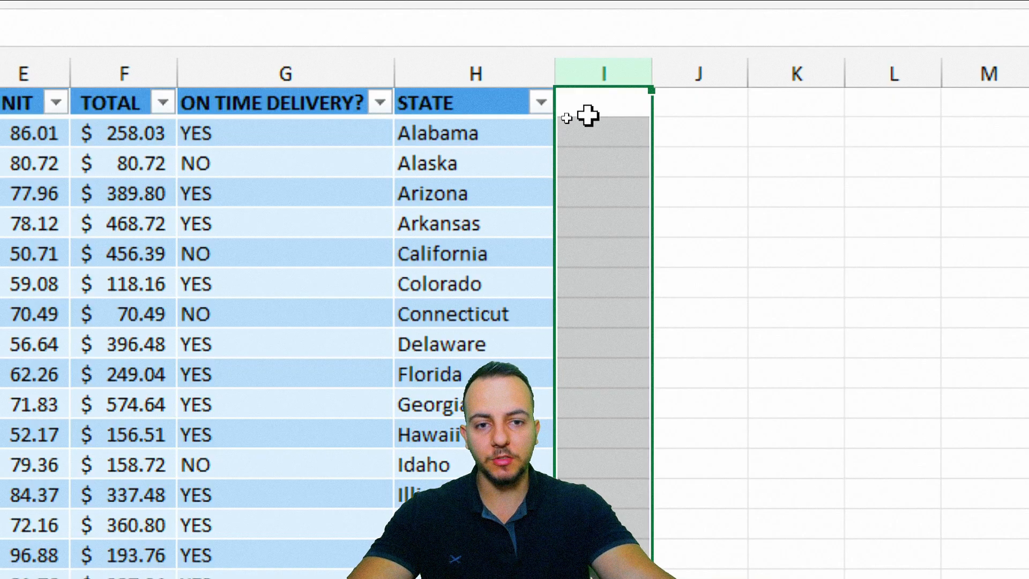
{"action": "left_click", "coordinate": [583, 113]}
{"action": "type", "text": "DELIVERY"}
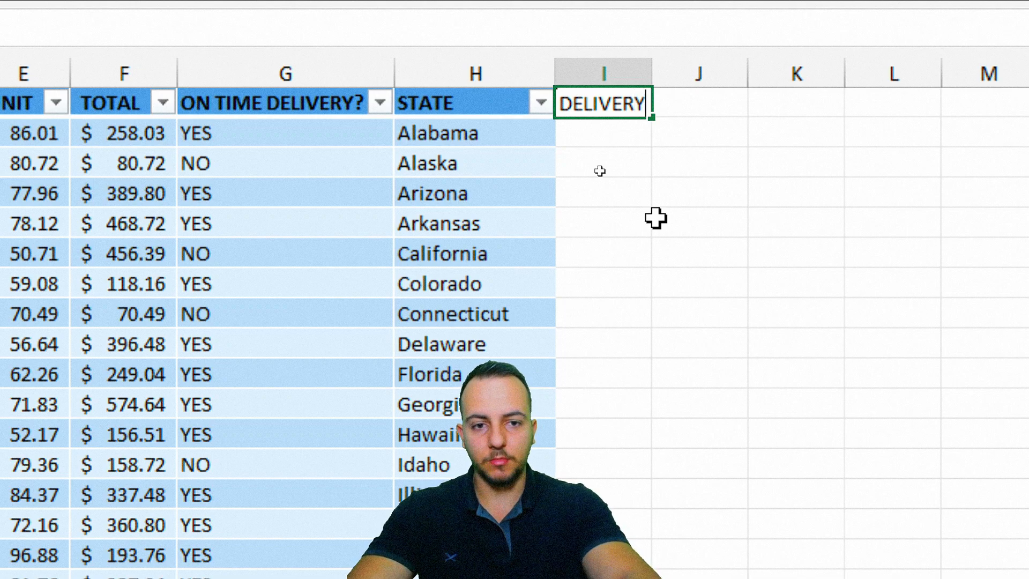
{"action": "key", "text": "Return"}
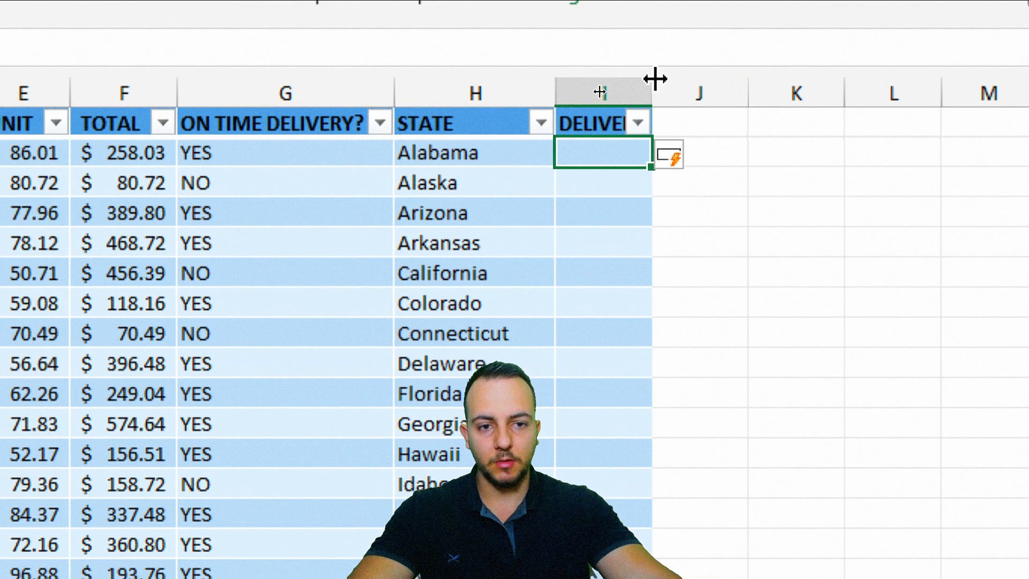
{"action": "left_click_drag", "start_coordinate": [652, 59], "coordinate": [775, 82]}
{"action": "left_click", "coordinate": [627, 126]}
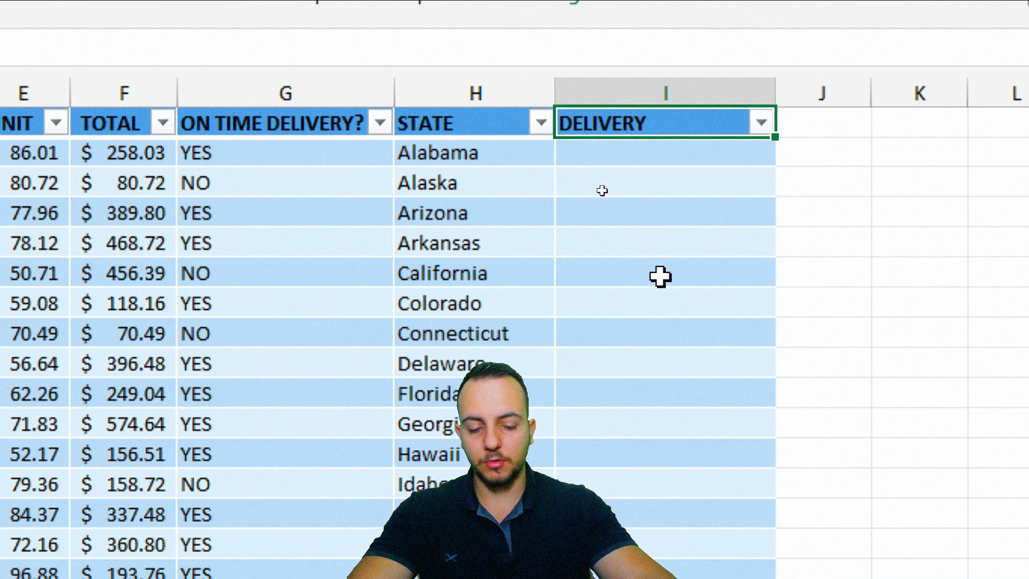
{"action": "type", "text": "DELAYS"}
{"action": "key", "text": "Return"}
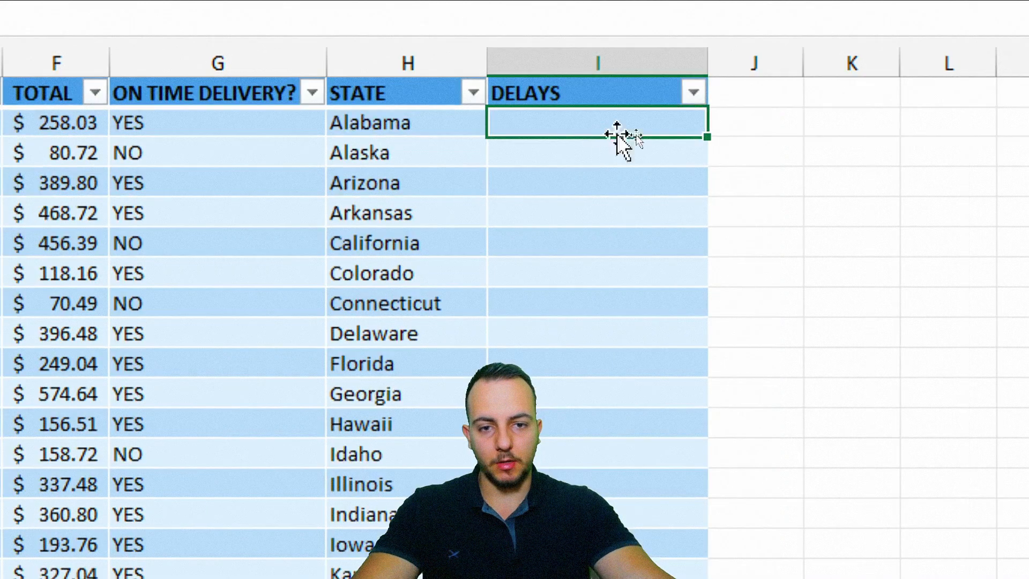
Step: Enter =IF([@[ON TIME DELIVERY?]]="YES",0,1) in I2 and fill it down the whole DELAYS column
{"action": "type", "text": "="}
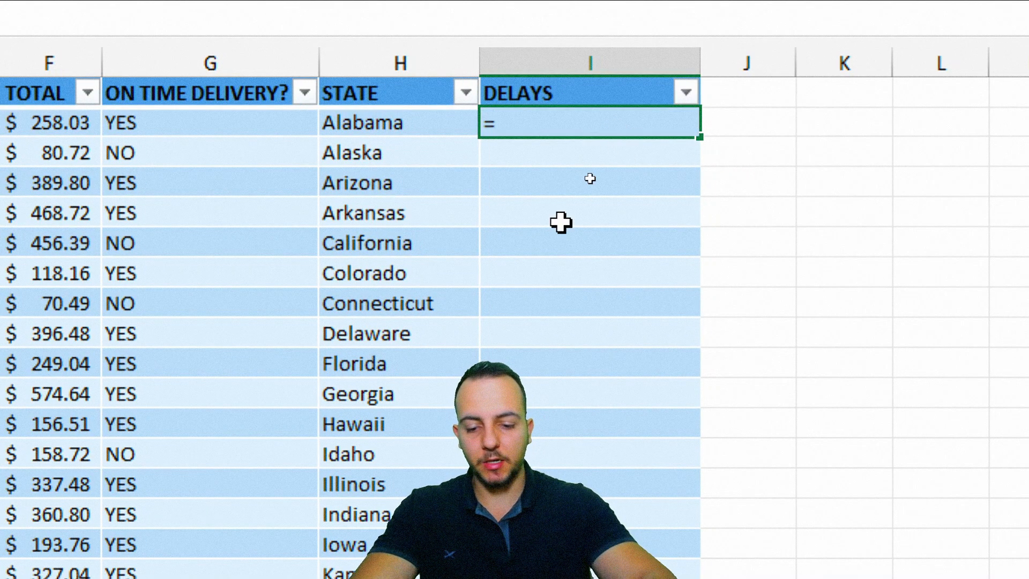
{"action": "type", "text": "IF"}
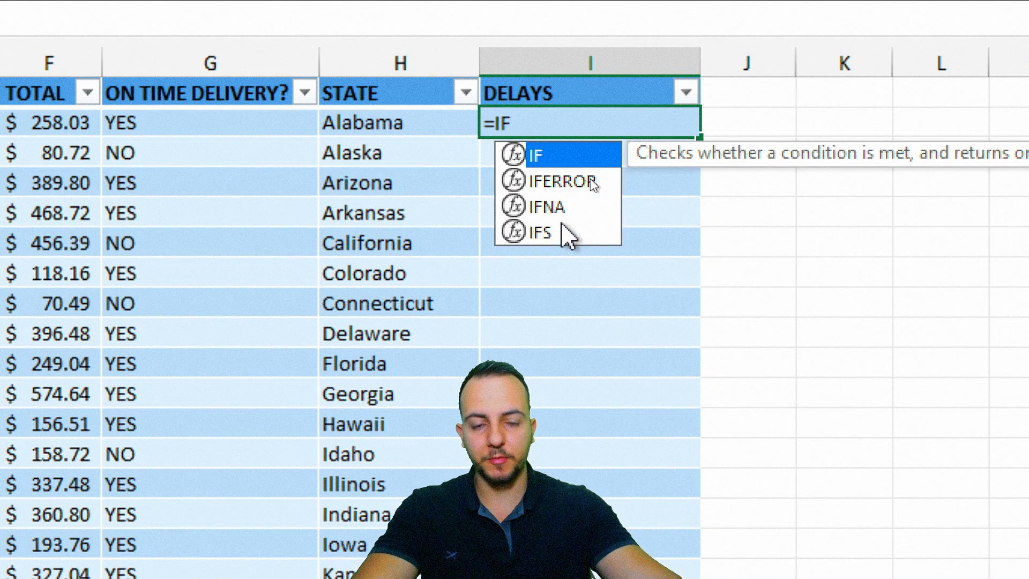
{"action": "left_click", "coordinate": [582, 147]}
{"action": "double_click", "coordinate": [582, 150]}
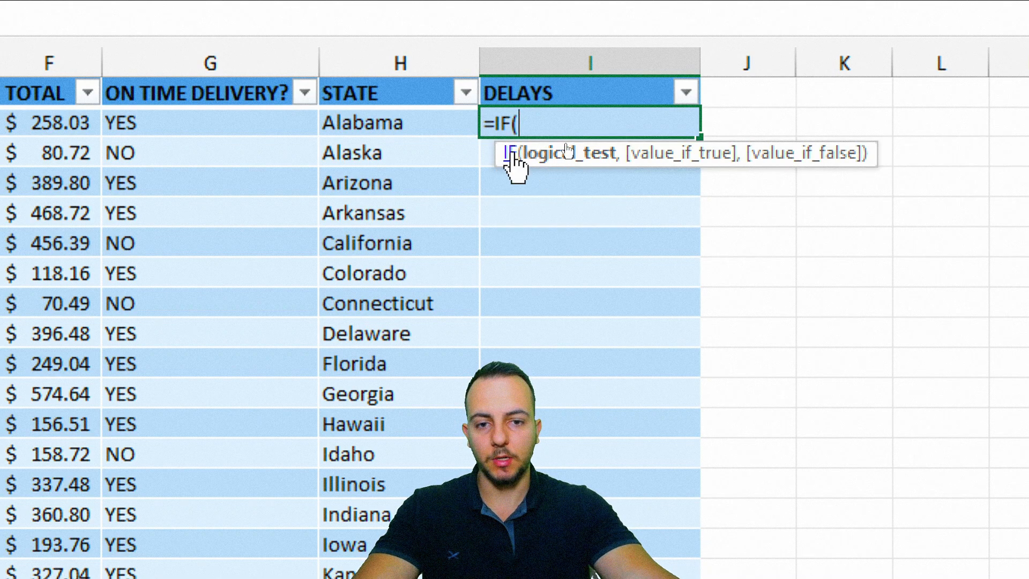
{"action": "left_click", "coordinate": [180, 123]}
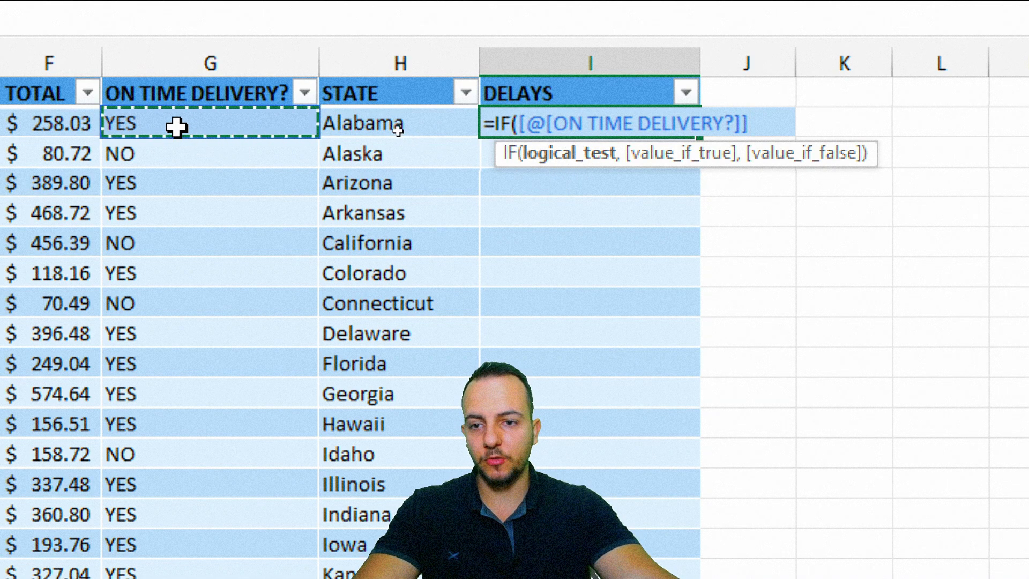
{"action": "type", "text": "="}
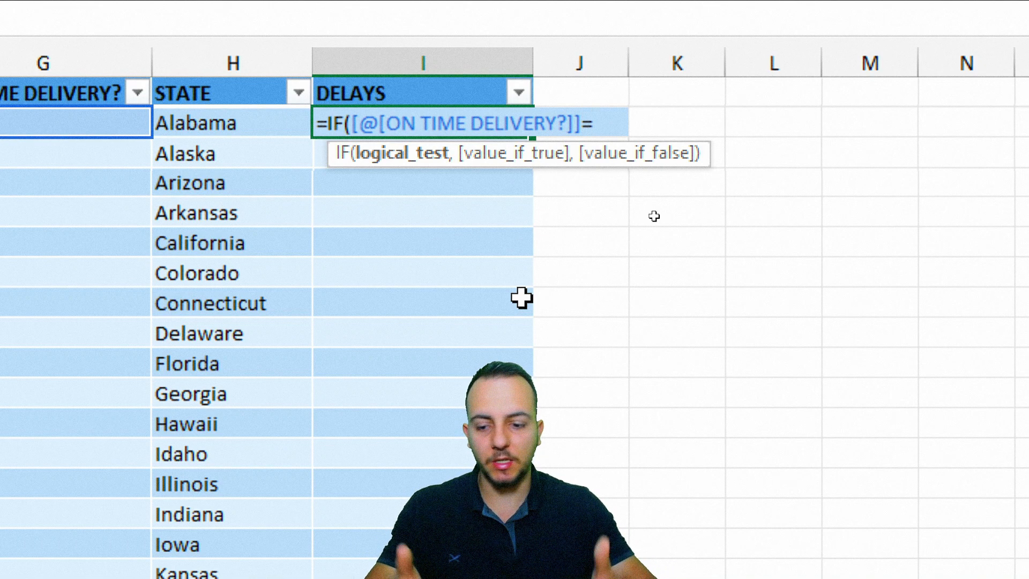
{"action": "type", "text": "\"YES"}
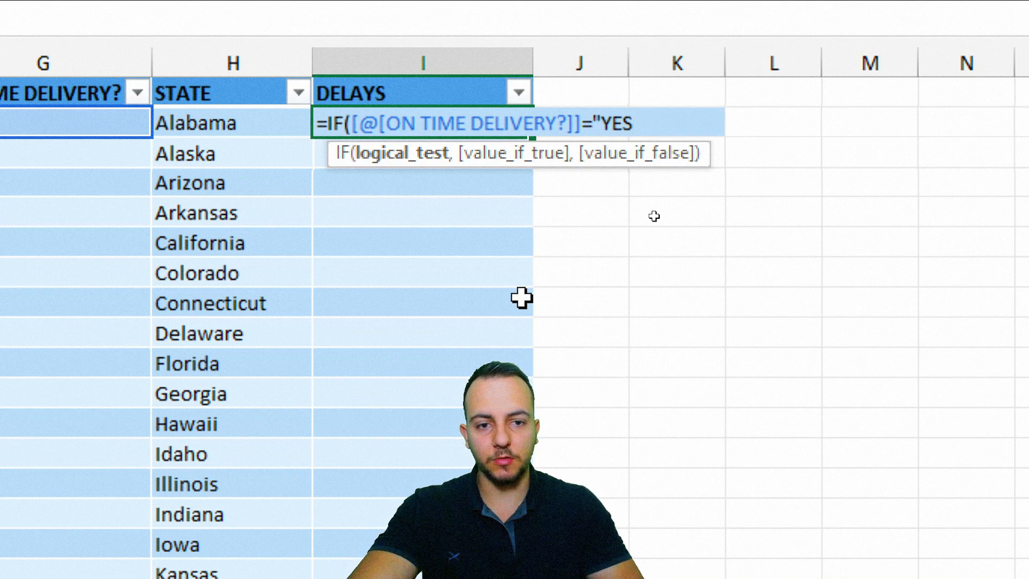
{"action": "type", "text": "\""}
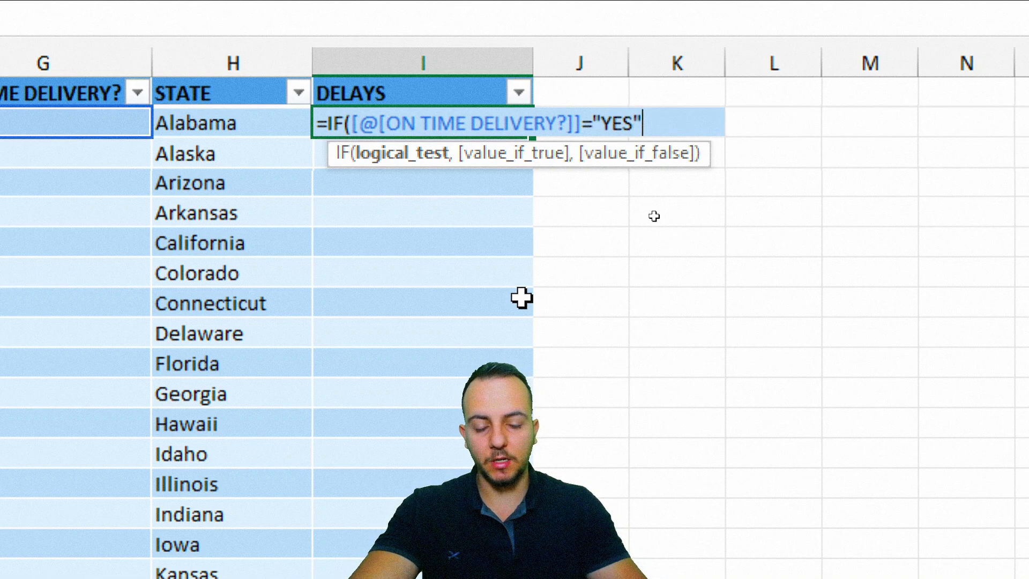
{"action": "type", "text": ",0"}
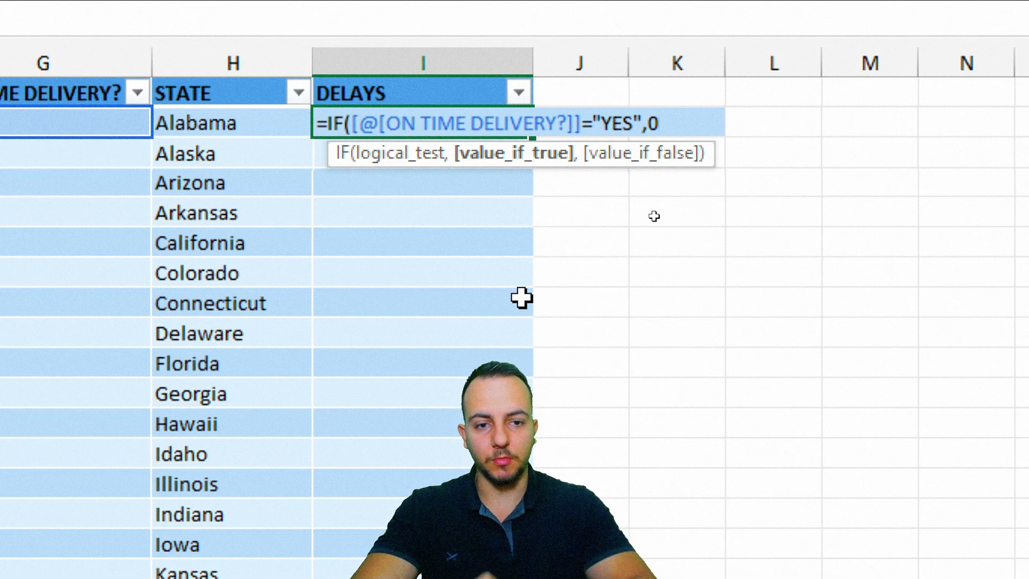
{"action": "type", "text": ","}
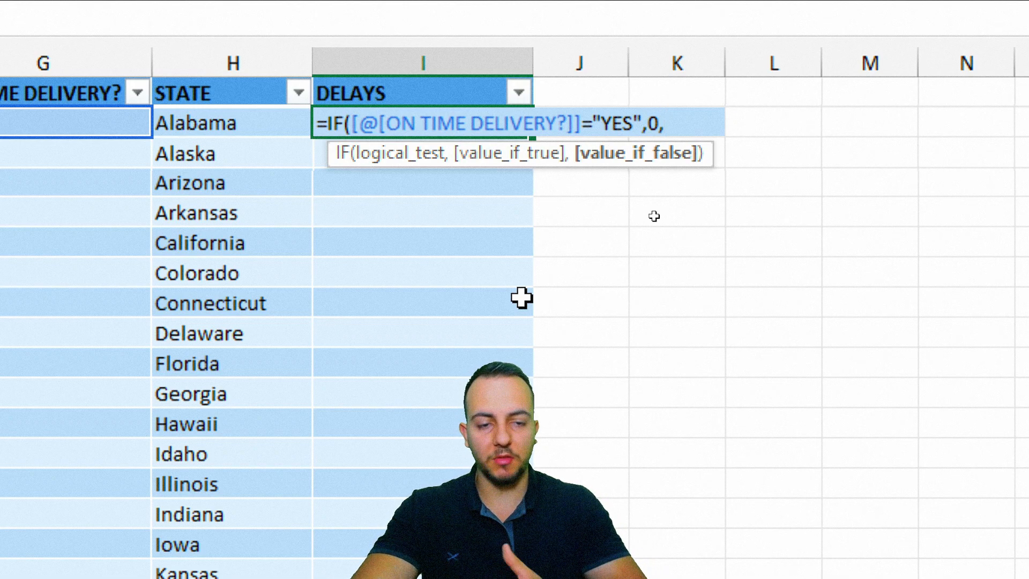
{"action": "type", "text": "1"}
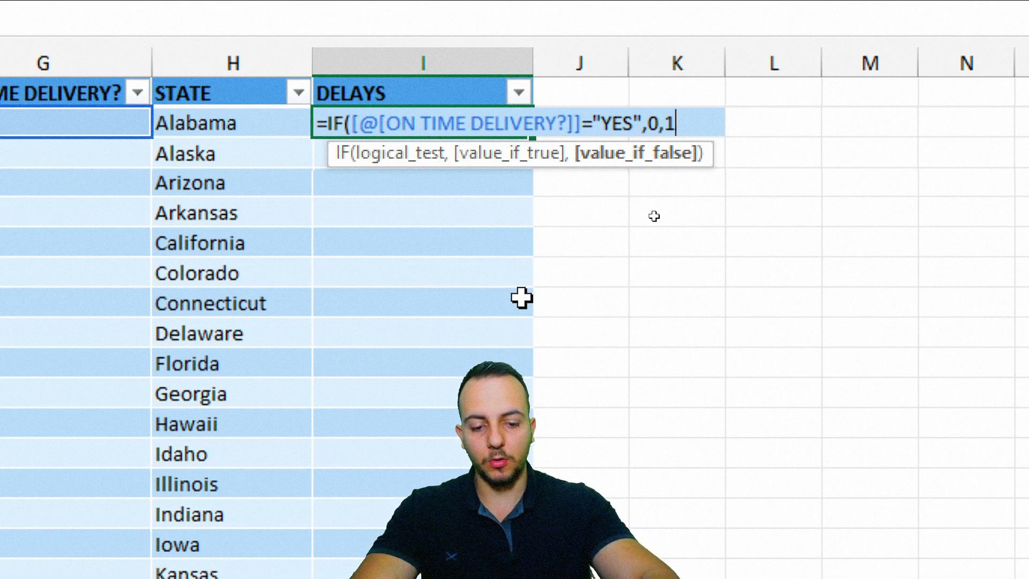
{"action": "type", "text": ")"}
{"action": "key", "text": "Return"}
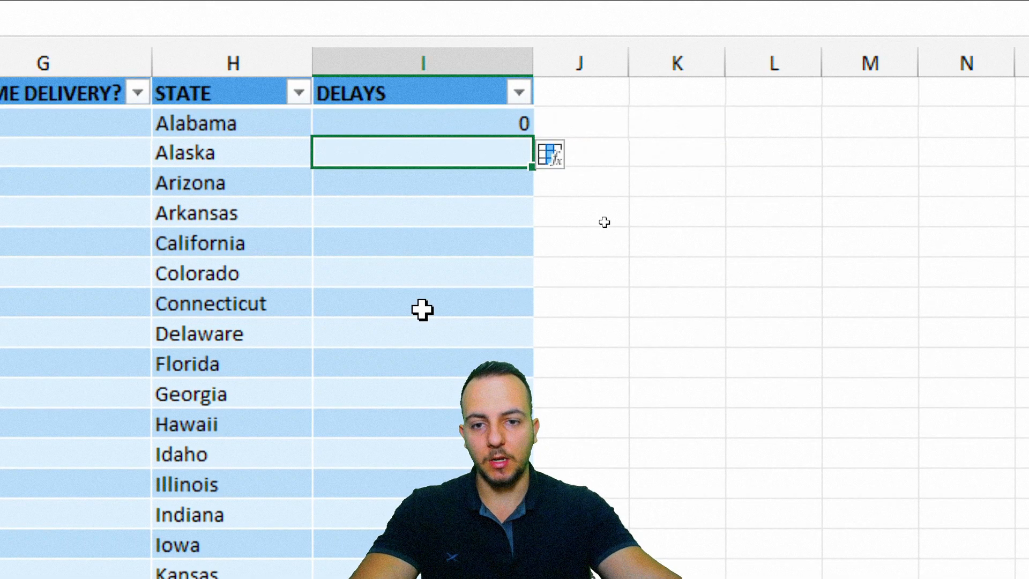
{"action": "left_click", "coordinate": [699, 124]}
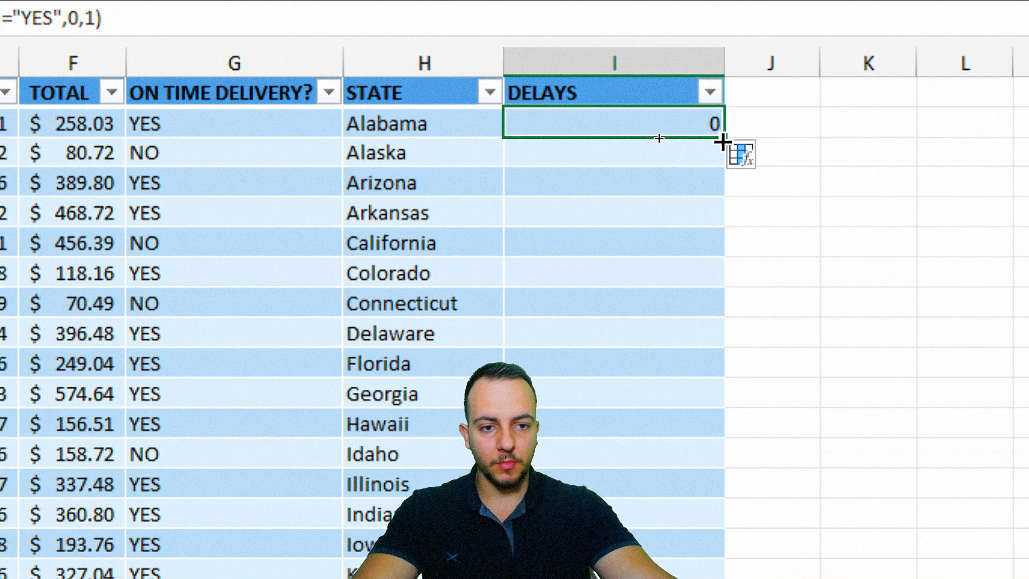
{"action": "double_click", "coordinate": [723, 137]}
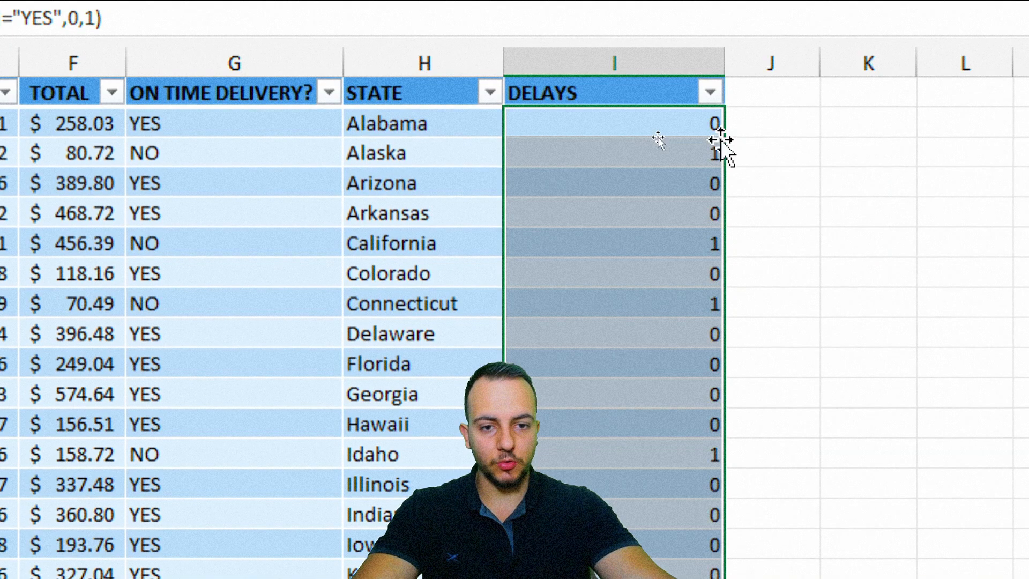
Step: Insert a PivotTable based on Table1 into the existing Pivot Table sheet at cell G2
{"action": "left_click", "coordinate": [645, 131]}
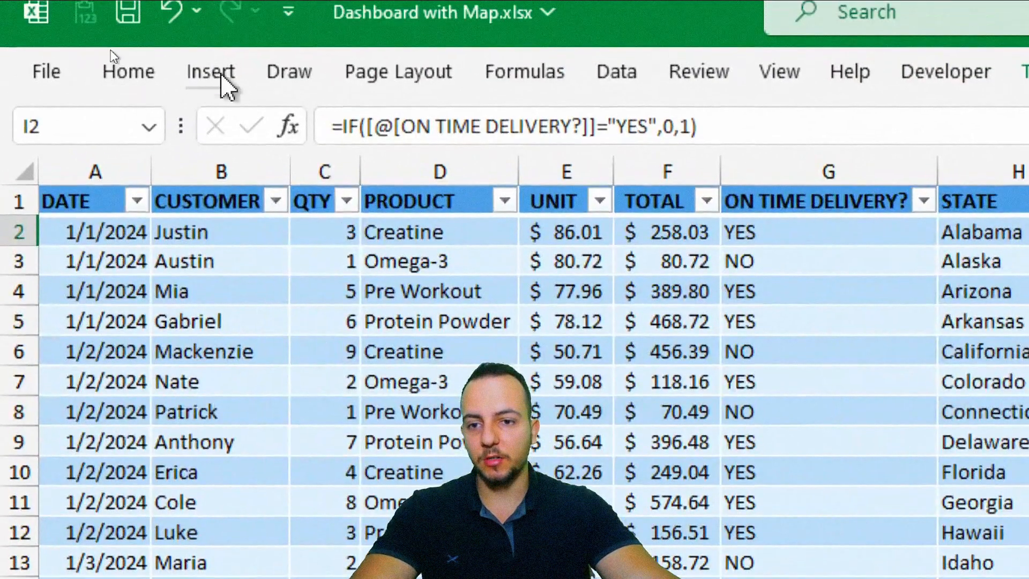
{"action": "left_click", "coordinate": [173, 54]}
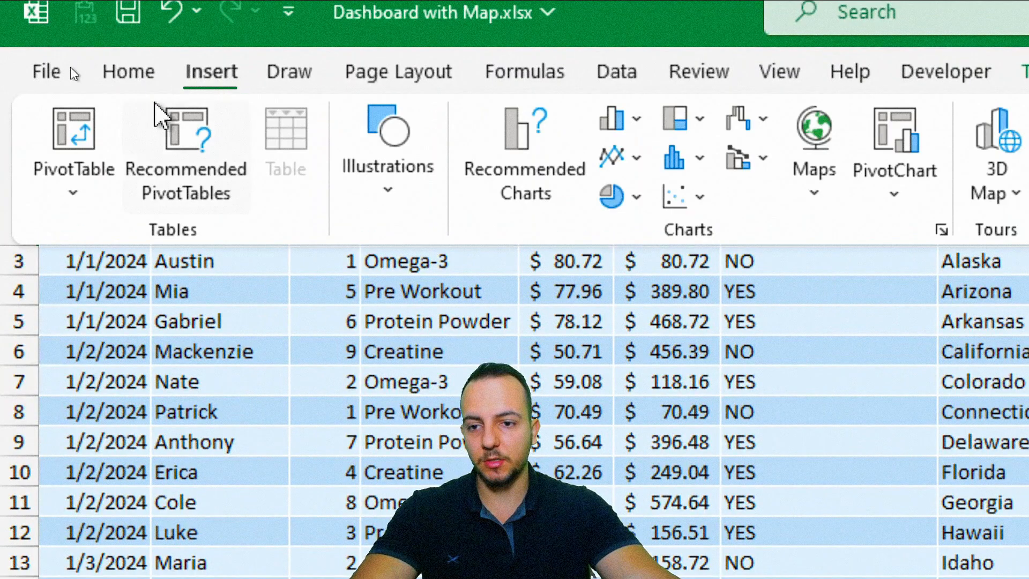
{"action": "left_click", "coordinate": [63, 100]}
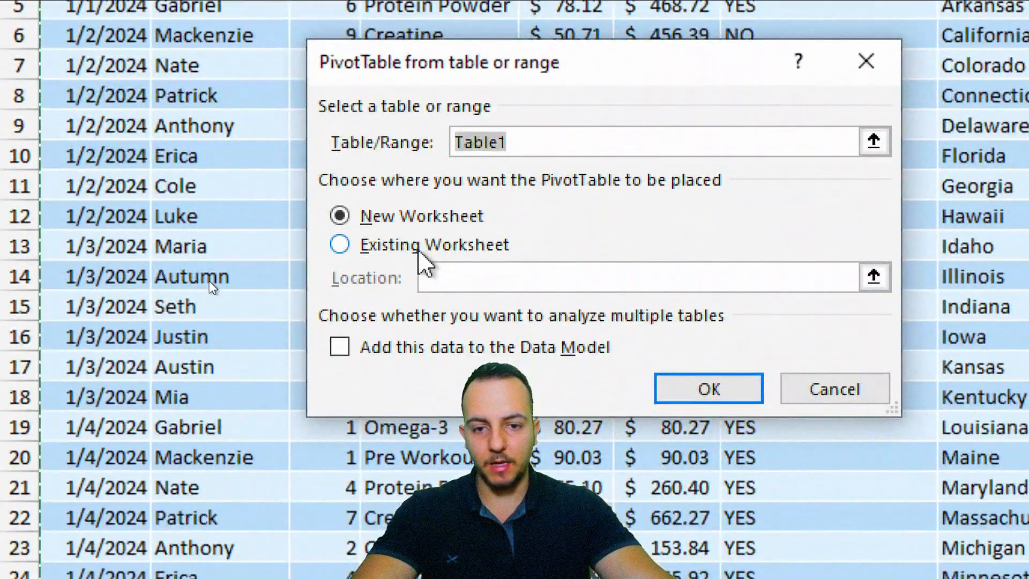
{"action": "left_click", "coordinate": [420, 248]}
{"action": "left_click", "coordinate": [874, 276]}
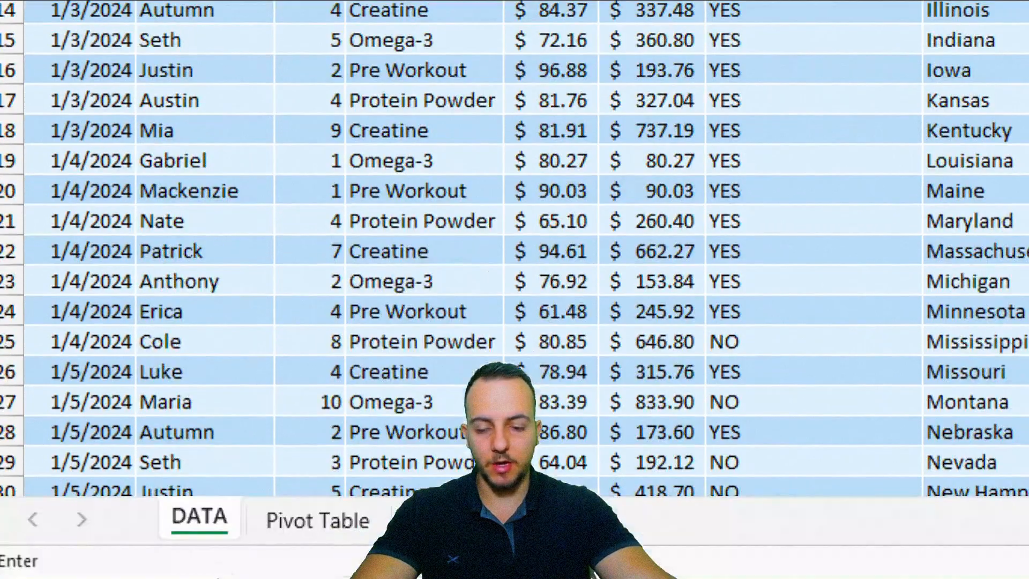
{"action": "left_click", "coordinate": [321, 509]}
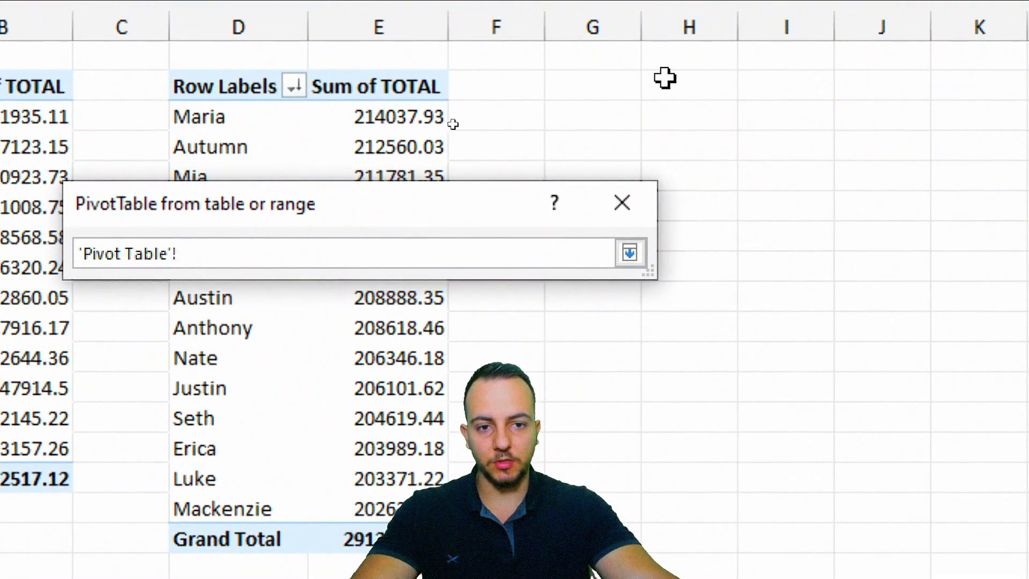
{"action": "left_click", "coordinate": [603, 86]}
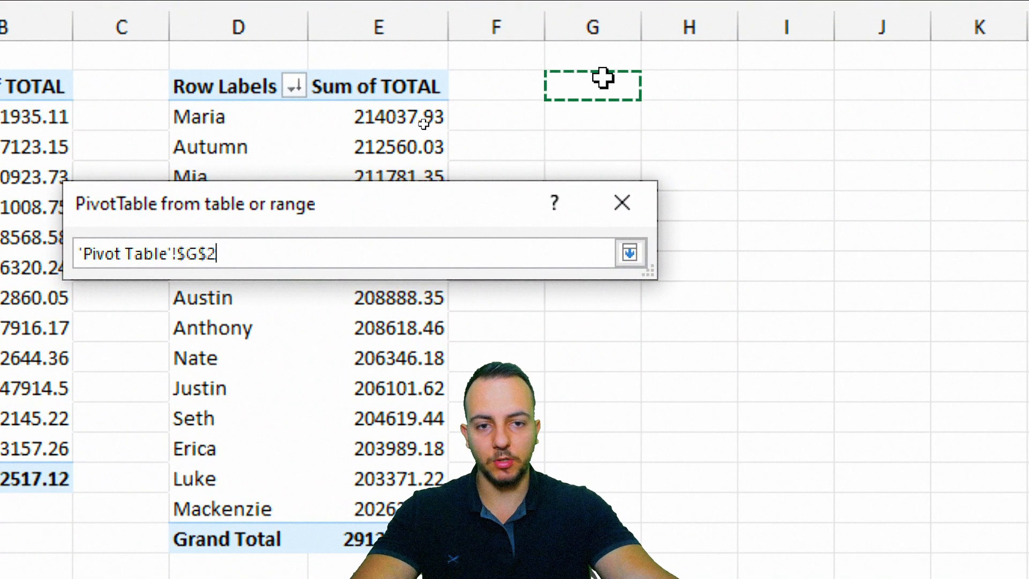
{"action": "left_click", "coordinate": [630, 252]}
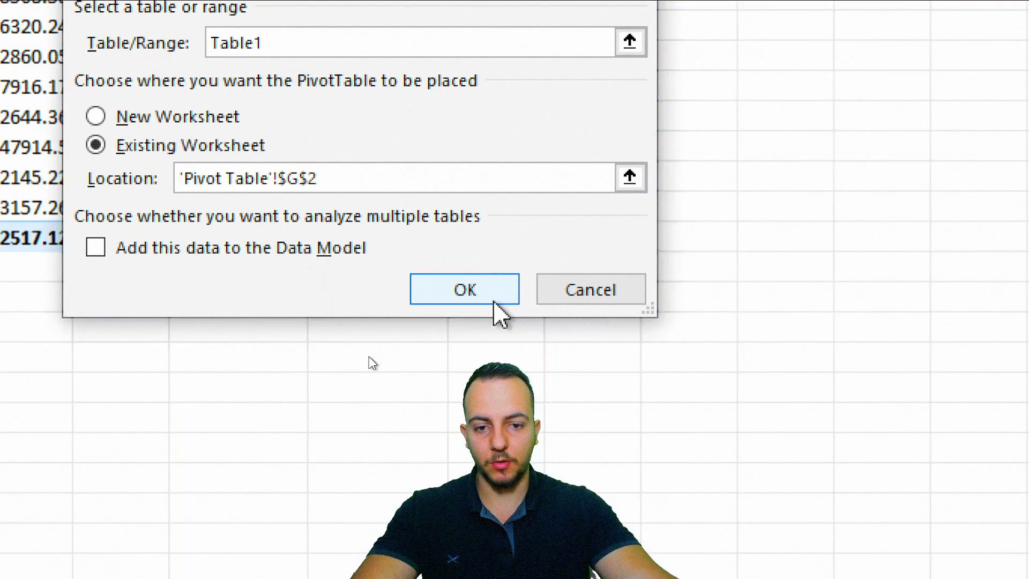
{"action": "left_click", "coordinate": [464, 440]}
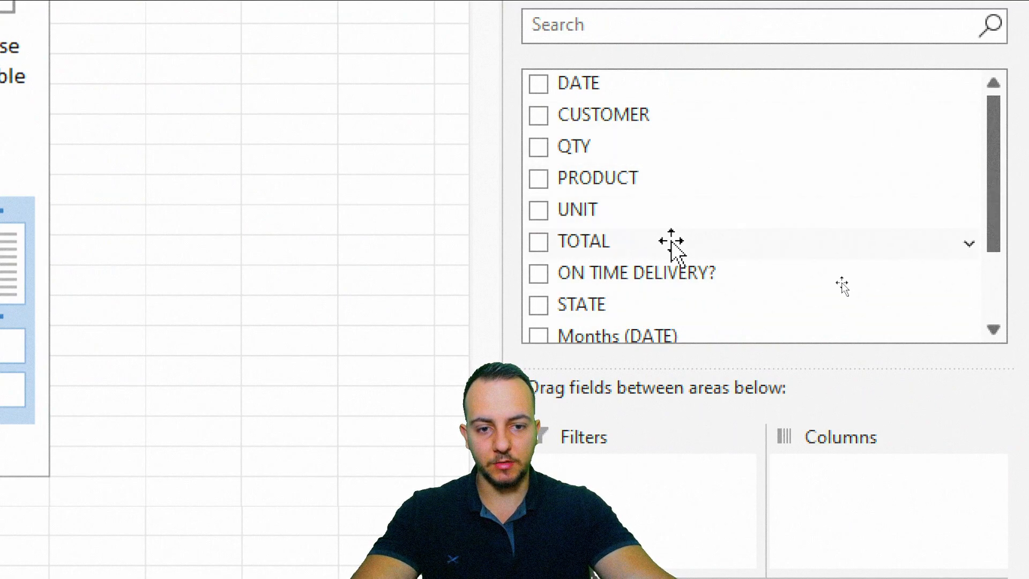
Step: Add the STATE field to the rows of the new PivotTable and look through the list of states
{"action": "left_click_drag", "start_coordinate": [581, 308], "coordinate": [716, 479]}
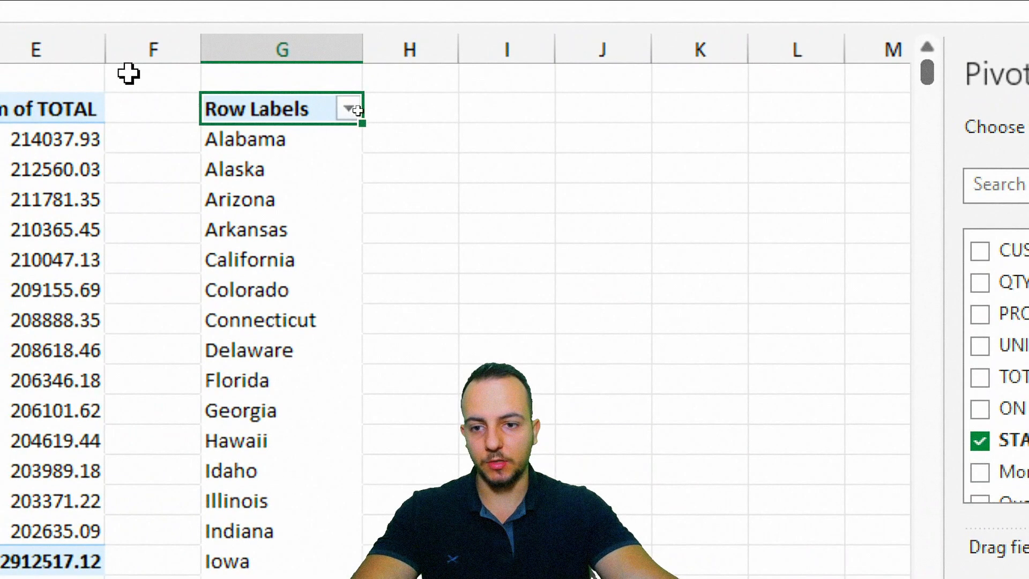
{"action": "left_click_drag", "start_coordinate": [416, 496], "coordinate": [418, 519]}
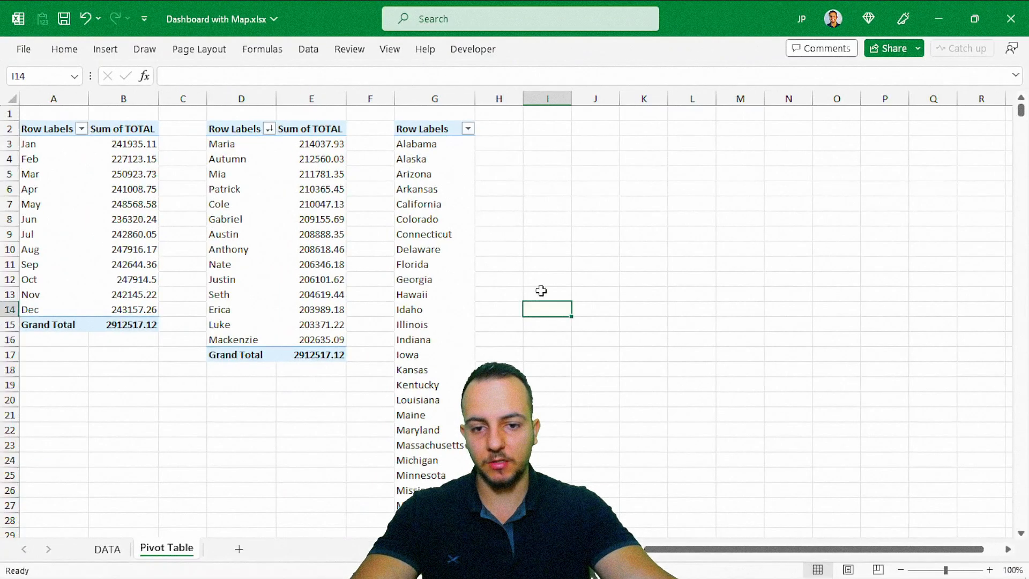
{"action": "scroll", "coordinate": [455, 138], "scroll_direction": "down", "scroll_amount": 8}
{"action": "scroll", "coordinate": [521, 284], "scroll_direction": "down", "scroll_amount": 5}
{"action": "scroll", "coordinate": [520, 284], "scroll_direction": "up", "scroll_amount": 13}
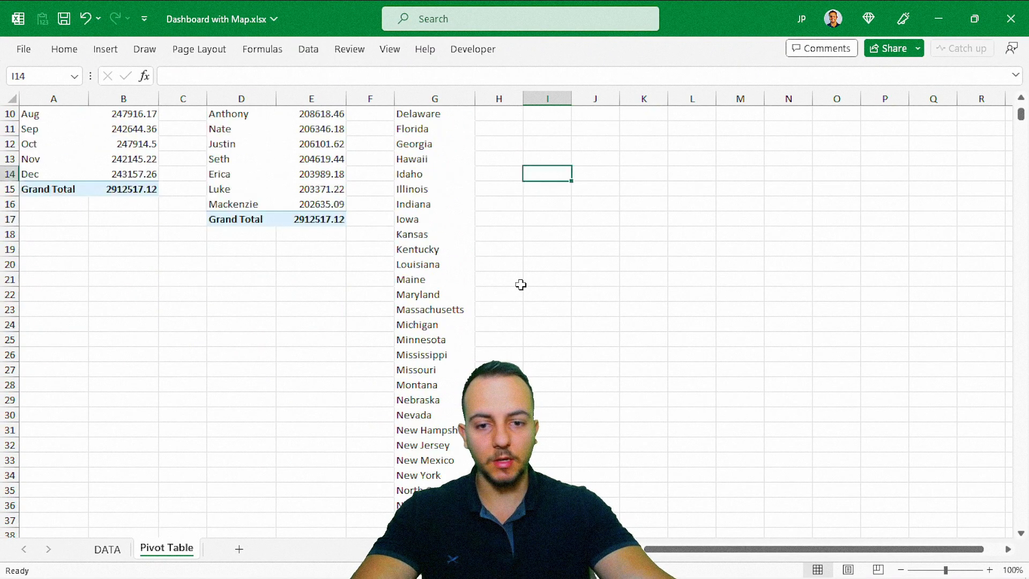
Step: Check the field list against the DATA sheet's columns and refresh all PivotTables to include the DELAYS field
{"action": "left_click", "coordinate": [446, 147]}
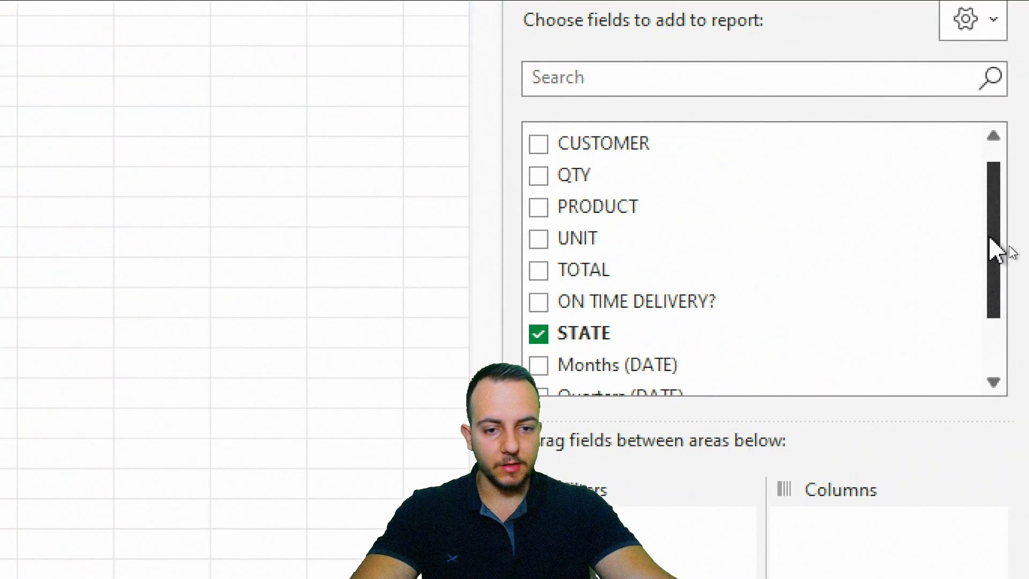
{"action": "left_click_drag", "start_coordinate": [996, 249], "coordinate": [1010, 314]}
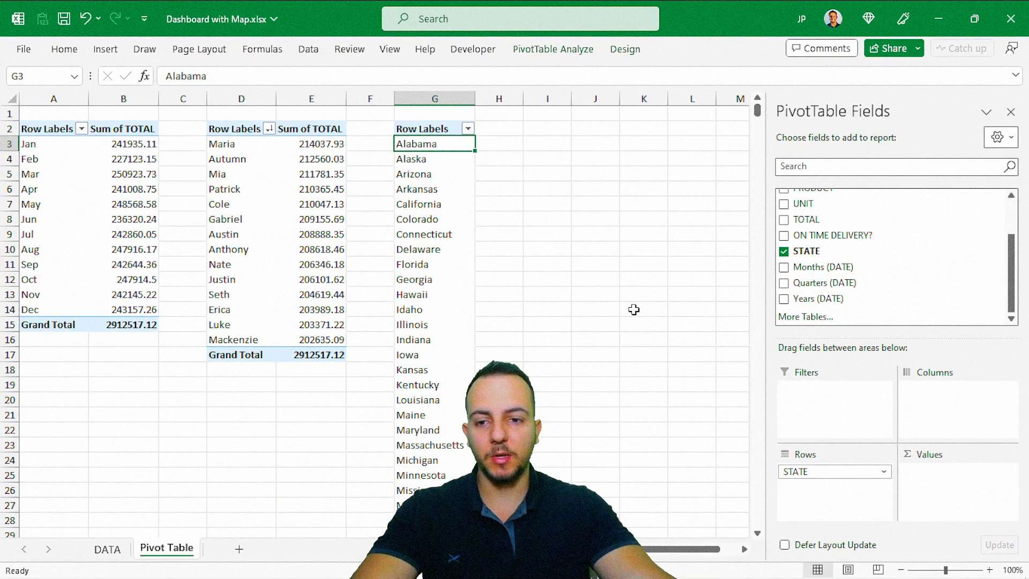
{"action": "left_click", "coordinate": [108, 548]}
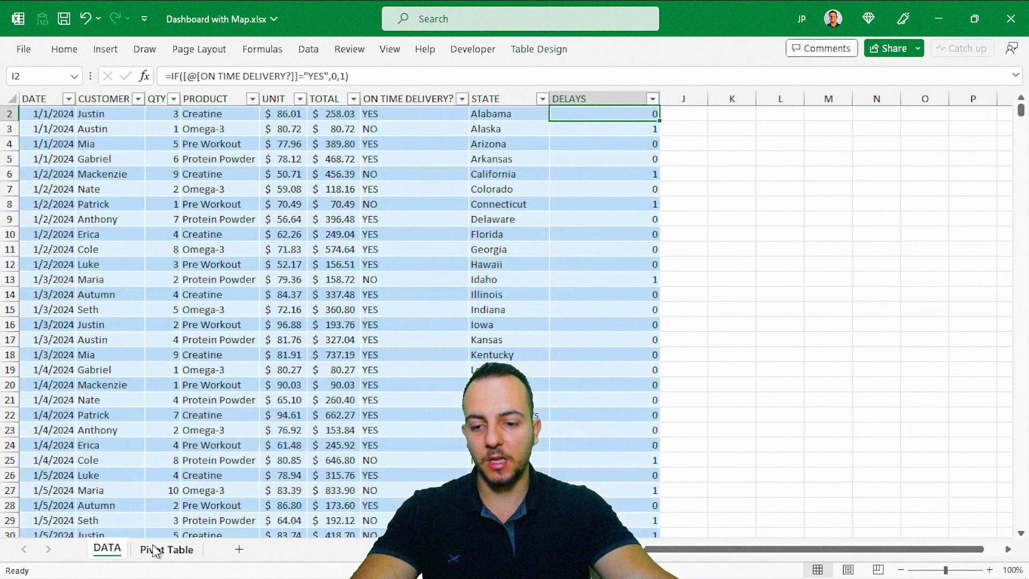
{"action": "scroll", "coordinate": [187, 488], "scroll_direction": "up", "scroll_amount": 1}
{"action": "left_click", "coordinate": [161, 549]}
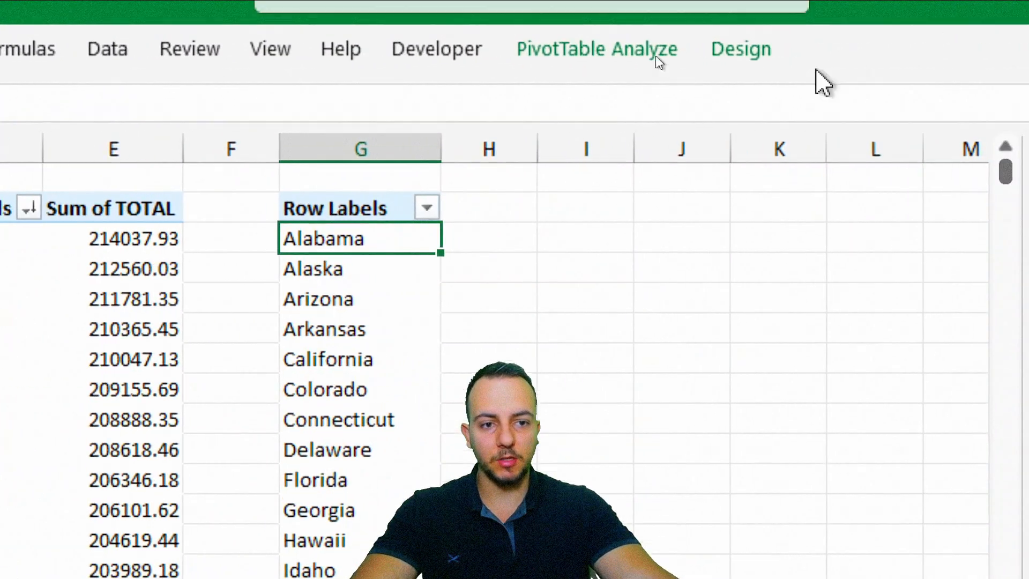
{"action": "left_click", "coordinate": [657, 58]}
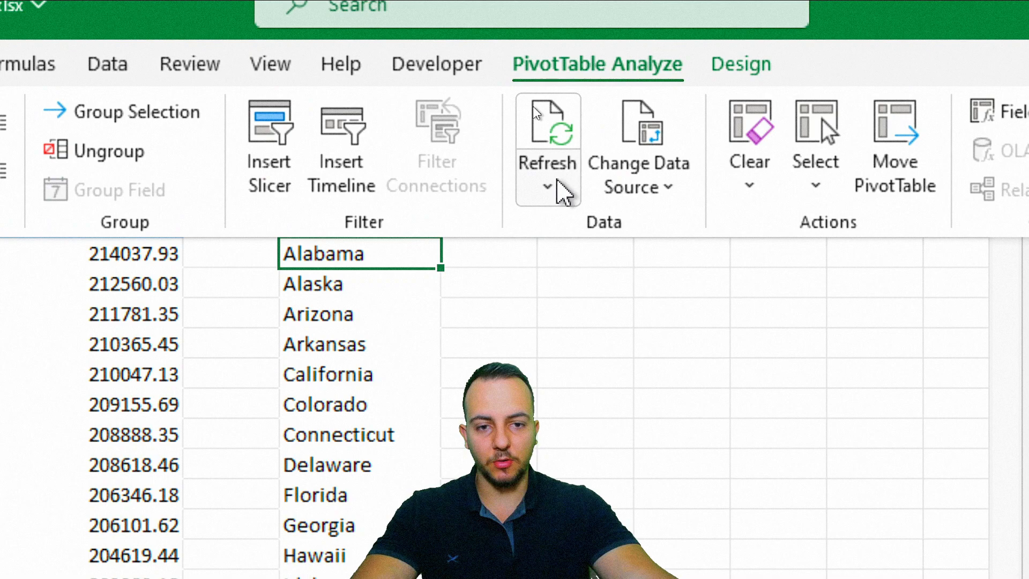
{"action": "left_click", "coordinate": [555, 185]}
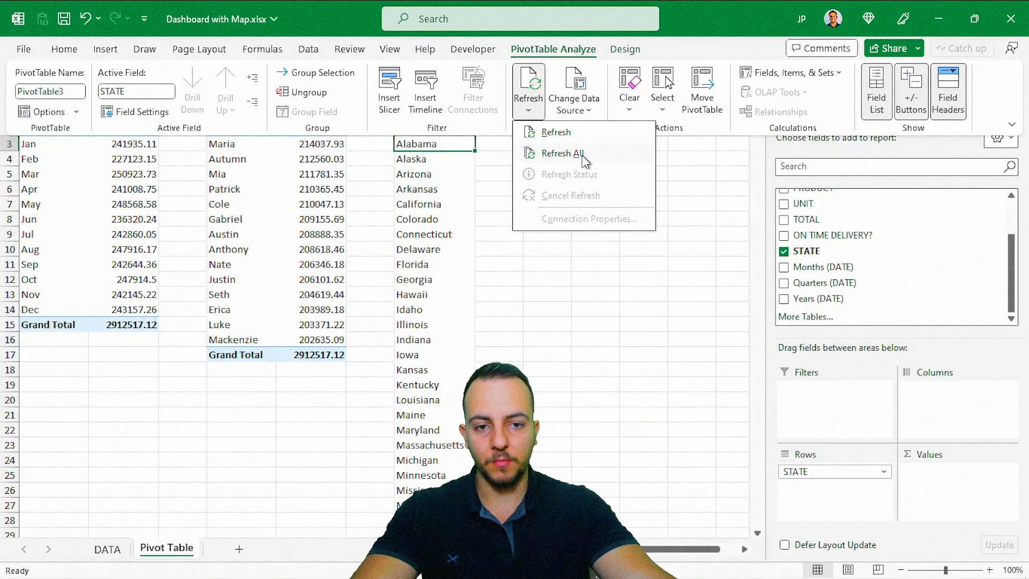
{"action": "left_click", "coordinate": [584, 157]}
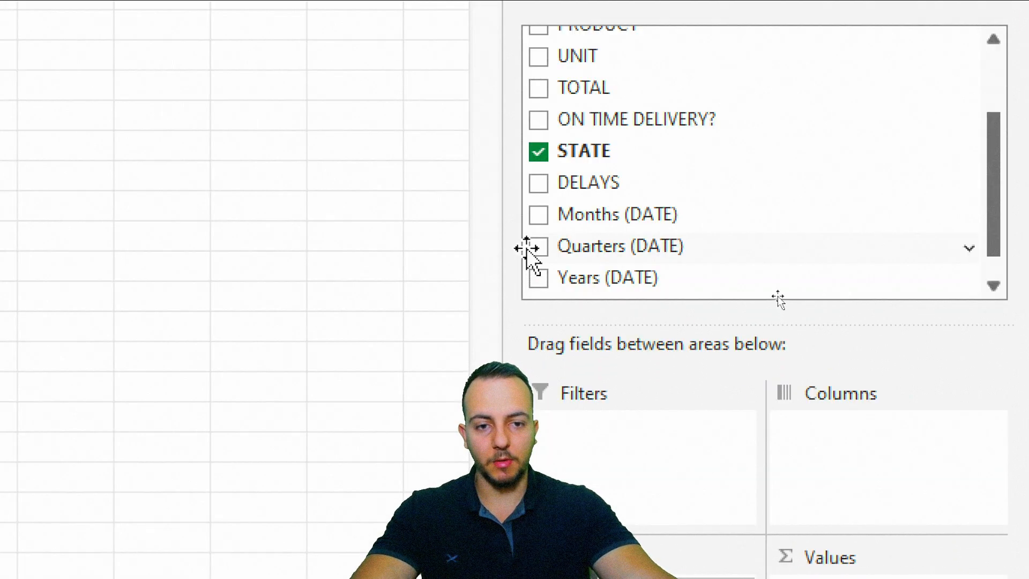
Step: Add DELAYS to the values of the STATE PivotTable as a sum and close the field list
{"action": "left_click_drag", "start_coordinate": [584, 184], "coordinate": [911, 494]}
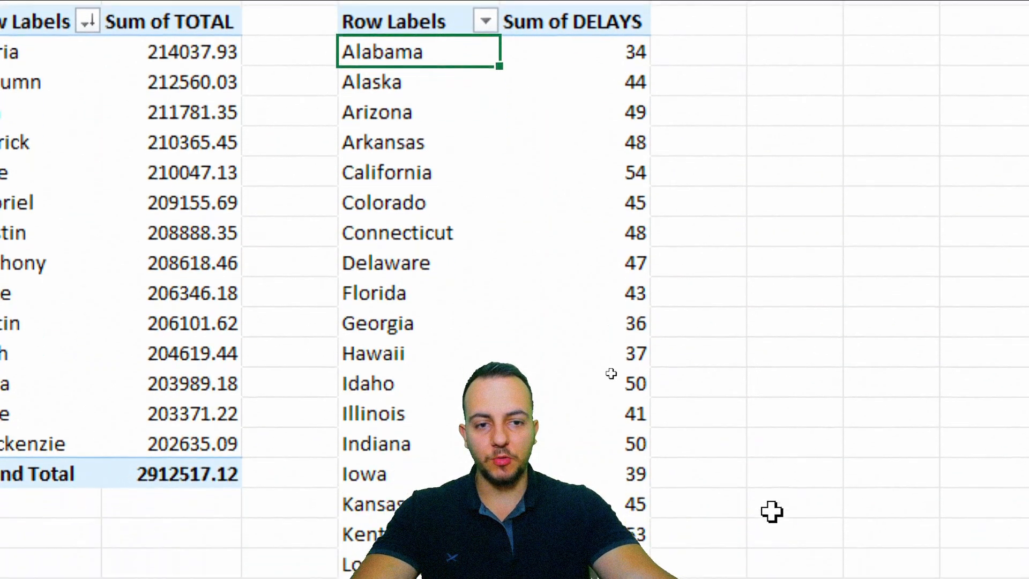
{"action": "scroll", "coordinate": [771, 512], "scroll_direction": "down", "scroll_amount": 3}
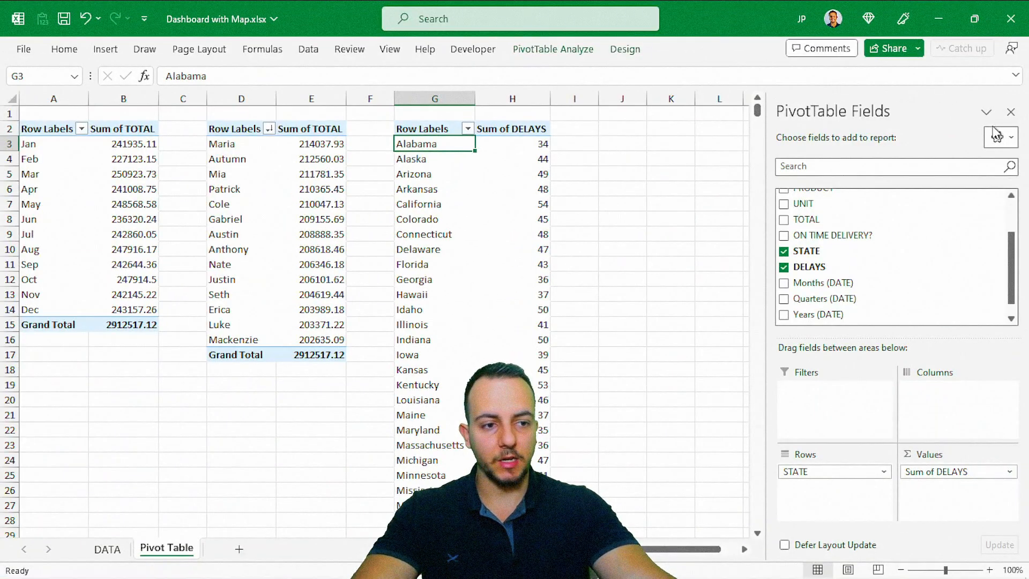
{"action": "left_click", "coordinate": [1011, 111]}
{"action": "left_click", "coordinate": [665, 236]}
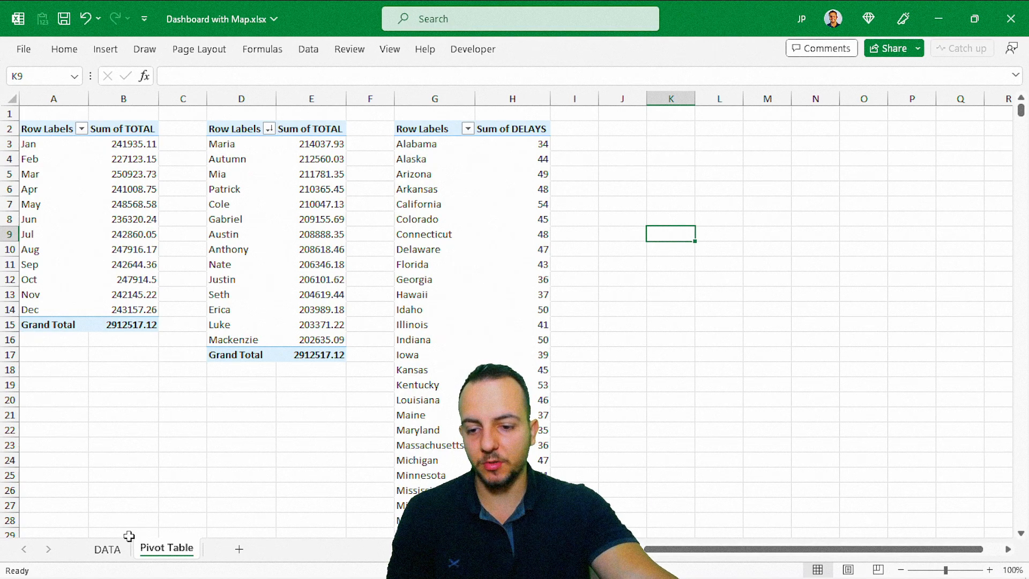
Step: Review the sales table on the DATA sheet and return to the Pivot Table sheet
{"action": "left_click", "coordinate": [110, 549]}
{"action": "left_click", "coordinate": [75, 119]}
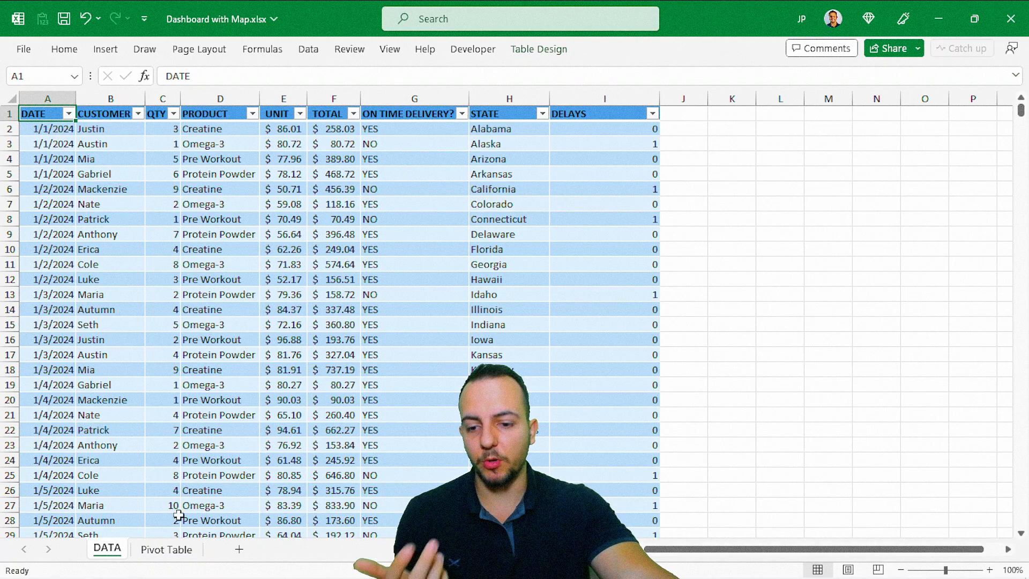
{"action": "left_click", "coordinate": [180, 548]}
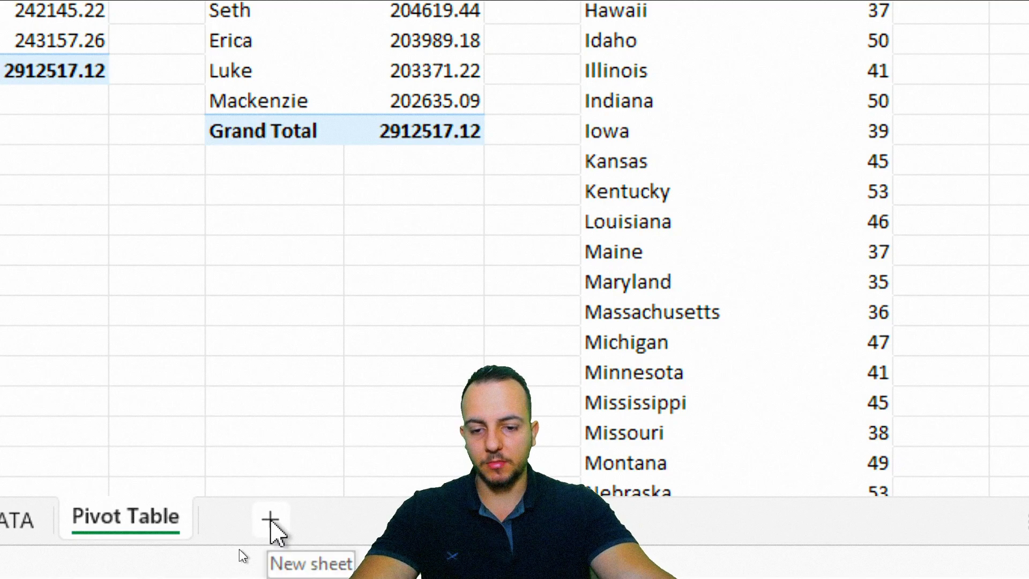
Step: Add a new worksheet named Dashboard and turn off its gridlines
{"action": "left_click", "coordinate": [271, 520]}
{"action": "right_click", "coordinate": [271, 520]}
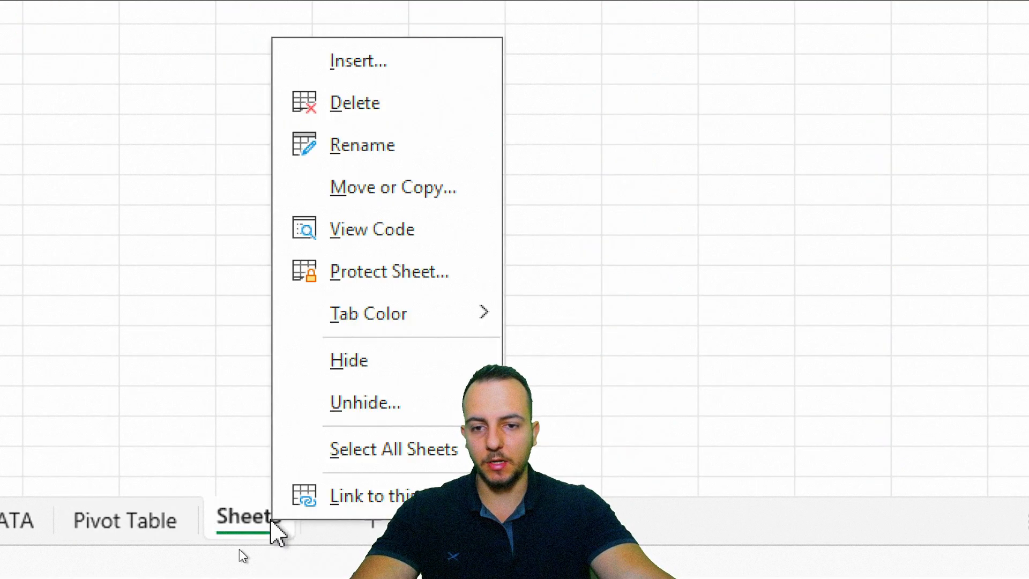
{"action": "left_click", "coordinate": [375, 142]}
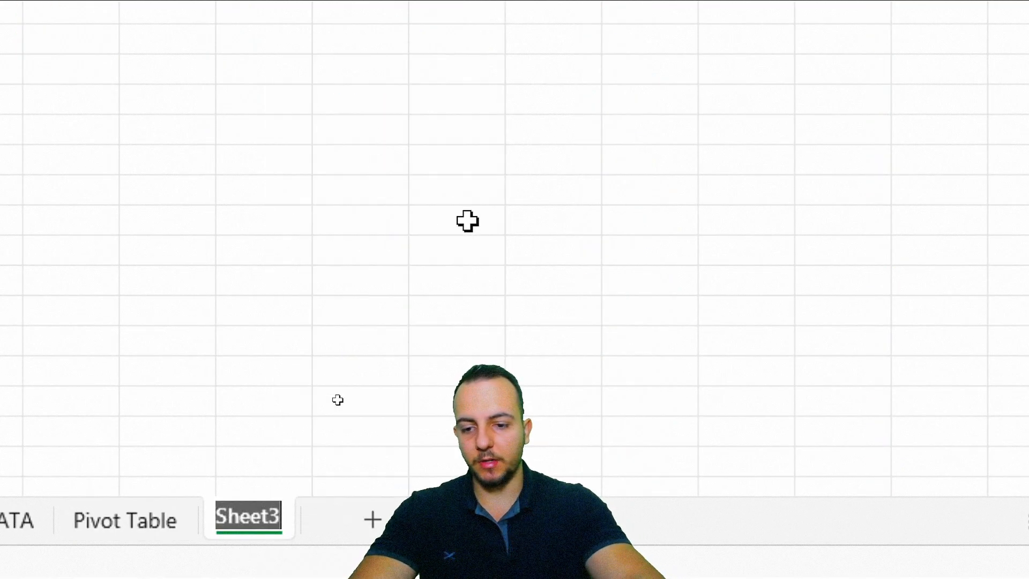
{"action": "type", "text": "Dashboard"}
{"action": "key", "text": "Return"}
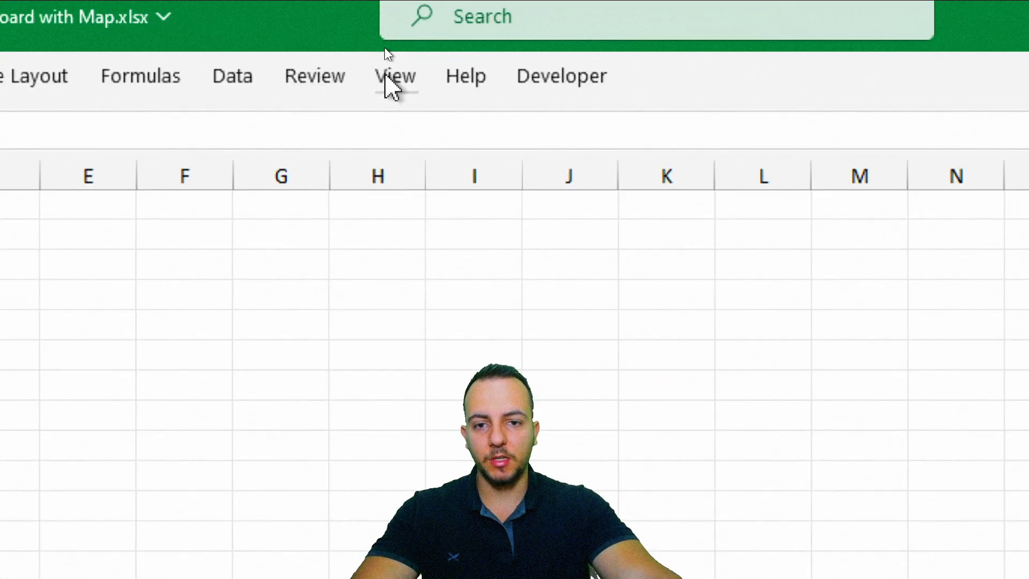
{"action": "left_click", "coordinate": [384, 49]}
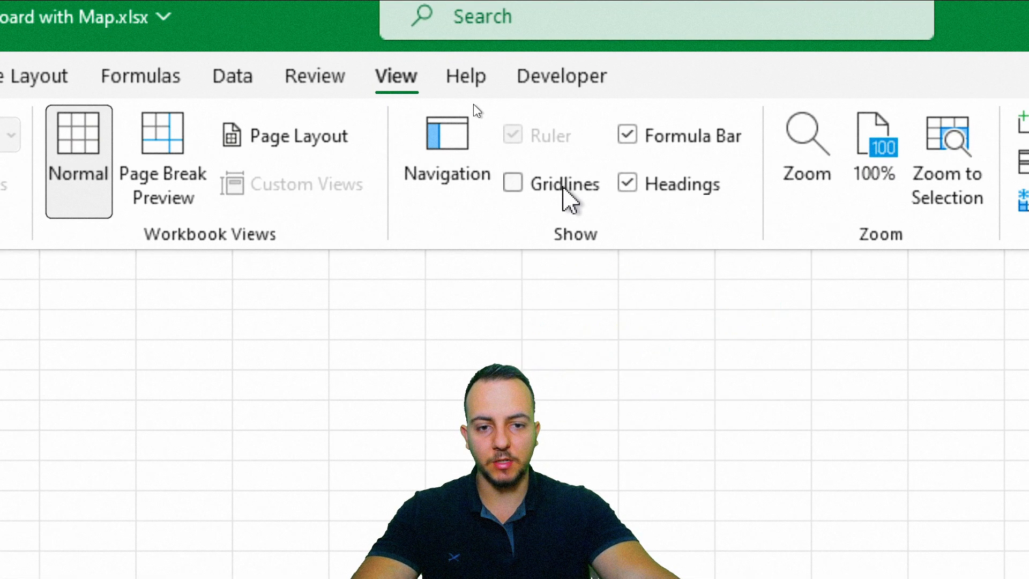
{"action": "left_click", "coordinate": [533, 433]}
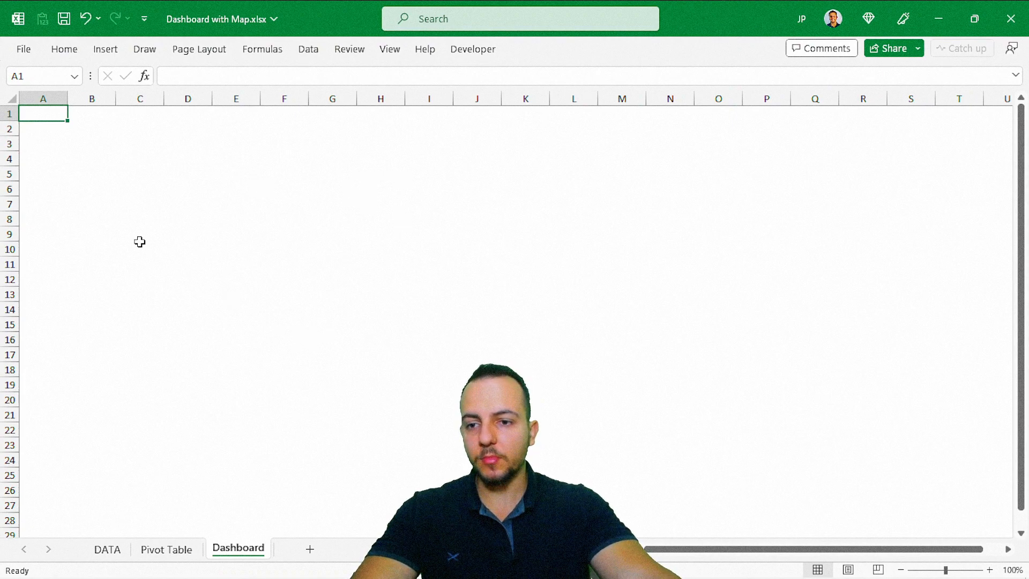
Step: Fill the Dashboard sheet's background from A1 across to column V with Black, Text 1, Lighter 25%
{"action": "left_click_drag", "start_coordinate": [42, 109], "coordinate": [942, 511]}
{"action": "scroll", "coordinate": [664, 398], "scroll_direction": "up", "scroll_amount": 1}
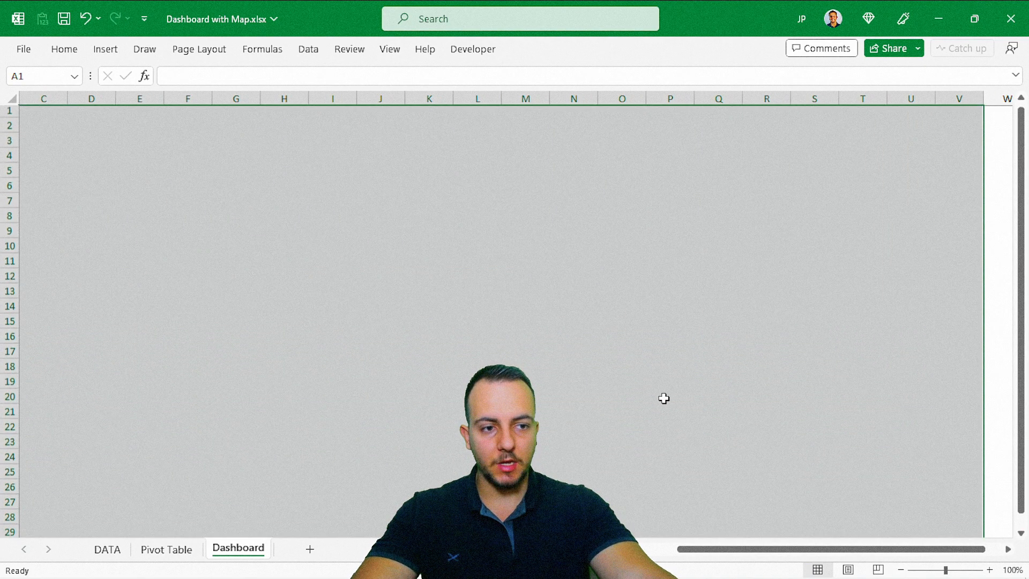
{"action": "scroll", "coordinate": [663, 398], "scroll_direction": "left", "scroll_amount": 2}
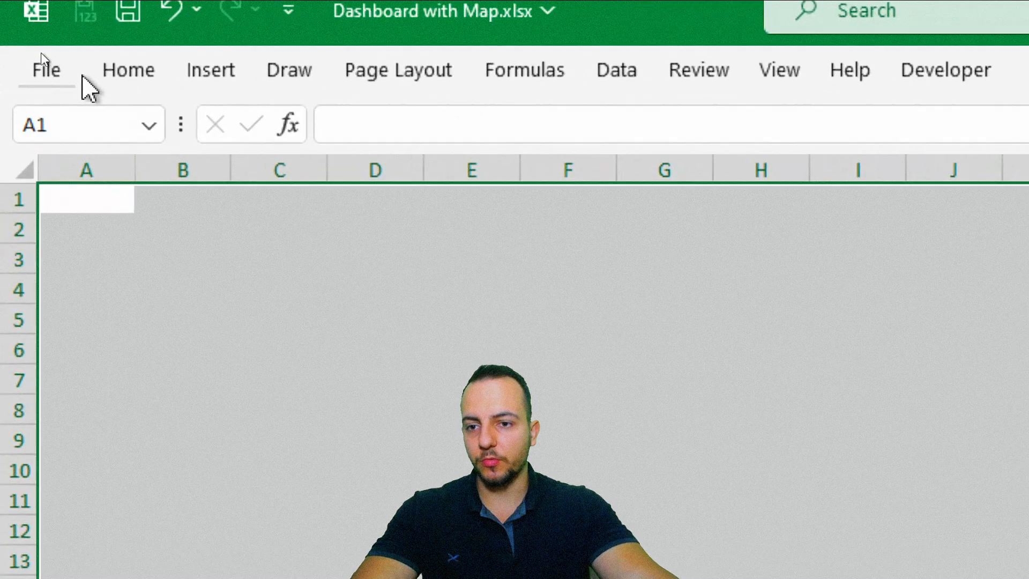
{"action": "left_click", "coordinate": [66, 51]}
{"action": "left_click", "coordinate": [446, 187]}
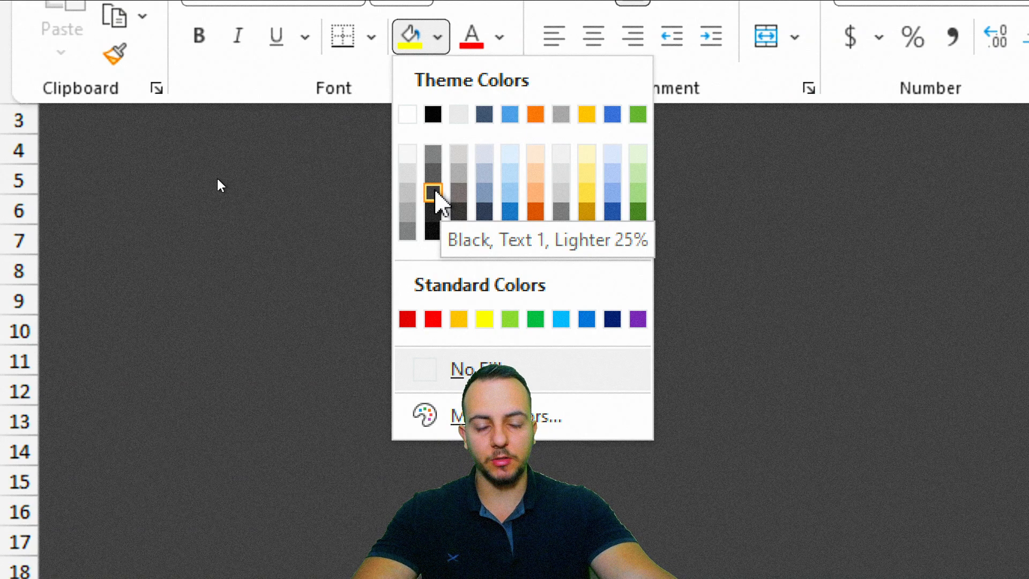
{"action": "left_click", "coordinate": [435, 193]}
{"action": "left_click", "coordinate": [466, 214]}
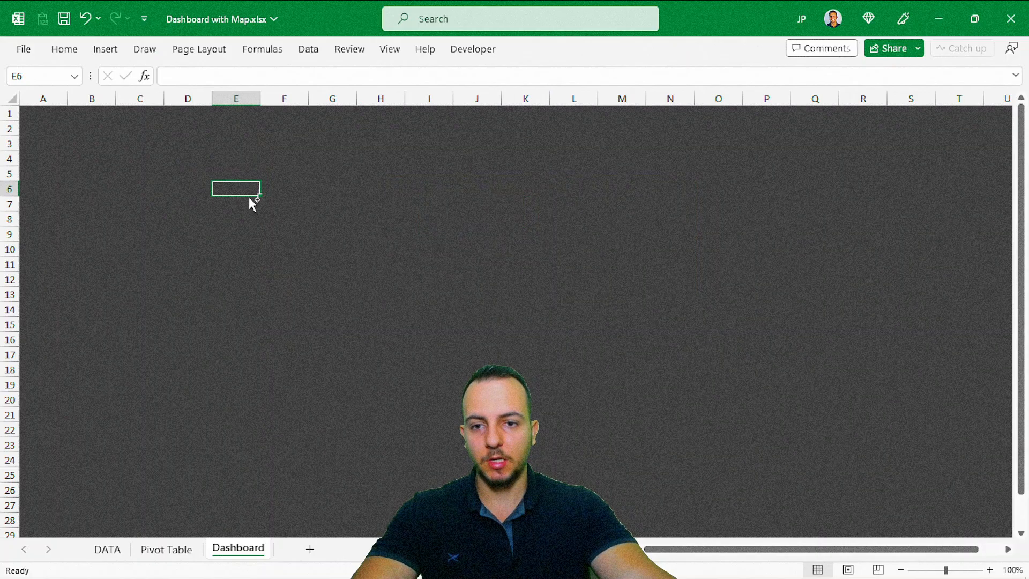
{"action": "left_click", "coordinate": [51, 118]}
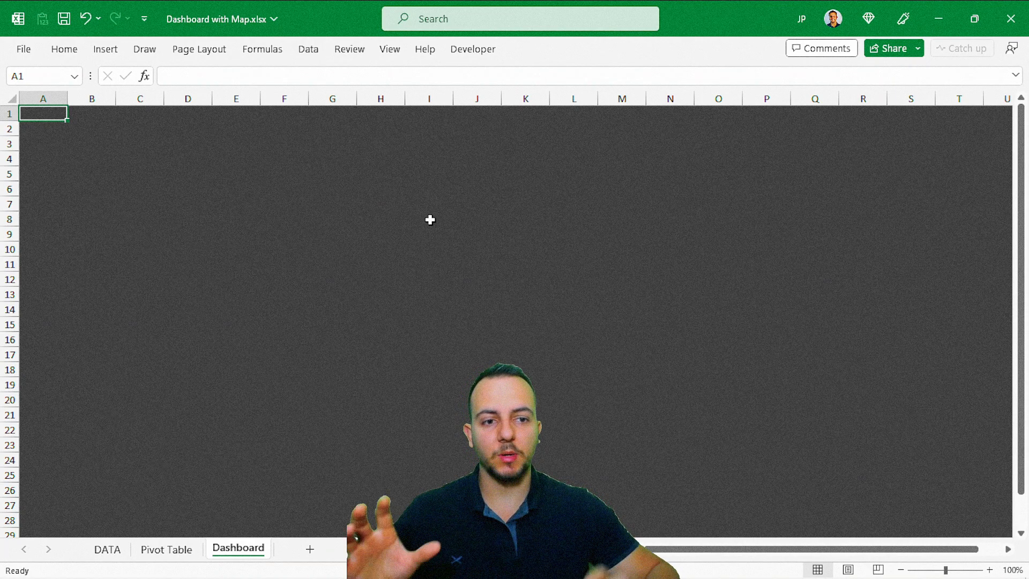
{"action": "key", "text": "ctrl+2"}
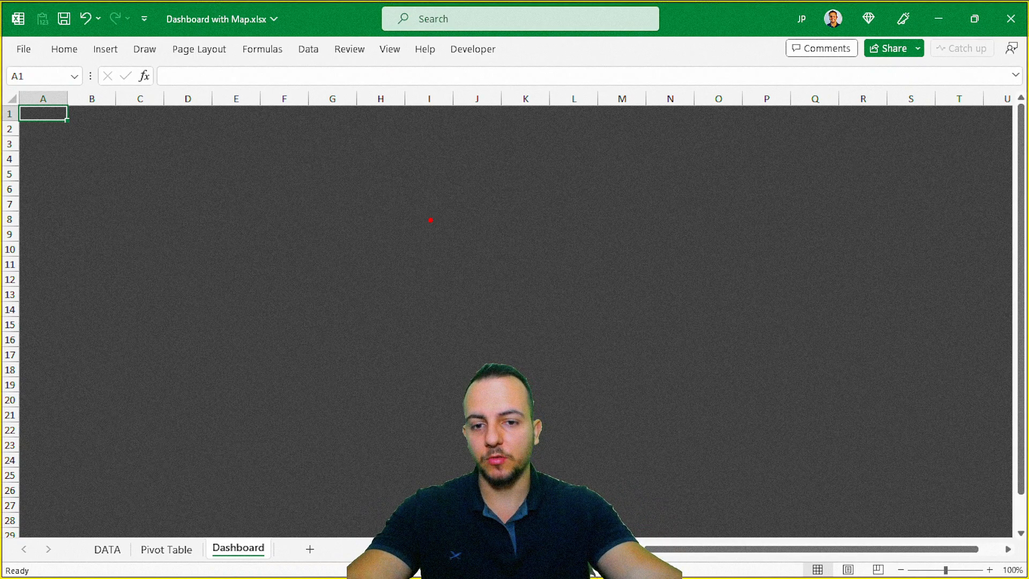
{"action": "left_click_drag", "start_coordinate": [27, 111], "coordinate": [292, 506]}
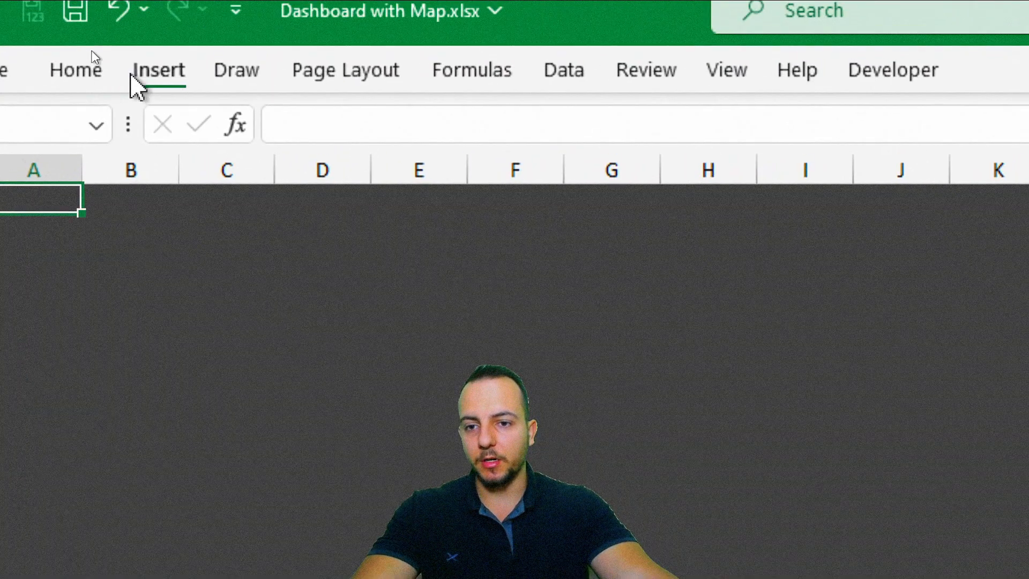
Step: Draw a rounded rectangle across columns A to E down to about row 28 and give it slightly rounded corners
{"action": "left_click", "coordinate": [137, 81]}
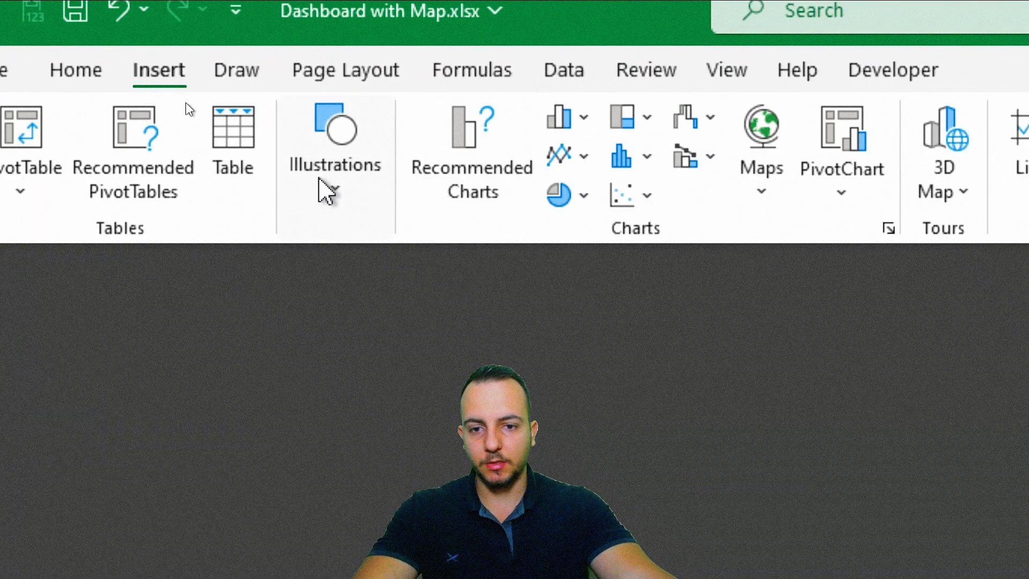
{"action": "left_click", "coordinate": [327, 188]}
{"action": "left_click", "coordinate": [416, 314]}
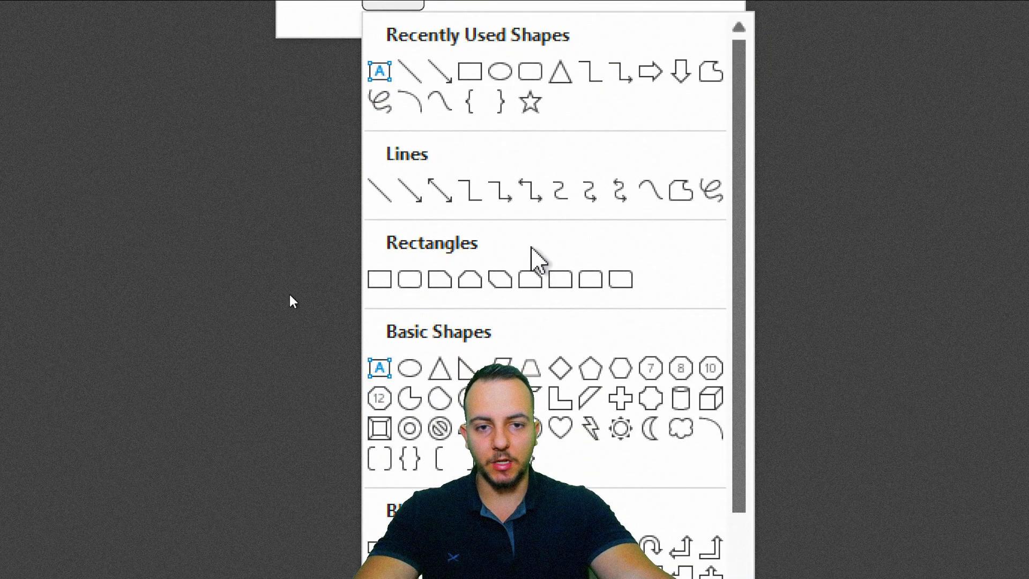
{"action": "left_click", "coordinate": [530, 75]}
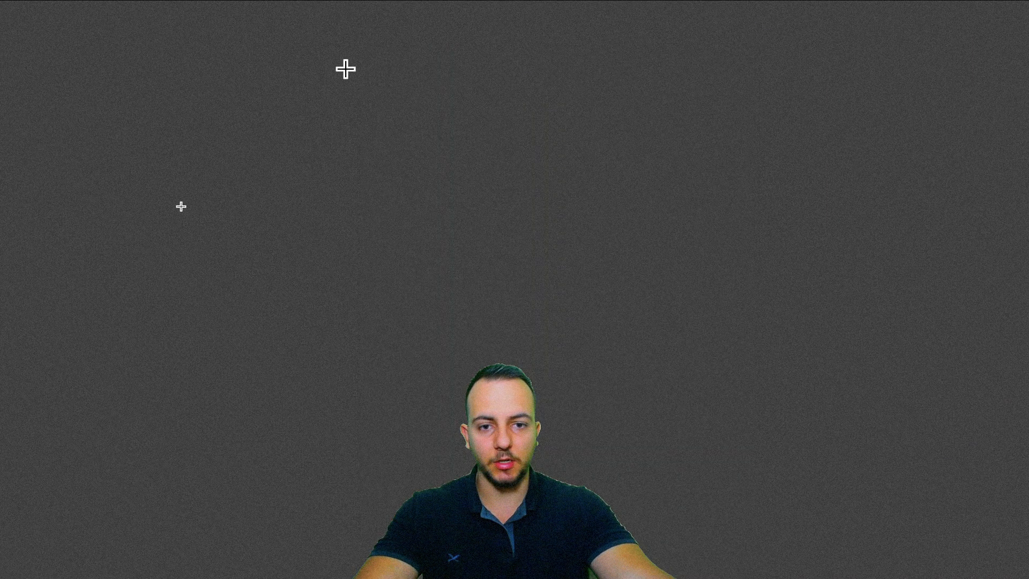
{"action": "left_click_drag", "start_coordinate": [56, 72], "coordinate": [515, 566]}
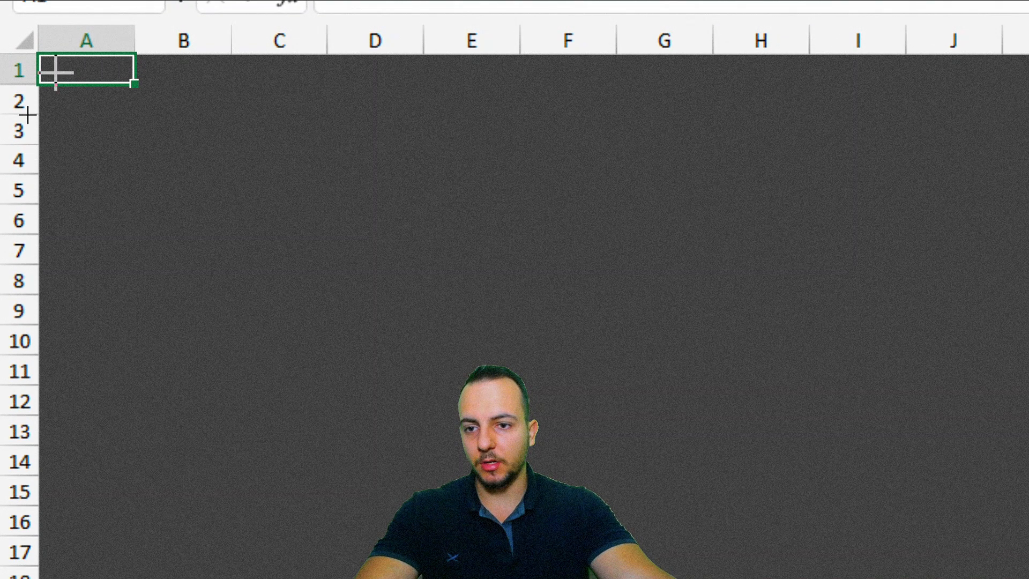
{"action": "mouse_move", "coordinate": [256, 366]}
{"action": "left_mouse_down"}
{"action": "mouse_move", "coordinate": [274, 455]}
{"action": "mouse_move", "coordinate": [262, 525]}
{"action": "mouse_move", "coordinate": [272, 526]}
{"action": "left_mouse_up"}
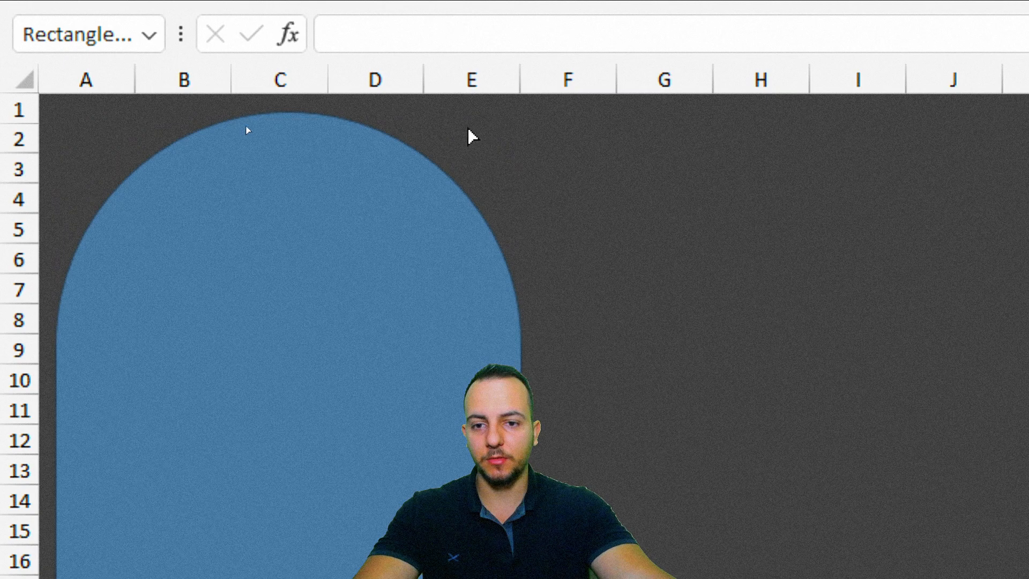
{"action": "left_click_drag", "start_coordinate": [524, 143], "coordinate": [0, 146]}
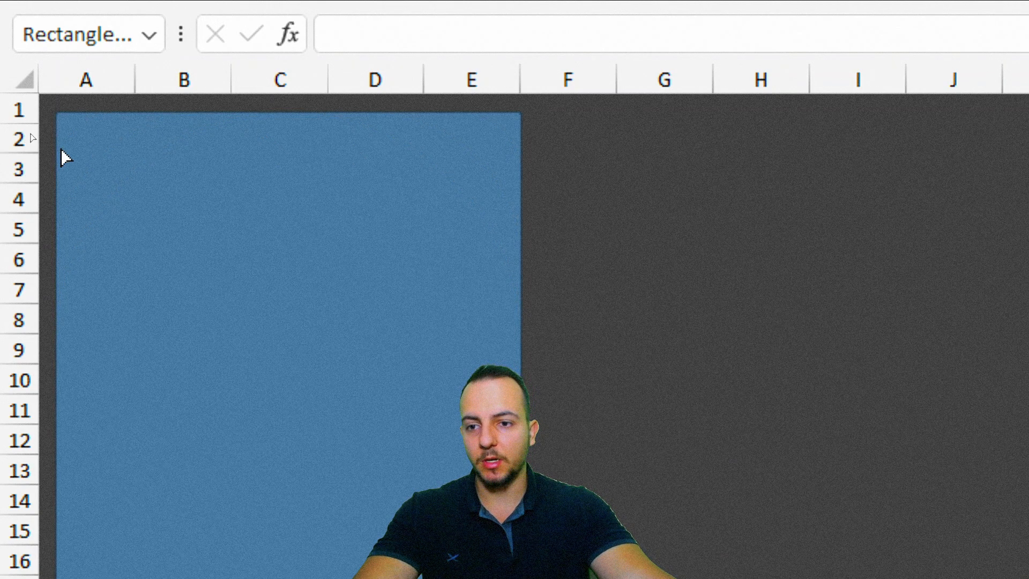
{"action": "left_click", "coordinate": [85, 156]}
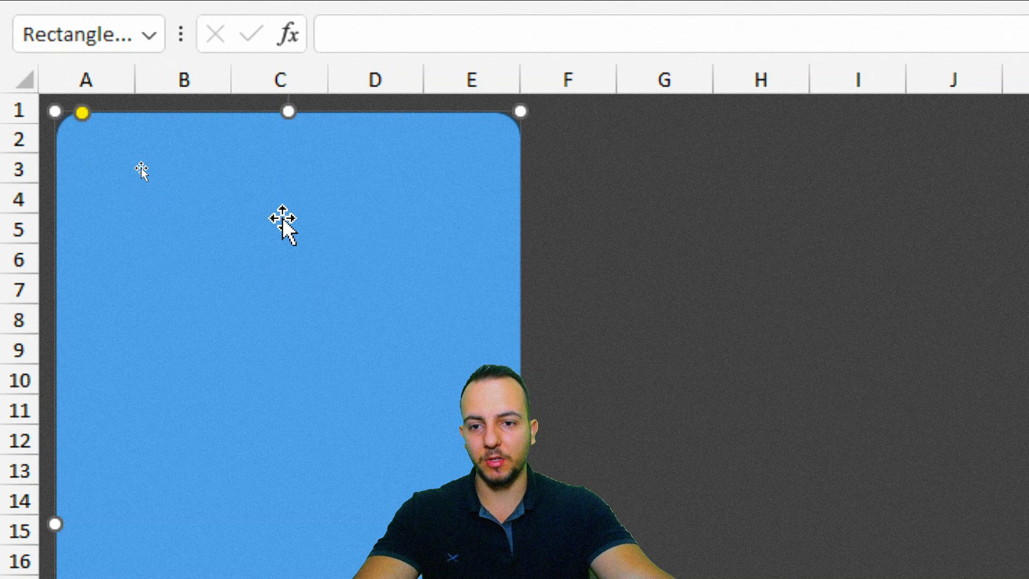
Step: Set the rounded rectangle's outline to a solid white line
{"action": "right_click", "coordinate": [308, 181]}
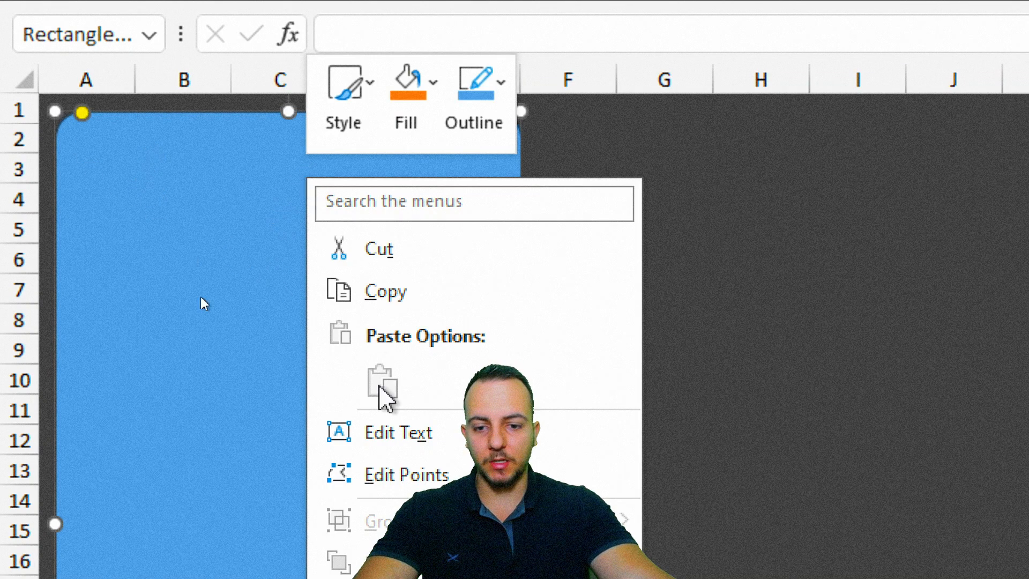
{"action": "left_click", "coordinate": [423, 513]}
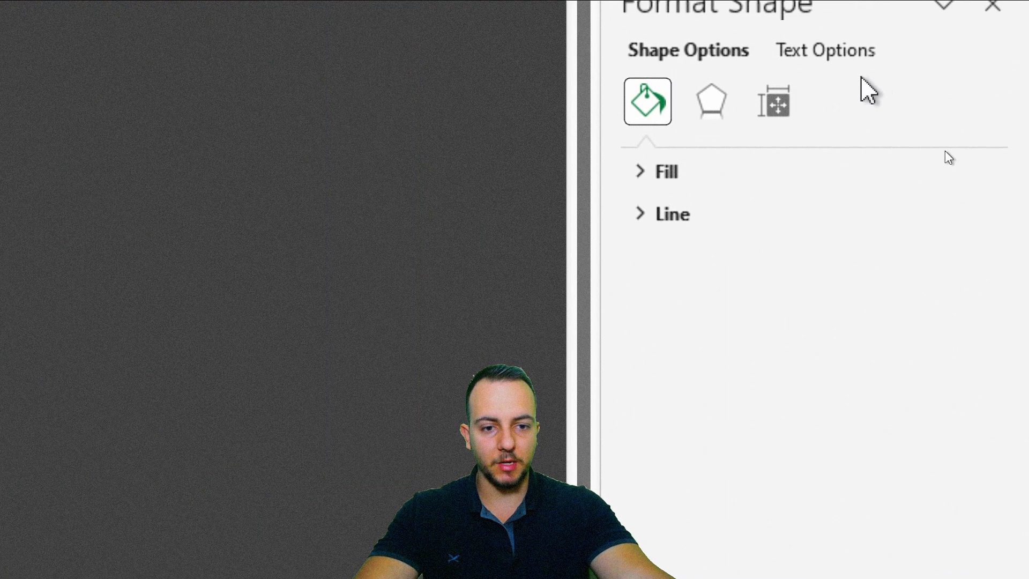
{"action": "left_click", "coordinate": [730, 220]}
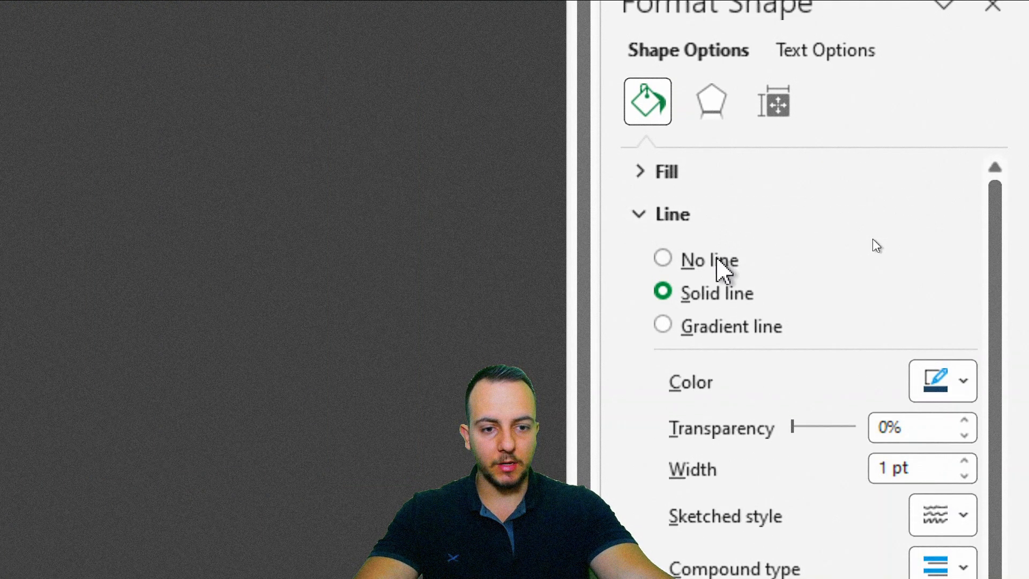
{"action": "left_click", "coordinate": [939, 392]}
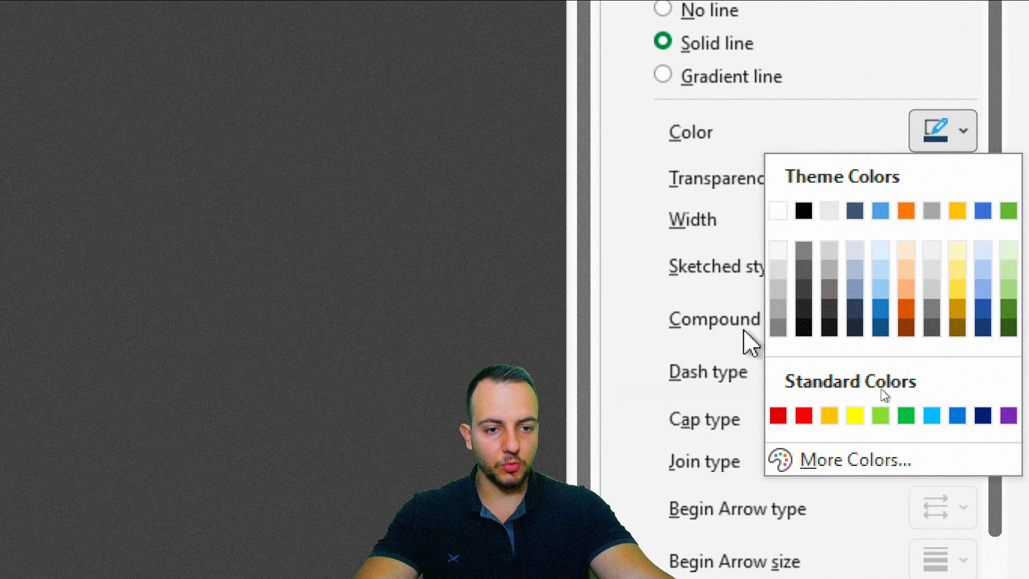
{"action": "left_click", "coordinate": [778, 210]}
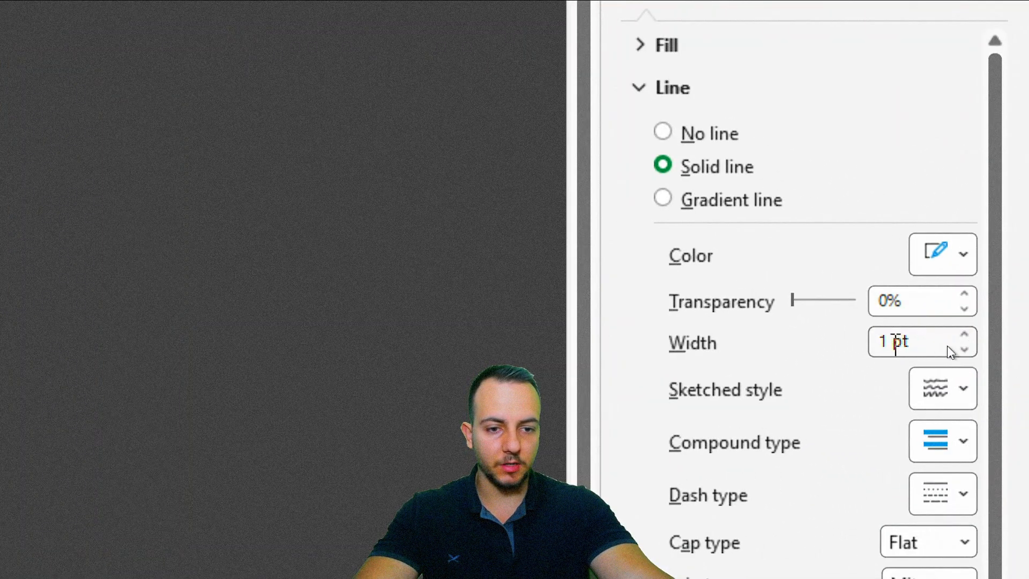
{"action": "left_click", "coordinate": [672, 158]}
Step: Give the rectangle a radial gradient fill and reduce its gradient stops to two, at 0% and 100%
{"action": "left_click", "coordinate": [688, 114]}
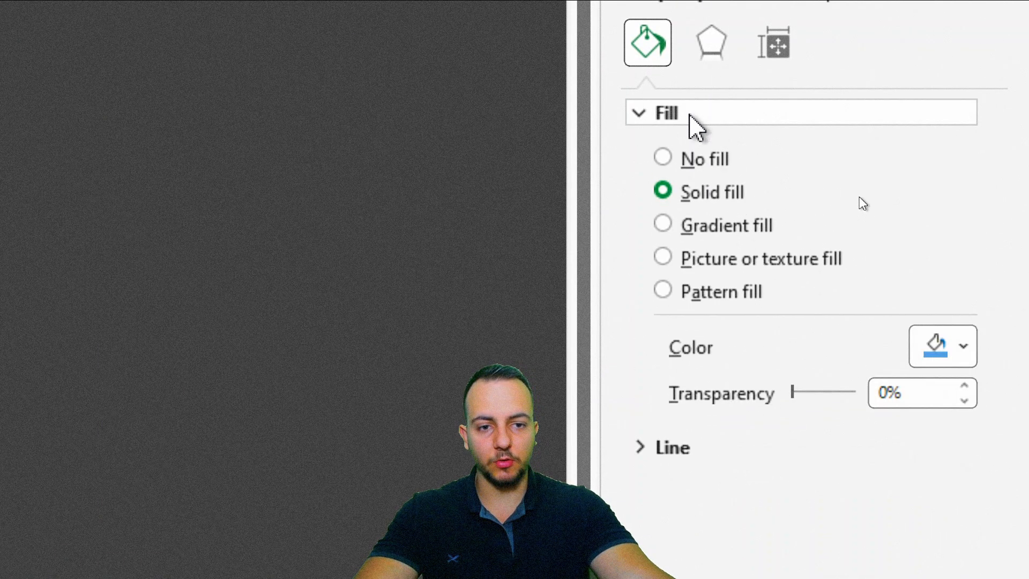
{"action": "left_click", "coordinate": [745, 220]}
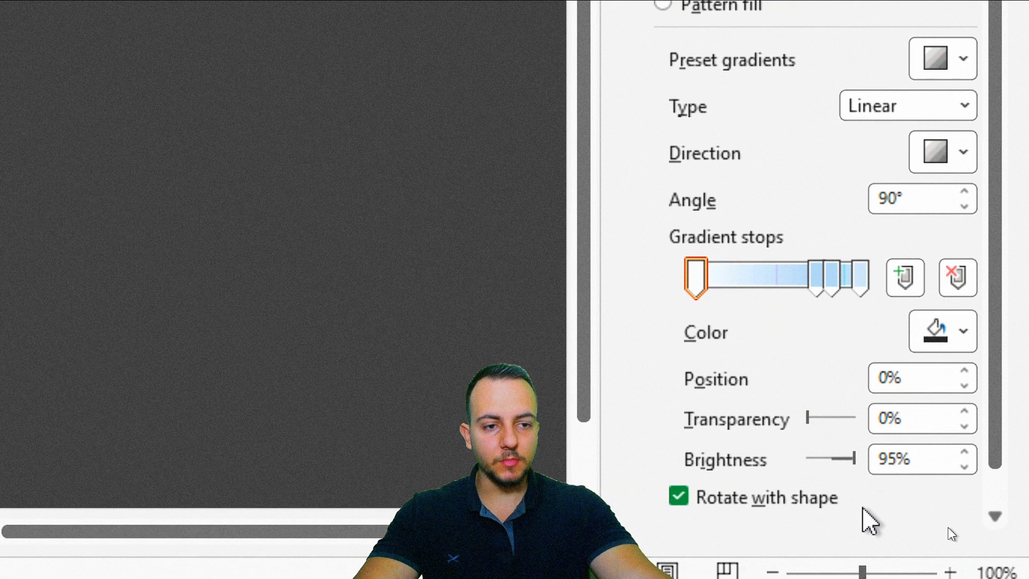
{"action": "left_click", "coordinate": [940, 106]}
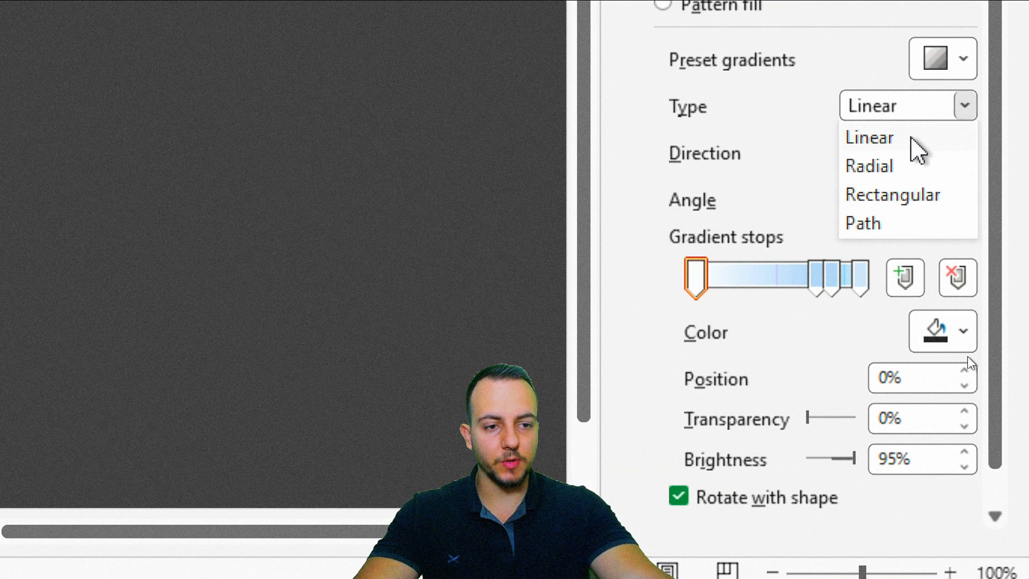
{"action": "left_click", "coordinate": [894, 167]}
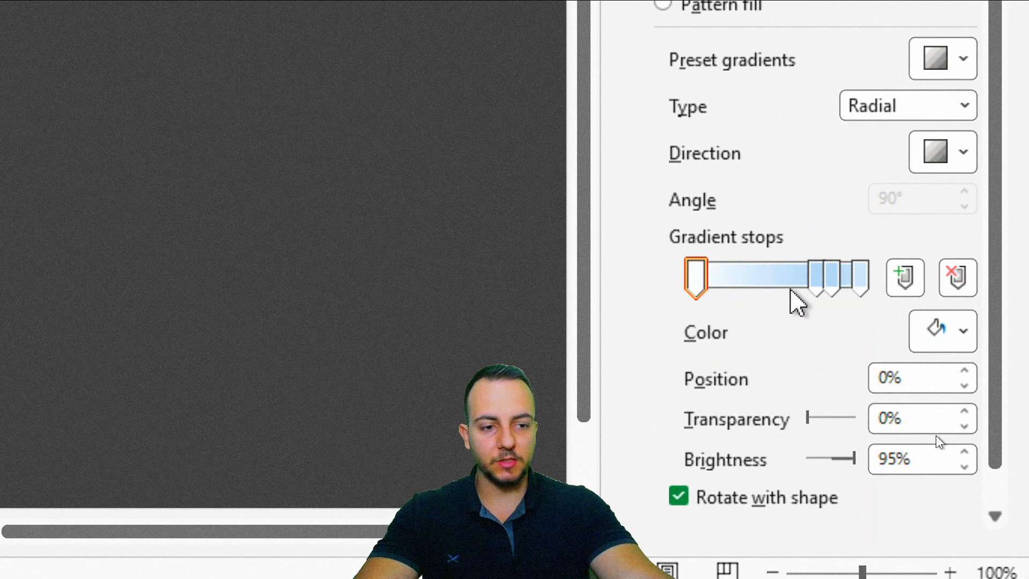
{"action": "left_click", "coordinate": [974, 290]}
{"action": "left_click", "coordinate": [974, 290]}
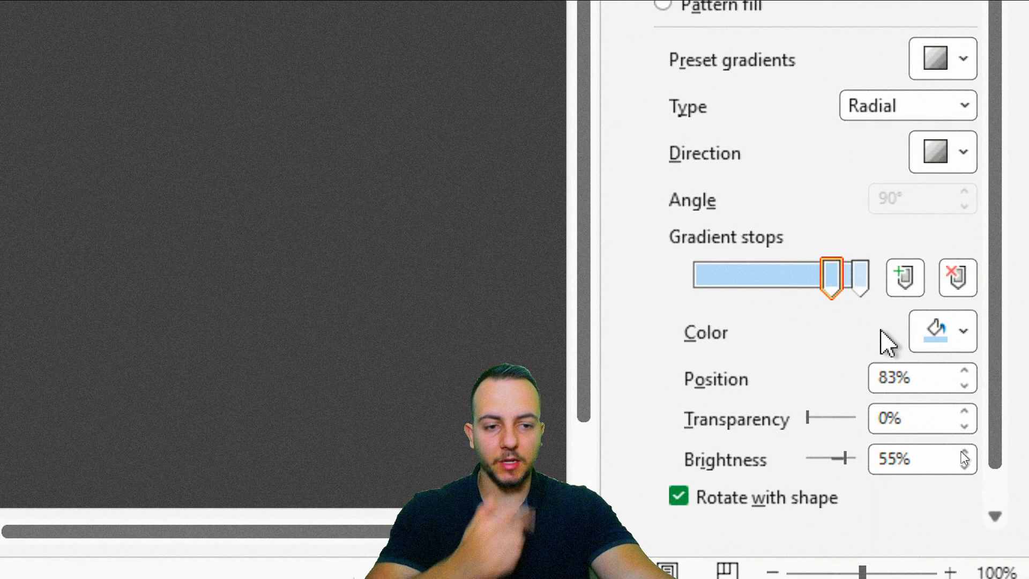
{"action": "left_click_drag", "start_coordinate": [832, 273], "coordinate": [566, 282]}
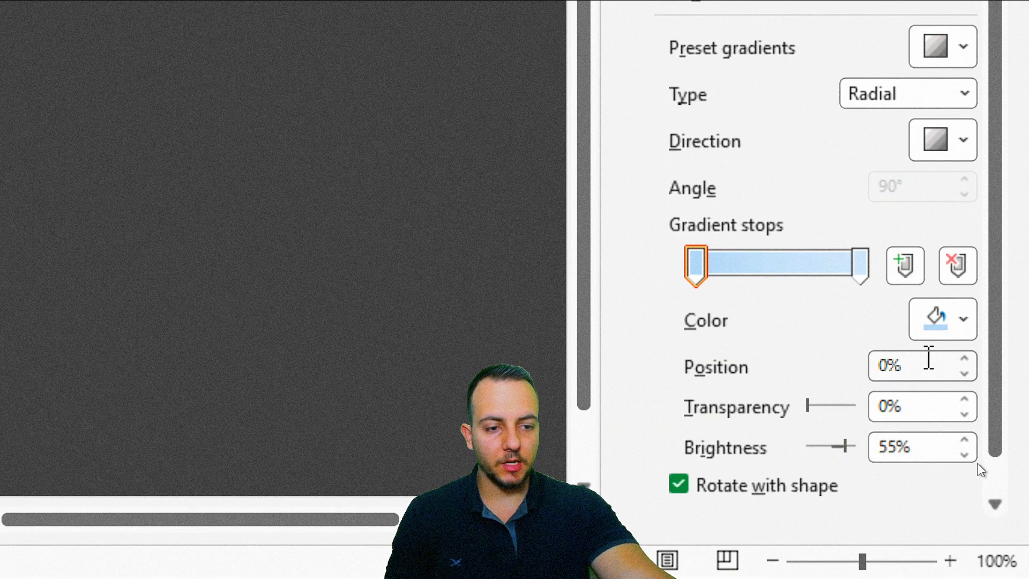
Step: Color the first gradient stop red and the last gradient stop yellow
{"action": "left_click", "coordinate": [945, 322]}
{"action": "left_click", "coordinate": [804, 236]}
{"action": "left_click", "coordinate": [859, 266]}
{"action": "left_click", "coordinate": [963, 320]}
{"action": "left_click", "coordinate": [855, 235]}
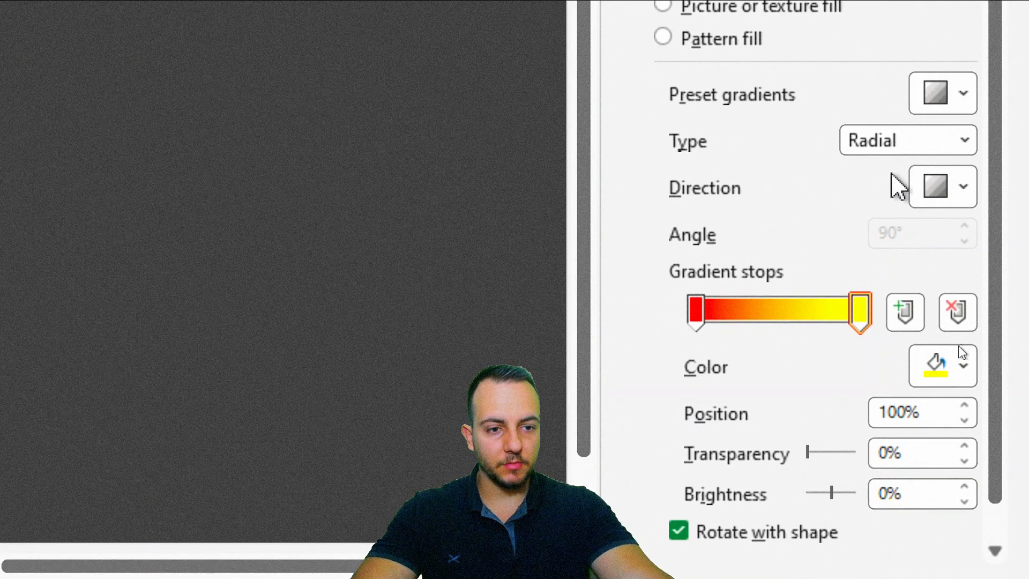
Step: Make the radial gradient spread from the center and set its first stop to white with 100% transparency
{"action": "left_click", "coordinate": [935, 183]}
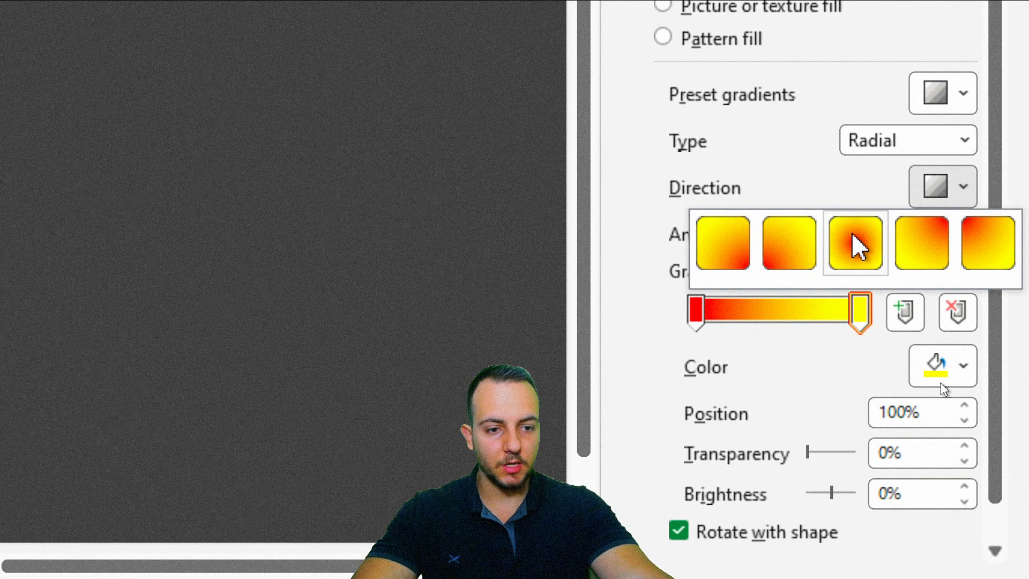
{"action": "left_click", "coordinate": [856, 245]}
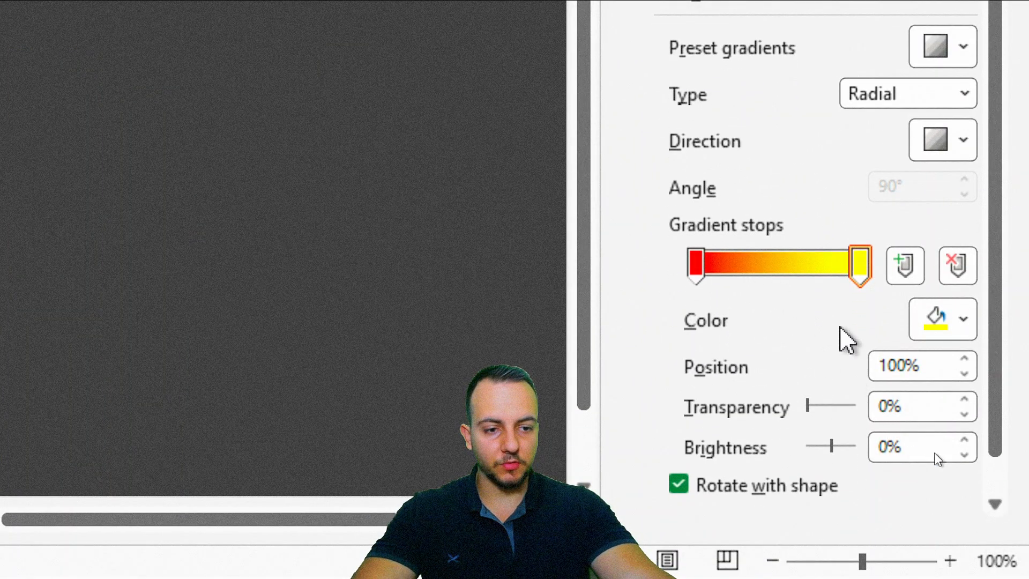
{"action": "left_click", "coordinate": [696, 265]}
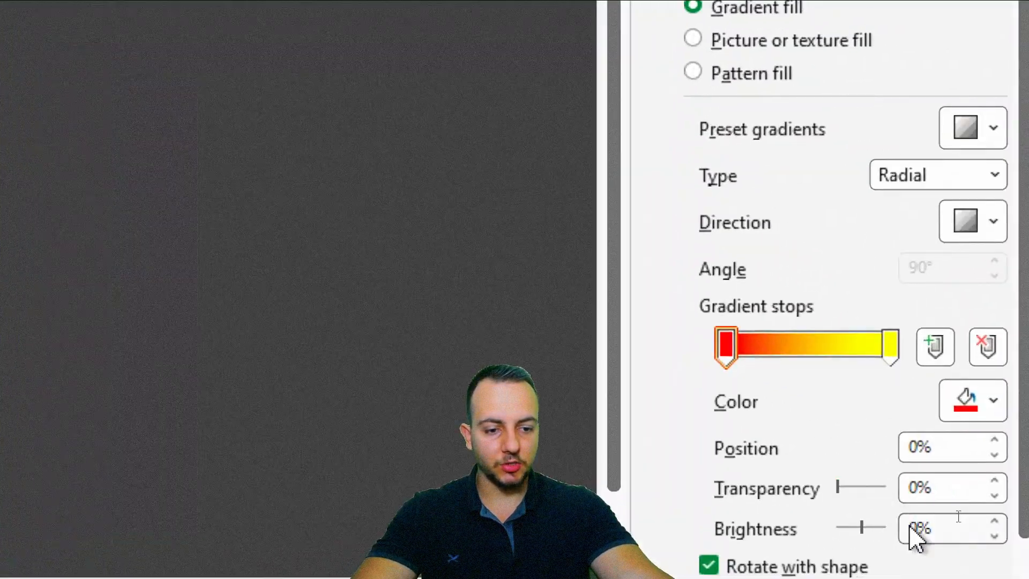
{"action": "left_click", "coordinate": [991, 400]}
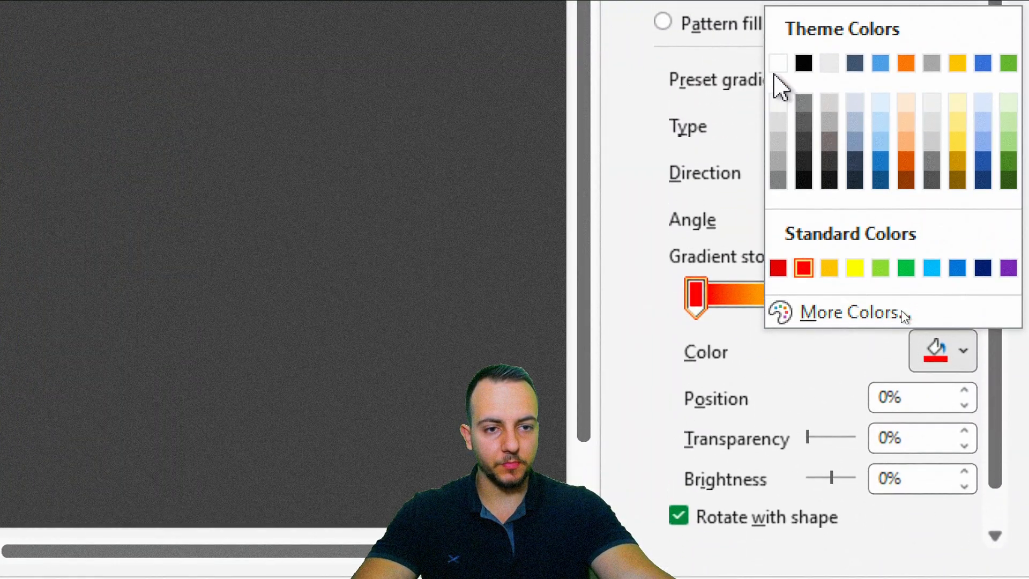
{"action": "left_click", "coordinate": [777, 66]}
{"action": "left_click_drag", "start_coordinate": [807, 406], "coordinate": [949, 413]}
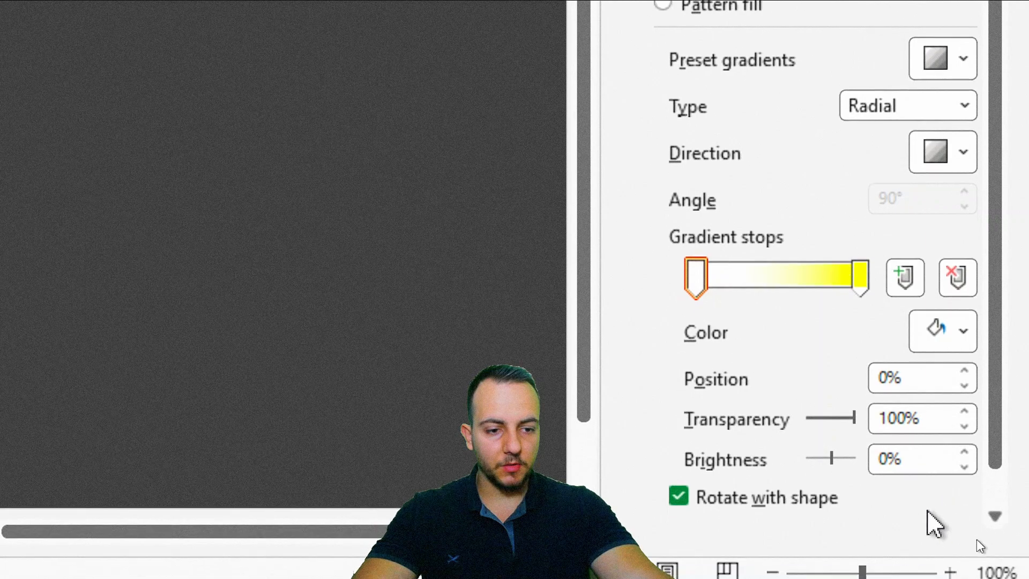
Step: Set the last gradient stop to white with 80% transparency
{"action": "left_click", "coordinate": [864, 284]}
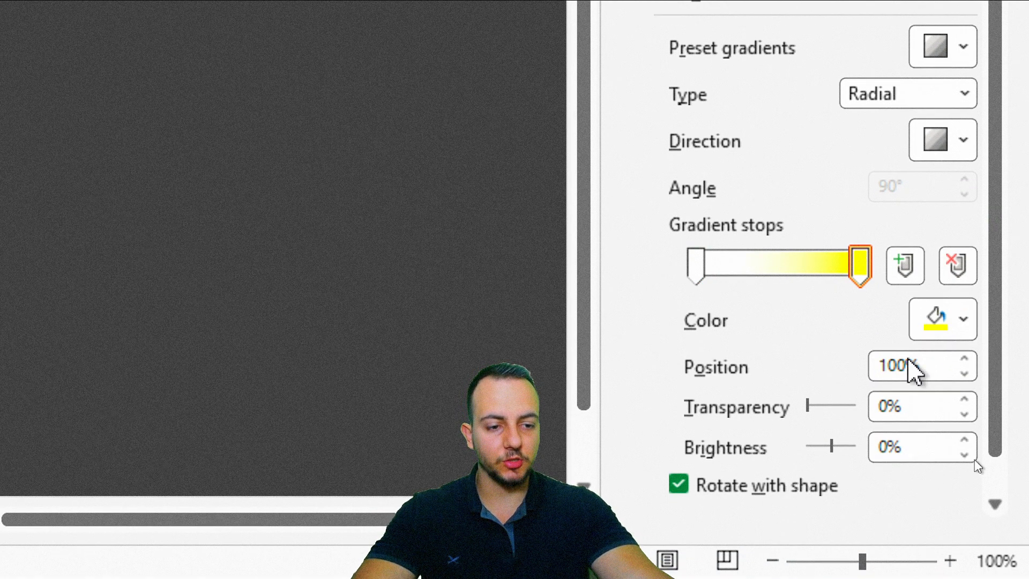
{"action": "left_click", "coordinate": [943, 323]}
{"action": "left_click", "coordinate": [779, 34]}
{"action": "left_click_drag", "start_coordinate": [807, 441], "coordinate": [850, 442]}
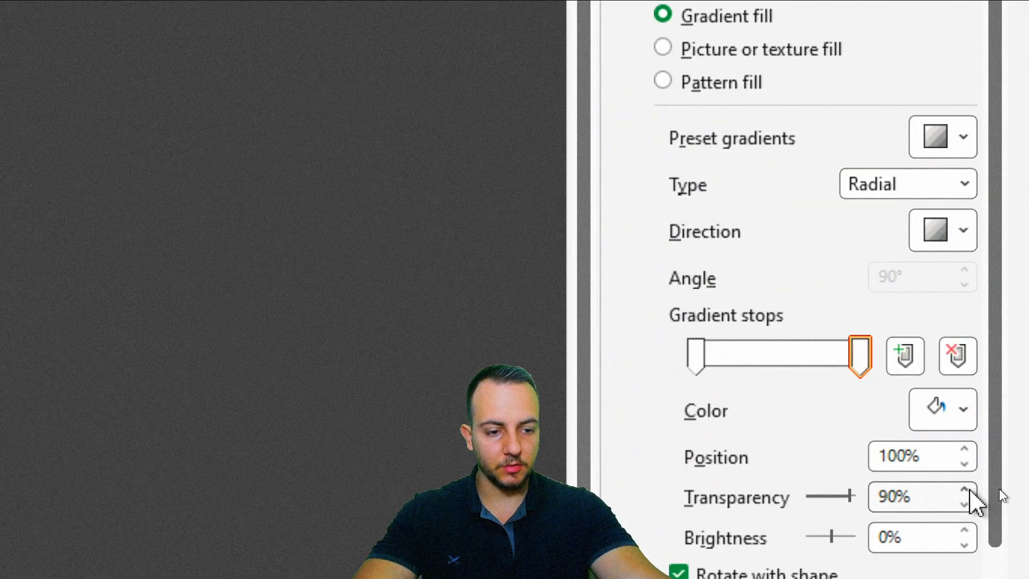
{"action": "left_click", "coordinate": [965, 504]}
{"action": "left_click", "coordinate": [964, 505]}
{"action": "left_click", "coordinate": [964, 504]}
{"action": "left_click", "coordinate": [964, 504]}
{"action": "left_click", "coordinate": [964, 504]}
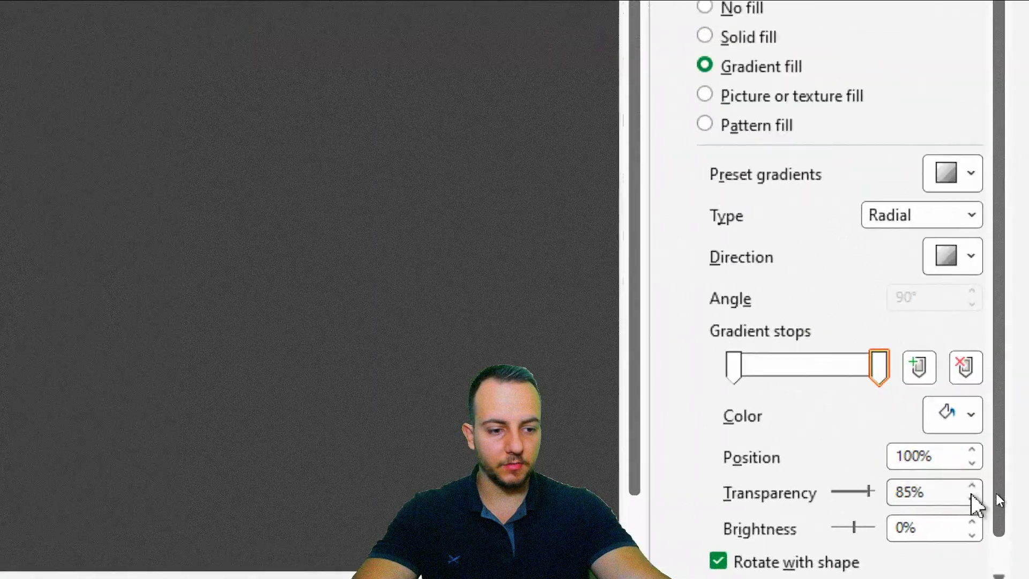
{"action": "left_click", "coordinate": [997, 496]}
{"action": "left_click", "coordinate": [996, 496]}
{"action": "left_click", "coordinate": [997, 496]}
{"action": "left_click", "coordinate": [997, 496]}
{"action": "left_click", "coordinate": [997, 496]}
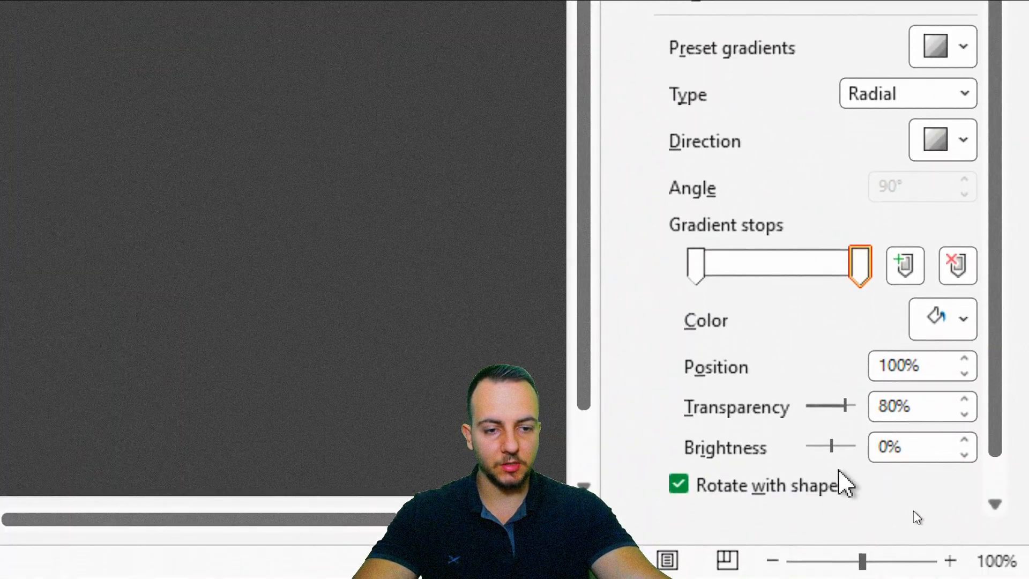
Step: Move the fully transparent first gradient stop to the 40% position
{"action": "left_click", "coordinate": [862, 422]}
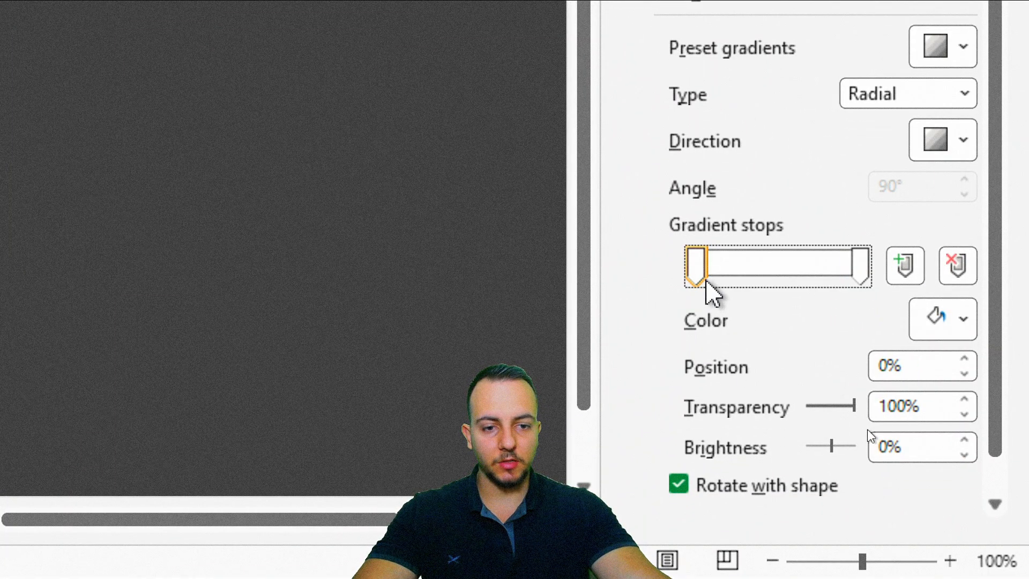
{"action": "left_click_drag", "start_coordinate": [700, 274], "coordinate": [744, 272]}
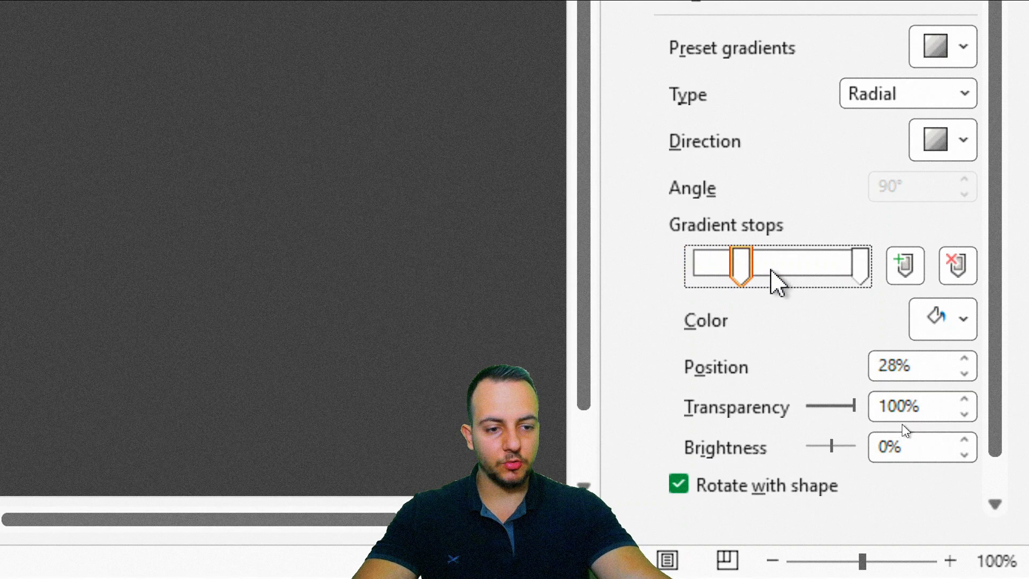
{"action": "left_click", "coordinate": [776, 272]}
{"action": "left_click", "coordinate": [958, 265]}
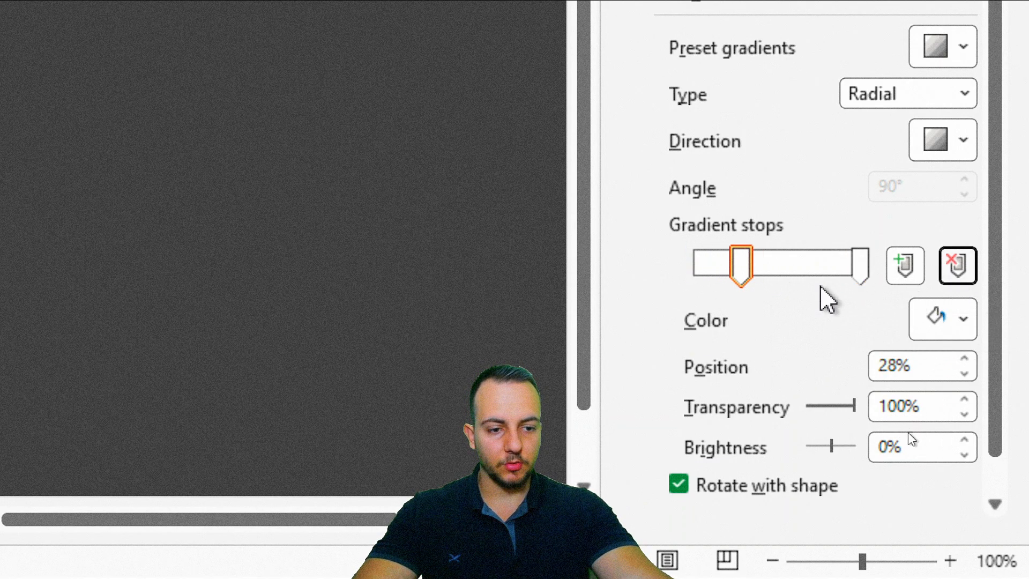
{"action": "left_click_drag", "start_coordinate": [744, 263], "coordinate": [763, 257]}
{"action": "left_click", "coordinate": [964, 358]}
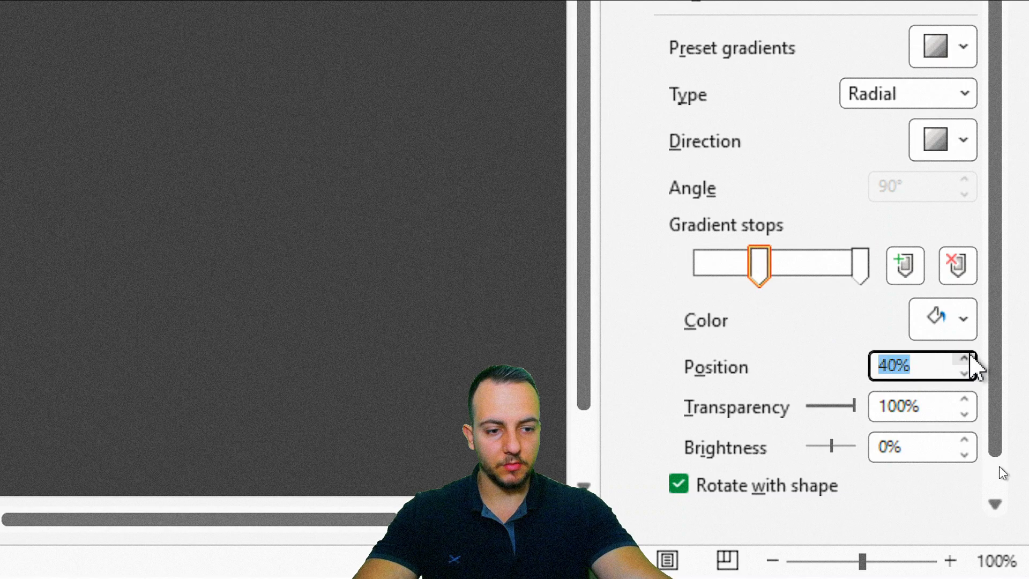
{"action": "left_click", "coordinate": [964, 358]}
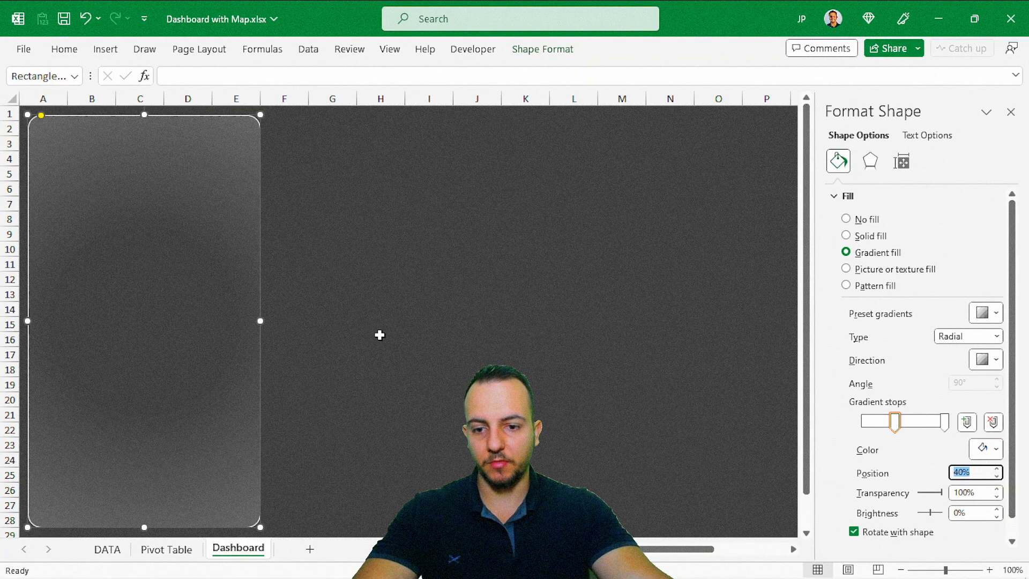
Step: Close the shape formatting settings and select the rounded rectangle on the Dashboard sheet
{"action": "left_click", "coordinate": [1011, 112]}
{"action": "left_click", "coordinate": [523, 218]}
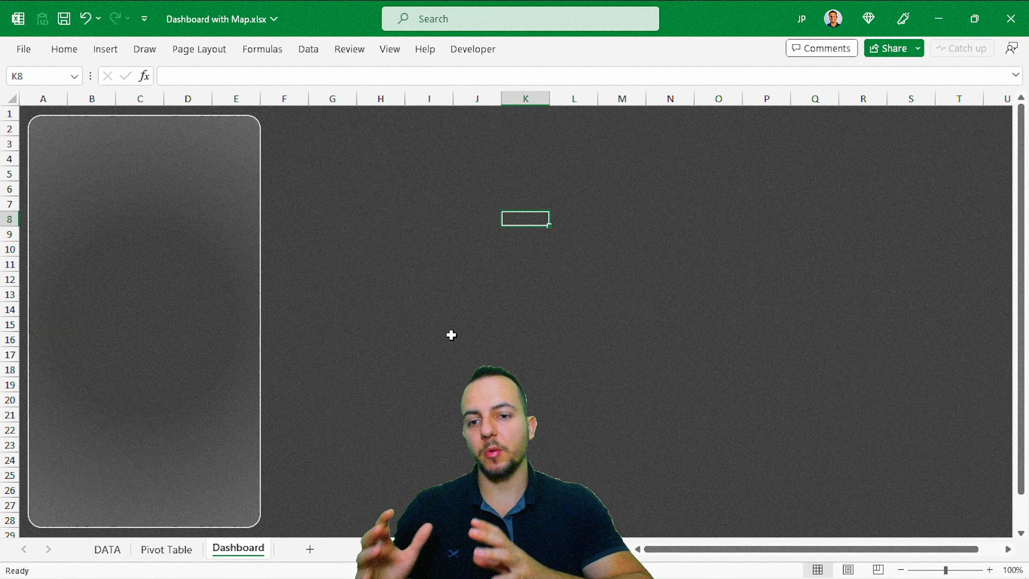
{"action": "left_click", "coordinate": [257, 210]}
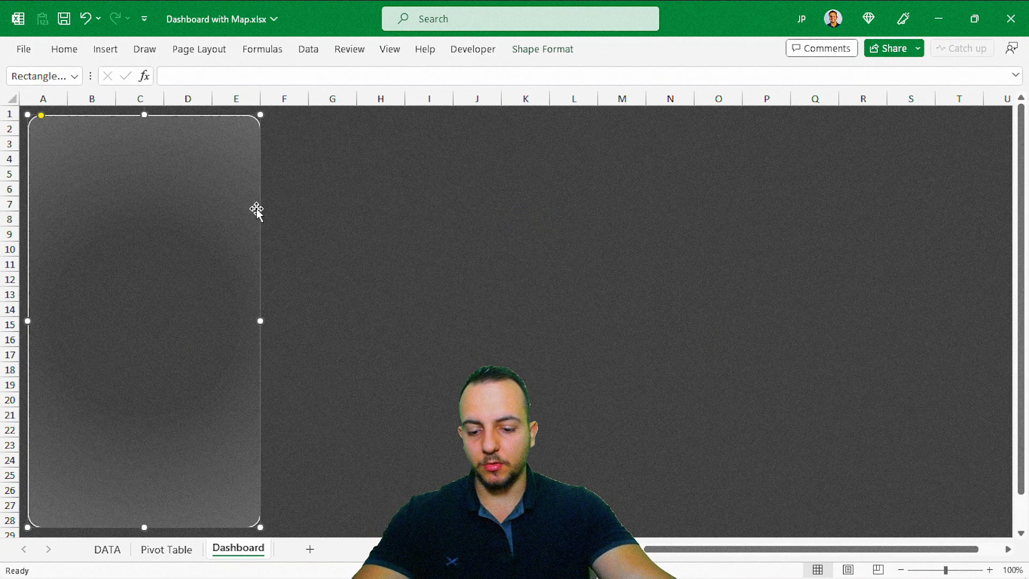
Step: Paste a copy of the rounded panel and size it to span columns F to N from row 13 to row 28
{"action": "left_click", "coordinate": [349, 170]}
{"action": "key", "text": "ctrl+v"}
{"action": "left_click_drag", "start_coordinate": [369, 170], "coordinate": [385, 316]}
{"action": "left_click_drag", "start_coordinate": [501, 422], "coordinate": [730, 420]}
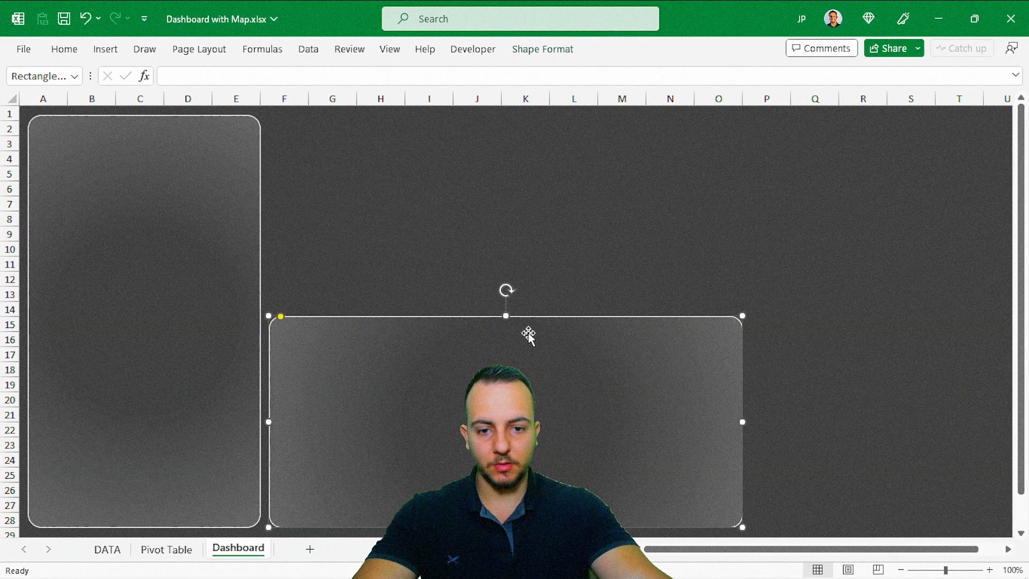
{"action": "left_click_drag", "start_coordinate": [508, 316], "coordinate": [516, 286]}
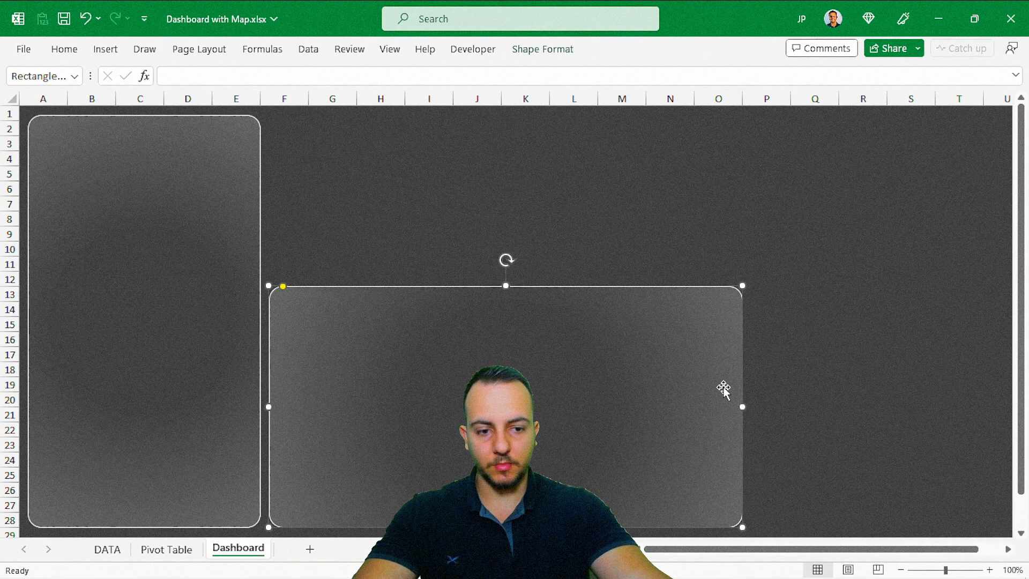
{"action": "left_click_drag", "start_coordinate": [745, 404], "coordinate": [708, 407]}
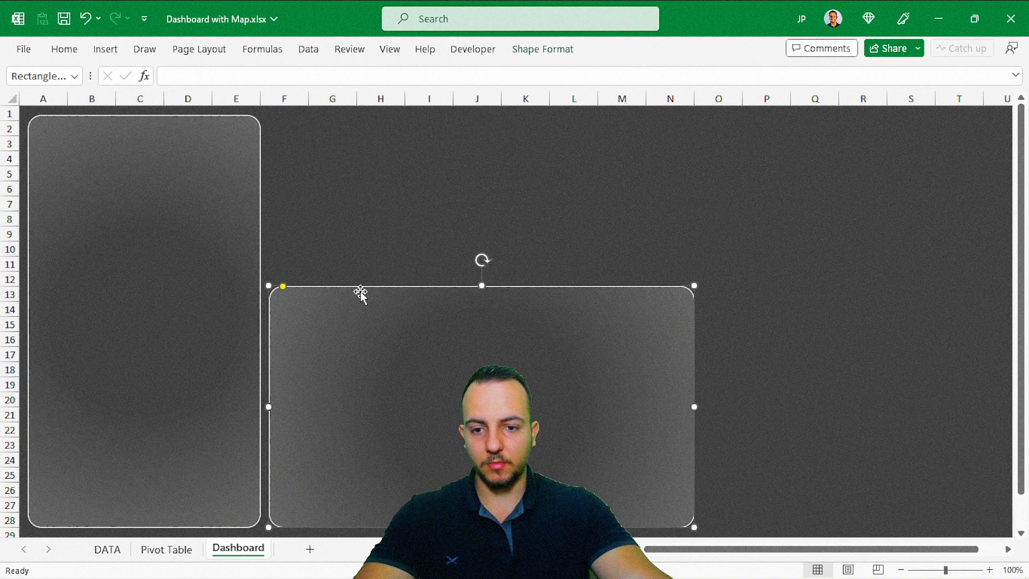
Step: Add another copy of the rounded panel as a tall panel spanning columns O to U from row 1 to row 28
{"action": "left_click_drag", "start_coordinate": [532, 316], "coordinate": [739, 179]}
{"action": "left_click_drag", "start_coordinate": [579, 225], "coordinate": [703, 223]}
{"action": "left_click_drag", "start_coordinate": [852, 351], "coordinate": [837, 527]}
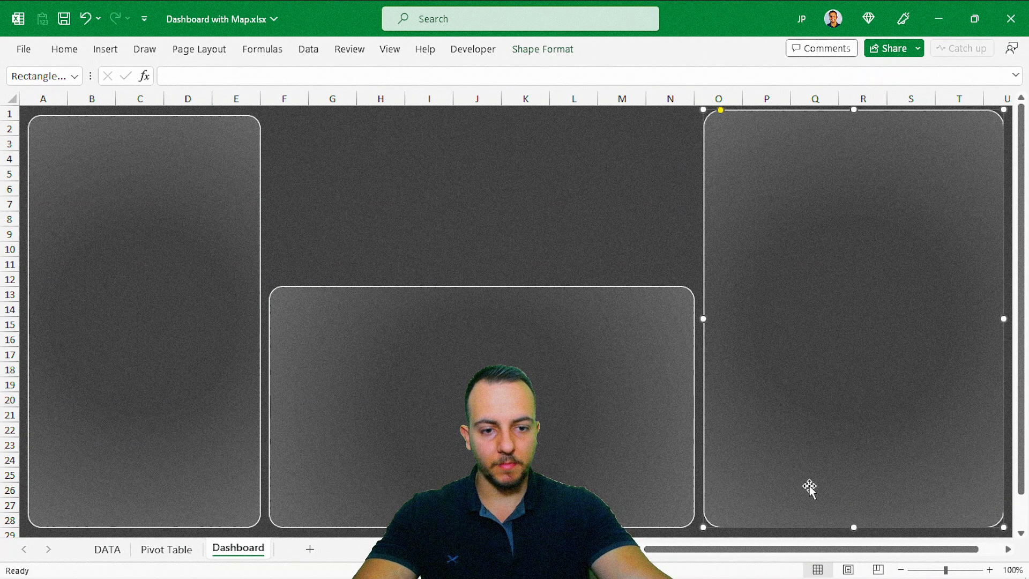
{"action": "key", "text": "Escape"}
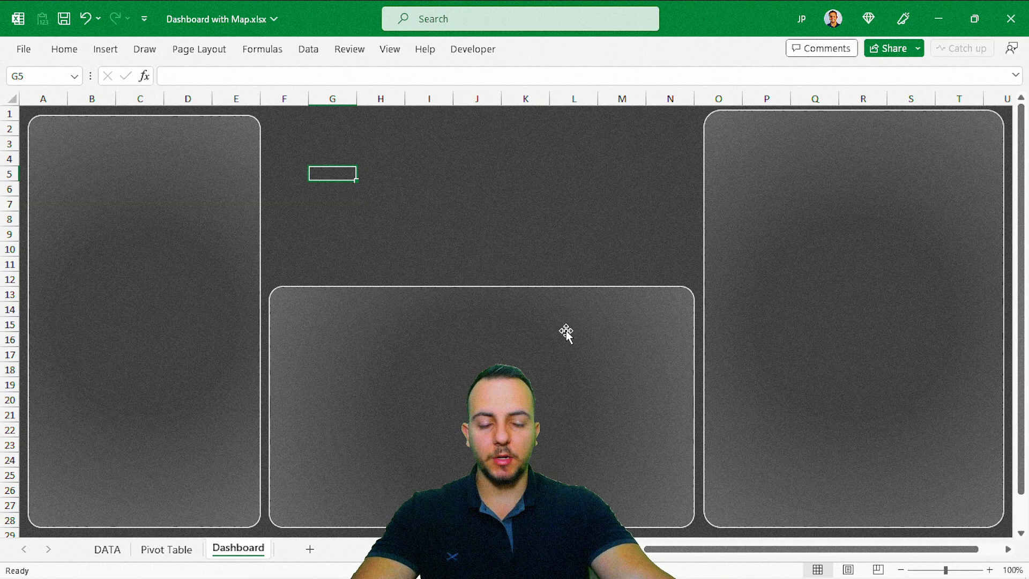
{"action": "left_click", "coordinate": [490, 288]}
{"action": "left_click_drag", "start_coordinate": [453, 355], "coordinate": [418, 212]}
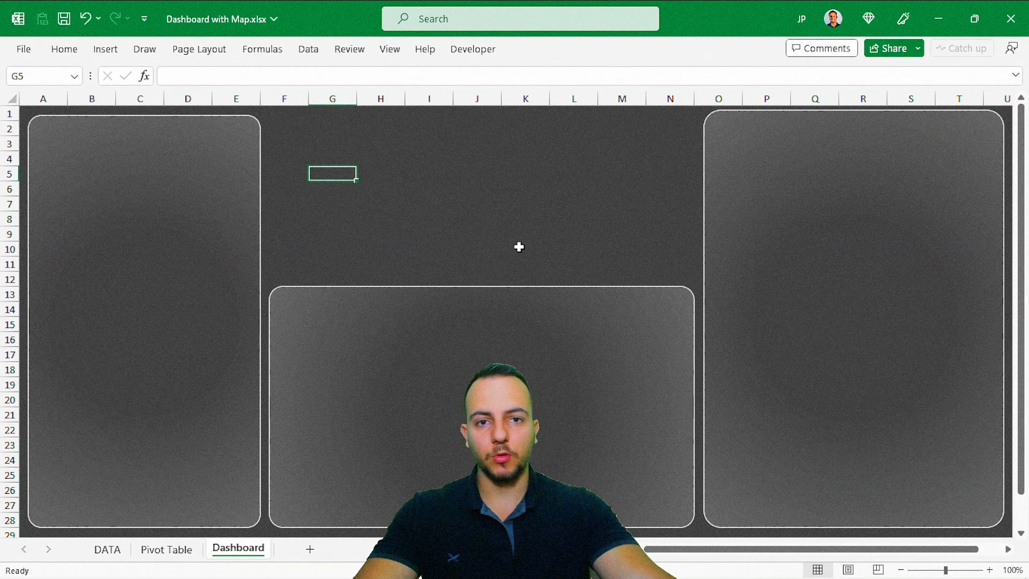
{"action": "left_click_drag", "start_coordinate": [287, 129], "coordinate": [638, 176]}
{"action": "left_click", "coordinate": [568, 239]}
{"action": "left_click_drag", "start_coordinate": [284, 128], "coordinate": [675, 285]}
{"action": "left_click", "coordinate": [557, 237]}
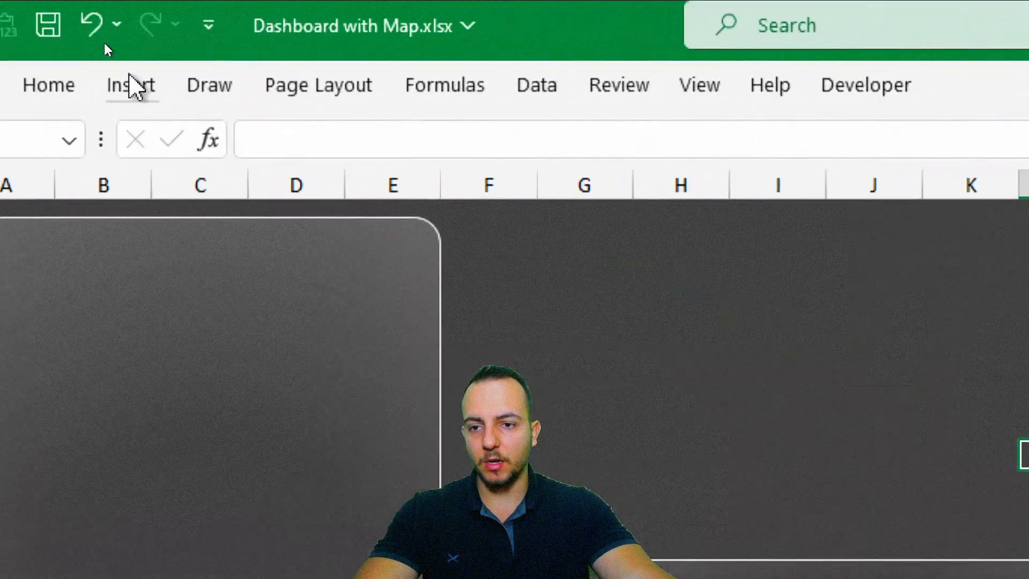
Step: Insert a text box over columns G to M in rows 2 to 4 with the text "SALES DASHBOARD"
{"action": "left_click", "coordinate": [105, 49]}
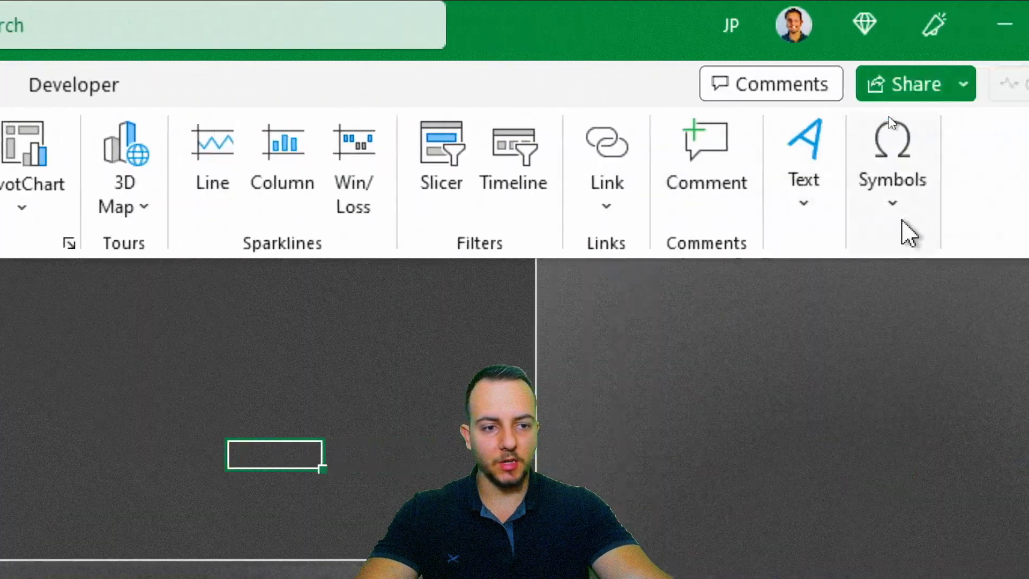
{"action": "left_click", "coordinate": [822, 221]}
{"action": "left_click", "coordinate": [807, 299]}
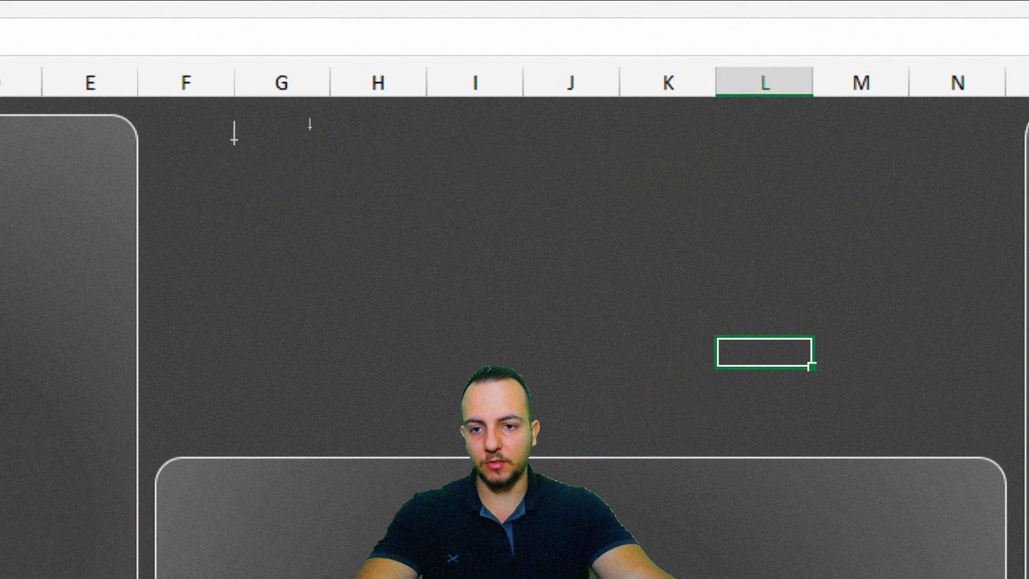
{"action": "left_click_drag", "start_coordinate": [233, 125], "coordinate": [927, 219]}
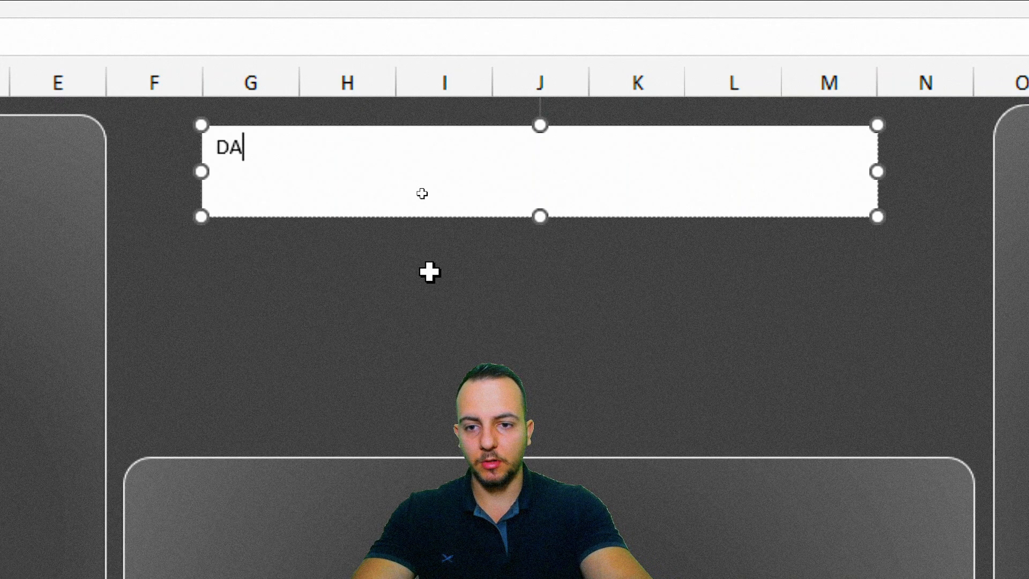
{"action": "type", "text": "DASHBPA"}
{"action": "key", "text": "ctrl+a"}
{"action": "type", "text": "SL"}
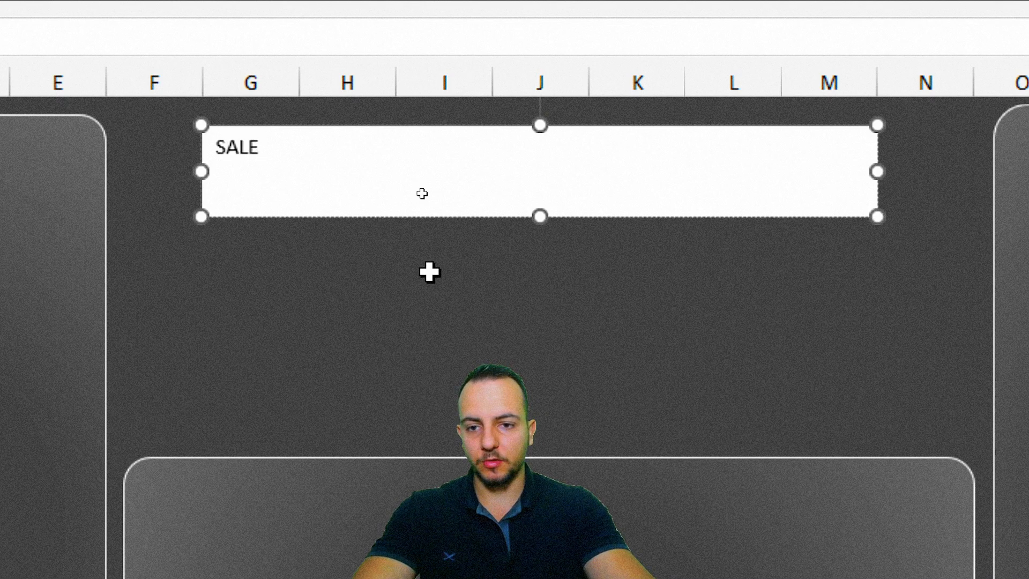
{"action": "type", "text": "ALES DASHBOARD"}
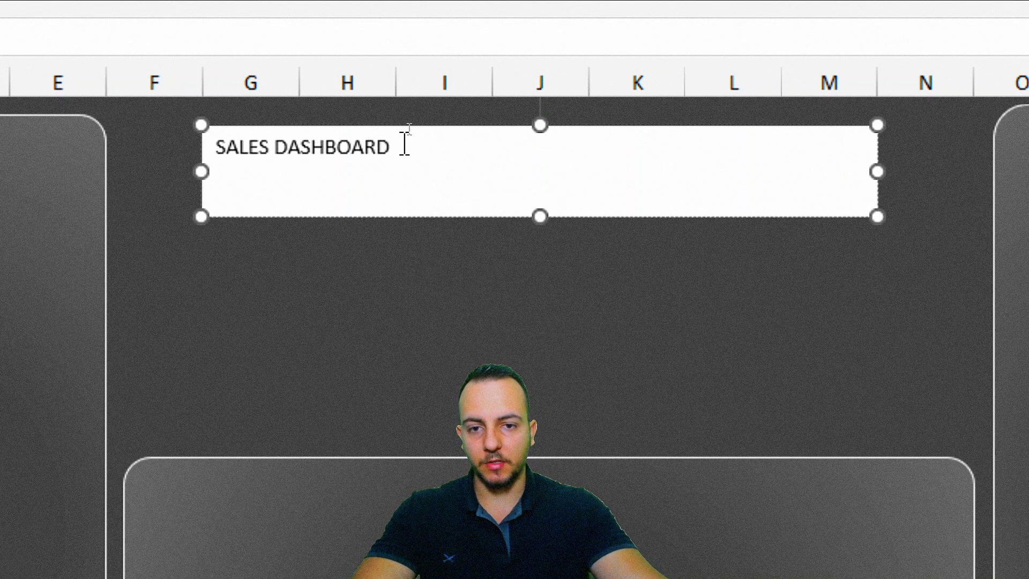
Step: Center the SALES DASHBOARD title horizontally and vertically in its box and enlarge the font to 20
{"action": "left_click_drag", "start_coordinate": [404, 143], "coordinate": [213, 145]}
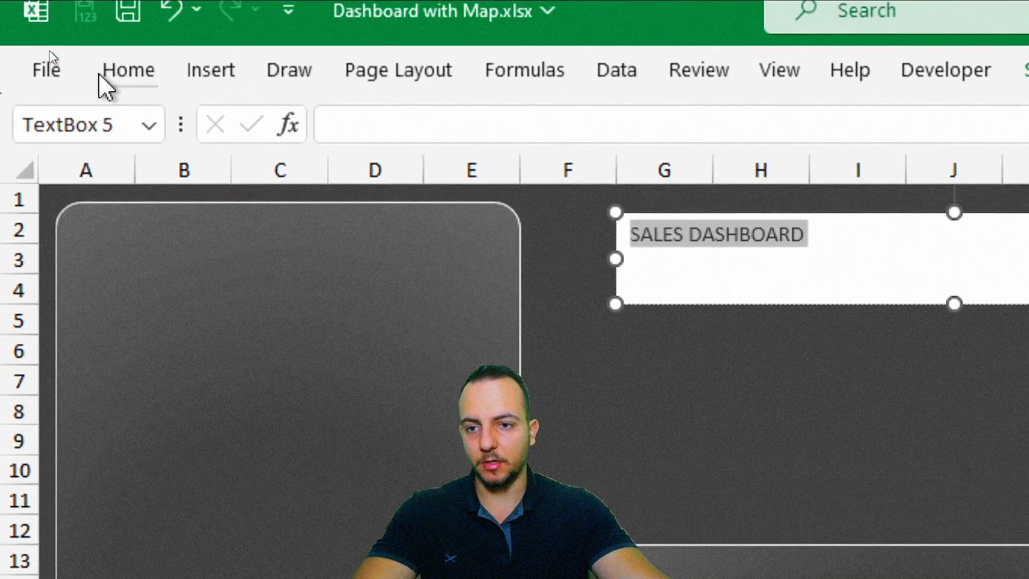
{"action": "left_click", "coordinate": [151, 84]}
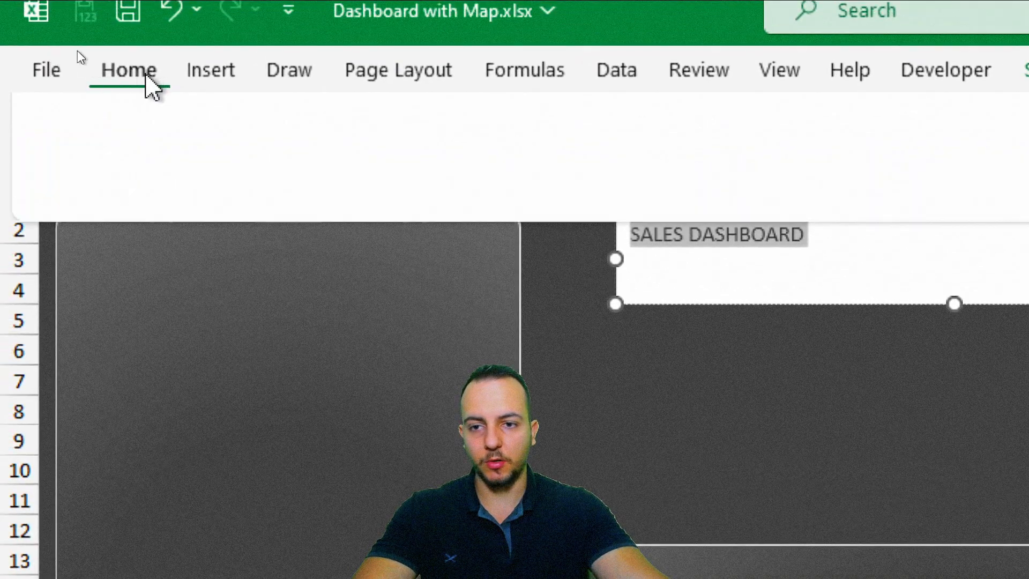
{"action": "left_click", "coordinate": [595, 134]}
{"action": "left_click", "coordinate": [597, 182]}
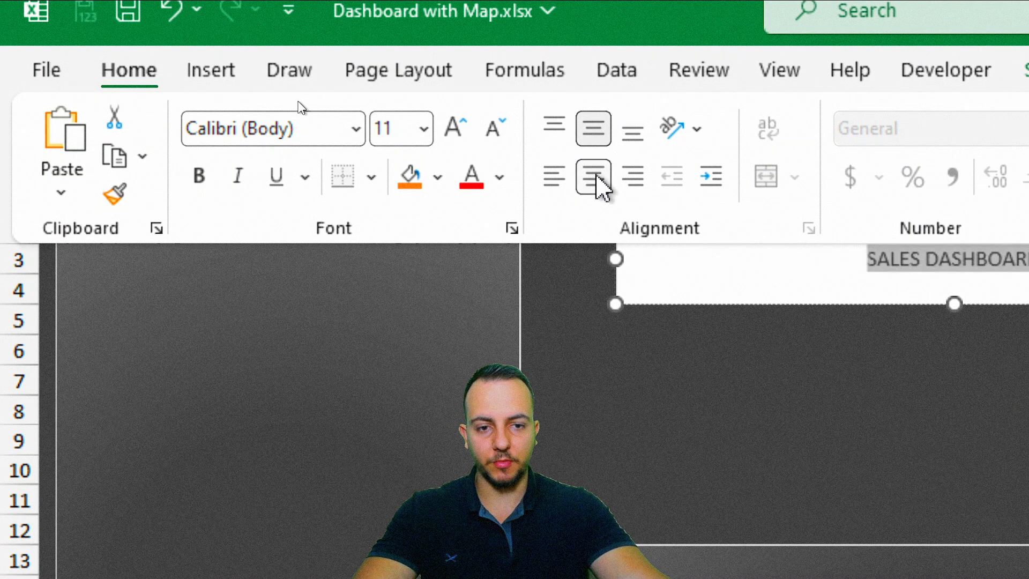
{"action": "left_click", "coordinate": [457, 141]}
{"action": "left_click", "coordinate": [457, 140]}
{"action": "left_click", "coordinate": [457, 140]}
{"action": "left_click", "coordinate": [457, 140]}
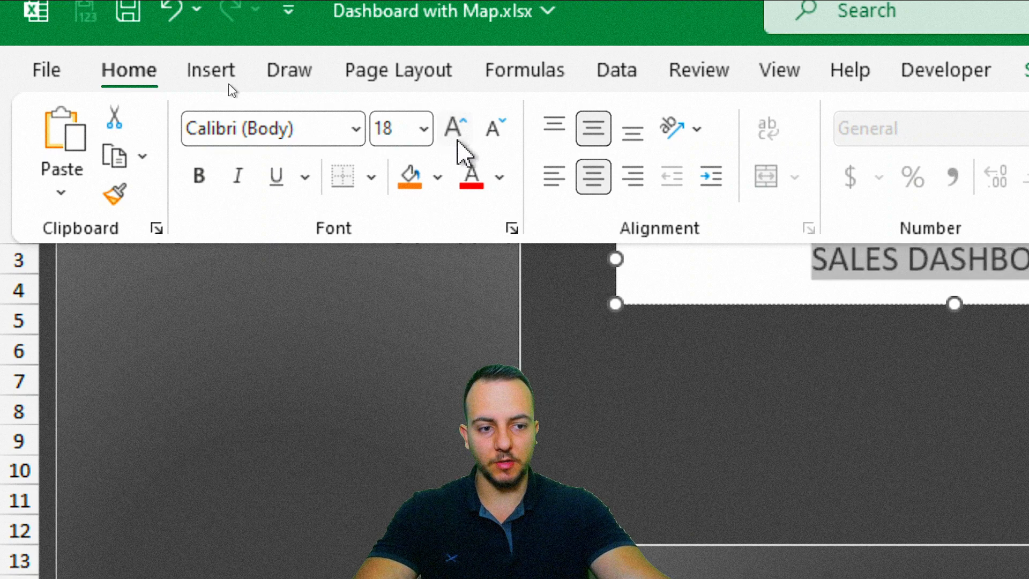
{"action": "left_click", "coordinate": [457, 141]}
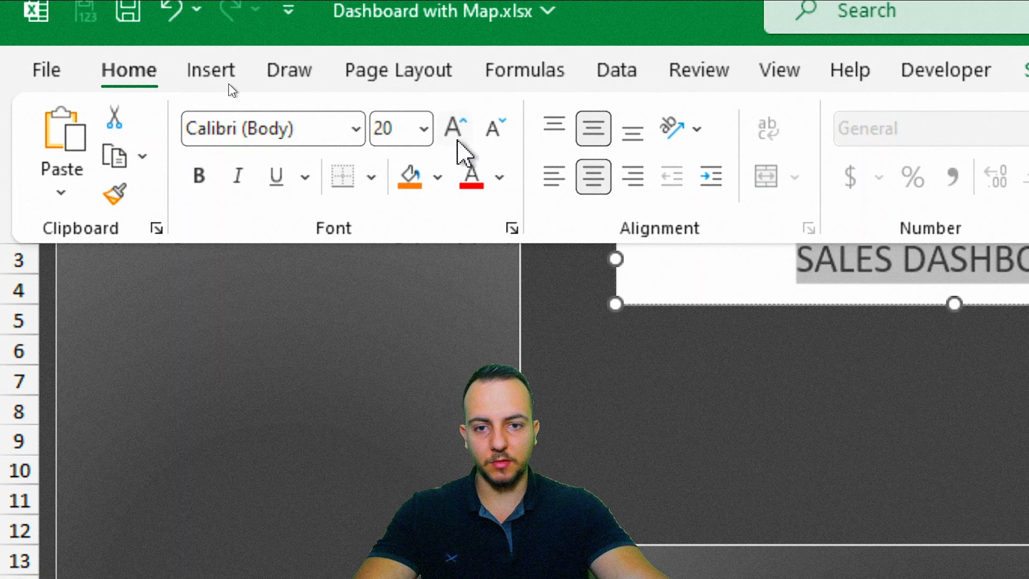
Step: Make the SALES DASHBOARD title bold with white text
{"action": "left_click", "coordinate": [199, 176]}
{"action": "left_click", "coordinate": [499, 178]}
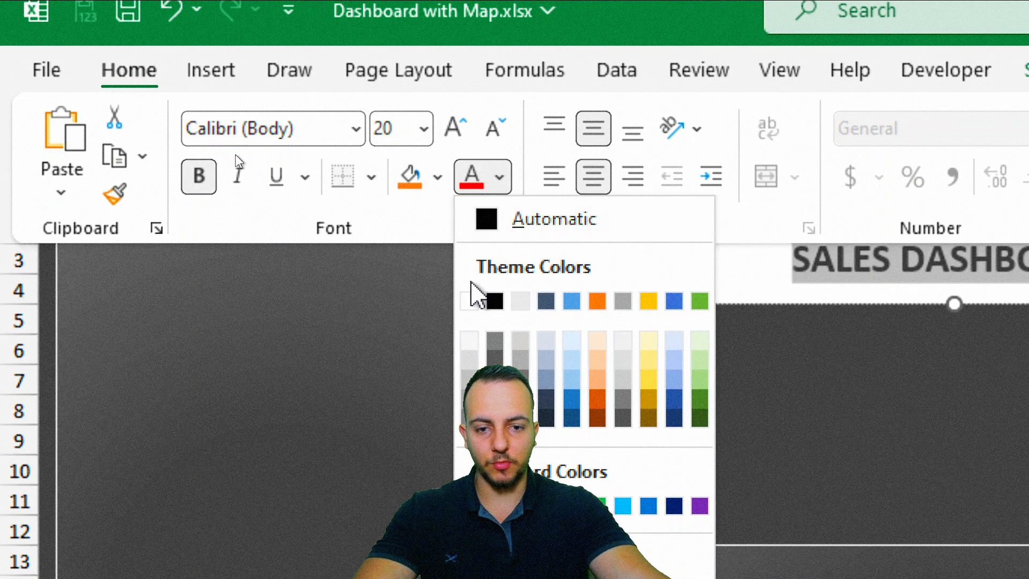
{"action": "left_click", "coordinate": [469, 301]}
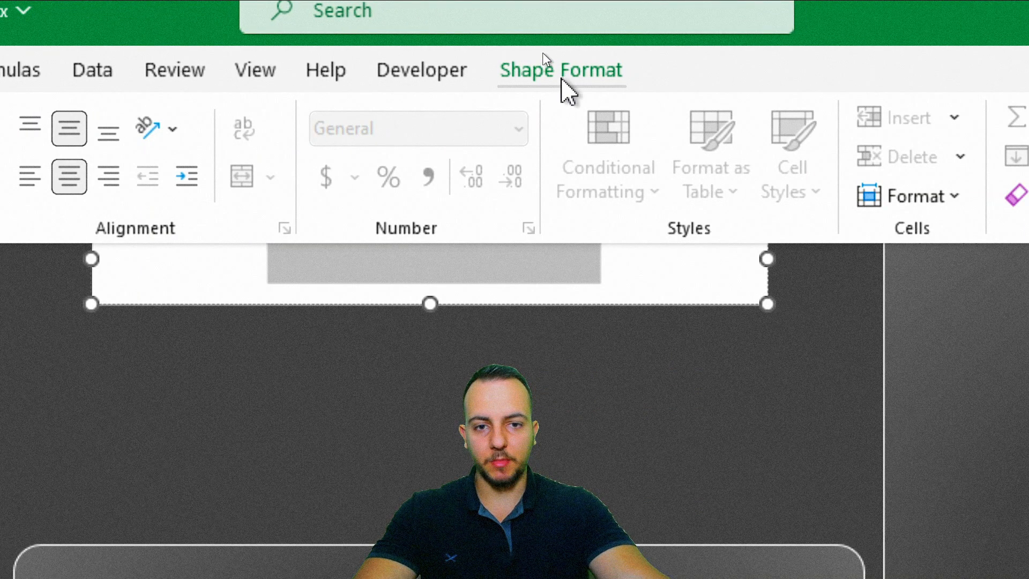
Step: Remove the outline and the fill from the SALES DASHBOARD text box
{"action": "left_click", "coordinate": [542, 65]}
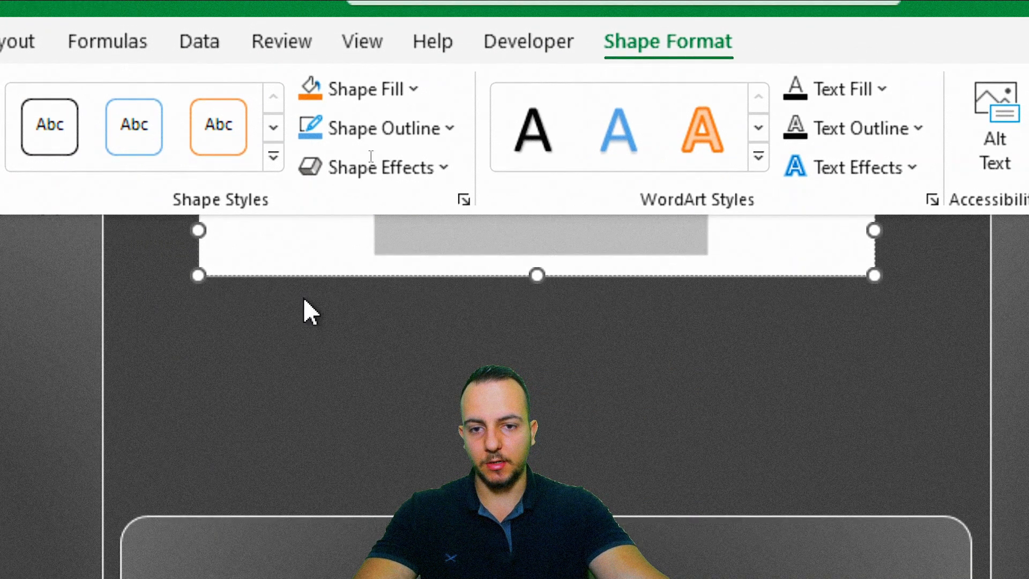
{"action": "left_click", "coordinate": [412, 161]}
{"action": "left_click", "coordinate": [382, 290]}
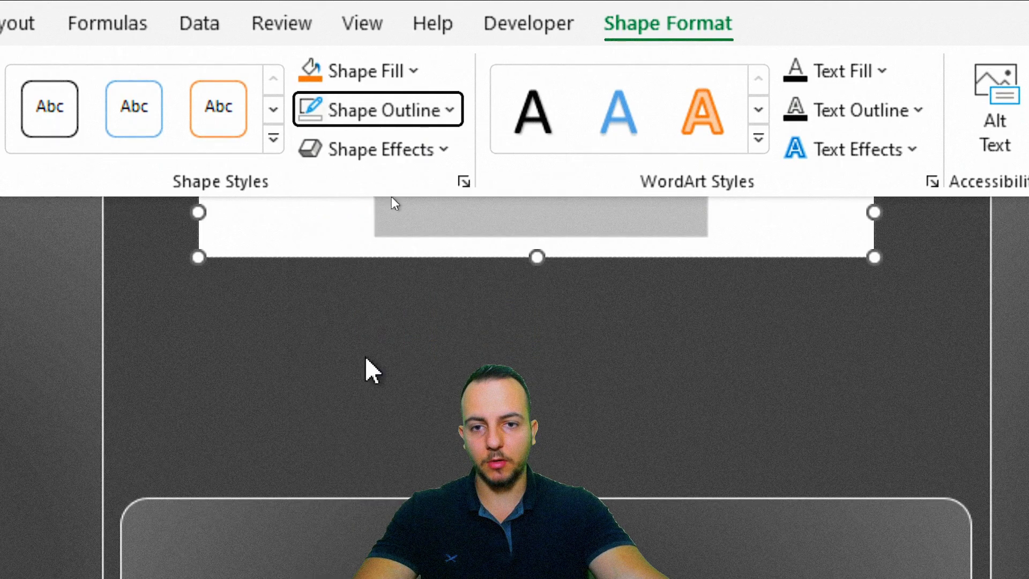
{"action": "left_click", "coordinate": [364, 71]}
{"action": "left_click", "coordinate": [389, 459]}
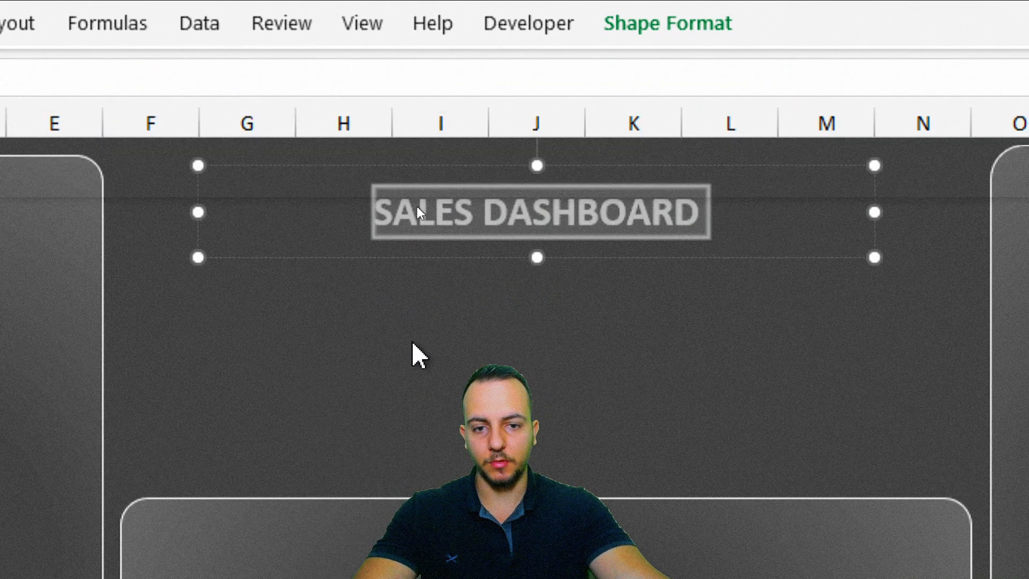
{"action": "left_click", "coordinate": [421, 333]}
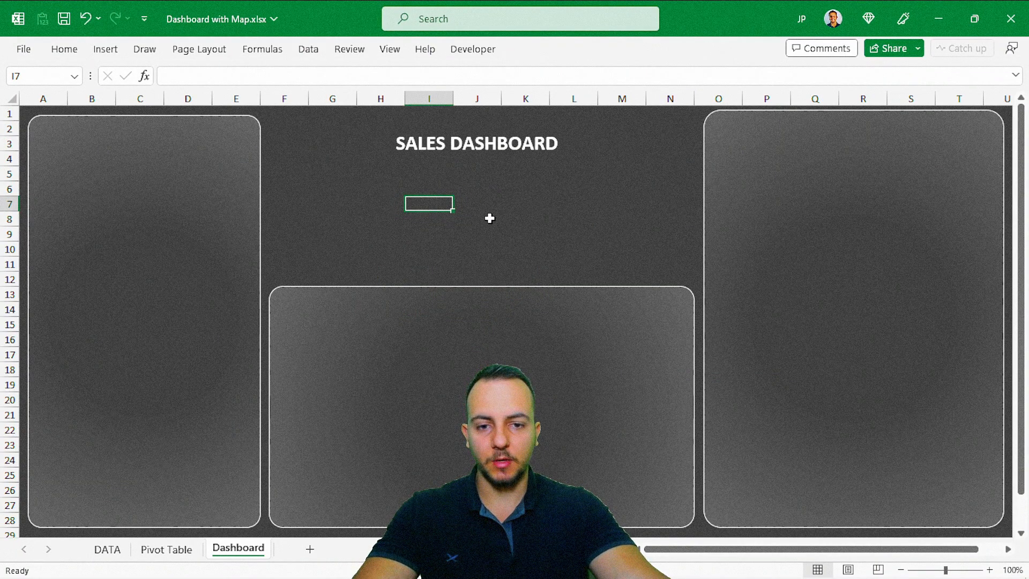
Step: Switch to the Pivot Table sheet and select a state in the PivotTable of delays by state
{"action": "left_click", "coordinate": [186, 550]}
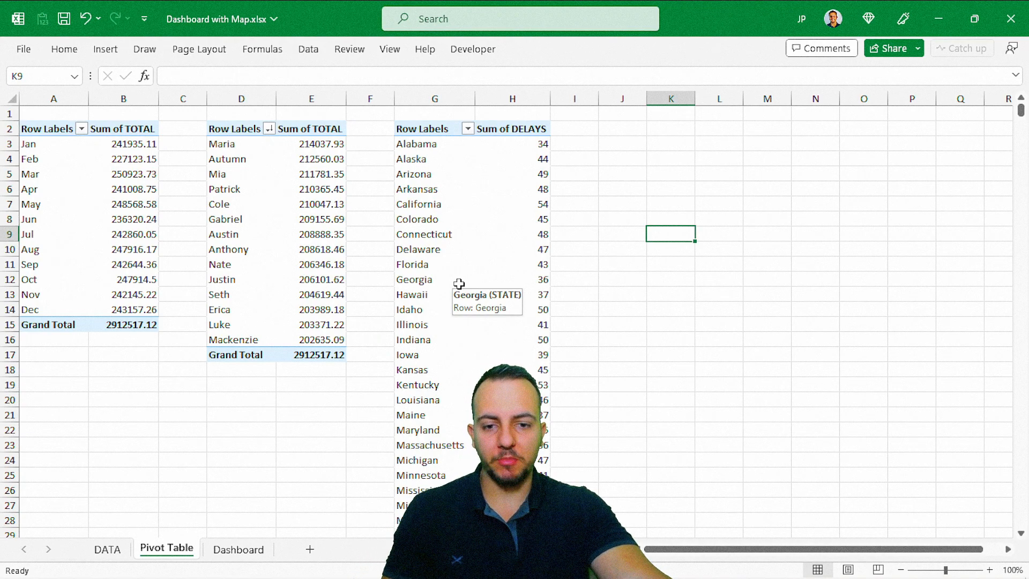
{"action": "left_click_drag", "start_coordinate": [437, 149], "coordinate": [513, 278]}
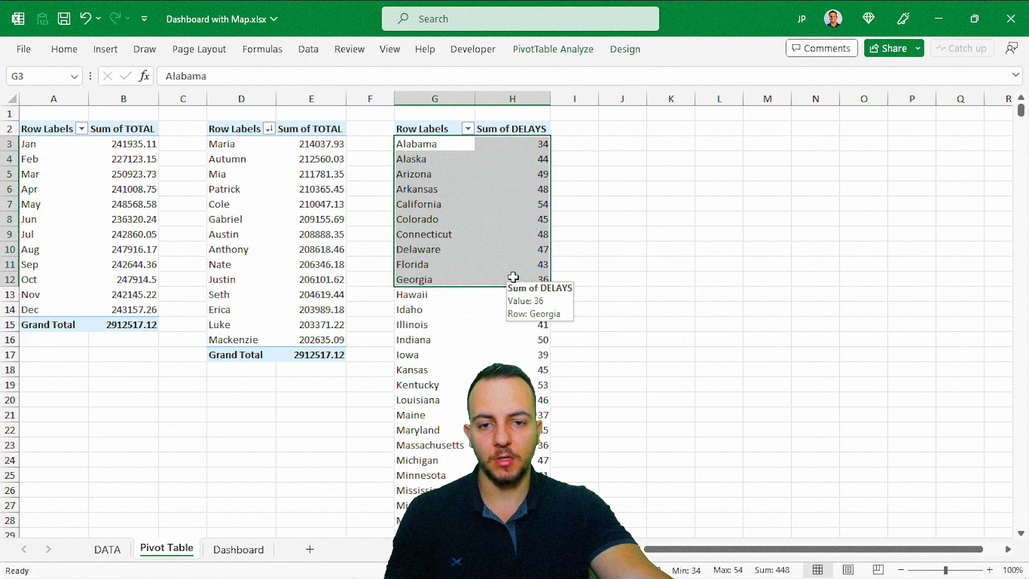
{"action": "left_click", "coordinate": [505, 187]}
{"action": "left_click", "coordinate": [510, 177]}
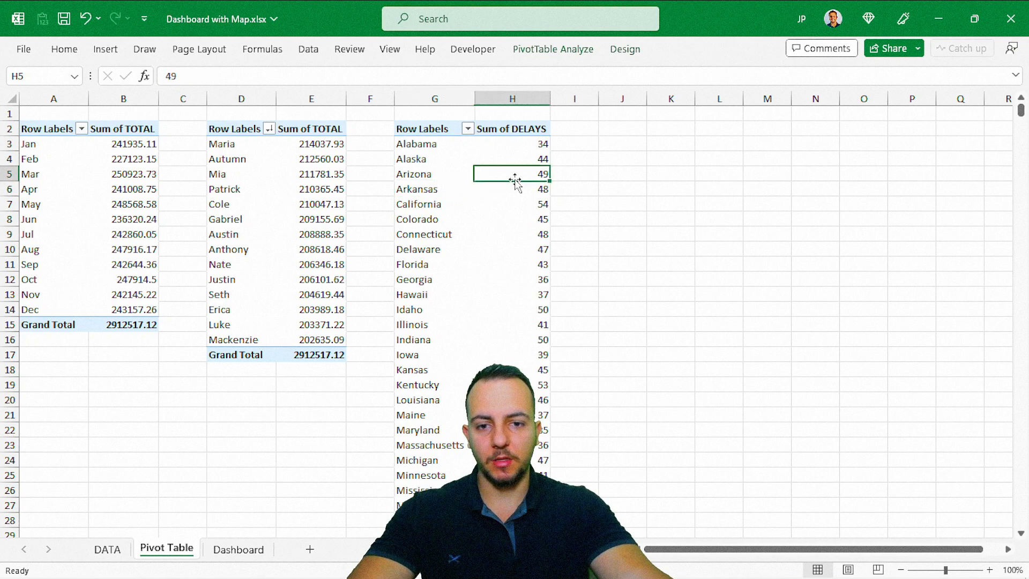
{"action": "left_click", "coordinate": [442, 222]}
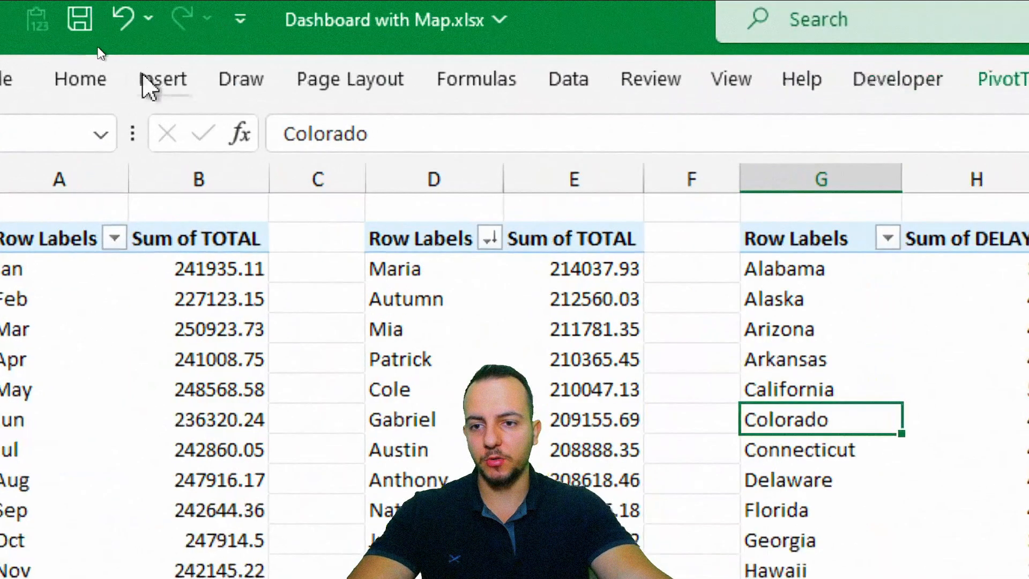
Step: Try to insert a Filled Map chart directly from the PivotTable of delays by state
{"action": "left_click", "coordinate": [105, 49]}
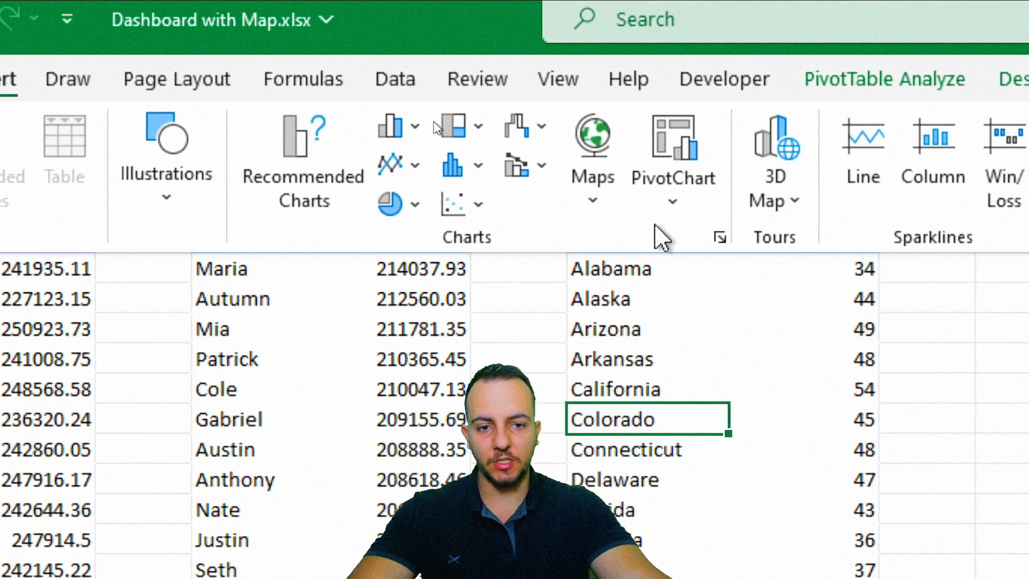
{"action": "left_click", "coordinate": [780, 211]}
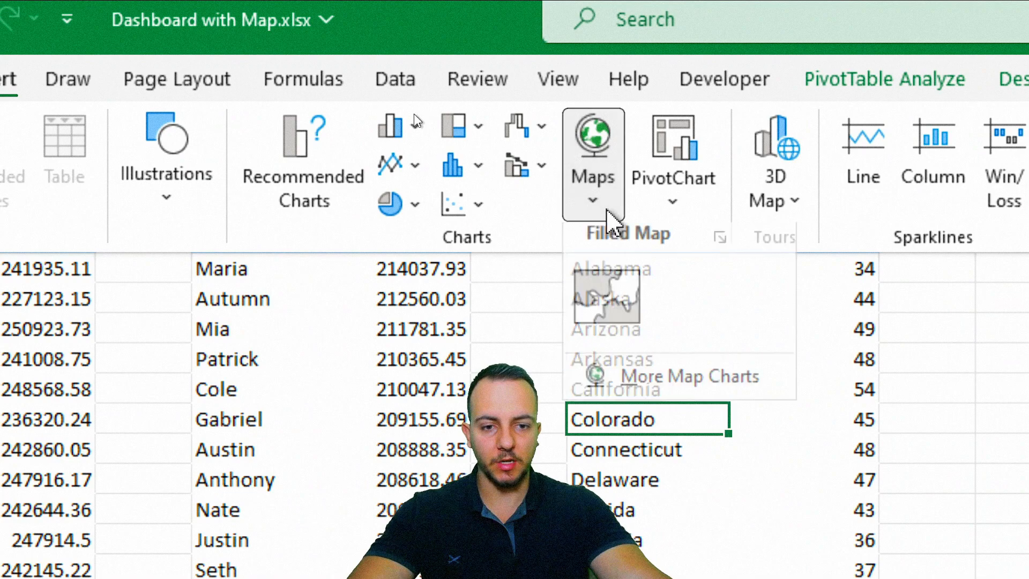
{"action": "left_click", "coordinate": [607, 311]}
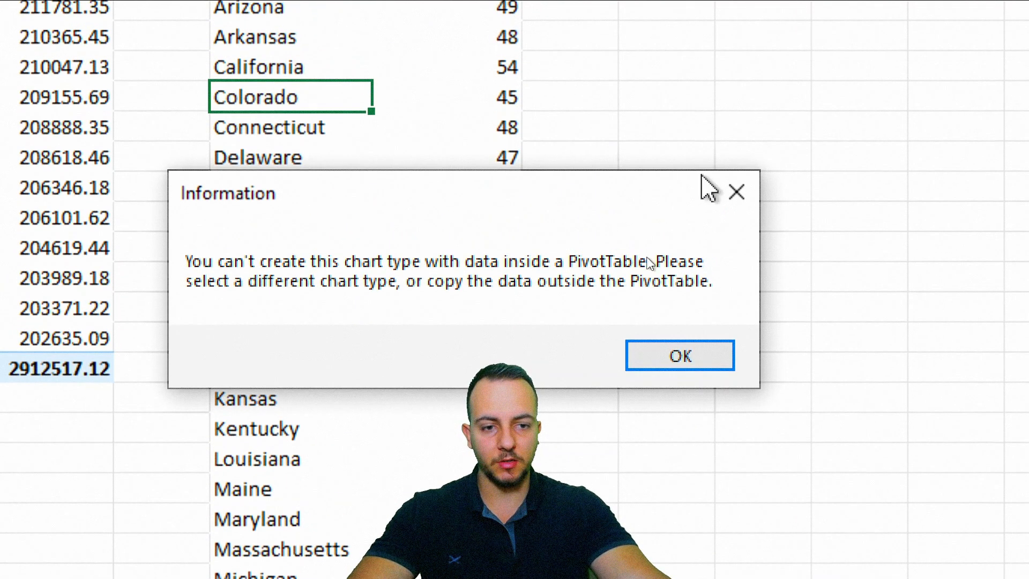
{"action": "left_click", "coordinate": [736, 192]}
Step: Enter the formula =G3 in cell J3 to reference the first state outside the PivotTable
{"action": "left_click_drag", "start_coordinate": [279, 142], "coordinate": [499, 263]}
{"action": "left_click_drag", "start_coordinate": [454, 303], "coordinate": [456, 323]}
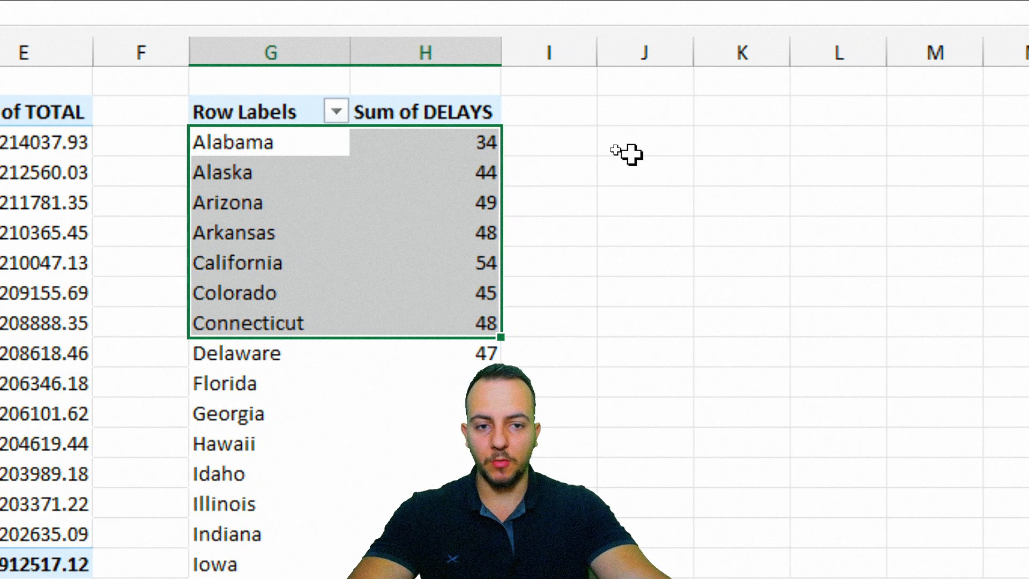
{"action": "left_click", "coordinate": [650, 153]}
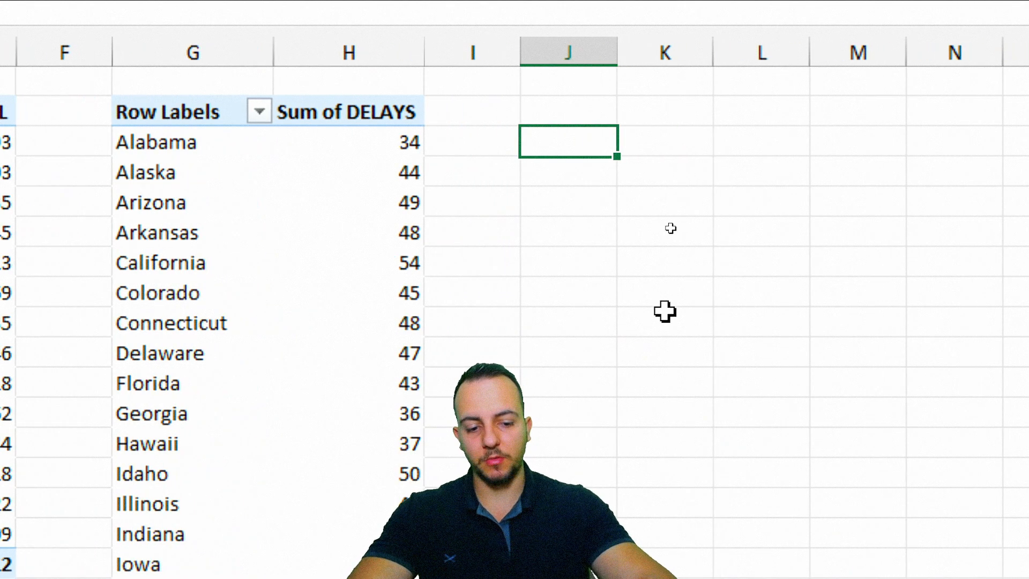
{"action": "left_click", "coordinate": [189, 151]}
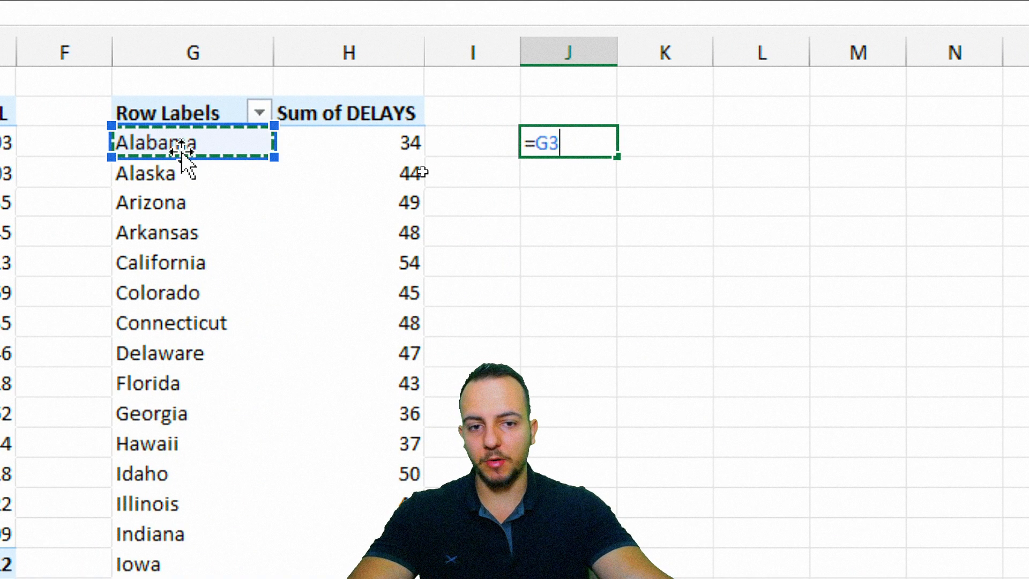
{"action": "key", "text": "Return"}
Step: Copy the formula in J3 and paste it across J3:K52 to mirror all states and their delays outside the PivotTable
{"action": "left_click", "coordinate": [544, 147]}
{"action": "key", "text": "ctrl+c"}
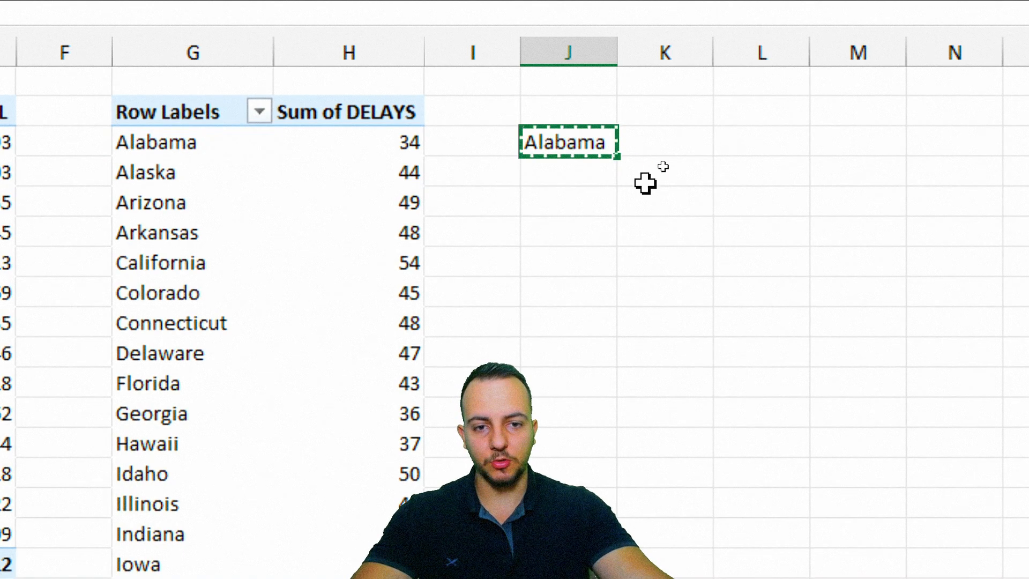
{"action": "scroll", "coordinate": [642, 257], "scroll_direction": "down", "scroll_amount": 5}
{"action": "scroll", "coordinate": [654, 374], "scroll_direction": "down", "scroll_amount": 13}
{"action": "scroll", "coordinate": [656, 370], "scroll_direction": "up", "scroll_amount": 4}
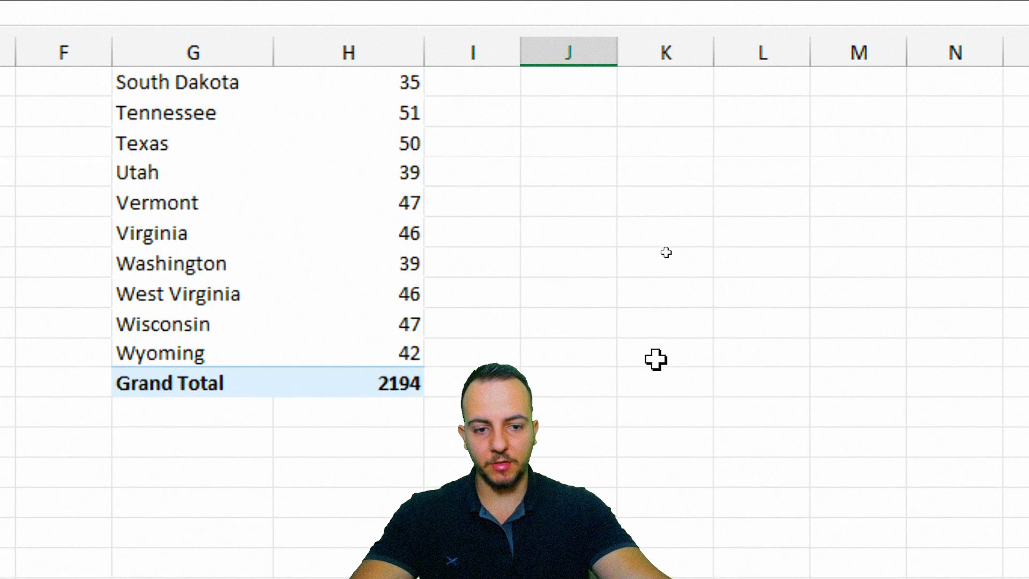
{"action": "left_click", "coordinate": [656, 341], "text": "shift"}
{"action": "key", "text": "ctrl+v"}
{"action": "scroll", "coordinate": [643, 321], "scroll_direction": "up", "scroll_amount": 14}
{"action": "left_click", "coordinate": [581, 298]}
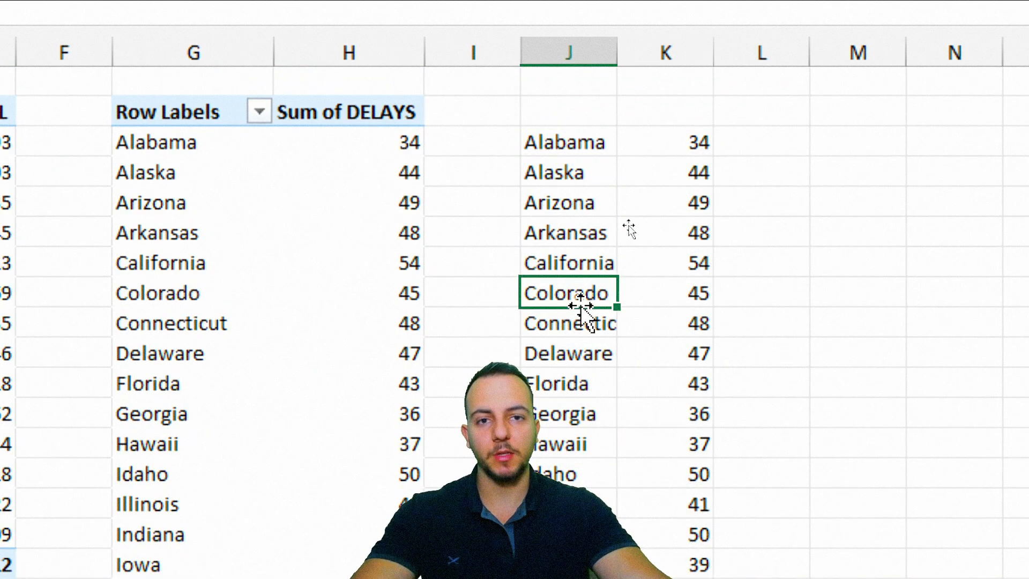
Step: Autofit the width of column J to the full state names
{"action": "scroll", "coordinate": [585, 303], "scroll_direction": "down", "scroll_amount": 6}
{"action": "scroll", "coordinate": [590, 305], "scroll_direction": "down", "scroll_amount": 9}
{"action": "scroll", "coordinate": [592, 359], "scroll_direction": "up", "scroll_amount": 15}
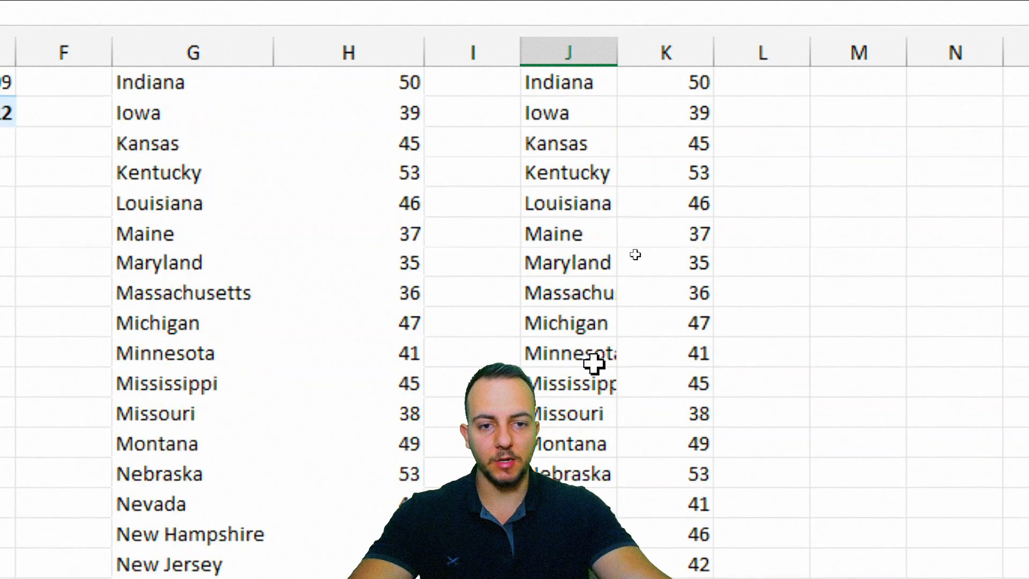
{"action": "double_click", "coordinate": [618, 52]}
{"action": "left_click", "coordinate": [597, 143]}
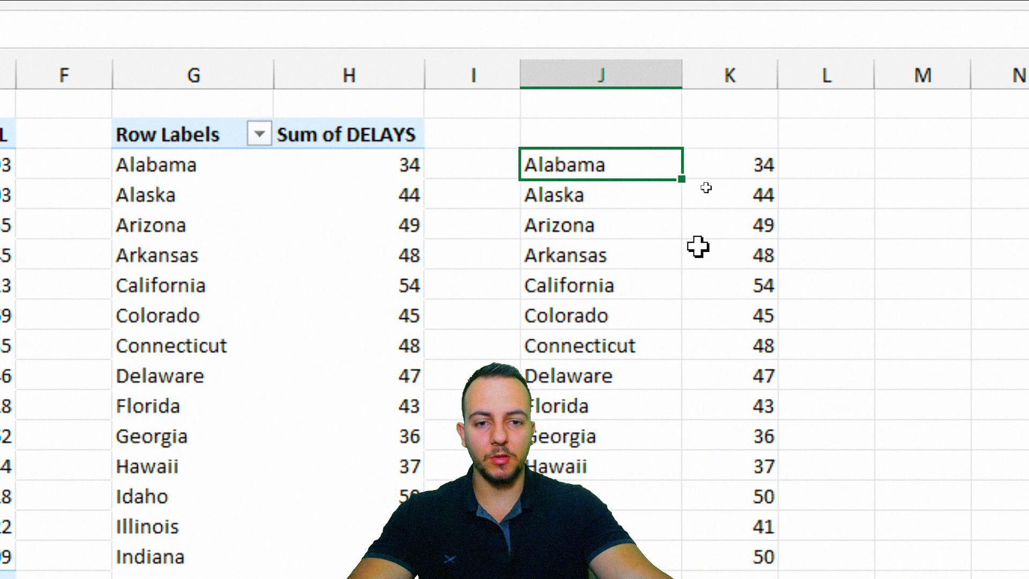
Step: Insert a Filled Map chart from the mirrored state and delay values in J3:K52 and move it off that range
{"action": "left_click_drag", "start_coordinate": [441, 80], "coordinate": [554, 78]}
{"action": "left_click", "coordinate": [497, 164]}
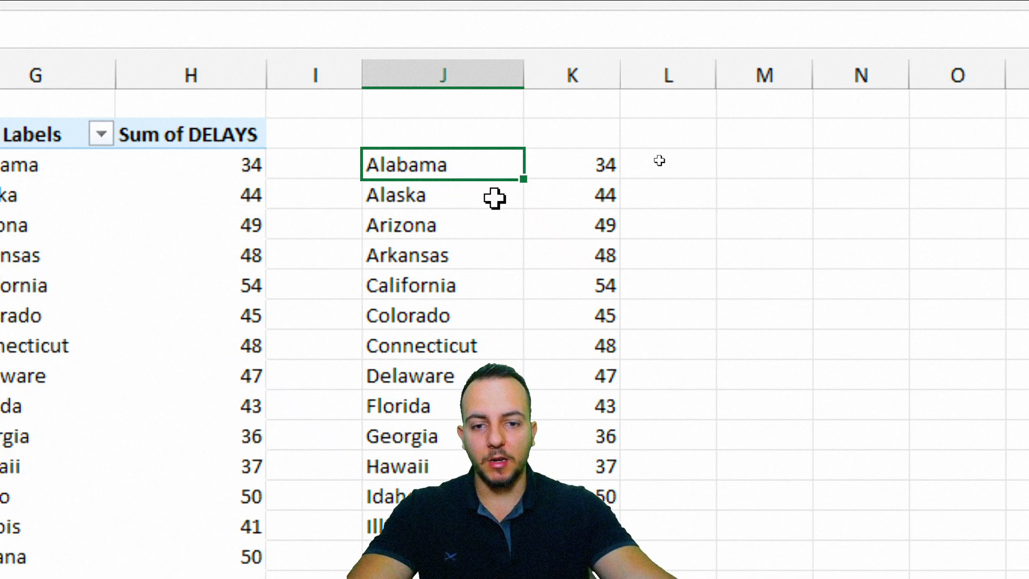
{"action": "left_click_drag", "start_coordinate": [449, 169], "coordinate": [589, 524]}
{"action": "scroll", "coordinate": [580, 356], "scroll_direction": "down", "scroll_amount": 11}
{"action": "left_click", "coordinate": [602, 201], "text": "shift"}
{"action": "left_click_drag", "start_coordinate": [603, 202], "coordinate": [602, 214]}
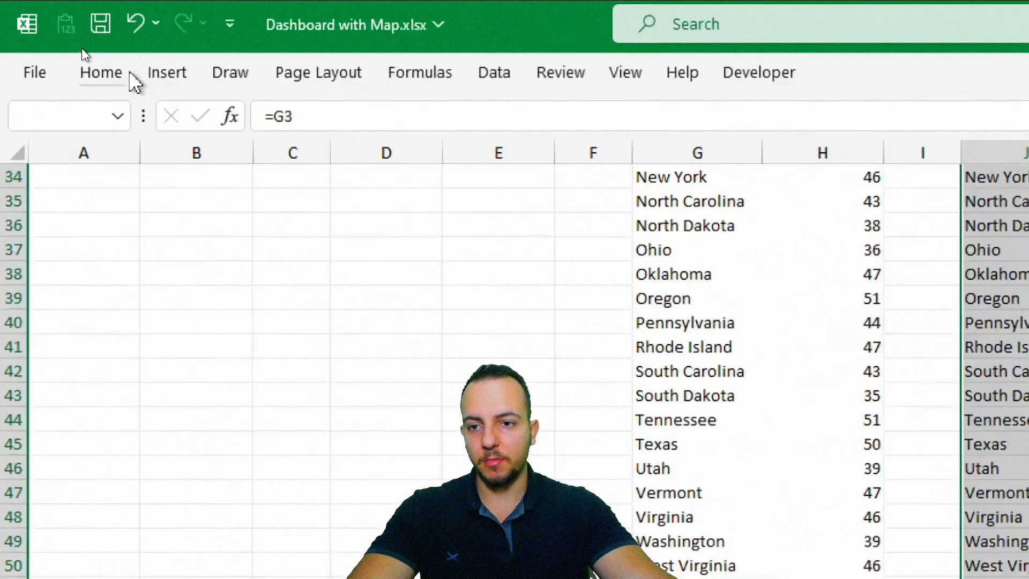
{"action": "left_click", "coordinate": [105, 46]}
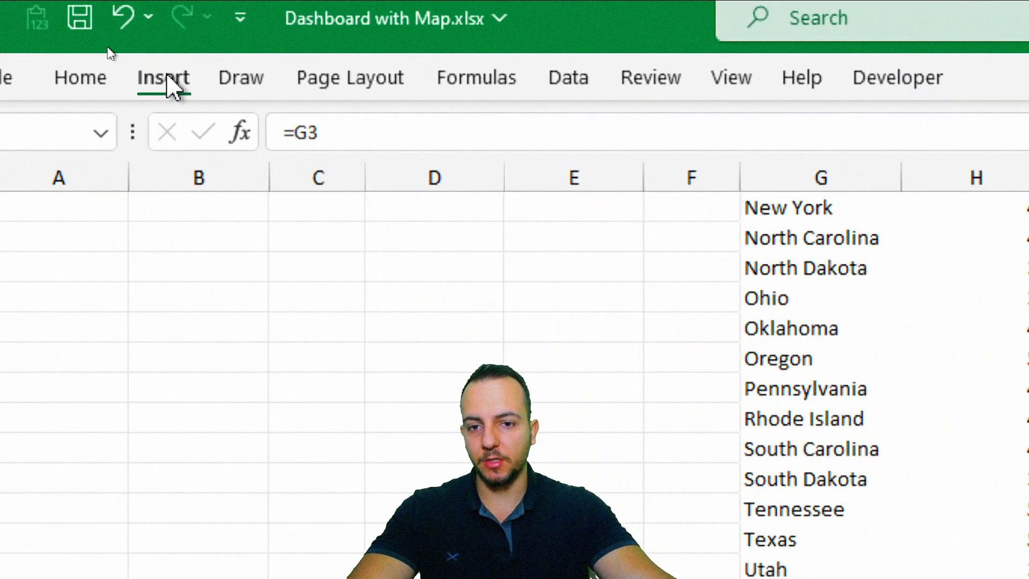
{"action": "left_click", "coordinate": [770, 200]}
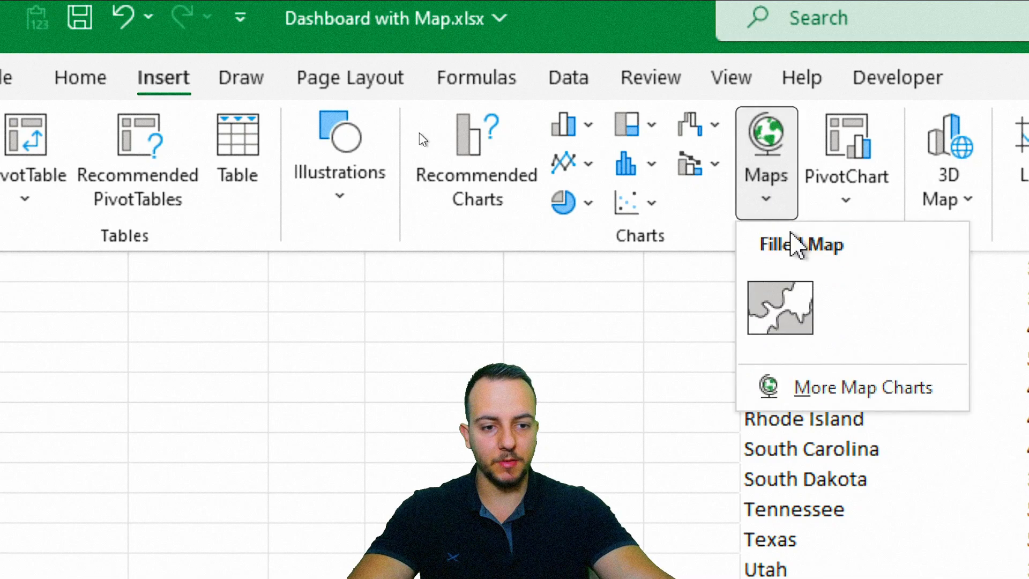
{"action": "left_click", "coordinate": [781, 308]}
{"action": "left_click_drag", "start_coordinate": [441, 219], "coordinate": [328, 138]}
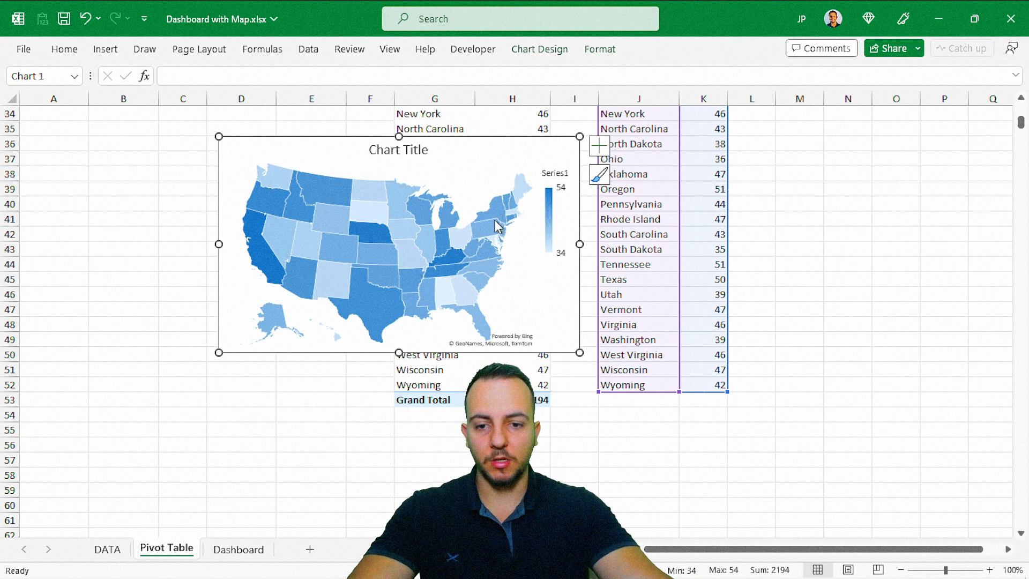
Step: Cut the filled map chart from the Pivot Table sheet and paste it at cell G6 of the Dashboard sheet
{"action": "right_click", "coordinate": [483, 141]}
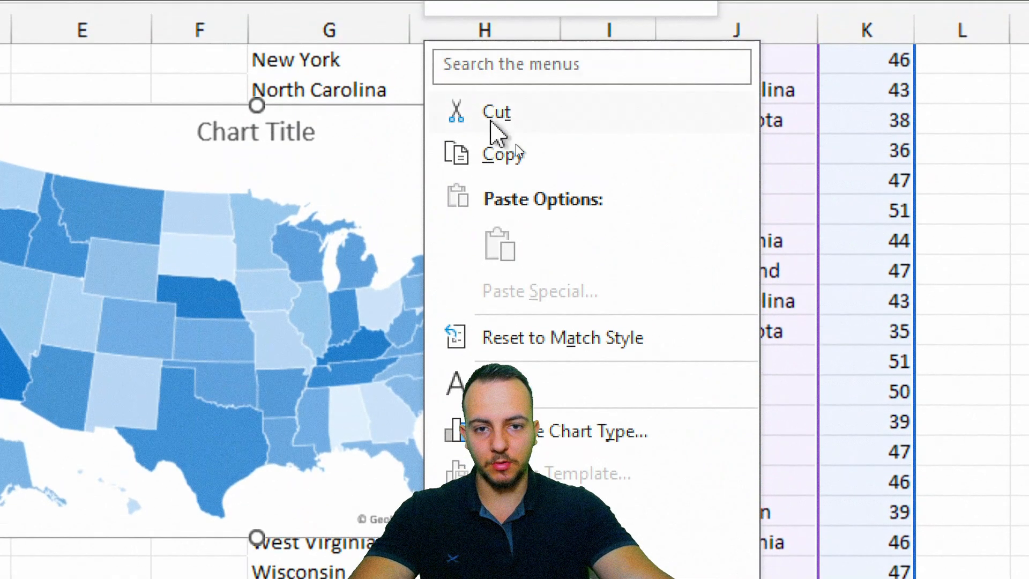
{"action": "left_click", "coordinate": [518, 141]}
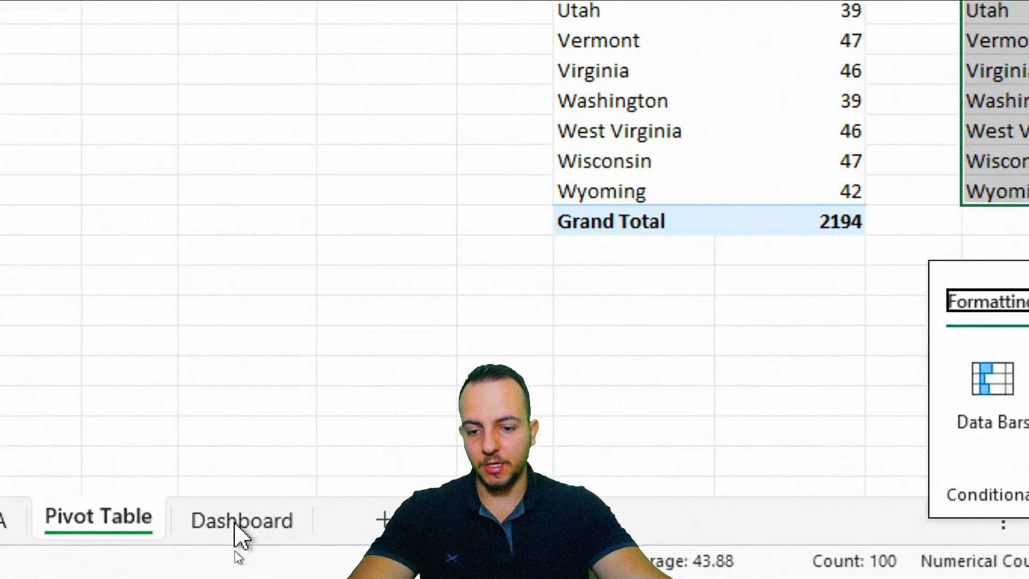
{"action": "left_click", "coordinate": [236, 550]}
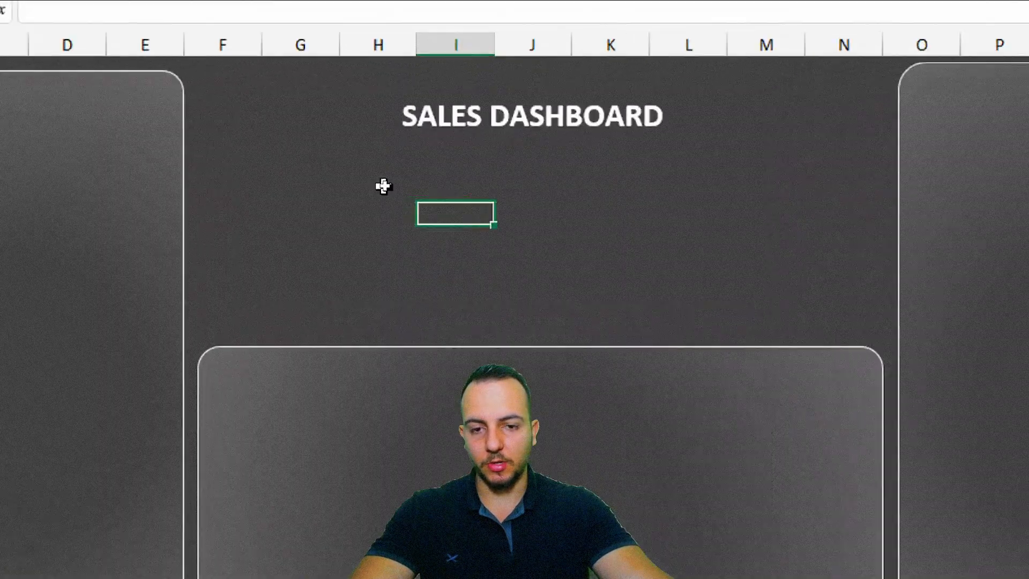
{"action": "left_click", "coordinate": [378, 192]}
{"action": "left_click", "coordinate": [311, 224]}
{"action": "right_click", "coordinate": [324, 192]}
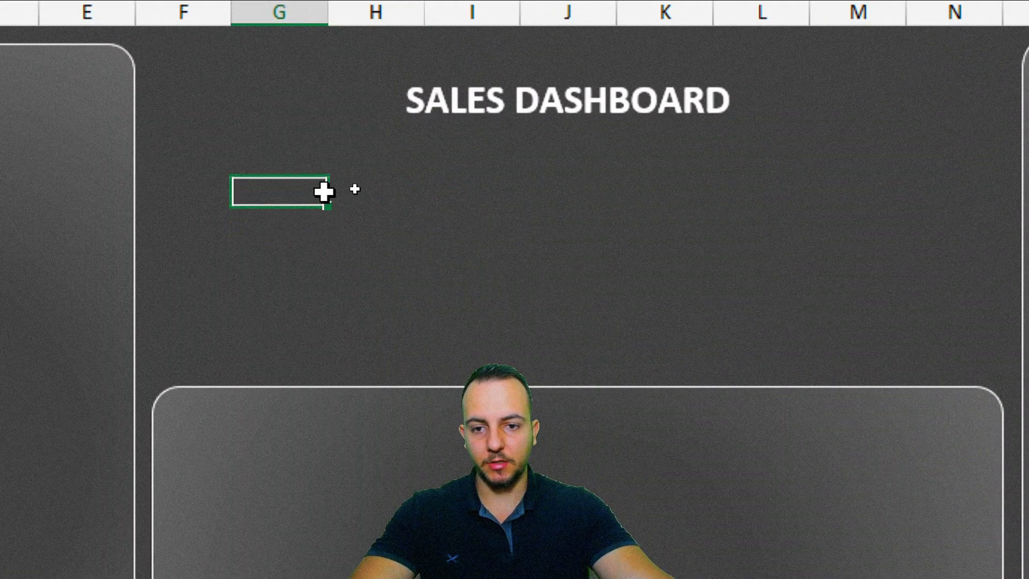
{"action": "left_click", "coordinate": [397, 224]}
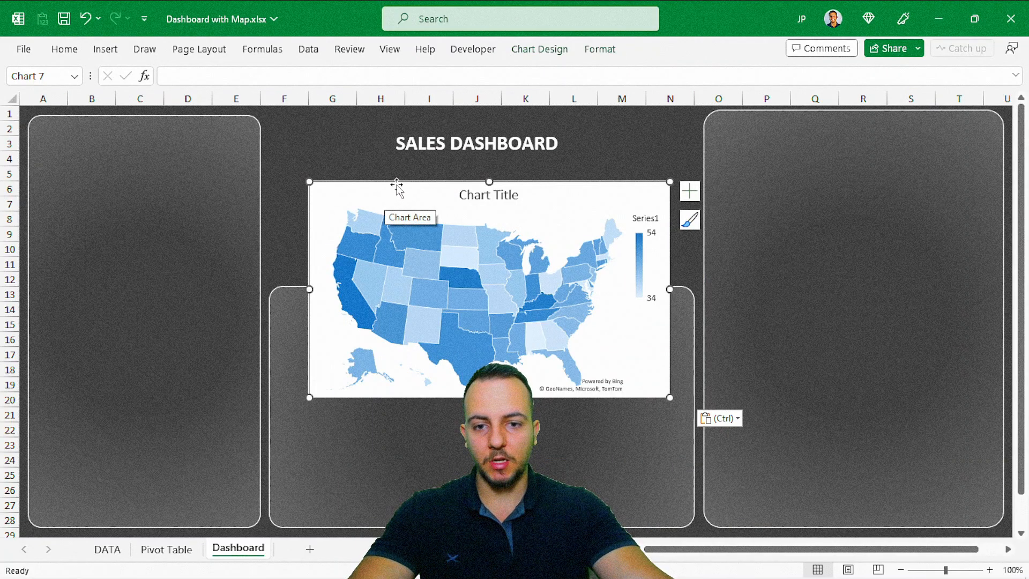
Step: Fit the map chart into the tall panel over columns A to E, and move it out over columns G to K
{"action": "left_click_drag", "start_coordinate": [396, 185], "coordinate": [215, 207]}
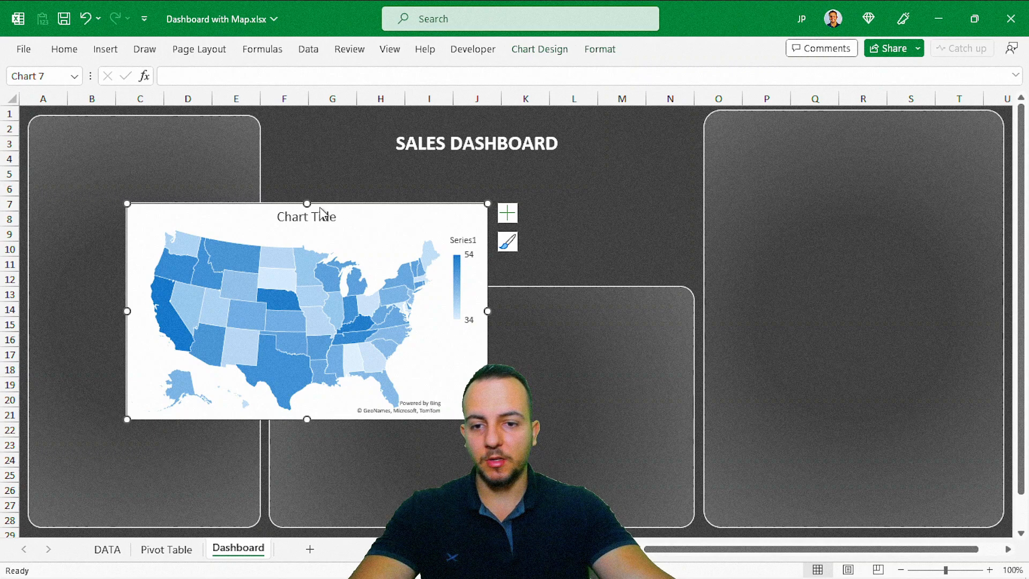
{"action": "left_click_drag", "start_coordinate": [335, 202], "coordinate": [239, 126]}
{"action": "left_click_drag", "start_coordinate": [392, 347], "coordinate": [257, 523]}
{"action": "key", "text": "Escape"}
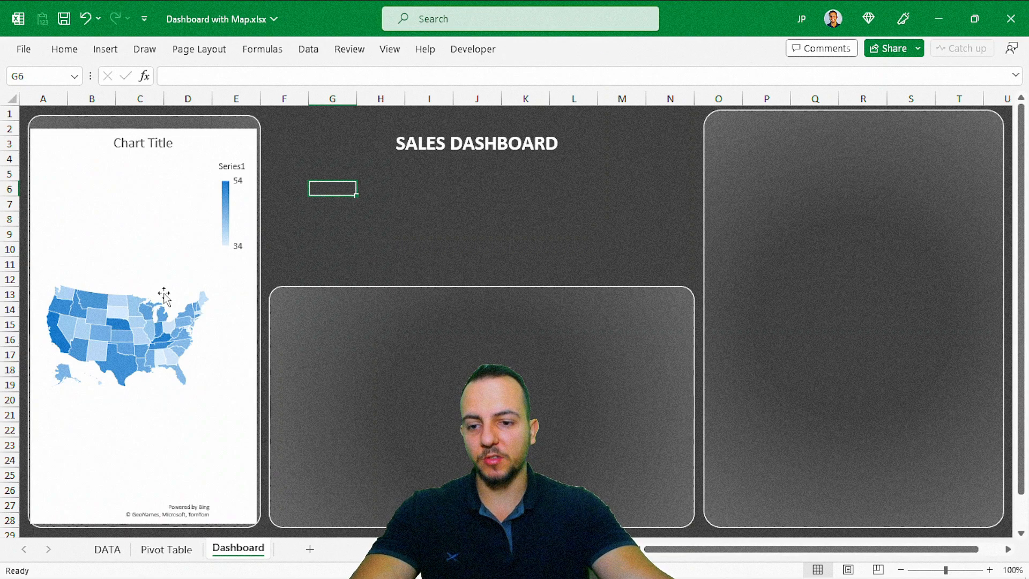
{"action": "left_click", "coordinate": [181, 207]}
{"action": "left_click_drag", "start_coordinate": [255, 222], "coordinate": [554, 221]}
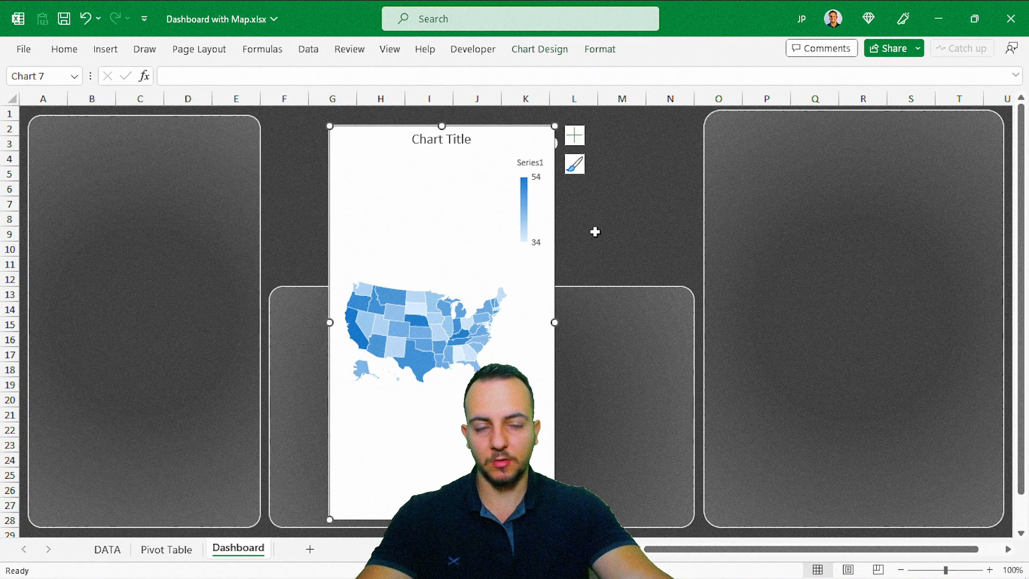
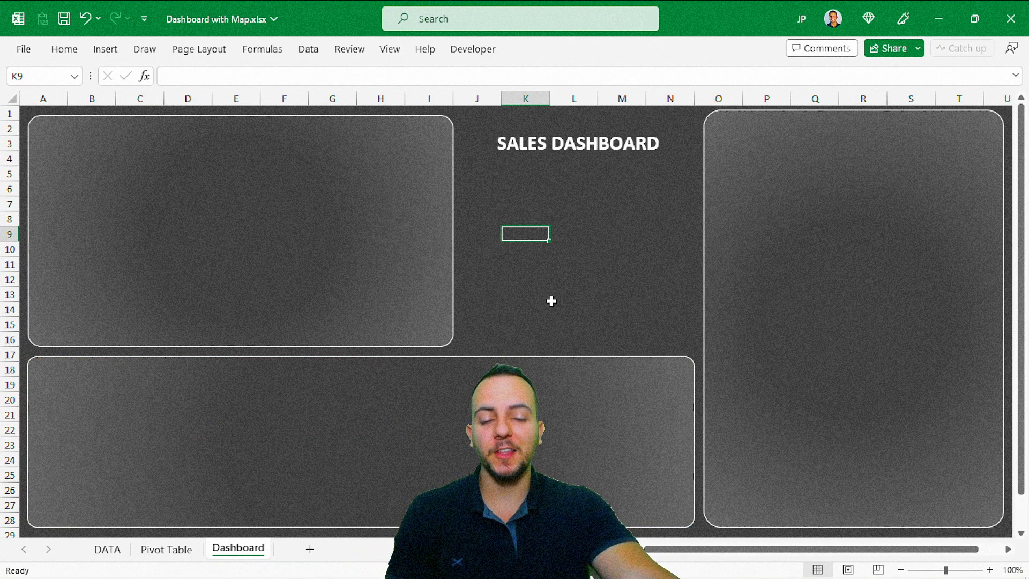
Step: Cut the tall map chart from the Pivot Table sheet and paste it at cell K7 of the Dashboard sheet
{"action": "left_click", "coordinate": [160, 547]}
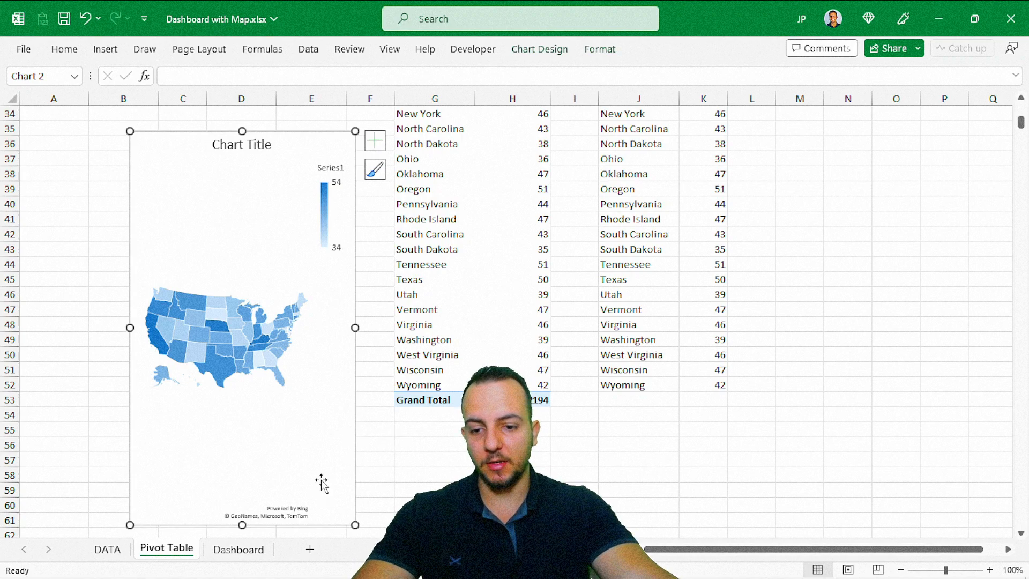
{"action": "right_click", "coordinate": [352, 354]}
{"action": "left_click", "coordinate": [433, 149]}
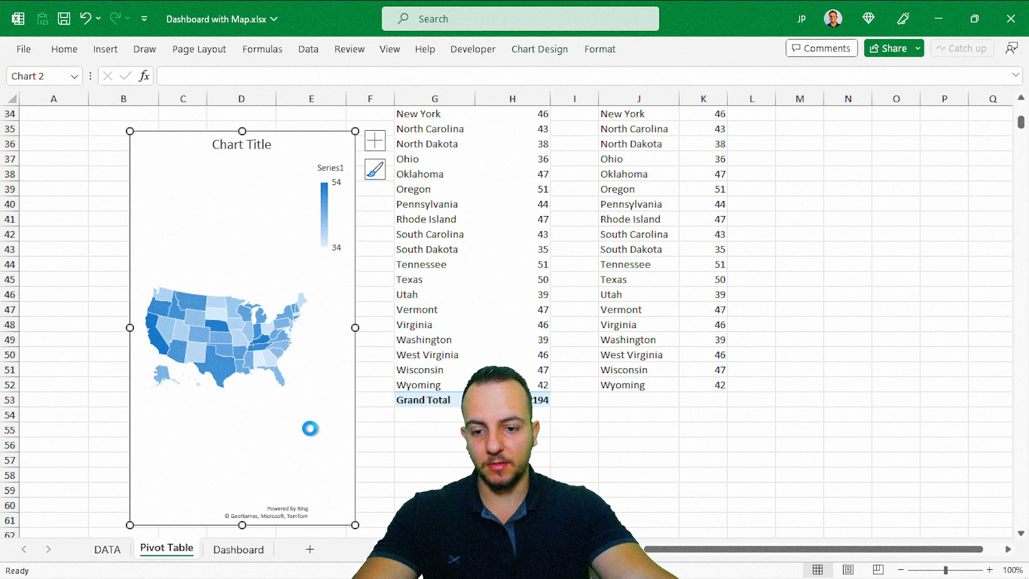
{"action": "left_click", "coordinate": [239, 549]}
{"action": "right_click", "coordinate": [543, 204]}
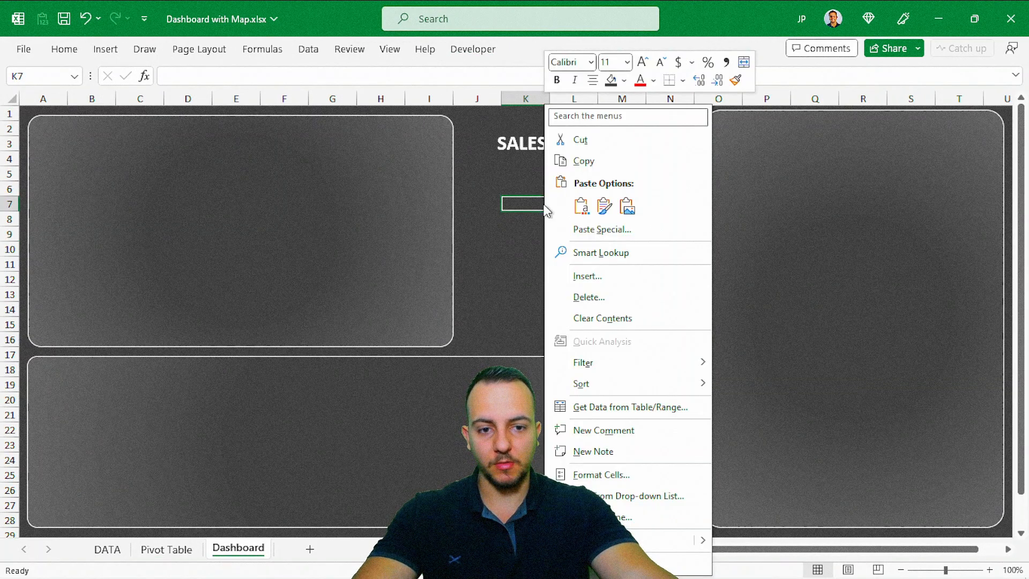
{"action": "left_click", "coordinate": [578, 213]}
Step: Move and resize the map chart to cover the wide panel spanning columns A to I and rows 1 to 16
{"action": "left_click_drag", "start_coordinate": [565, 205], "coordinate": [93, 124]}
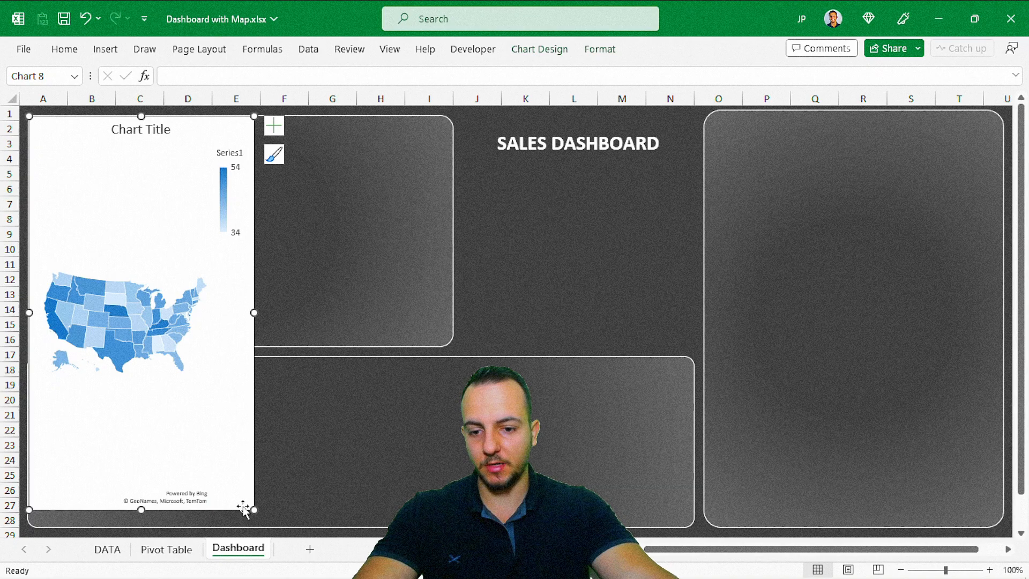
{"action": "left_click_drag", "start_coordinate": [251, 508], "coordinate": [454, 347]}
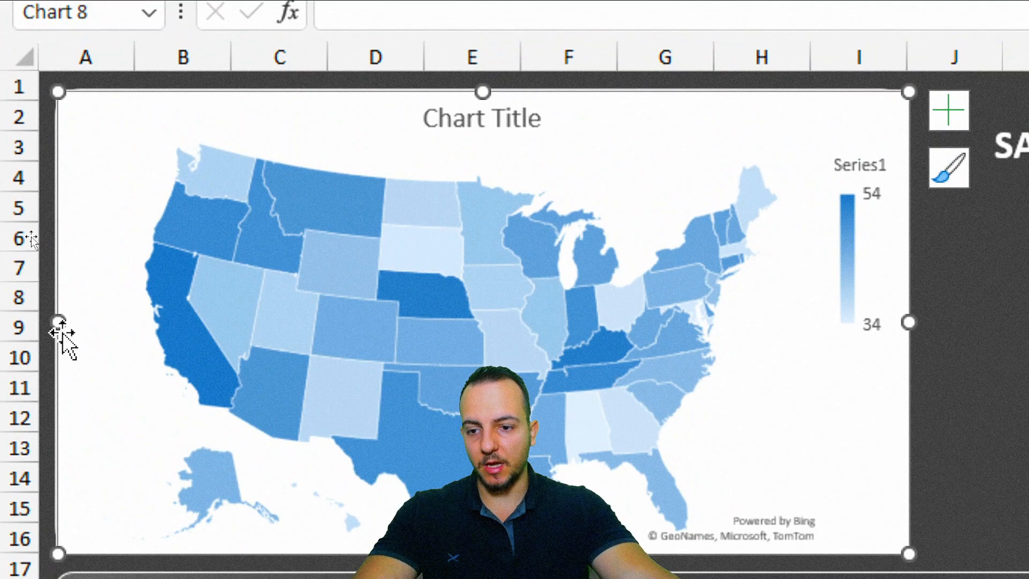
{"action": "left_click_drag", "start_coordinate": [58, 285], "coordinate": [56, 286]}
{"action": "left_click_drag", "start_coordinate": [56, 322], "coordinate": [57, 322]}
Step: Delete the chart title and the legend from the map chart
{"action": "left_click", "coordinate": [512, 119]}
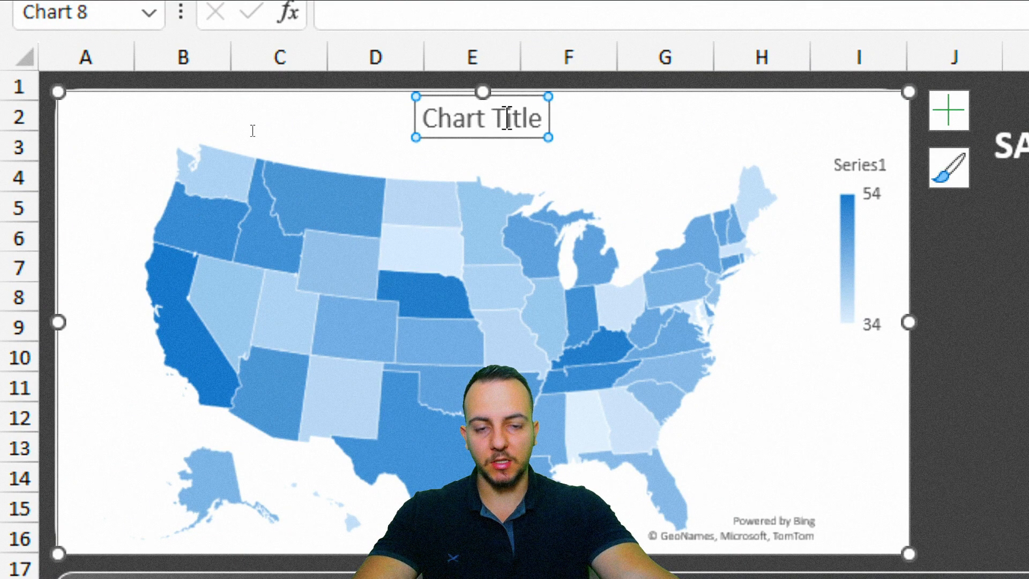
{"action": "key", "text": "Delete"}
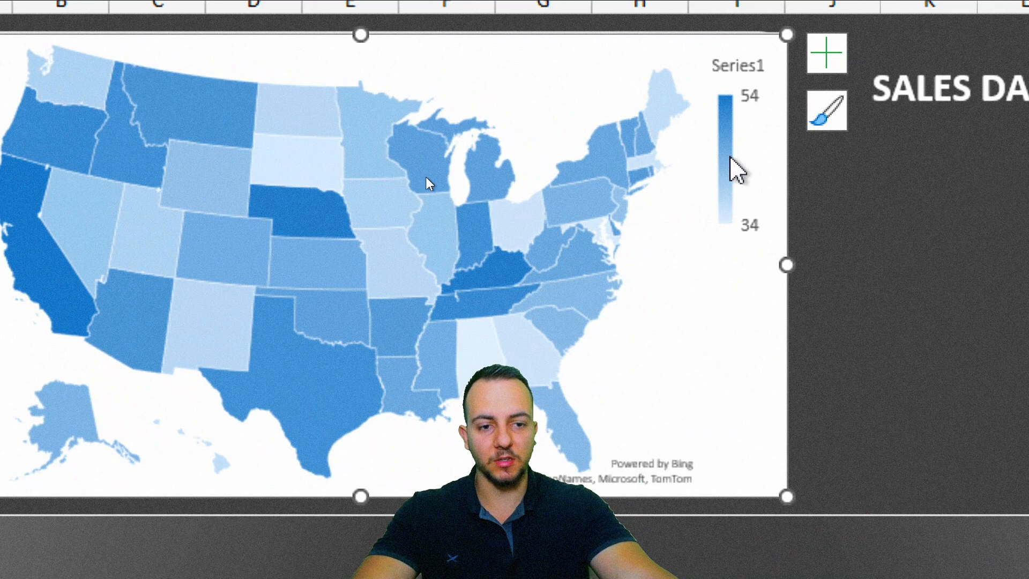
{"action": "left_click", "coordinate": [768, 168]}
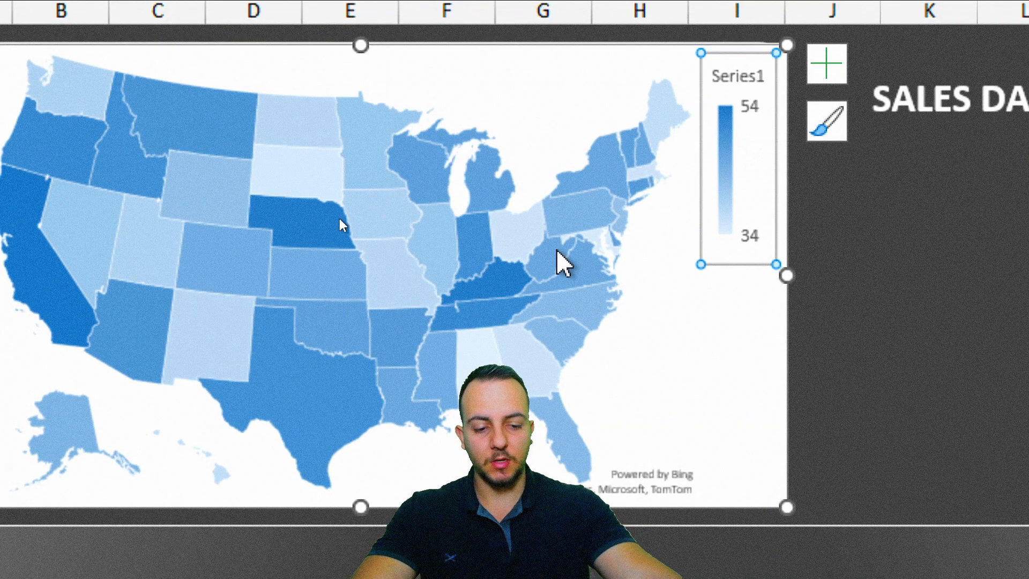
{"action": "mouse_move", "coordinate": [557, 252]}
{"action": "key", "text": "Delete"}
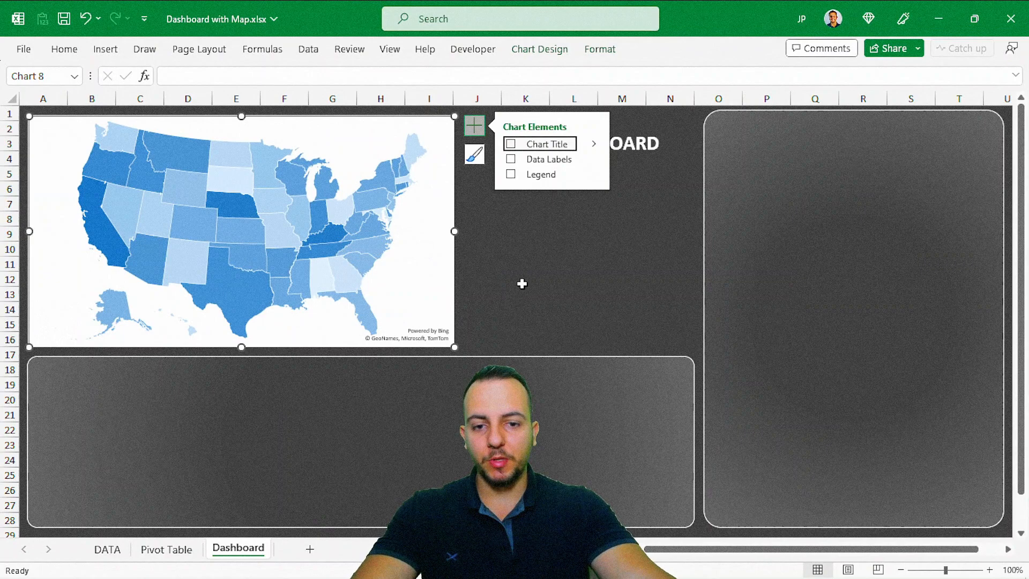
{"action": "left_click", "coordinate": [923, 378]}
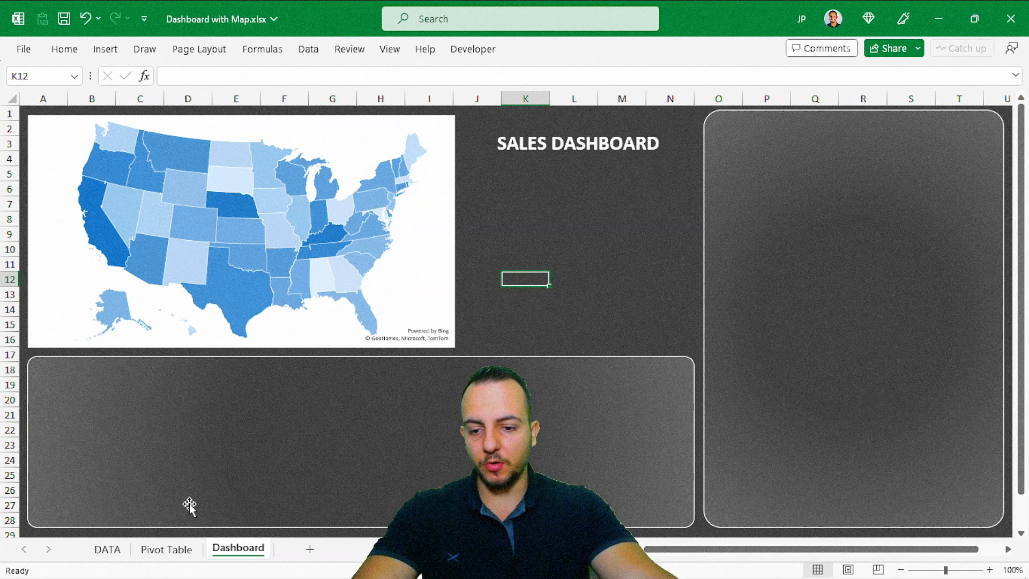
Step: Insert a 2-D clustered bar chart from the Pivot Table sheet's PivotTable of total sales by customer
{"action": "left_click", "coordinate": [179, 549]}
{"action": "scroll", "coordinate": [306, 300], "scroll_direction": "up", "scroll_amount": 12}
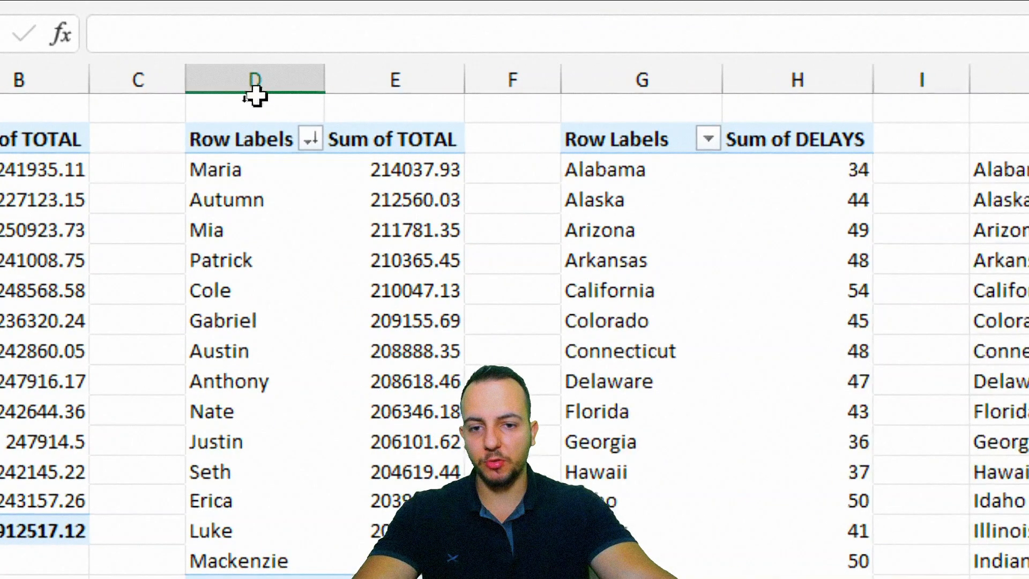
{"action": "left_click_drag", "start_coordinate": [240, 101], "coordinate": [314, 98]}
{"action": "left_click", "coordinate": [235, 159]}
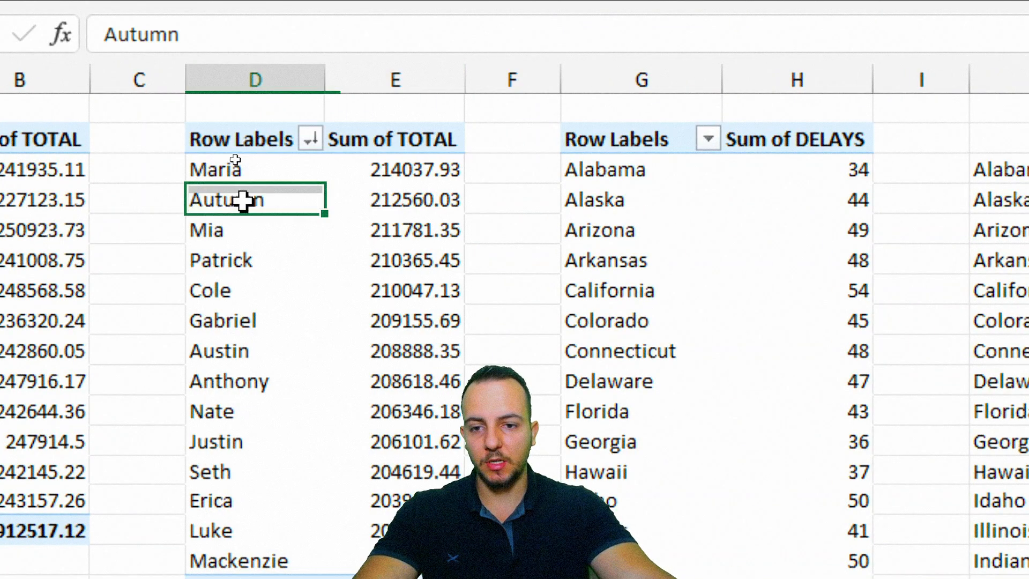
{"action": "left_click", "coordinate": [395, 276]}
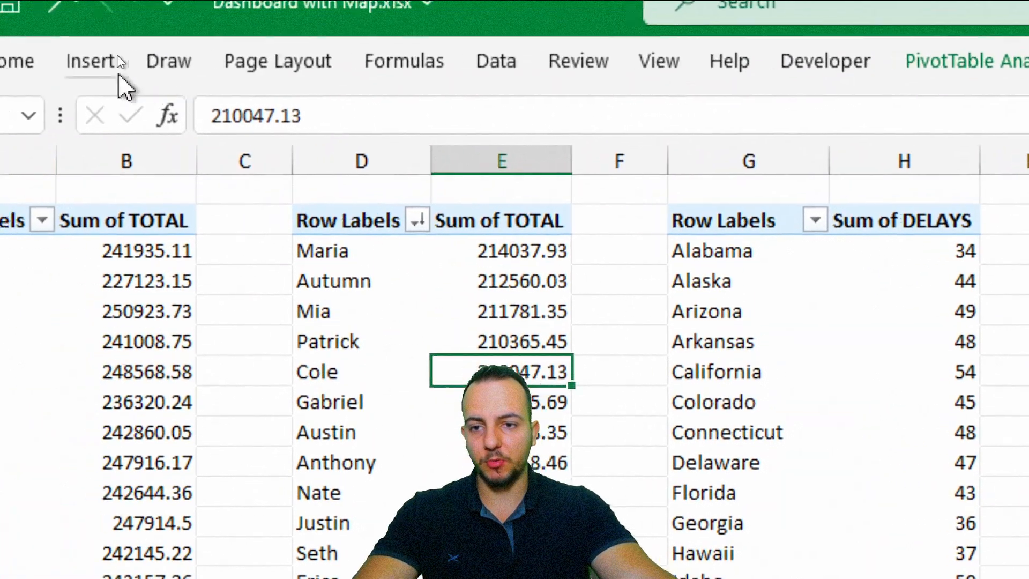
{"action": "left_click", "coordinate": [114, 59]}
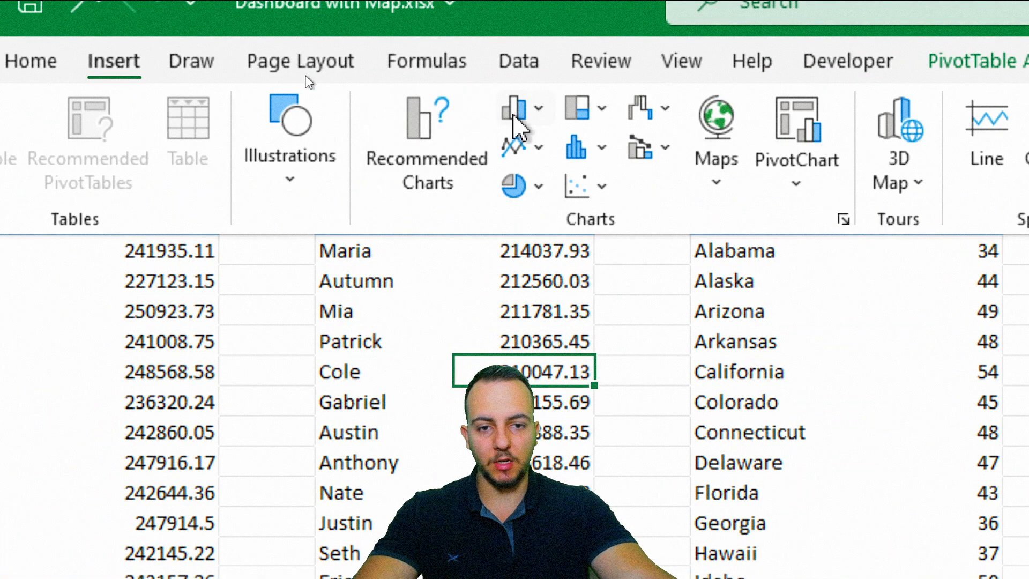
{"action": "left_click", "coordinate": [513, 113]}
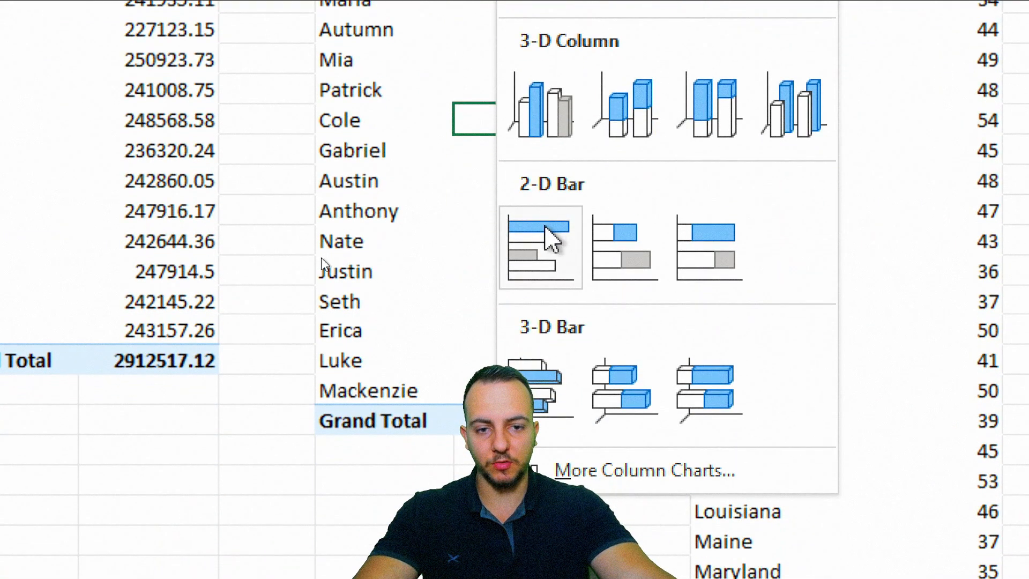
{"action": "left_click", "coordinate": [544, 225]}
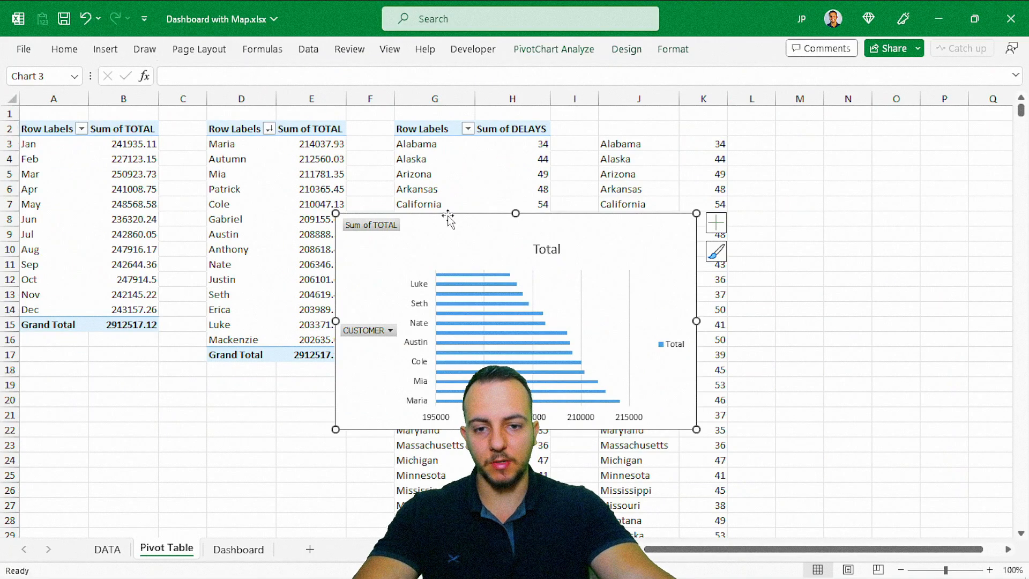
Step: Cut the customer bar chart from the Pivot Table sheet and paste it at cell K8 of the Dashboard sheet
{"action": "right_click", "coordinate": [448, 219]}
{"action": "left_click", "coordinate": [513, 126]}
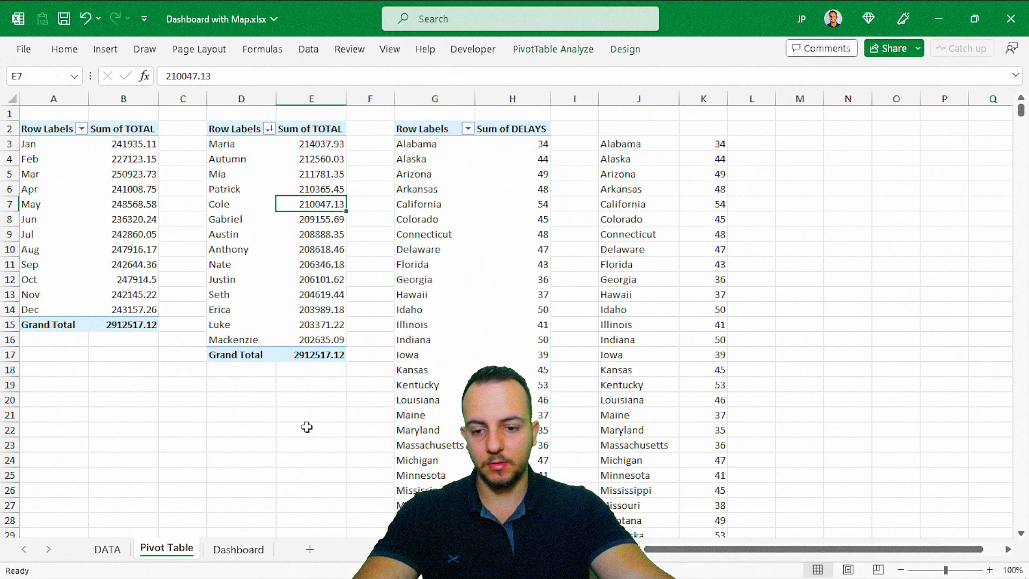
{"action": "left_click", "coordinate": [254, 556]}
{"action": "left_click", "coordinate": [539, 214]}
{"action": "right_click", "coordinate": [539, 215]}
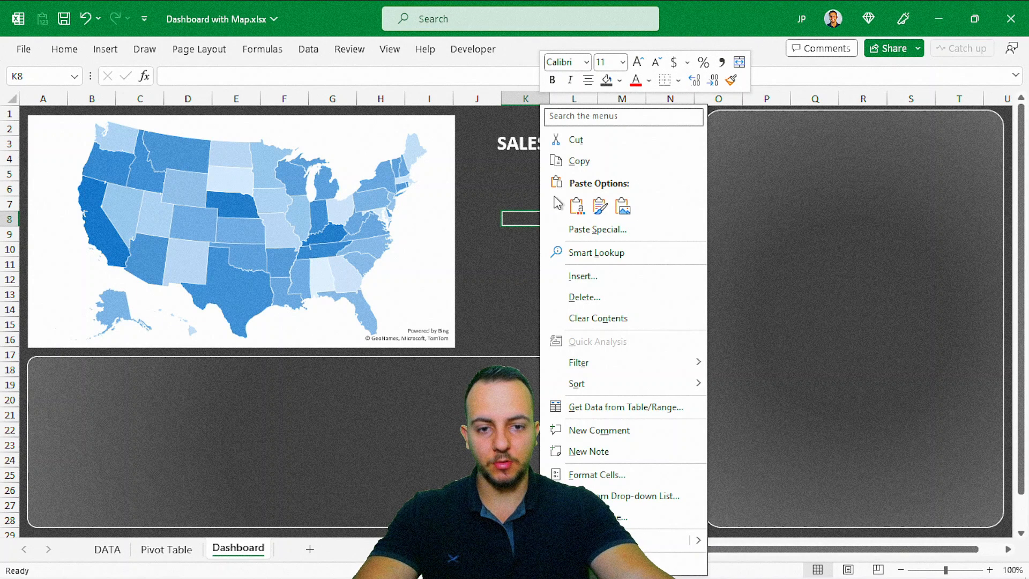
{"action": "left_click", "coordinate": [574, 207]}
Step: Move and resize the customer bar chart to cover the tall panel spanning columns O to T and rows 1 to 28
{"action": "left_click_drag", "start_coordinate": [592, 213], "coordinate": [732, 111]}
{"action": "left_click_drag", "start_coordinate": [644, 215], "coordinate": [704, 217]}
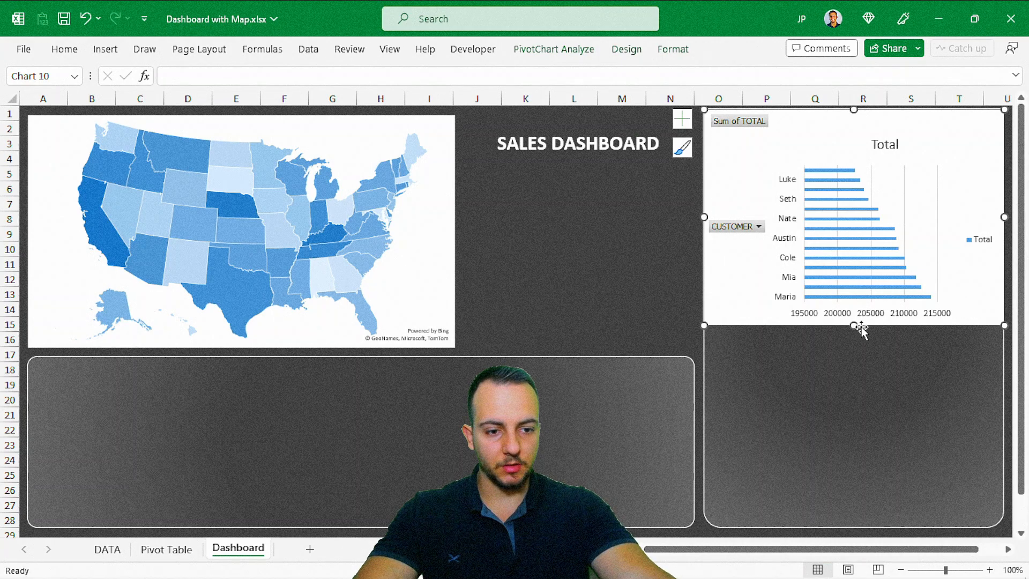
{"action": "left_click_drag", "start_coordinate": [856, 325], "coordinate": [858, 529]}
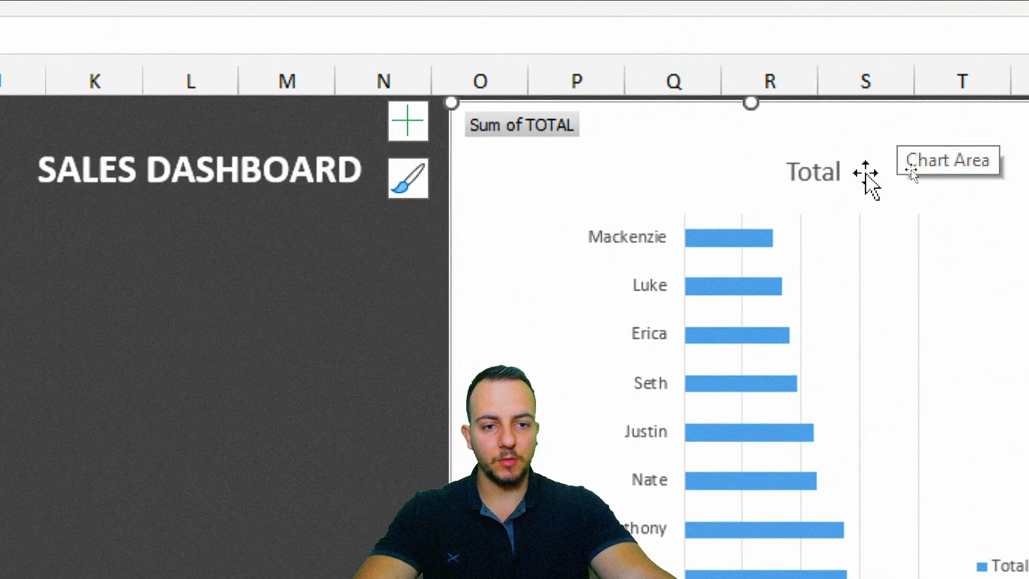
Step: Hide all field buttons on the customer bar chart
{"action": "left_click", "coordinate": [682, 118]}
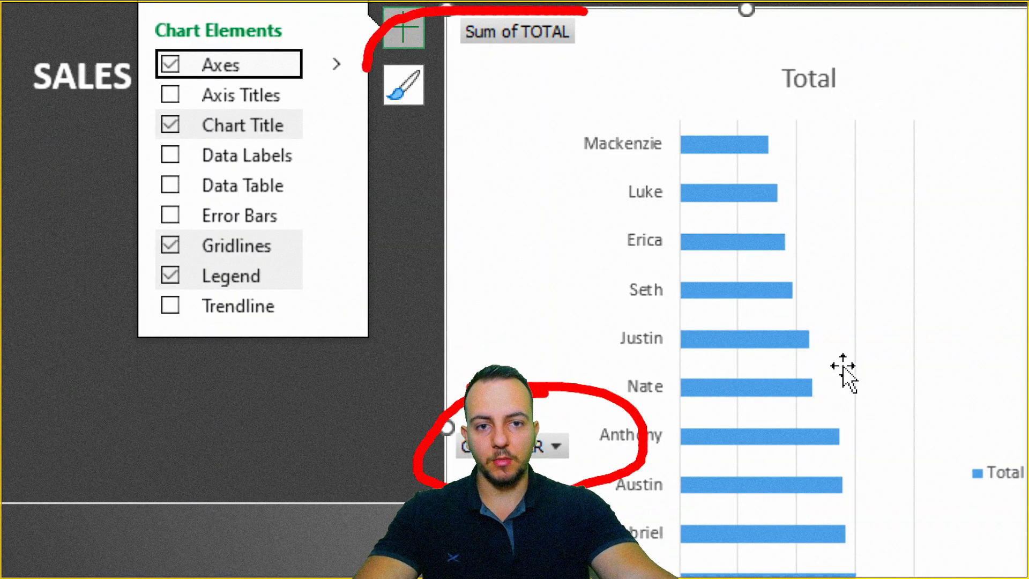
{"action": "key", "text": "Escape"}
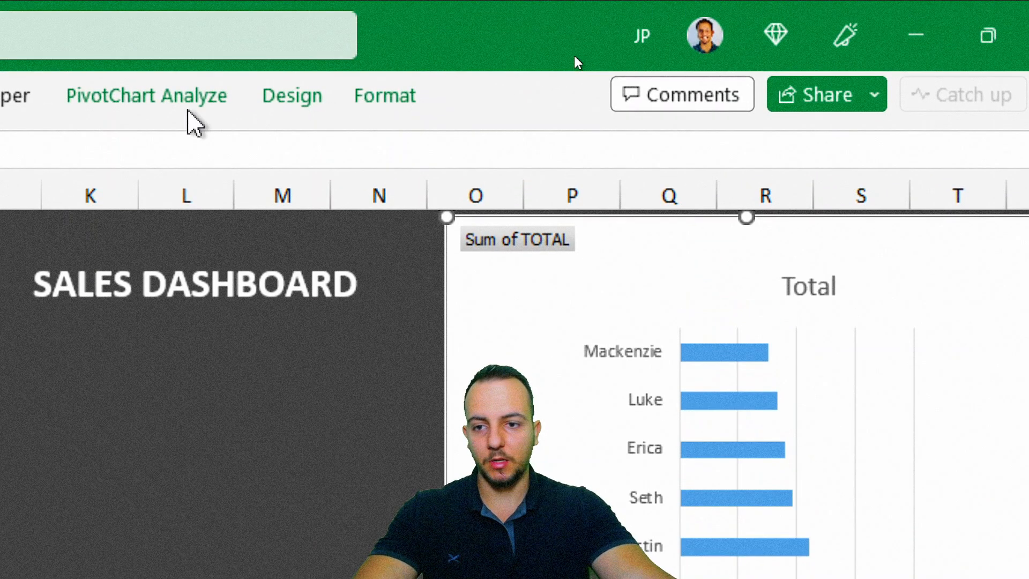
{"action": "left_click", "coordinate": [189, 110]}
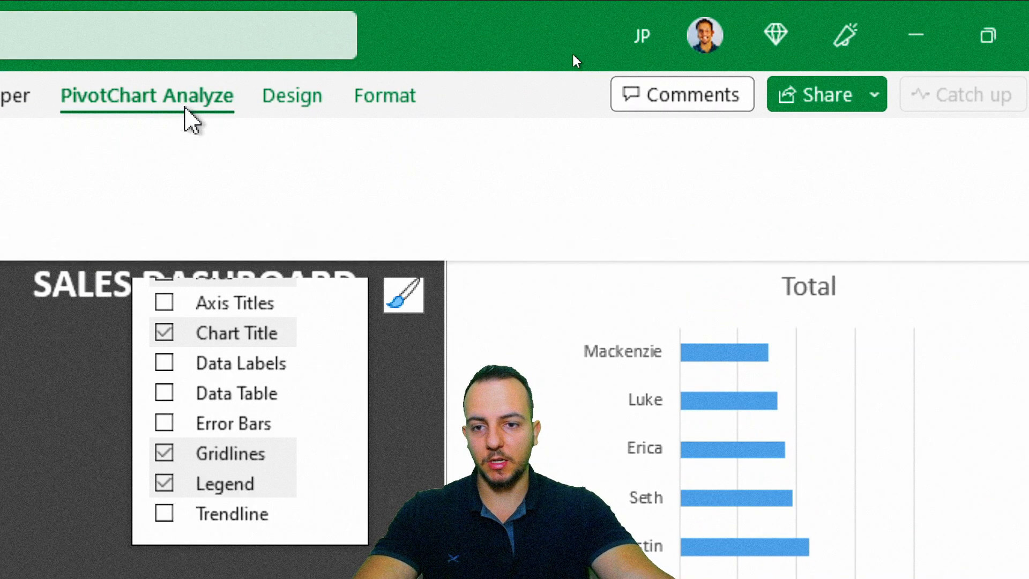
{"action": "left_click", "coordinate": [676, 219]}
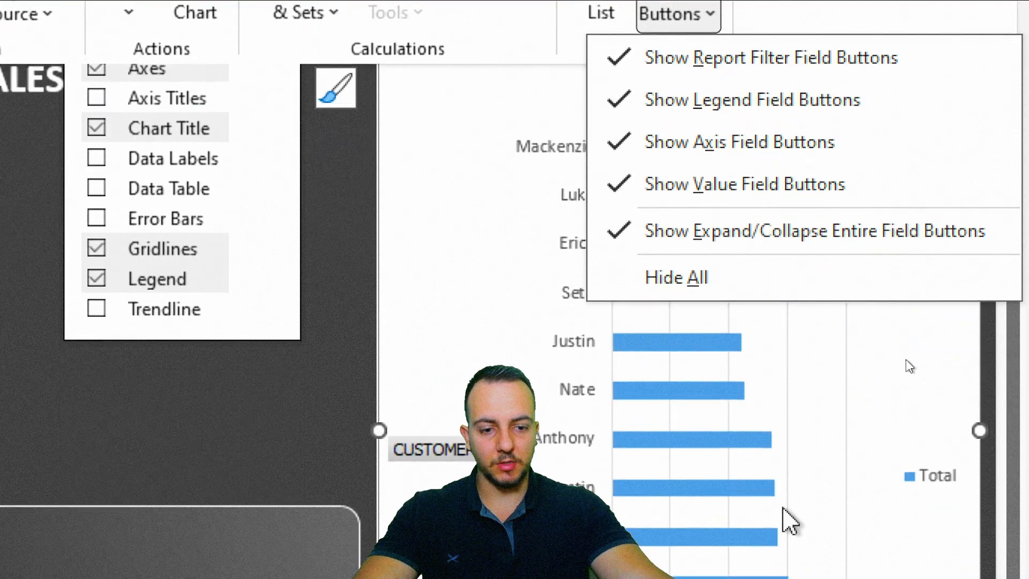
{"action": "left_click", "coordinate": [760, 278]}
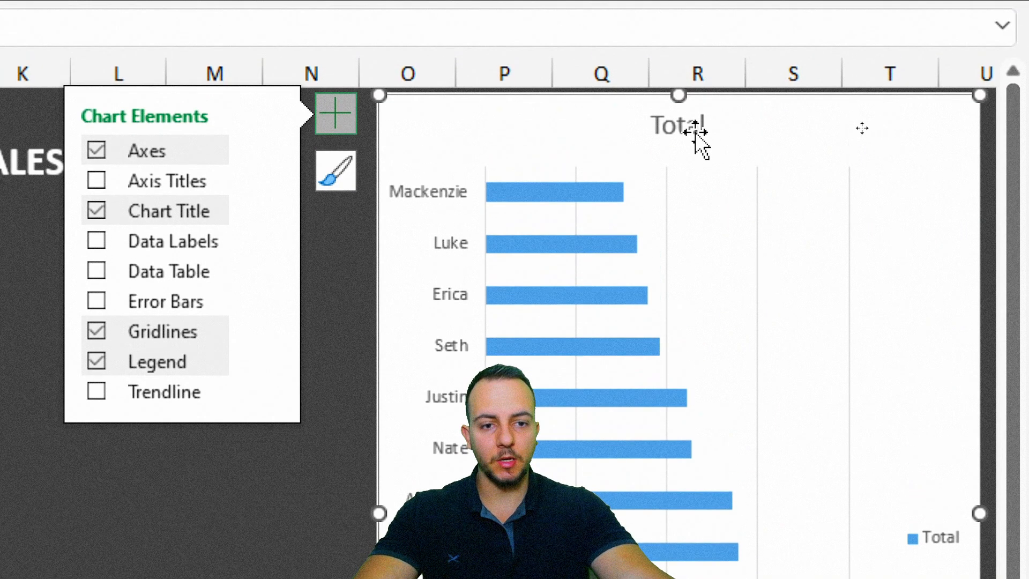
Step: Delete the chart title, legend, gridlines and horizontal value axis from the customer bar chart
{"action": "left_click", "coordinate": [696, 133]}
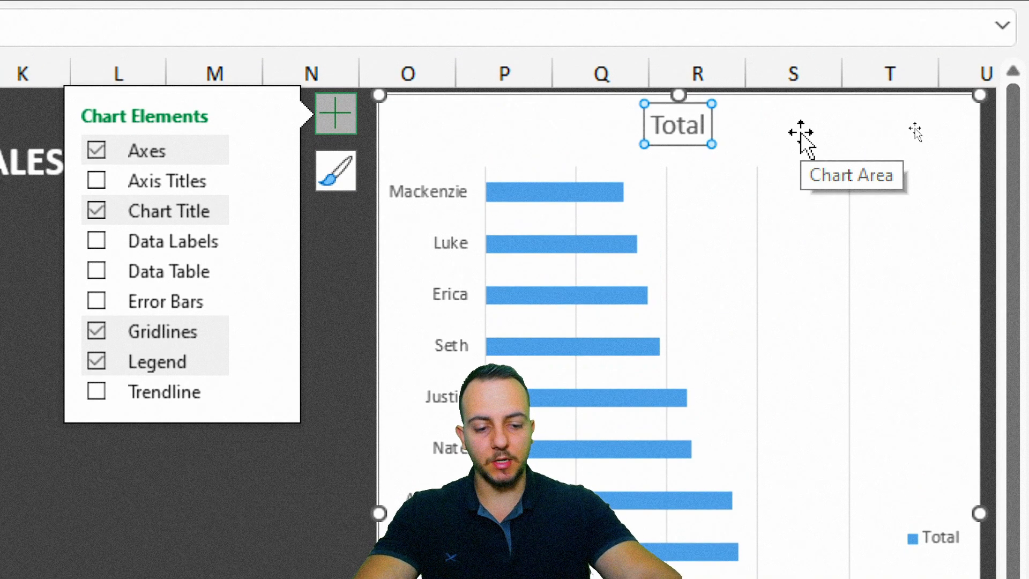
{"action": "key", "text": "Delete"}
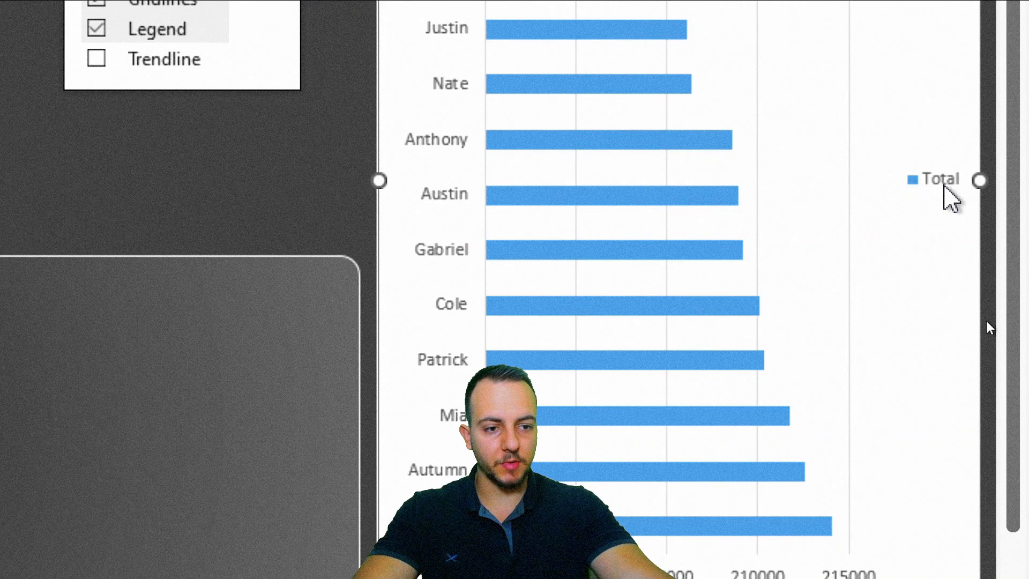
{"action": "left_click", "coordinate": [944, 350]}
{"action": "key", "text": "Delete"}
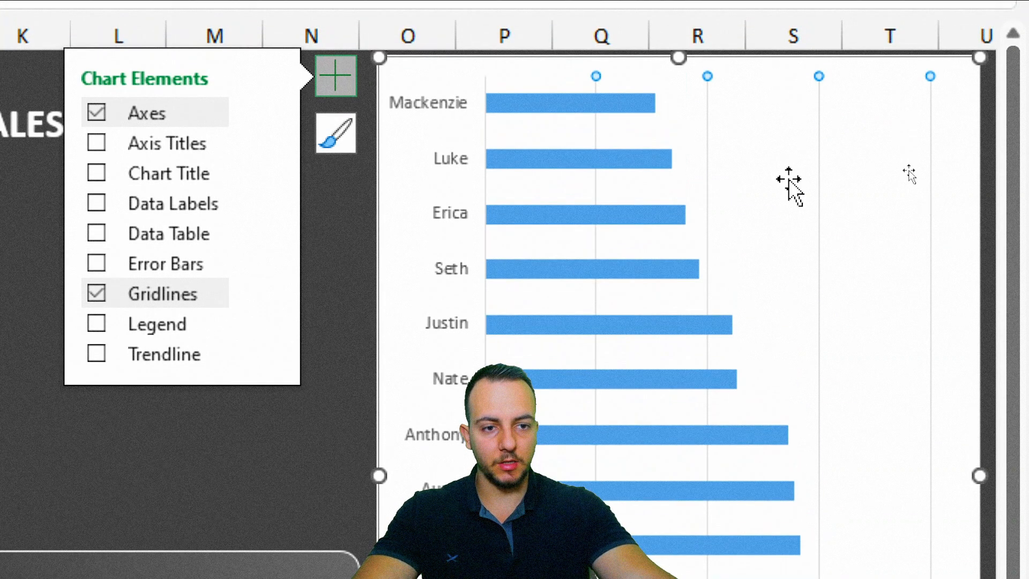
{"action": "key", "text": "Delete"}
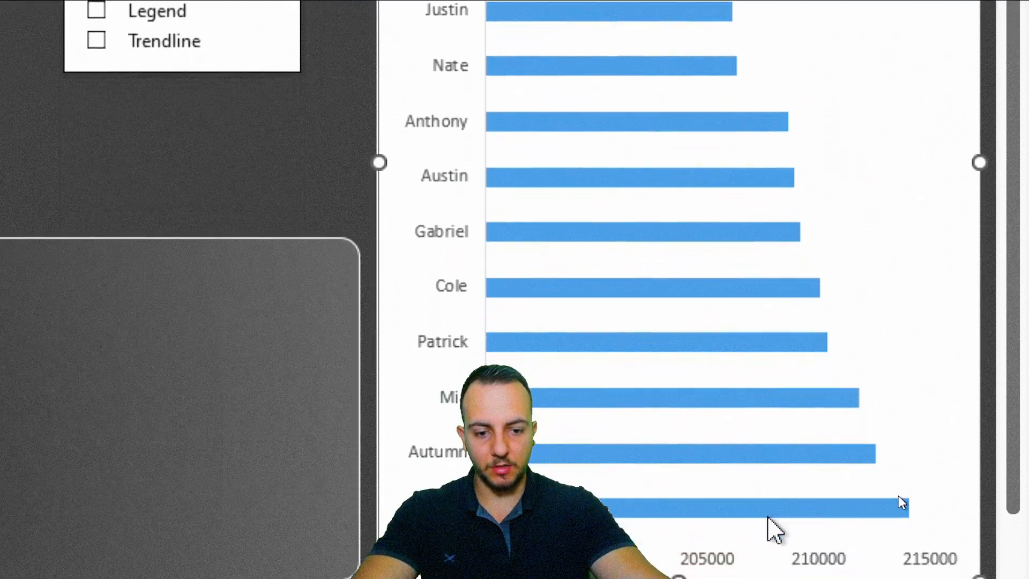
{"action": "left_click", "coordinate": [715, 501]}
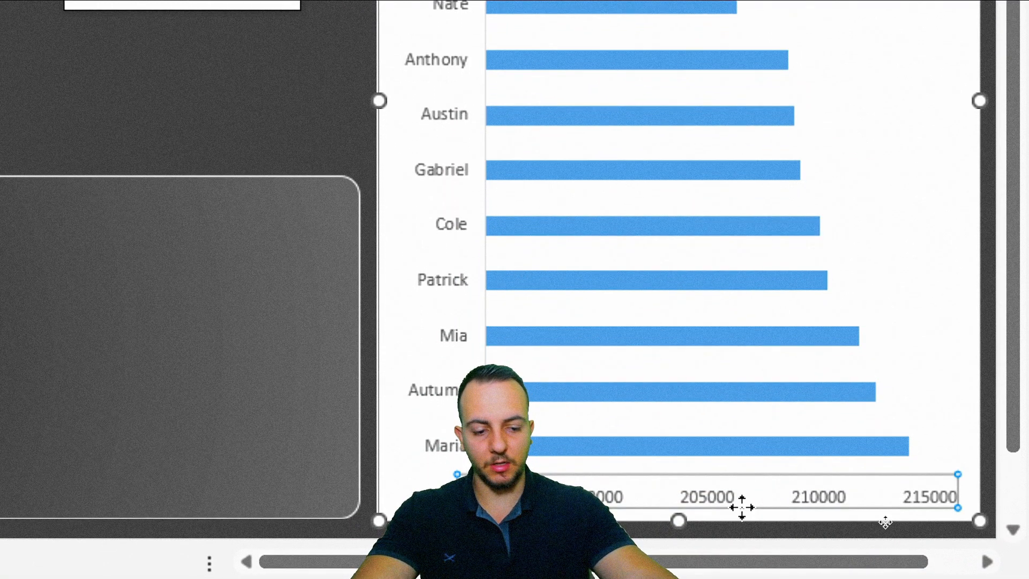
{"action": "key", "text": "Delete"}
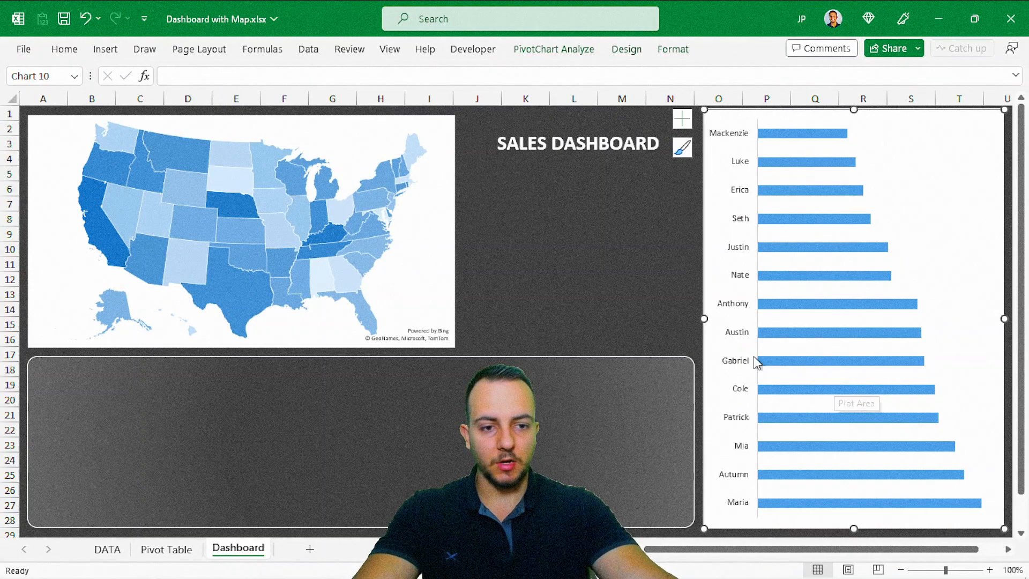
{"action": "key", "text": "Escape"}
{"action": "key", "text": "ctrl+2"}
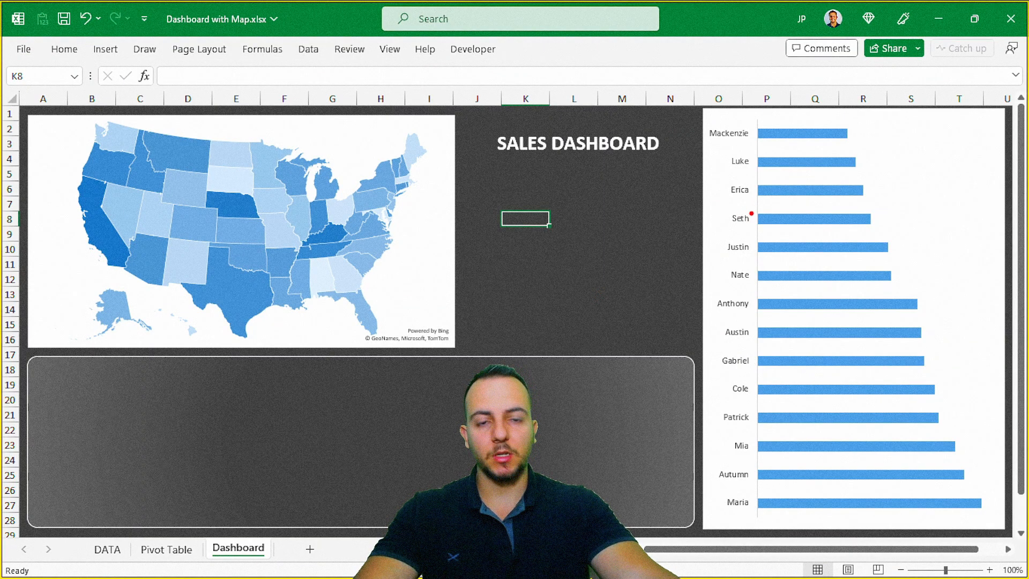
{"action": "left_click_drag", "start_coordinate": [697, 116], "coordinate": [879, 153]}
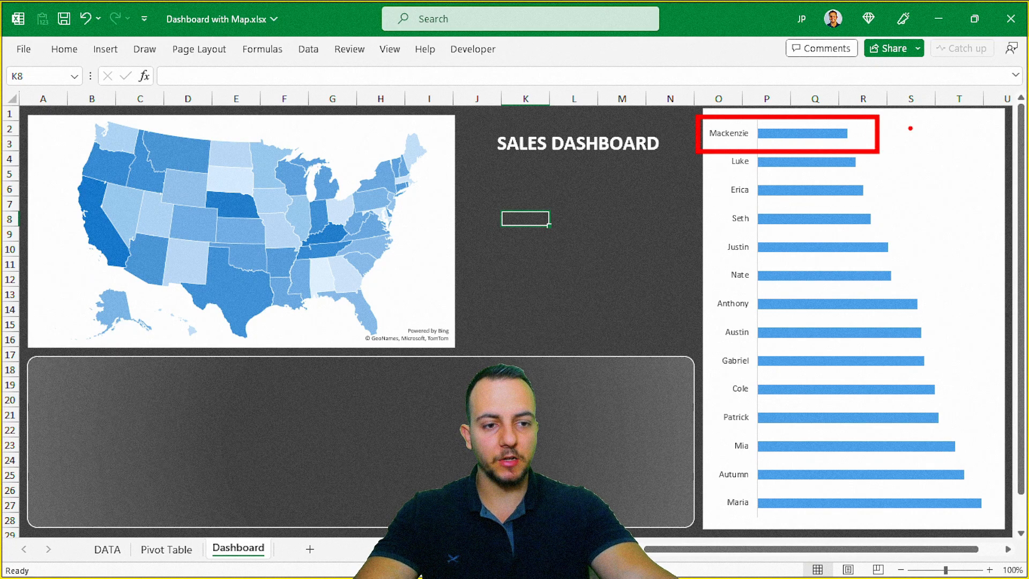
{"action": "left_click_drag", "start_coordinate": [940, 342], "coordinate": [902, 184]}
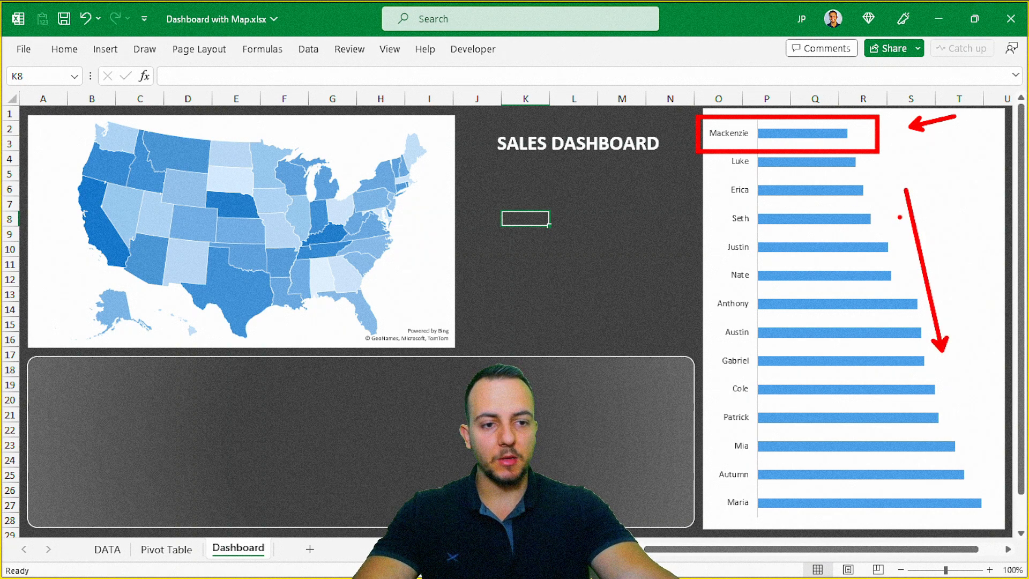
{"action": "key", "text": "ctrl+z"}
{"action": "key", "text": "ctrl+z"}
{"action": "key", "text": "ctrl+z"}
{"action": "left_click_drag", "start_coordinate": [693, 110], "coordinate": [893, 149]}
{"action": "left_click_drag", "start_coordinate": [935, 300], "coordinate": [903, 149]}
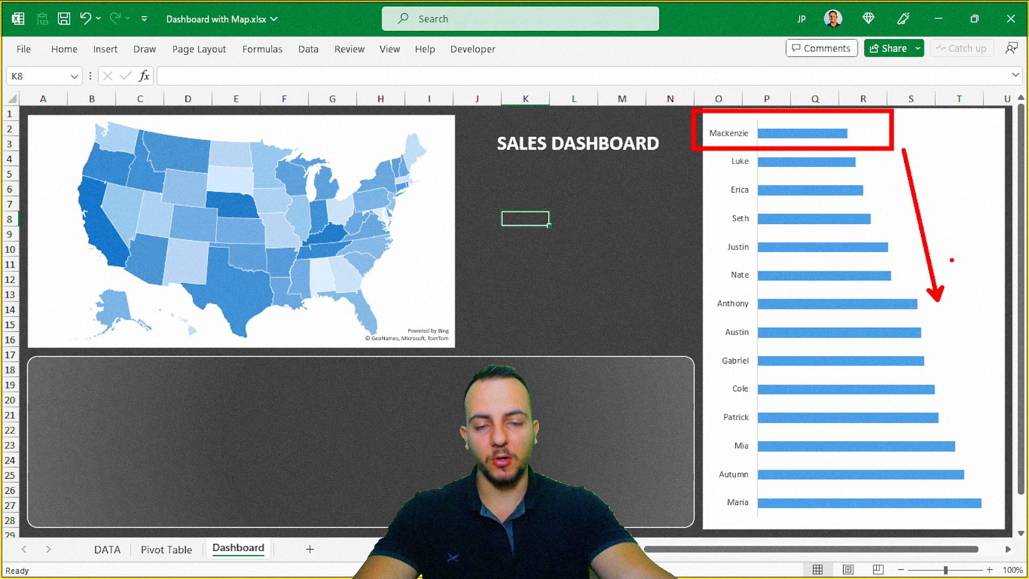
{"action": "key", "text": "Escape"}
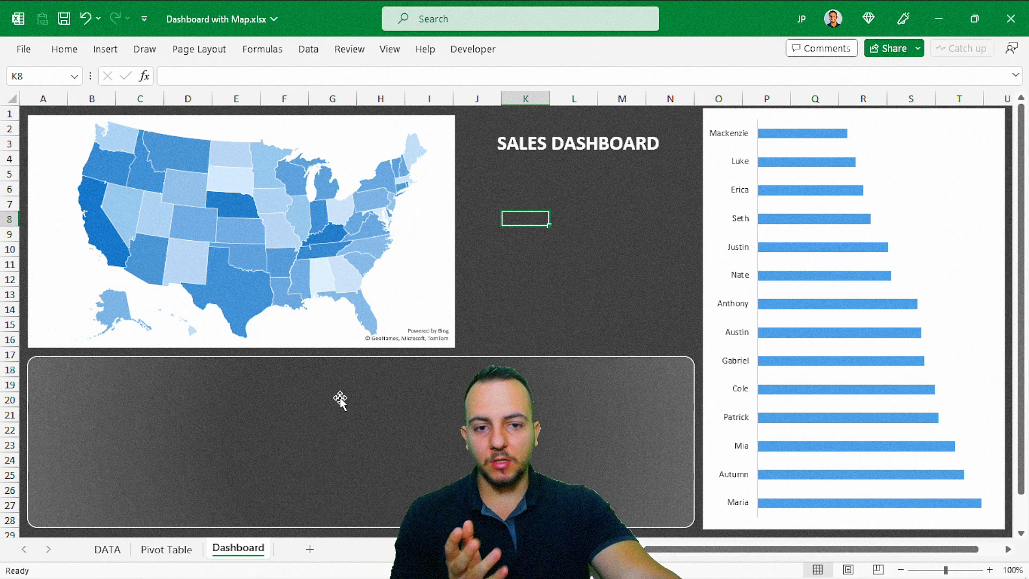
Step: Insert a 2-D clustered column chart from the Pivot Table sheet's PivotTable of total sales by month
{"action": "left_click", "coordinate": [163, 549]}
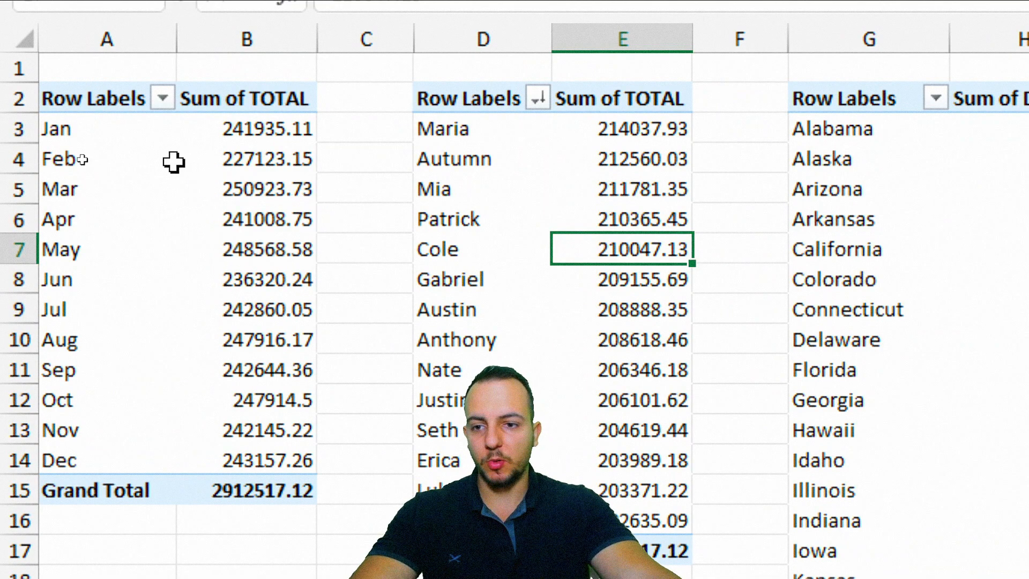
{"action": "left_click", "coordinate": [110, 131]}
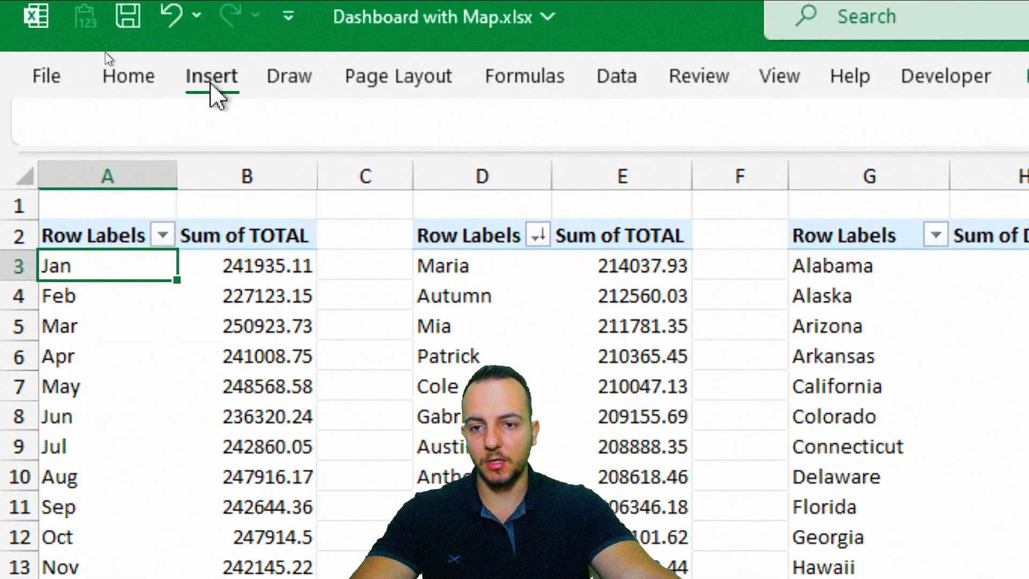
{"action": "left_click", "coordinate": [212, 78]}
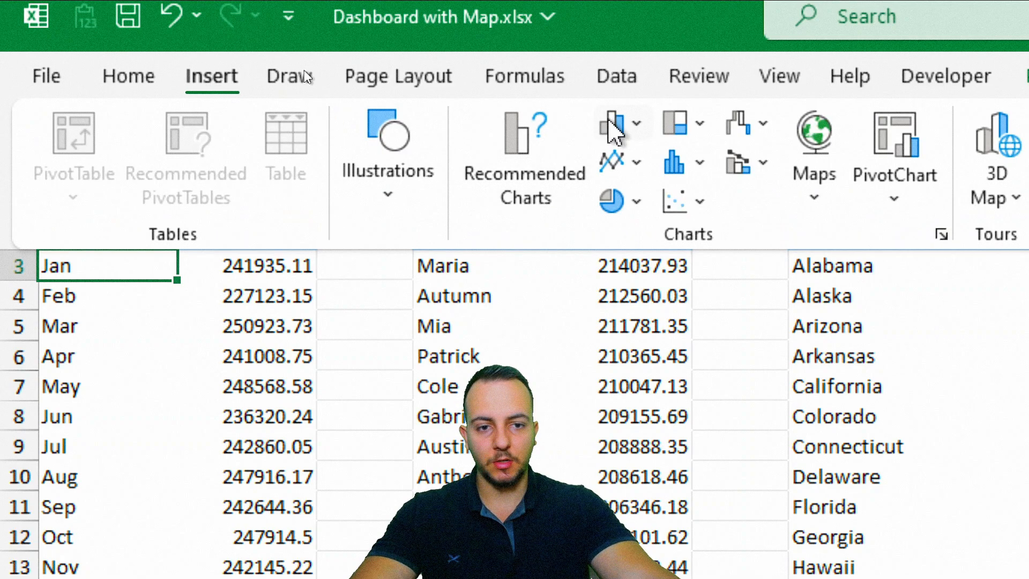
{"action": "left_click", "coordinate": [616, 124]}
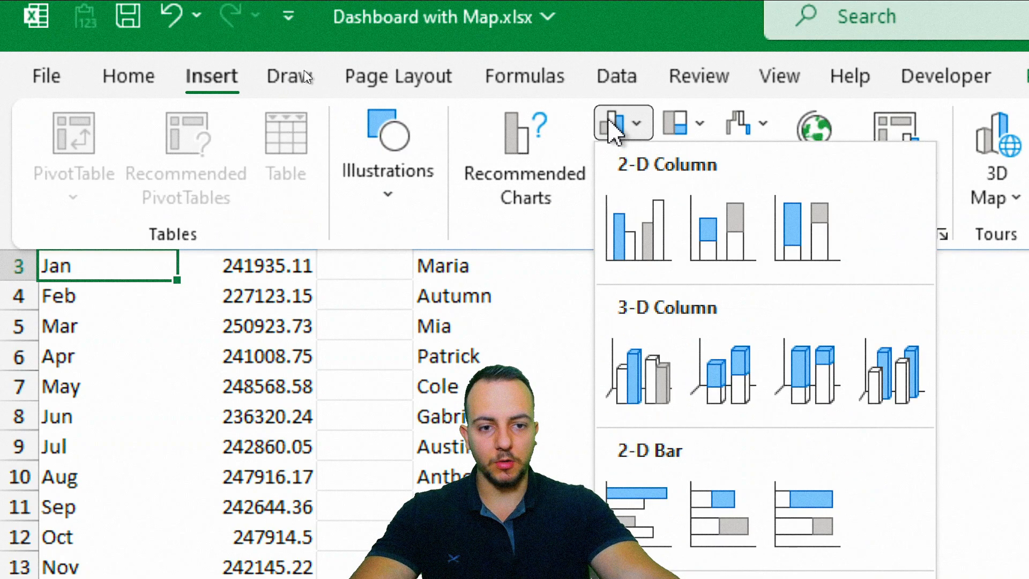
{"action": "left_click", "coordinate": [638, 246]}
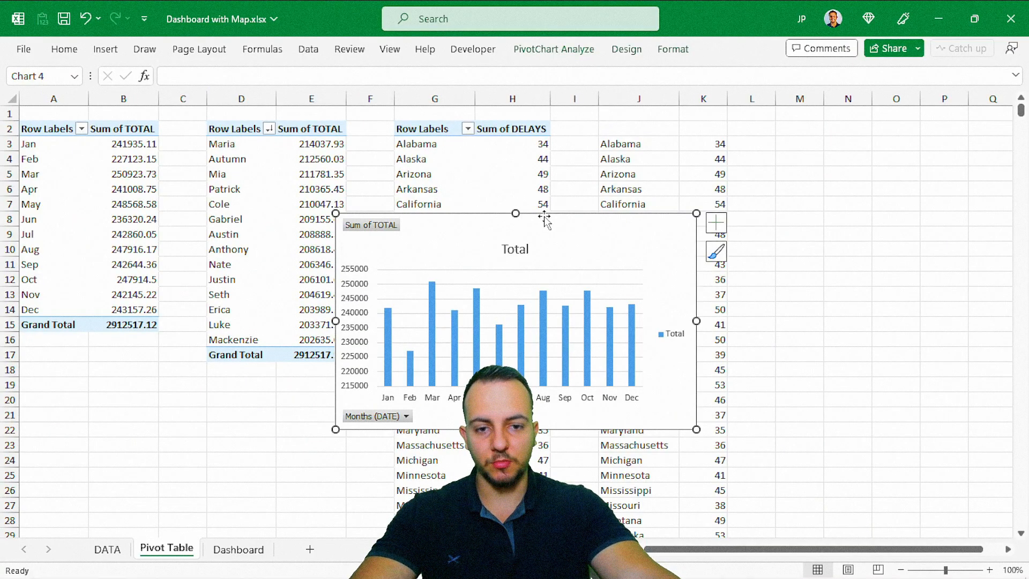
Step: Cut the monthly column chart from the Pivot Table sheet and paste it at cell K8 of the Dashboard sheet
{"action": "right_click", "coordinate": [546, 218]}
{"action": "left_click", "coordinate": [583, 122]}
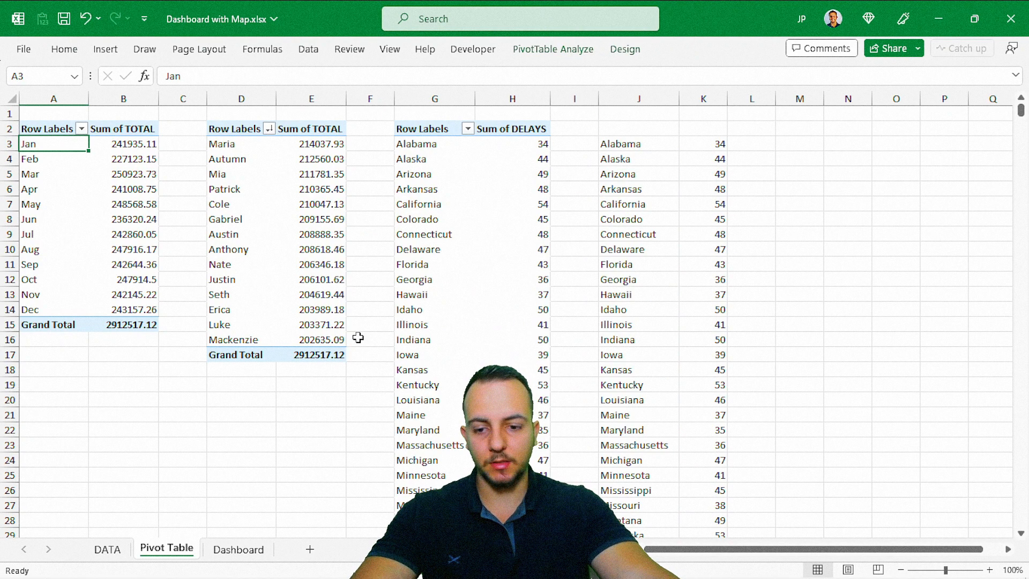
{"action": "left_click", "coordinate": [244, 549]}
{"action": "right_click", "coordinate": [542, 218]}
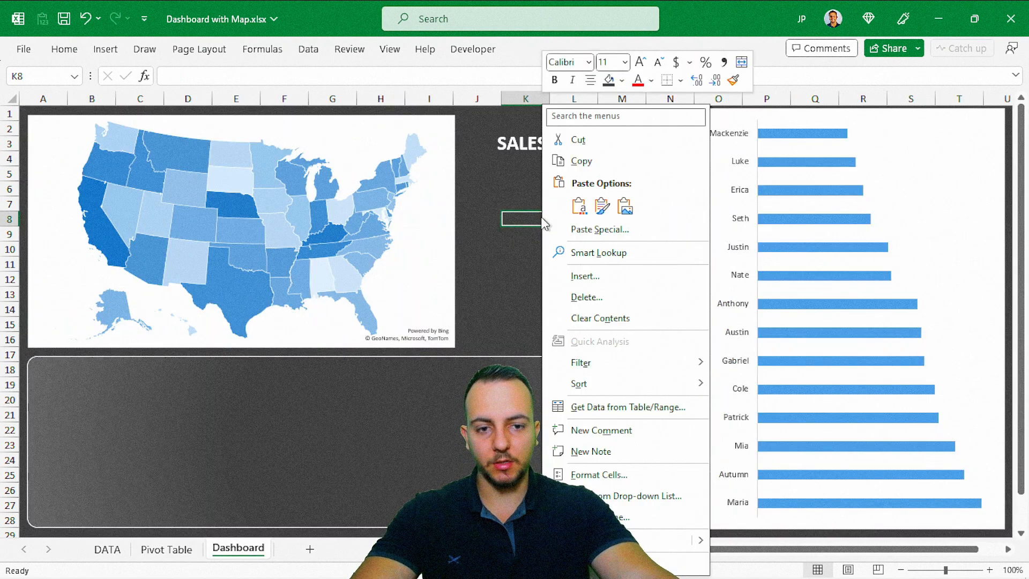
{"action": "left_click", "coordinate": [579, 205]}
Step: Move and resize the monthly column chart to cover the wide panel below the map, spanning columns A to N and rows 17 to 28
{"action": "left_click_drag", "start_coordinate": [586, 213], "coordinate": [111, 314]}
{"action": "left_click_drag", "start_coordinate": [388, 421], "coordinate": [695, 420]}
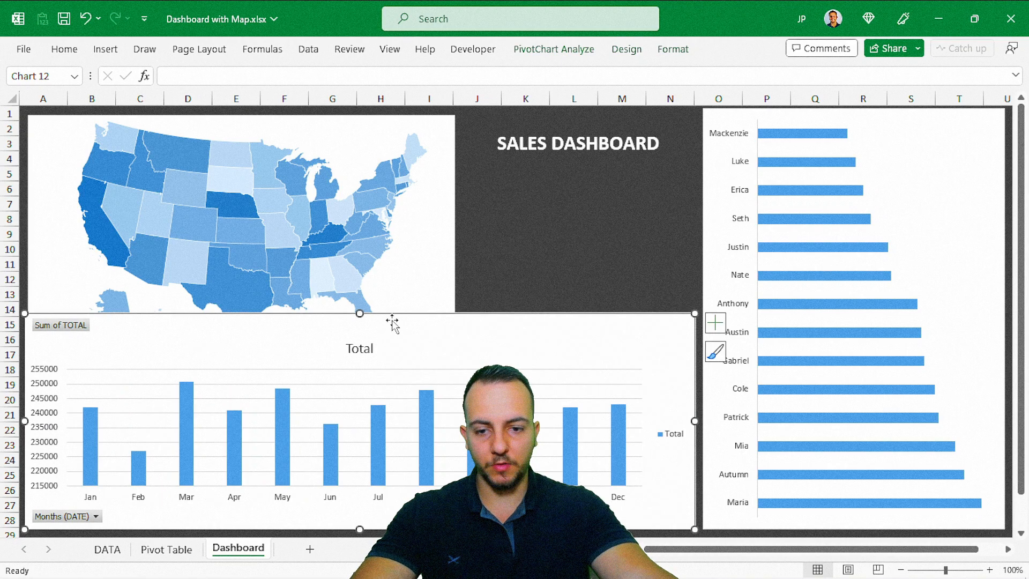
{"action": "left_click_drag", "start_coordinate": [361, 314], "coordinate": [362, 353]}
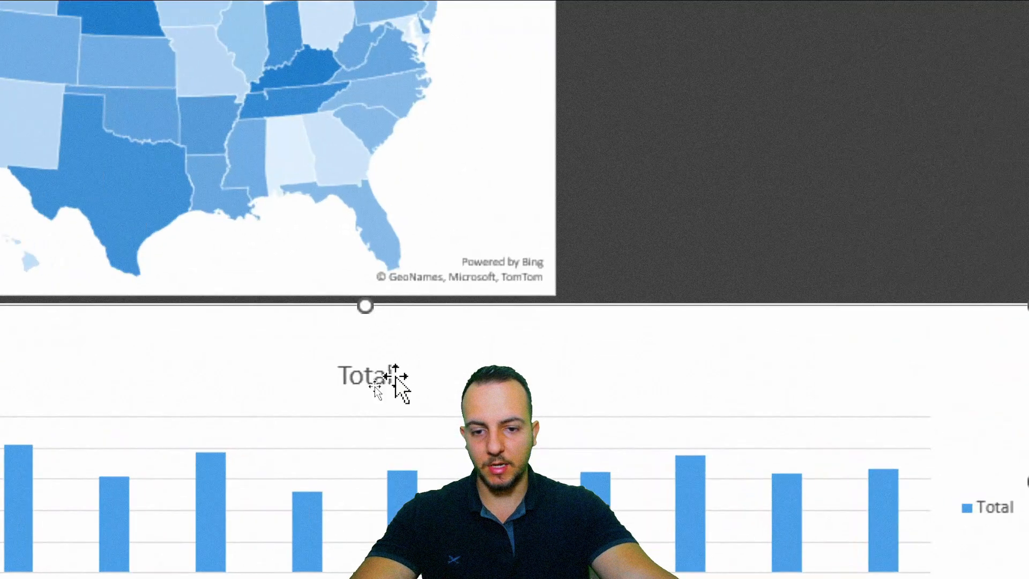
Step: Delete the chart title, gridlines, legend and vertical value axis from the monthly column chart
{"action": "left_click", "coordinate": [371, 387]}
{"action": "key", "text": "Delete"}
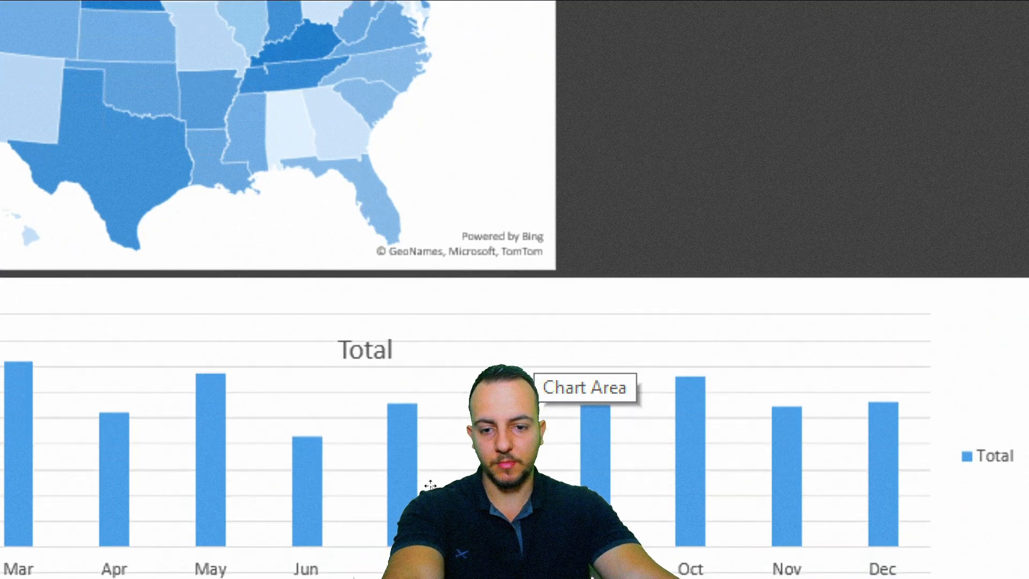
{"action": "left_click", "coordinate": [376, 416]}
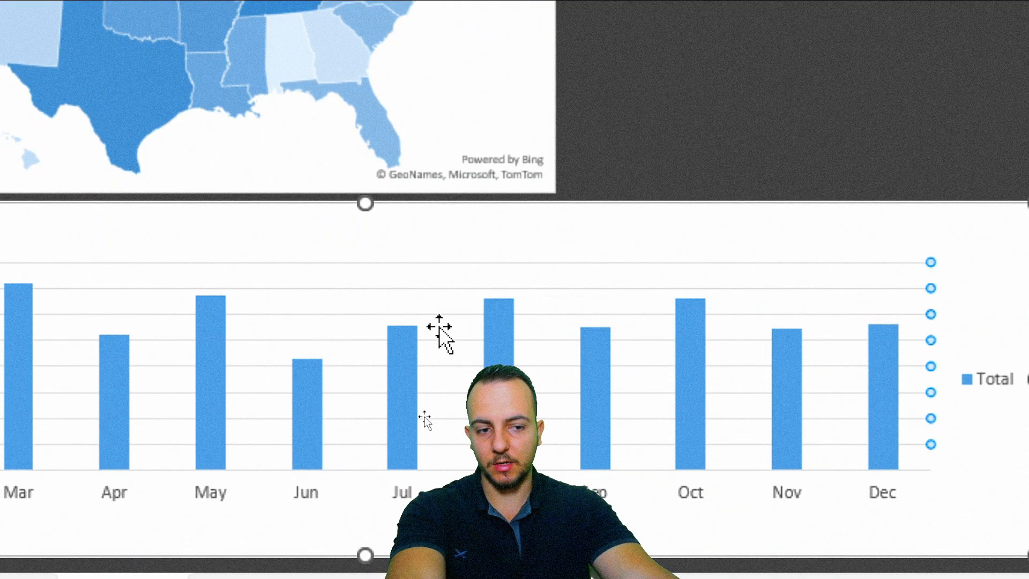
{"action": "key", "text": "Delete"}
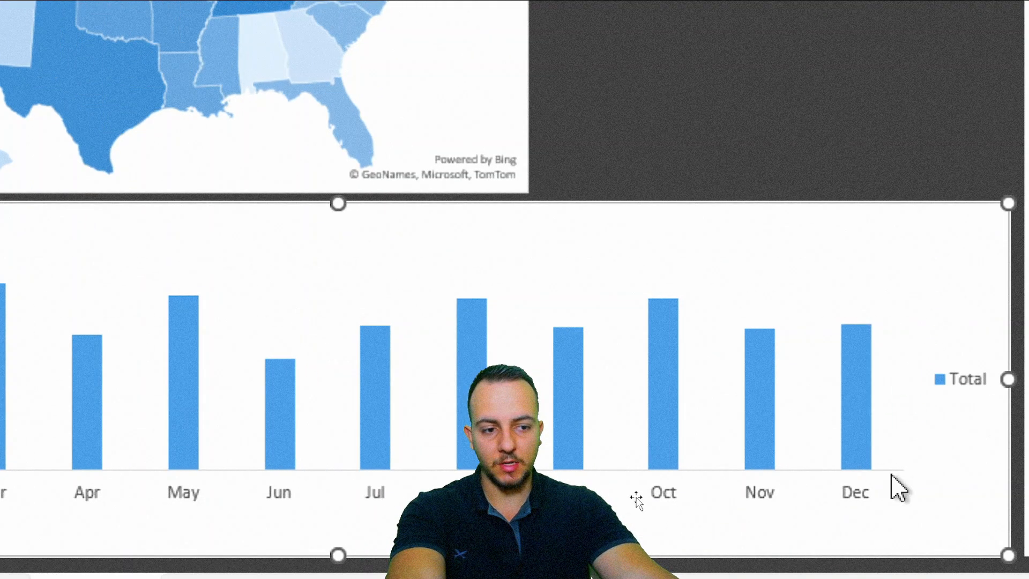
{"action": "left_click", "coordinate": [996, 383]}
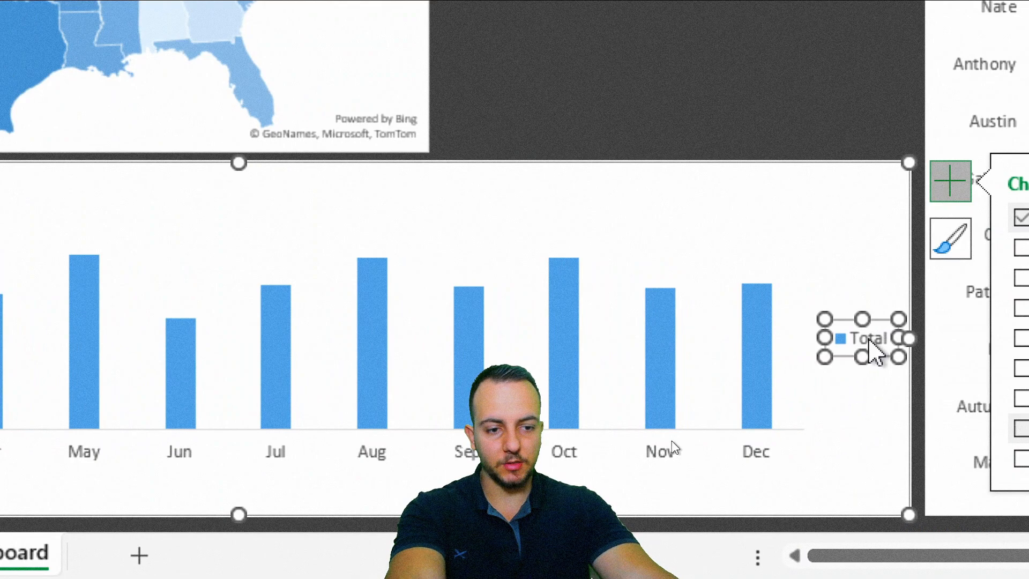
{"action": "key", "text": "Delete"}
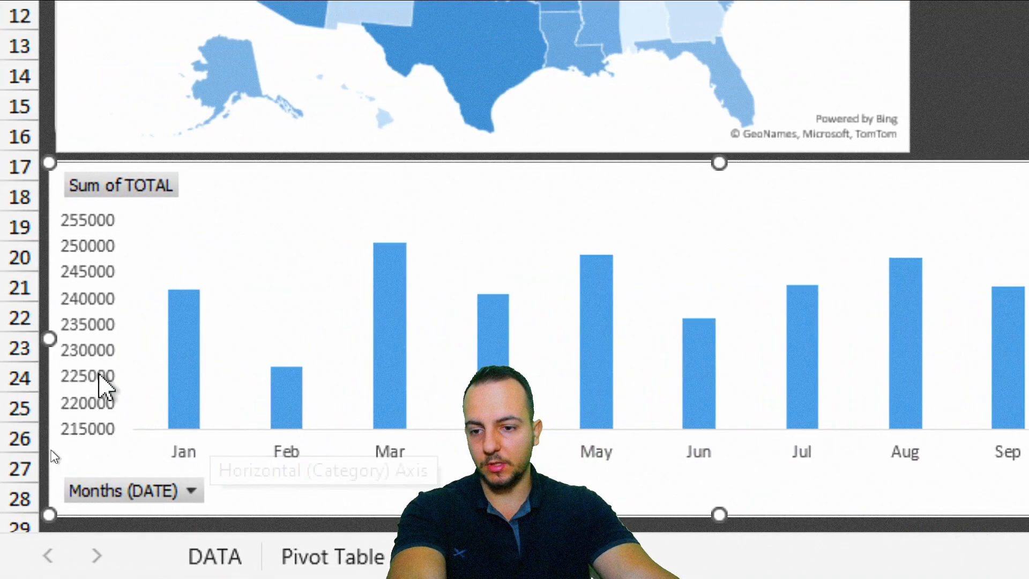
{"action": "left_click", "coordinate": [105, 322]}
{"action": "key", "text": "Delete"}
{"action": "key", "text": "ctrl+2"}
{"action": "mouse_move", "coordinate": [178, 153]}
{"action": "left_mouse_down"}
{"action": "mouse_move", "coordinate": [12, 179]}
{"action": "mouse_move", "coordinate": [112, 146]}
{"action": "left_mouse_up"}
{"action": "mouse_move", "coordinate": [166, 442]}
{"action": "left_mouse_down"}
{"action": "mouse_move", "coordinate": [57, 484]}
{"action": "mouse_move", "coordinate": [149, 420]}
{"action": "left_mouse_up"}
{"action": "key", "text": "Escape"}
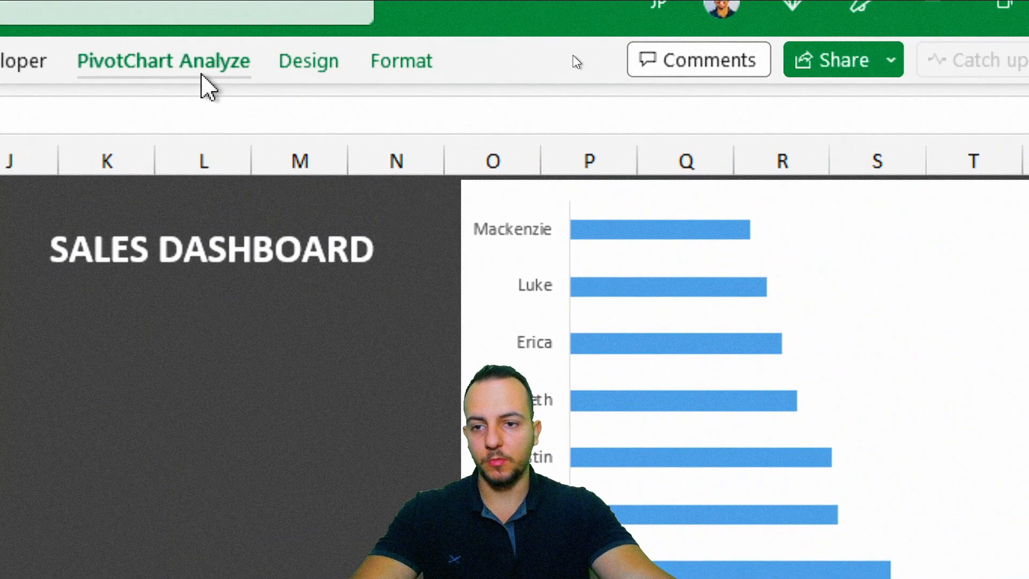
Step: Hide all field buttons on the monthly column chart and save the workbook
{"action": "left_click", "coordinate": [202, 75]}
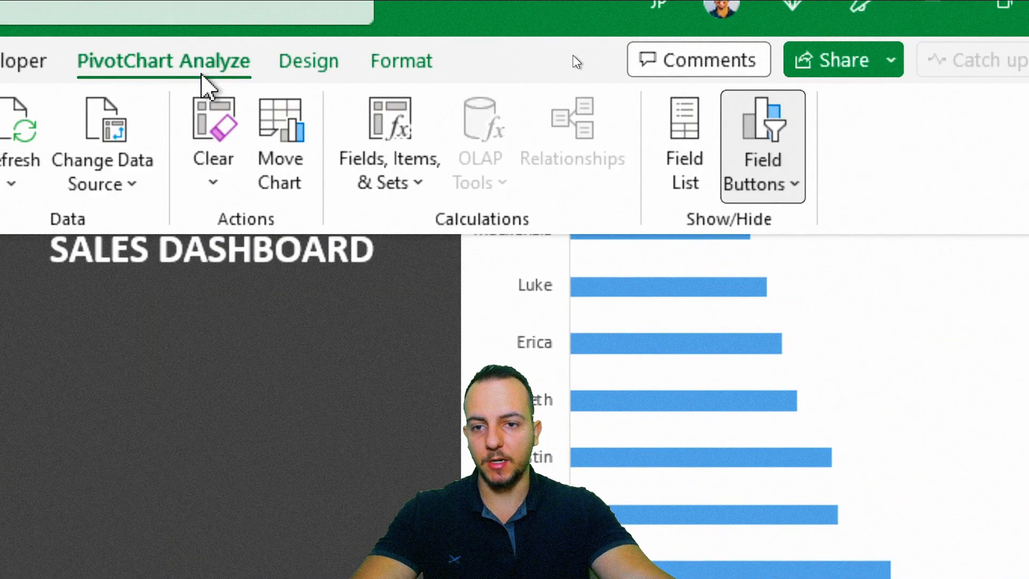
{"action": "left_click", "coordinate": [732, 184]}
{"action": "left_click", "coordinate": [830, 410]}
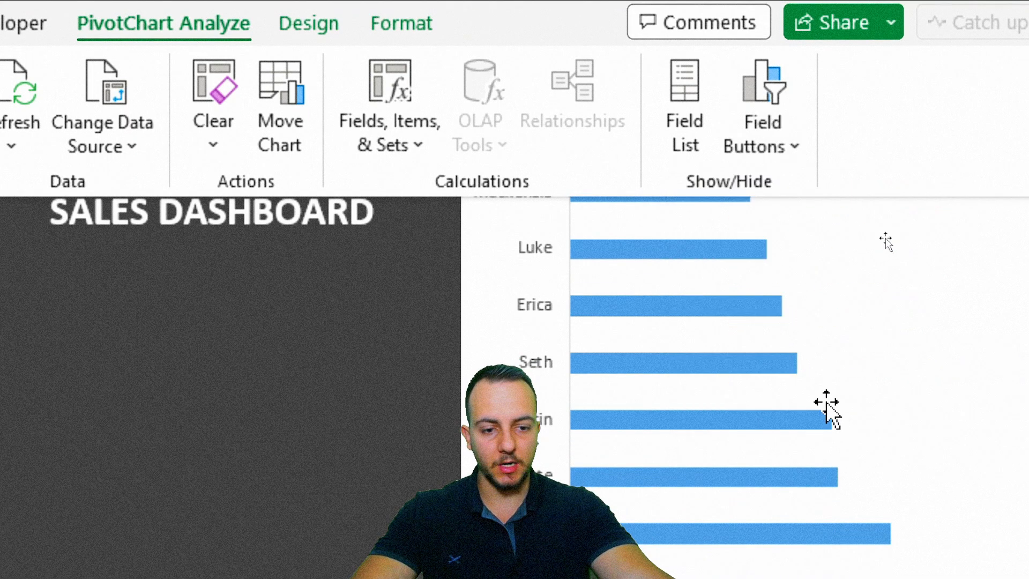
{"action": "left_click", "coordinate": [528, 219]}
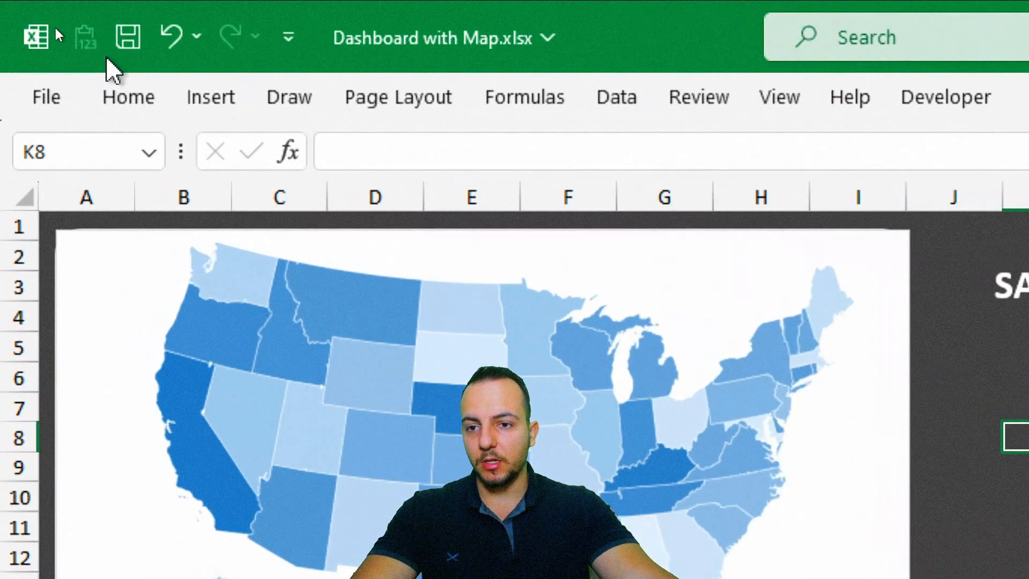
{"action": "left_click", "coordinate": [64, 18]}
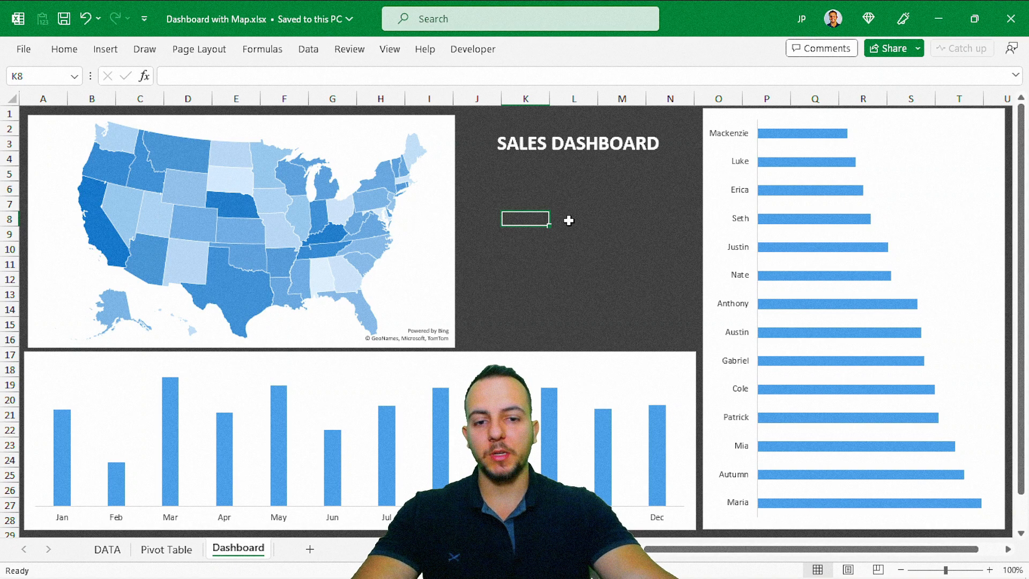
{"action": "mouse_move", "coordinate": [462, 170]}
{"action": "left_mouse_down"}
{"action": "mouse_move", "coordinate": [696, 237]}
{"action": "mouse_move", "coordinate": [589, 334]}
{"action": "mouse_move", "coordinate": [460, 341]}
{"action": "left_mouse_up"}
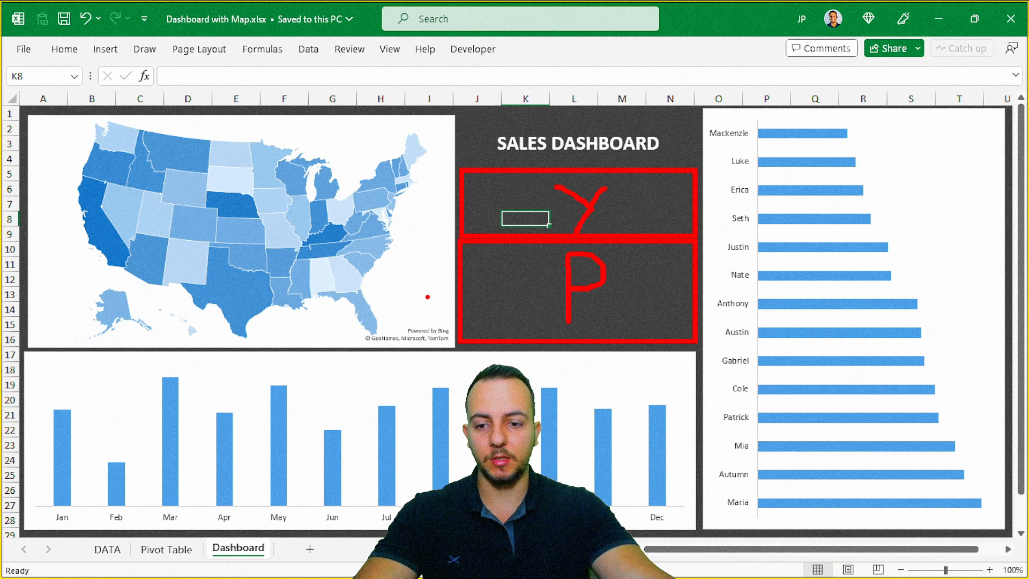
{"action": "mouse_move", "coordinate": [287, 159]}
{"action": "left_mouse_down"}
{"action": "mouse_move", "coordinate": [156, 327]}
{"action": "mouse_move", "coordinate": [375, 163]}
{"action": "left_mouse_up"}
{"action": "left_click_drag", "start_coordinate": [444, 362], "coordinate": [466, 441]}
{"action": "left_click_drag", "start_coordinate": [260, 358], "coordinate": [506, 366]}
{"action": "left_click_drag", "start_coordinate": [812, 227], "coordinate": [919, 275]}
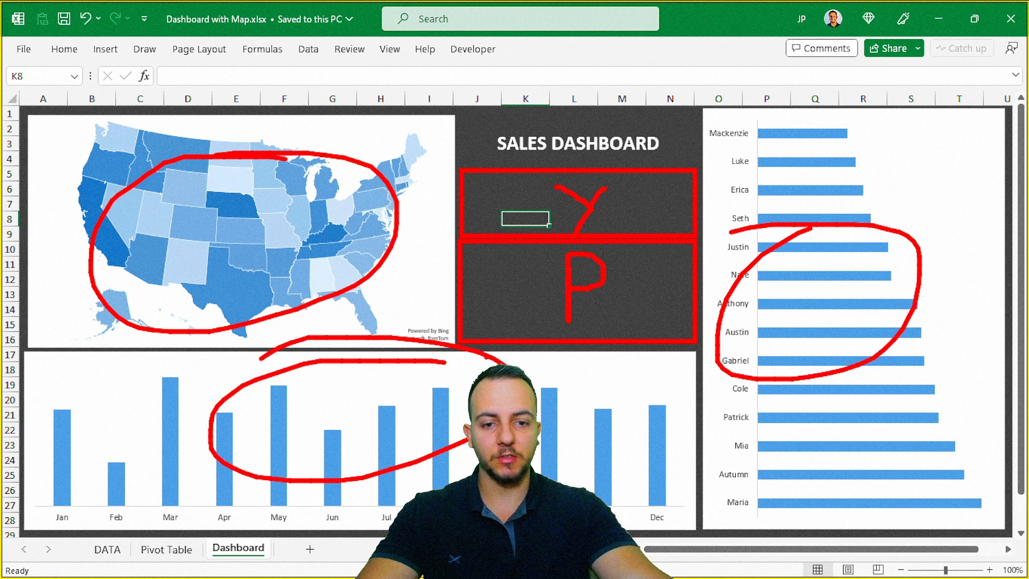
{"action": "key", "text": "Escape"}
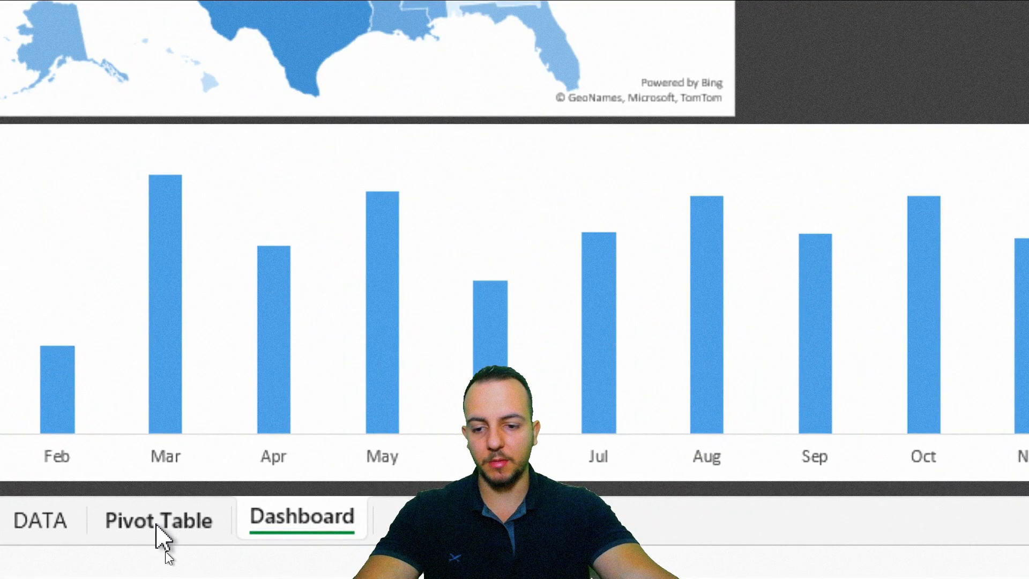
Step: Insert slicers for PRODUCT and Months (DATE) from the Pivot Table sheet's PivotTable of total sales by salesperson
{"action": "left_click", "coordinate": [156, 525]}
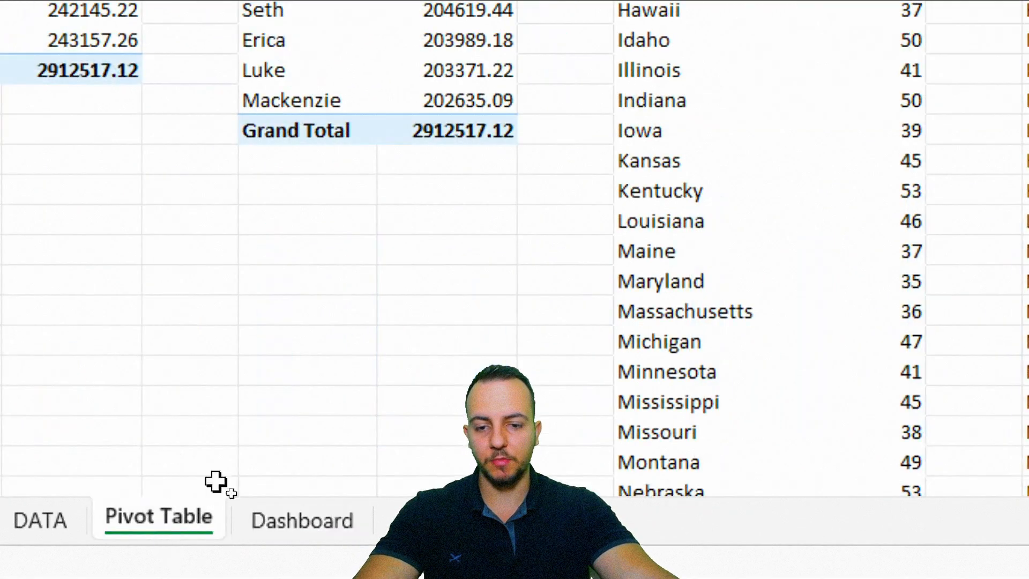
{"action": "left_click", "coordinate": [321, 218]}
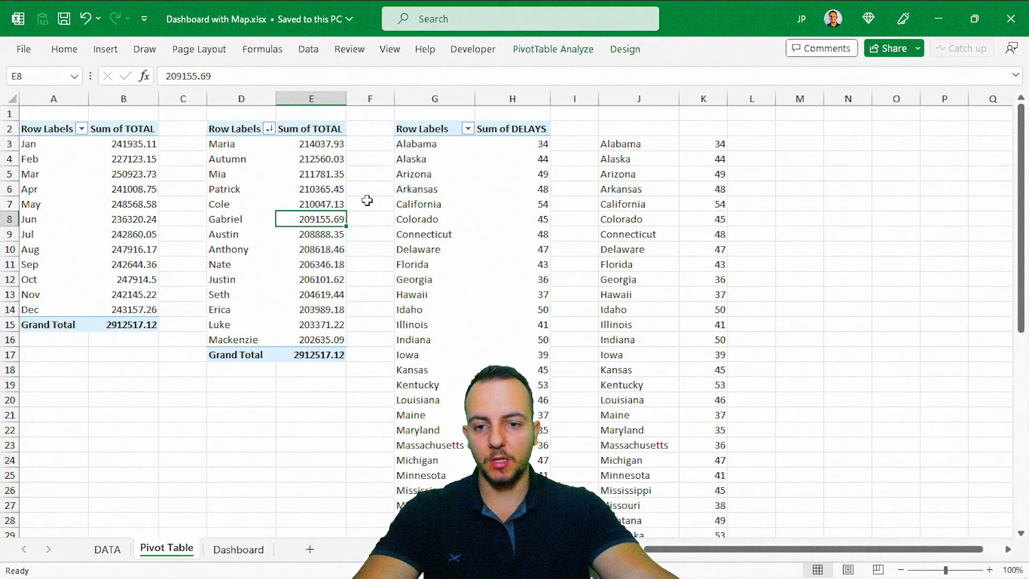
{"action": "left_click", "coordinate": [433, 190]}
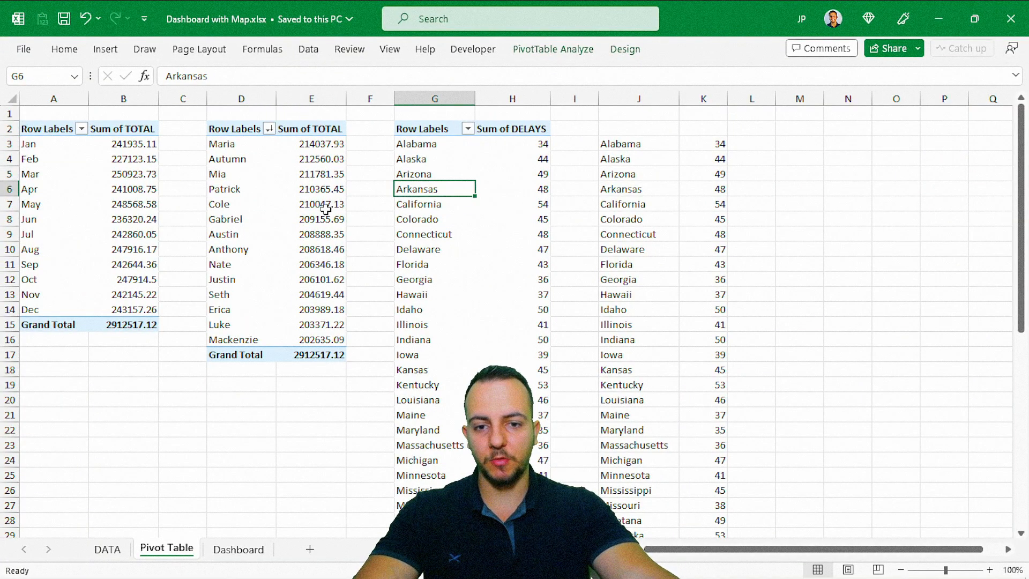
{"action": "left_click", "coordinate": [267, 204]}
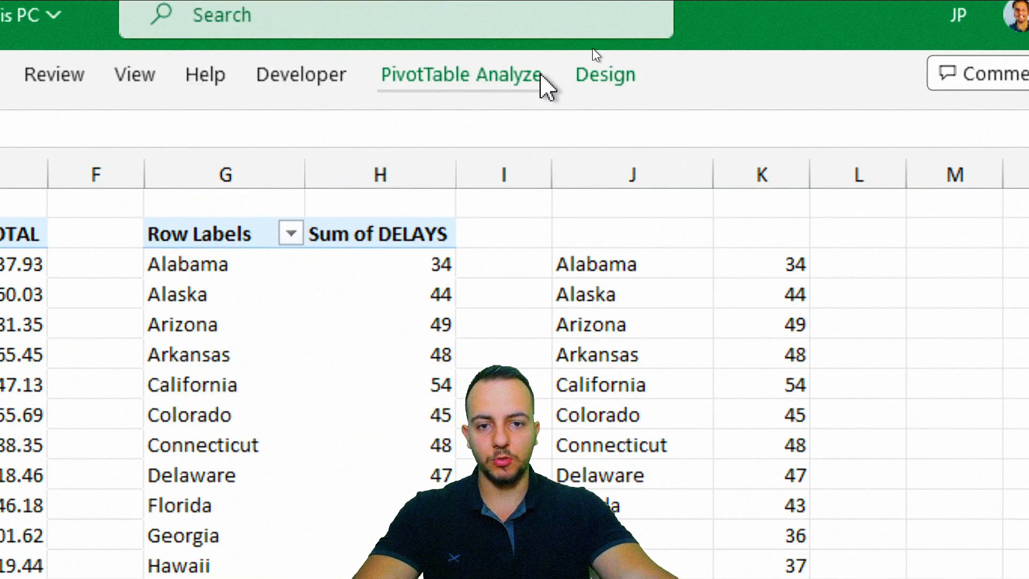
{"action": "left_click", "coordinate": [593, 53]}
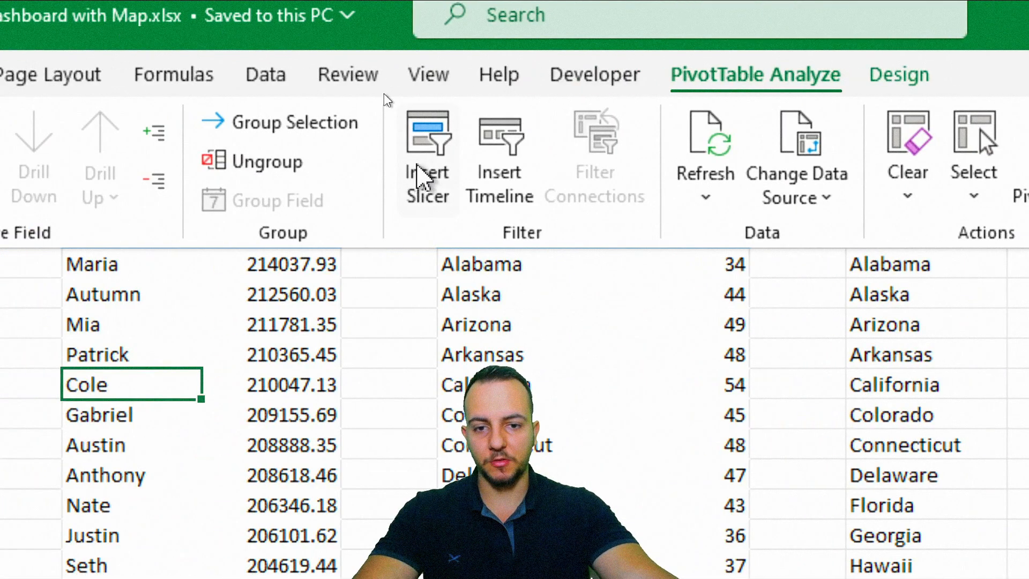
{"action": "left_click", "coordinate": [129, 160]}
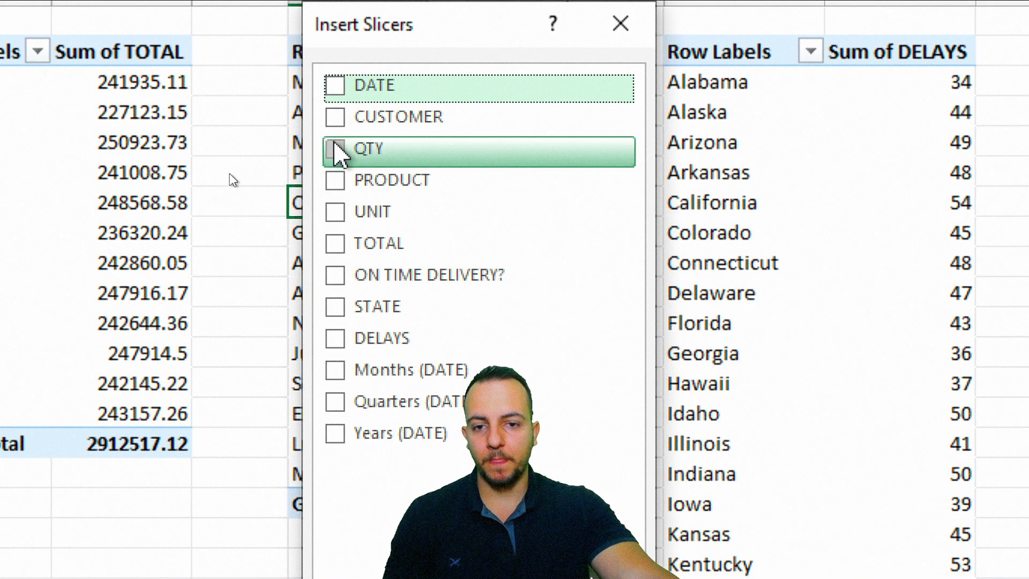
{"action": "left_click", "coordinate": [336, 186]}
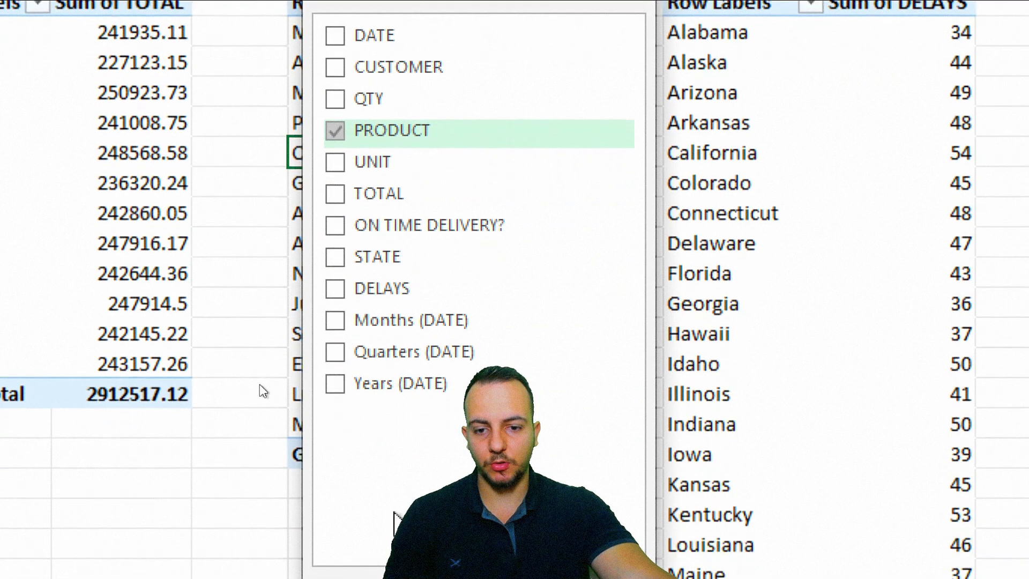
{"action": "left_click", "coordinate": [335, 279]}
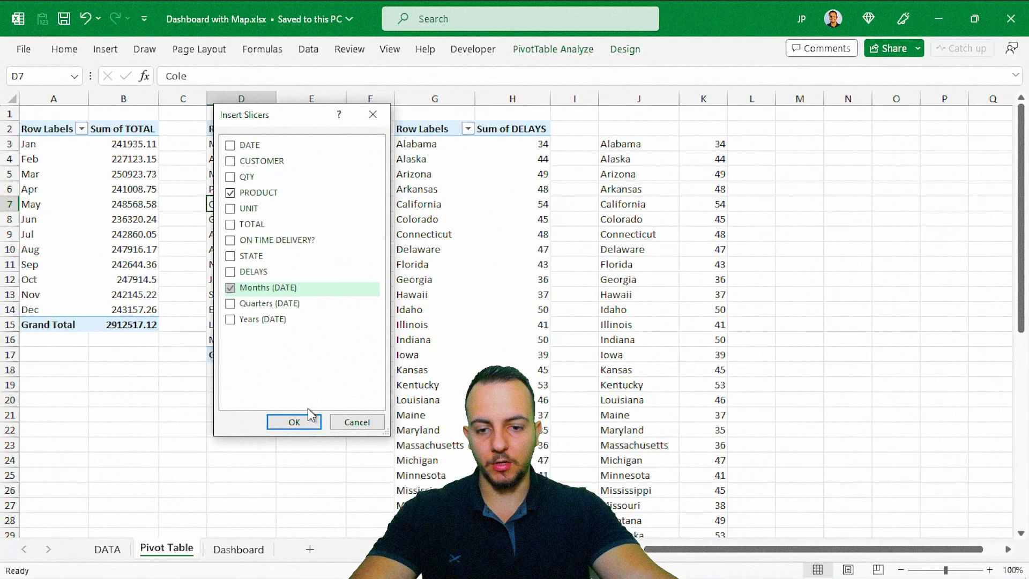
{"action": "left_click", "coordinate": [466, 554]}
Step: Arrange the PRODUCT and Months (DATE) slicers side by side on the Pivot Table sheet
{"action": "left_click_drag", "start_coordinate": [463, 216], "coordinate": [312, 197]}
{"action": "left_click", "coordinate": [484, 248]}
{"action": "left_click_drag", "start_coordinate": [484, 247], "coordinate": [438, 194]}
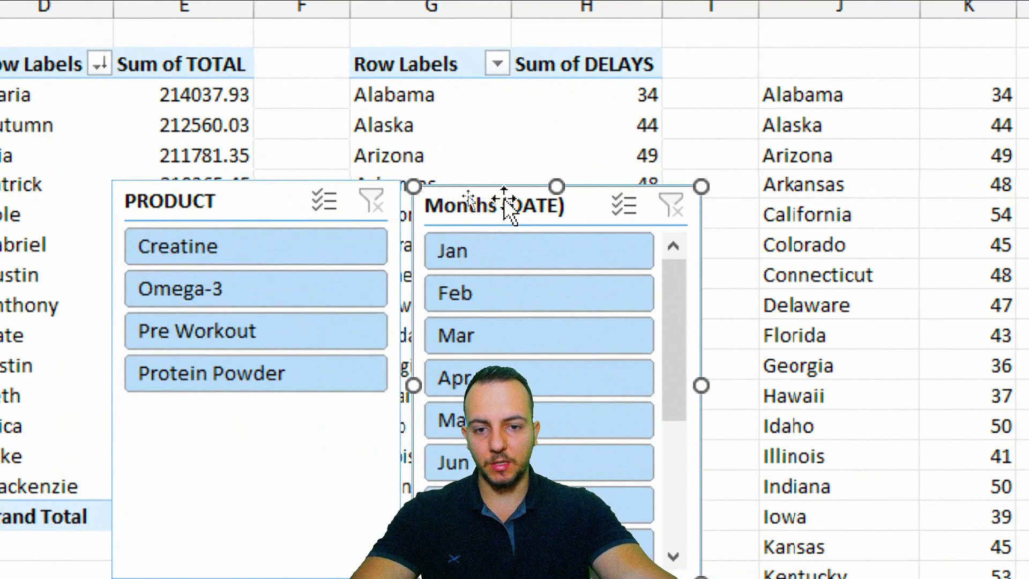
Step: Cut the PRODUCT and Months (DATE) slicers together from the Pivot Table sheet and go to the Dashboard sheet
{"action": "left_click", "coordinate": [250, 209]}
{"action": "left_click", "coordinate": [450, 208]}
{"action": "left_click", "coordinate": [244, 213]}
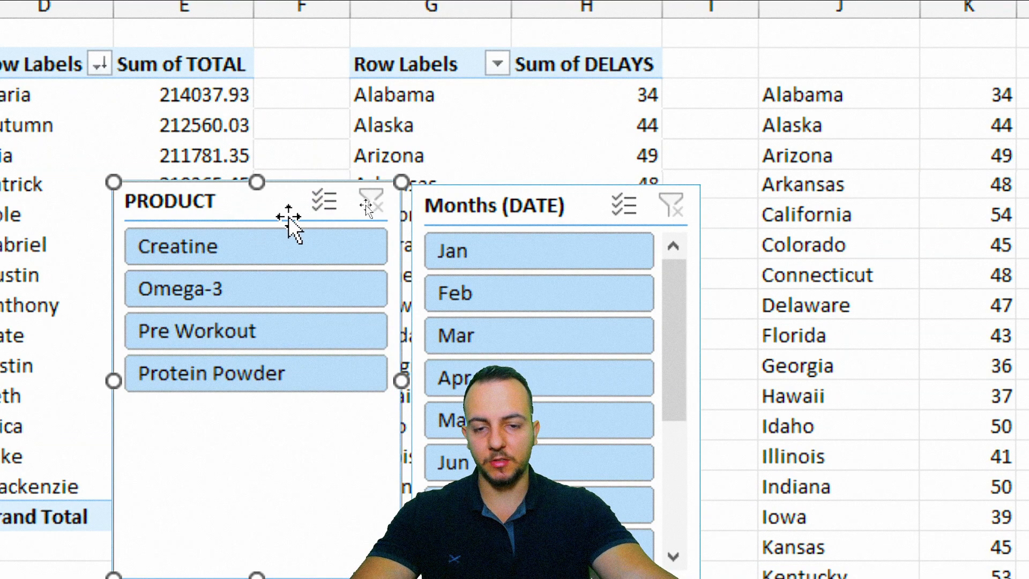
{"action": "left_click", "coordinate": [470, 205], "text": "ctrl"}
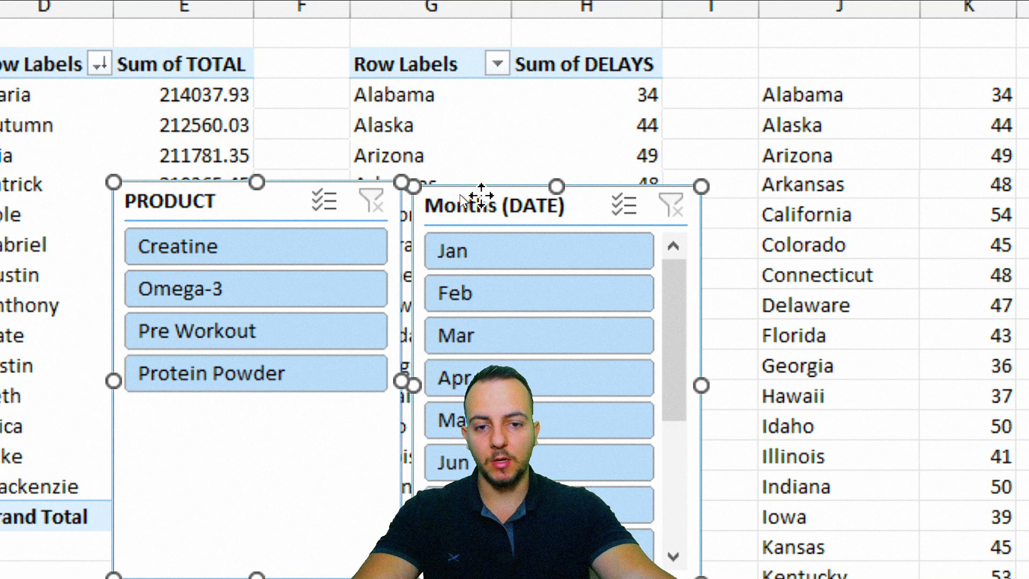
{"action": "right_click", "coordinate": [480, 200]}
{"action": "left_click", "coordinate": [591, 174]}
{"action": "left_click", "coordinate": [236, 546]}
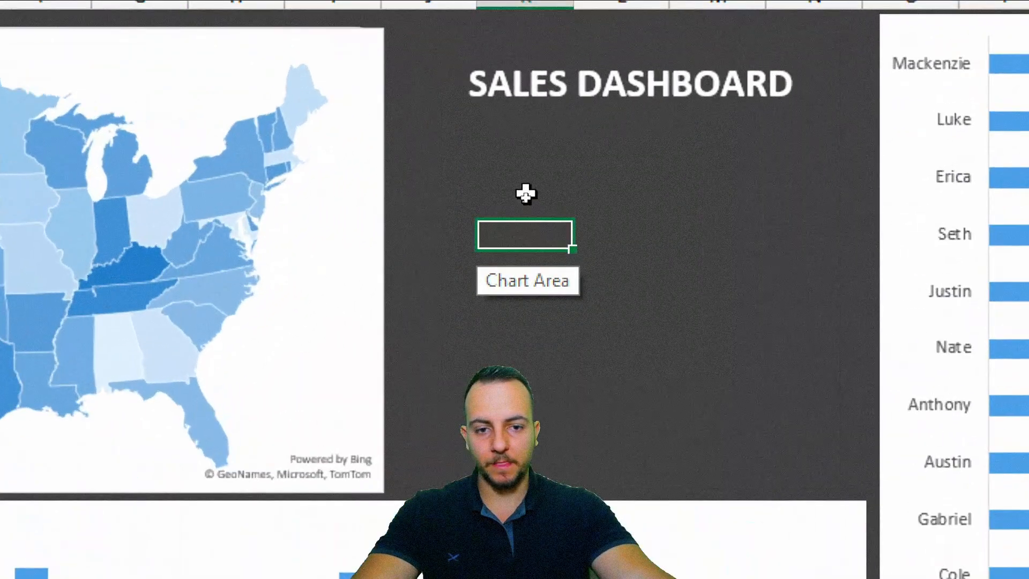
Step: Paste the PRODUCT and Months (DATE) slicers onto the dashboard and position them below the title
{"action": "right_click", "coordinate": [525, 200]}
{"action": "left_click", "coordinate": [600, 209]}
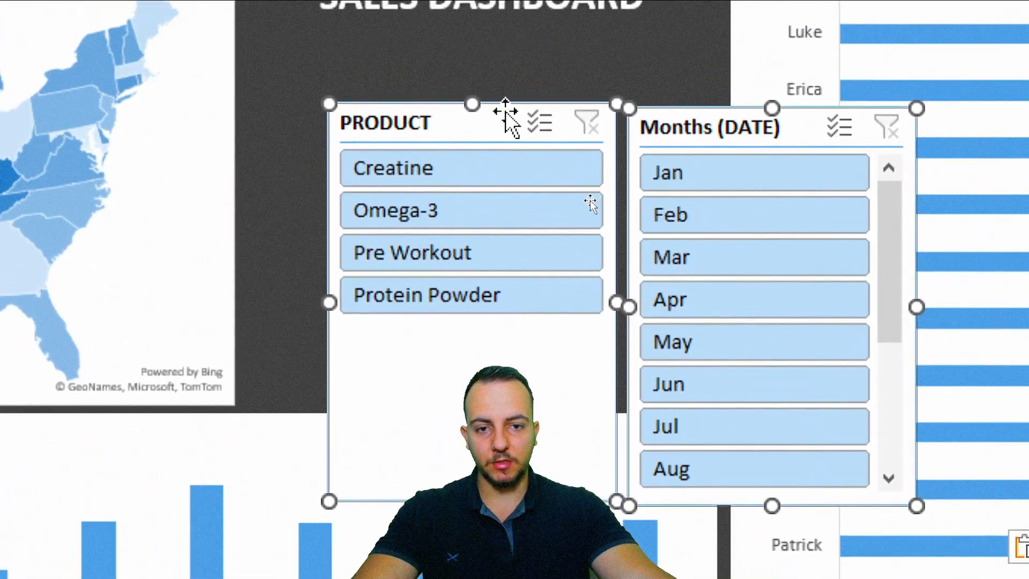
{"action": "left_click_drag", "start_coordinate": [506, 81], "coordinate": [330, 117]}
Step: Delete the Months (DATE) slicer from the dashboard
{"action": "left_click", "coordinate": [410, 69]}
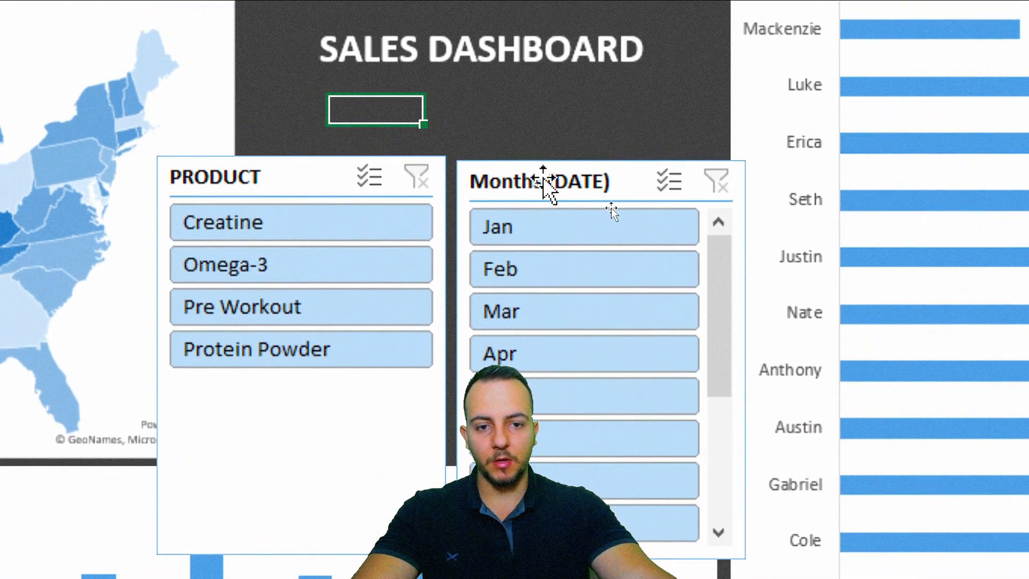
{"action": "left_click", "coordinate": [547, 182]}
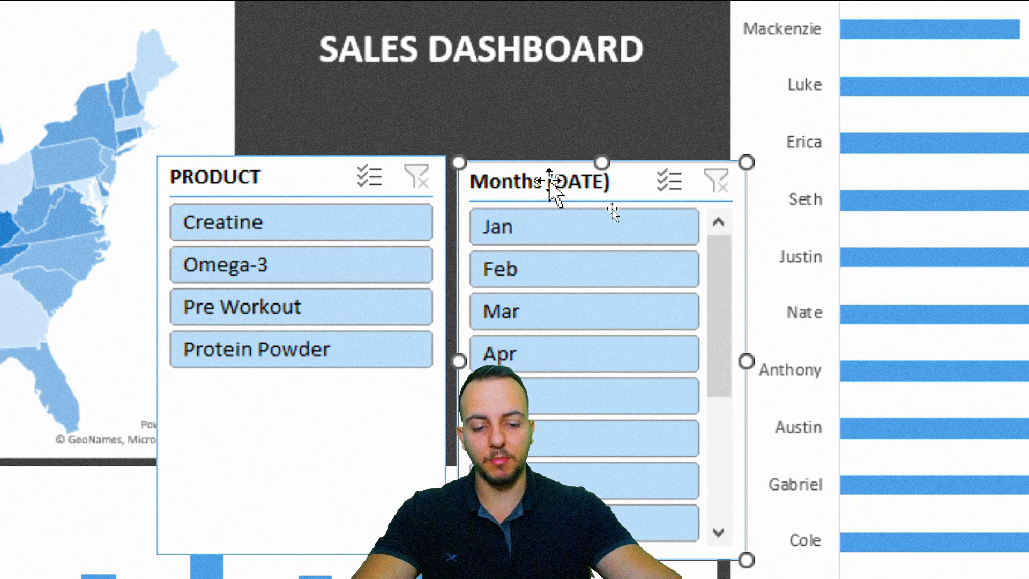
{"action": "key", "text": "Delete"}
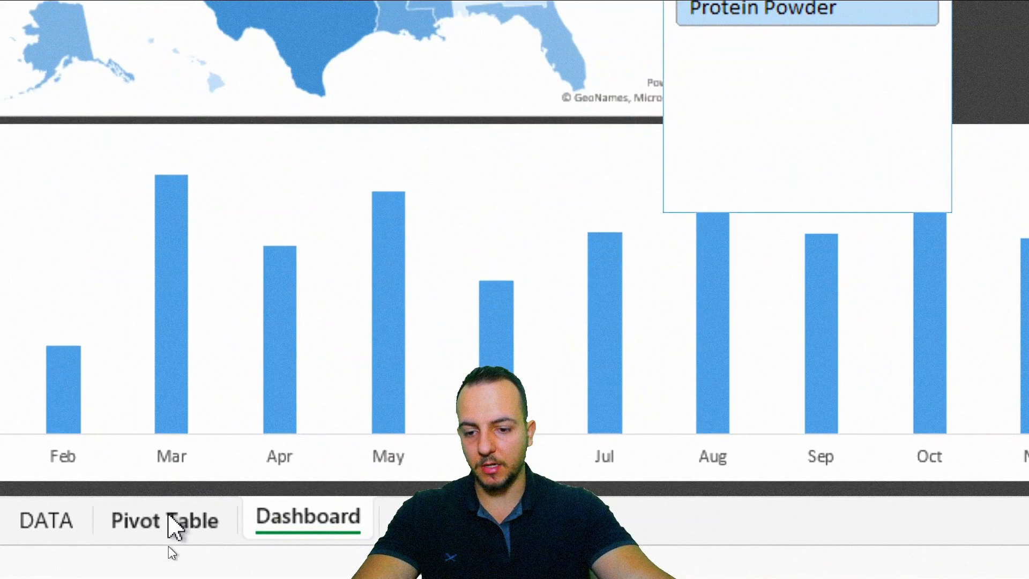
Step: Insert a slicer for the Years (DATE) field from the pivot table on the Pivot Table sheet
{"action": "left_click", "coordinate": [167, 552]}
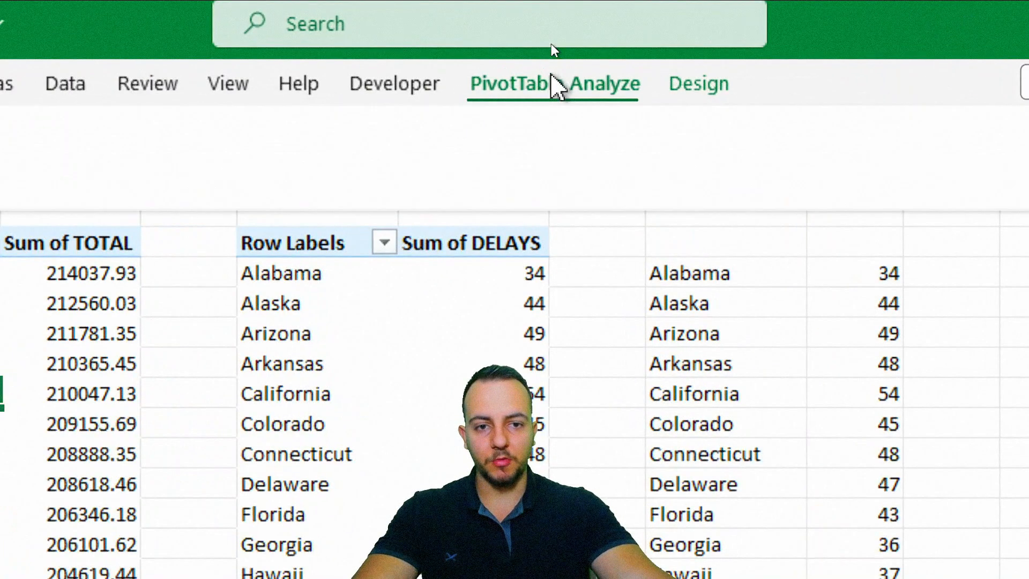
{"action": "left_click", "coordinate": [554, 78]}
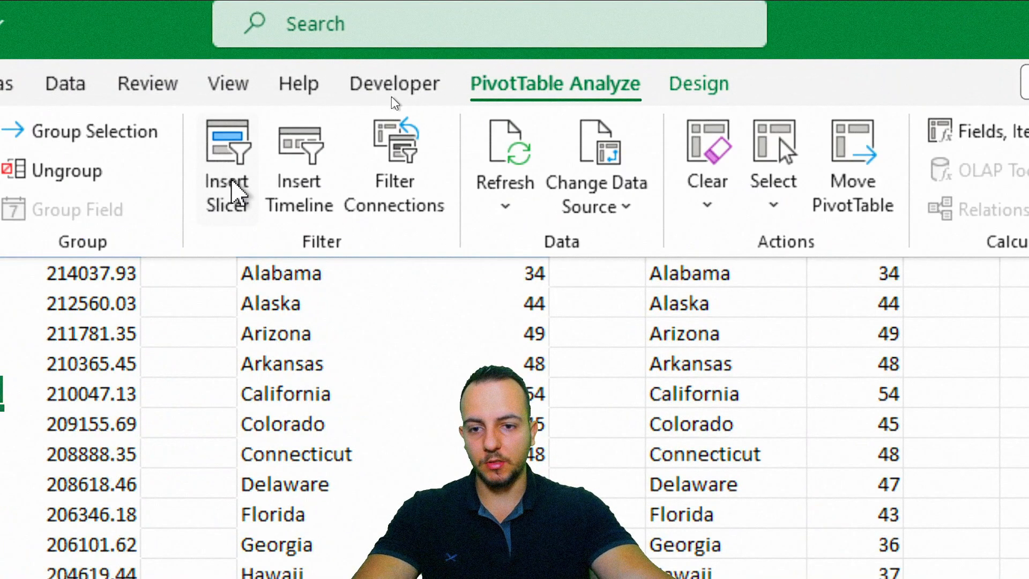
{"action": "left_click", "coordinate": [294, 166]}
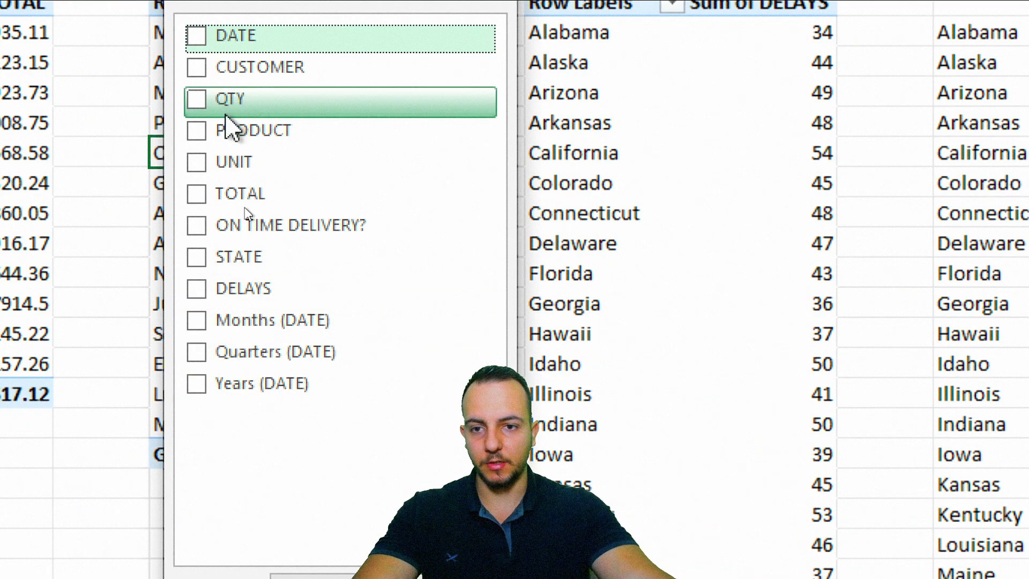
{"action": "left_click", "coordinate": [194, 383]}
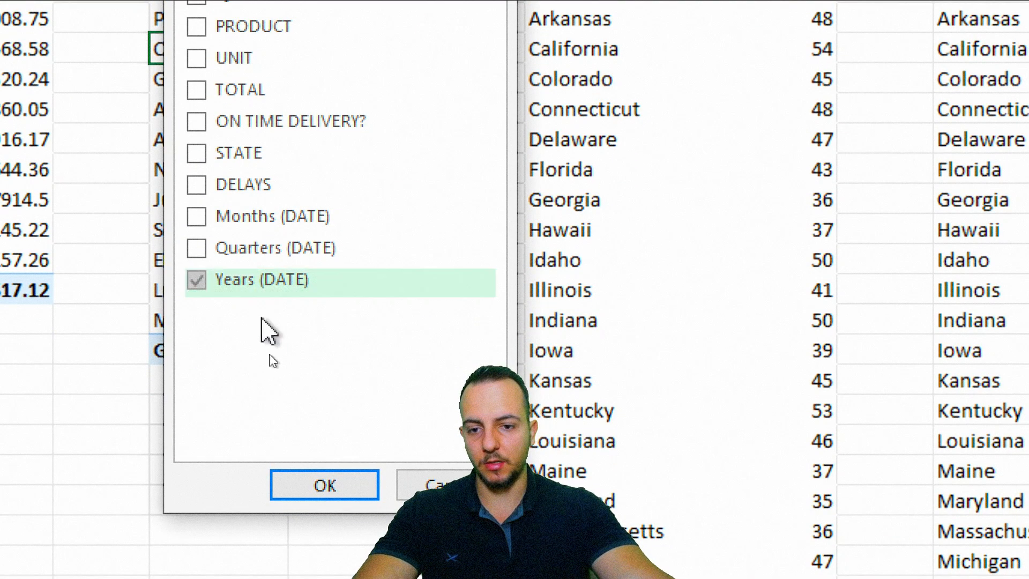
{"action": "left_click", "coordinate": [308, 484]}
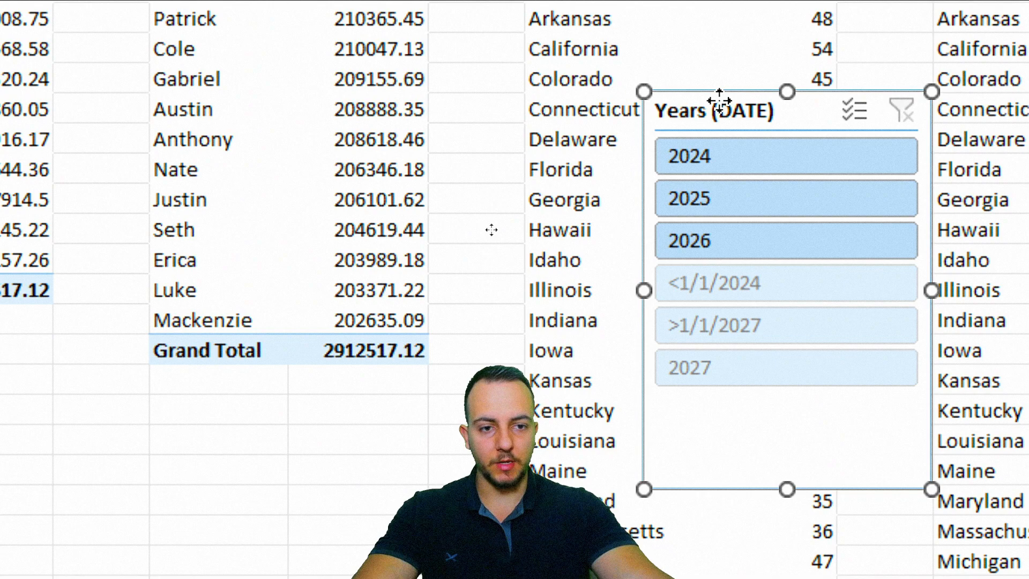
Step: Cut the Years (DATE) slicer and paste it on the Dashboard sheet beside the PRODUCT slicer
{"action": "right_click", "coordinate": [719, 101]}
{"action": "left_click", "coordinate": [788, 7]}
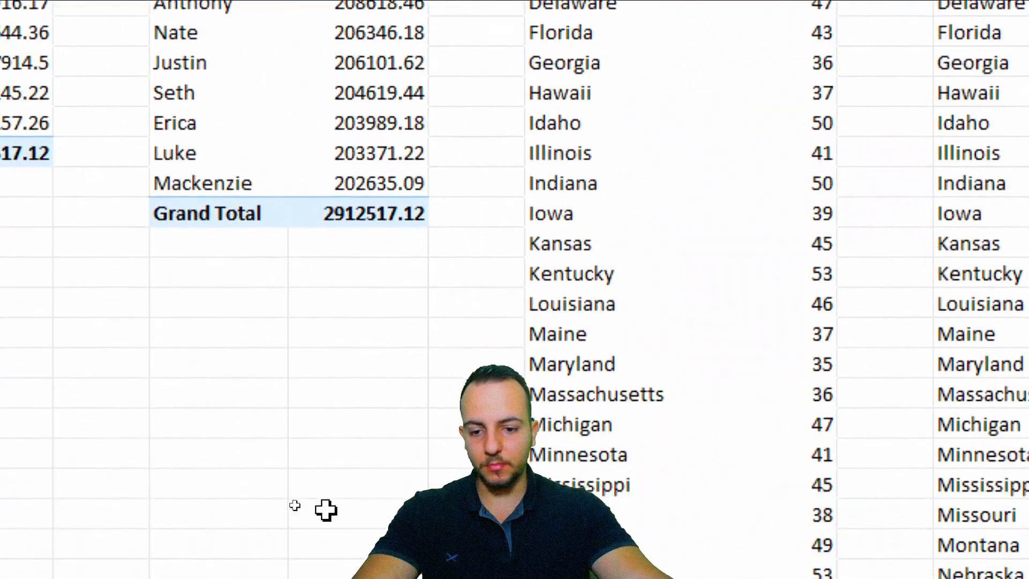
{"action": "left_click", "coordinate": [263, 527]}
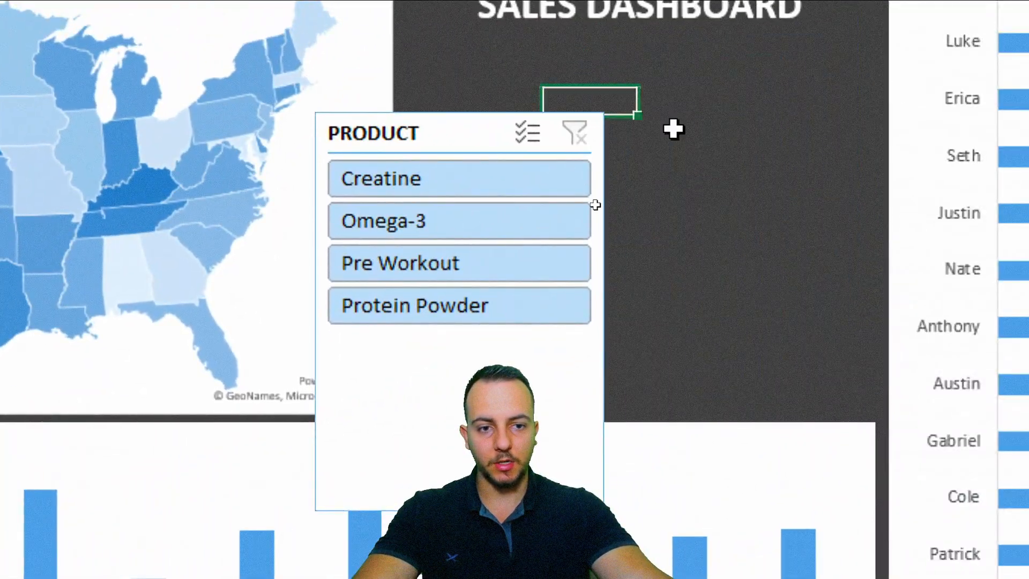
{"action": "right_click", "coordinate": [674, 128]}
{"action": "left_click", "coordinate": [756, 138]}
{"action": "left_click_drag", "start_coordinate": [671, 129], "coordinate": [697, 131]}
{"action": "left_click", "coordinate": [625, 72]}
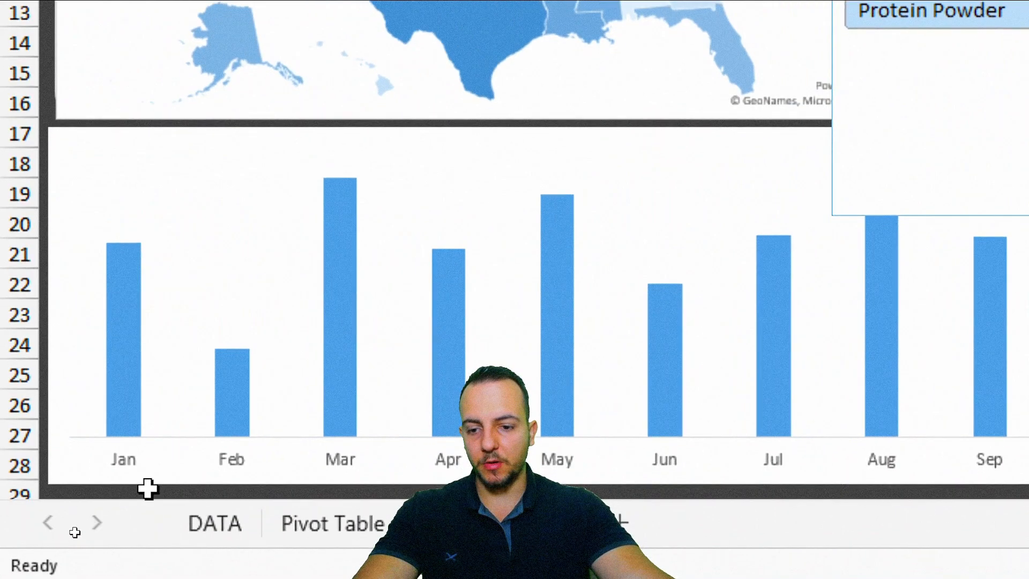
{"action": "key", "text": "ctrl+2"}
{"action": "mouse_move", "coordinate": [12, 450]}
{"action": "left_mouse_down"}
{"action": "mouse_move", "coordinate": [90, 476]}
{"action": "mouse_move", "coordinate": [191, 484]}
{"action": "left_mouse_up"}
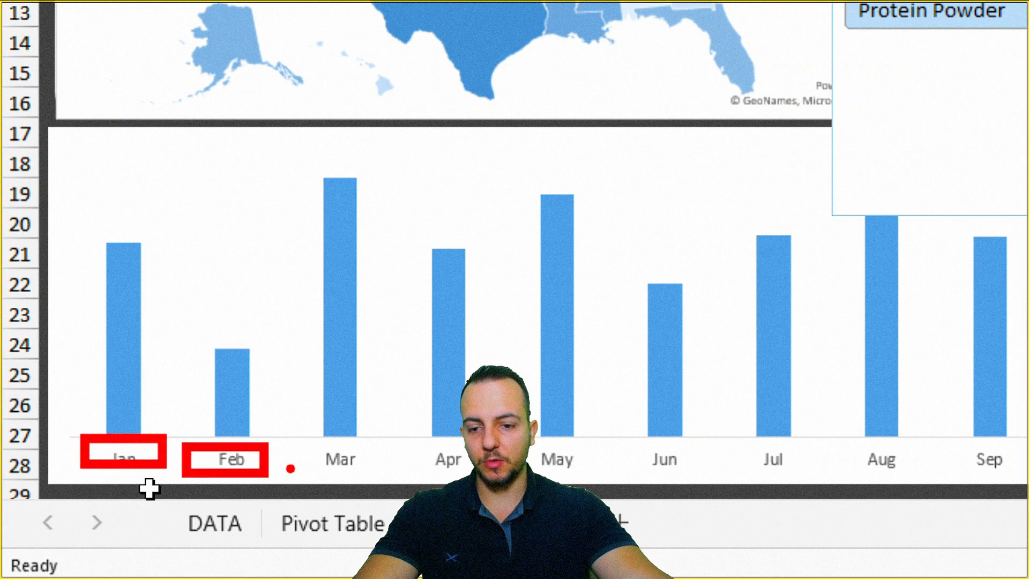
{"action": "left_click_drag", "start_coordinate": [285, 446], "coordinate": [375, 476]}
{"action": "key", "text": "Escape"}
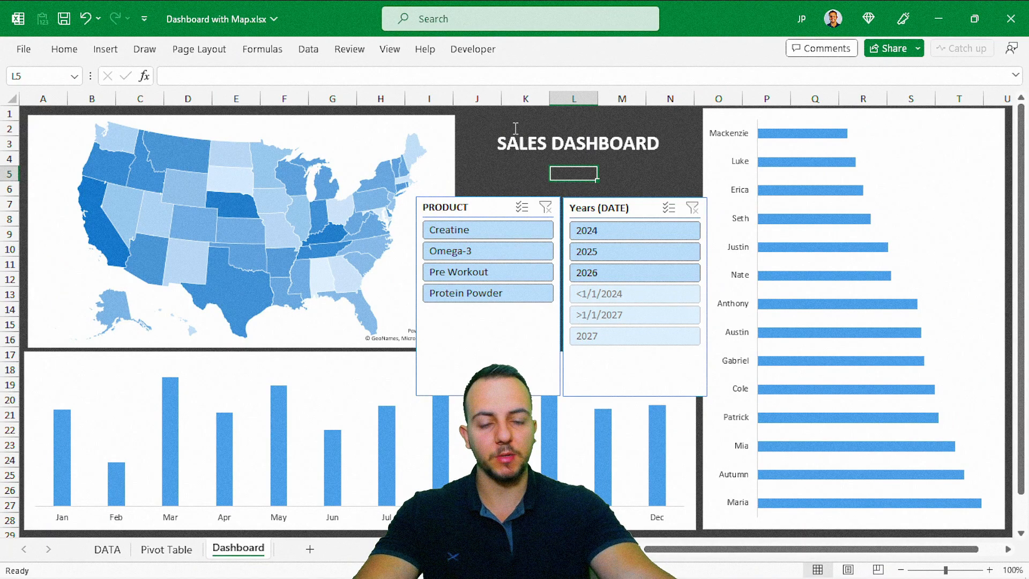
{"action": "key", "text": "ctrl+2"}
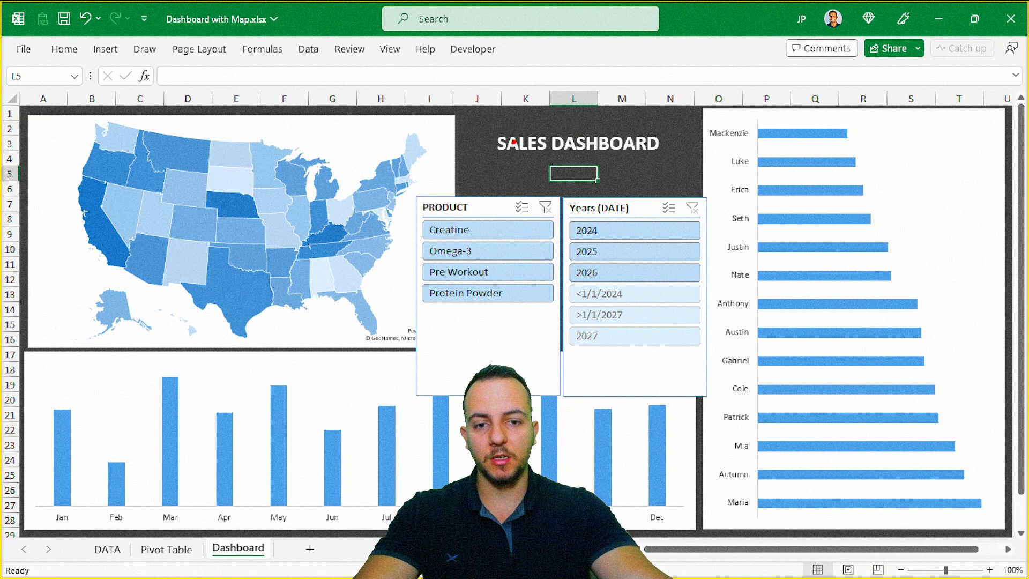
{"action": "mouse_move", "coordinate": [314, 160]}
{"action": "left_mouse_down"}
{"action": "mouse_move", "coordinate": [155, 321]}
{"action": "mouse_move", "coordinate": [134, 177]}
{"action": "left_mouse_up"}
{"action": "key", "text": "e"}
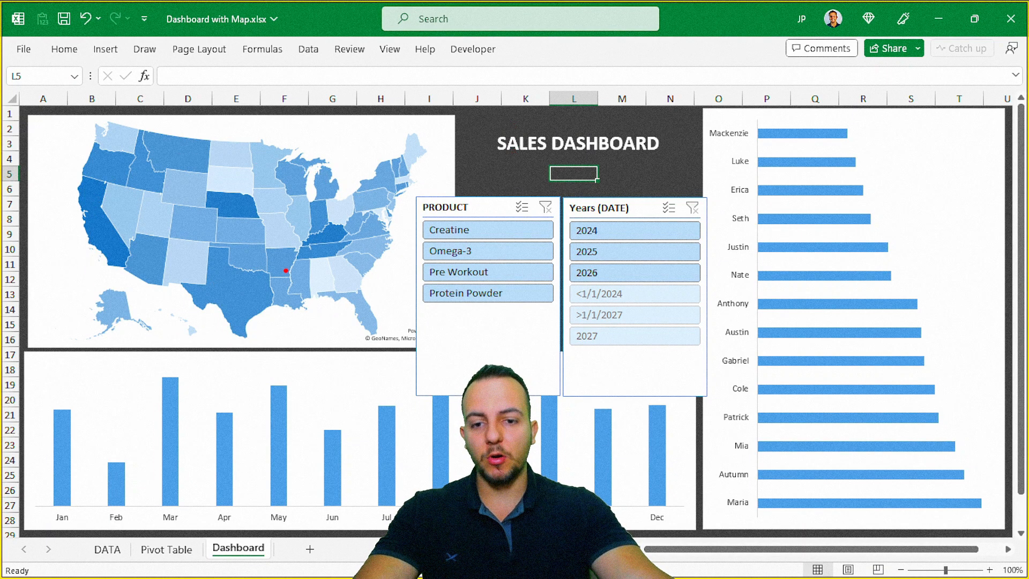
{"action": "left_click_drag", "start_coordinate": [205, 290], "coordinate": [145, 233]}
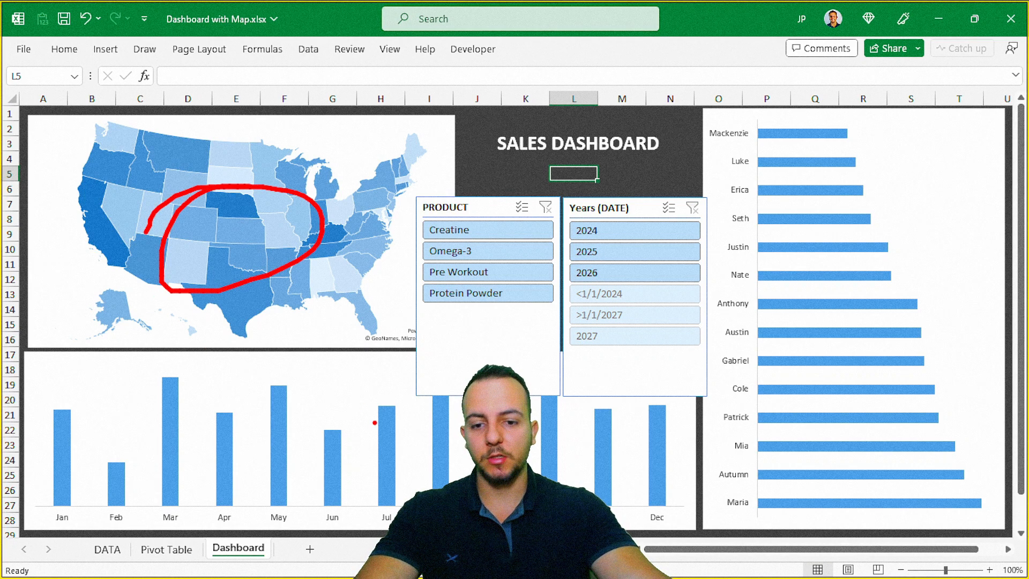
{"action": "left_click_drag", "start_coordinate": [359, 395], "coordinate": [394, 388]}
{"action": "left_click_drag", "start_coordinate": [852, 213], "coordinate": [879, 211]}
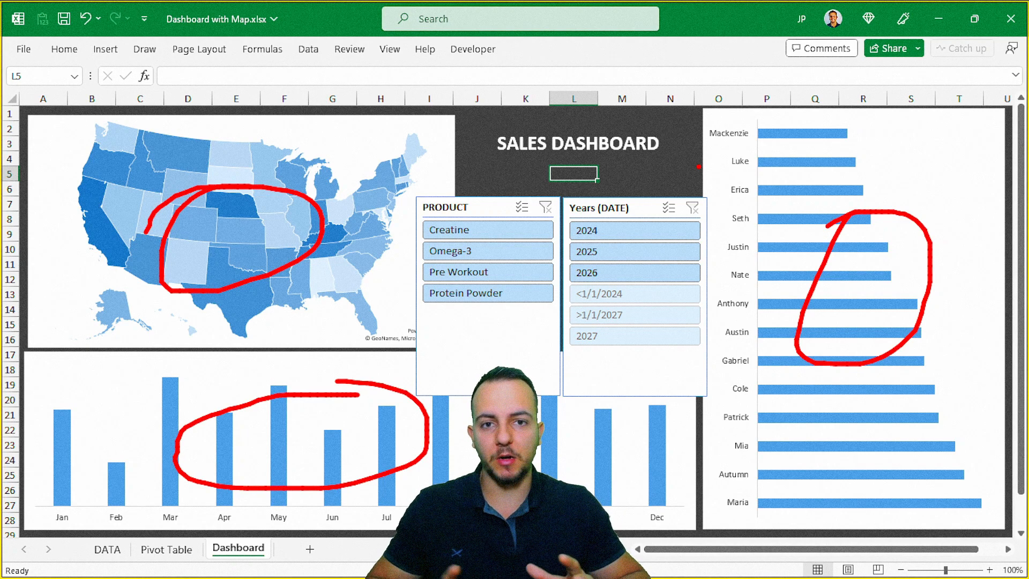
{"action": "key", "text": "Escape"}
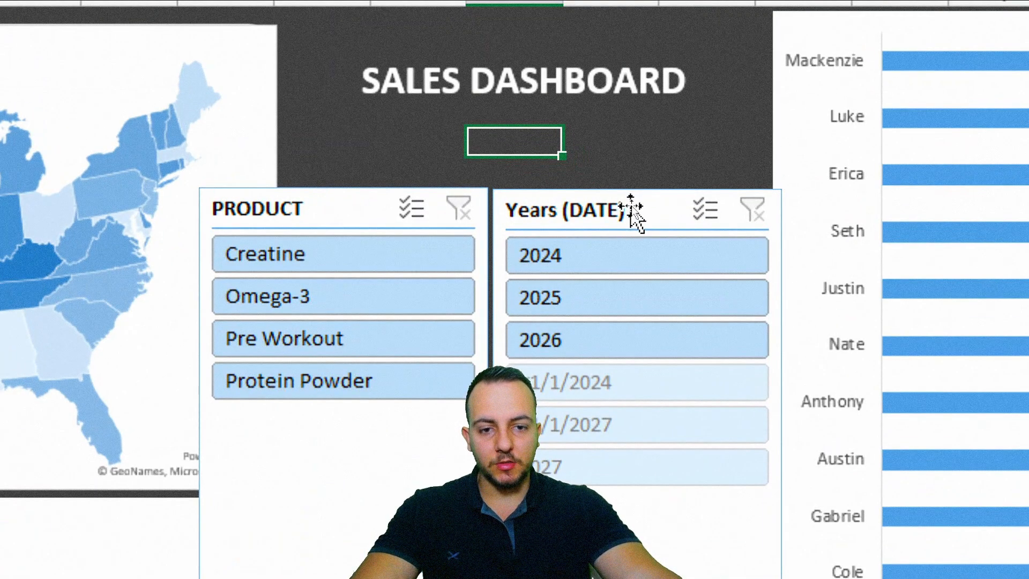
Step: Set the Years (DATE) slicer's buttons to 3 columns
{"action": "left_click", "coordinate": [635, 209]}
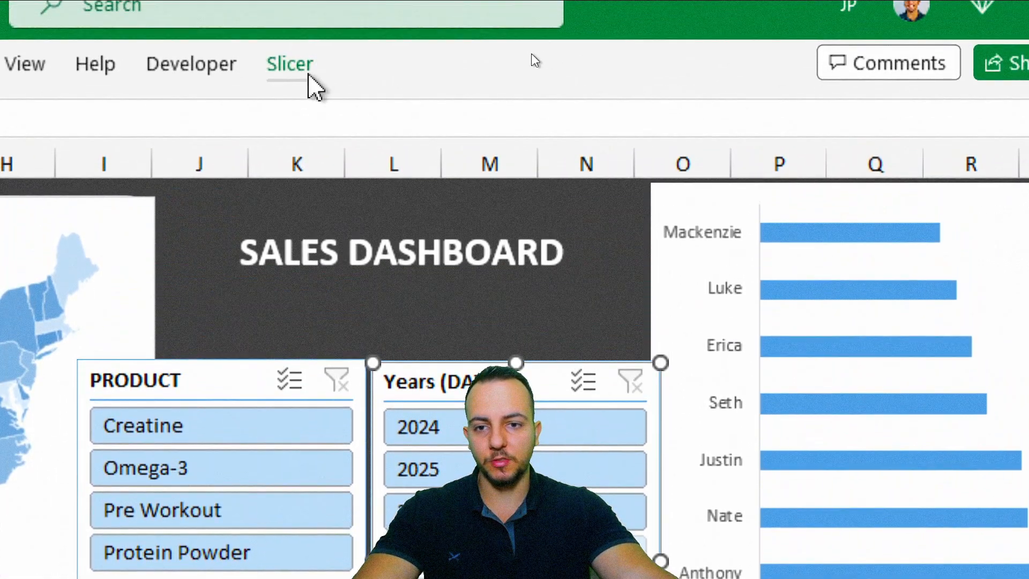
{"action": "left_click", "coordinate": [300, 69]}
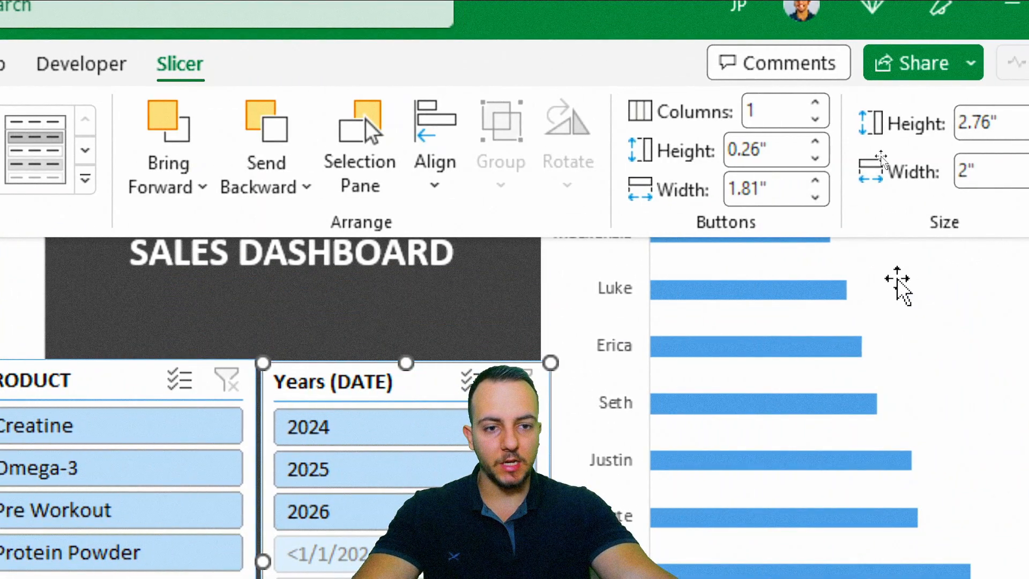
{"action": "left_click", "coordinate": [814, 103]}
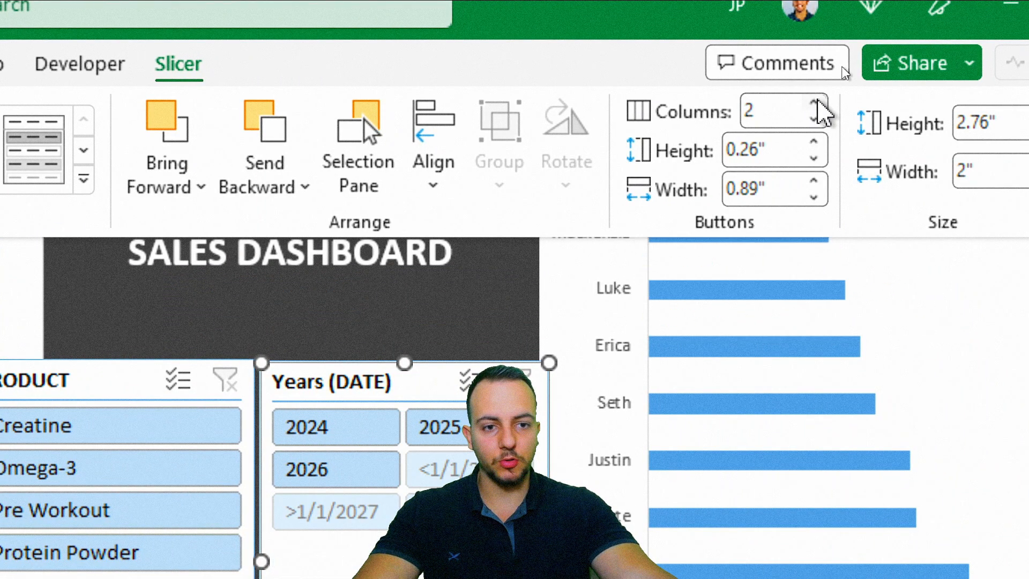
{"action": "left_click", "coordinate": [815, 103]}
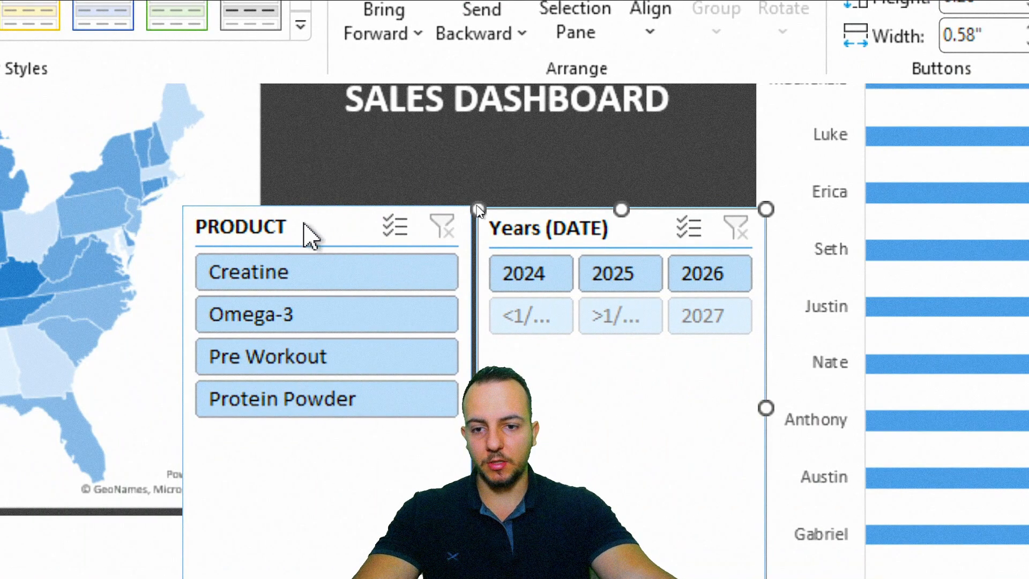
Step: Set the PRODUCT slicer's buttons to 2 columns
{"action": "left_click", "coordinate": [90, 376]}
{"action": "left_click", "coordinate": [309, 224]}
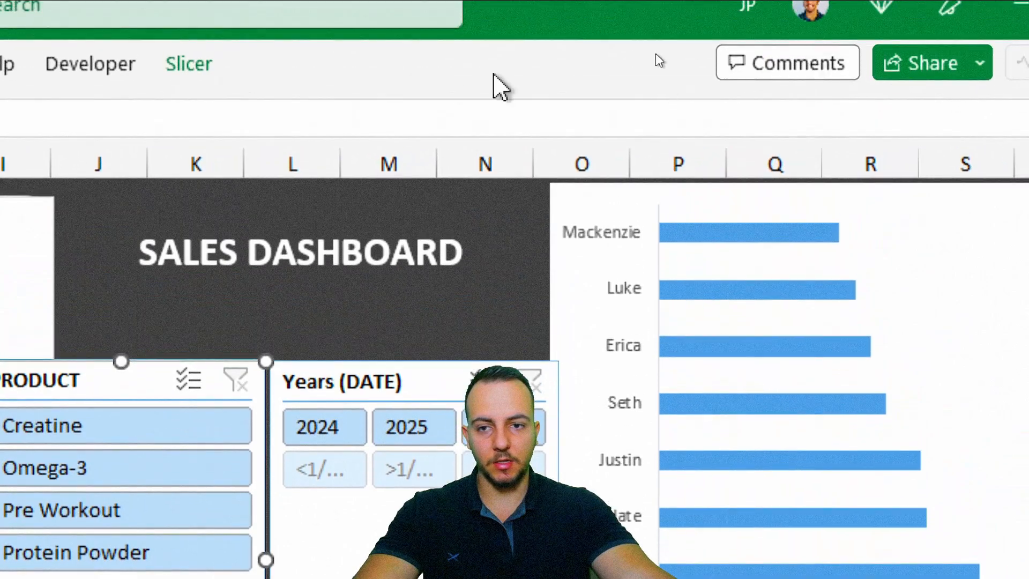
{"action": "left_click", "coordinate": [208, 77]}
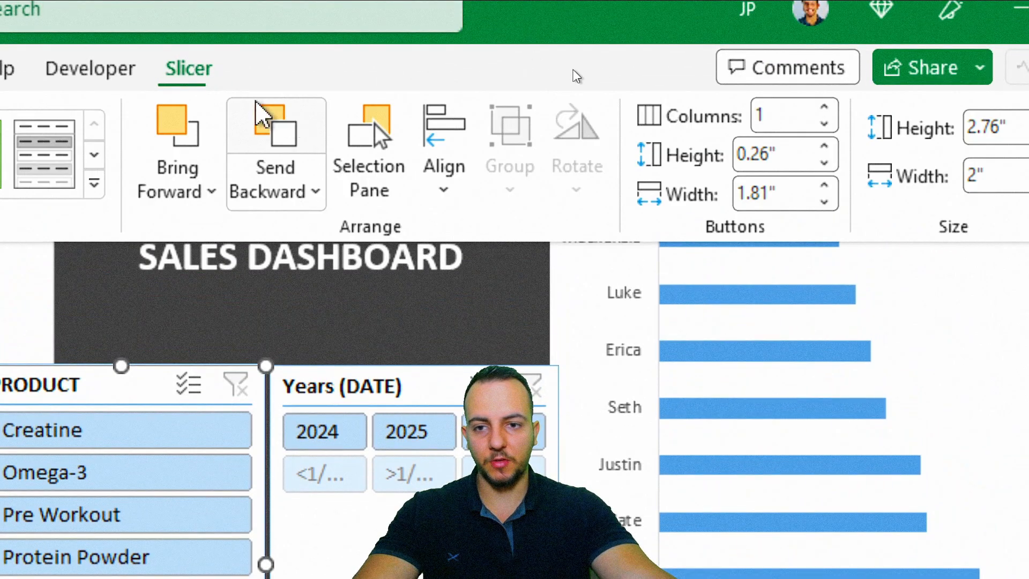
{"action": "left_click", "coordinate": [825, 107]}
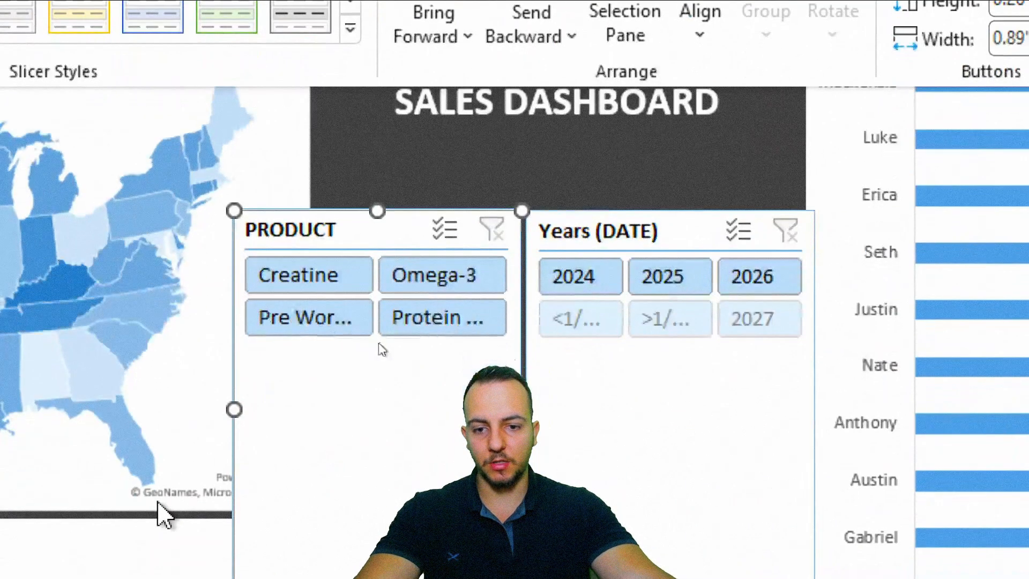
{"action": "left_click", "coordinate": [234, 479]}
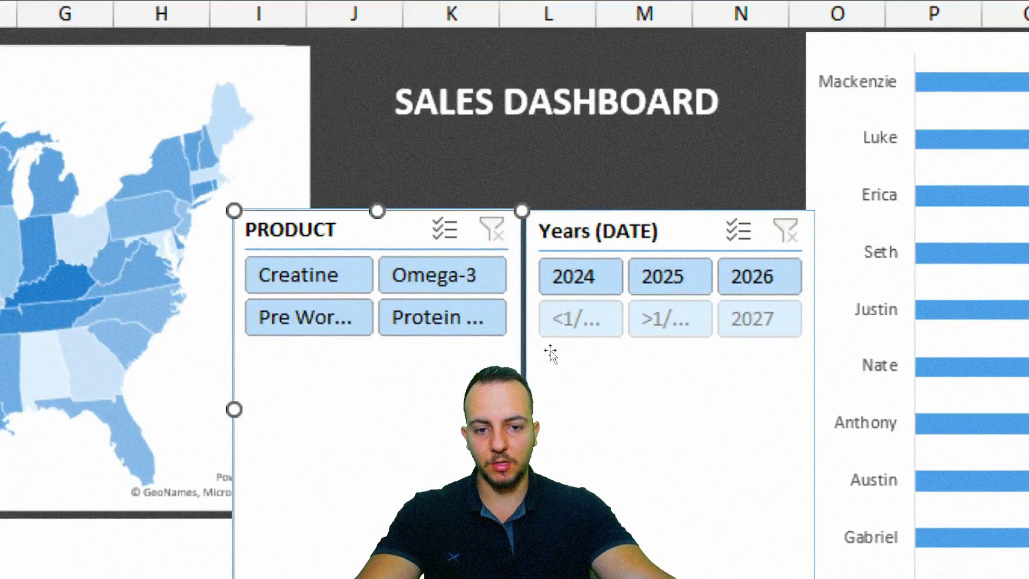
Step: Move the Years (DATE) slicer directly below the SALES DASHBOARD title, widen it to fill the gap between the charts, and shorten it
{"action": "left_click_drag", "start_coordinate": [628, 184], "coordinate": [405, 103]}
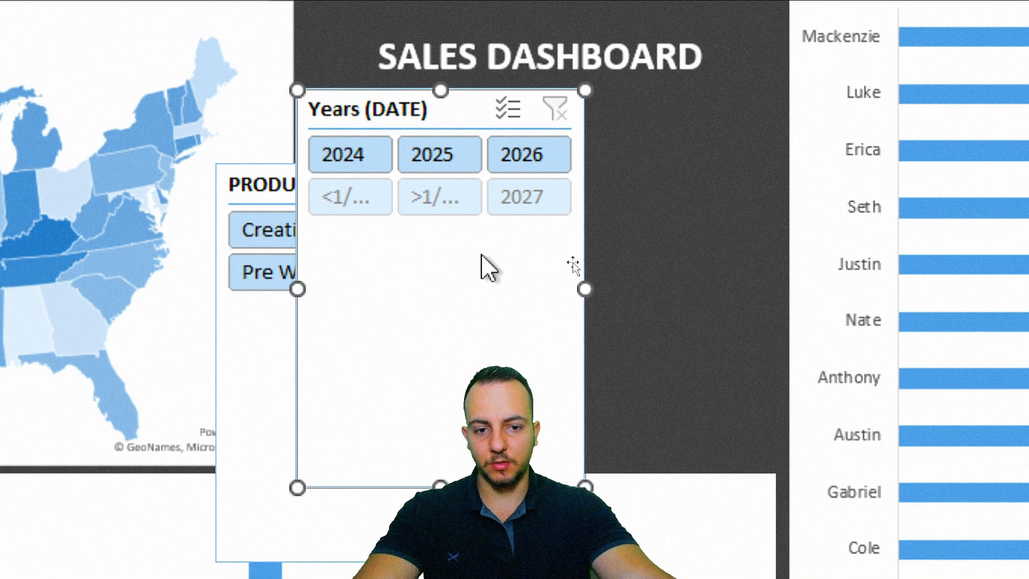
{"action": "left_click_drag", "start_coordinate": [584, 289], "coordinate": [783, 265]}
{"action": "left_click_drag", "start_coordinate": [593, 336], "coordinate": [622, 241]}
Step: Place the PRODUCT slicer under the Years (DATE) slicer, match its width, and reduce its height
{"action": "left_click_drag", "start_coordinate": [388, 406], "coordinate": [411, 432]}
{"action": "left_click_drag", "start_coordinate": [583, 439], "coordinate": [782, 424]}
{"action": "scroll", "coordinate": [606, 397], "scroll_direction": "down", "scroll_amount": 3}
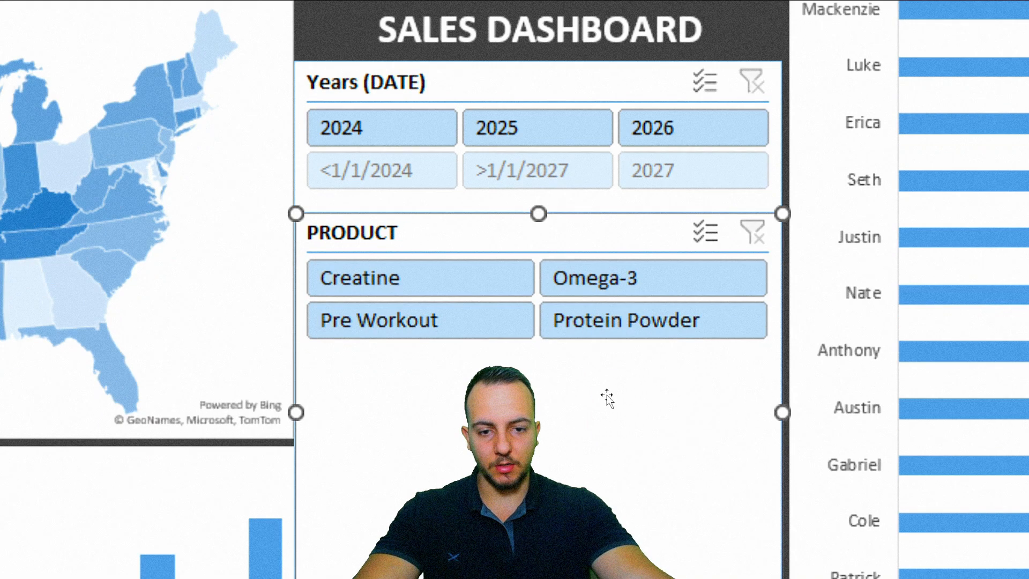
{"action": "left_click_drag", "start_coordinate": [536, 480], "coordinate": [559, 309]}
Step: Move the PRODUCT slicer down to the map's lower edge and extend the Years (DATE) slicer's height, leaving a narrow gap between them
{"action": "scroll", "coordinate": [534, 75], "scroll_direction": "up", "scroll_amount": 2}
{"action": "left_click_drag", "start_coordinate": [523, 218], "coordinate": [570, 259]}
{"action": "left_click", "coordinate": [565, 210]}
{"action": "left_click_drag", "start_coordinate": [538, 216], "coordinate": [533, 241]}
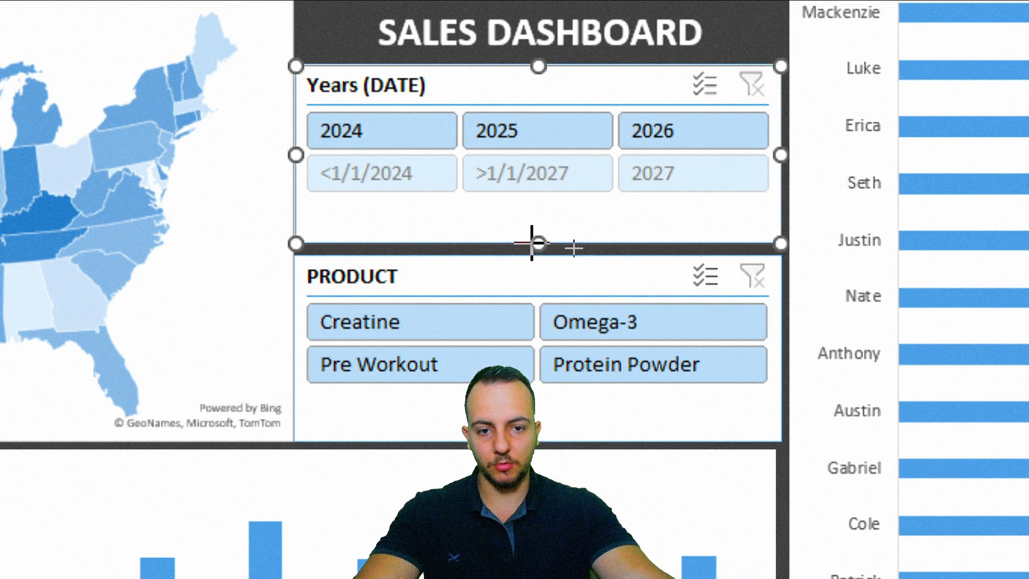
Step: Turn off the header display in the Years (DATE) slicer's settings
{"action": "scroll", "coordinate": [604, 211], "scroll_direction": "up", "scroll_amount": 1}
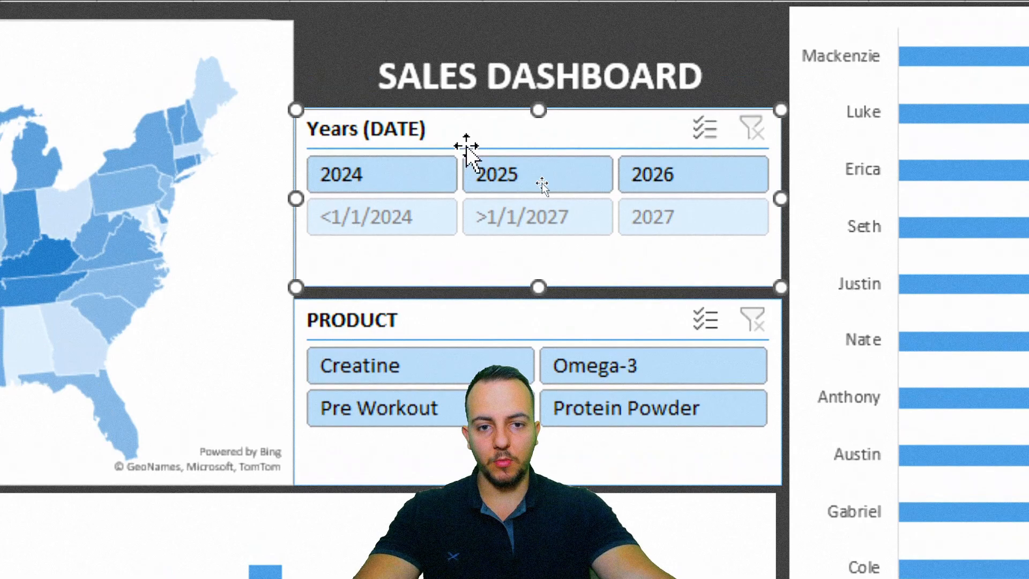
{"action": "right_click", "coordinate": [443, 130]}
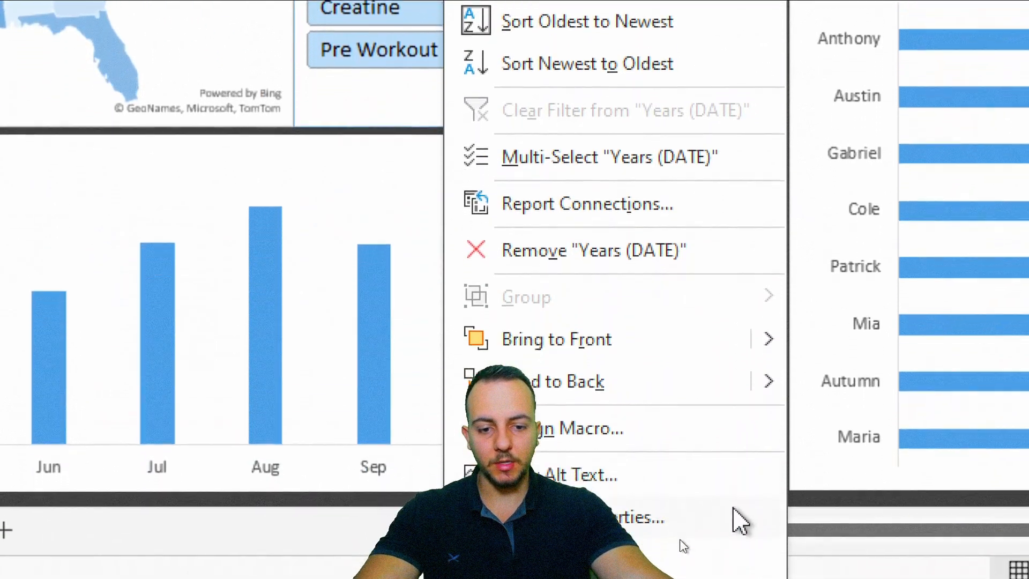
{"action": "left_click", "coordinate": [650, 551]}
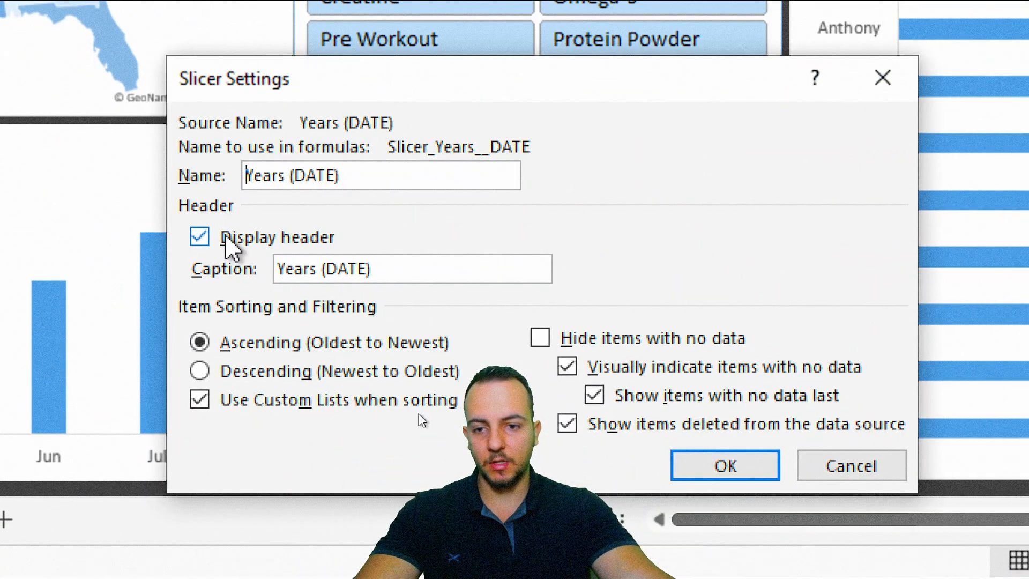
{"action": "left_click", "coordinate": [362, 310]}
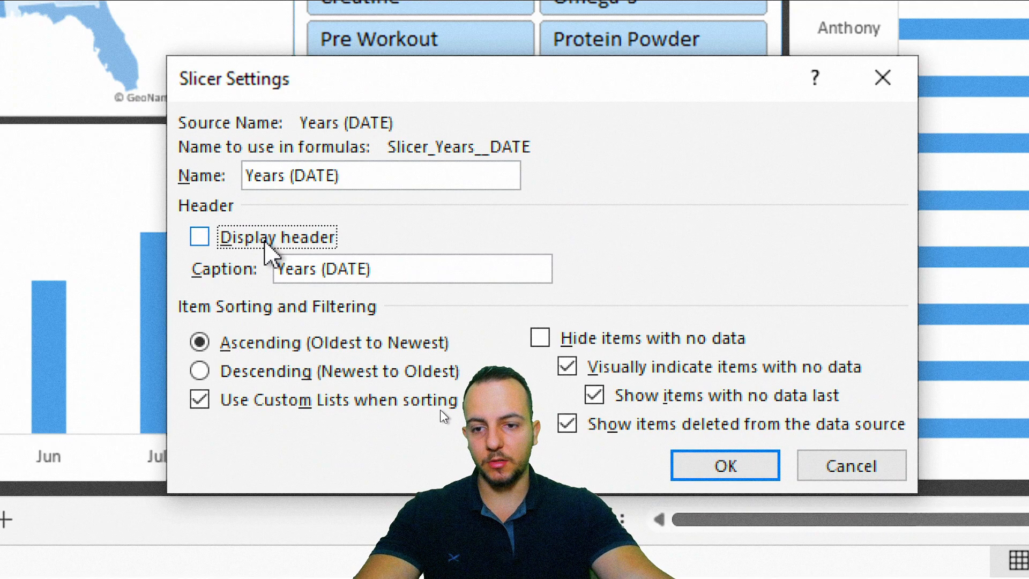
{"action": "left_click", "coordinate": [691, 467]}
Step: Turn off the header display in the PRODUCT slicer's settings
{"action": "right_click", "coordinate": [365, 457]}
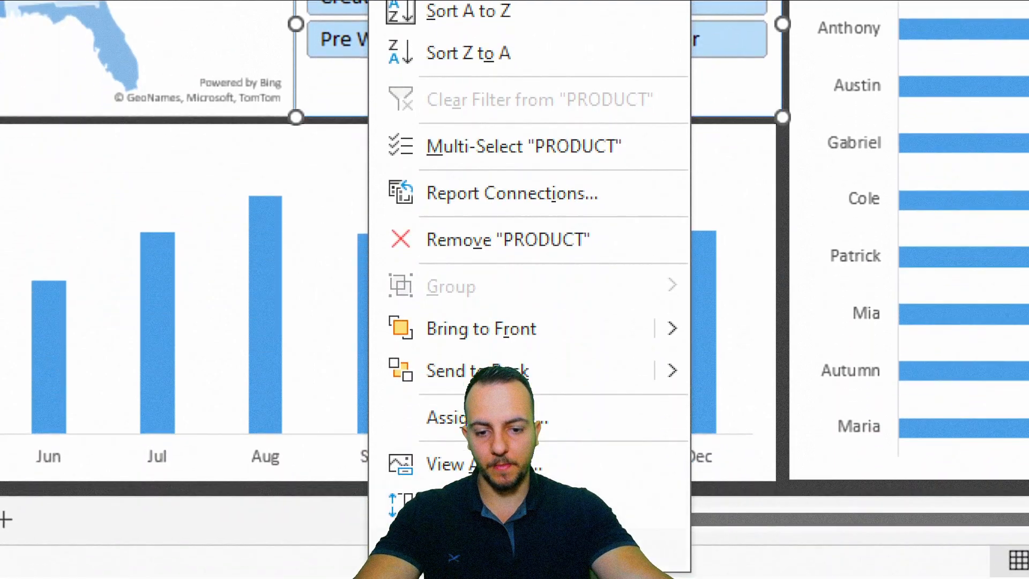
{"action": "left_click", "coordinate": [431, 500]}
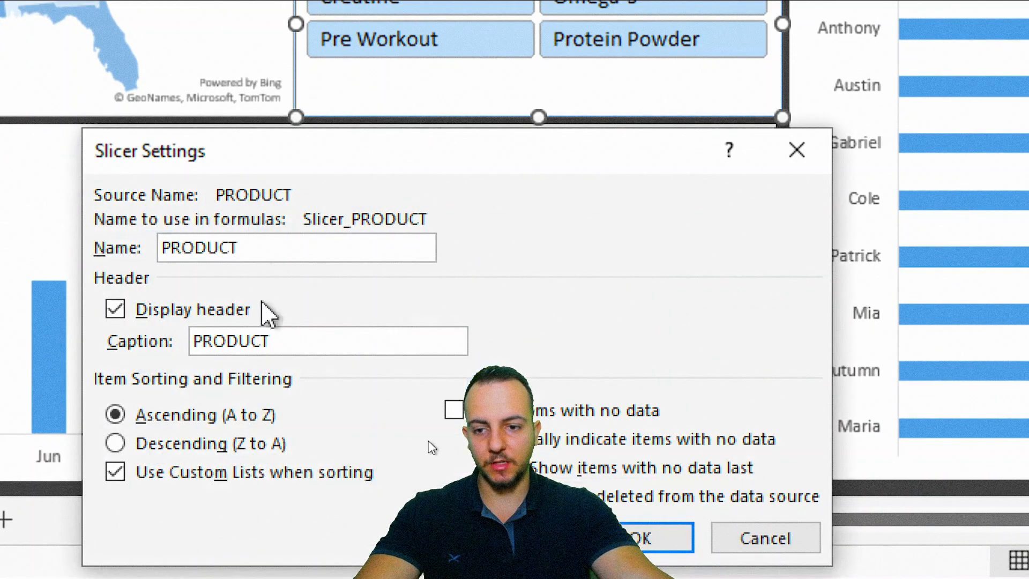
{"action": "left_click", "coordinate": [225, 310]}
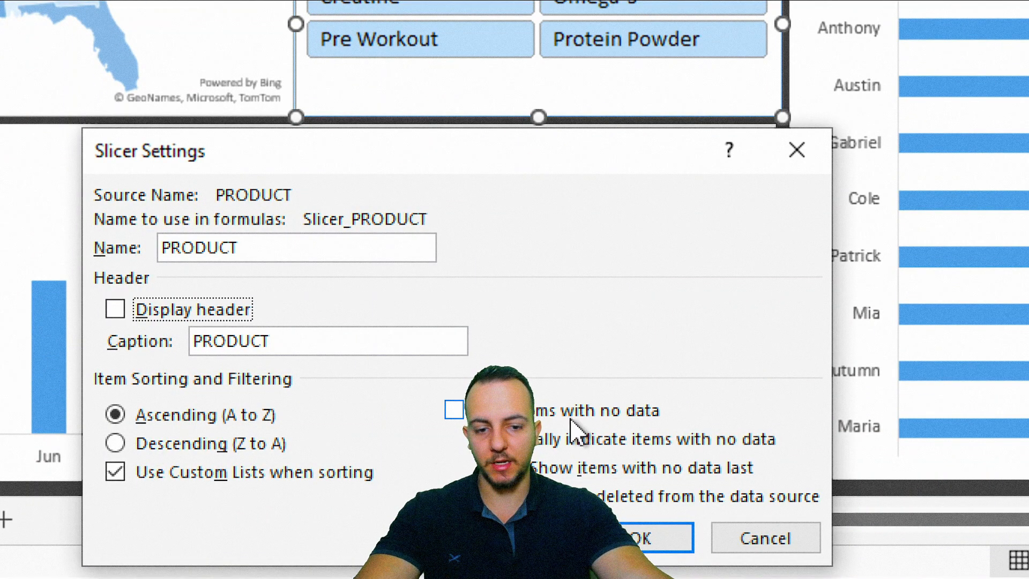
{"action": "left_click", "coordinate": [659, 537]}
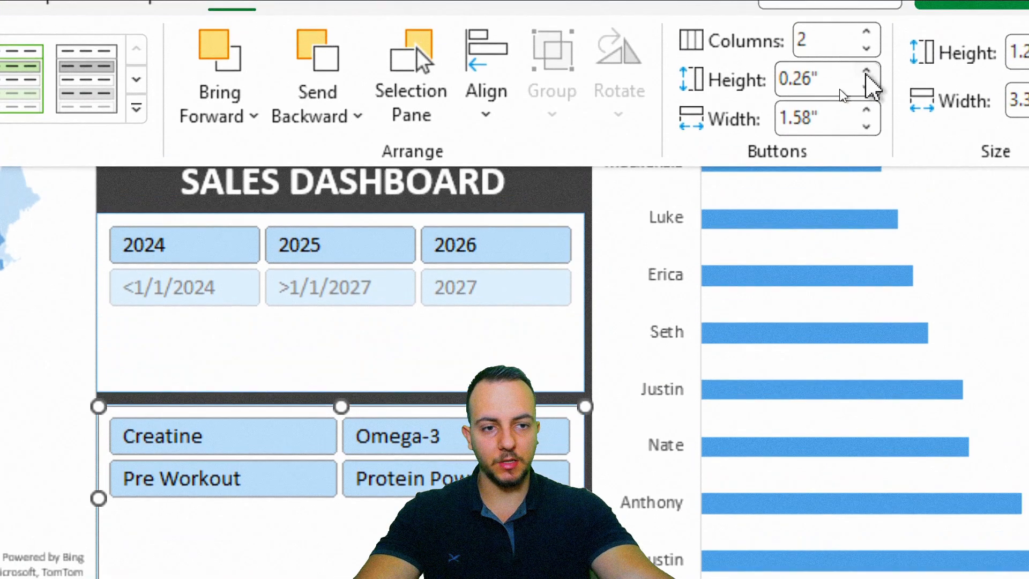
Step: Set the PRODUCT slicer's button height to 0.5"
{"action": "left_click", "coordinate": [866, 140]}
{"action": "left_click", "coordinate": [866, 71]}
{"action": "left_click", "coordinate": [866, 72]}
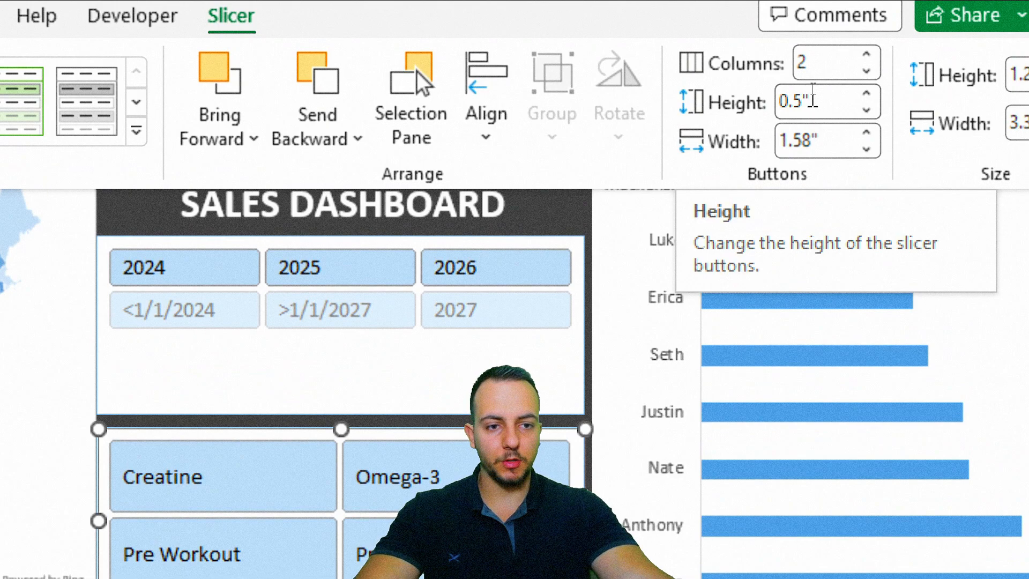
Step: Increase the Years (DATE) slicer's button height to match the PRODUCT slicer's buttons, leaving the slicer deselected
{"action": "left_click", "coordinate": [536, 364]}
{"action": "left_click", "coordinate": [536, 370]}
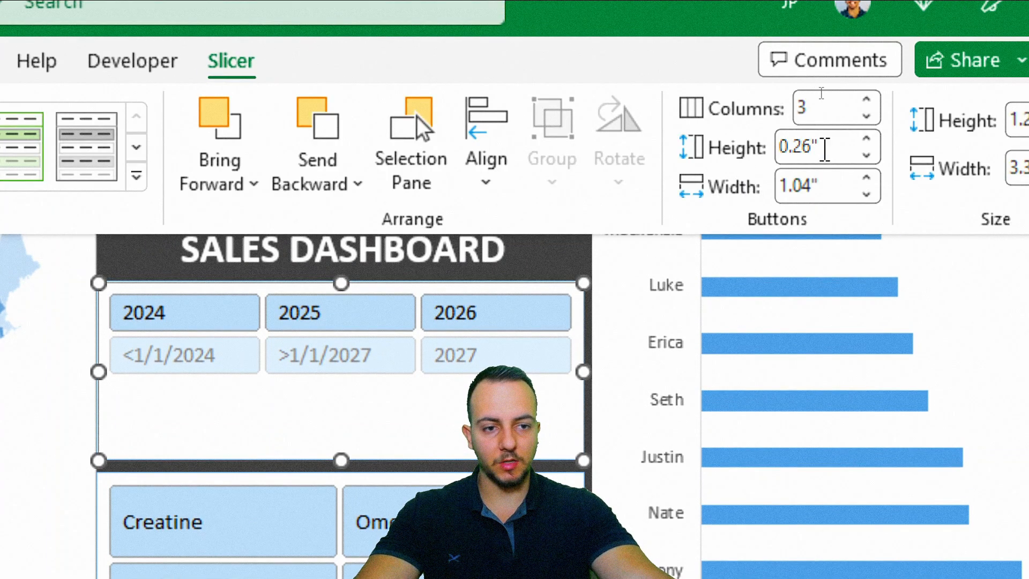
{"action": "left_click", "coordinate": [875, 138]}
{"action": "left_click", "coordinate": [874, 138]}
{"action": "left_click", "coordinate": [874, 139]}
{"action": "key", "text": "Escape"}
{"action": "key", "text": "Escape"}
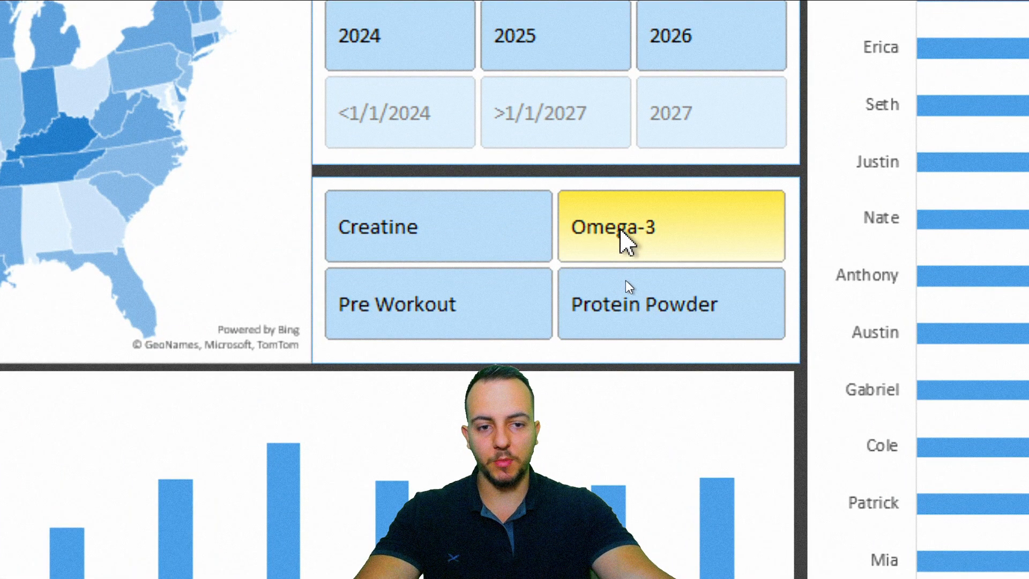
Step: Filter the dashboard by Omega-3 with the PRODUCT slicer to check which charts it controls
{"action": "left_click", "coordinate": [624, 236]}
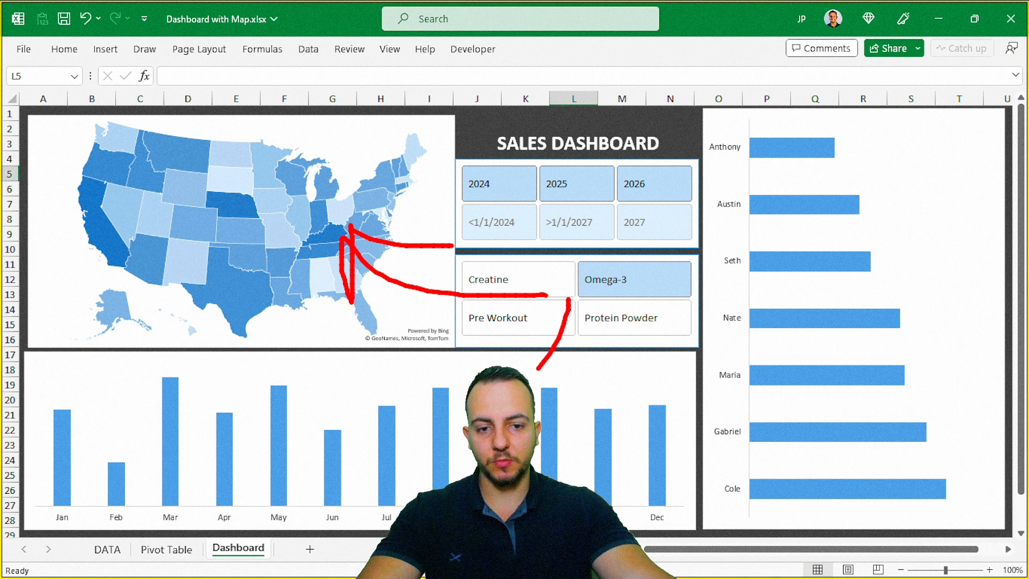
{"action": "left_click_drag", "start_coordinate": [586, 297], "coordinate": [763, 265]}
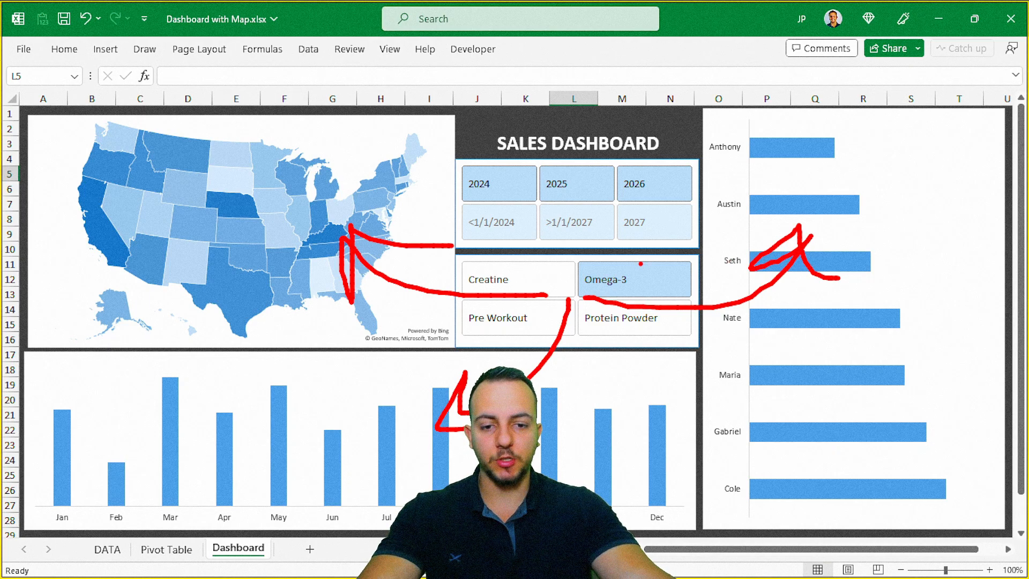
{"action": "key", "text": "Escape"}
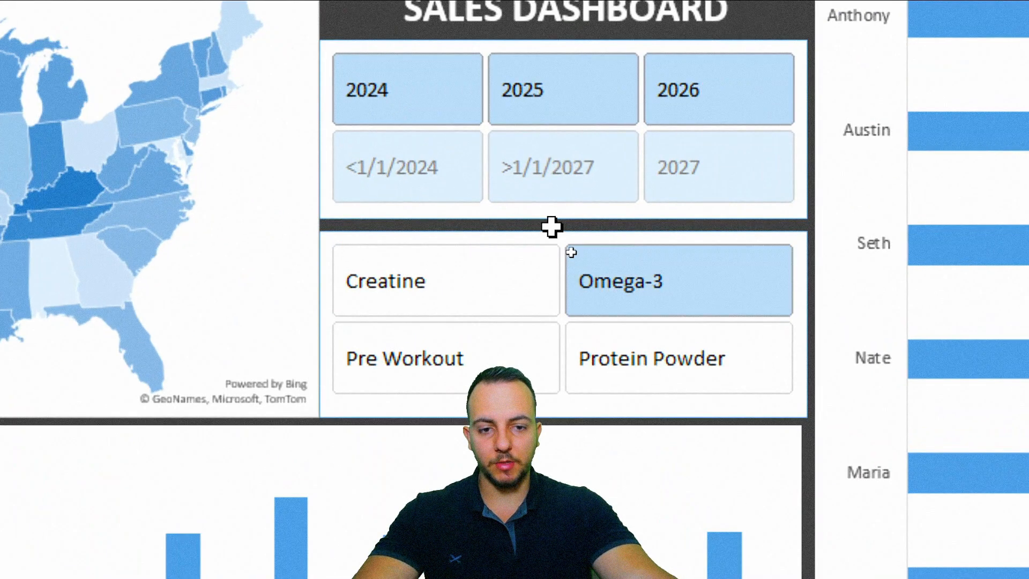
Step: Connect the PRODUCT slicer to PivotTable1 and PivotTable3 in addition to PivotTable2
{"action": "right_click", "coordinate": [577, 236]}
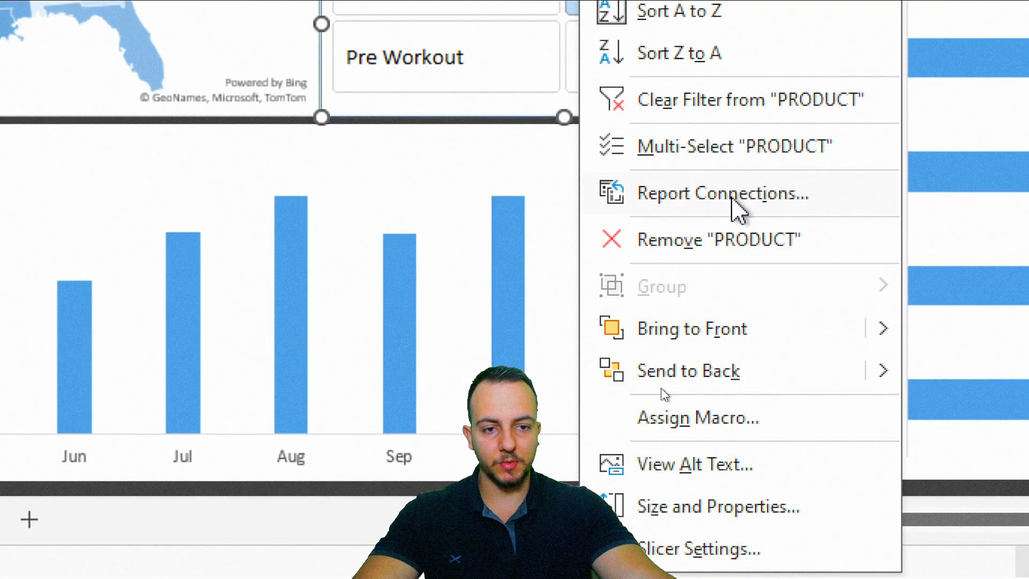
{"action": "left_click", "coordinate": [732, 200]}
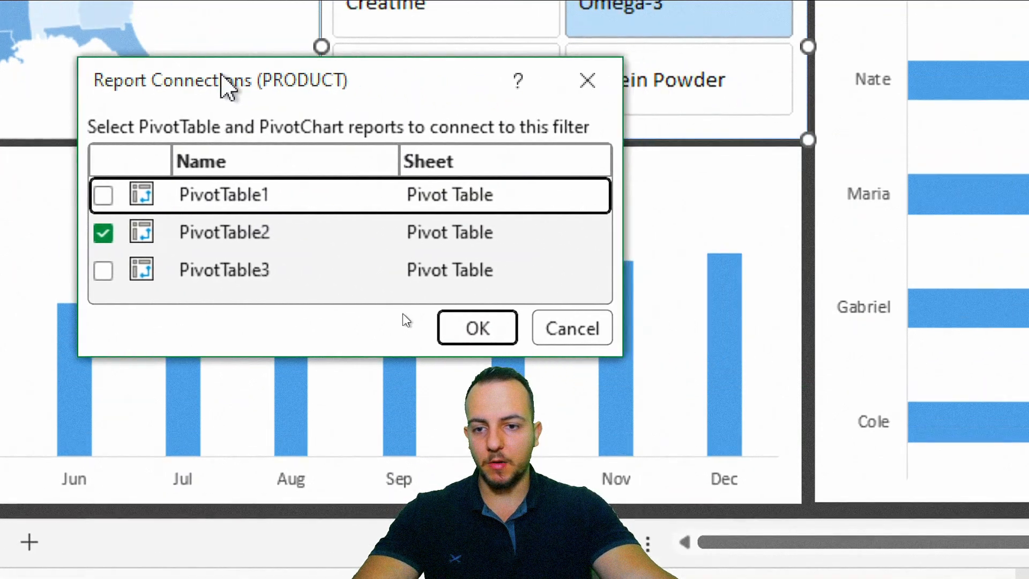
{"action": "left_click", "coordinate": [103, 195]}
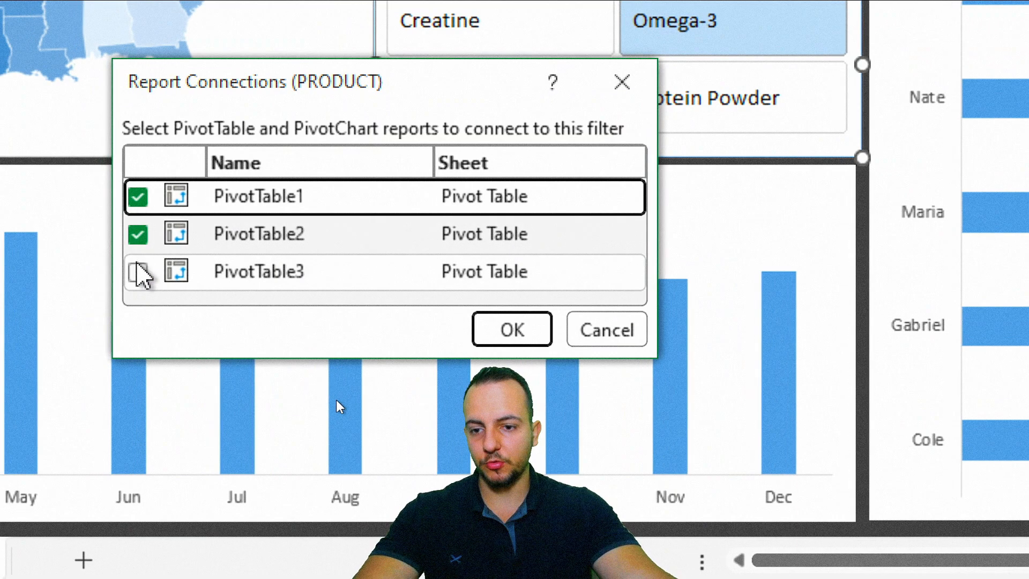
{"action": "left_click", "coordinate": [139, 272]}
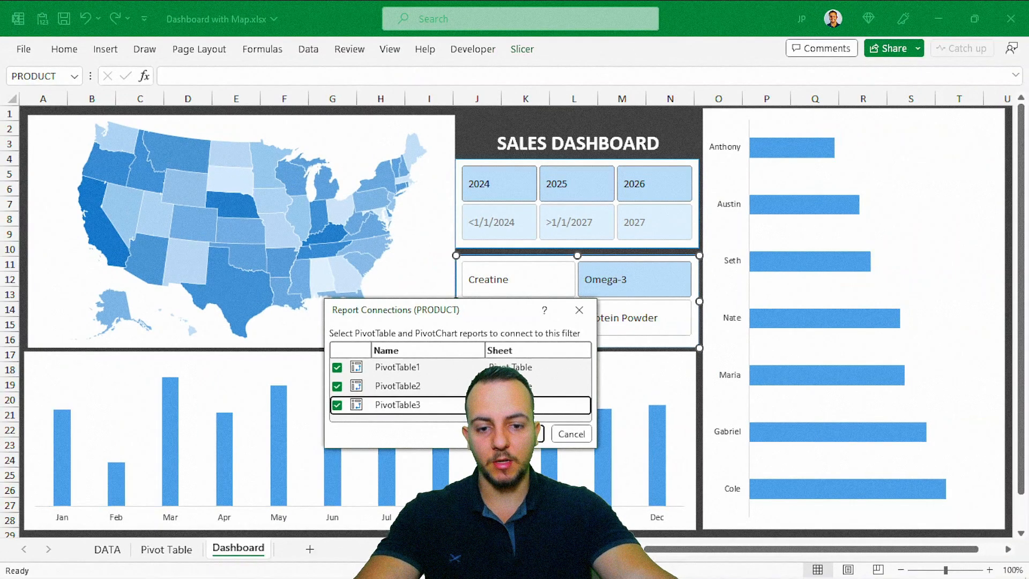
{"action": "left_click", "coordinate": [510, 353]}
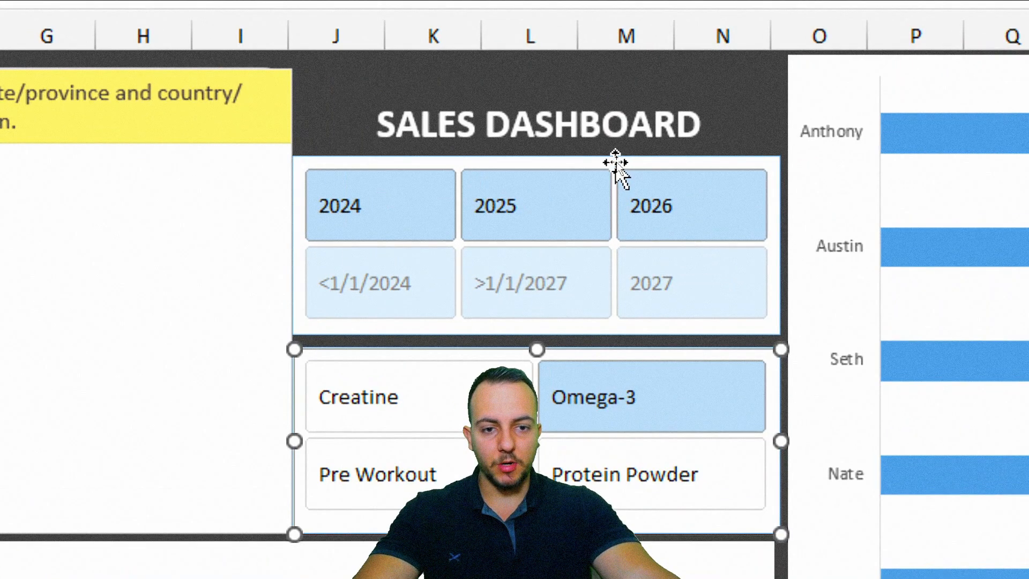
{"action": "right_click", "coordinate": [616, 162]}
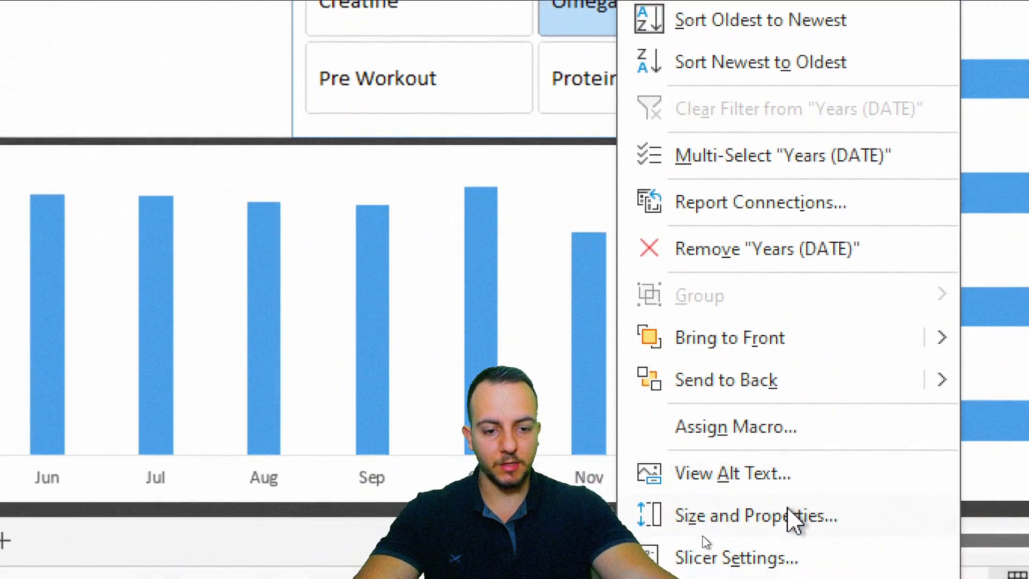
{"action": "left_click", "coordinate": [790, 551]}
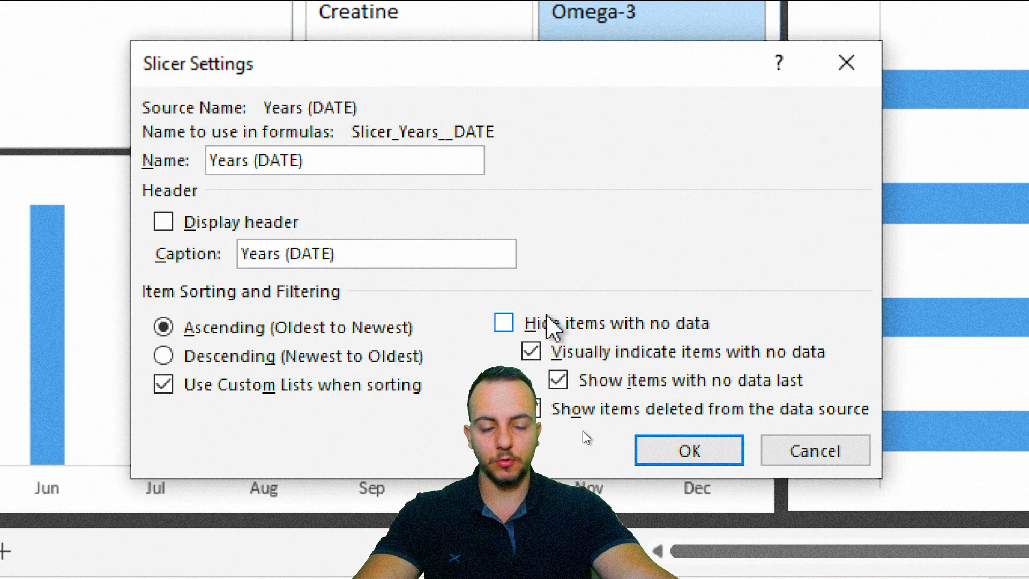
{"action": "left_click", "coordinate": [689, 450]}
Step: Connect the Years (DATE) slicer to PivotTable1 and PivotTable3 in addition to PivotTable2
{"action": "right_click", "coordinate": [497, 87]}
{"action": "left_click", "coordinate": [671, 211]}
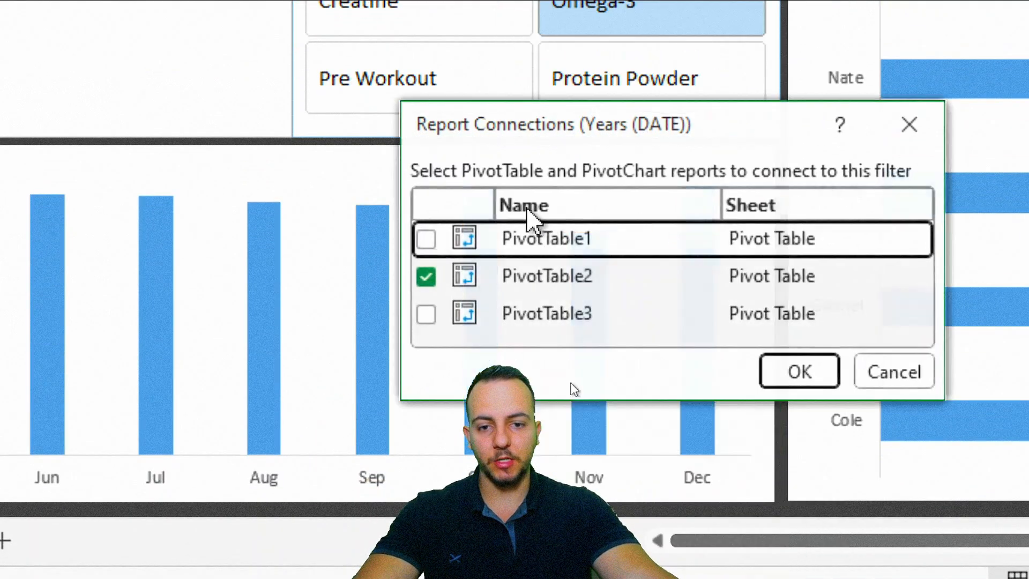
{"action": "left_click_drag", "start_coordinate": [490, 132], "coordinate": [158, 67]}
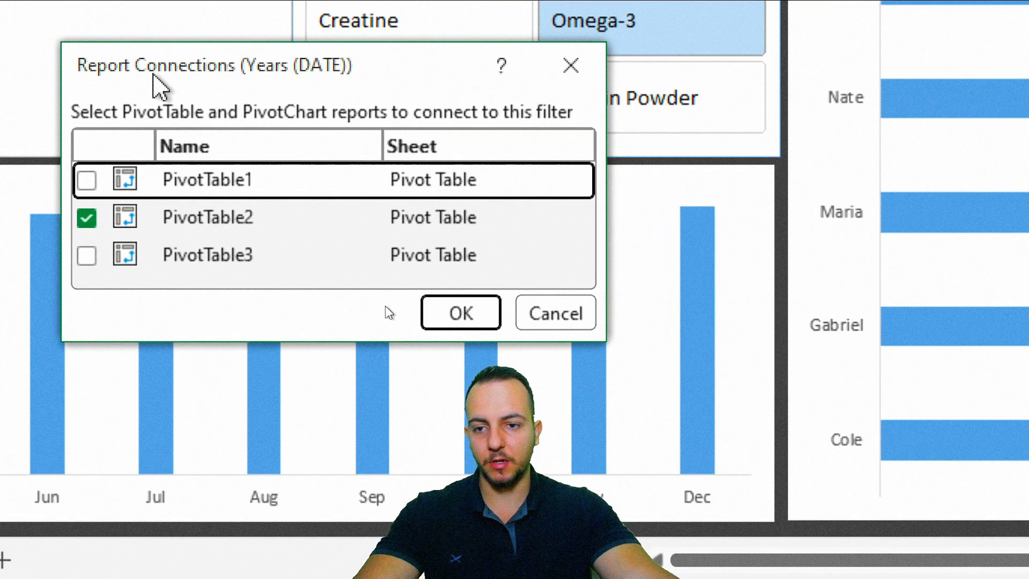
{"action": "left_click", "coordinate": [144, 256]}
{"action": "left_click", "coordinate": [144, 180]}
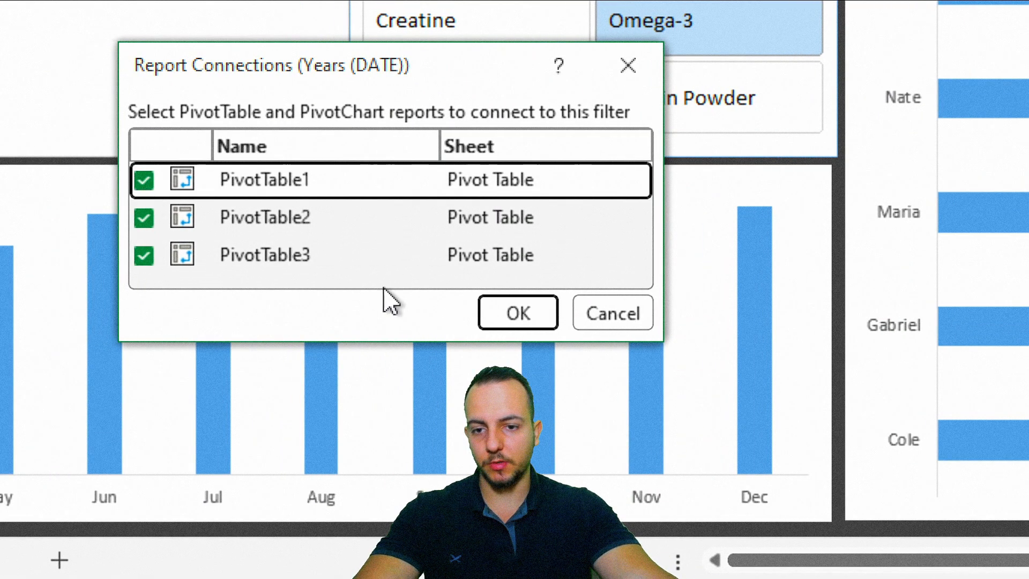
{"action": "left_click", "coordinate": [512, 314]}
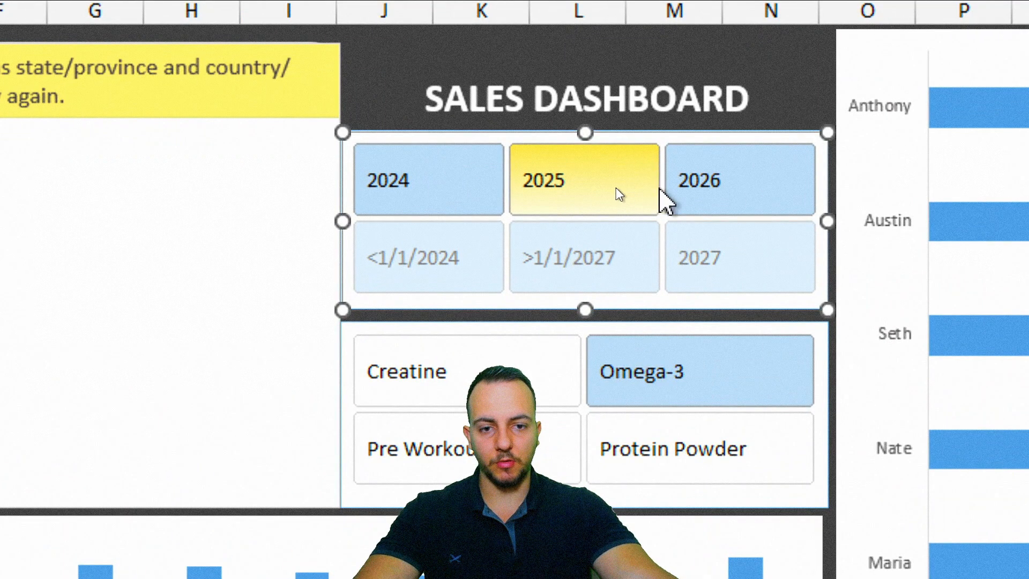
Step: Test both slicers with different year and product combinations, ending with 2025 and Pre Workout selected
{"action": "left_click", "coordinate": [574, 200]}
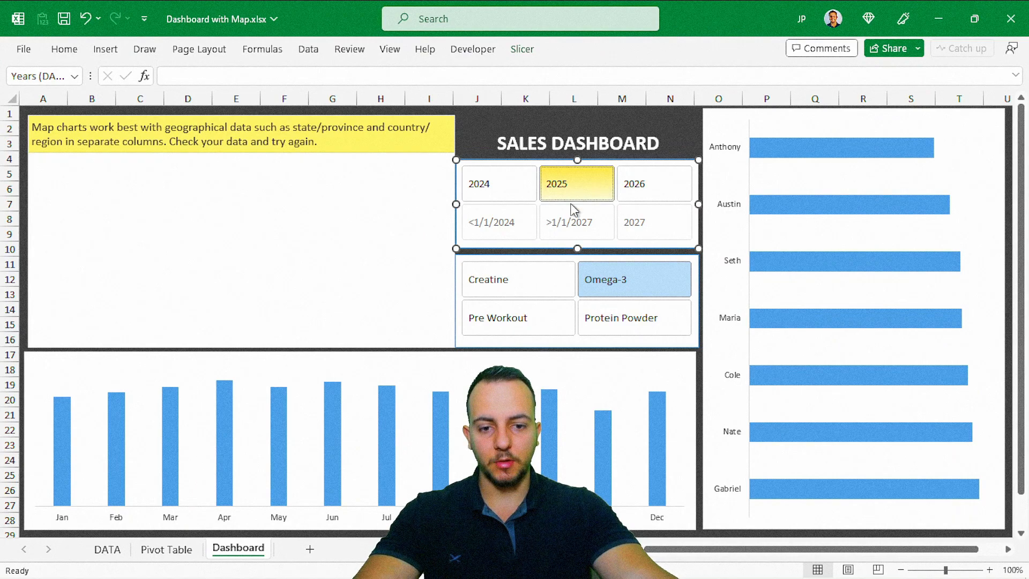
{"action": "left_click", "coordinate": [534, 288]}
{"action": "left_click", "coordinate": [566, 329]}
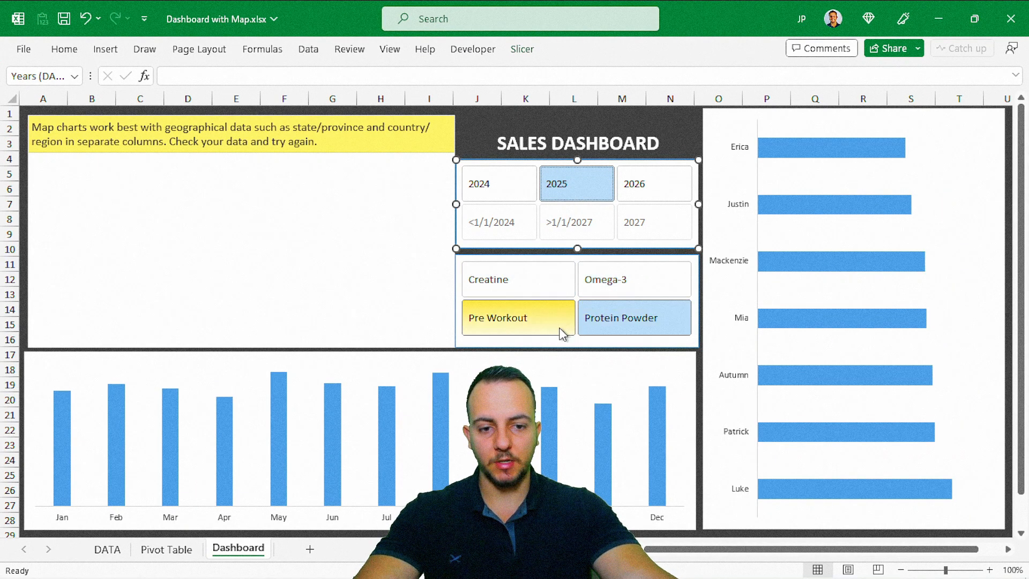
{"action": "left_click", "coordinate": [613, 289]}
{"action": "left_click", "coordinate": [641, 198]}
{"action": "left_click", "coordinate": [515, 188]}
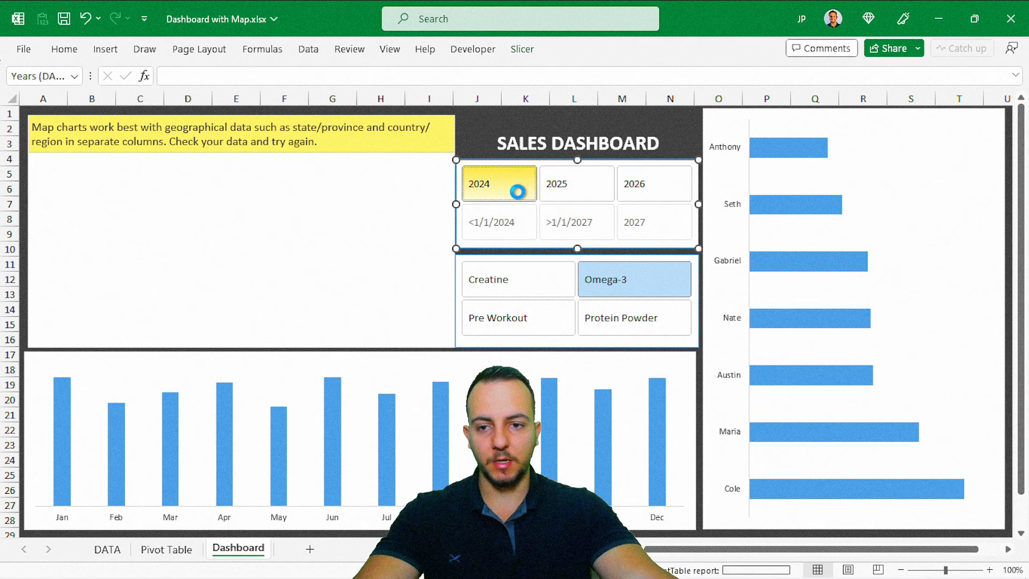
{"action": "left_click", "coordinate": [590, 311]}
{"action": "left_click", "coordinate": [546, 286]}
{"action": "left_click", "coordinate": [584, 194]}
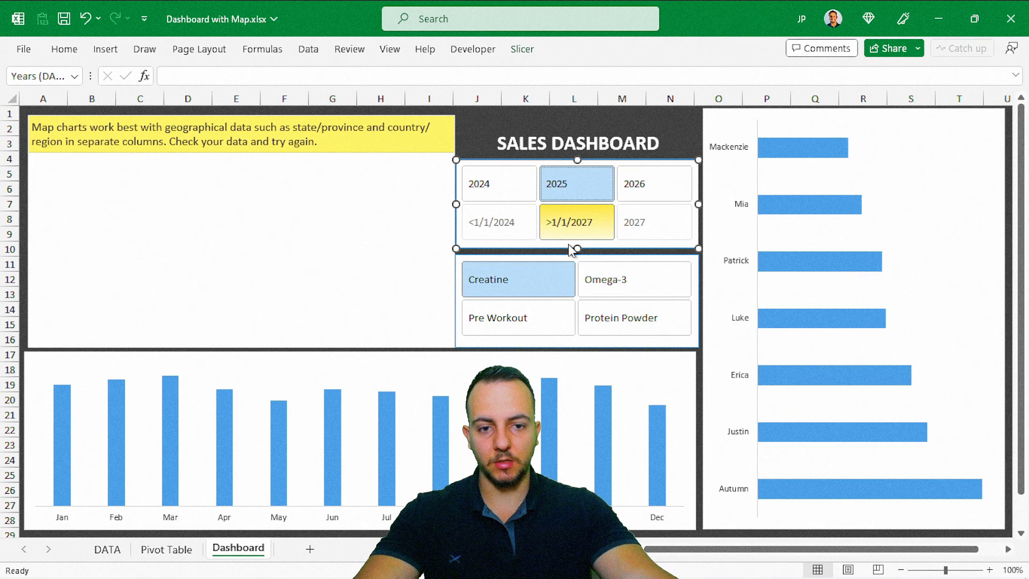
{"action": "left_click", "coordinate": [542, 321]}
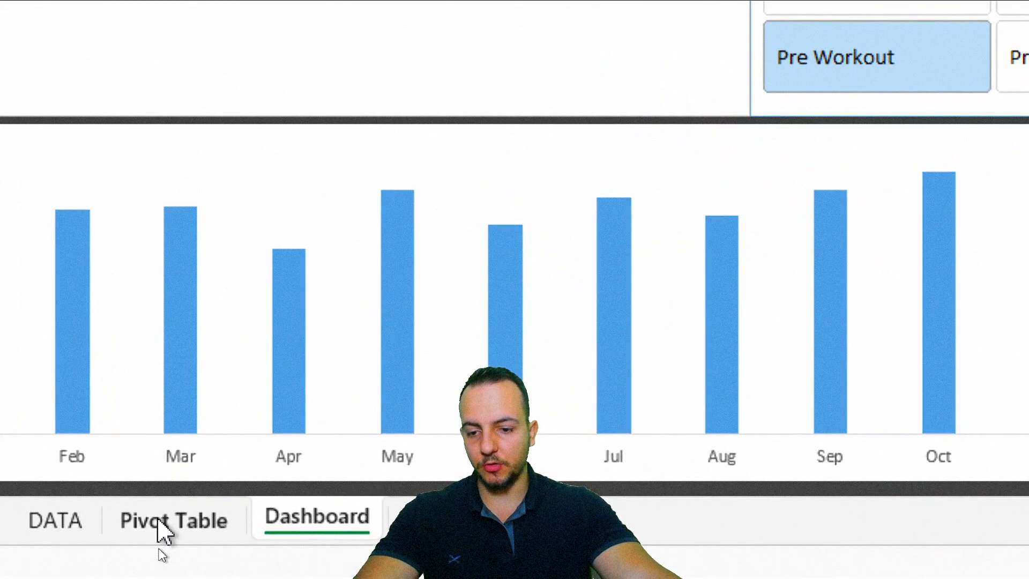
Step: Examine the formula in J3 and the rows below the copied state list on the Pivot Table sheet, comparing them with the dashboard map
{"action": "left_click", "coordinate": [163, 552]}
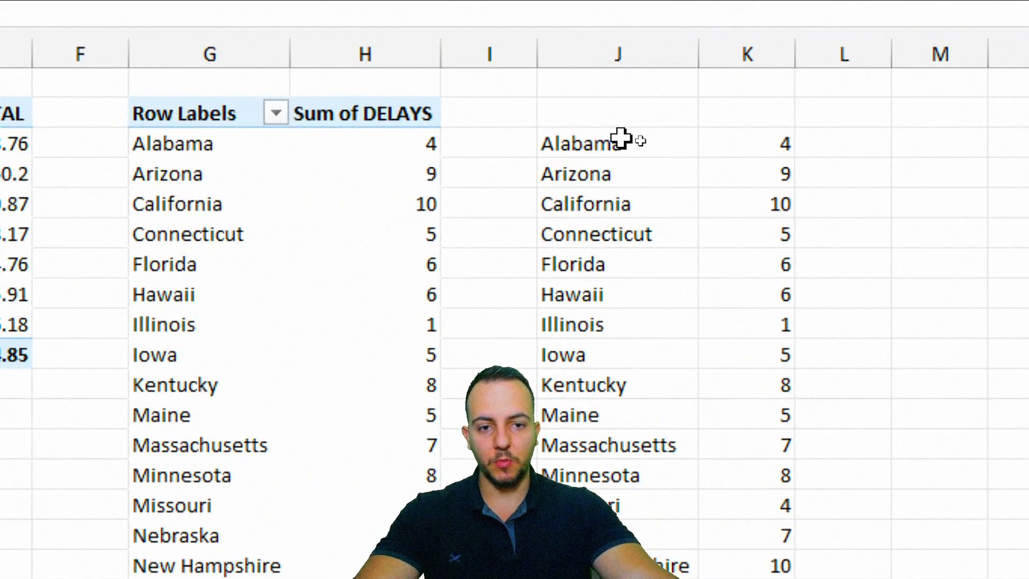
{"action": "left_click", "coordinate": [628, 142]}
{"action": "type", "text": "=G3"}
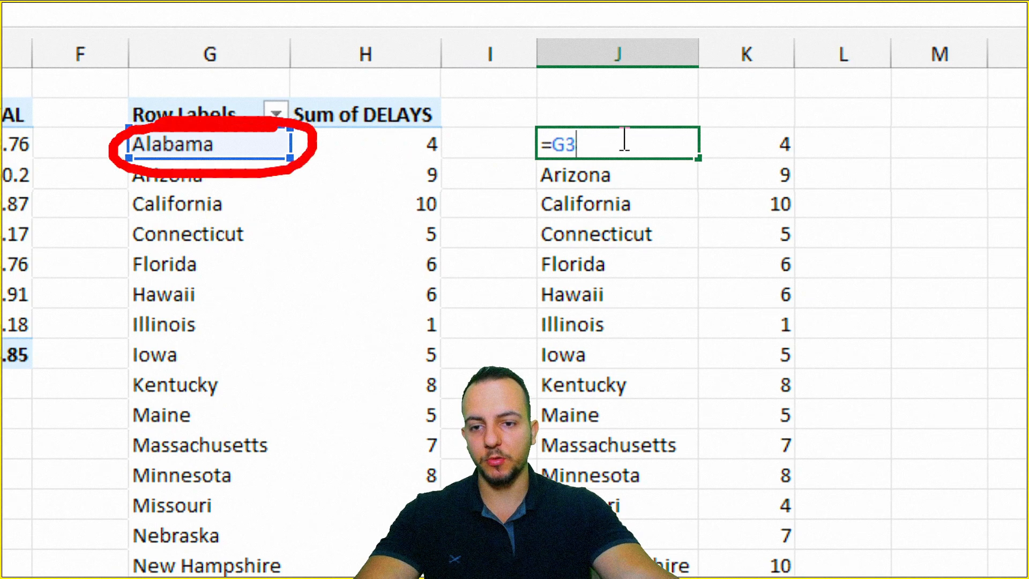
{"action": "key", "text": "ctrl+Return"}
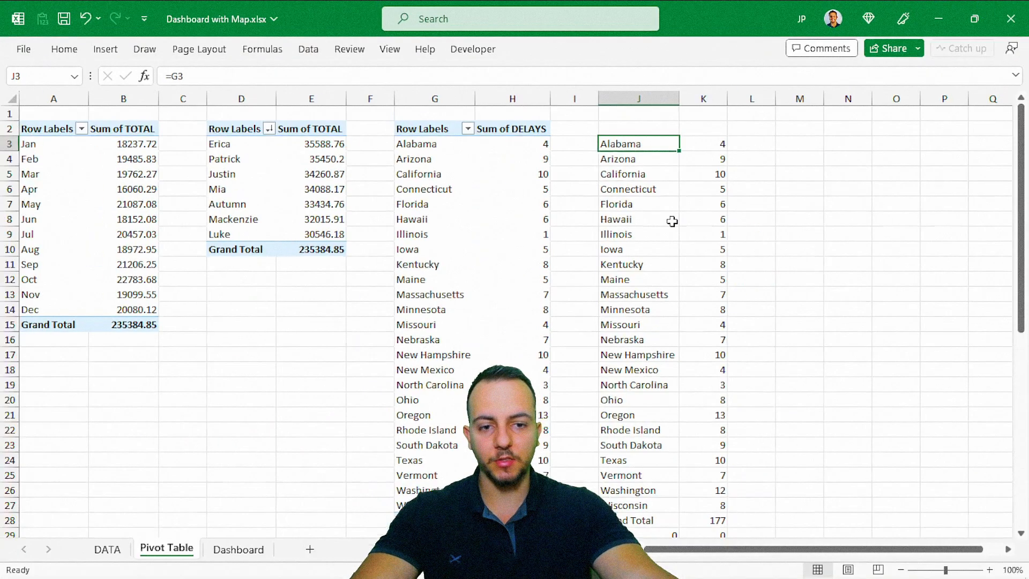
{"action": "scroll", "coordinate": [664, 303], "scroll_direction": "down", "scroll_amount": 6}
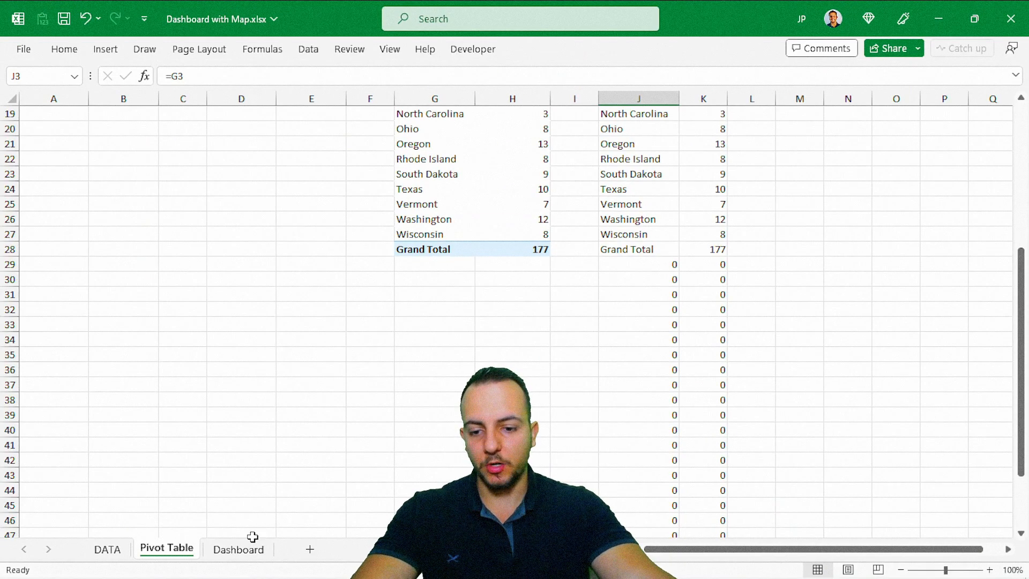
{"action": "left_click", "coordinate": [238, 549]}
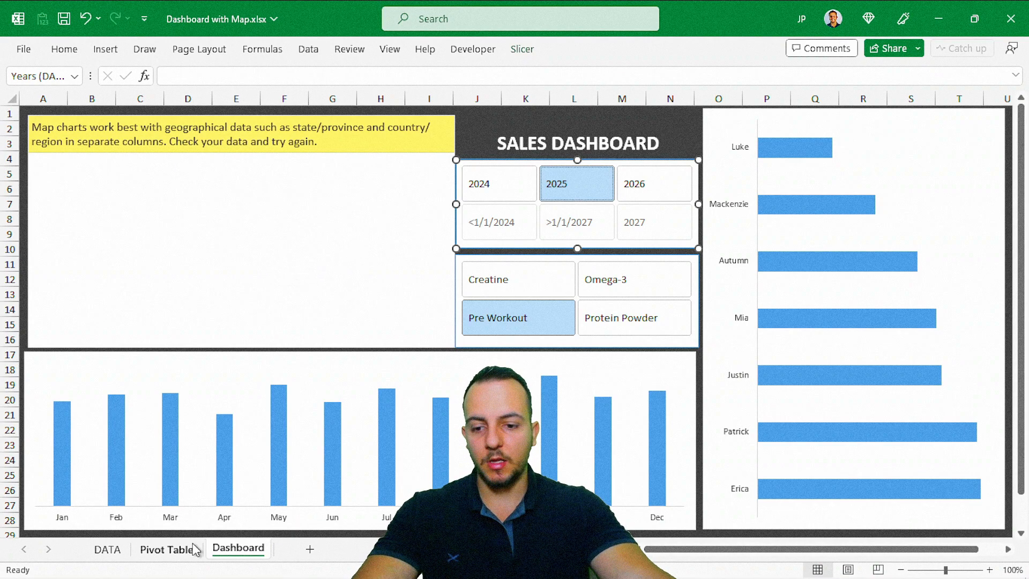
Step: Turn off grand totals for both rows and columns in the state delays PivotTable on the Pivot Table sheet
{"action": "left_click", "coordinate": [167, 549]}
{"action": "scroll", "coordinate": [432, 294], "scroll_direction": "up", "scroll_amount": 6}
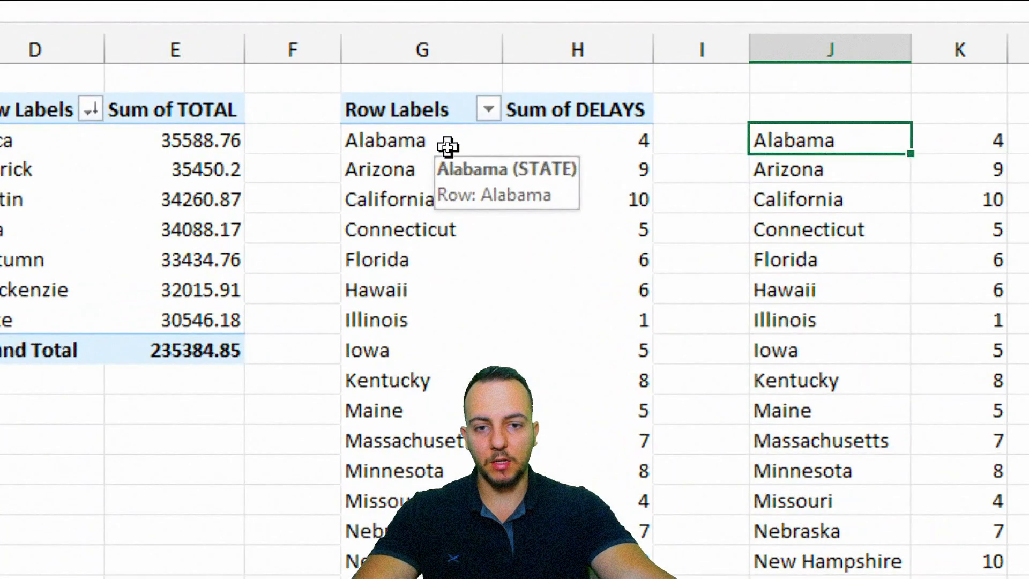
{"action": "right_click", "coordinate": [459, 150]}
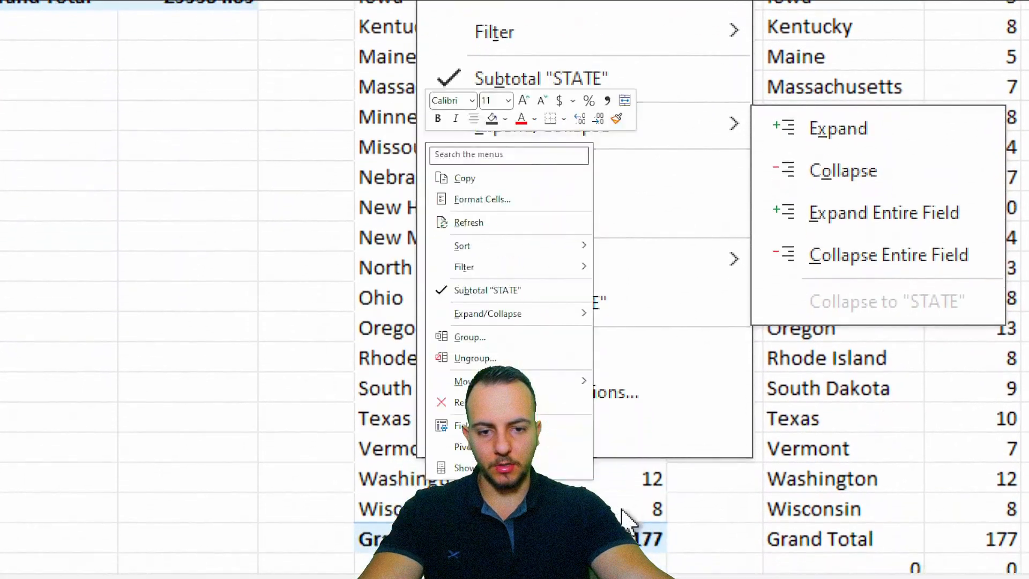
{"action": "left_click", "coordinate": [560, 349]}
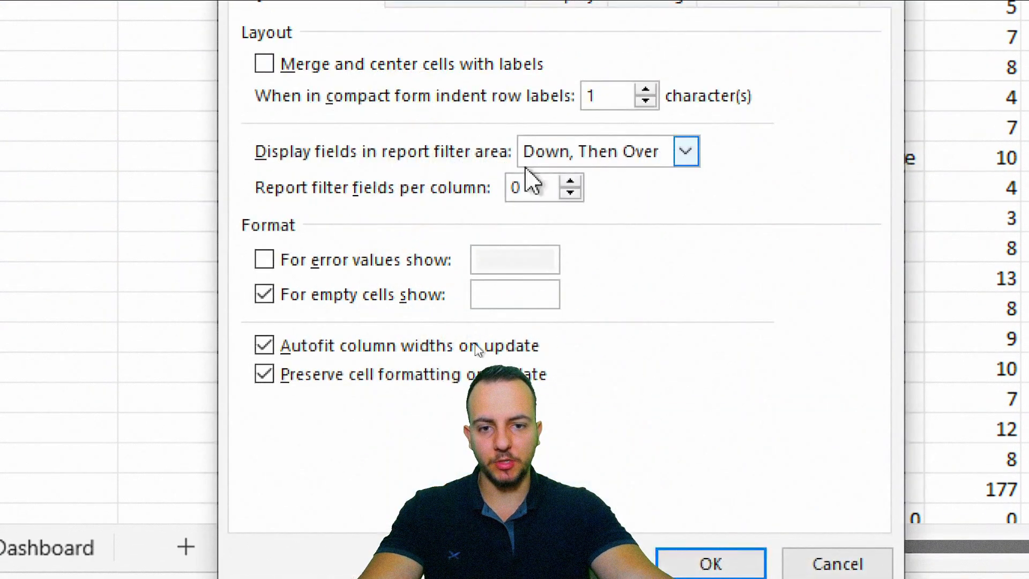
{"action": "left_click", "coordinate": [461, 148]}
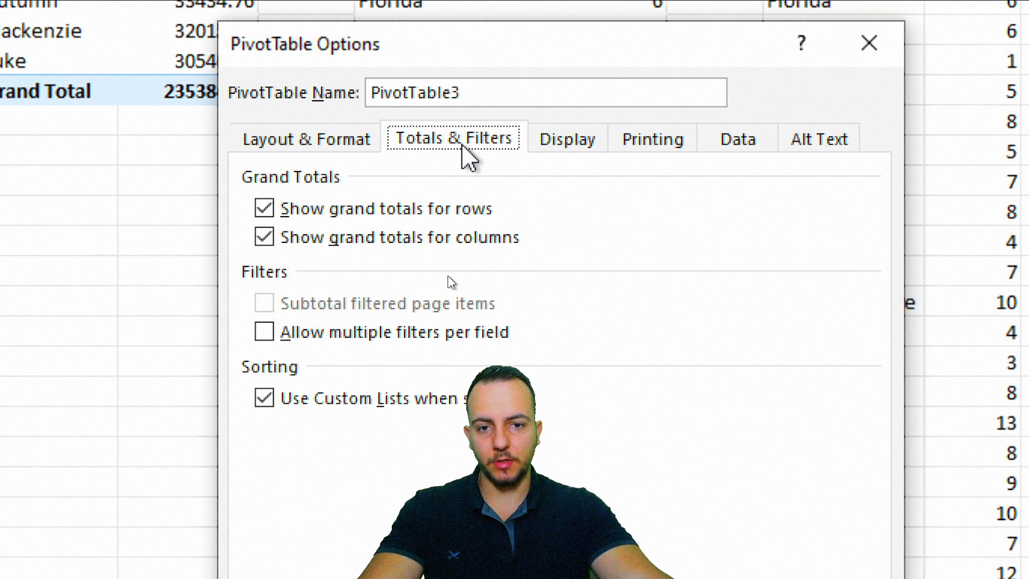
{"action": "left_click", "coordinate": [299, 209]}
{"action": "left_click", "coordinate": [303, 235]}
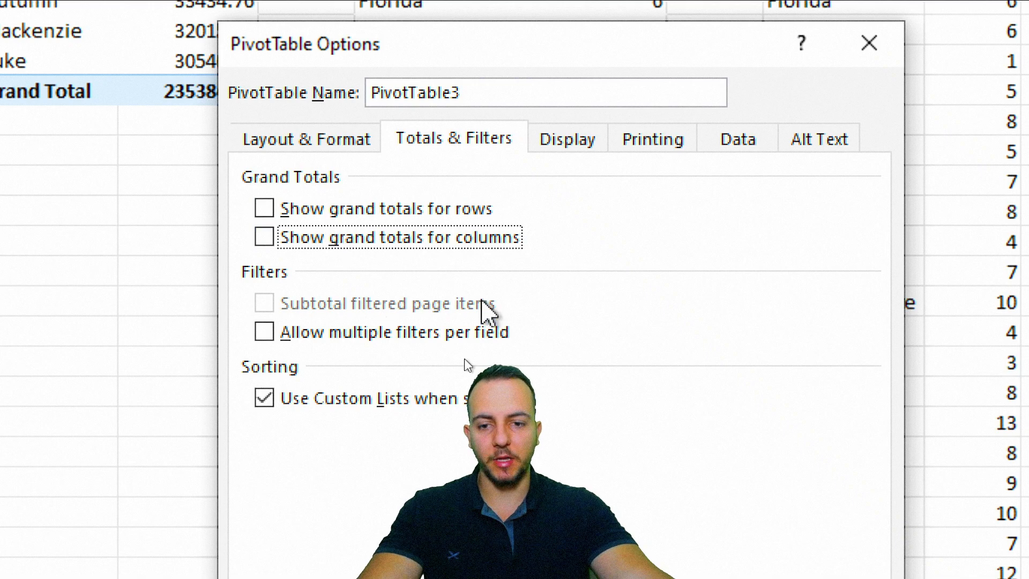
{"action": "left_click", "coordinate": [684, 536]}
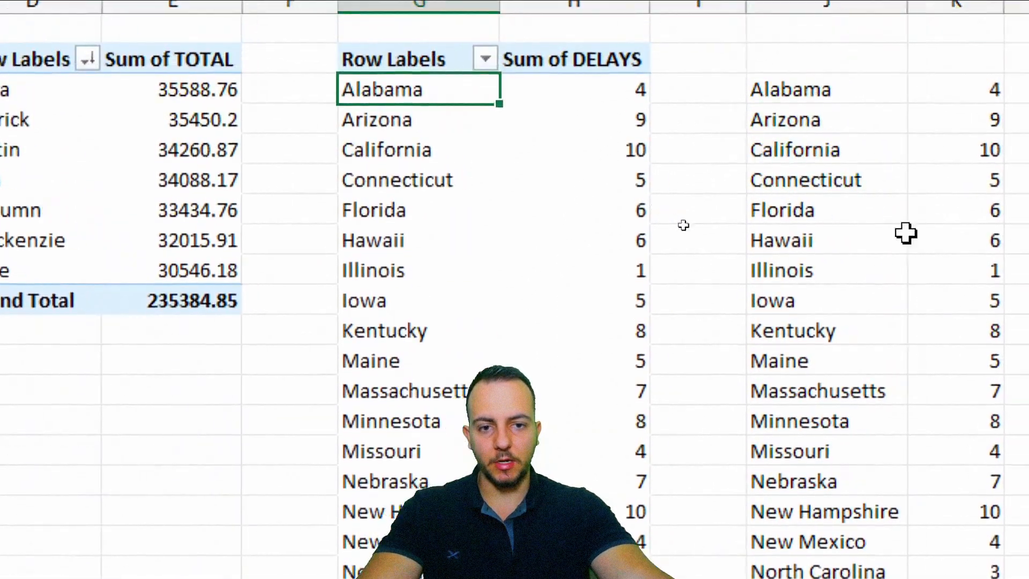
Step: Examine the rows below the copied state list and check the map chart on the Dashboard sheet
{"action": "scroll", "coordinate": [846, 424], "scroll_direction": "down", "scroll_amount": 3}
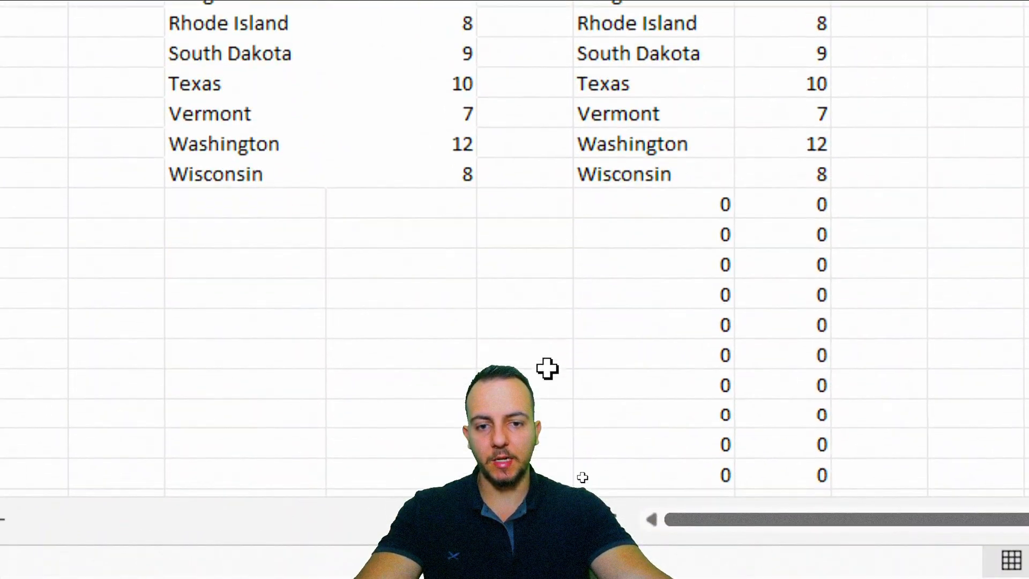
{"action": "mouse_move", "coordinate": [166, 162]}
{"action": "left_mouse_down"}
{"action": "mouse_move", "coordinate": [459, 200]}
{"action": "mouse_move", "coordinate": [601, 269]}
{"action": "left_mouse_up"}
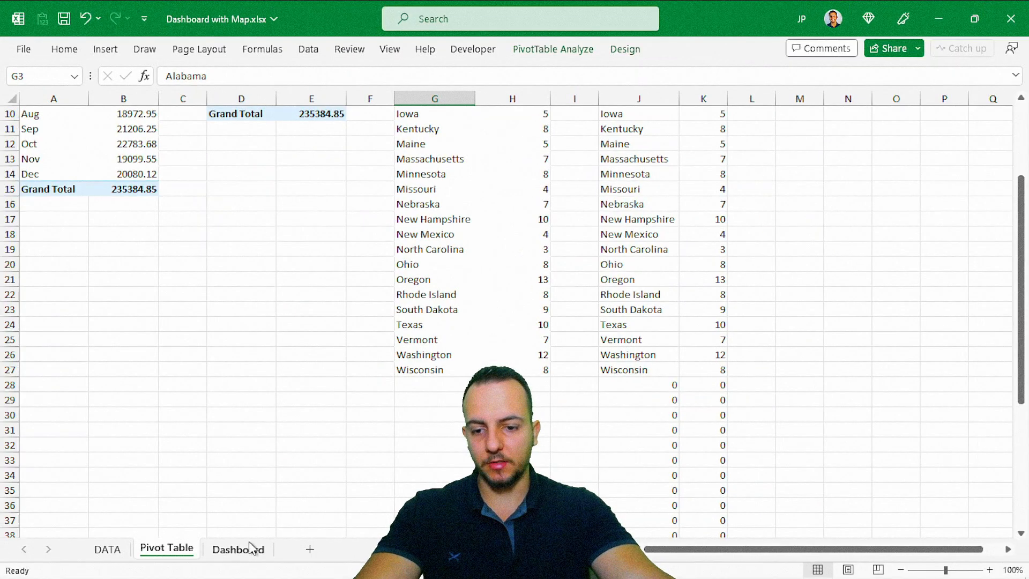
{"action": "left_click", "coordinate": [239, 548]}
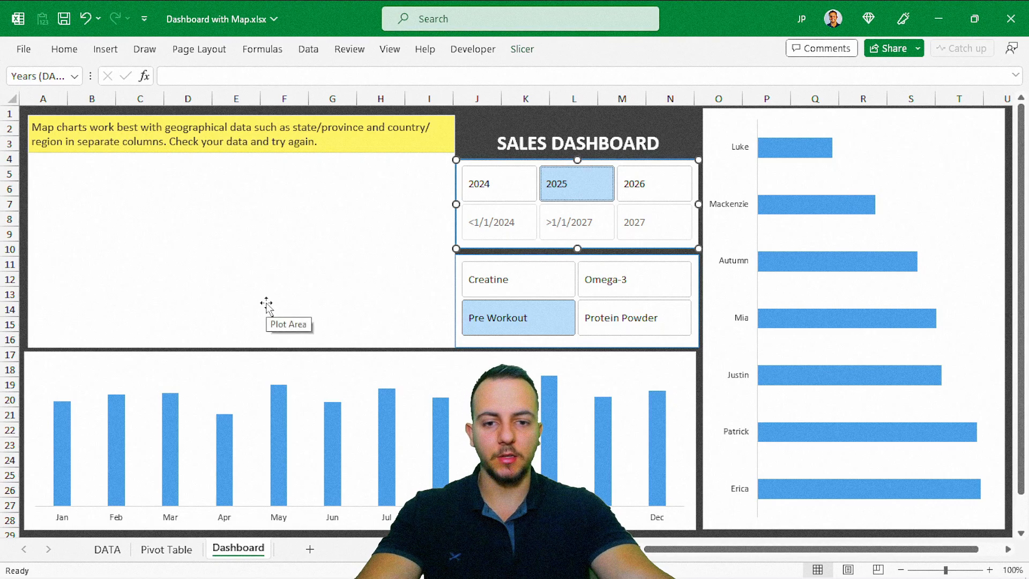
{"action": "left_click", "coordinate": [367, 184]}
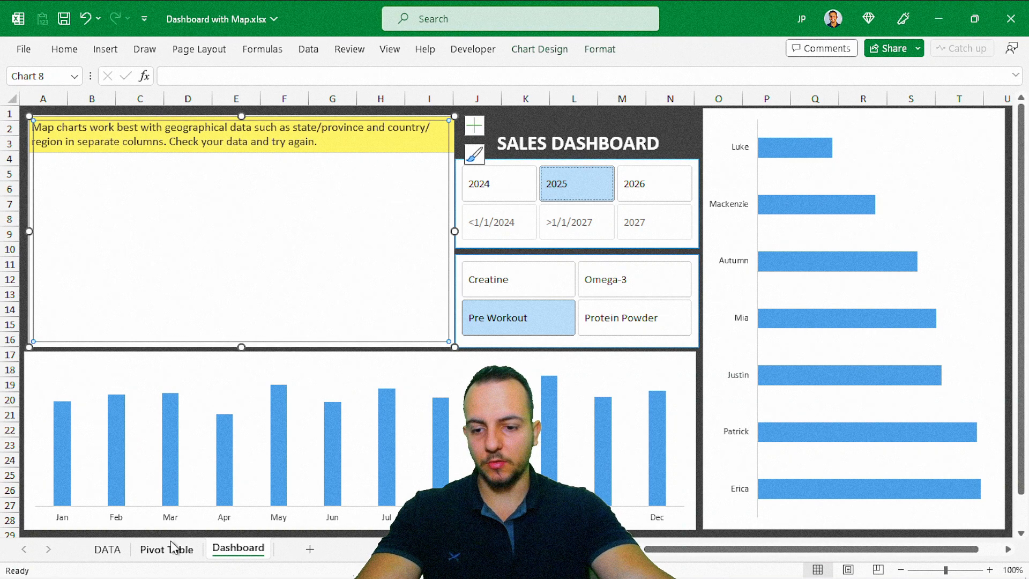
Step: Test how clearing the zero rows in J28:K52 on the Pivot Table sheet affects the dashboard map, and undo the deletion
{"action": "left_click", "coordinate": [187, 550]}
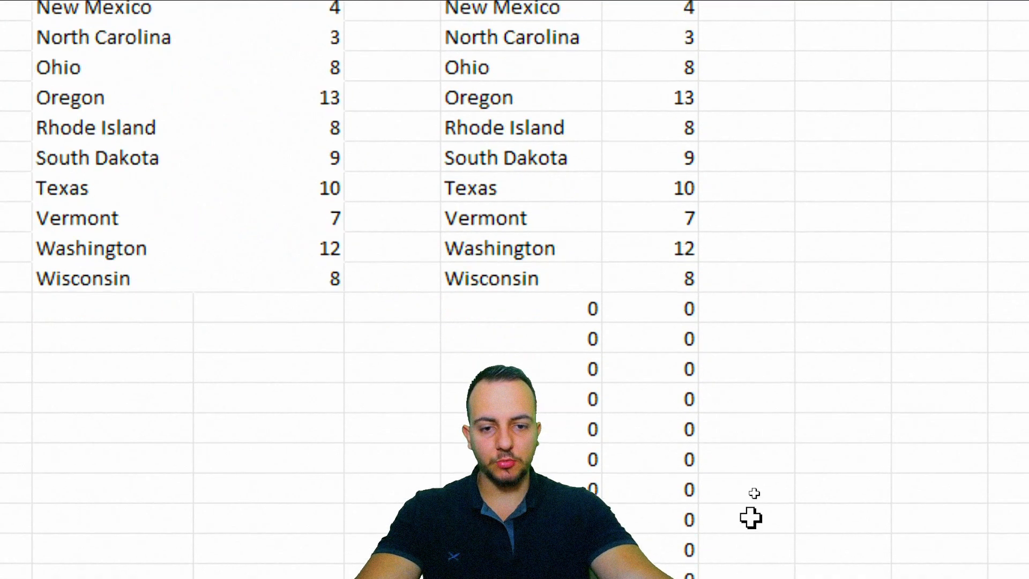
{"action": "left_click_drag", "start_coordinate": [555, 161], "coordinate": [657, 156]}
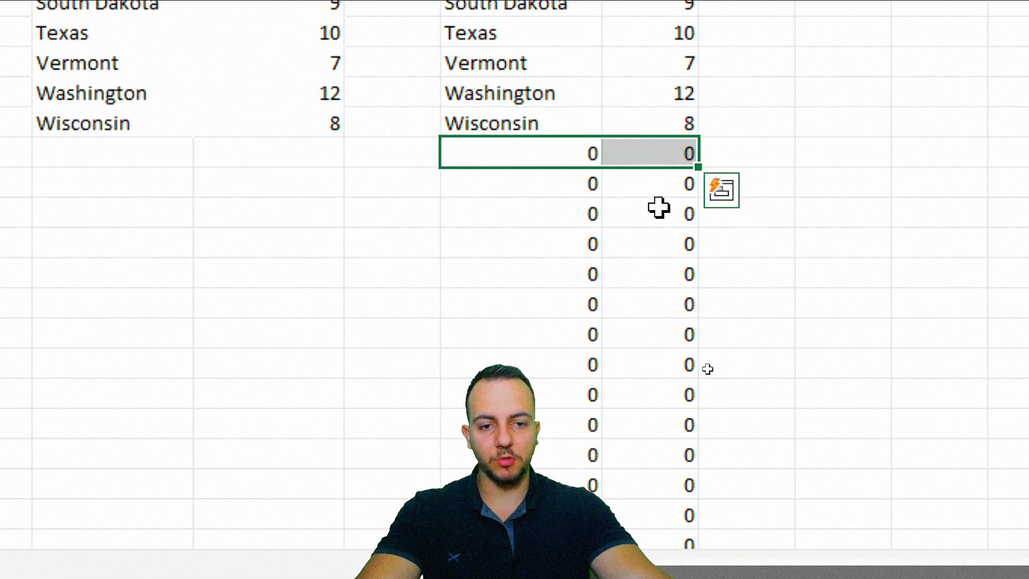
{"action": "scroll", "coordinate": [659, 213], "scroll_direction": "down", "scroll_amount": 3}
{"action": "scroll", "coordinate": [656, 211], "scroll_direction": "up", "scroll_amount": 3}
{"action": "left_click_drag", "start_coordinate": [588, 152], "coordinate": [659, 471]}
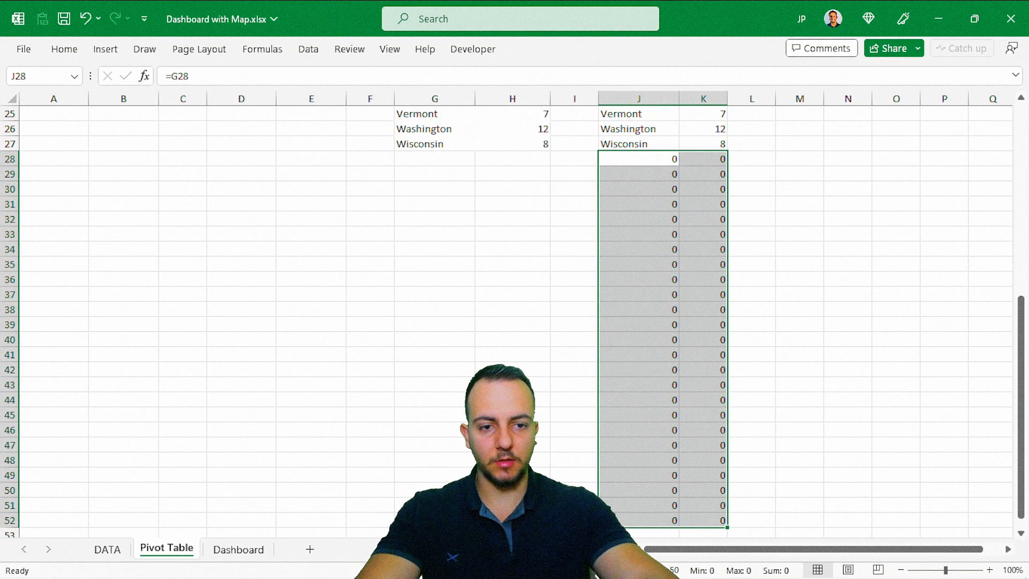
{"action": "key", "text": "Delete"}
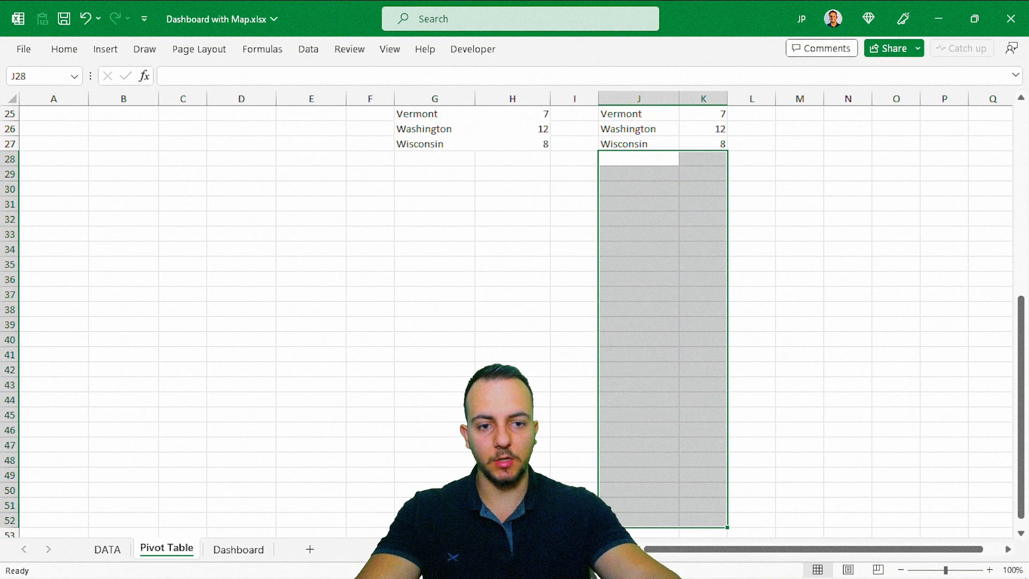
{"action": "left_click", "coordinate": [239, 550]}
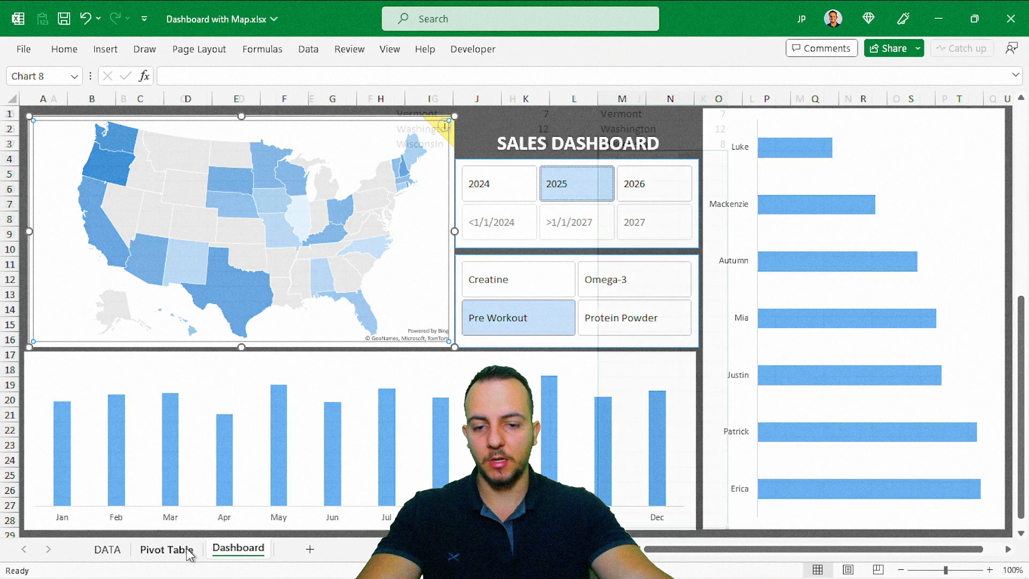
{"action": "left_click", "coordinate": [166, 549]}
{"action": "key", "text": "ctrl+z"}
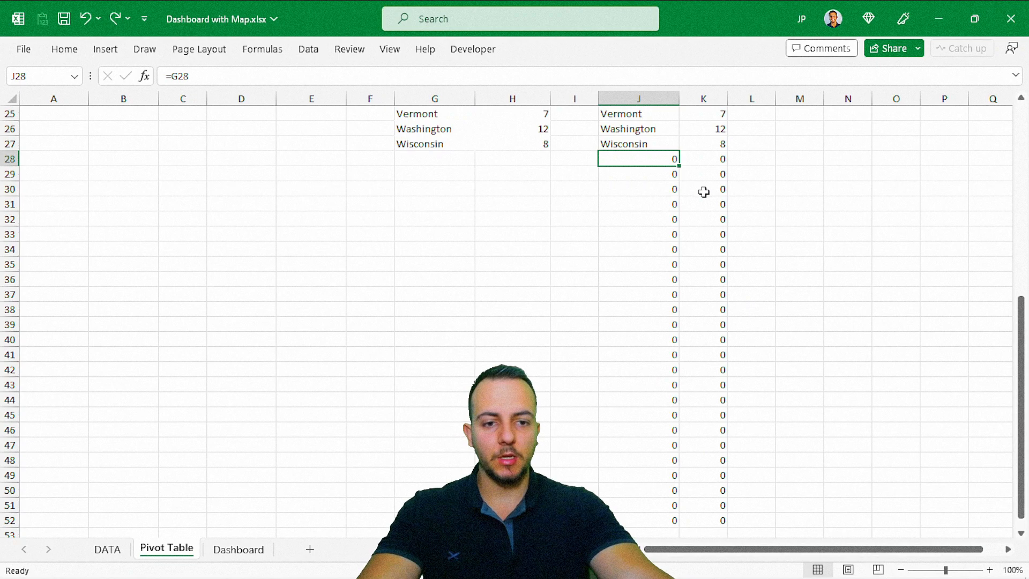
Step: Replace the formula in J3 with =IF(G3="","",G3) so that blank pivot rows return empty text
{"action": "scroll", "coordinate": [702, 191], "scroll_direction": "up", "scroll_amount": 8}
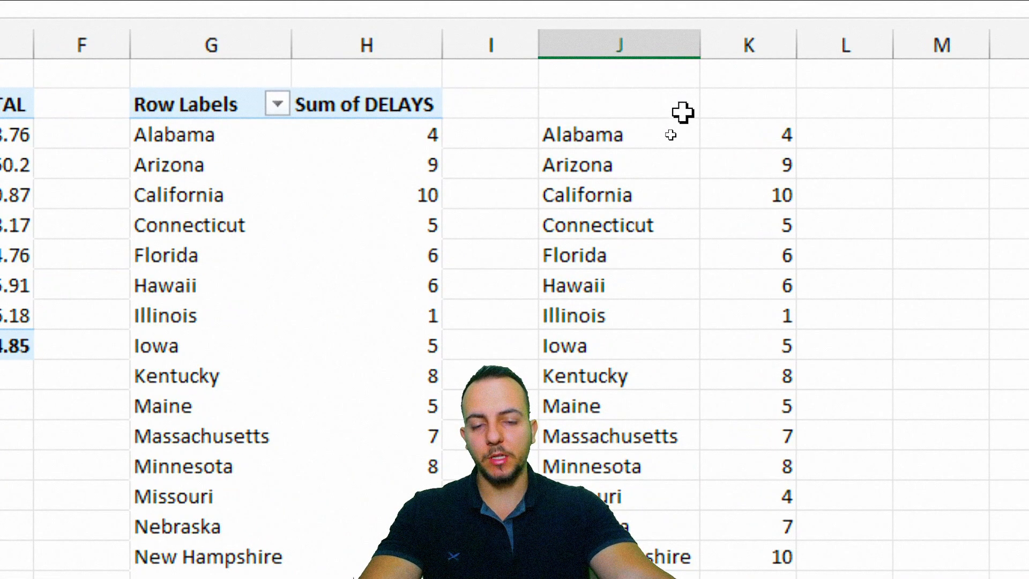
{"action": "left_click", "coordinate": [683, 140]}
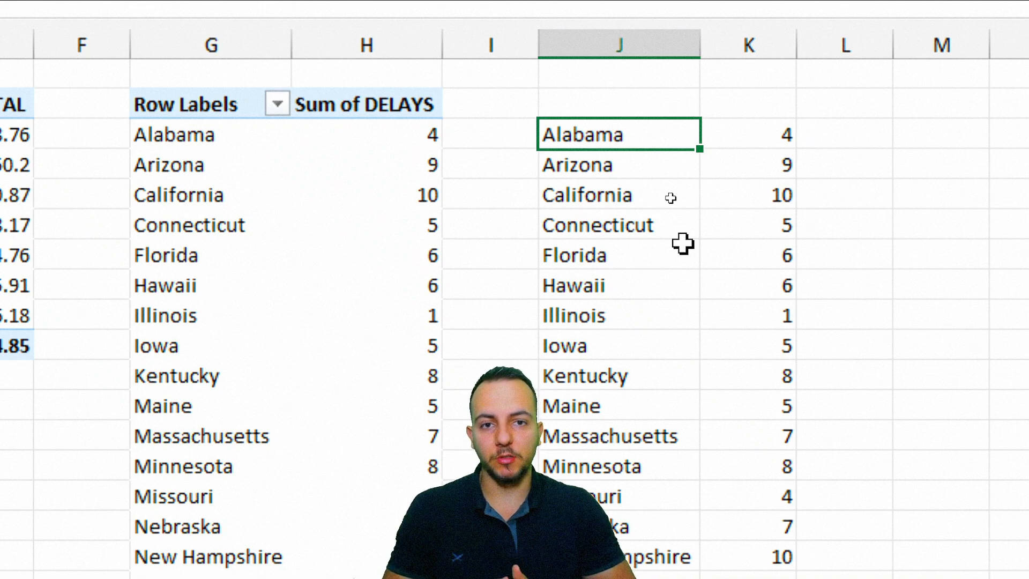
{"action": "type", "text": "=I"}
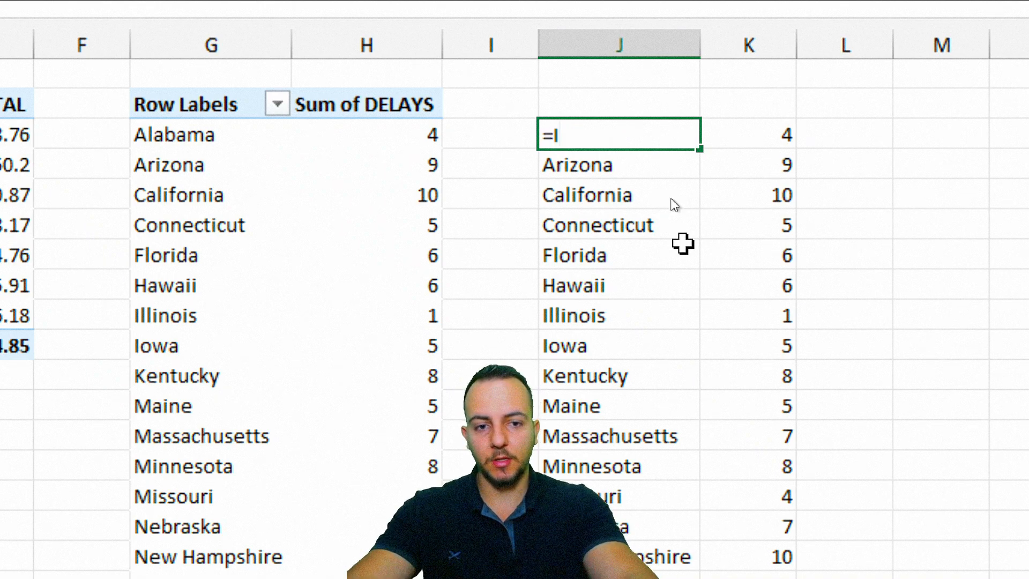
{"action": "type", "text": "F"}
{"action": "double_click", "coordinate": [641, 161]}
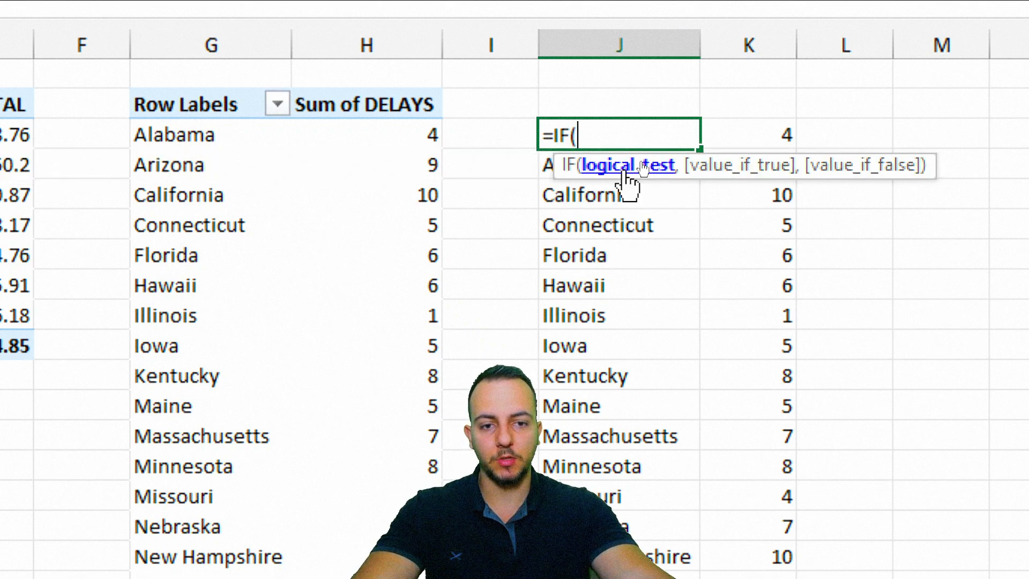
{"action": "left_click", "coordinate": [193, 136]}
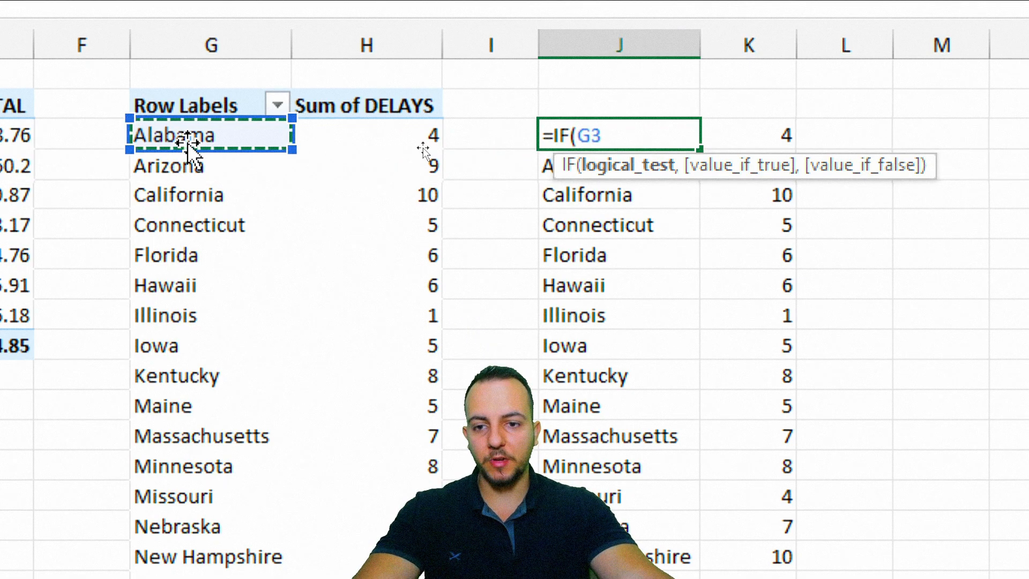
{"action": "type", "text": "="}
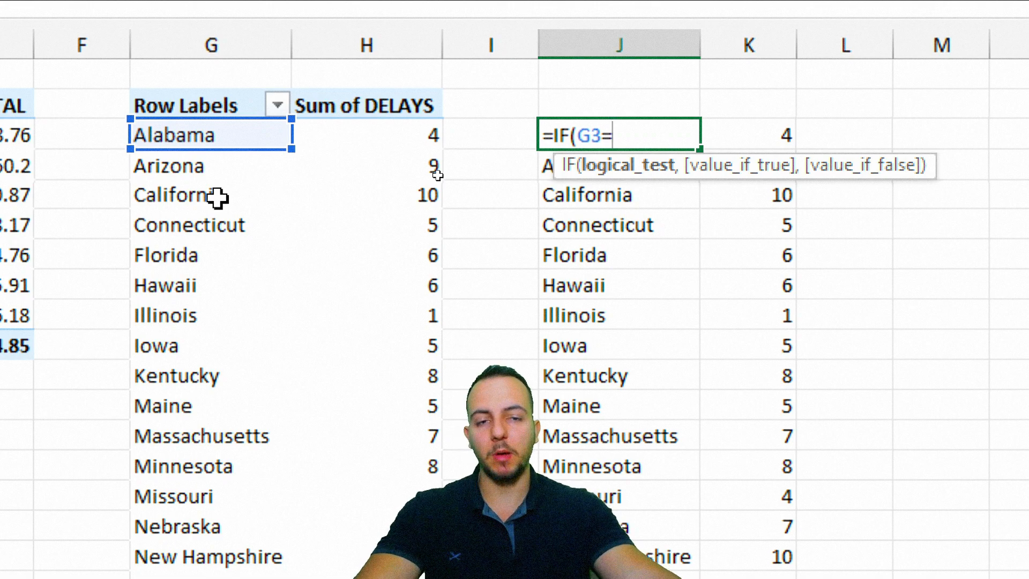
{"action": "scroll", "coordinate": [255, 509], "scroll_direction": "down", "scroll_amount": 5}
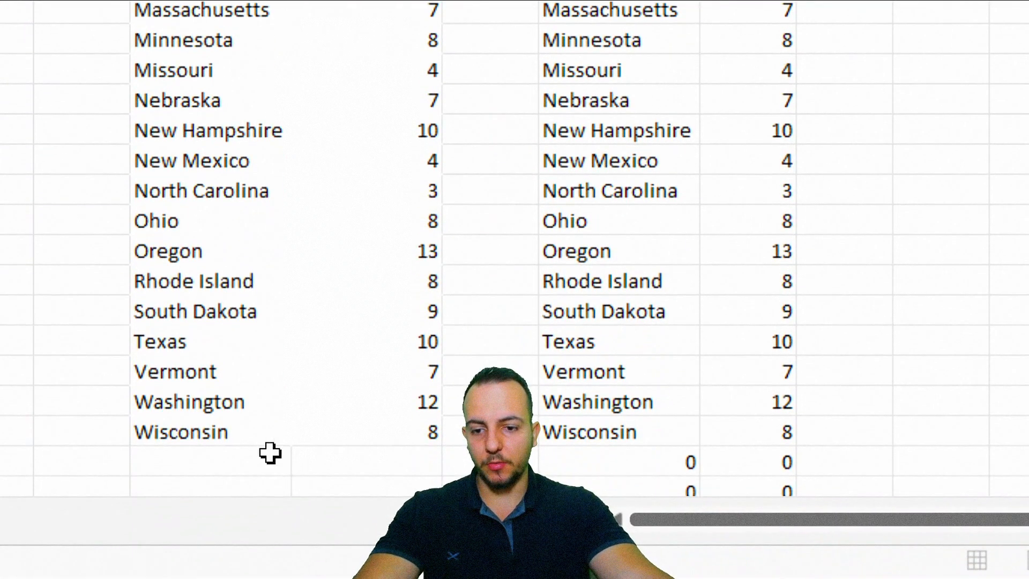
{"action": "scroll", "coordinate": [239, 450], "scroll_direction": "up", "scroll_amount": 3}
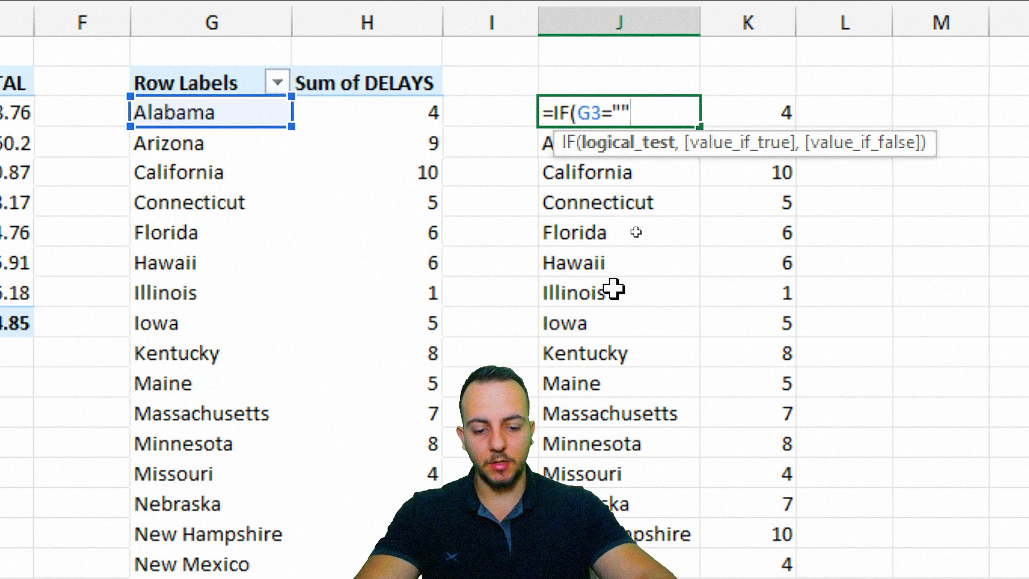
{"action": "type", "text": ","}
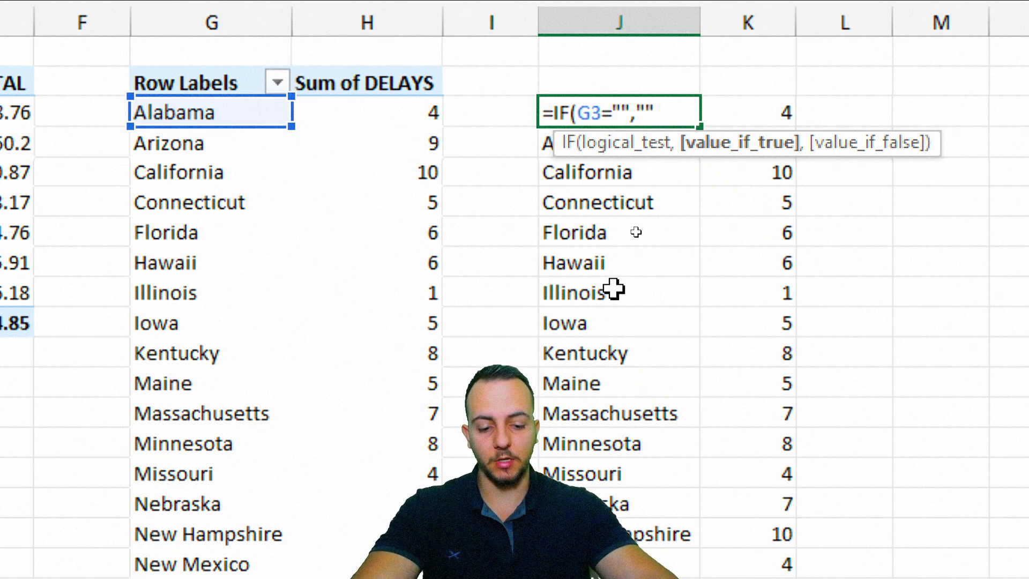
{"action": "type", "text": ","}
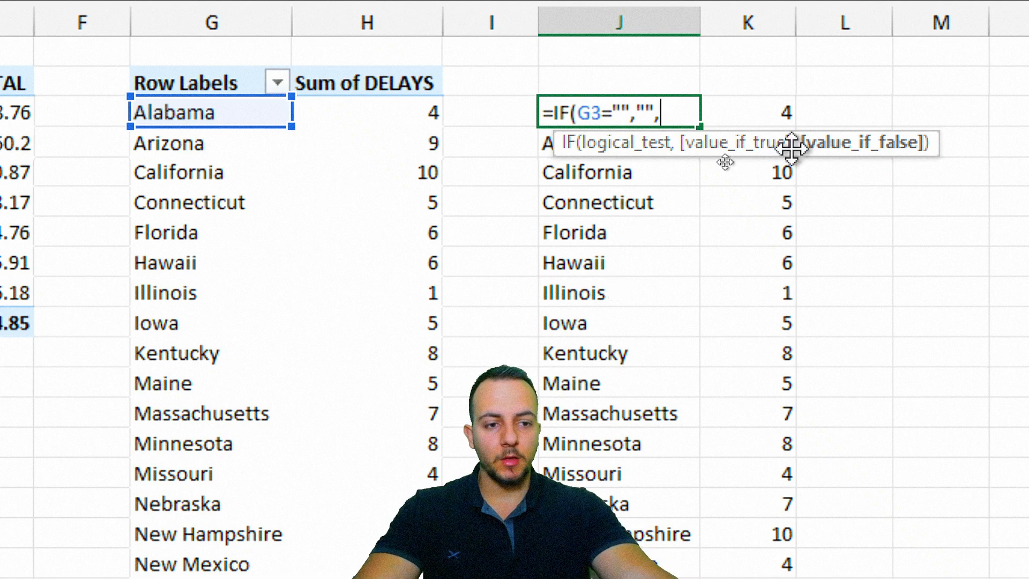
{"action": "left_click", "coordinate": [215, 113]}
{"action": "key", "text": "Return"}
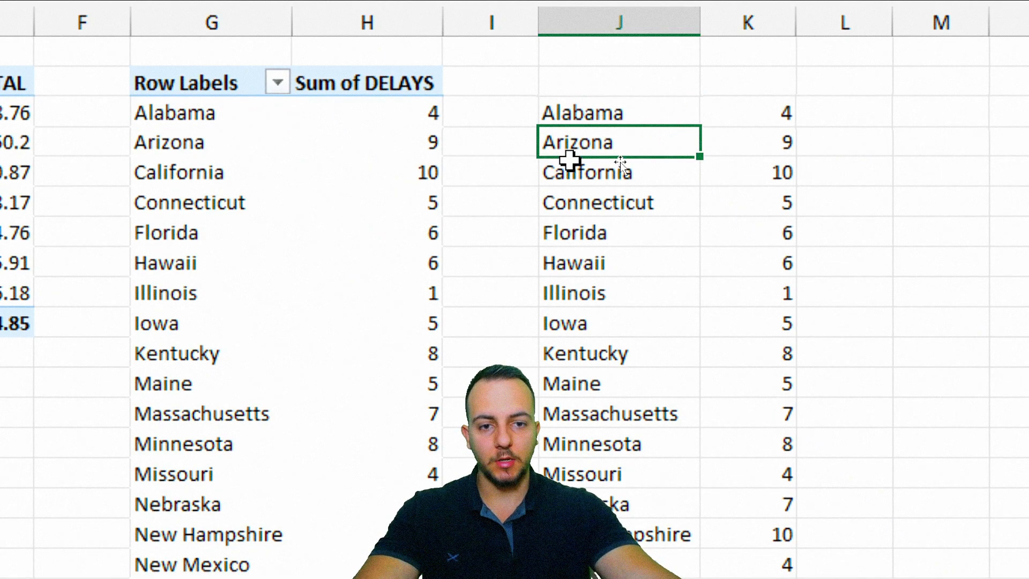
Step: Copy the J3 formula over the whole copied list in columns J and K, including the zero rows, and check the filled cells
{"action": "left_click", "coordinate": [625, 111]}
{"action": "key", "text": "ctrl+c"}
{"action": "left_click_drag", "start_coordinate": [651, 109], "coordinate": [767, 420]}
{"action": "key", "text": "ctrl+v"}
{"action": "scroll", "coordinate": [763, 322], "scroll_direction": "up", "scroll_amount": 3}
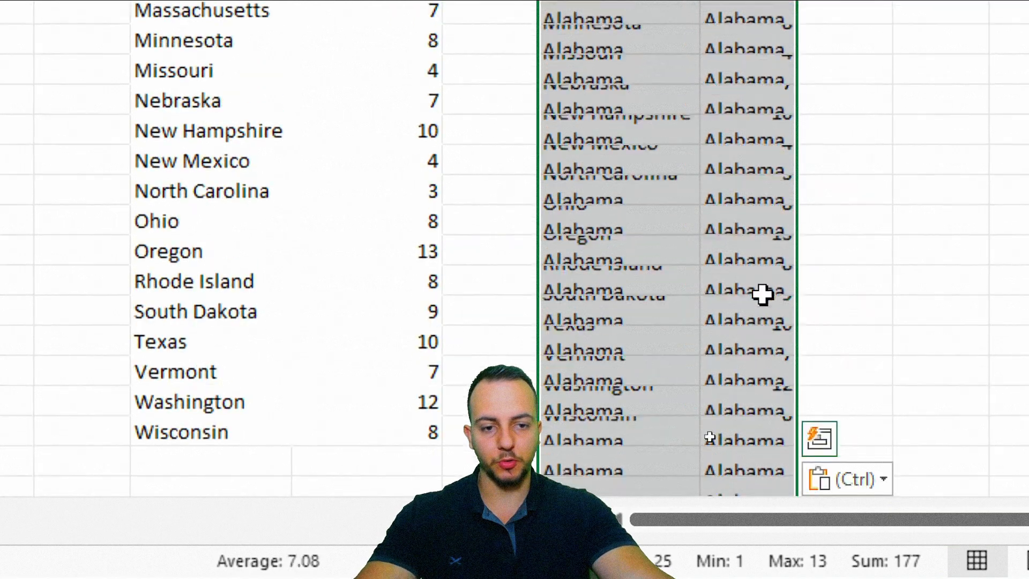
{"action": "left_click", "coordinate": [651, 212]}
{"action": "scroll", "coordinate": [644, 161], "scroll_direction": "up", "scroll_amount": 5}
{"action": "scroll", "coordinate": [636, 322], "scroll_direction": "down", "scroll_amount": 1}
{"action": "scroll", "coordinate": [635, 374], "scroll_direction": "down", "scroll_amount": 6}
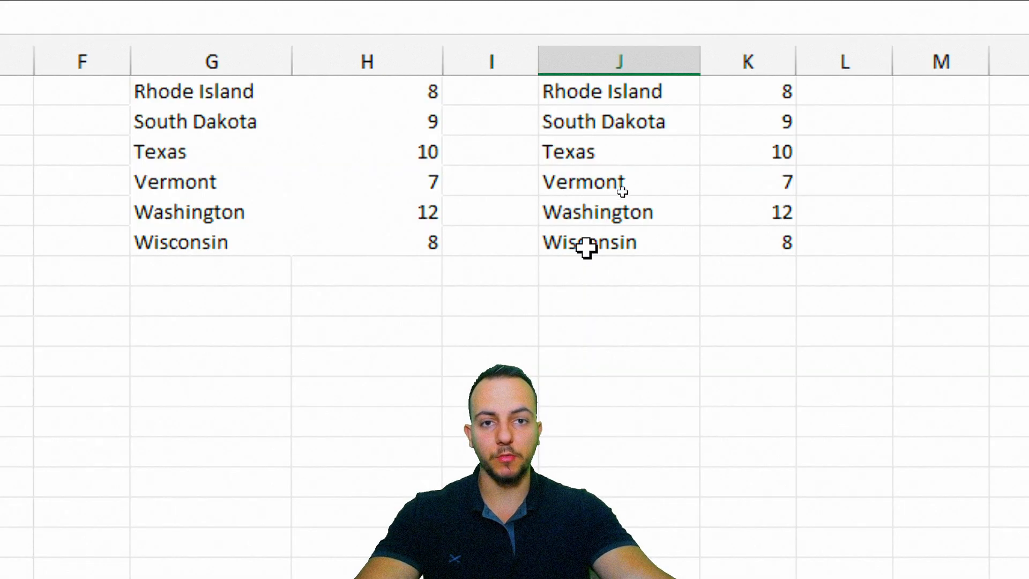
{"action": "scroll", "coordinate": [654, 188], "scroll_direction": "up", "scroll_amount": 2}
{"action": "left_click", "coordinate": [631, 144]}
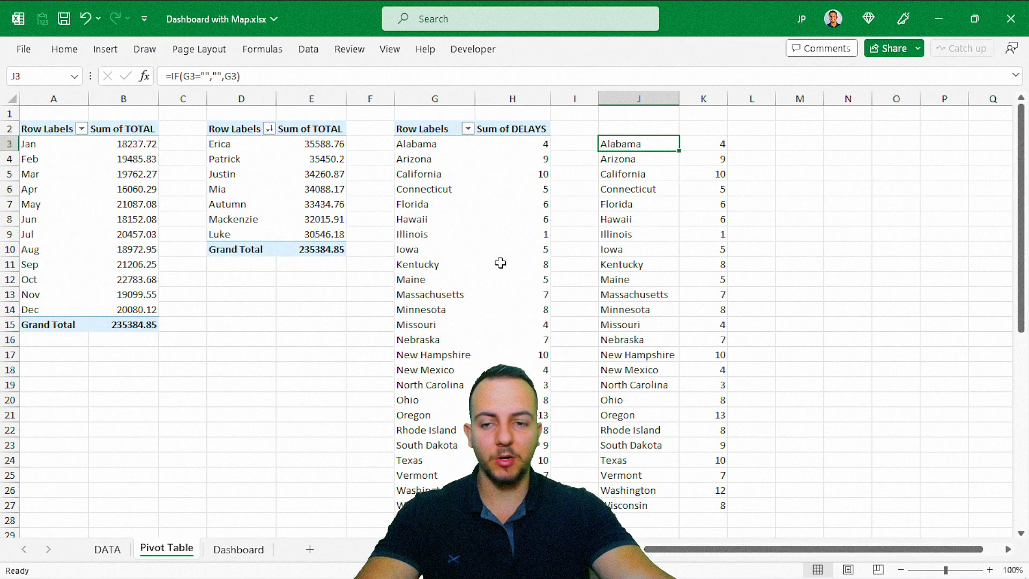
Step: Test the dashboard map with the slicers by filtering to 2024 and 2026, ending with 2026 and Protein Powder selected
{"action": "left_click", "coordinate": [238, 549]}
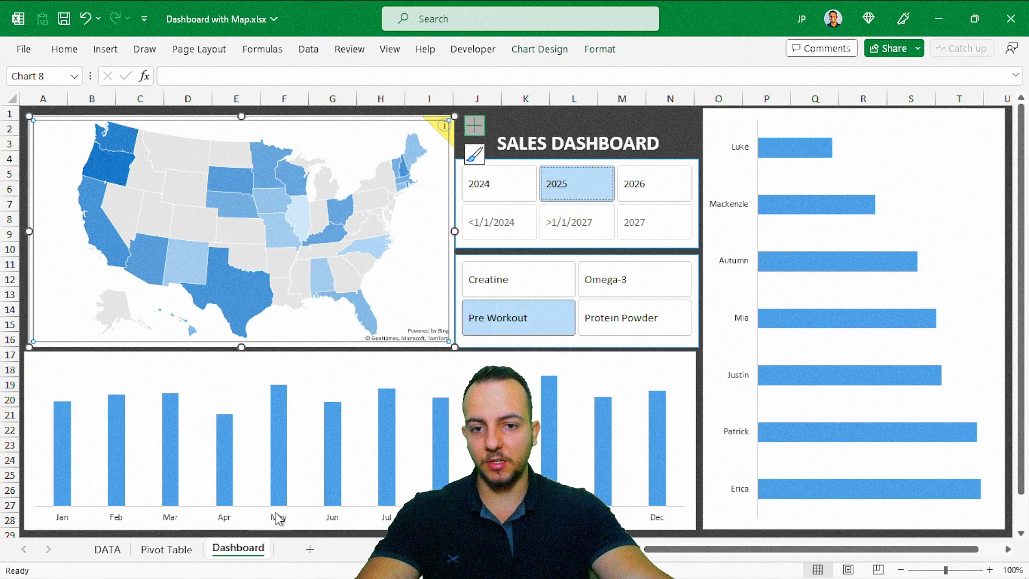
{"action": "key", "text": "Escape"}
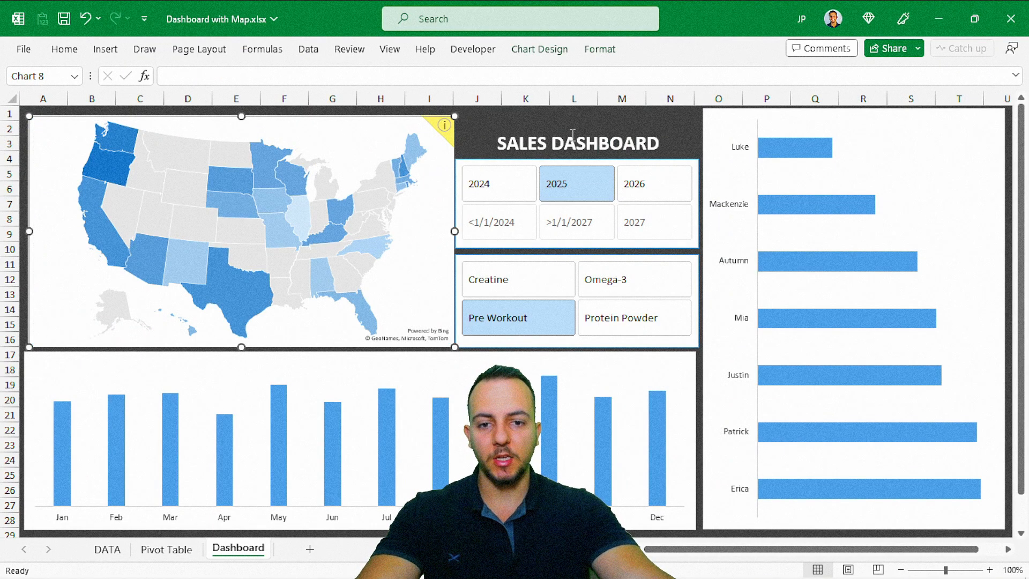
{"action": "left_click", "coordinate": [528, 193]}
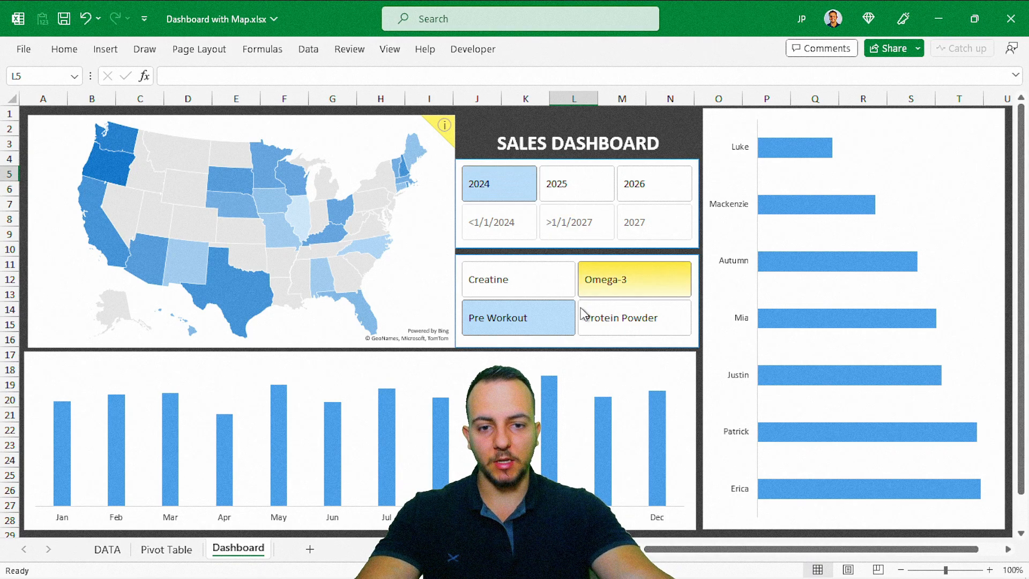
{"action": "left_click", "coordinate": [656, 197]}
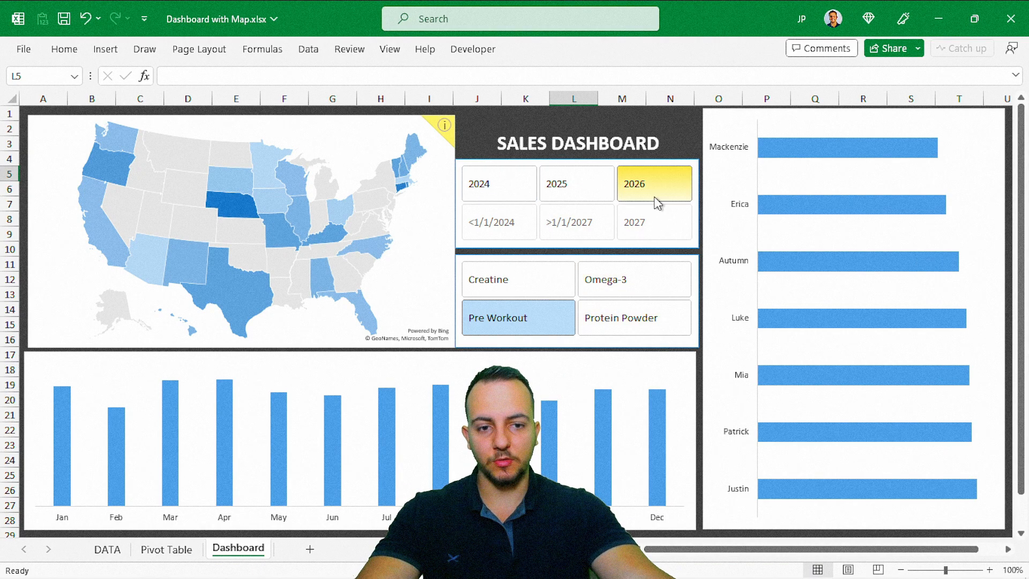
{"action": "left_click", "coordinate": [628, 319]}
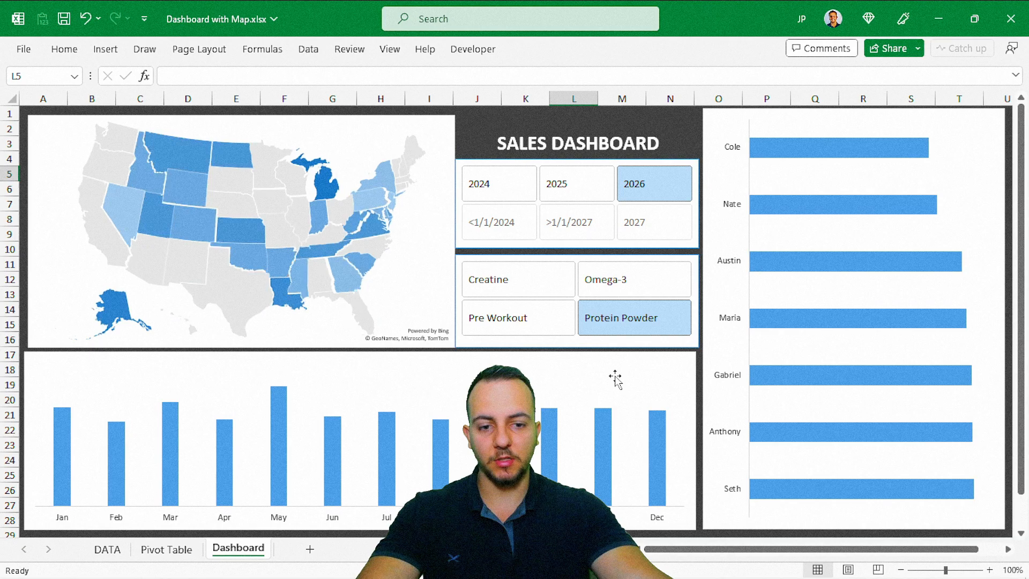
Step: Filter the dashboard by Creatine and by Omega-3 in the product slicer, and dismiss the map chart's warning banner
{"action": "left_click", "coordinate": [524, 283]}
{"action": "left_click", "coordinate": [631, 275]}
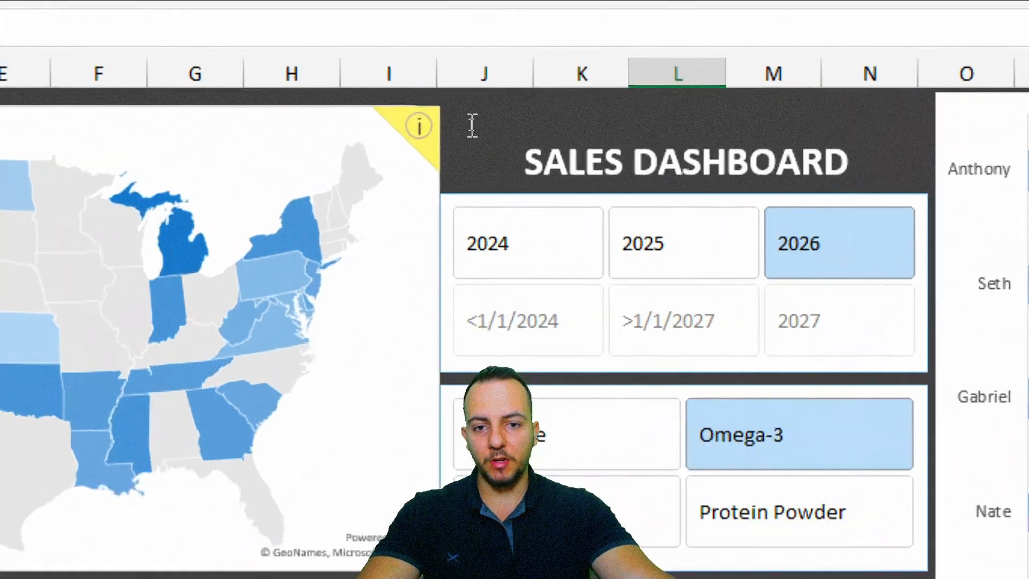
{"action": "left_click", "coordinate": [418, 127]}
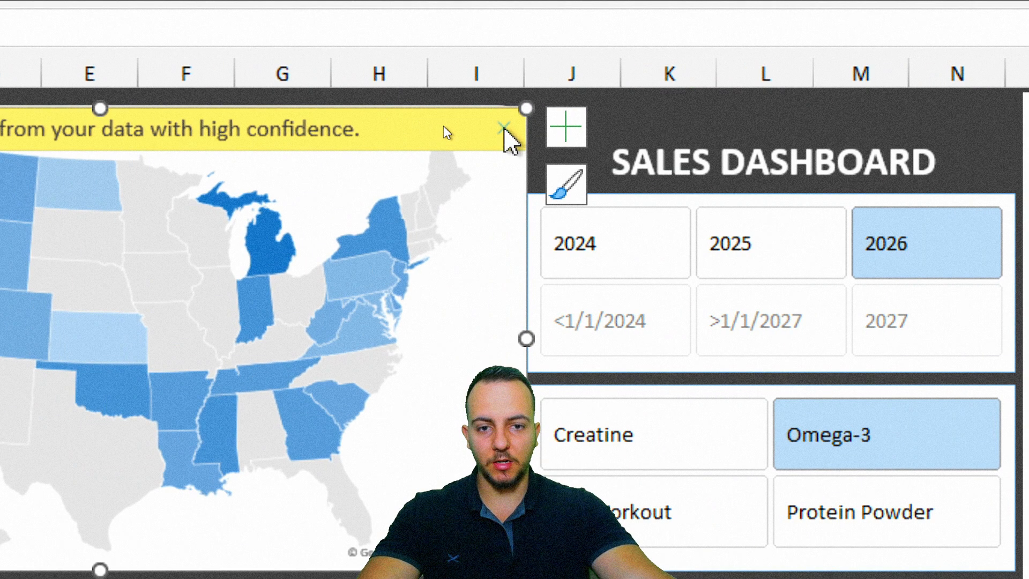
{"action": "left_click", "coordinate": [504, 128]}
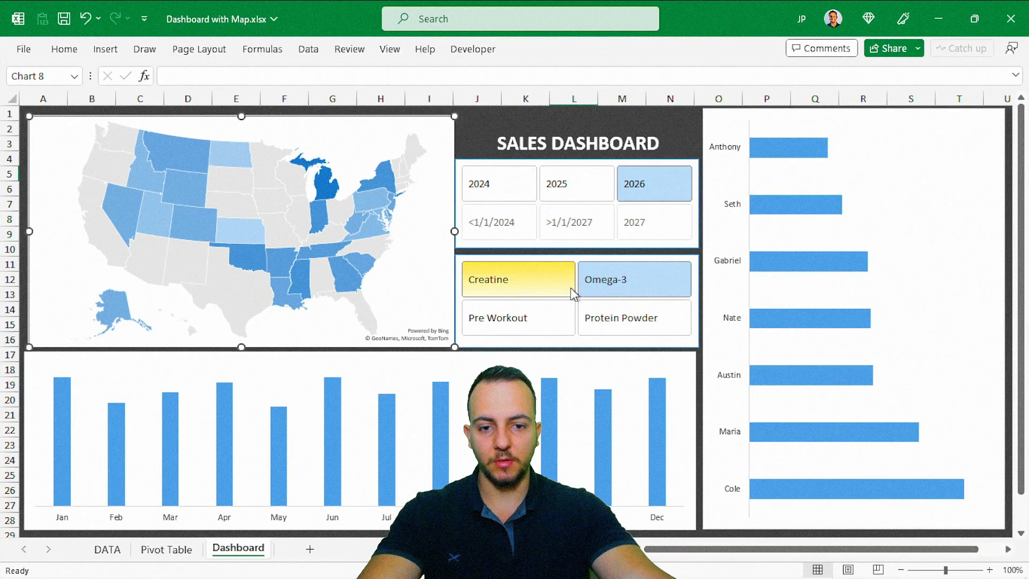
Step: Test the map with the Pre Workout, Protein Powder and Creatine filters, ending with Omega-3 selected
{"action": "left_click", "coordinate": [732, 509]}
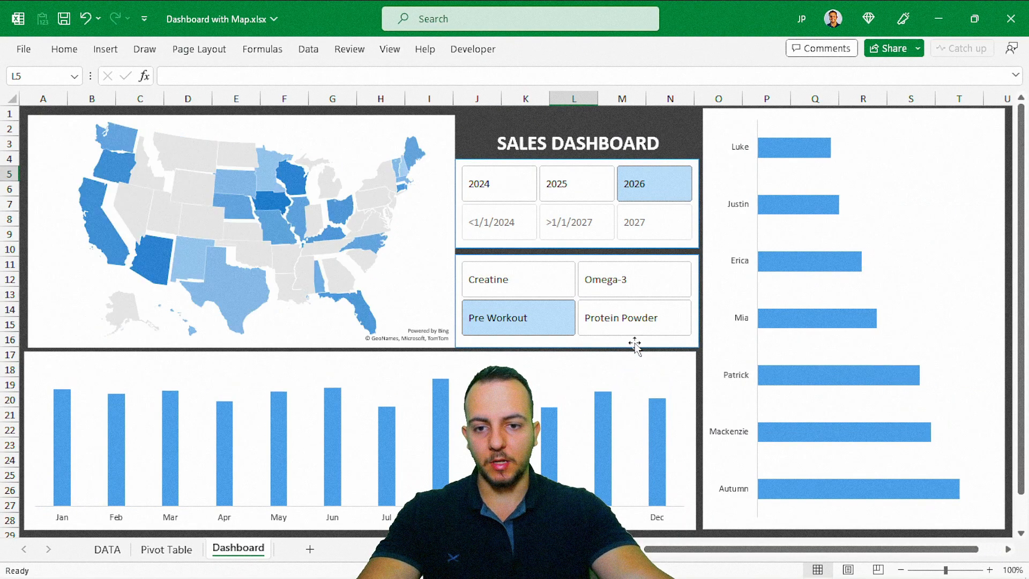
{"action": "left_click", "coordinate": [645, 327]}
{"action": "left_click", "coordinate": [543, 288]}
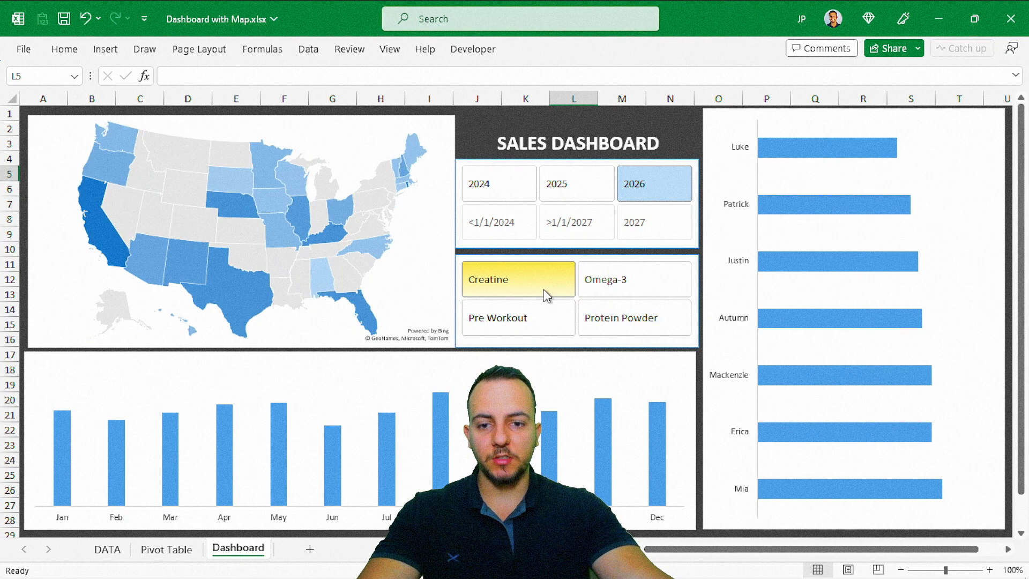
{"action": "left_click", "coordinate": [526, 320]}
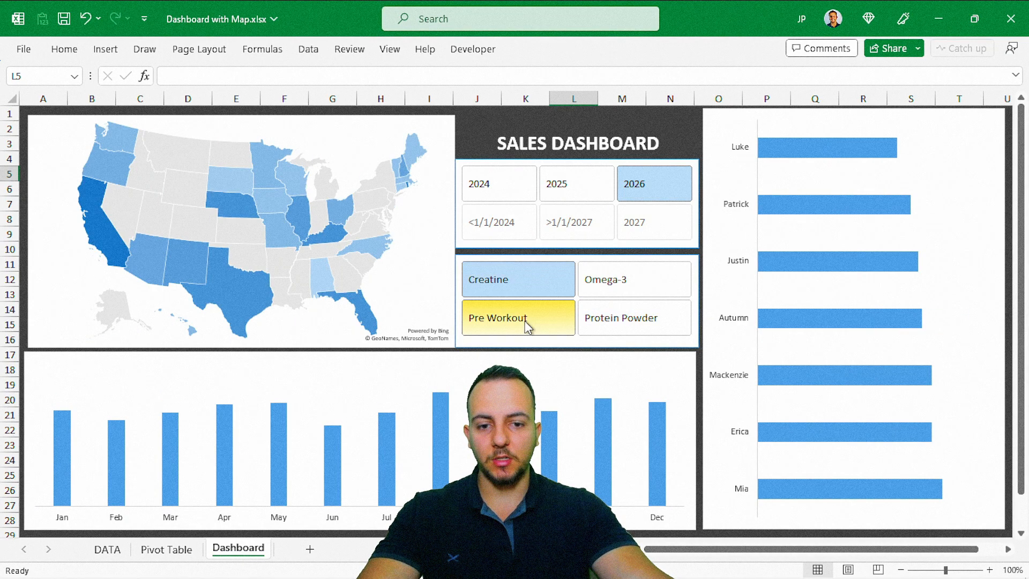
{"action": "left_click", "coordinate": [598, 273]}
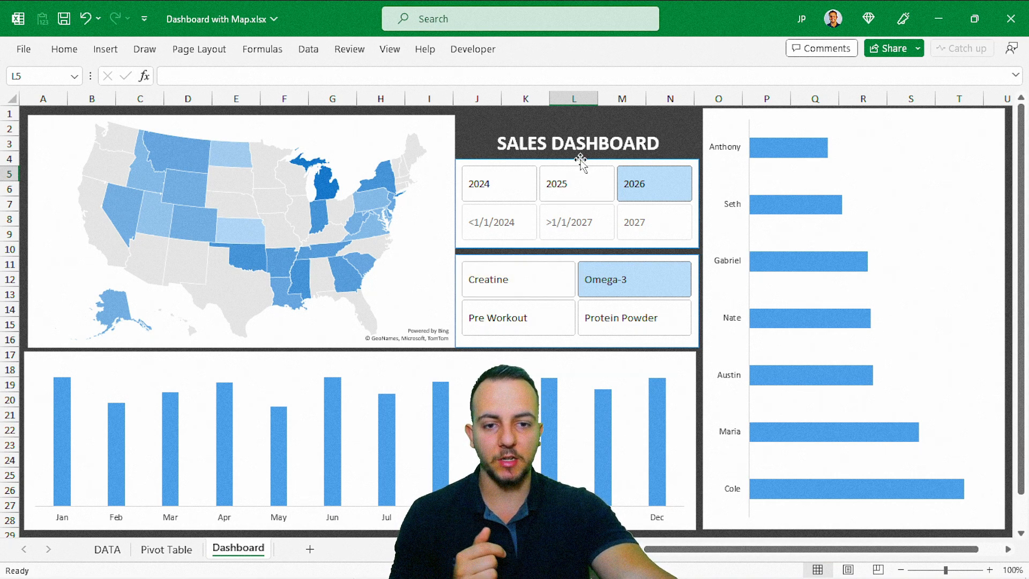
Step: Nudge the SALES DASHBOARD title text box upward to sit centered in the dark area above the year slicer
{"action": "left_click", "coordinate": [596, 145]}
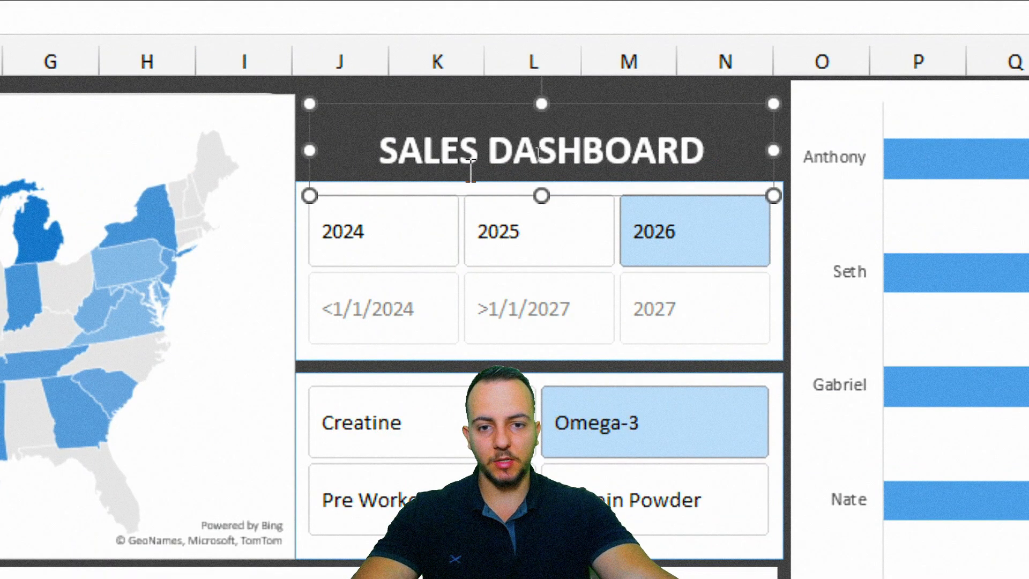
{"action": "key", "text": "Up"}
{"action": "key", "text": "Up"}
{"action": "key", "text": "Up"}
{"action": "key", "text": "Up"}
{"action": "key", "text": "Up"}
{"action": "key", "text": "Up"}
{"action": "key", "text": "Up"}
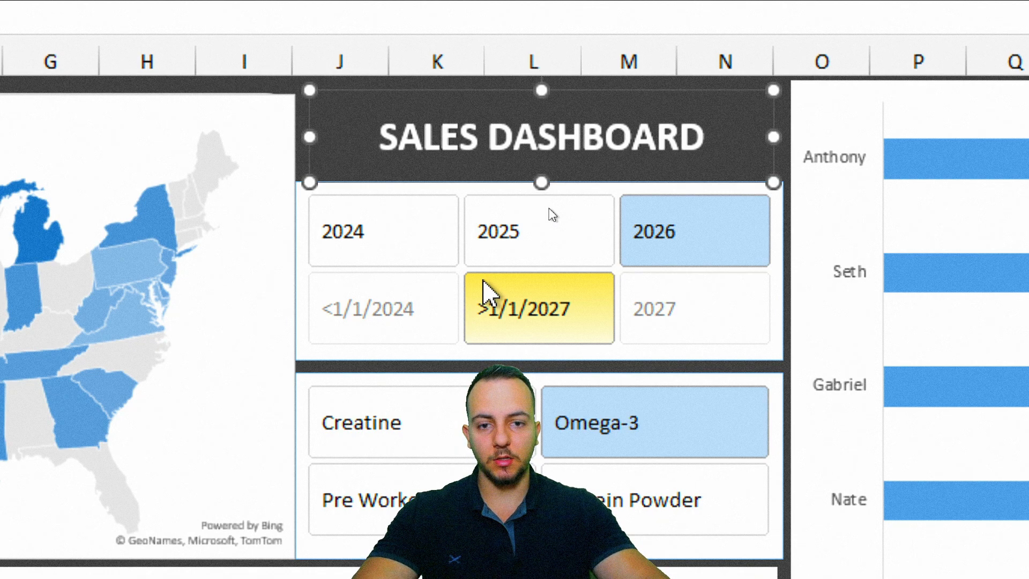
{"action": "key", "text": "Left"}
{"action": "key", "text": "Up"}
{"action": "key", "text": "Right"}
{"action": "key", "text": "Left"}
{"action": "key", "text": "Up"}
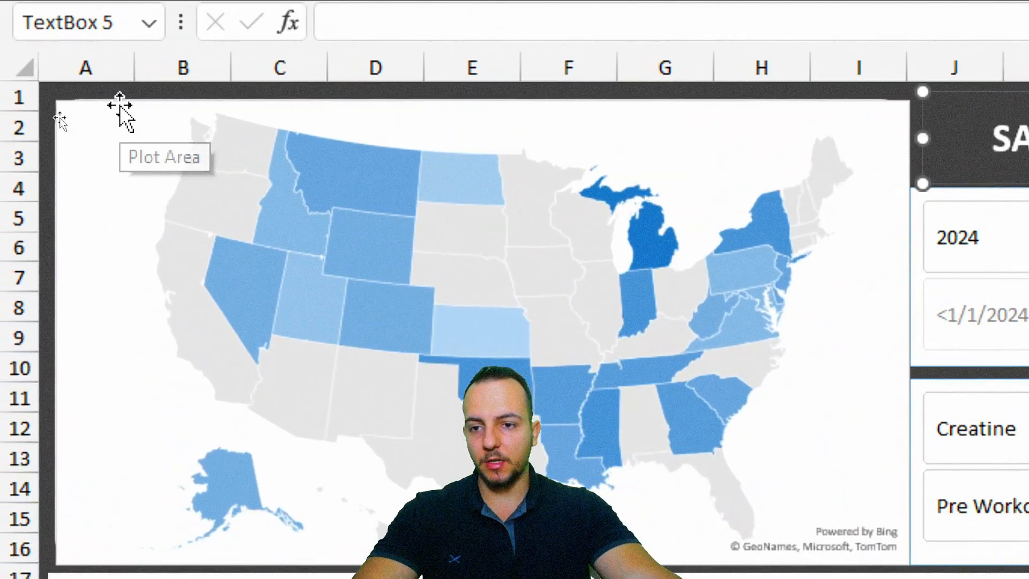
Step: Set the map chart area's fill to No fill so the dark dashboard background shows behind it
{"action": "left_click", "coordinate": [119, 106]}
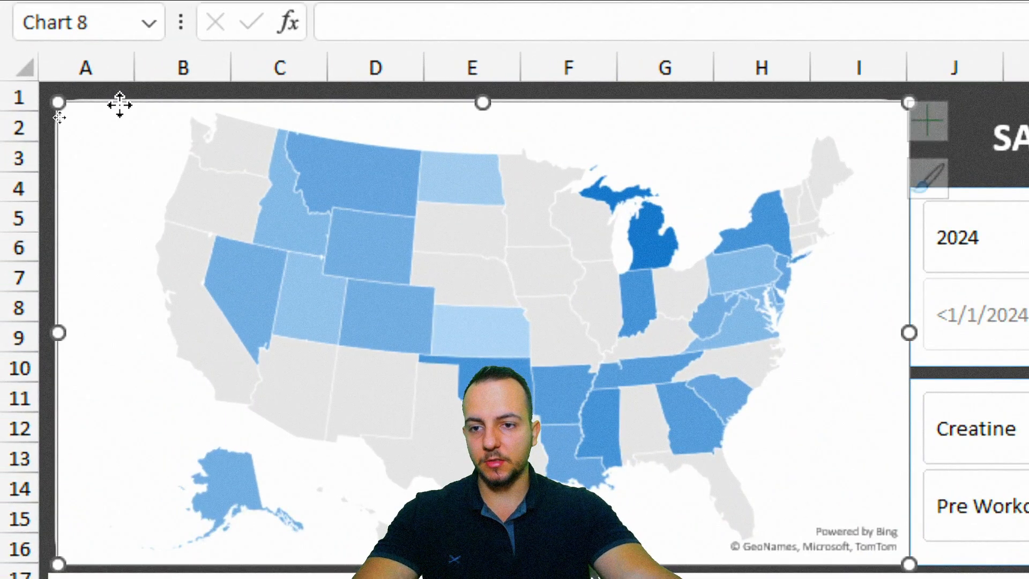
{"action": "right_click", "coordinate": [120, 105]}
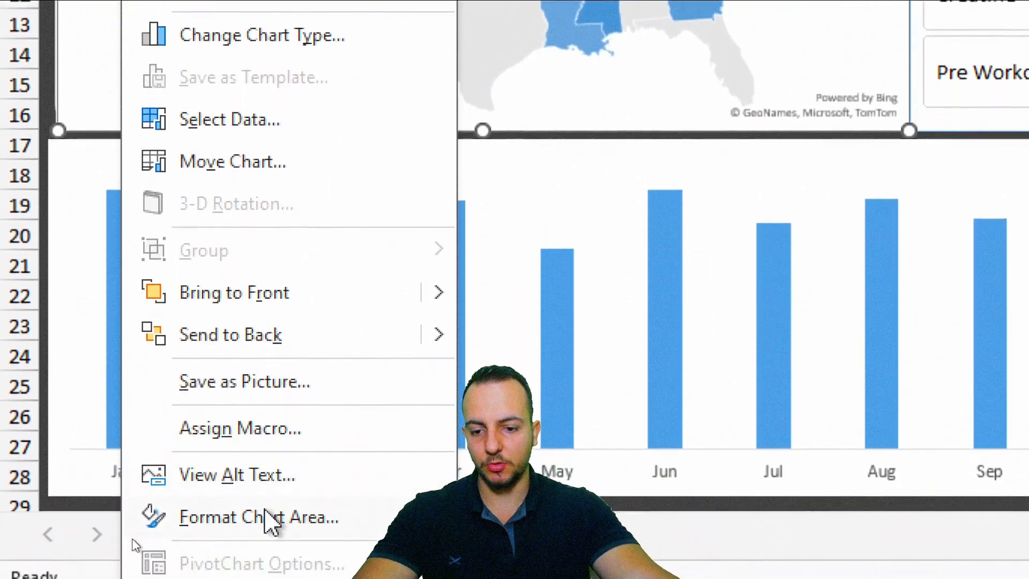
{"action": "left_click", "coordinate": [271, 502]}
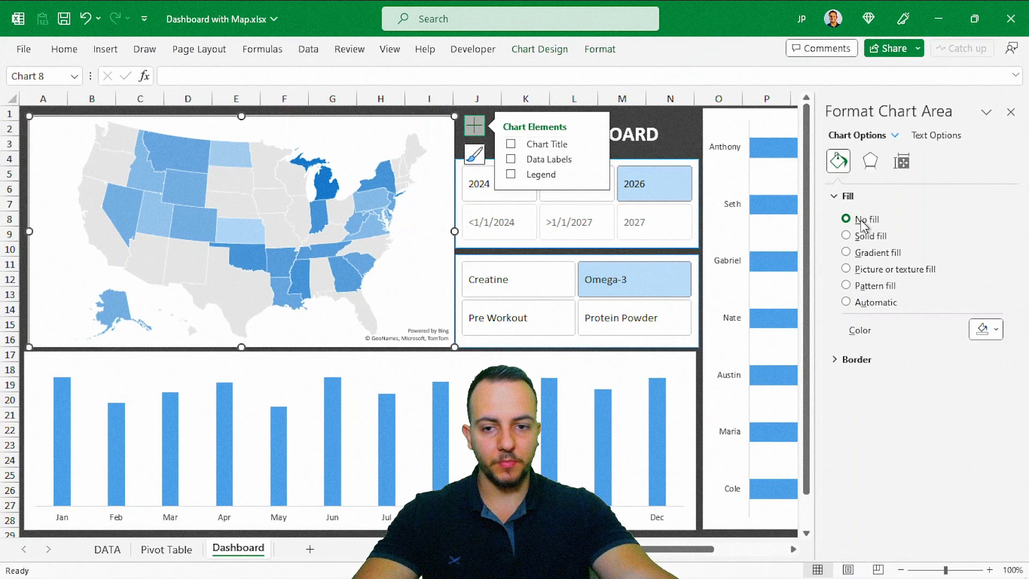
{"action": "left_click", "coordinate": [693, 160]}
{"action": "left_click", "coordinate": [848, 196]}
{"action": "left_click", "coordinate": [856, 217]}
{"action": "left_click", "coordinate": [860, 241]}
{"action": "left_click", "coordinate": [858, 217]}
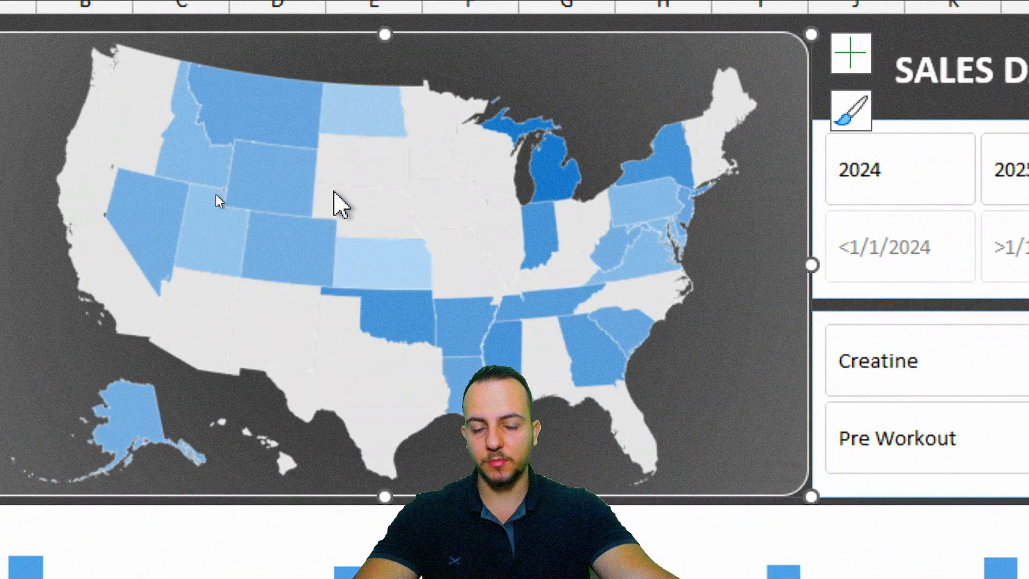
Step: Select the map's data series and show its Series Color options in a widened formatting pane
{"action": "left_click", "coordinate": [331, 219]}
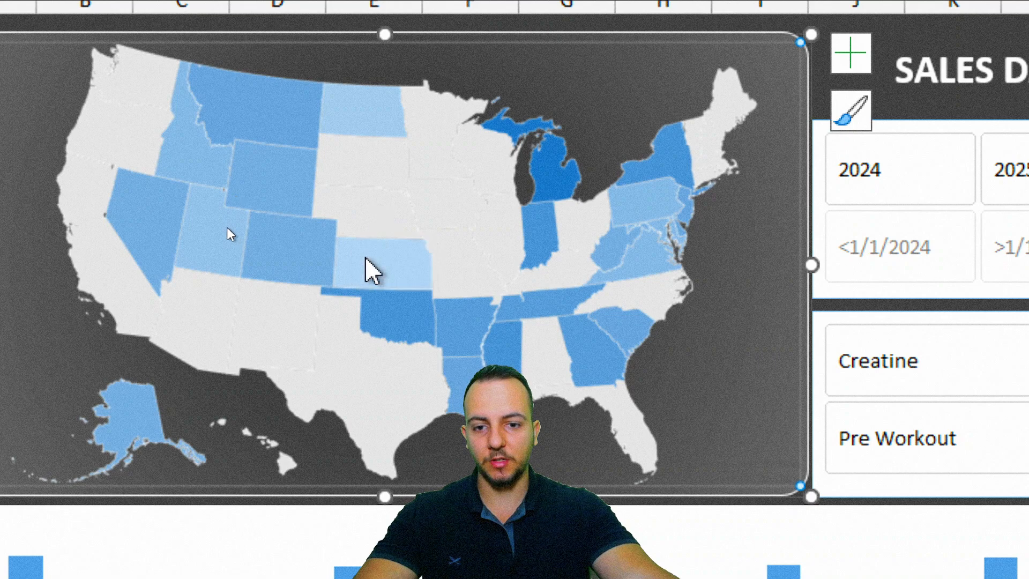
{"action": "left_click", "coordinate": [372, 270]}
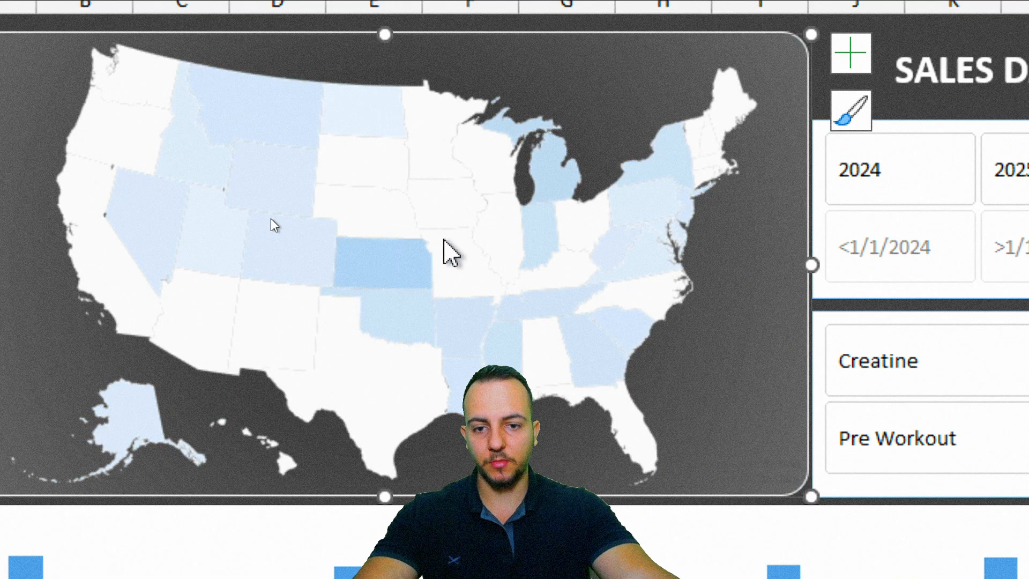
{"action": "left_click", "coordinate": [445, 251]}
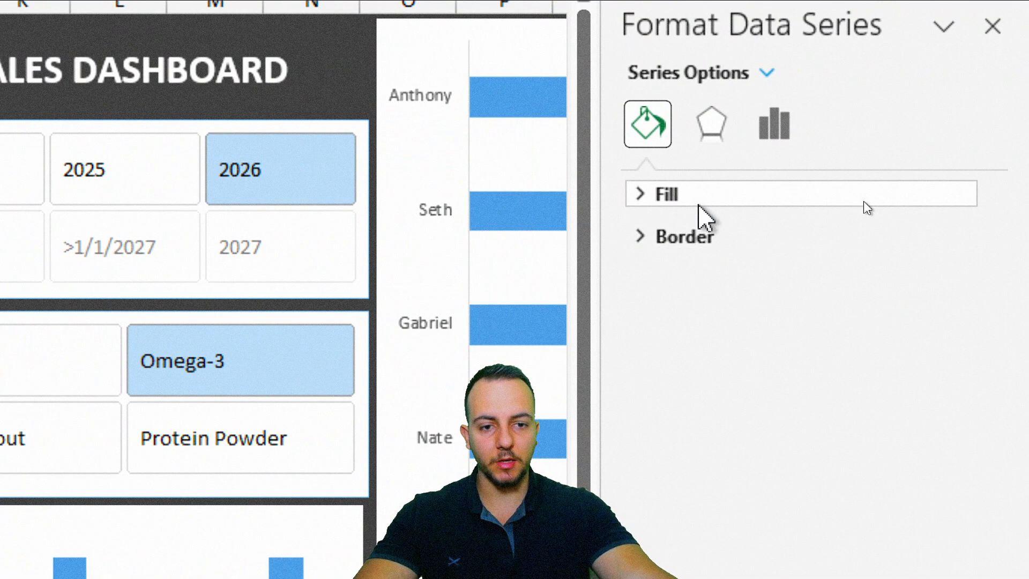
{"action": "left_click", "coordinate": [698, 206]}
{"action": "left_click", "coordinate": [698, 206]}
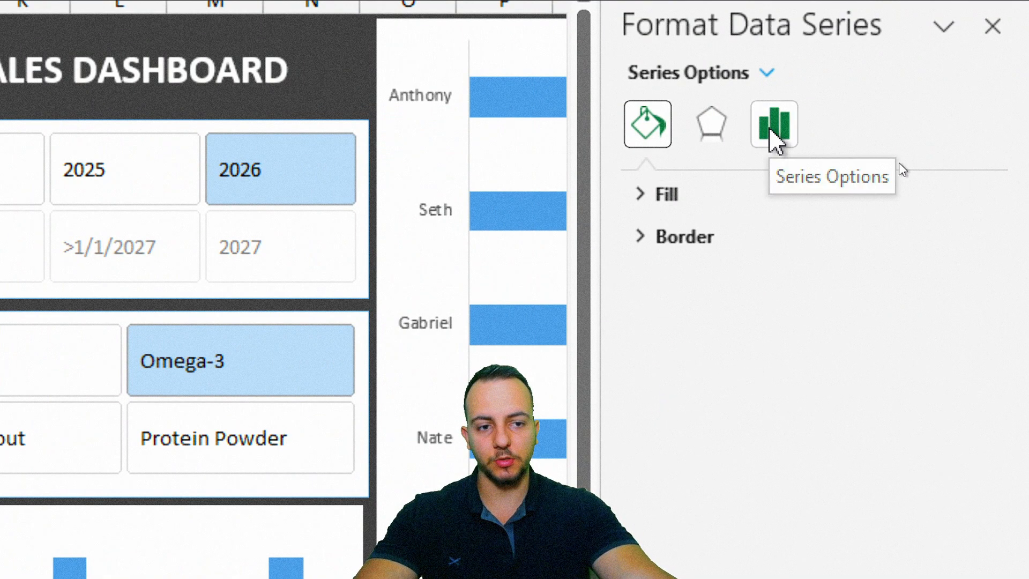
{"action": "left_click", "coordinate": [774, 140]}
{"action": "left_click", "coordinate": [723, 239]}
{"action": "left_click_drag", "start_coordinate": [597, 249], "coordinate": [405, 248]}
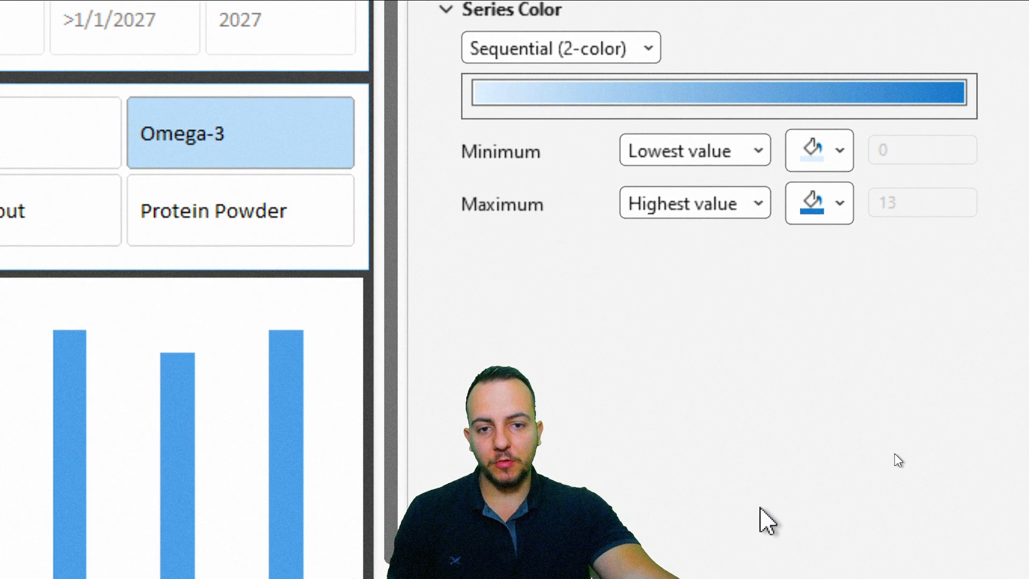
Step: Set the color for the map series' highest value to standard red
{"action": "left_click", "coordinate": [816, 155]}
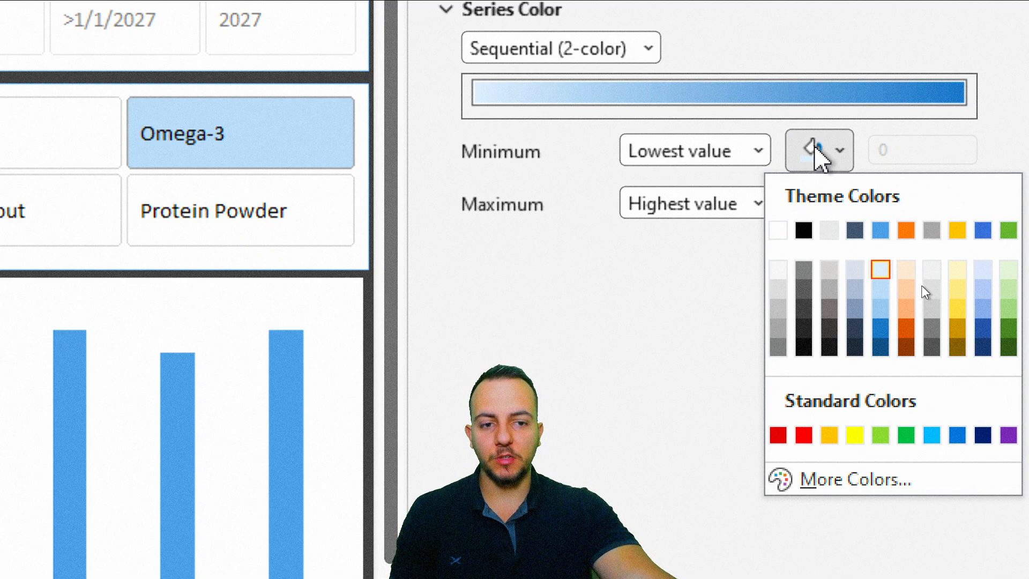
{"action": "left_click", "coordinate": [815, 156]}
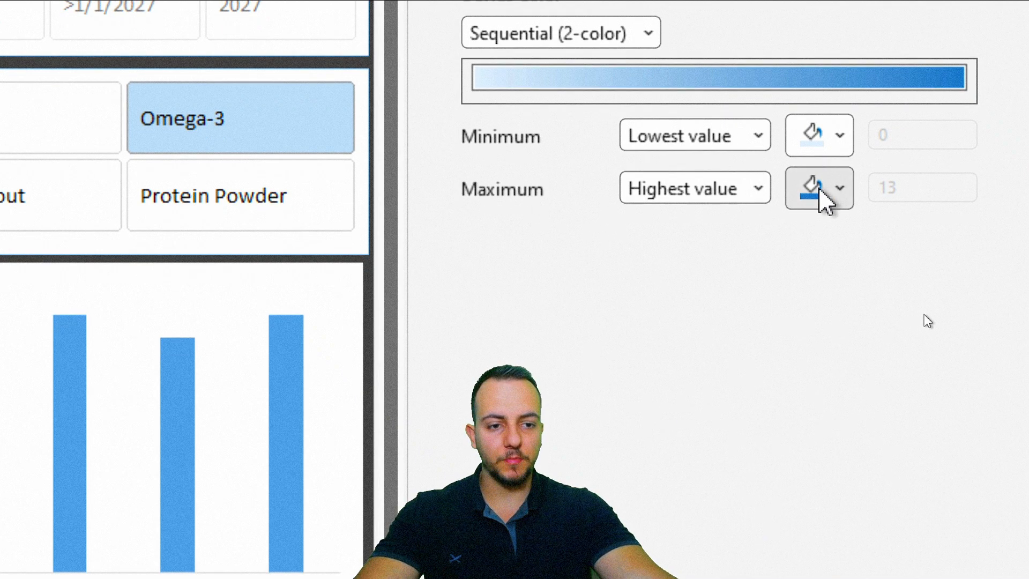
{"action": "left_click", "coordinate": [825, 201]}
{"action": "left_click", "coordinate": [796, 475]}
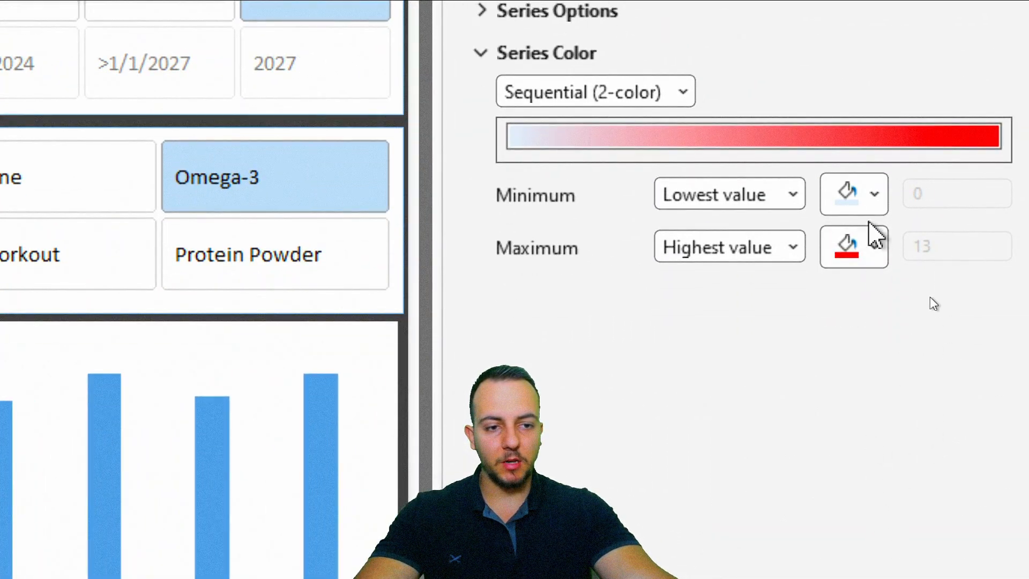
Step: Try yellow as the color for the map series' lowest value, and replace it with standard green
{"action": "left_click", "coordinate": [872, 207]}
{"action": "left_click", "coordinate": [891, 477]}
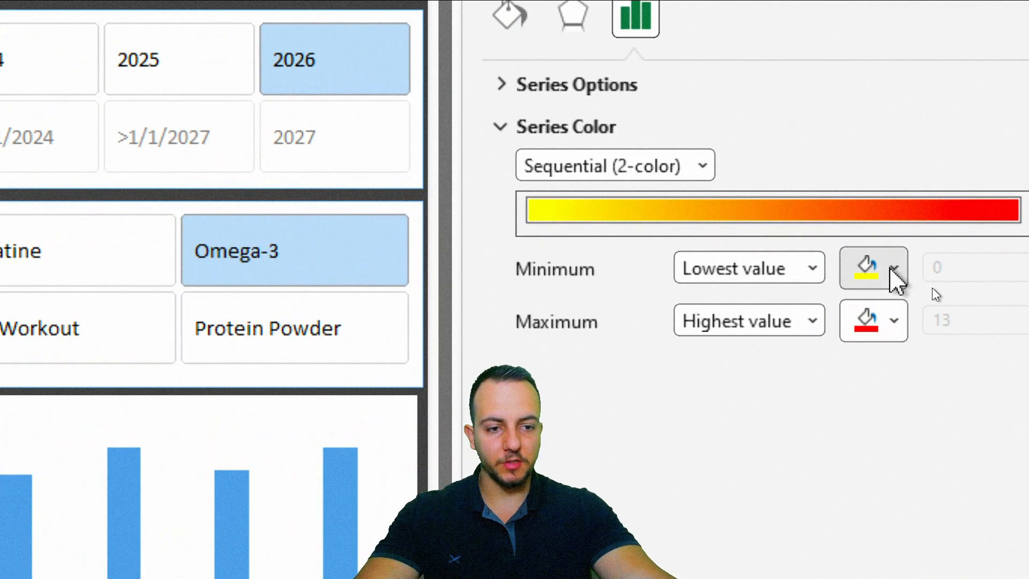
{"action": "left_click", "coordinate": [934, 288]}
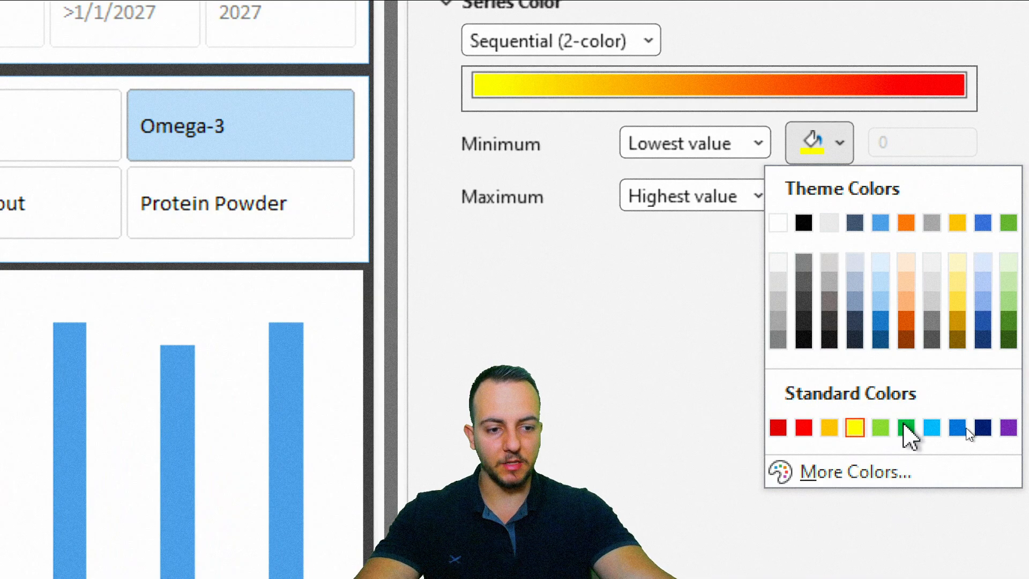
{"action": "left_click", "coordinate": [906, 427]}
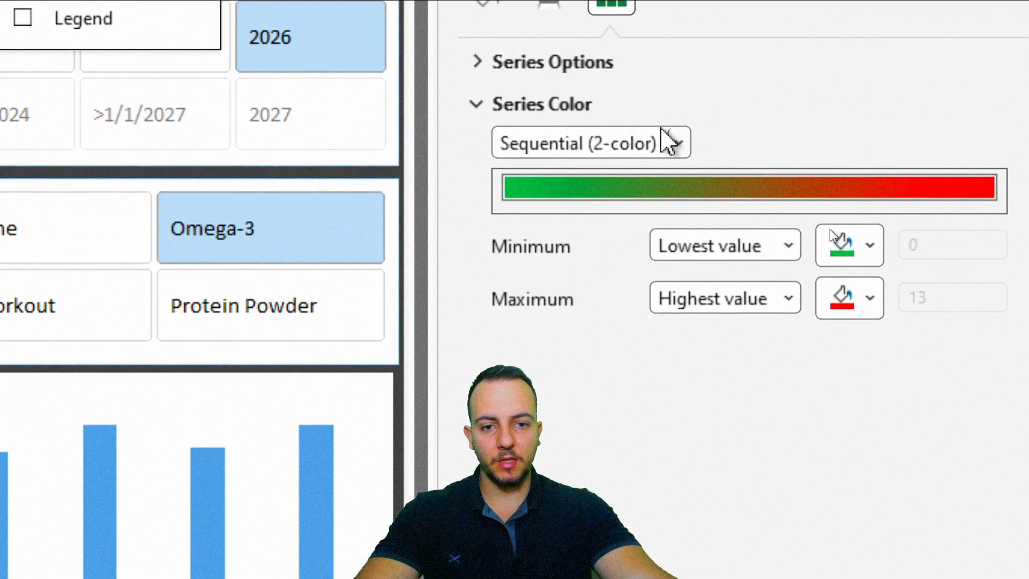
Step: Switch the map's color scale to Diverging (3-color) with a yellow midpoint, keeping green as the minimum color
{"action": "left_click", "coordinate": [815, 222]}
{"action": "left_click", "coordinate": [625, 203]}
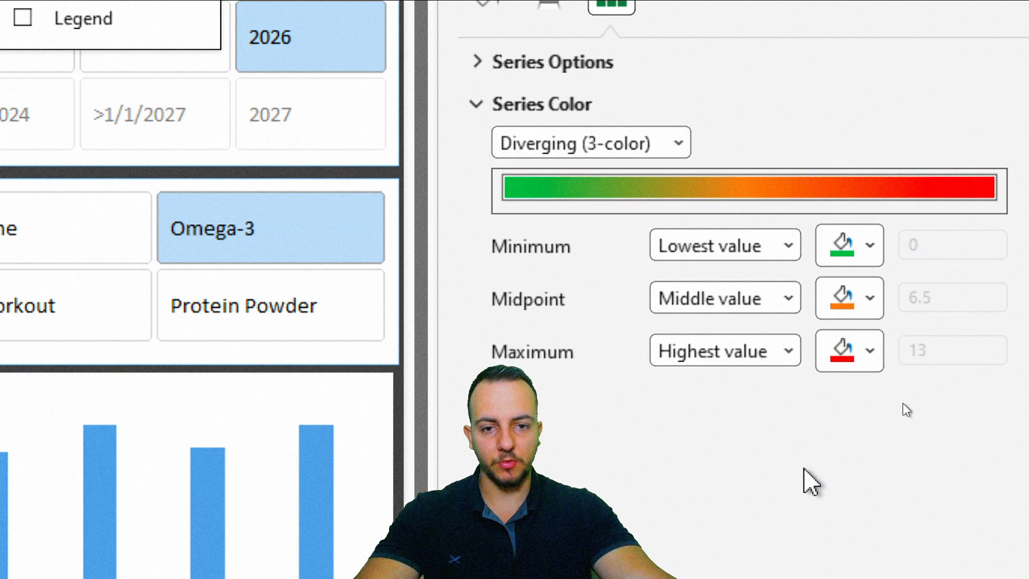
{"action": "left_click", "coordinate": [849, 249]}
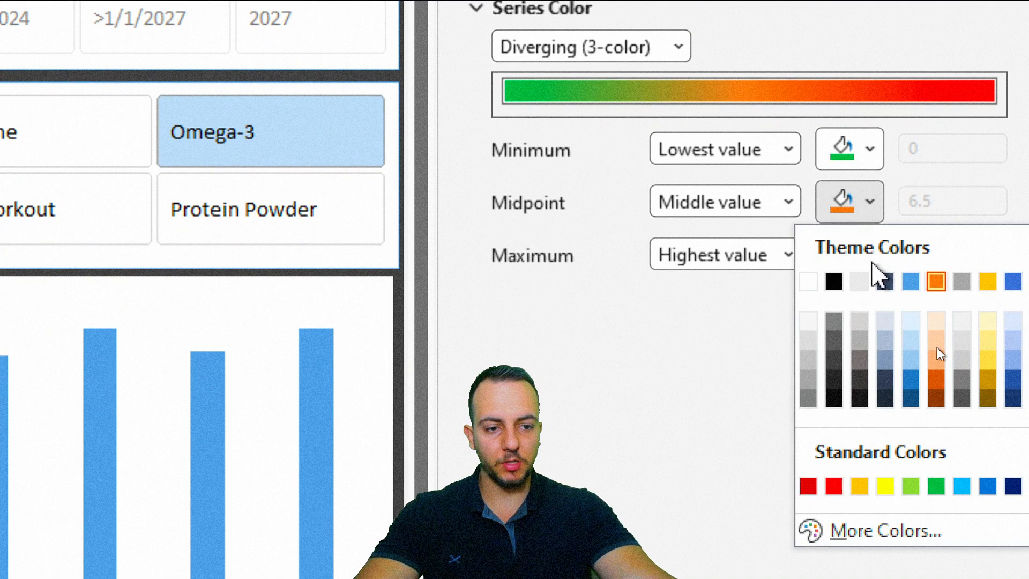
{"action": "left_click", "coordinate": [855, 486]}
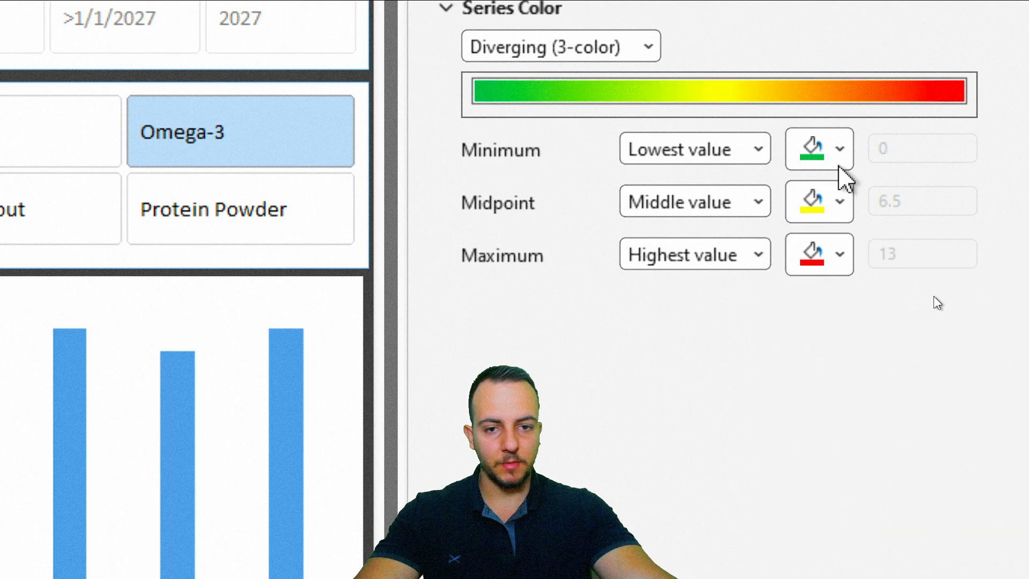
{"action": "left_click", "coordinate": [840, 161]}
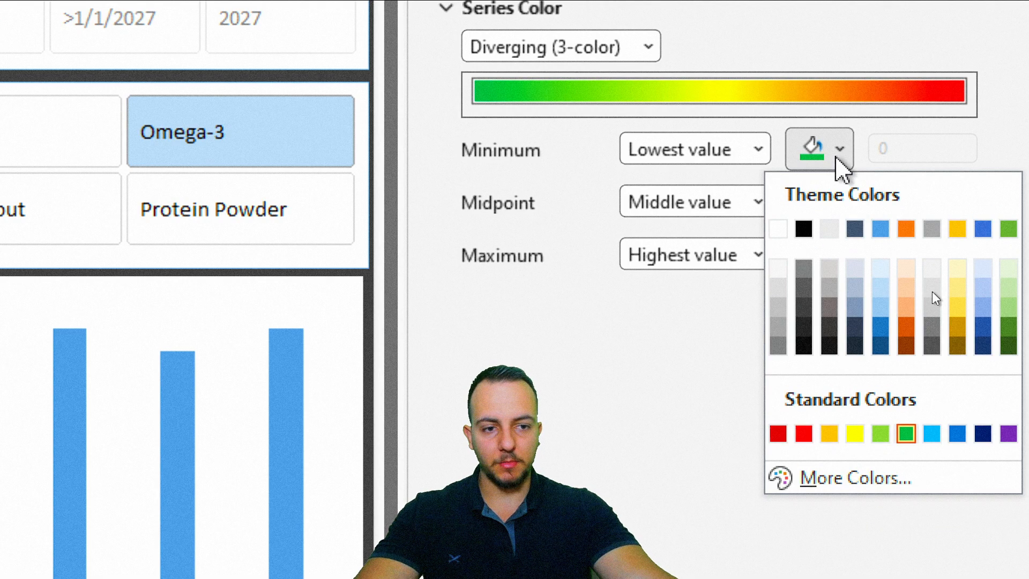
{"action": "left_click", "coordinate": [904, 435]}
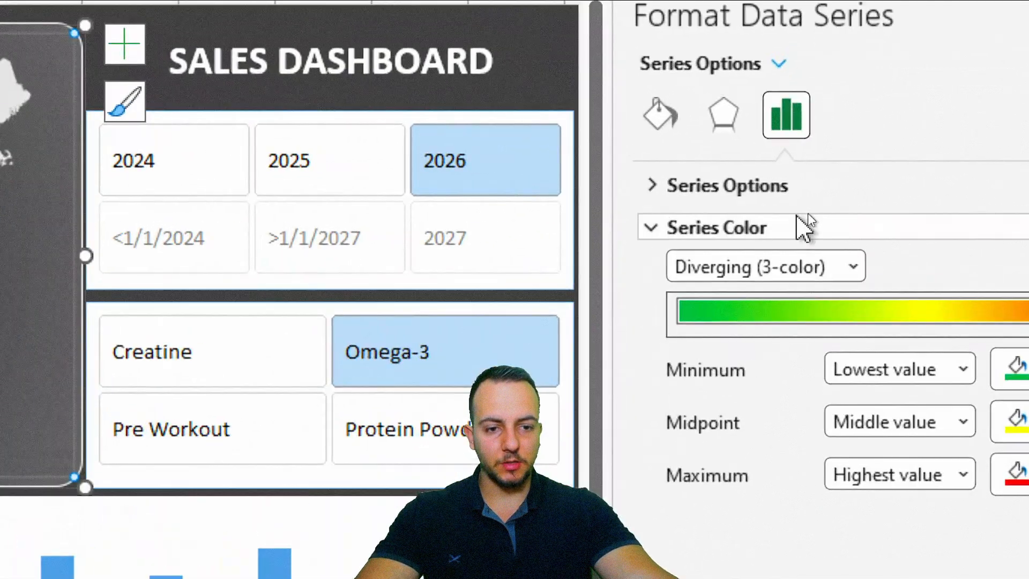
Step: Apply the first Outer shadow preset to the map's data series and set the shadow transparency to 30%
{"action": "left_click", "coordinate": [803, 217]}
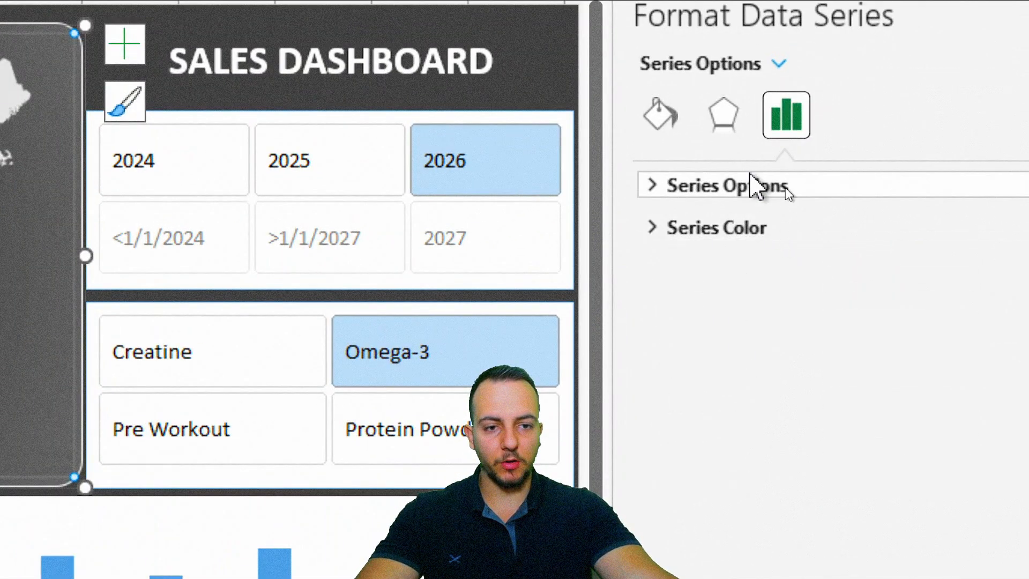
{"action": "left_click", "coordinate": [729, 126]}
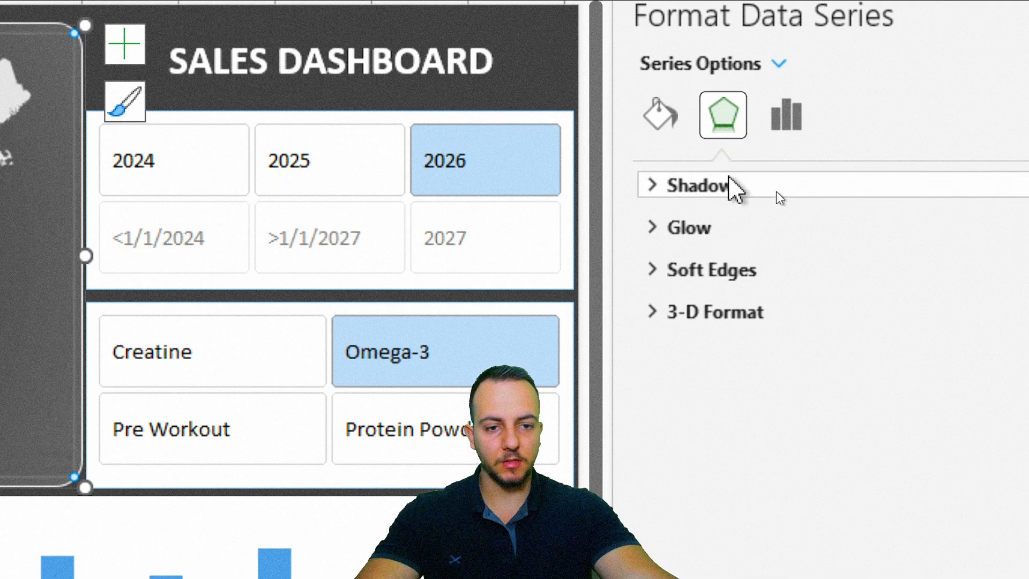
{"action": "left_click", "coordinate": [776, 188]}
{"action": "left_click", "coordinate": [942, 229]}
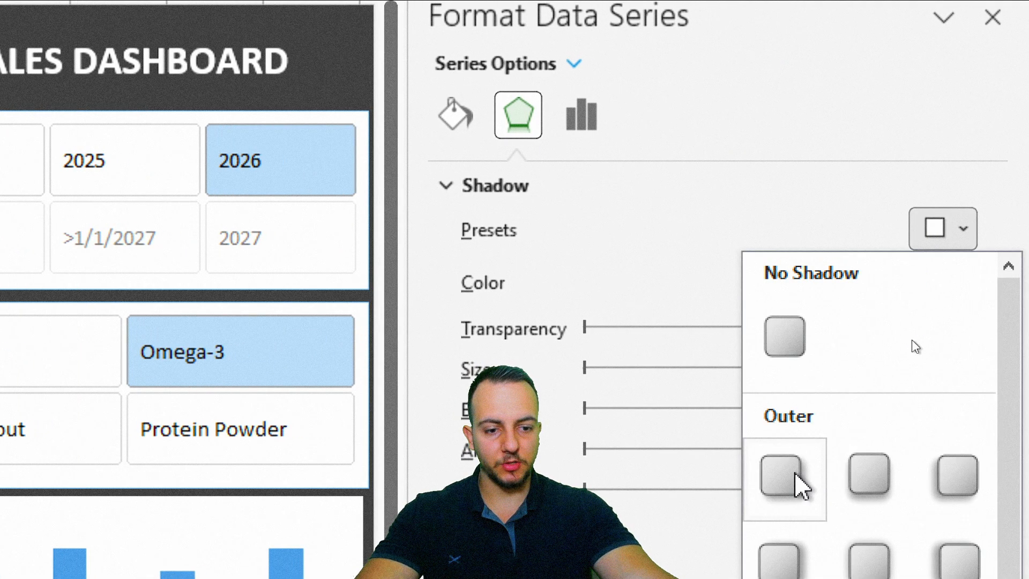
{"action": "left_click", "coordinate": [785, 472]}
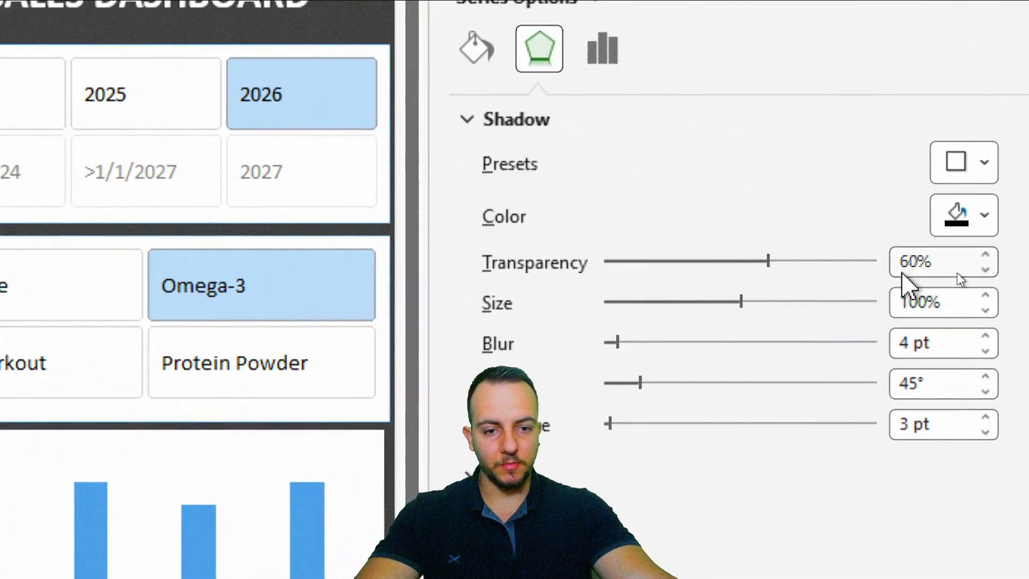
{"action": "left_click_drag", "start_coordinate": [949, 263], "coordinate": [836, 254]}
{"action": "type", "text": "30"}
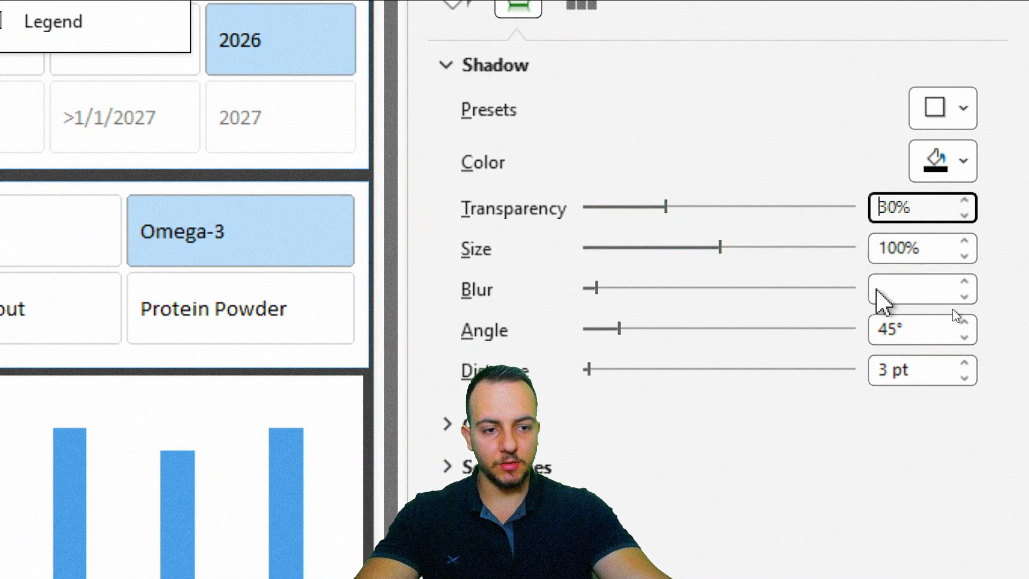
Step: Set the map series' shadow blur to 2 pt and its distance to 3 pt
{"action": "left_click_drag", "start_coordinate": [930, 296], "coordinate": [810, 315]}
{"action": "type", "text": "2"}
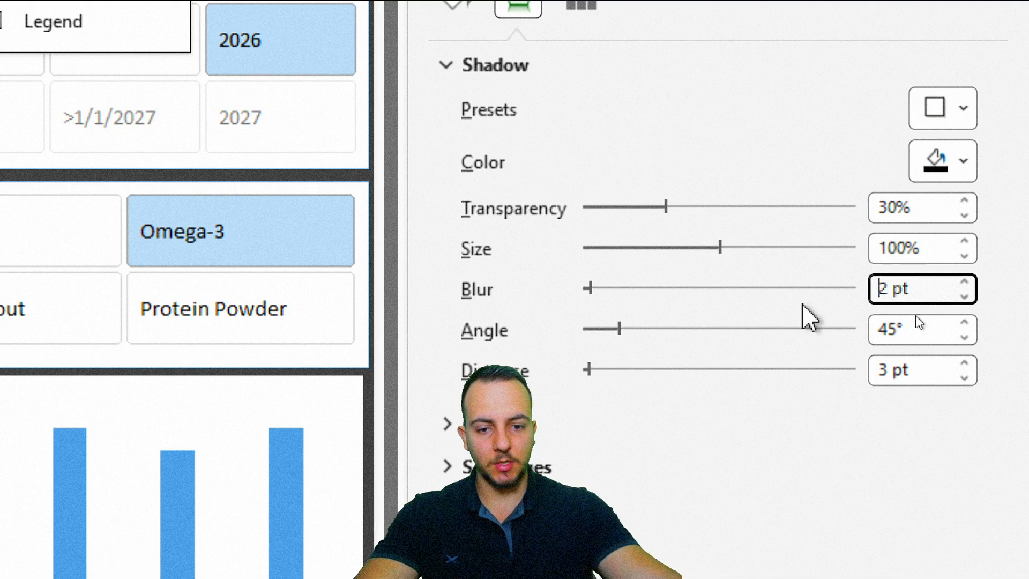
{"action": "left_click", "coordinate": [965, 363]}
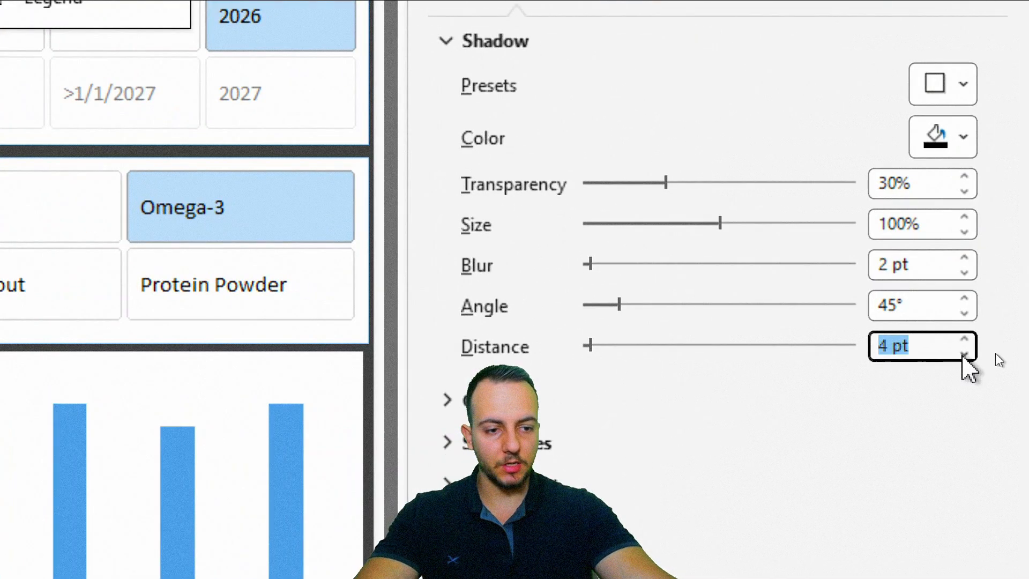
{"action": "left_click", "coordinate": [997, 353]}
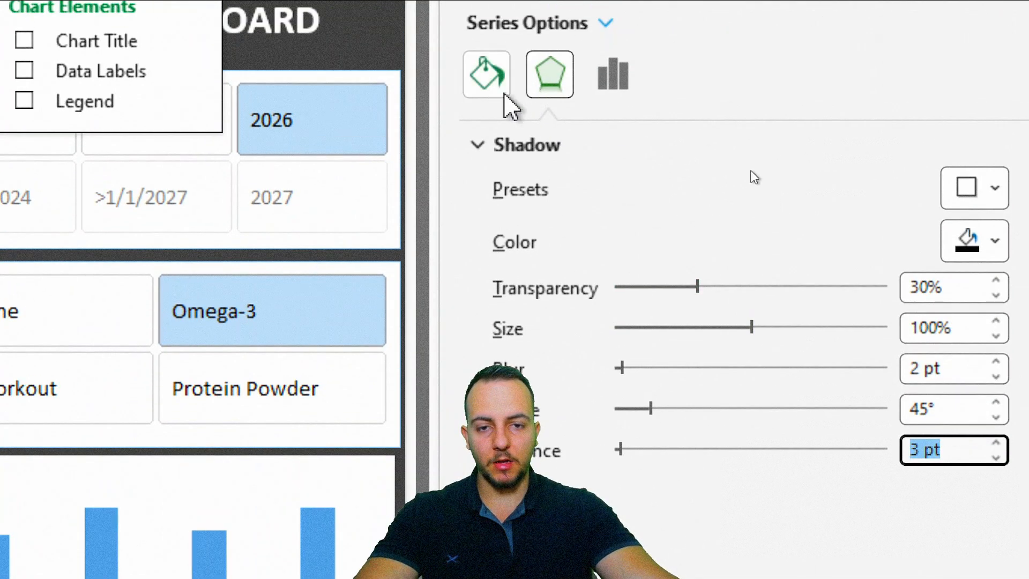
{"action": "left_click", "coordinate": [501, 134]}
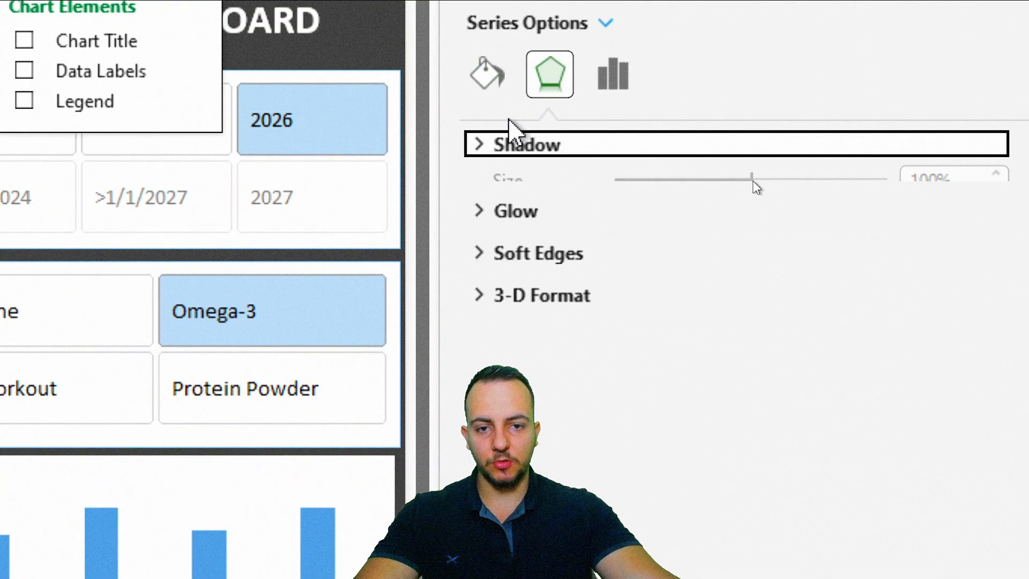
Step: Give the map series a solid border line in dark gray
{"action": "left_click", "coordinate": [498, 92]}
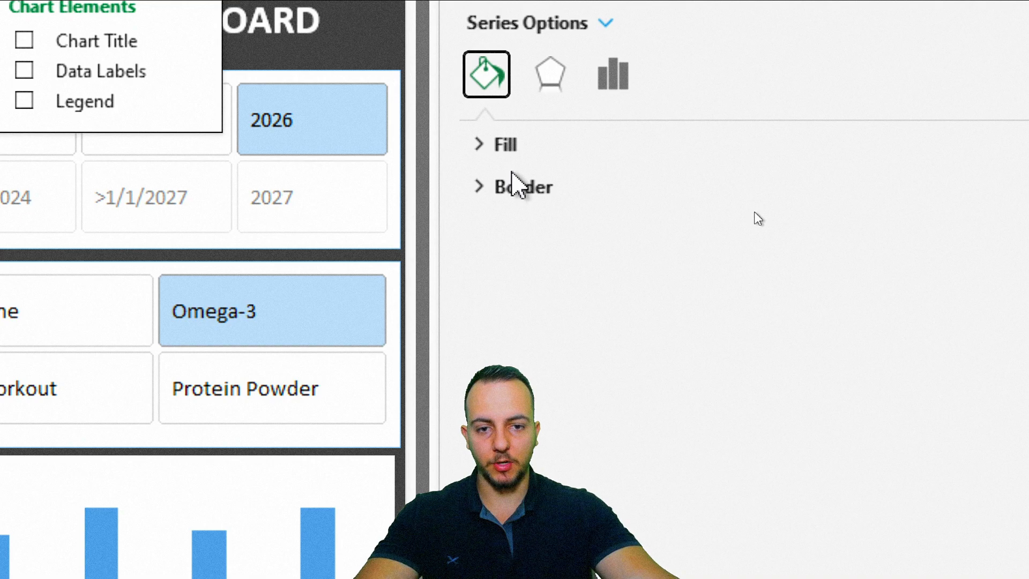
{"action": "left_click", "coordinate": [516, 185]}
{"action": "left_click", "coordinate": [558, 265]}
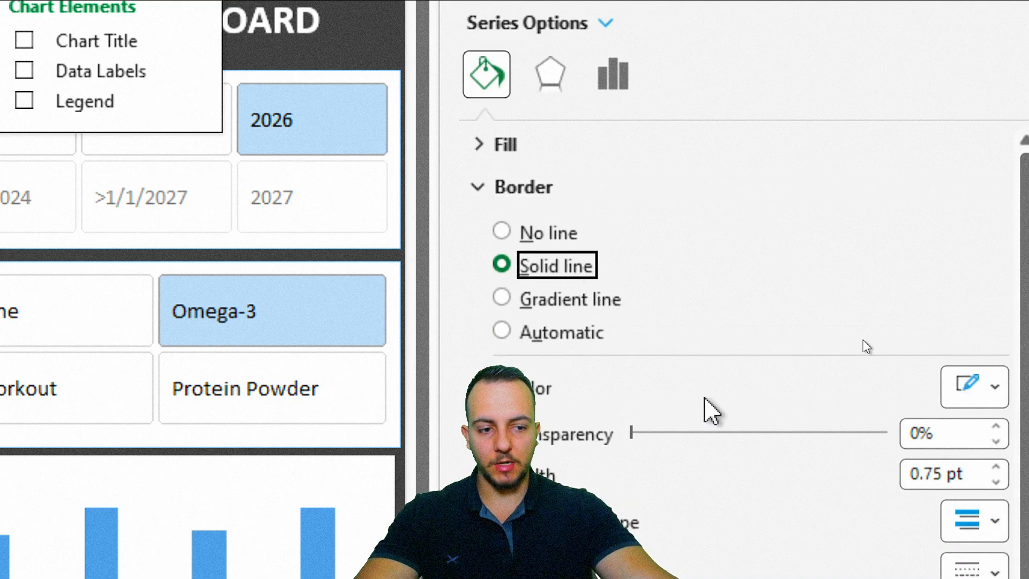
{"action": "left_click", "coordinate": [939, 88]}
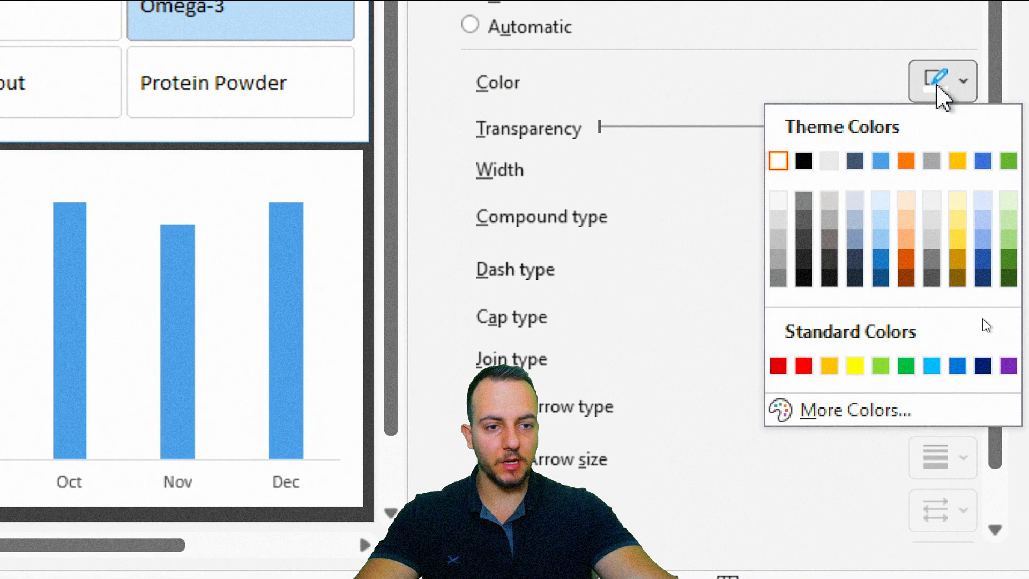
{"action": "left_click", "coordinate": [803, 239]}
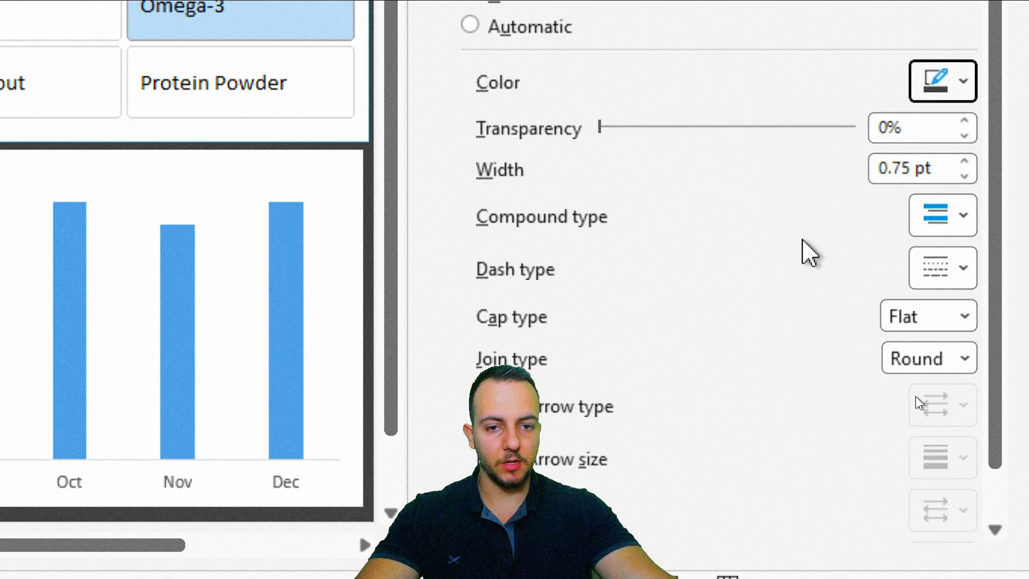
Step: Reduce the map series' border width to 0.5 pt and change the border color to white
{"action": "left_click", "coordinate": [964, 161]}
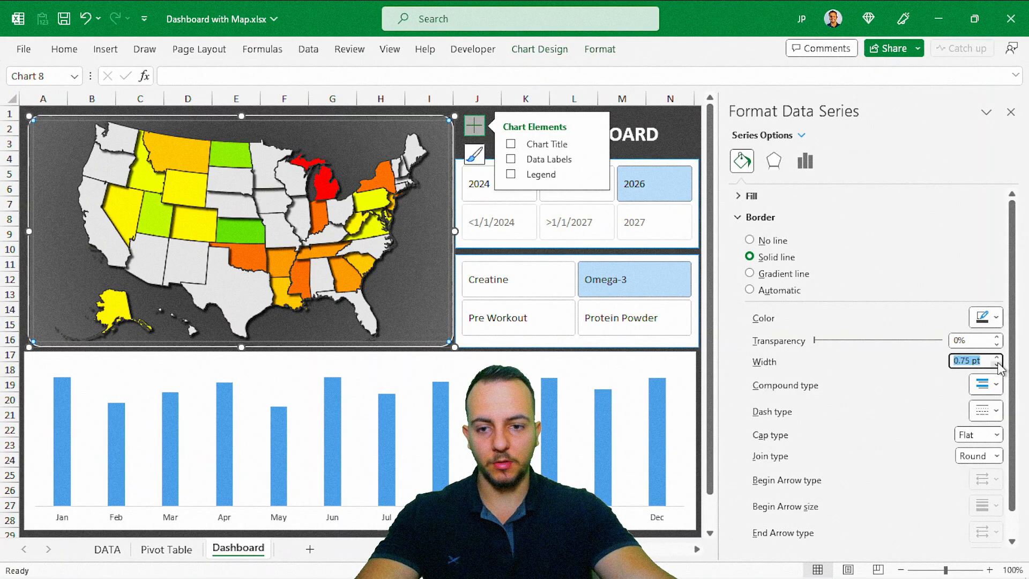
{"action": "left_click", "coordinate": [998, 366]}
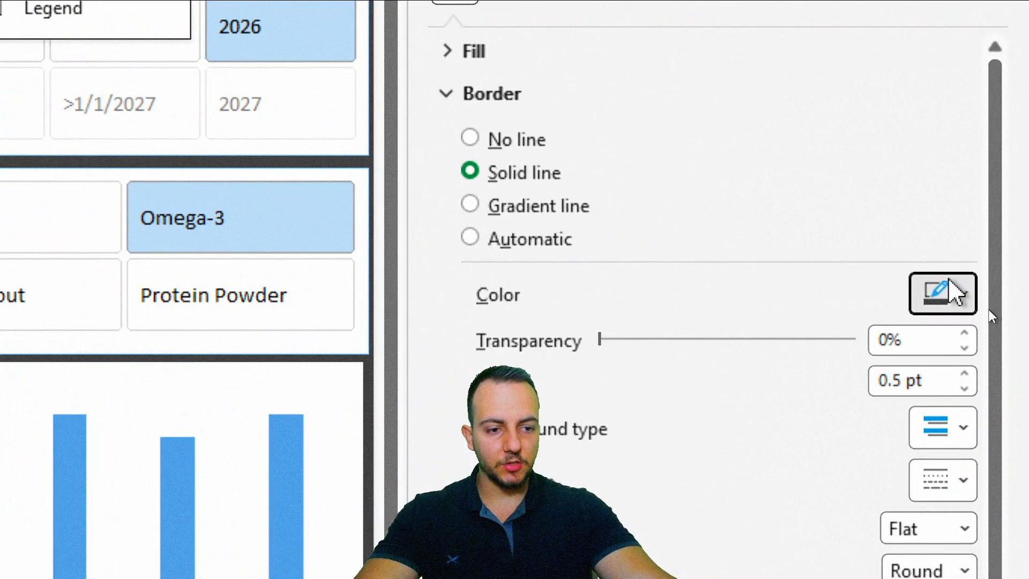
{"action": "left_click", "coordinate": [986, 317]}
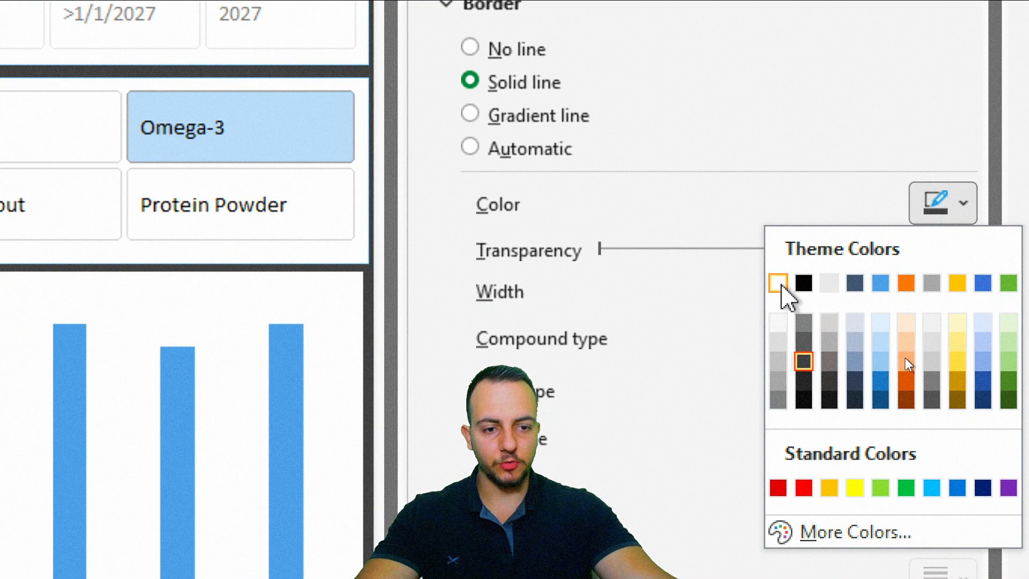
{"action": "left_click", "coordinate": [778, 283]}
Step: Apply a solid dark gray fill to the map series and deselect the chart
{"action": "left_click", "coordinate": [531, 103]}
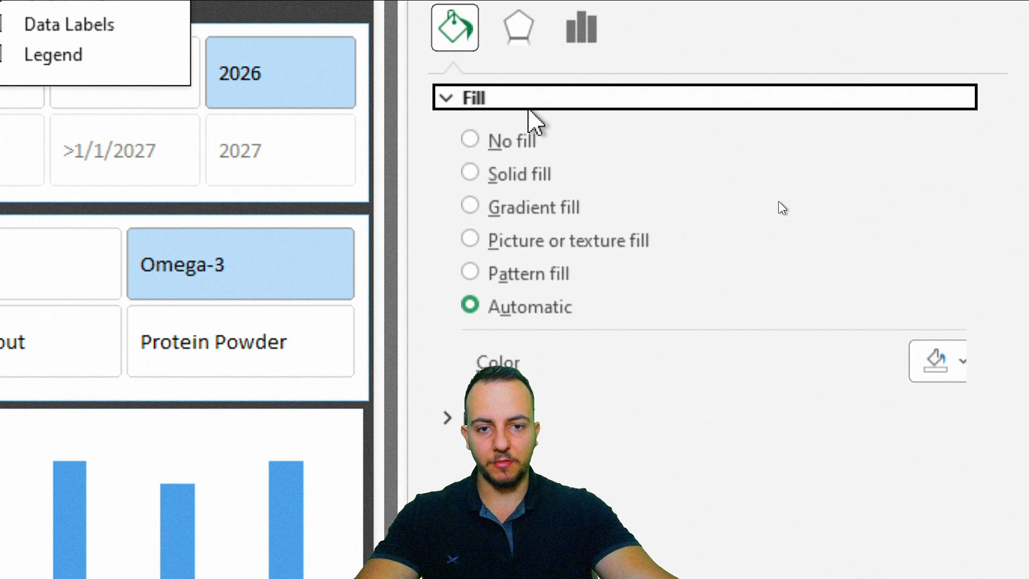
{"action": "left_click", "coordinate": [521, 176]}
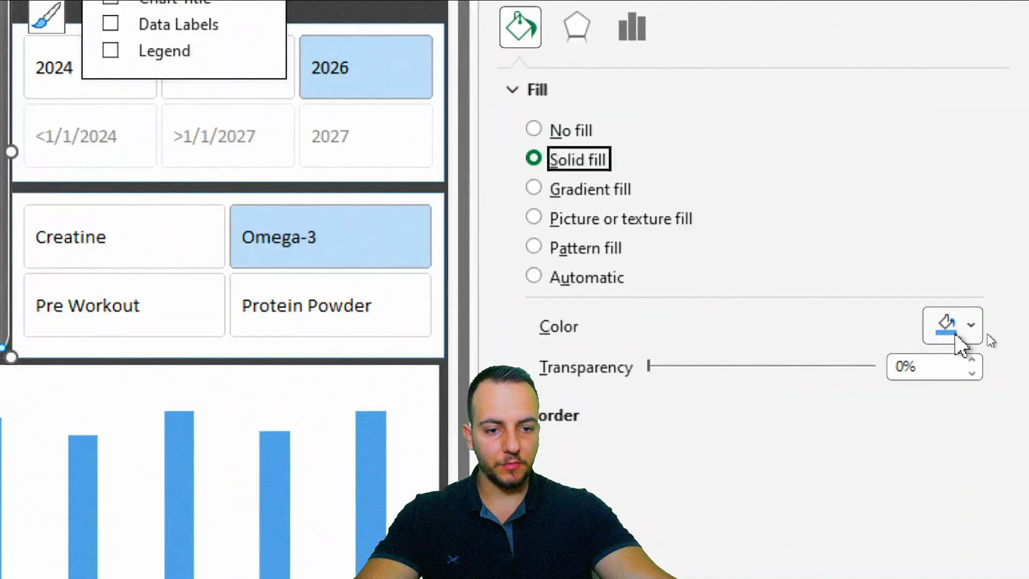
{"action": "left_click", "coordinate": [987, 335]}
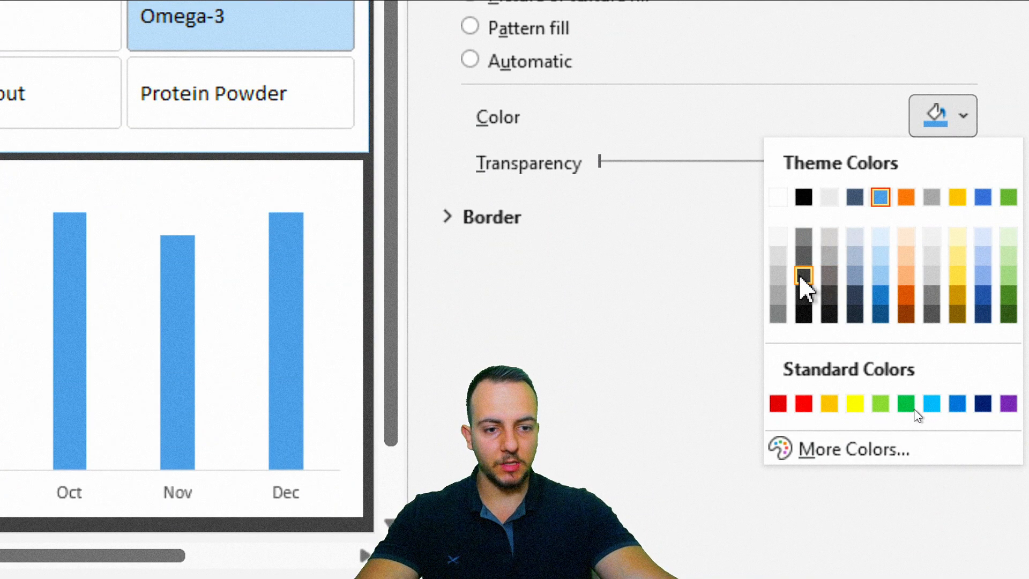
{"action": "left_click", "coordinate": [802, 277]}
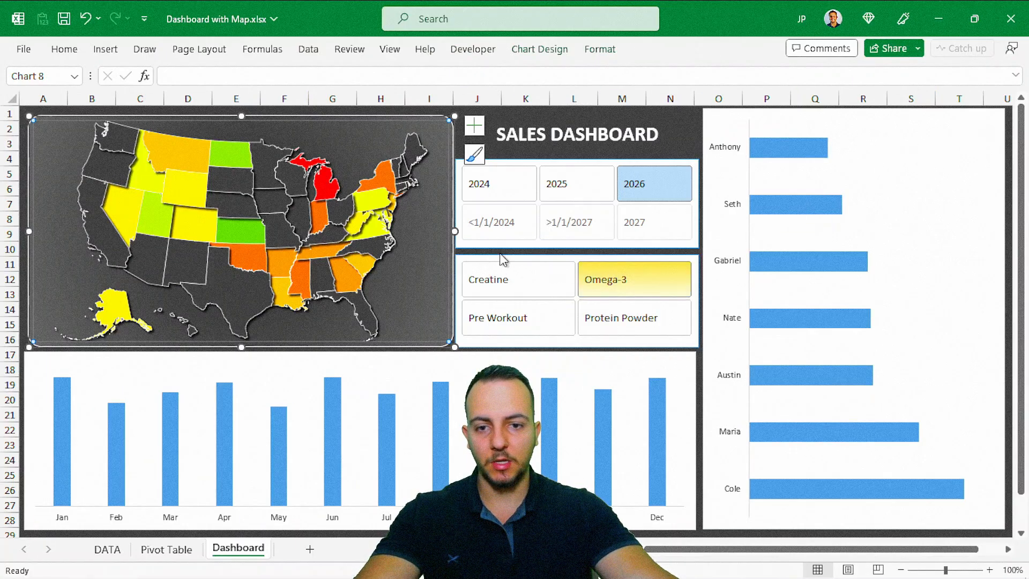
{"action": "key", "text": "Escape"}
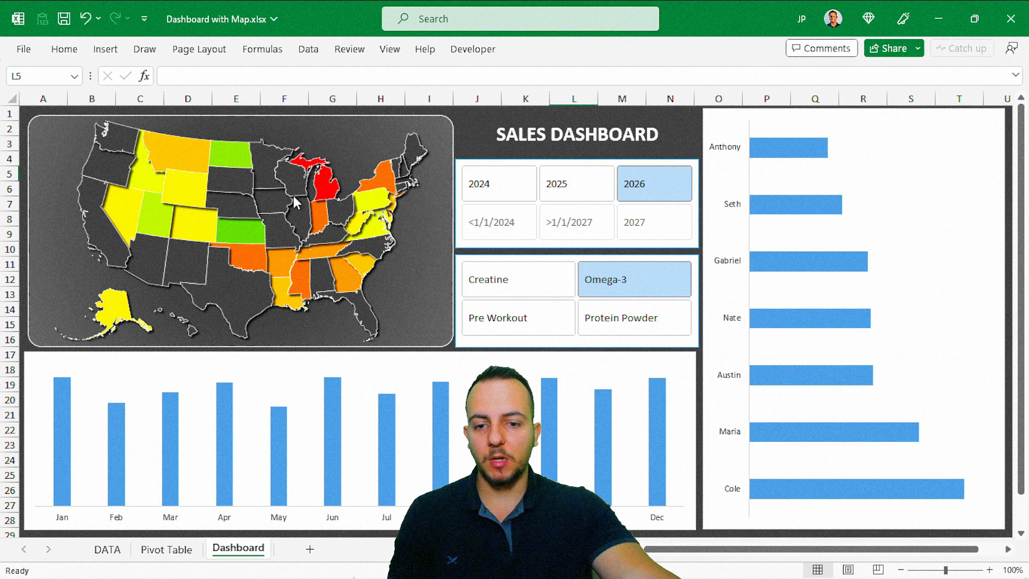
Step: Check the restyled map by filtering to 2025 and switching between the Creatine, Protein Powder, Pre Workout and Omega-3 products
{"action": "left_click", "coordinate": [553, 190]}
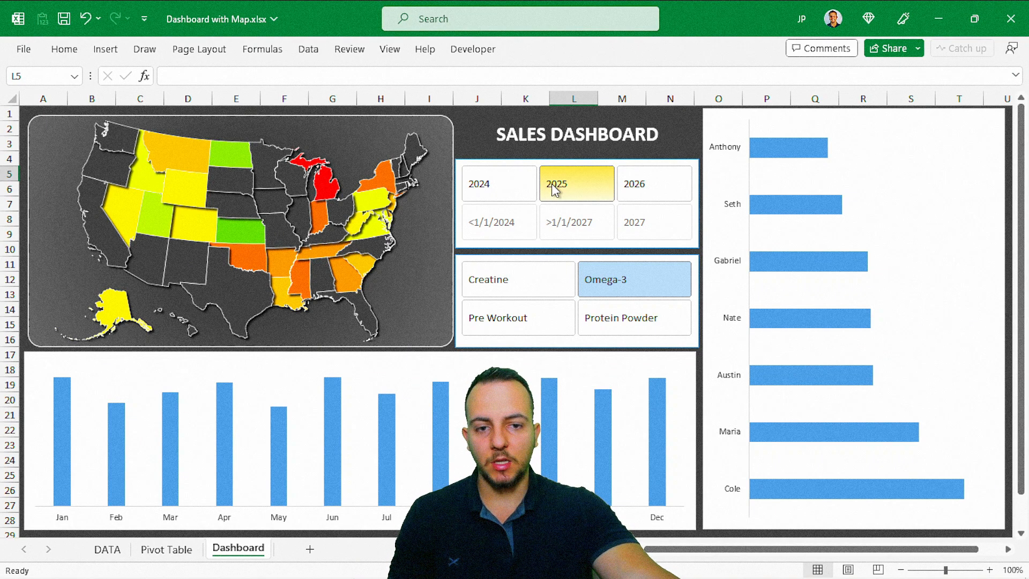
{"action": "left_click", "coordinate": [530, 274]}
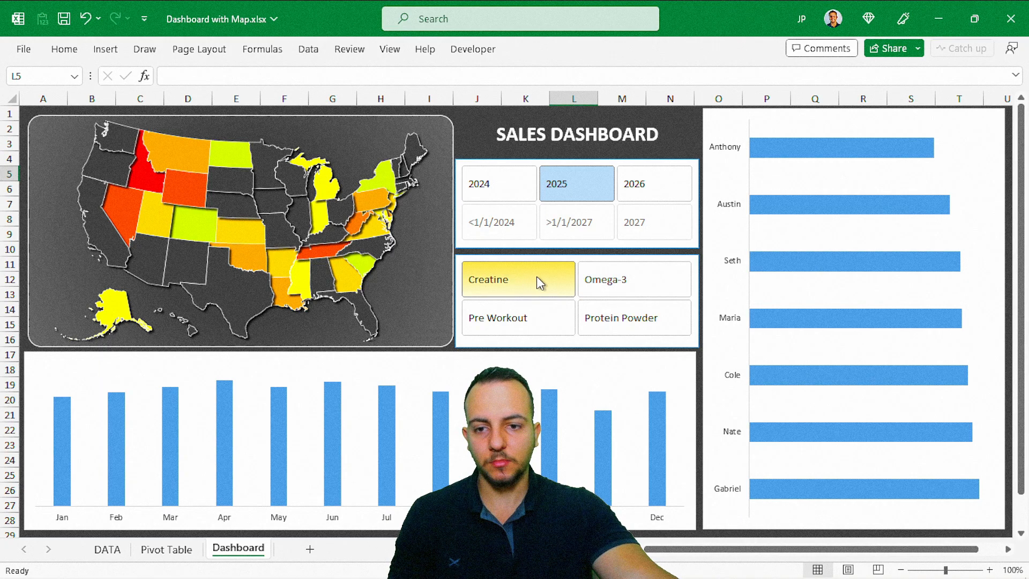
{"action": "left_click", "coordinate": [637, 331]}
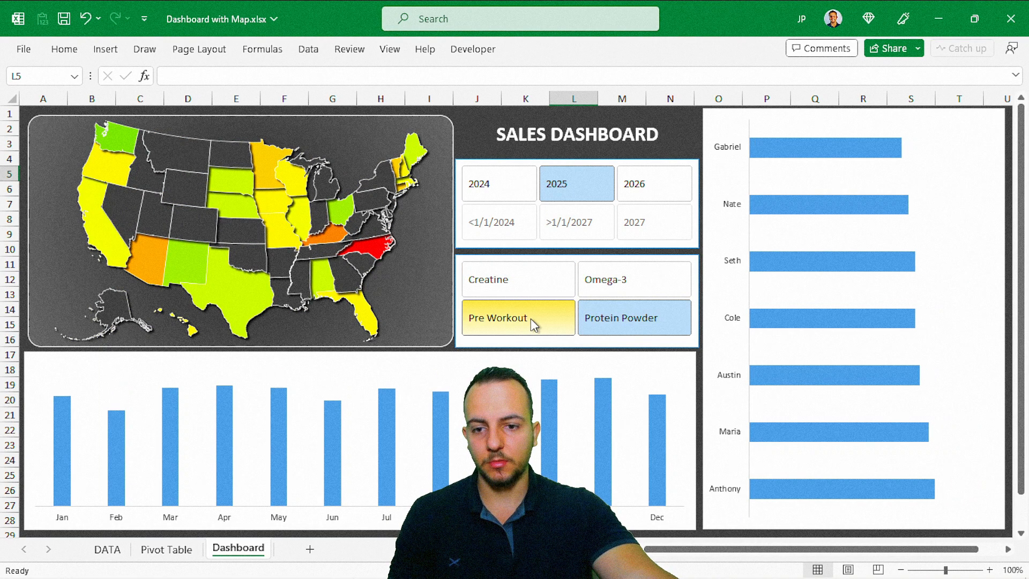
{"action": "left_click", "coordinate": [531, 318]}
{"action": "left_click", "coordinate": [613, 289]}
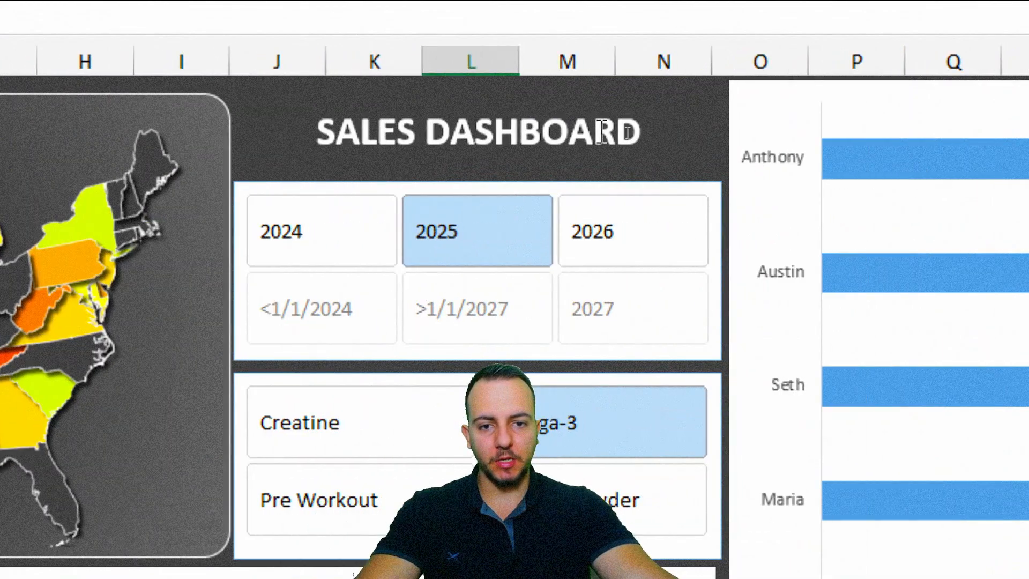
Step: Duplicate the SALES DASHBOARD title text box and place the copy over the map's upper-left corner
{"action": "left_click", "coordinate": [567, 131]}
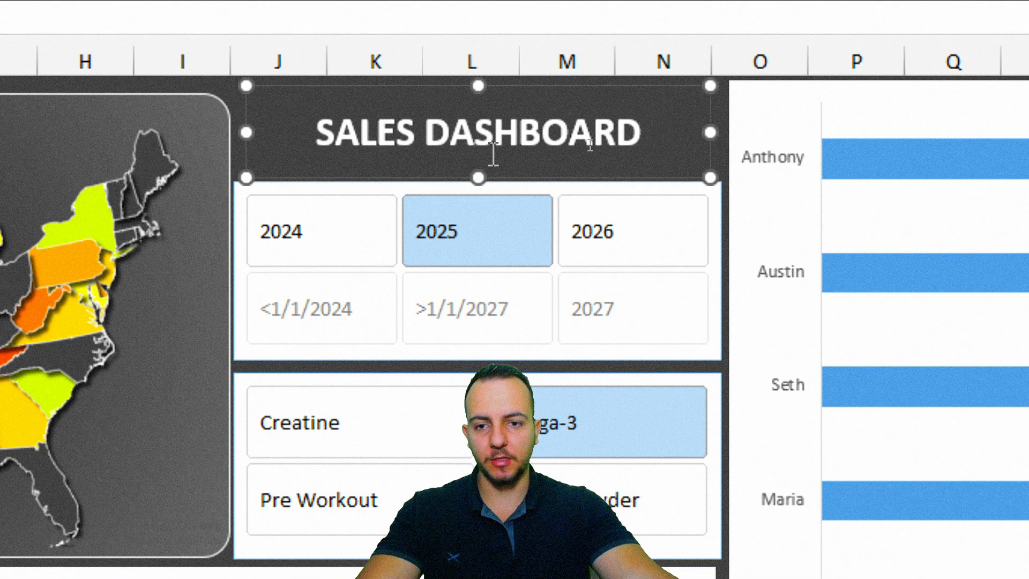
{"action": "key", "text": "ctrl+d"}
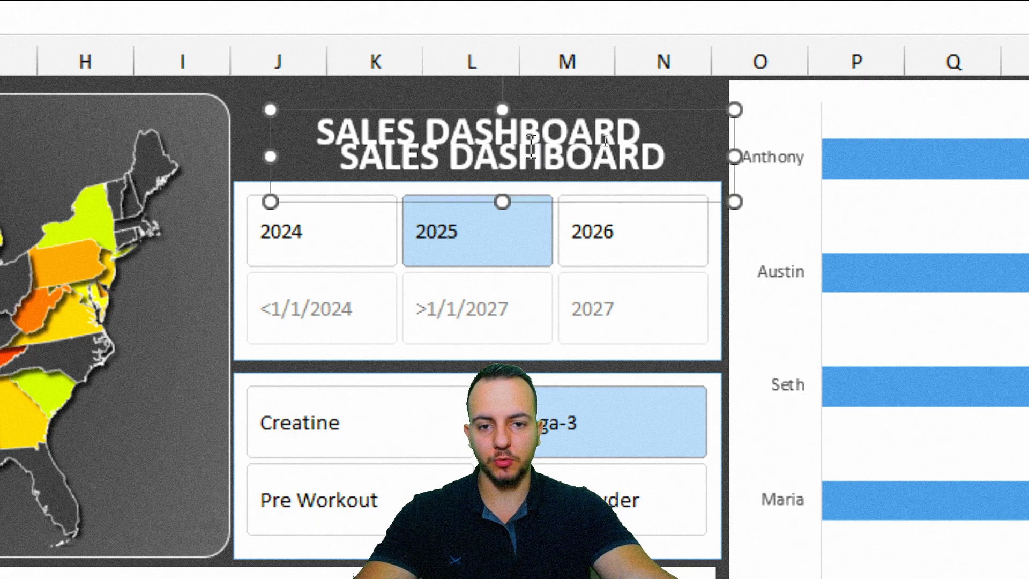
{"action": "left_click_drag", "start_coordinate": [559, 207], "coordinate": [0, 203]}
{"action": "left_click_drag", "start_coordinate": [129, 202], "coordinate": [9, 158]}
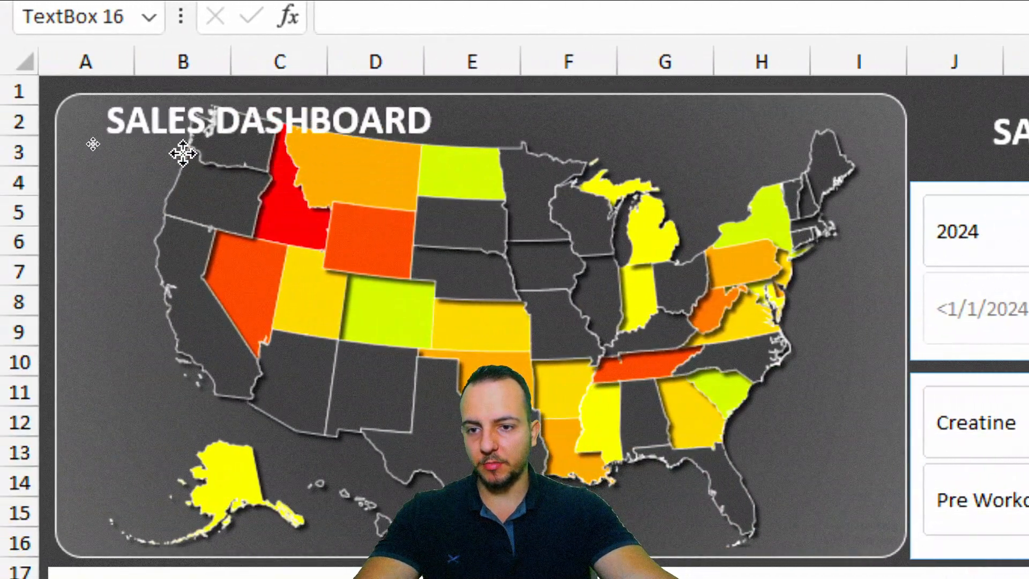
{"action": "left_click_drag", "start_coordinate": [136, 160], "coordinate": [135, 167]}
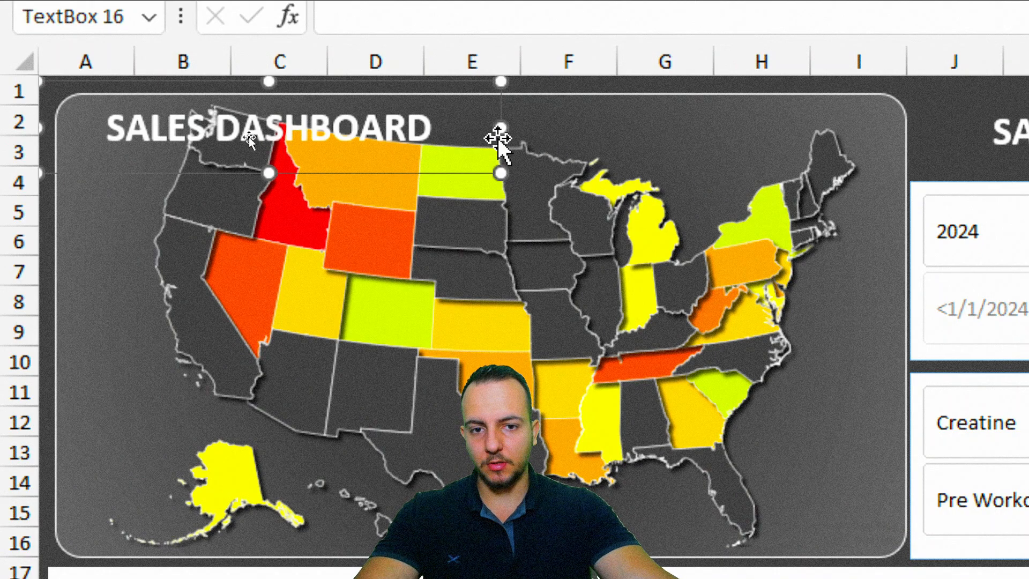
Step: Narrow the copied title box from both sides and reduce its font size to 16
{"action": "left_click_drag", "start_coordinate": [500, 129], "coordinate": [425, 130]}
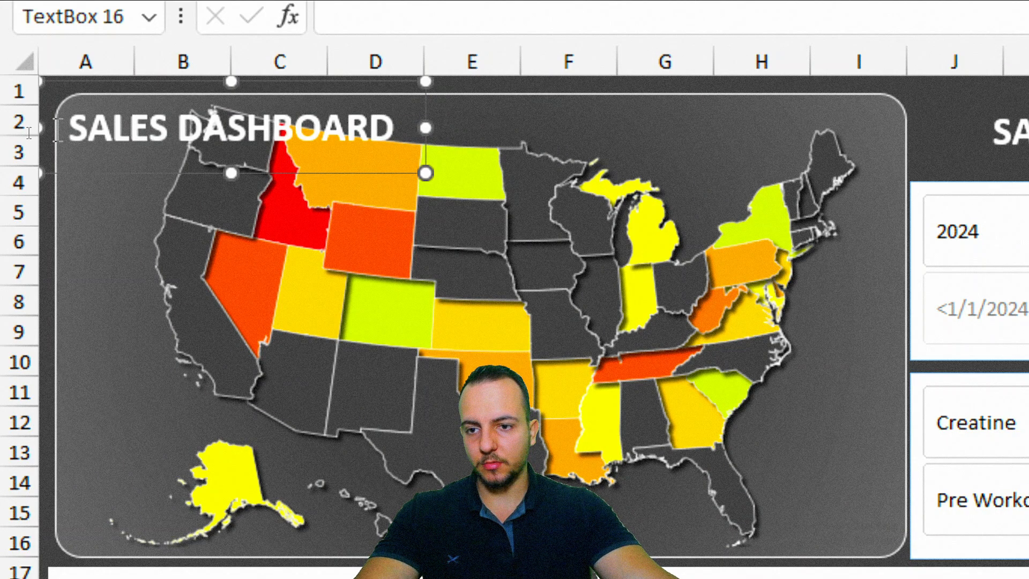
{"action": "left_click_drag", "start_coordinate": [37, 127], "coordinate": [60, 127]}
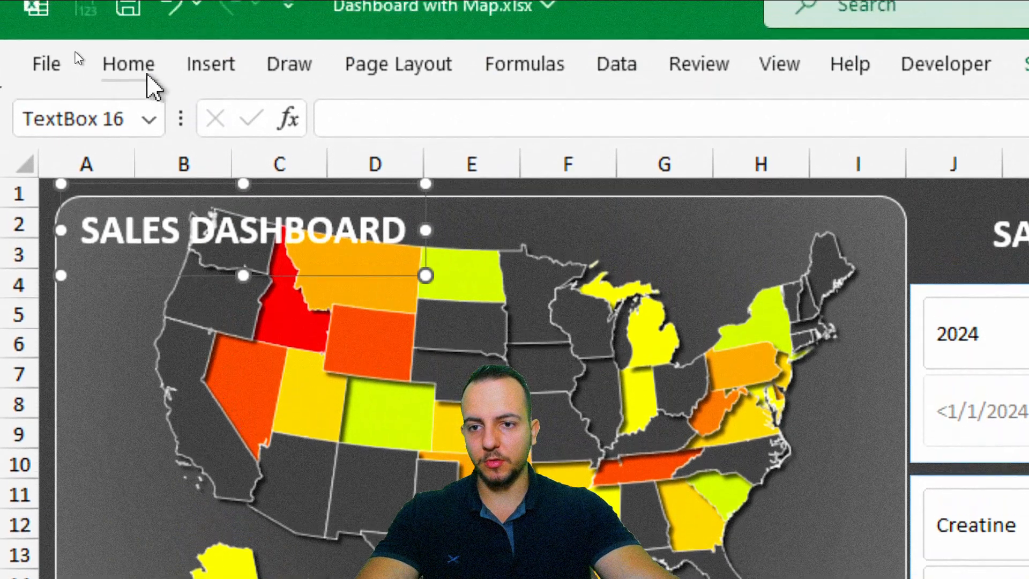
{"action": "left_click", "coordinate": [137, 54]}
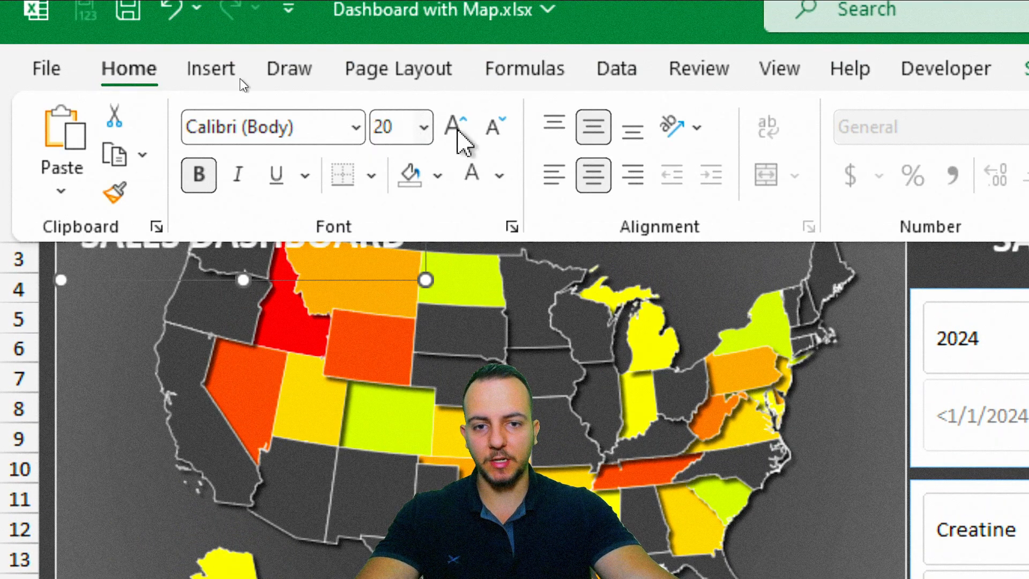
{"action": "double_click", "coordinate": [494, 128]}
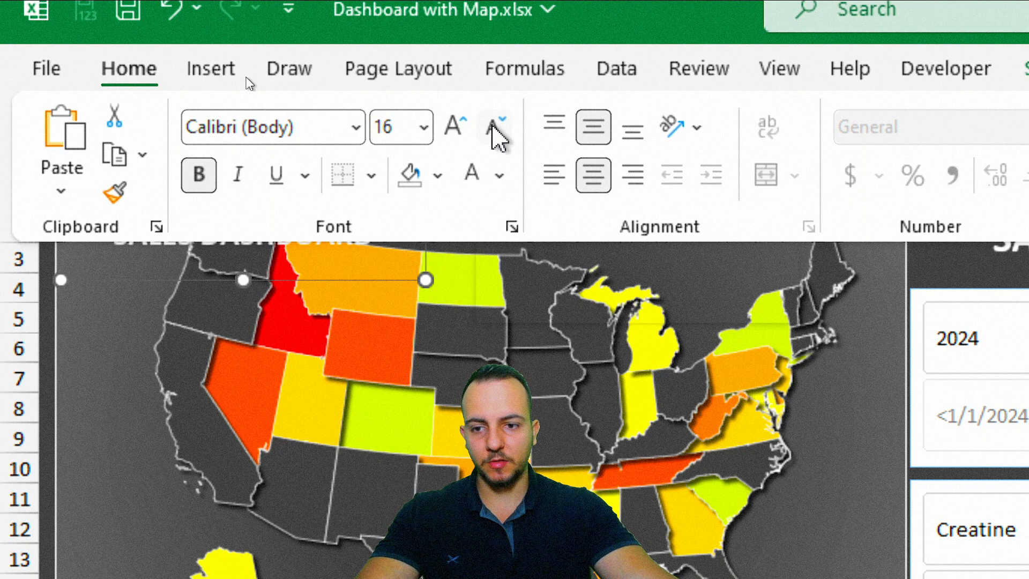
Step: Replace the copied title's text with "ESTATES vs DELIVERY DELAYS" and widen the box so it fits on one line
{"action": "left_click", "coordinate": [256, 399]}
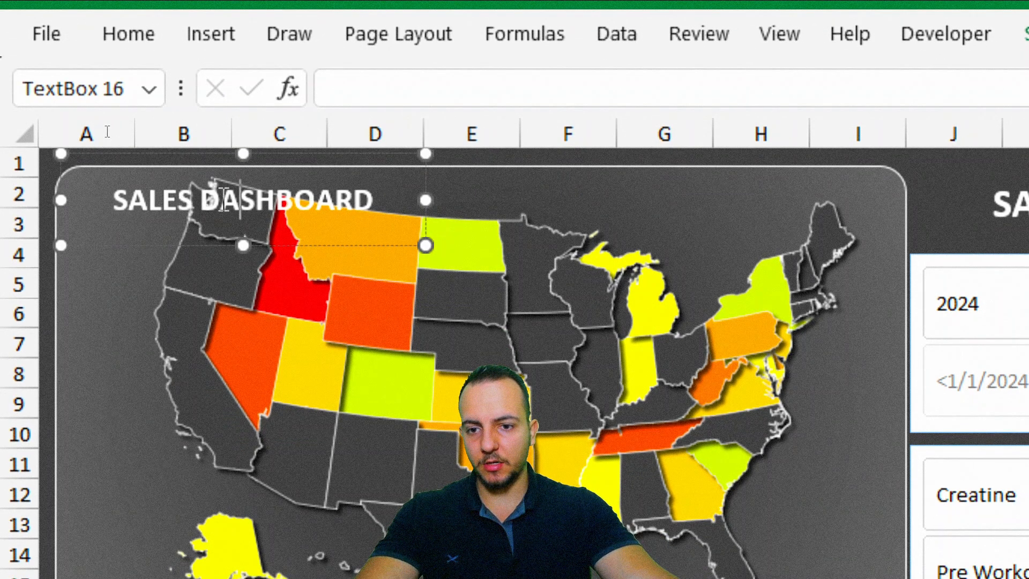
{"action": "triple_click", "coordinate": [196, 202]}
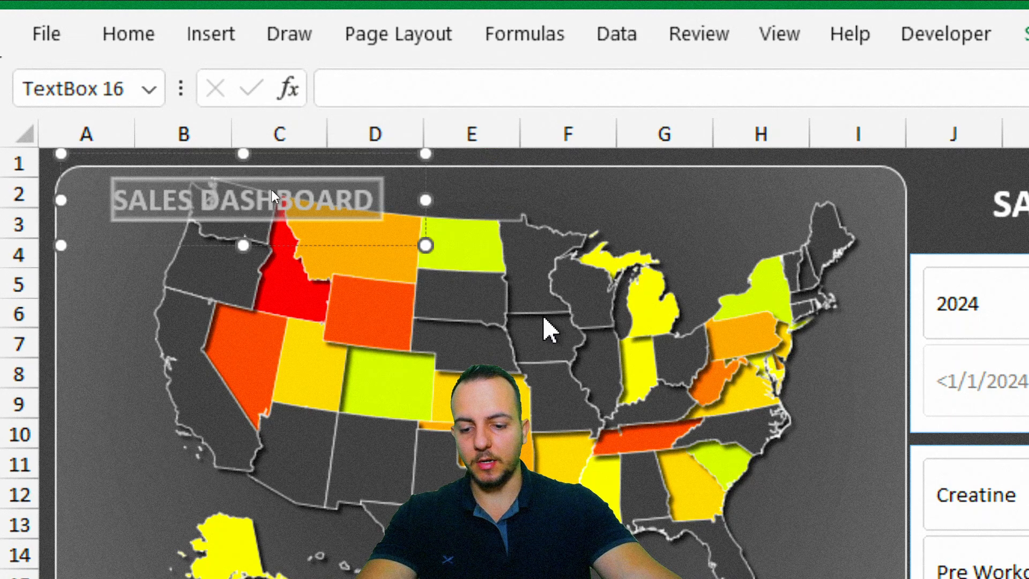
{"action": "type", "text": "ESTATES X"}
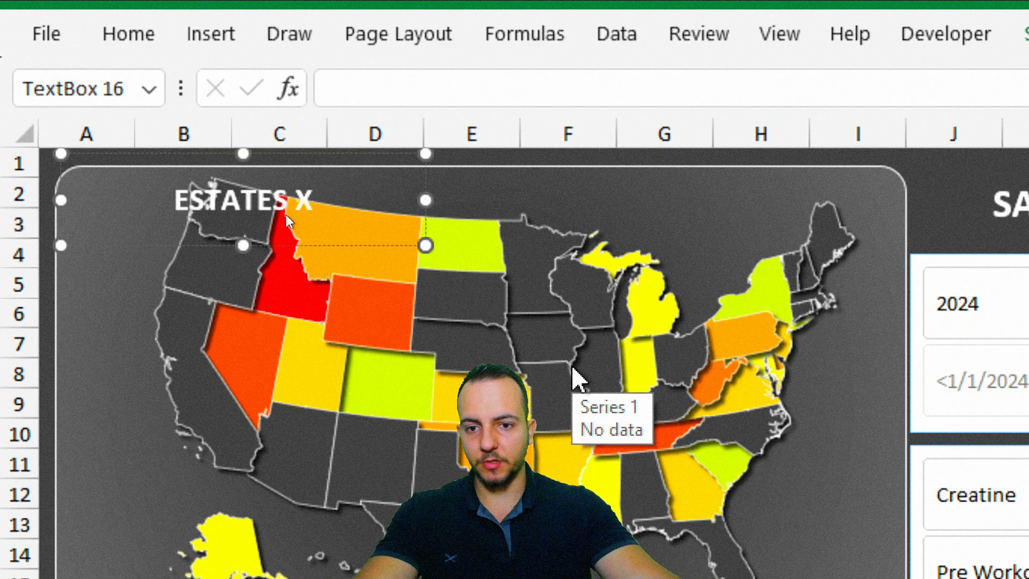
{"action": "key", "text": "BackSpace"}
{"action": "key", "text": "BackSpace"}
{"action": "type", "text": "vs "}
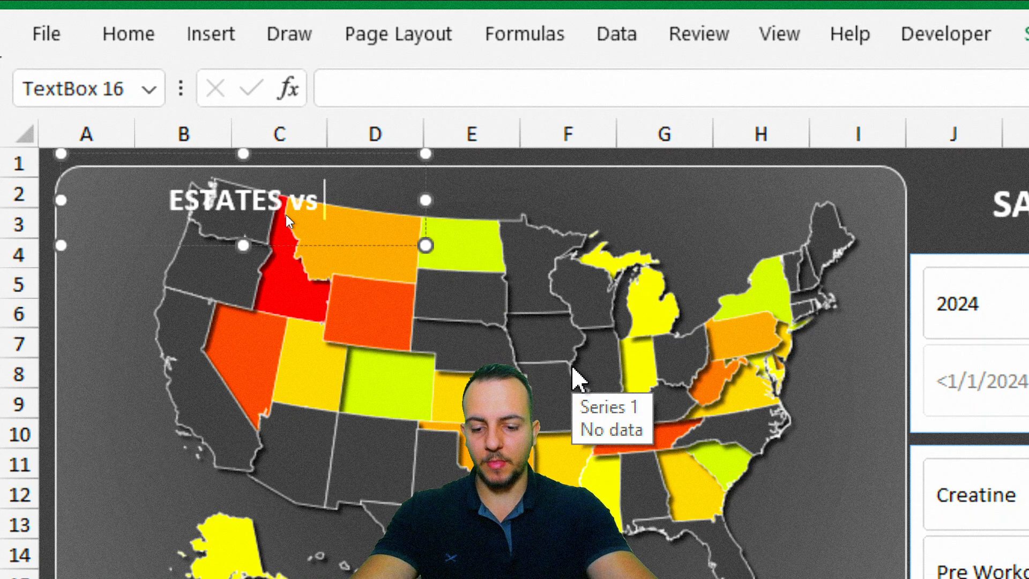
{"action": "type", "text": "DEL"}
{"action": "key", "text": "BackSpace"}
{"action": "key", "text": "BackSpace"}
{"action": "type", "text": "ELIVERY"}
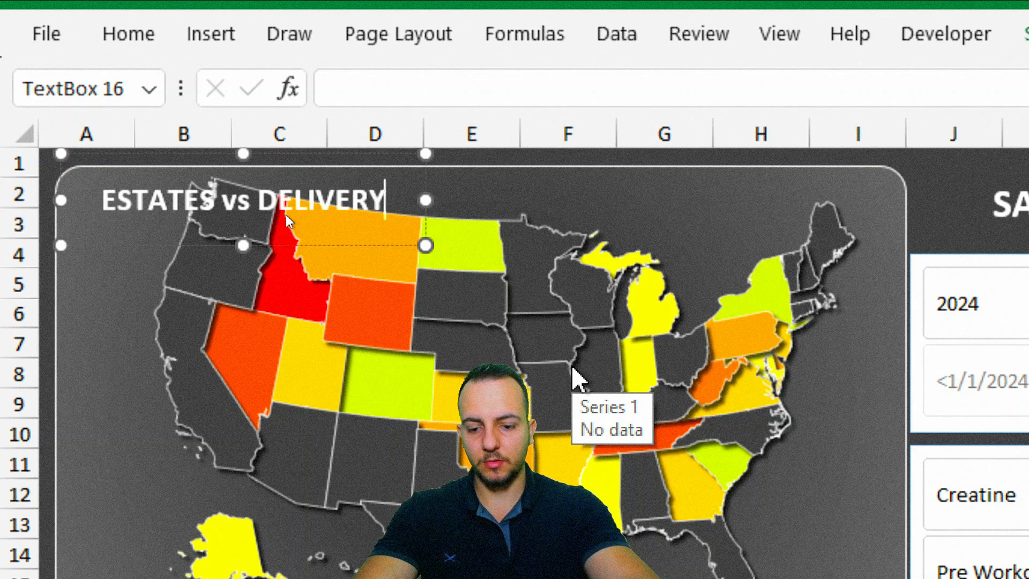
{"action": "type", "text": " DELAYS"}
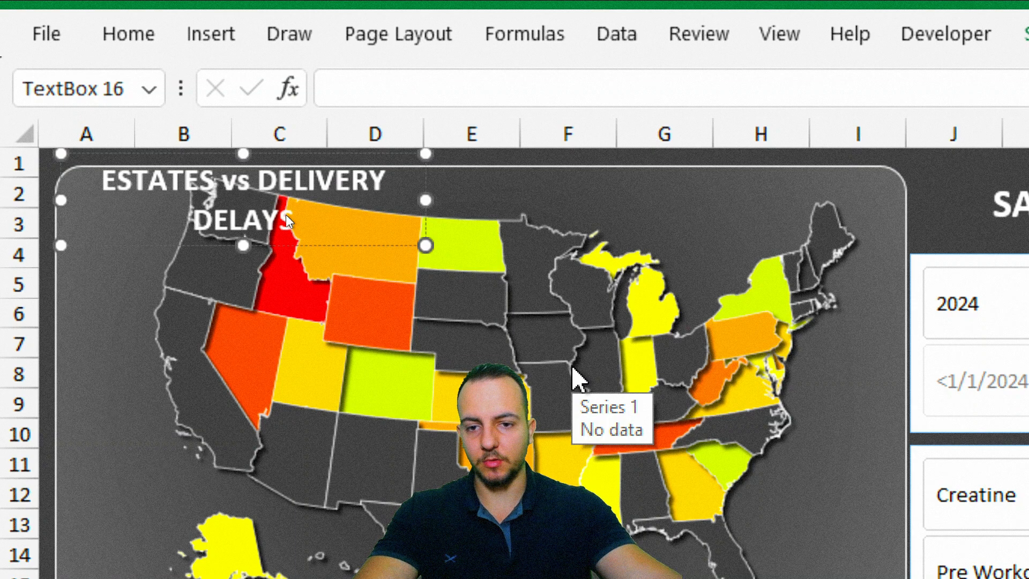
{"action": "left_click_drag", "start_coordinate": [425, 199], "coordinate": [515, 199]}
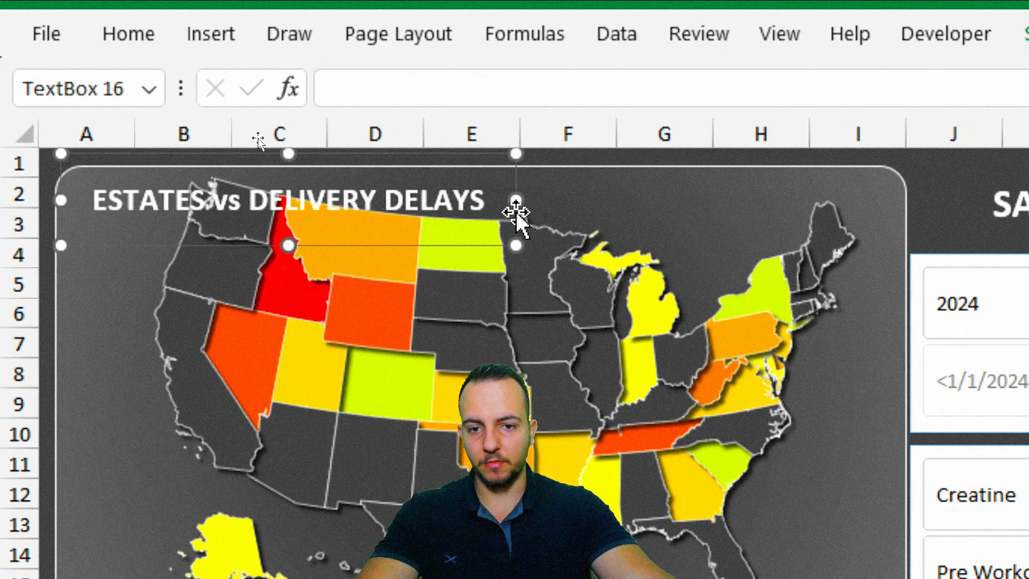
Step: Lower the map chart's upper edge to make room for its title, and move the title text box slightly up and left
{"action": "left_click", "coordinate": [695, 244]}
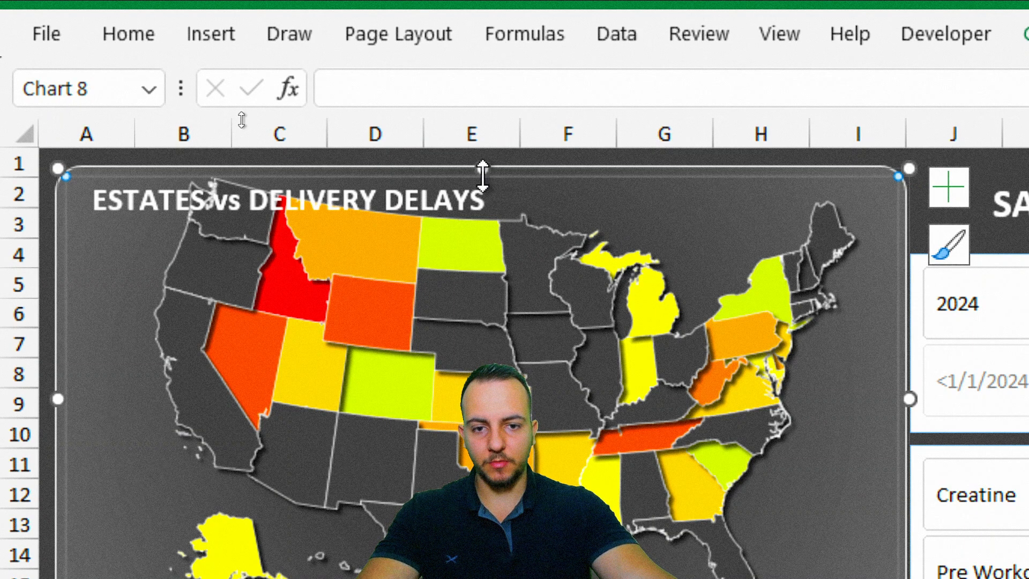
{"action": "left_click_drag", "start_coordinate": [482, 168], "coordinate": [485, 220]}
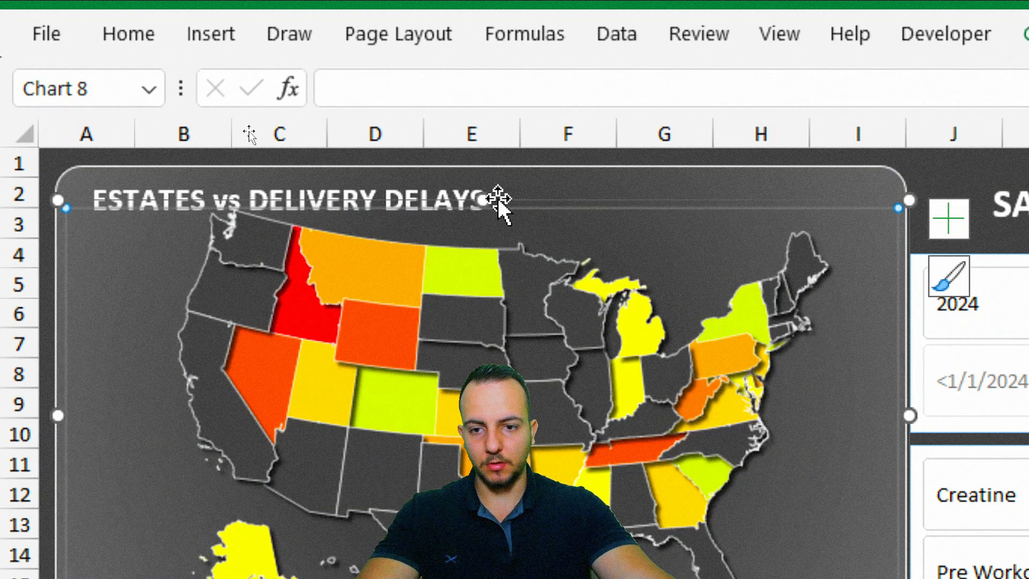
{"action": "left_click", "coordinate": [394, 196]}
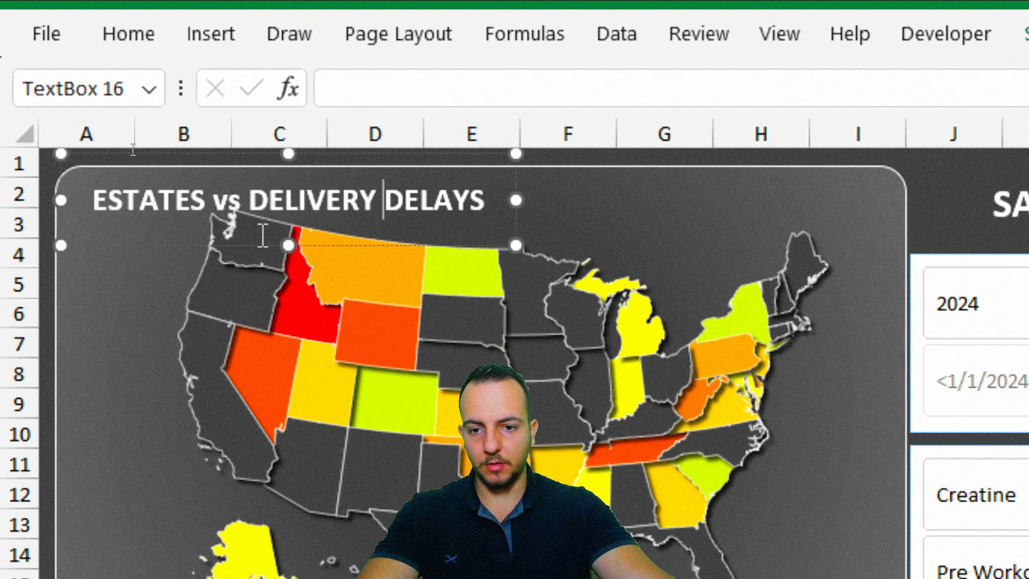
{"action": "left_click_drag", "start_coordinate": [296, 239], "coordinate": [296, 218]}
{"action": "key", "text": "Escape"}
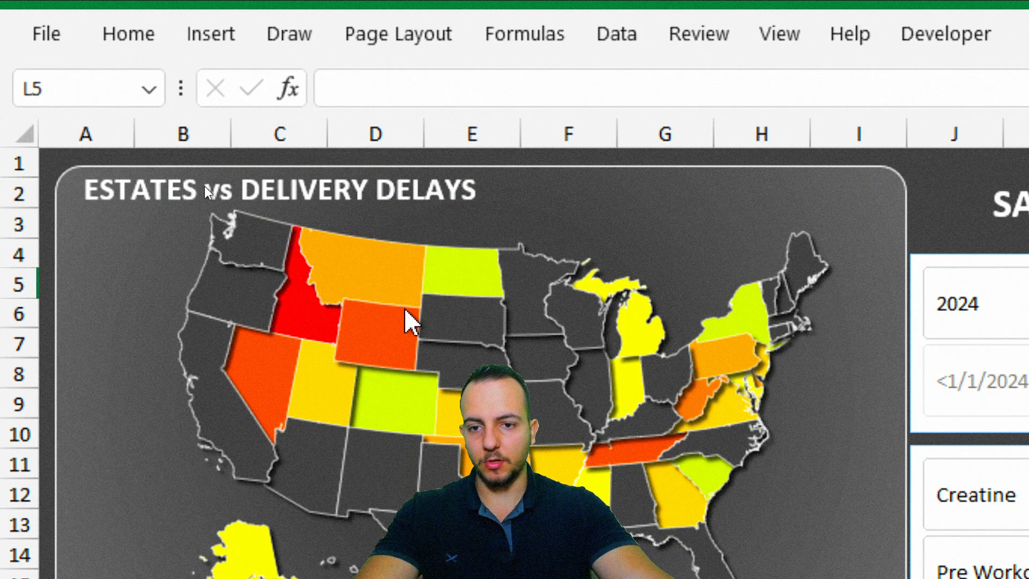
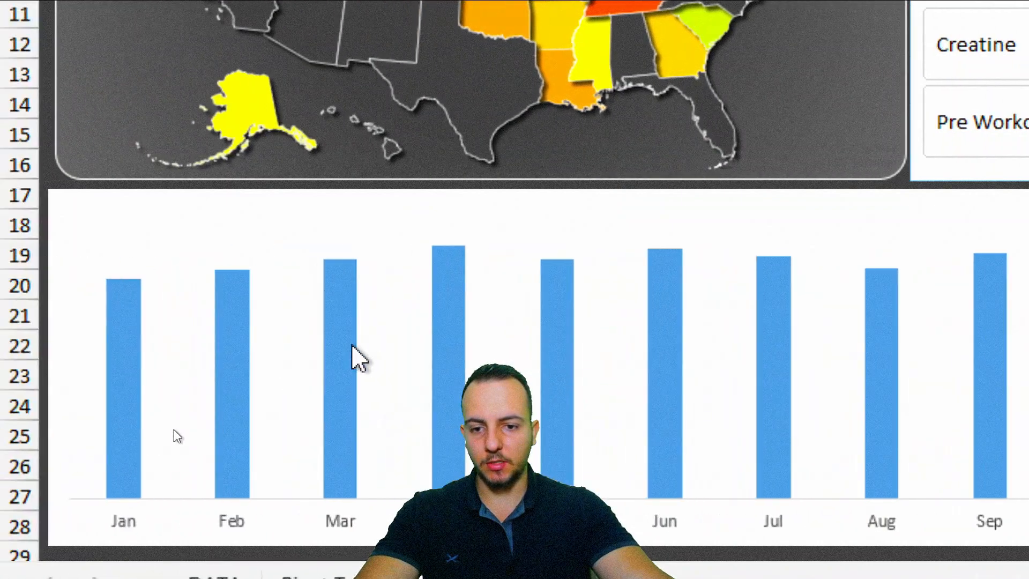
Step: Widen the columns of the monthly column chart by setting the series gap width to 120%
{"action": "left_click", "coordinate": [339, 346]}
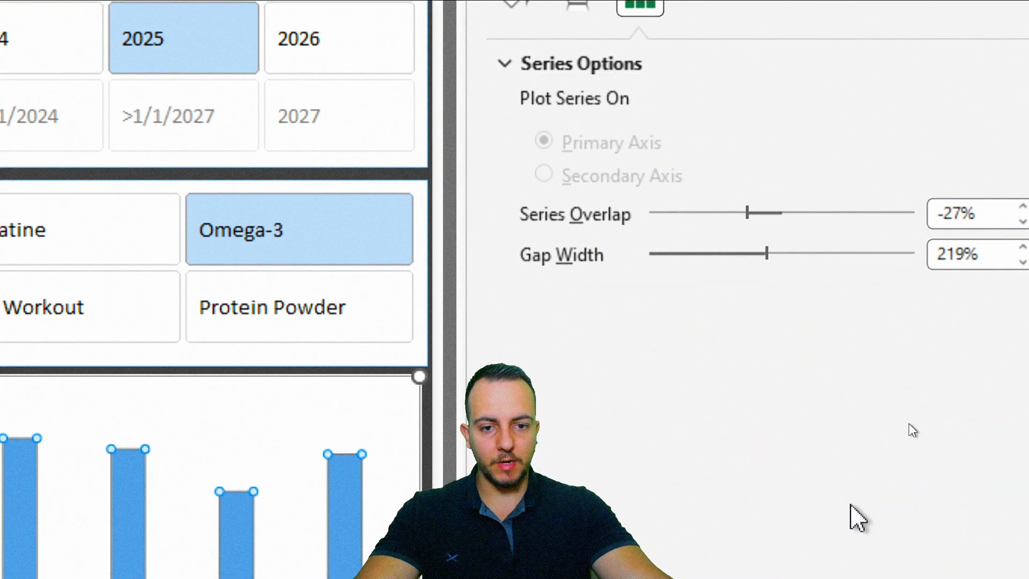
{"action": "double_click", "coordinate": [911, 227]}
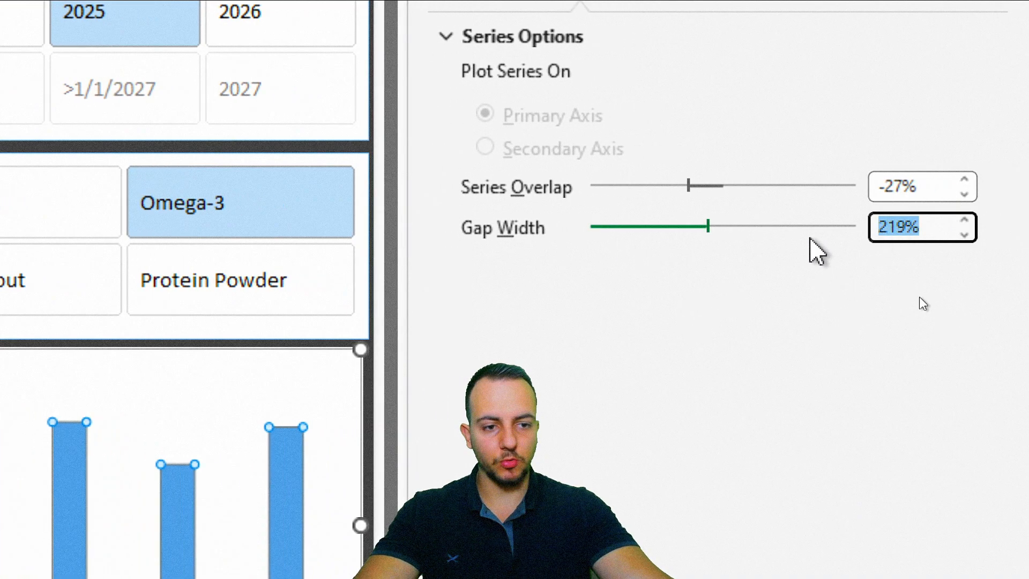
{"action": "type", "text": "150"}
{"action": "key", "text": "Return"}
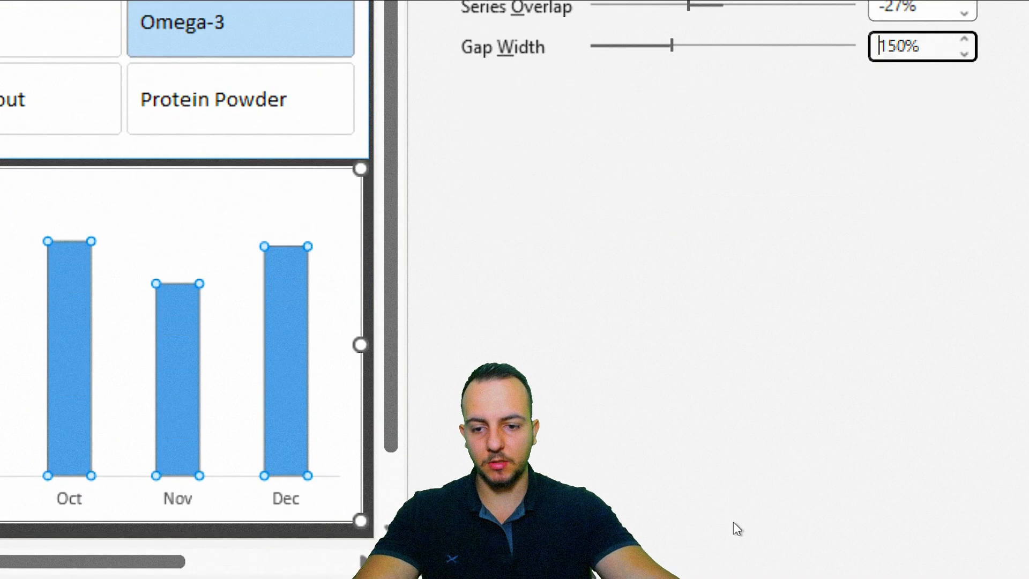
{"action": "double_click", "coordinate": [941, 77]}
{"action": "type", "text": "120"}
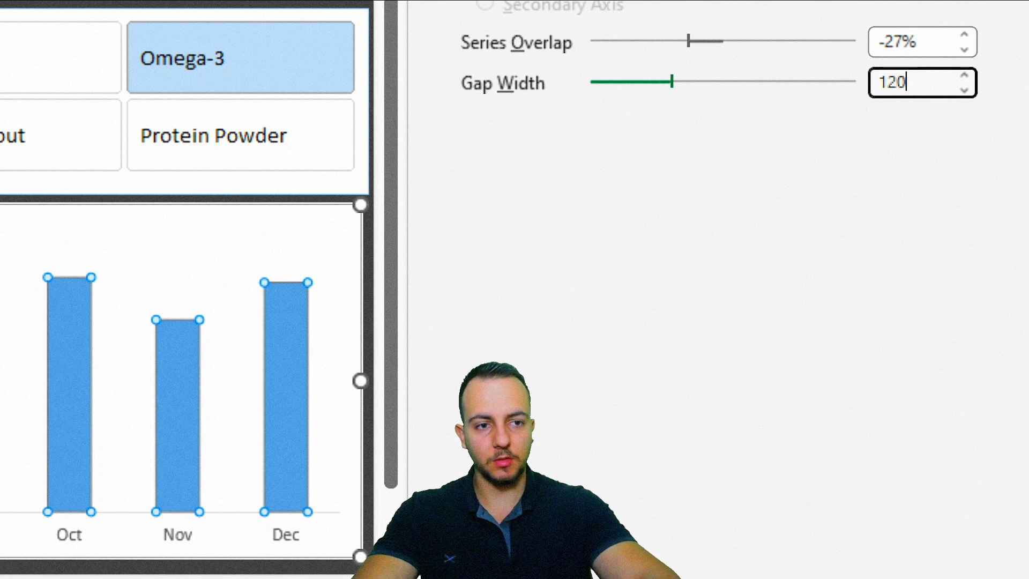
{"action": "key", "text": "Return"}
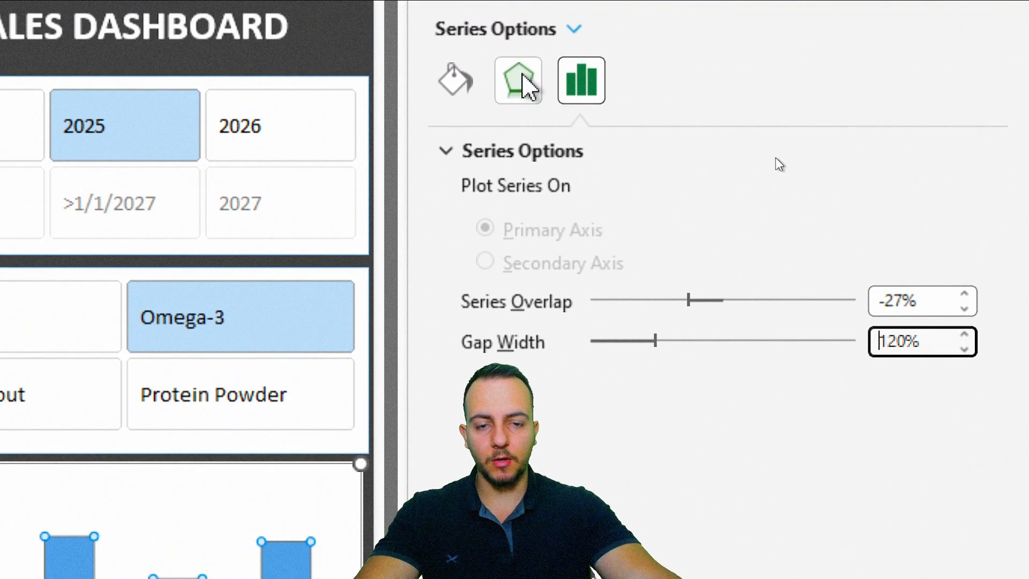
Step: Add an outer shadow at the lower right of the monthly columns, with 30% transparency
{"action": "left_click", "coordinate": [528, 86]}
{"action": "left_click", "coordinate": [523, 148]}
{"action": "left_click", "coordinate": [954, 111]}
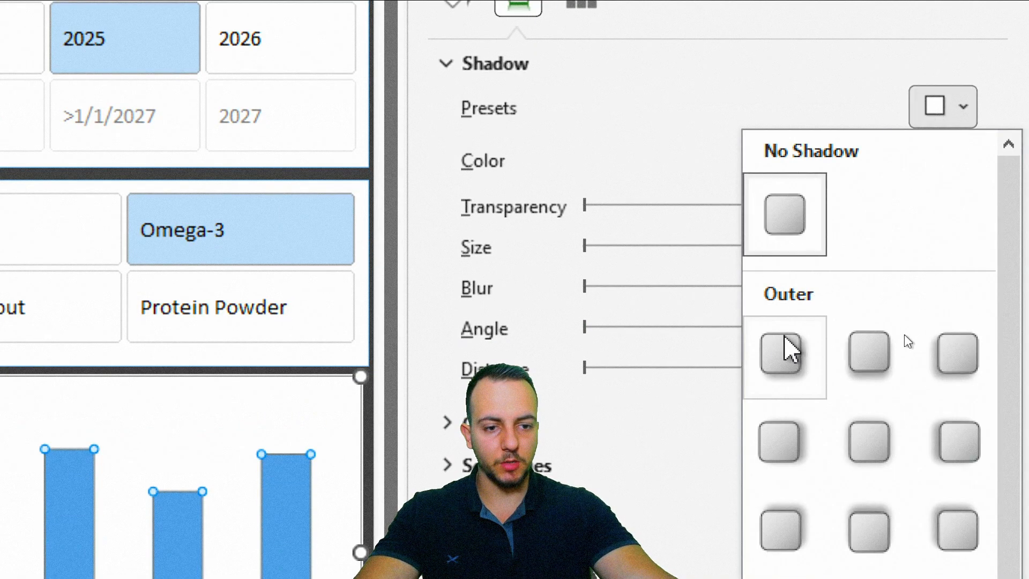
{"action": "left_click", "coordinate": [788, 319]}
{"action": "left_click_drag", "start_coordinate": [917, 209], "coordinate": [850, 201]}
{"action": "type", "text": "30"}
{"action": "key", "text": "Return"}
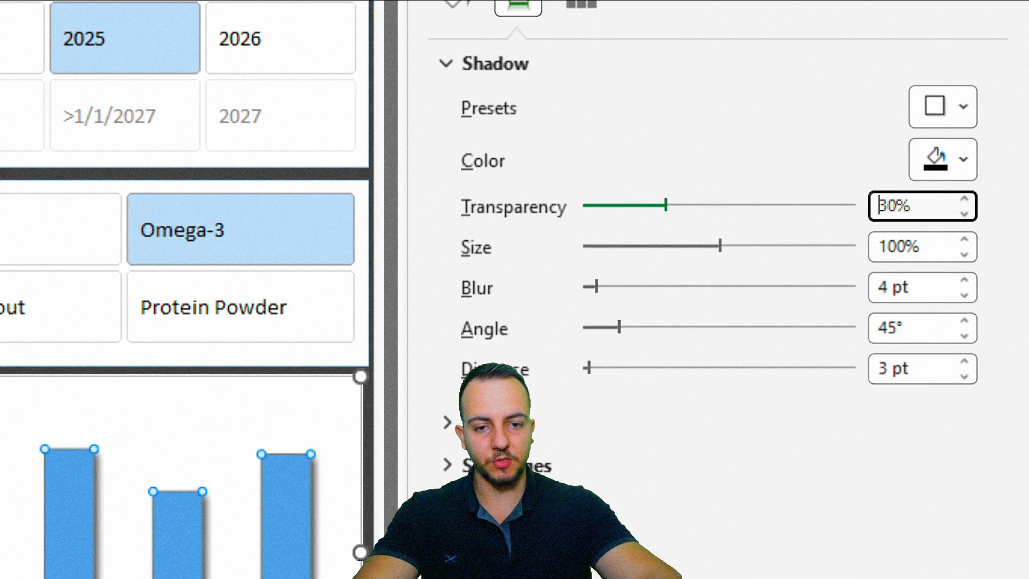
Step: Set the column shadow's blur to 2 pt and its distance to 4 pt
{"action": "left_click", "coordinate": [964, 295]}
{"action": "left_click", "coordinate": [964, 295]}
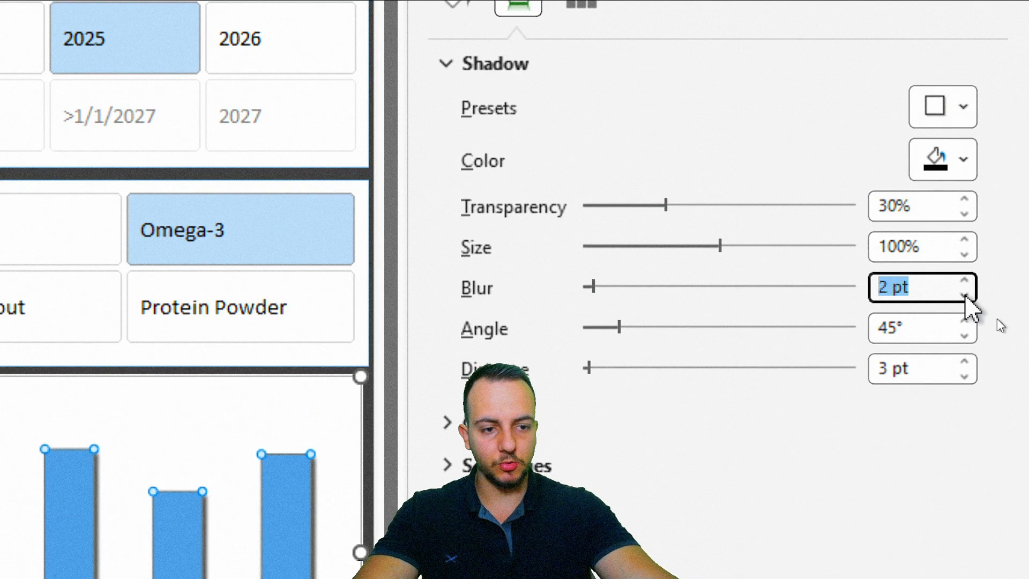
{"action": "left_click", "coordinate": [965, 377]}
{"action": "left_click", "coordinate": [964, 363]}
{"action": "left_click", "coordinate": [964, 363]}
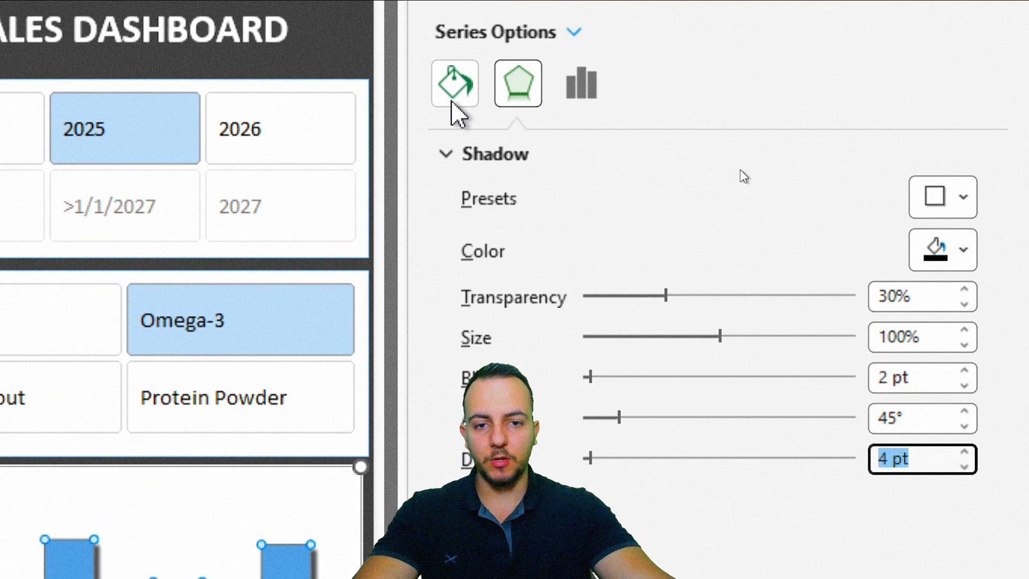
Step: Fill the monthly columns with a preset gradient from pale yellow down to gold
{"action": "left_click", "coordinate": [454, 105]}
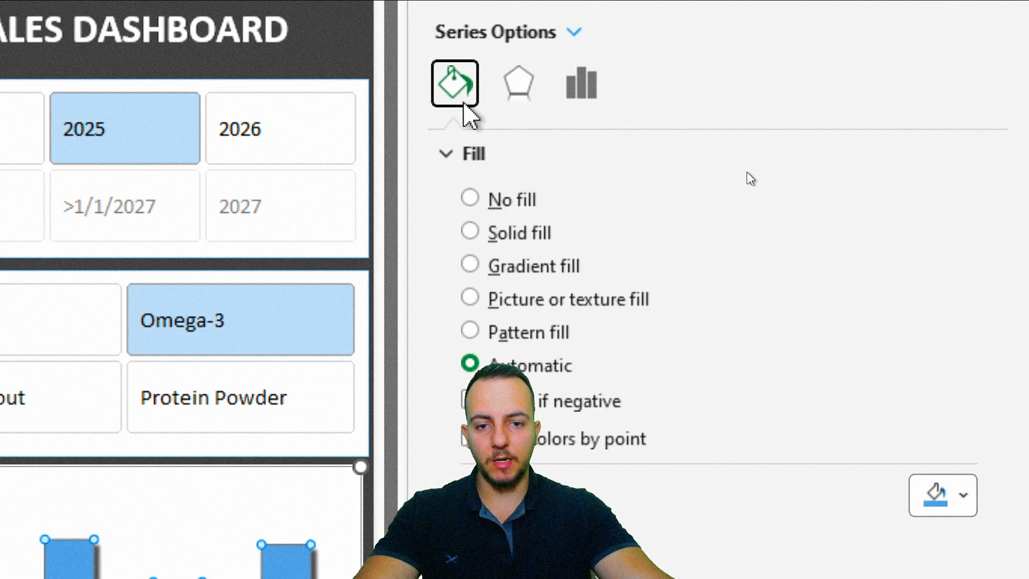
{"action": "left_click", "coordinate": [516, 233]}
{"action": "left_click", "coordinate": [539, 266]}
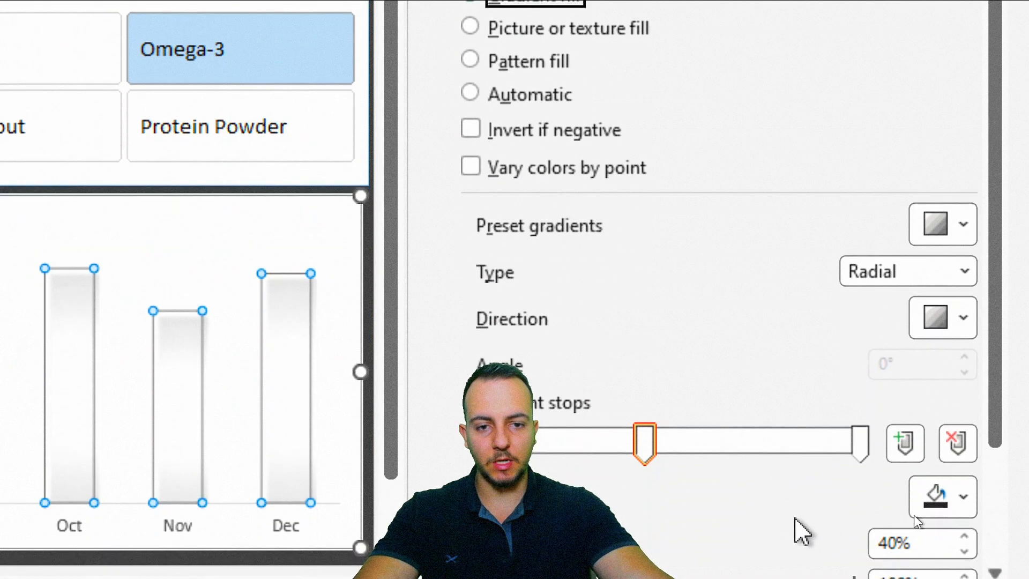
{"action": "left_click", "coordinate": [959, 228]}
{"action": "left_click", "coordinate": [863, 348]}
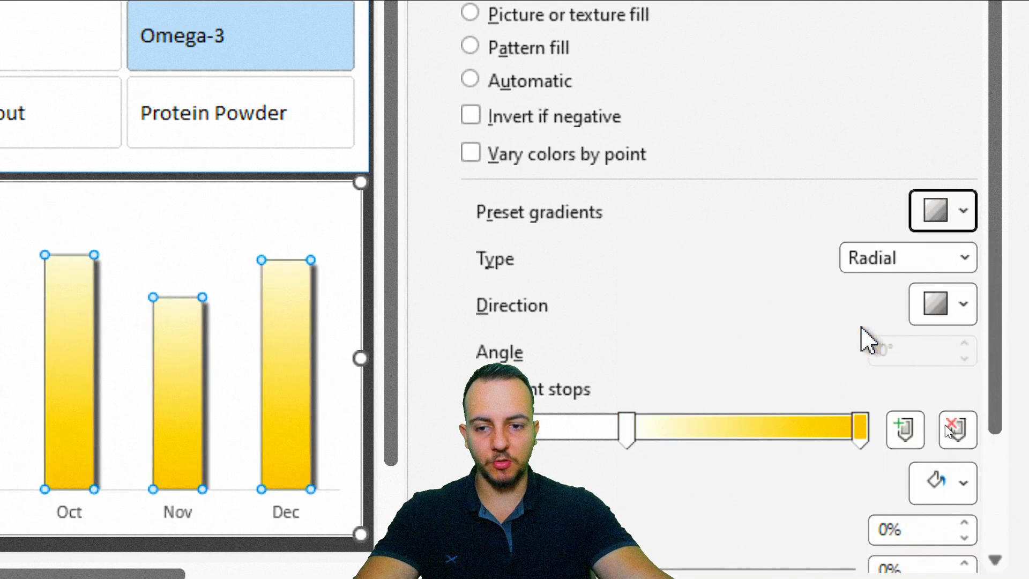
{"action": "left_click", "coordinate": [492, 99]}
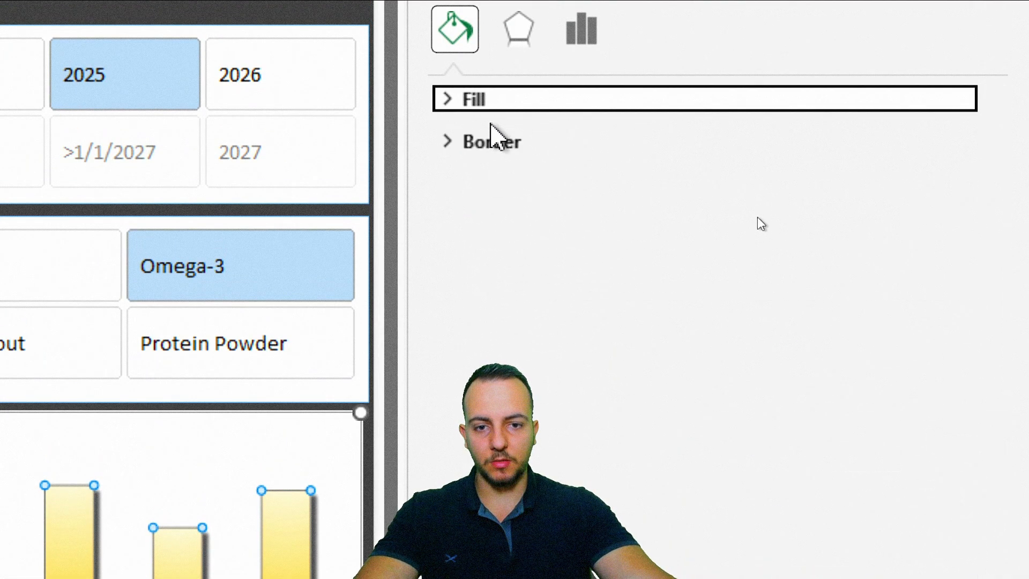
Step: Give the monthly columns a solid white border 1 pt wide and close the formatting pane
{"action": "left_click", "coordinate": [501, 142]}
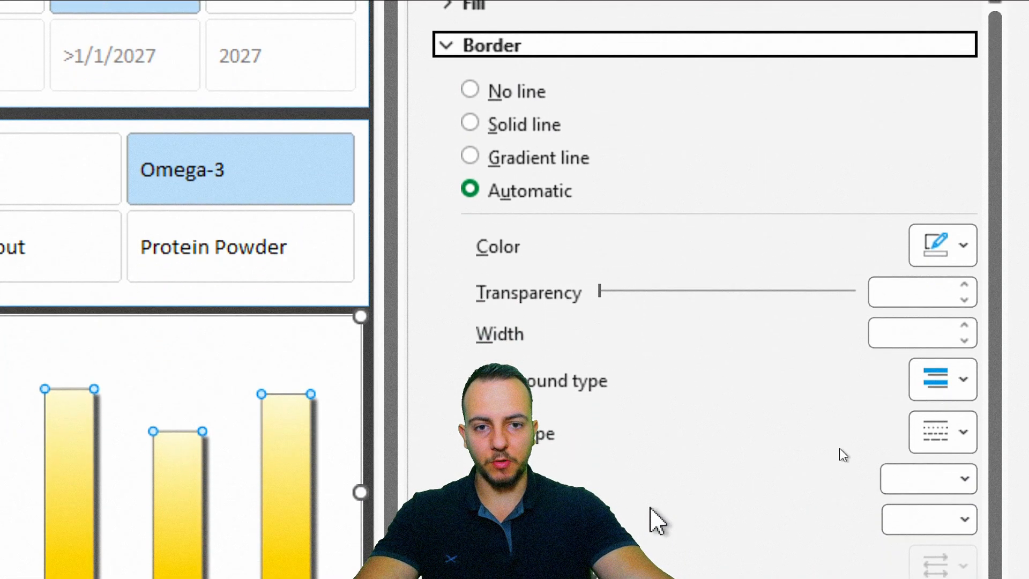
{"action": "left_click", "coordinate": [552, 126]}
{"action": "left_click", "coordinate": [944, 245]}
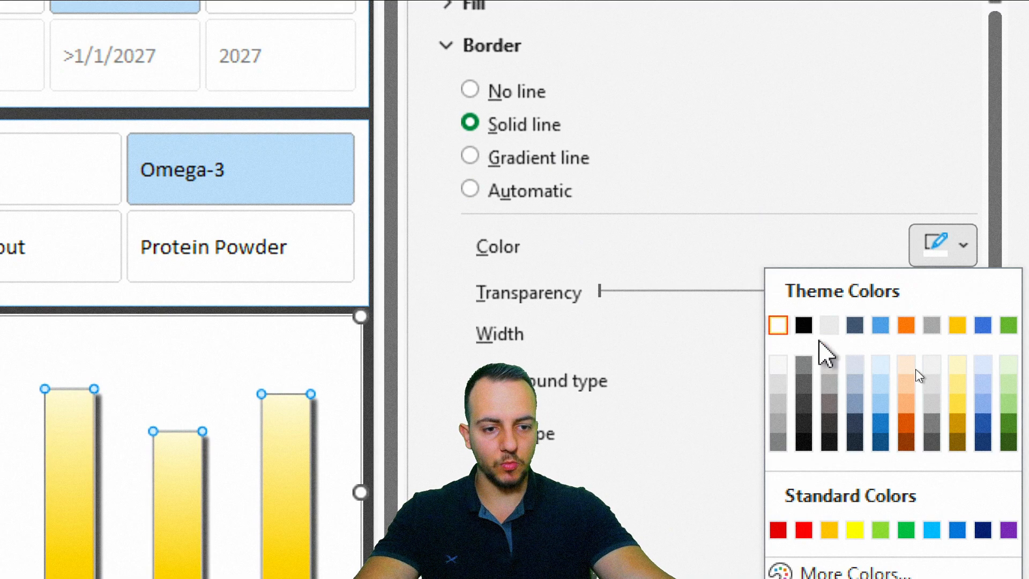
{"action": "left_click", "coordinate": [779, 324]}
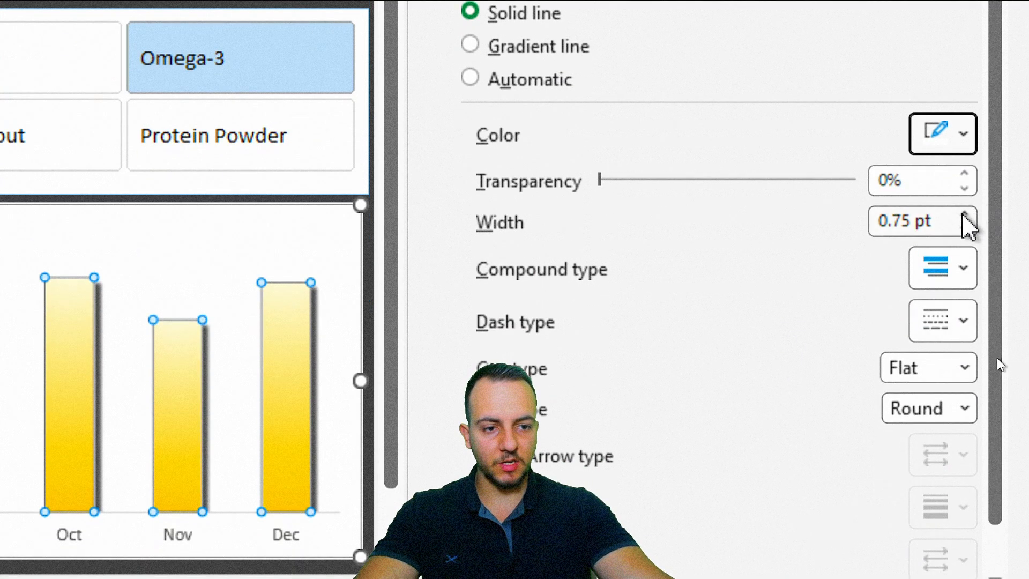
{"action": "left_click", "coordinate": [965, 215]}
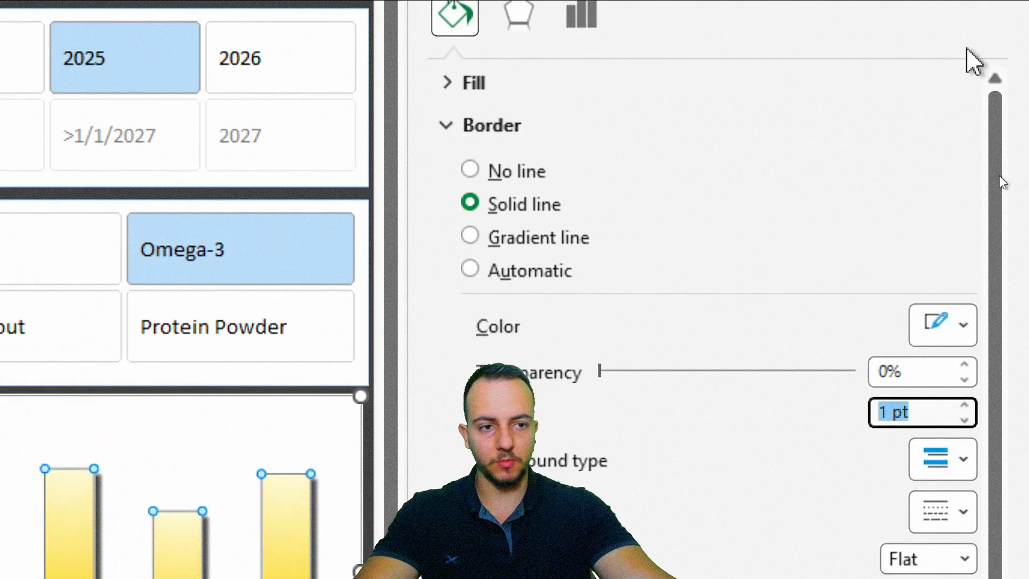
{"action": "left_click", "coordinate": [992, 30]}
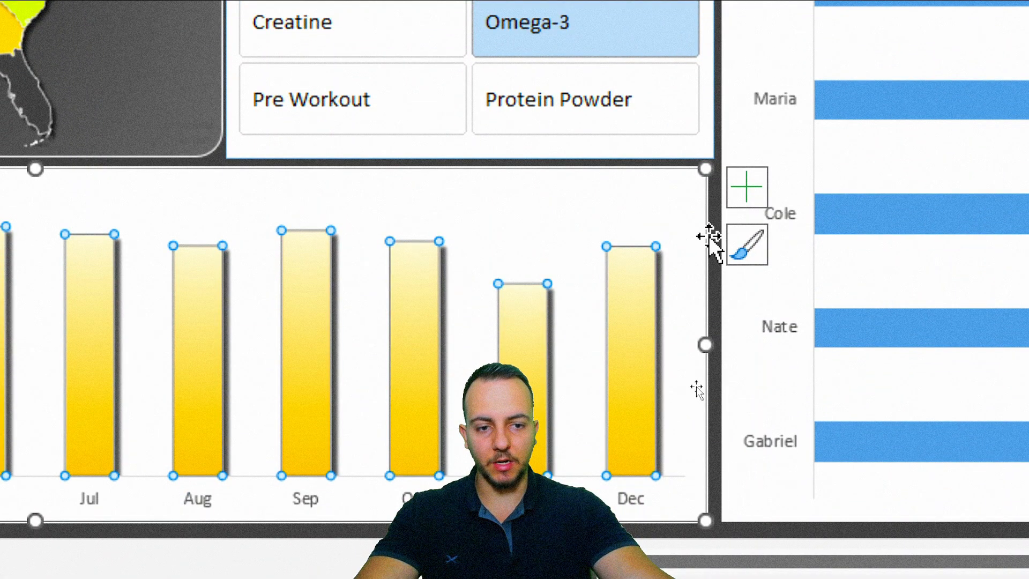
Step: Remove the outline and fill of the monthly column chart's area to reveal the rounded dark panel behind it
{"action": "left_click", "coordinate": [703, 236]}
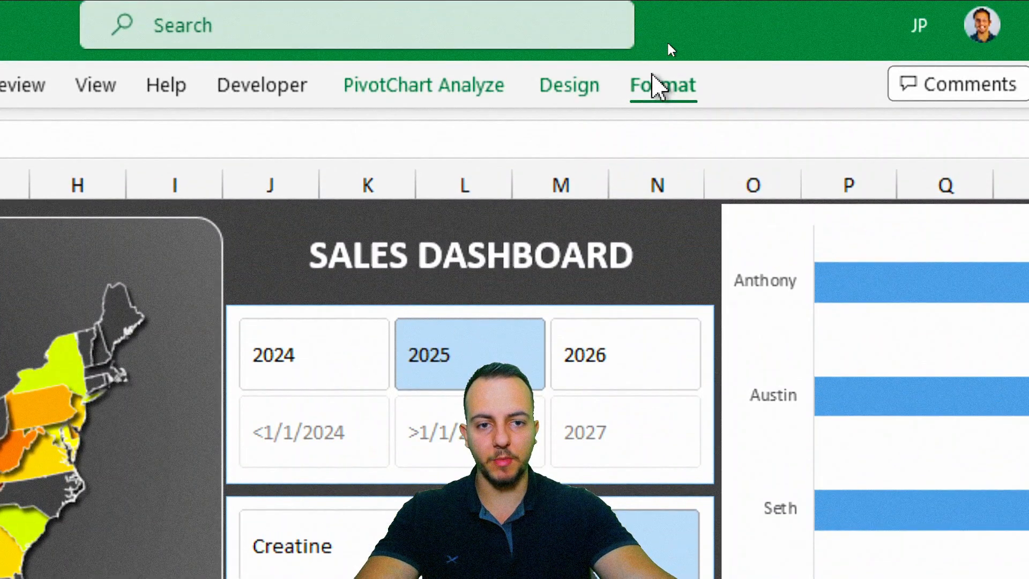
{"action": "left_click", "coordinate": [656, 84]}
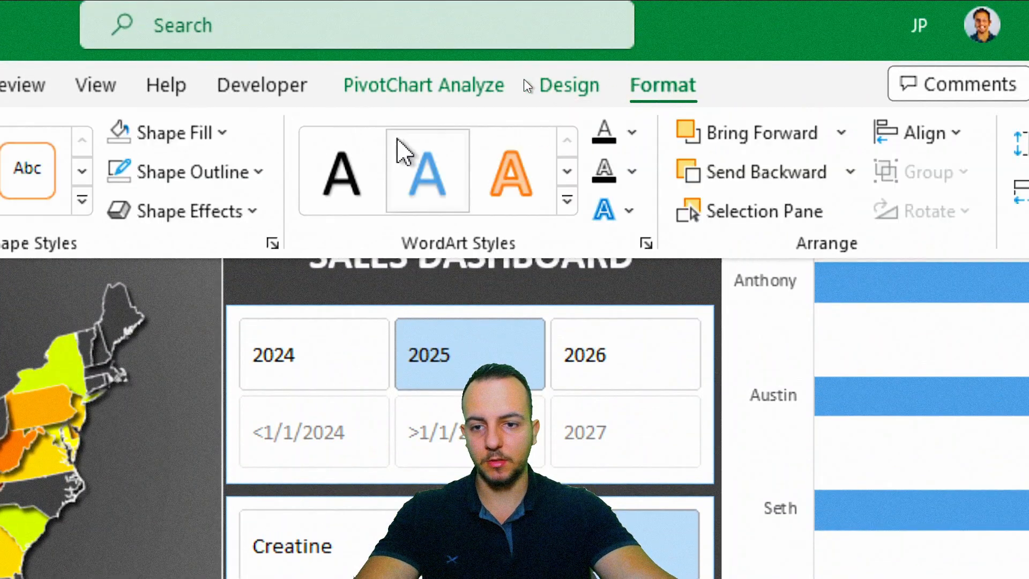
{"action": "left_click", "coordinate": [216, 174]}
{"action": "left_click", "coordinate": [198, 549]}
{"action": "left_click", "coordinate": [173, 88]}
{"action": "left_click", "coordinate": [197, 468]}
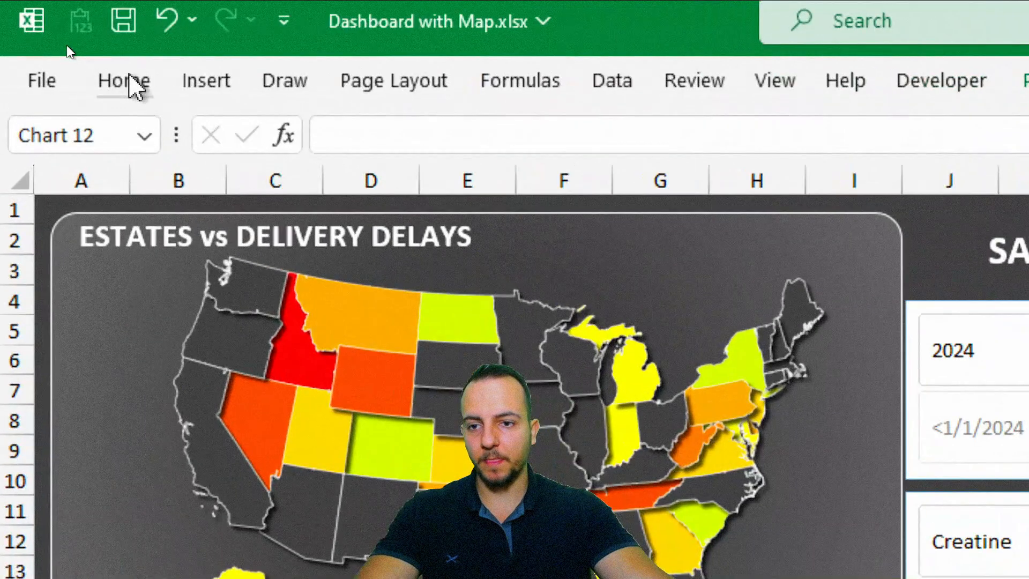
Step: Make the monthly column chart's text bold and white, and deselect the chart
{"action": "left_click", "coordinate": [65, 50]}
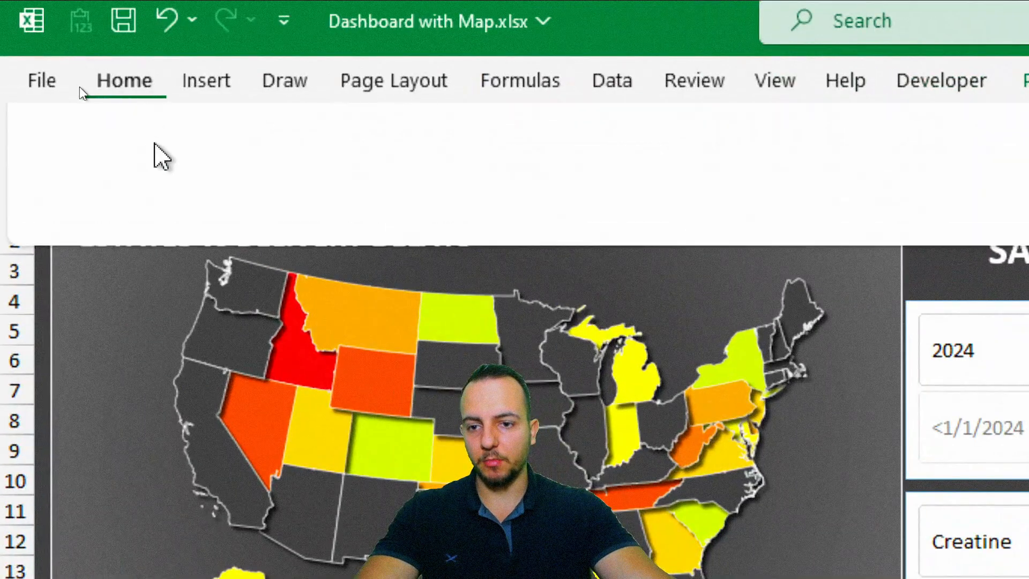
{"action": "left_click", "coordinate": [195, 189]}
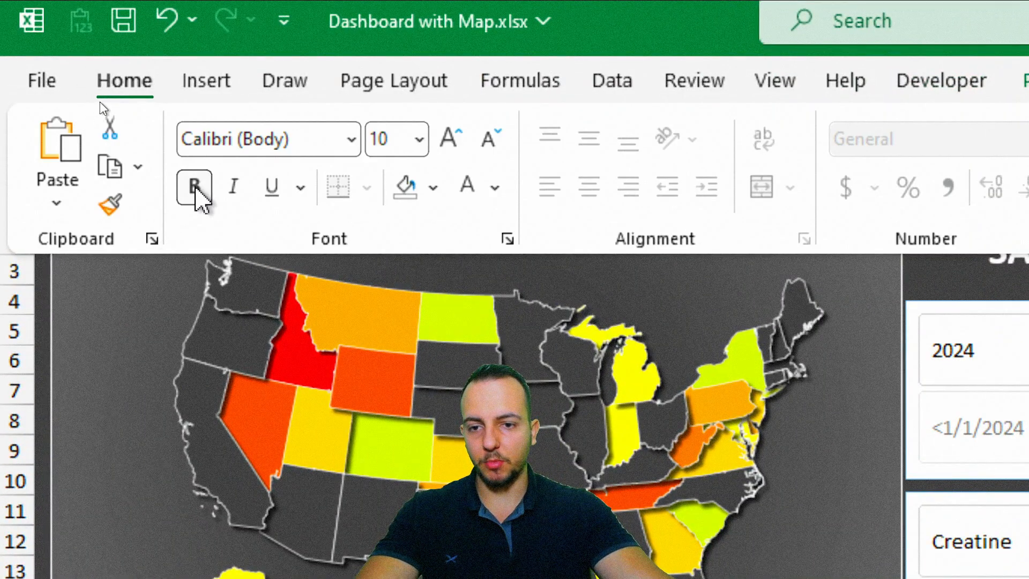
{"action": "left_click", "coordinate": [494, 187]}
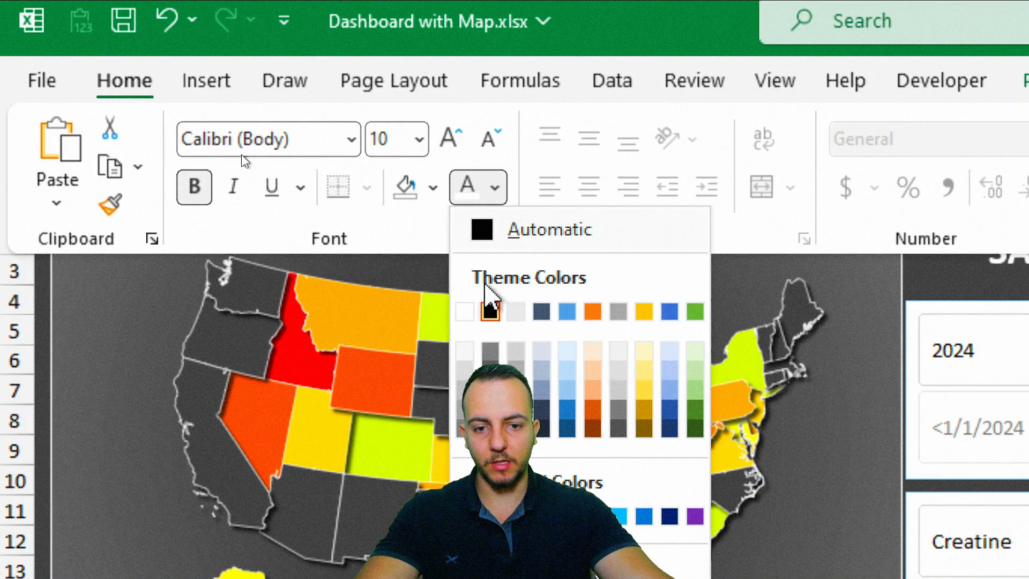
{"action": "left_click", "coordinate": [465, 312]}
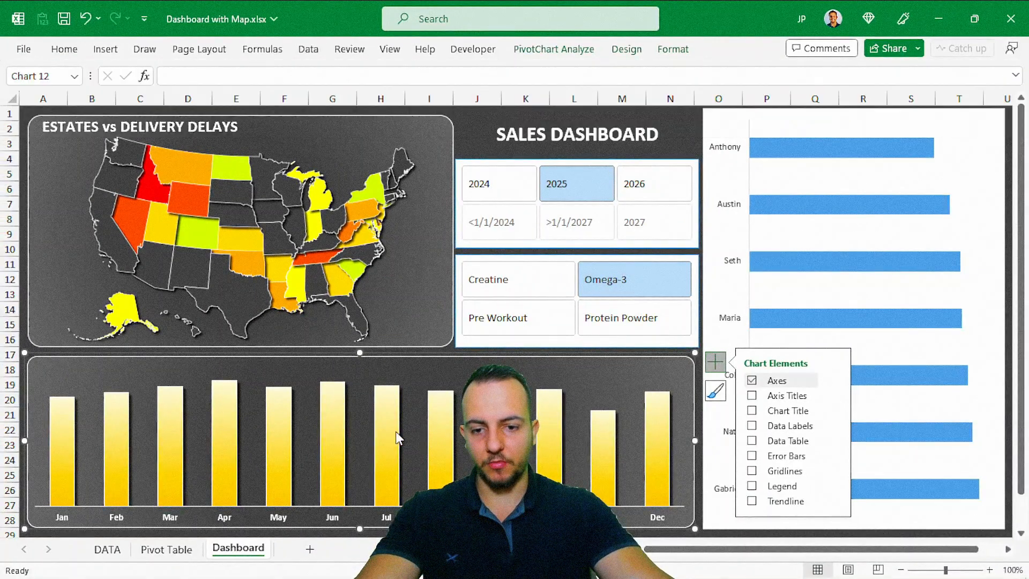
{"action": "key", "text": "Escape"}
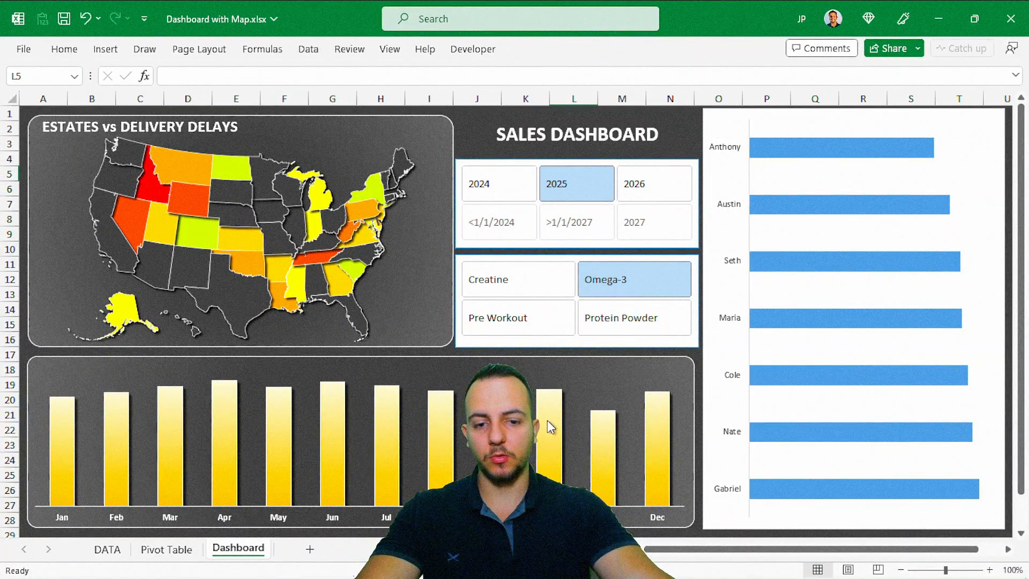
Step: Add data labels at the outside end of the columns in the monthly chart
{"action": "left_click", "coordinate": [689, 381]}
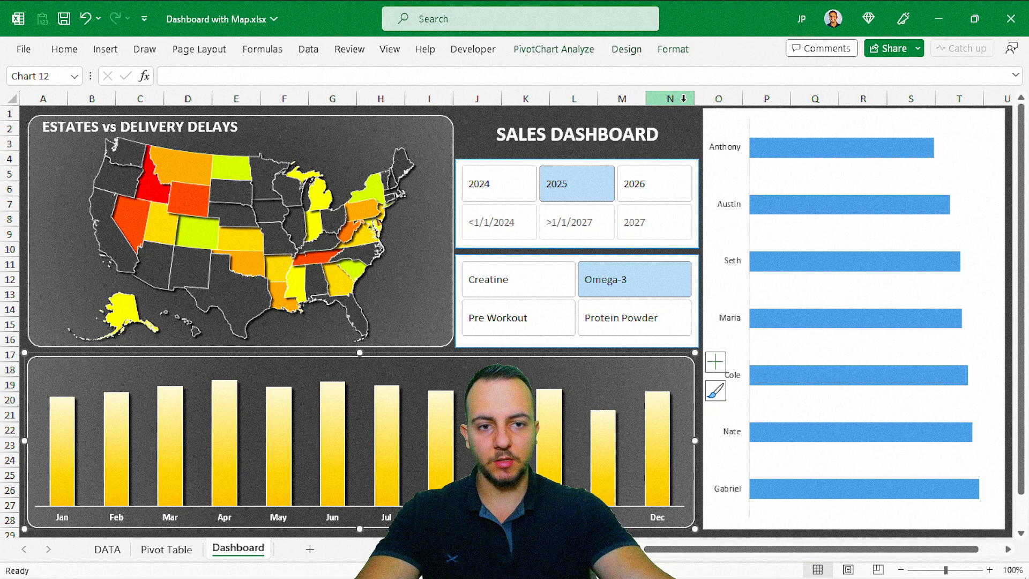
{"action": "left_click", "coordinate": [628, 51]}
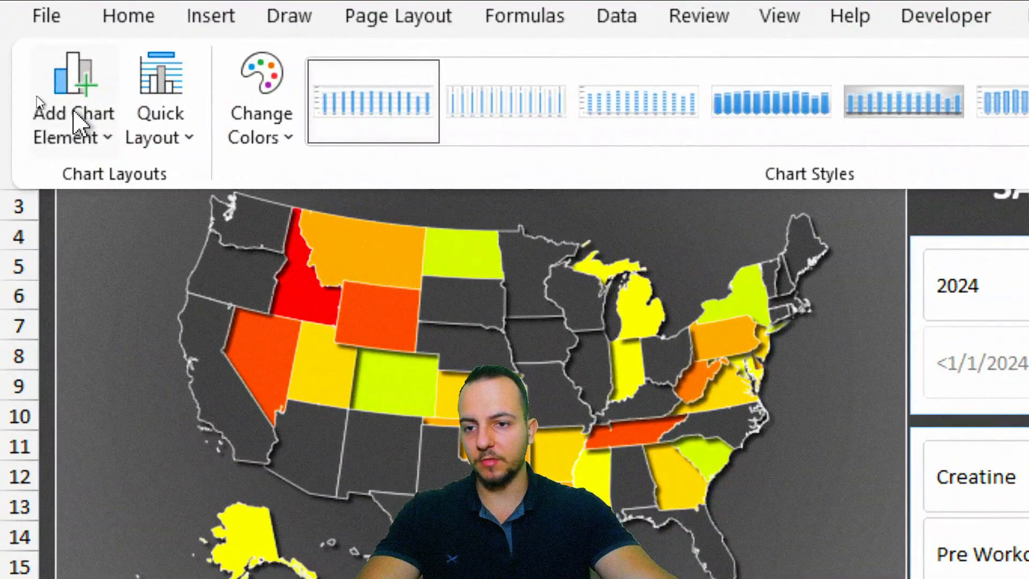
{"action": "left_click", "coordinate": [75, 112]}
{"action": "mouse_move", "coordinate": [134, 309]}
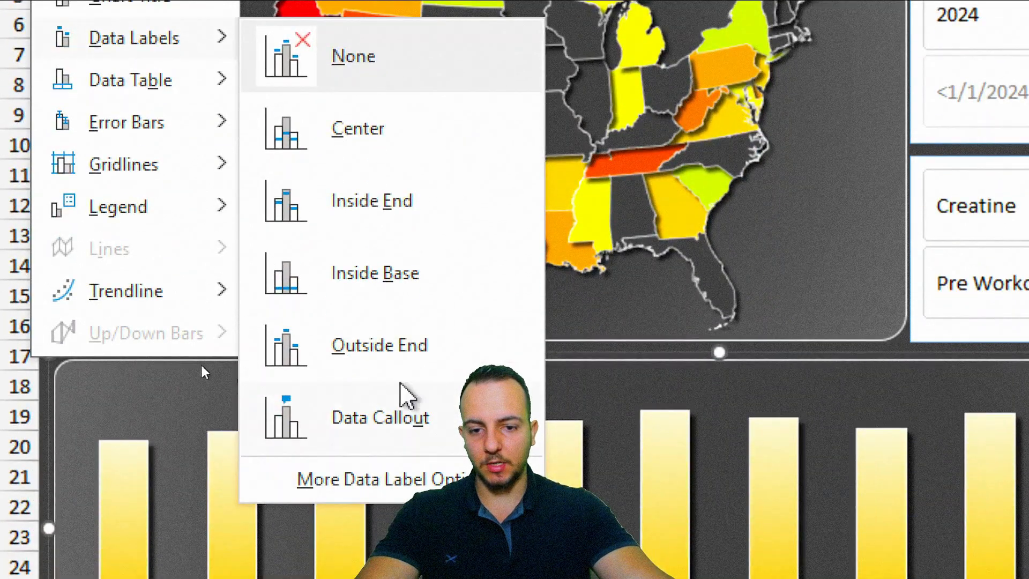
{"action": "left_click", "coordinate": [411, 368]}
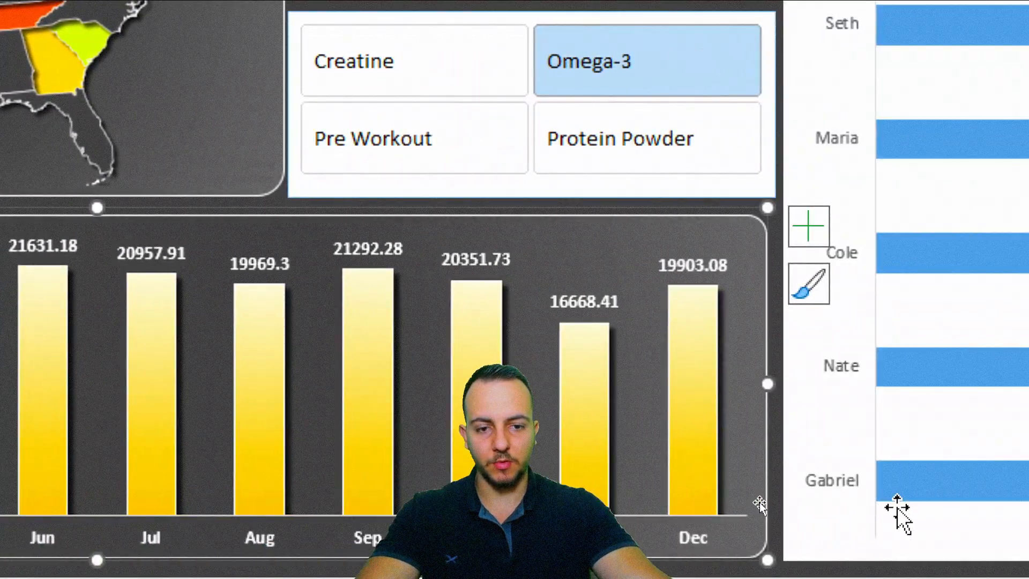
Step: Format the monthly chart's data labels as $ currency with 0 decimal places and close the formatting pane
{"action": "right_click", "coordinate": [475, 257]}
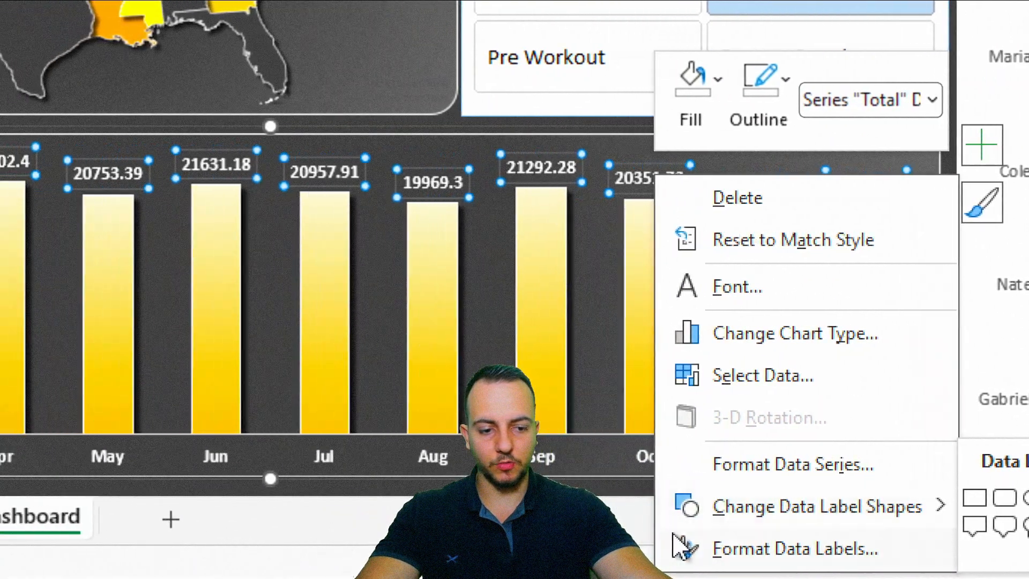
{"action": "left_click", "coordinate": [694, 546]}
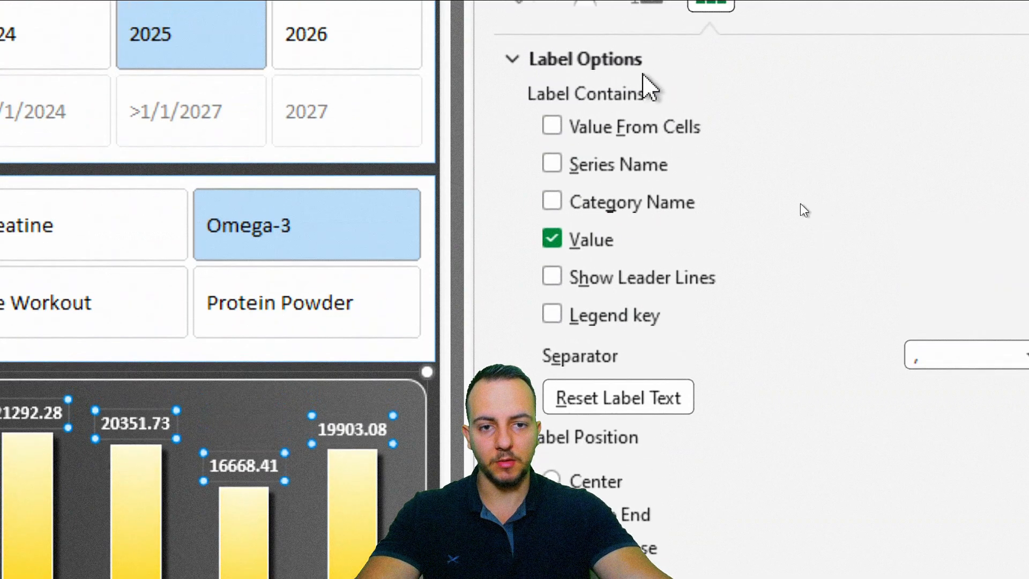
{"action": "left_click", "coordinate": [605, 75]}
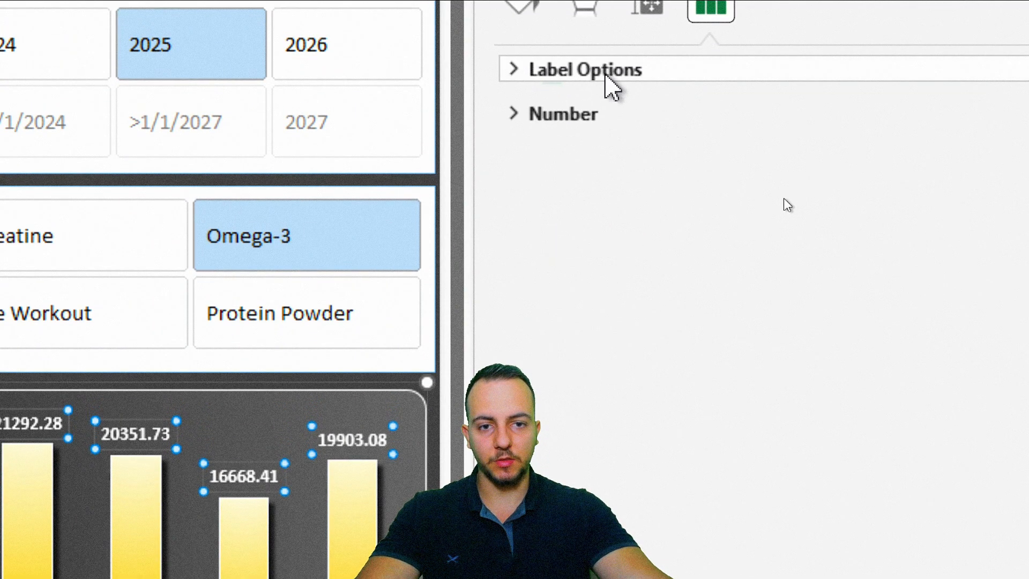
{"action": "left_click", "coordinate": [576, 115]}
{"action": "left_click", "coordinate": [641, 195]}
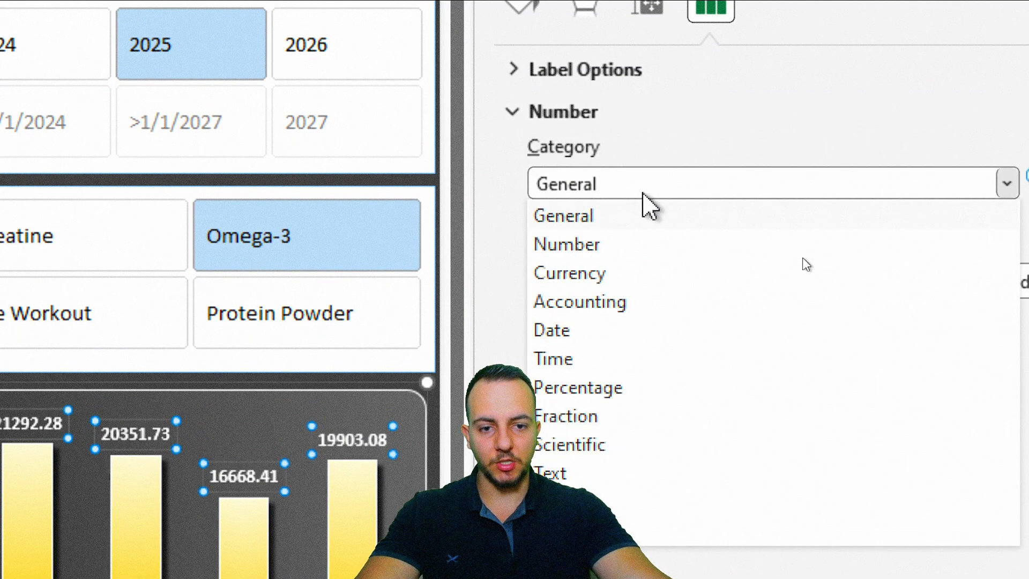
{"action": "left_click", "coordinate": [608, 278]}
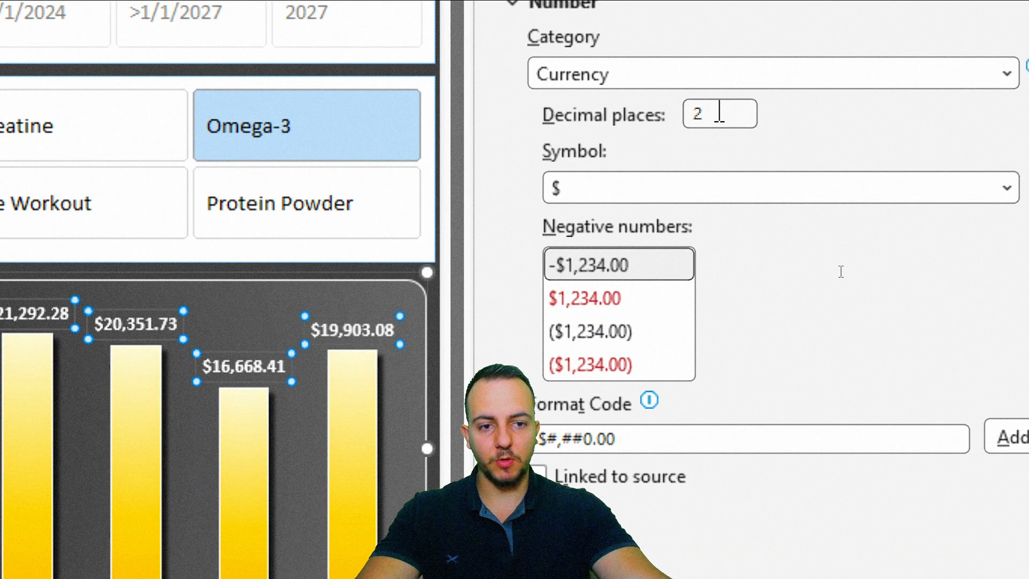
{"action": "double_click", "coordinate": [719, 113]}
{"action": "type", "text": "0"}
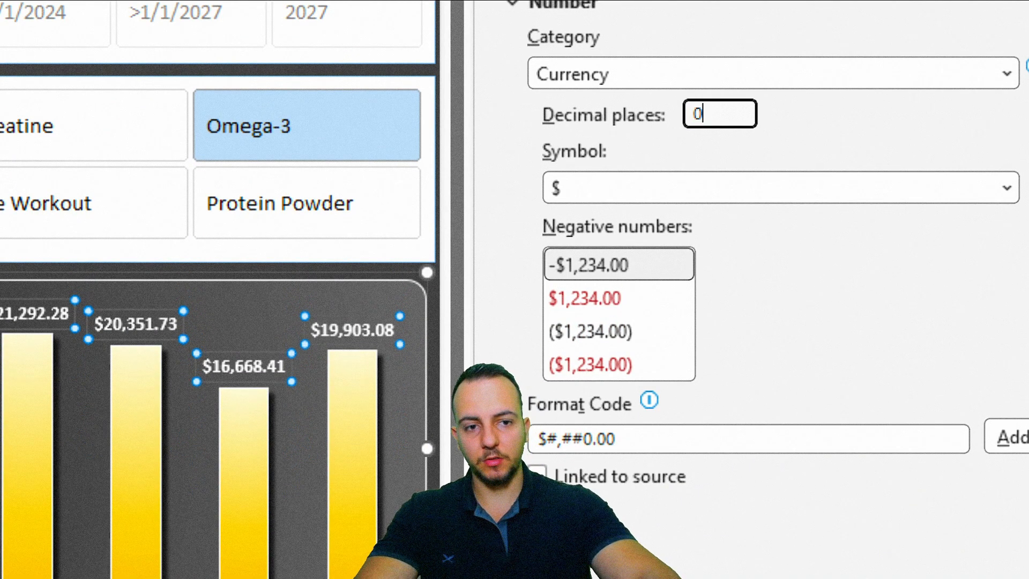
{"action": "key", "text": "Return"}
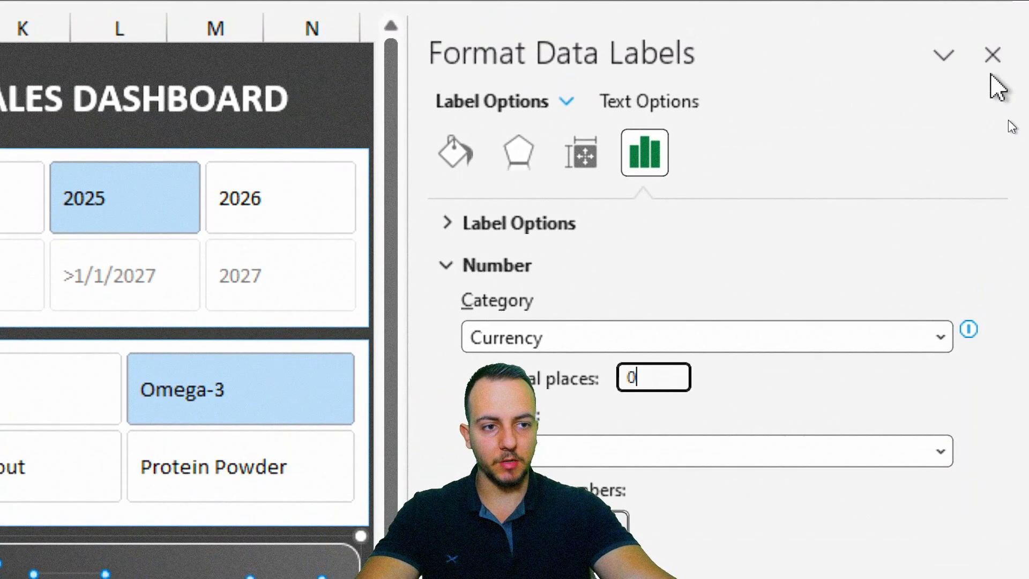
{"action": "left_click", "coordinate": [993, 55]}
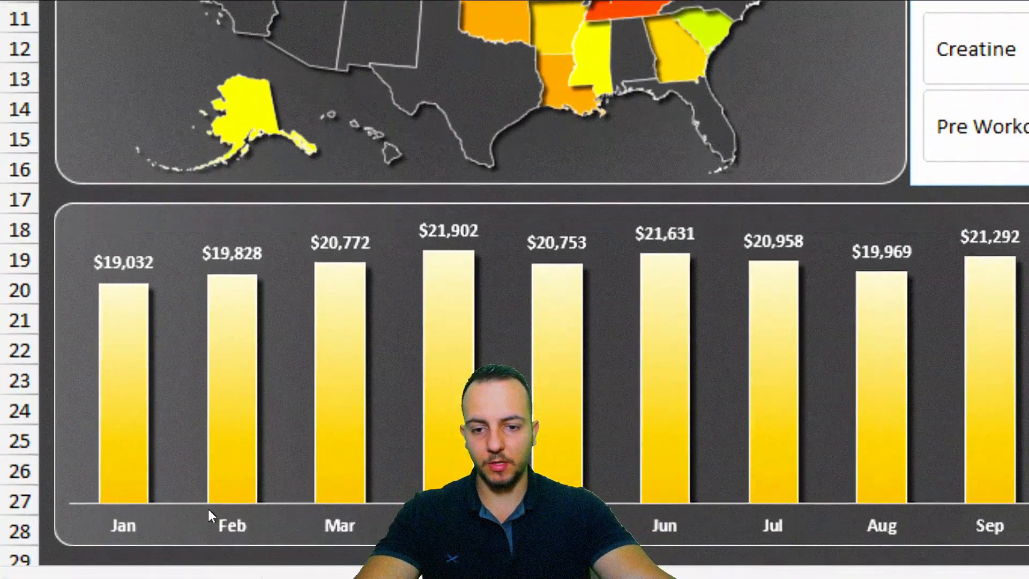
Step: Lower the upper edge of the monthly chart's plot area to leave space above the columns, and deselect the chart
{"action": "left_click", "coordinate": [612, 384]}
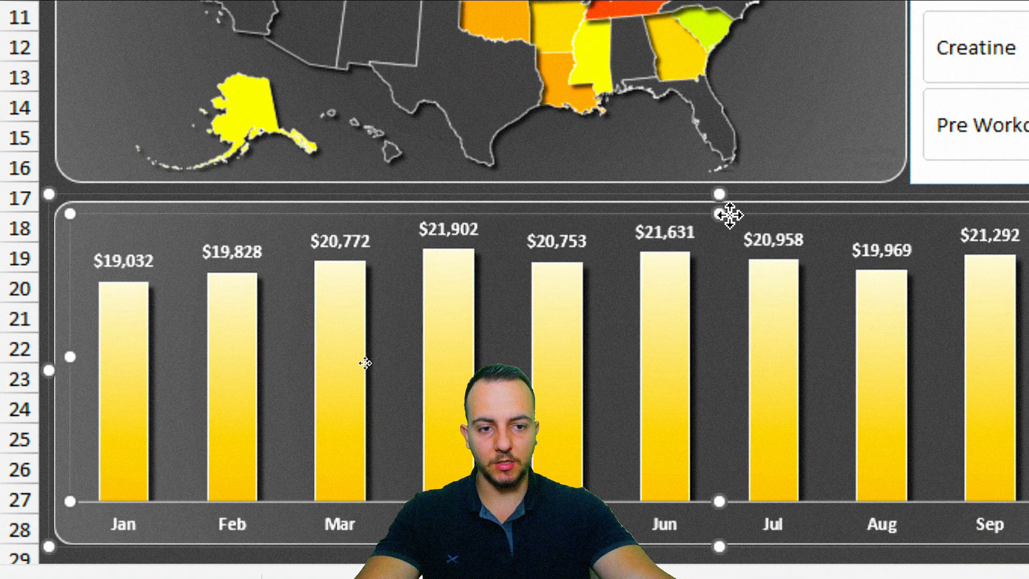
{"action": "left_click_drag", "start_coordinate": [727, 212], "coordinate": [728, 258]}
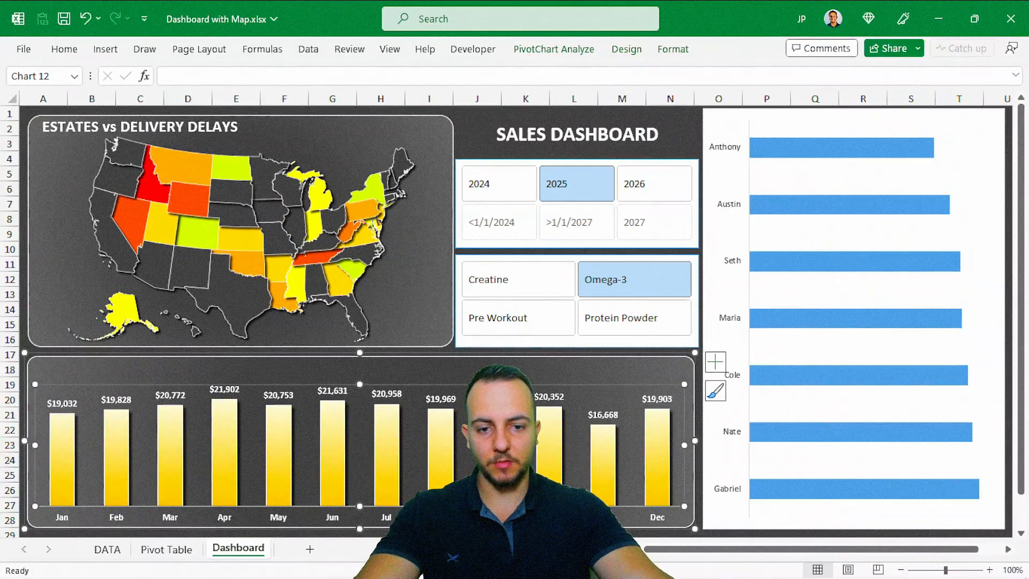
{"action": "key", "text": "Escape"}
{"action": "key", "text": "Escape"}
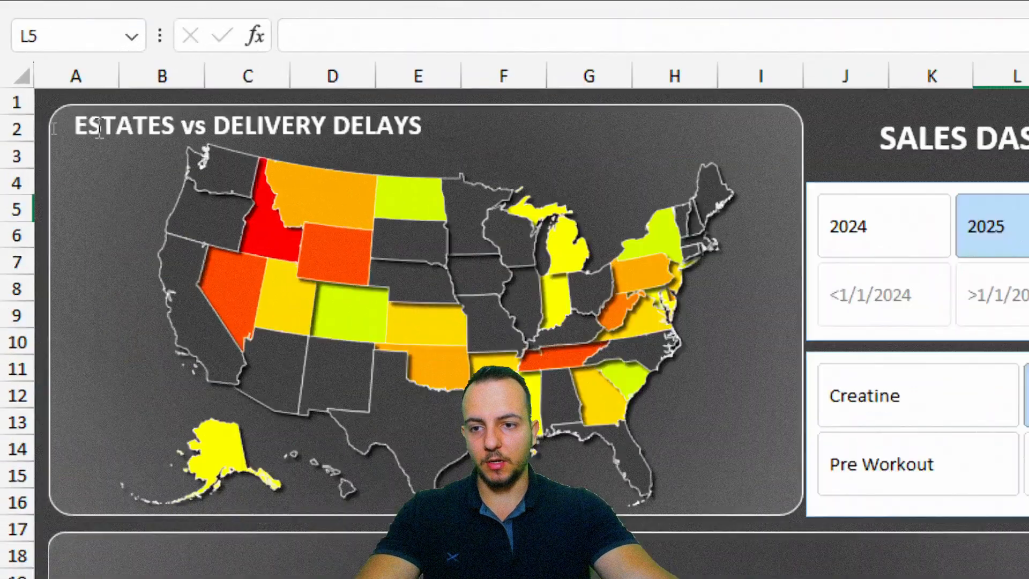
Step: Duplicate the map's title text box and place the copy at the upper left of the monthly chart's panel
{"action": "left_click", "coordinate": [52, 125]}
{"action": "left_click", "coordinate": [141, 166]}
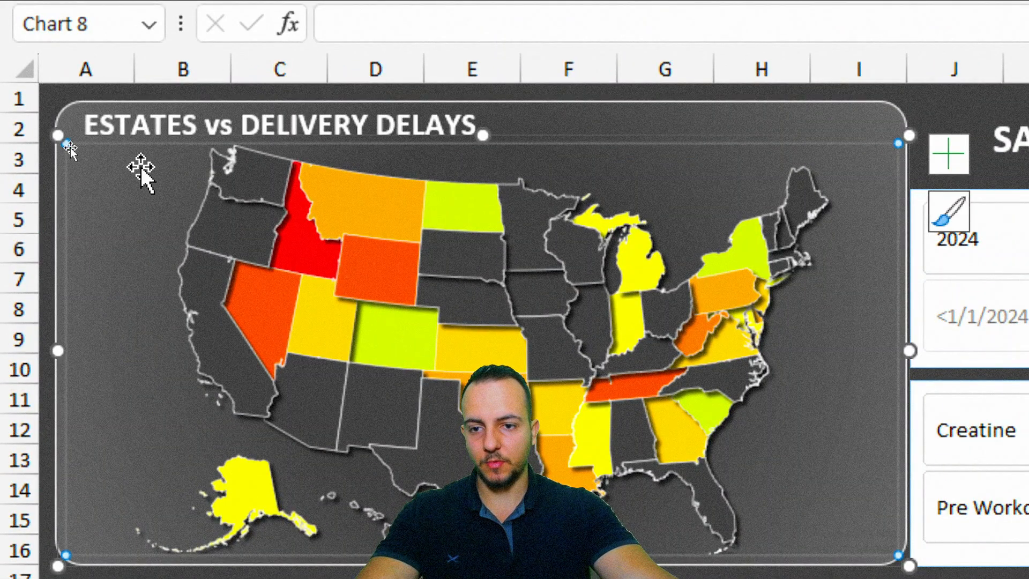
{"action": "left_click", "coordinate": [186, 121]}
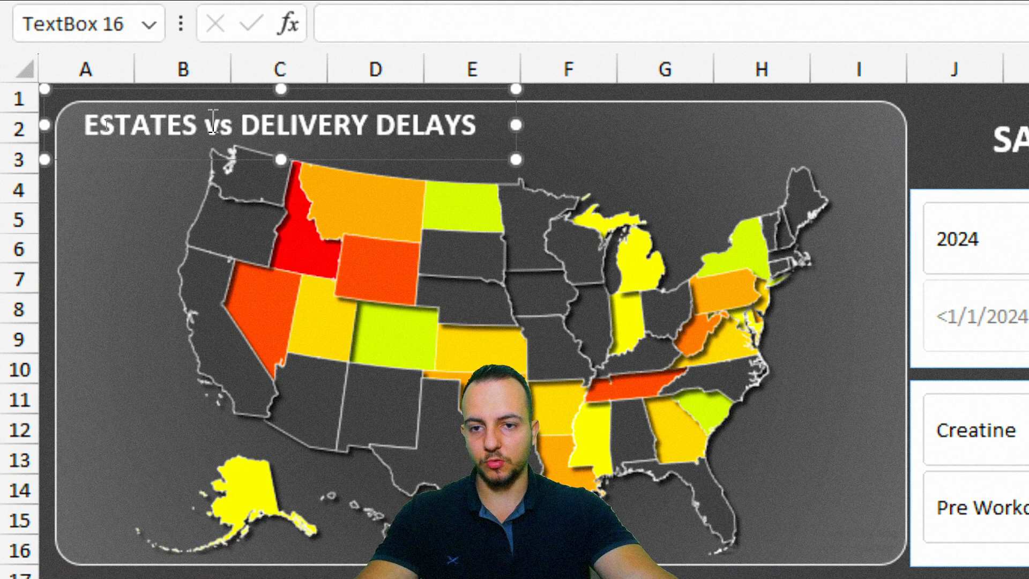
{"action": "key", "text": "ctrl+d"}
{"action": "left_click_drag", "start_coordinate": [204, 185], "coordinate": [165, 225]}
Step: Replace the copied title's text with "SALES PER MONTH" and adjust its text box on the monthly panel
{"action": "double_click", "coordinate": [161, 199]}
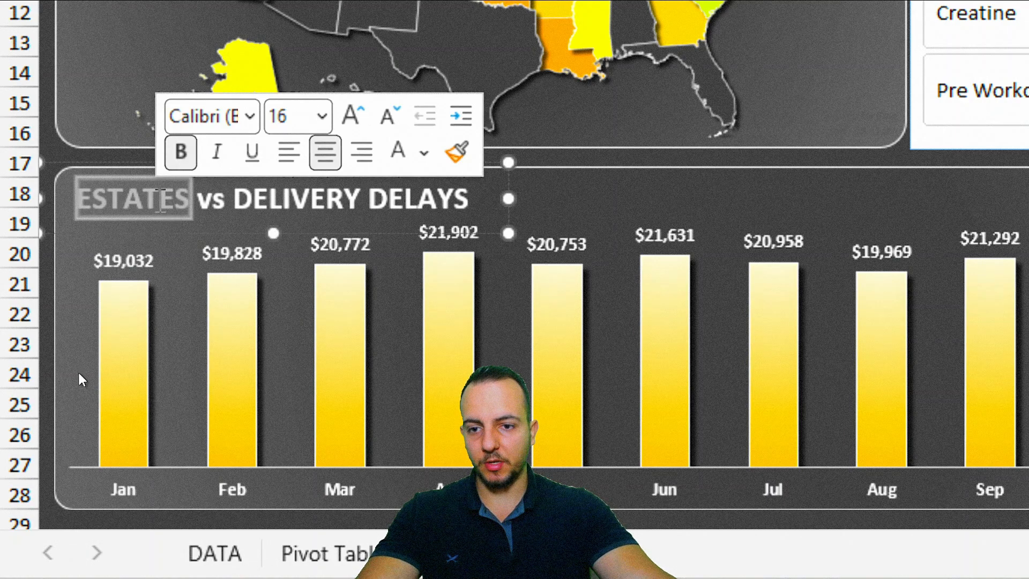
{"action": "key", "text": "ctrl+a"}
{"action": "type", "text": "S"}
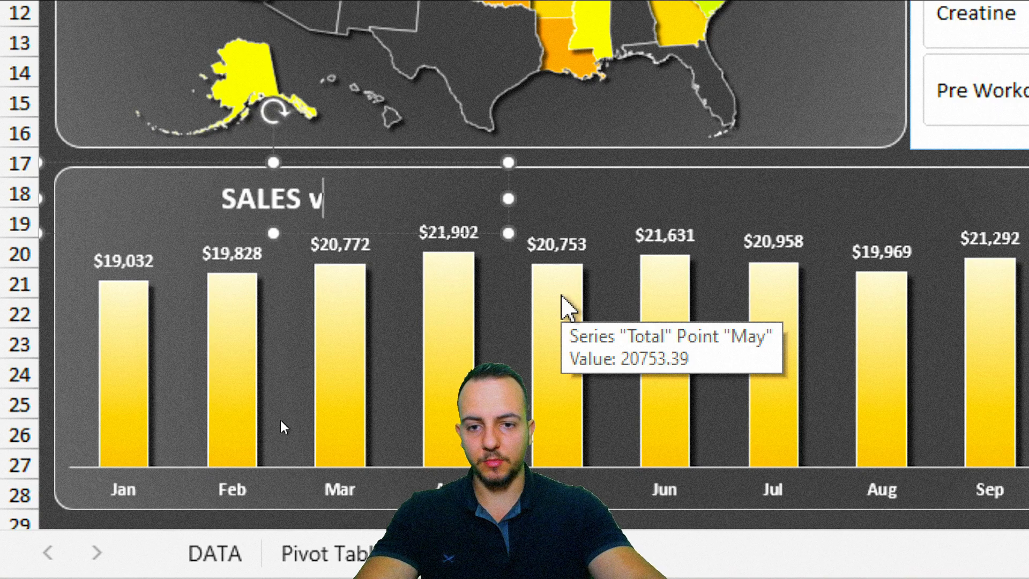
{"action": "type", "text": "ALES PER MONTH"}
{"action": "left_click_drag", "start_coordinate": [492, 200], "coordinate": [356, 209]}
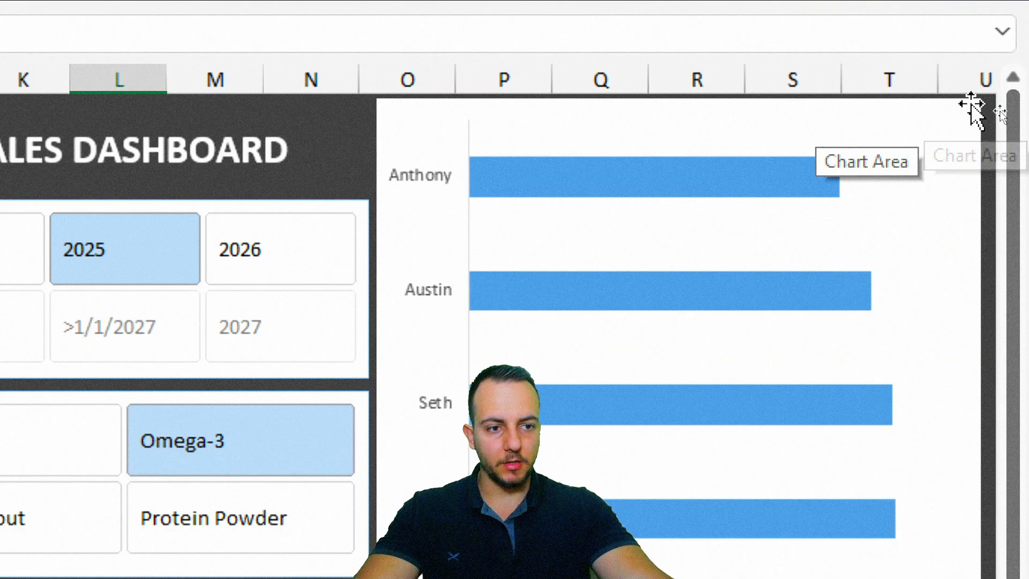
Step: Remove the outline and fill of the salesperson bar chart's area to reveal the dark panel behind it
{"action": "left_click", "coordinate": [997, 113]}
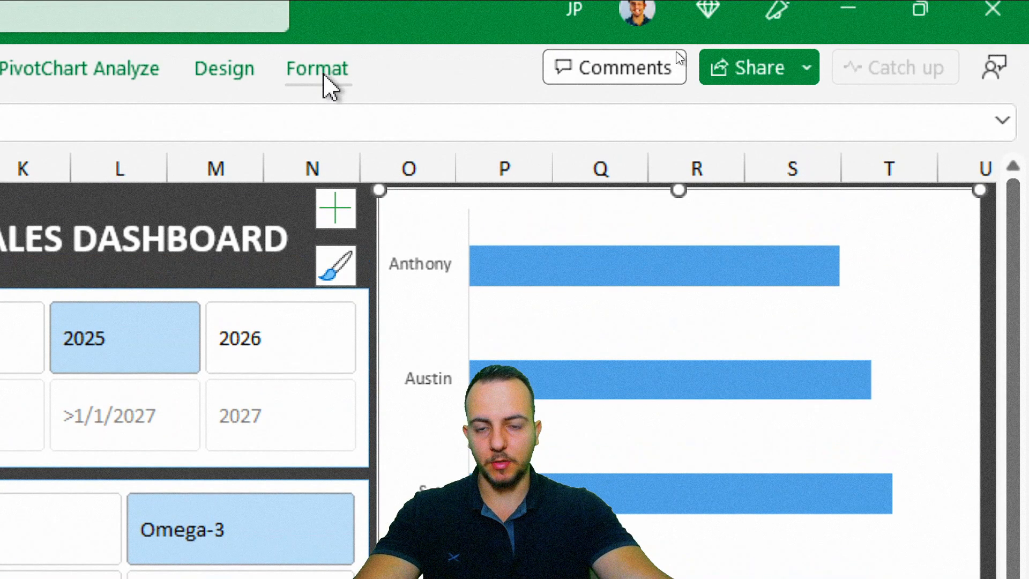
{"action": "left_click", "coordinate": [321, 36]}
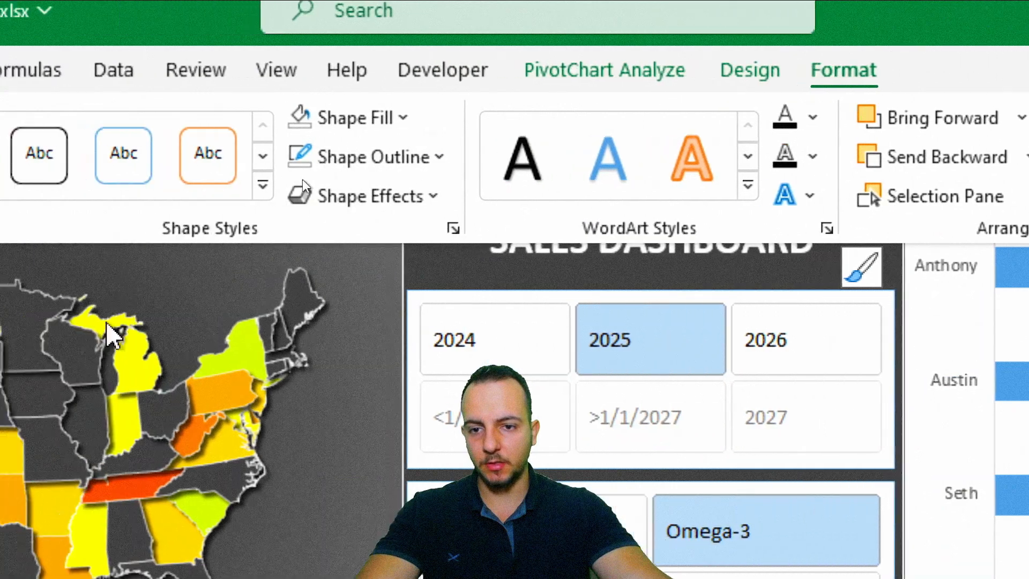
{"action": "left_click", "coordinate": [381, 157]}
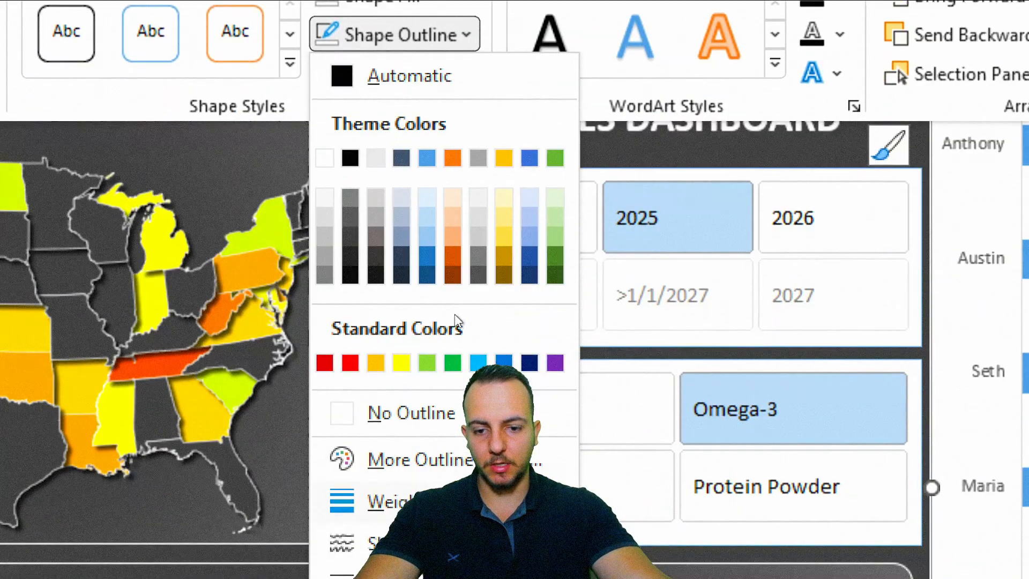
{"action": "left_click", "coordinate": [429, 428]}
{"action": "left_click", "coordinate": [413, 86]}
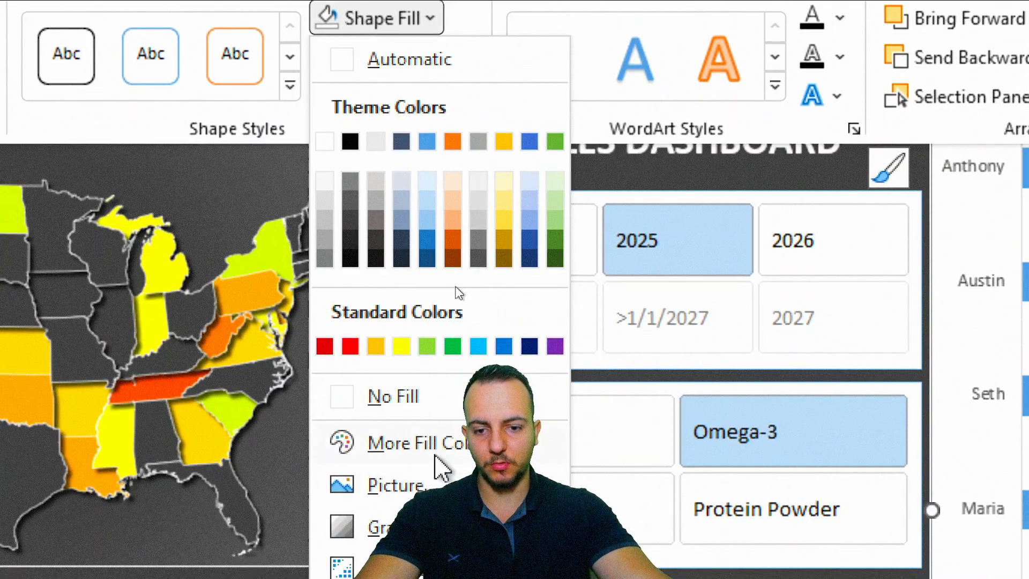
{"action": "left_click", "coordinate": [438, 414]}
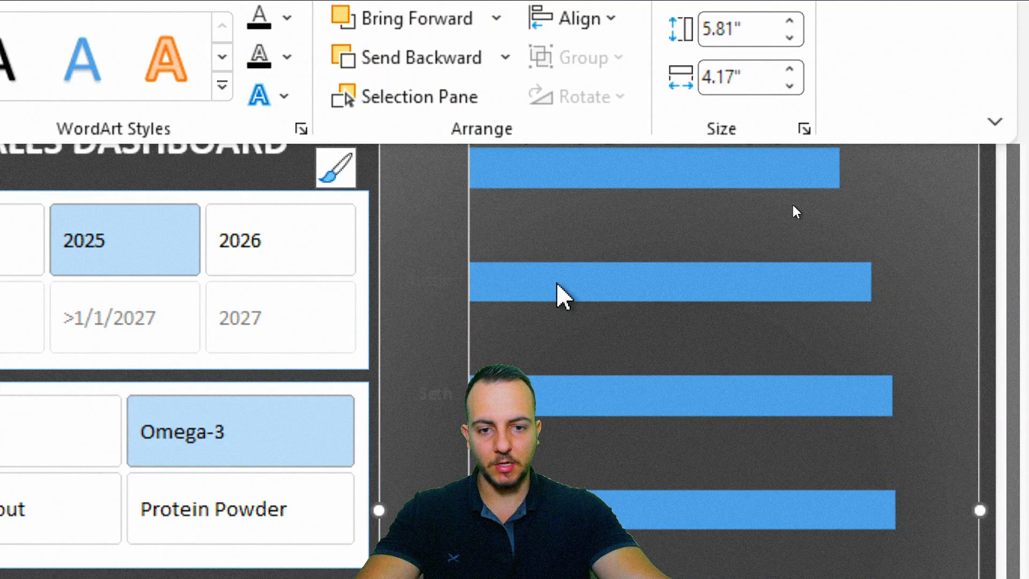
Step: Set the gap width of the salesperson bars to 120%
{"action": "right_click", "coordinate": [557, 294]}
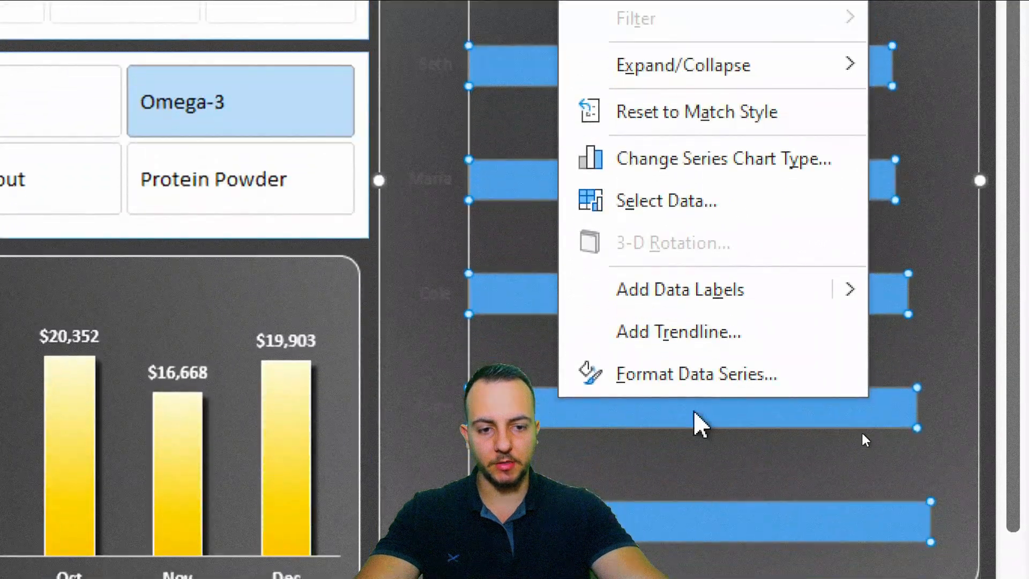
{"action": "left_click", "coordinate": [718, 373]}
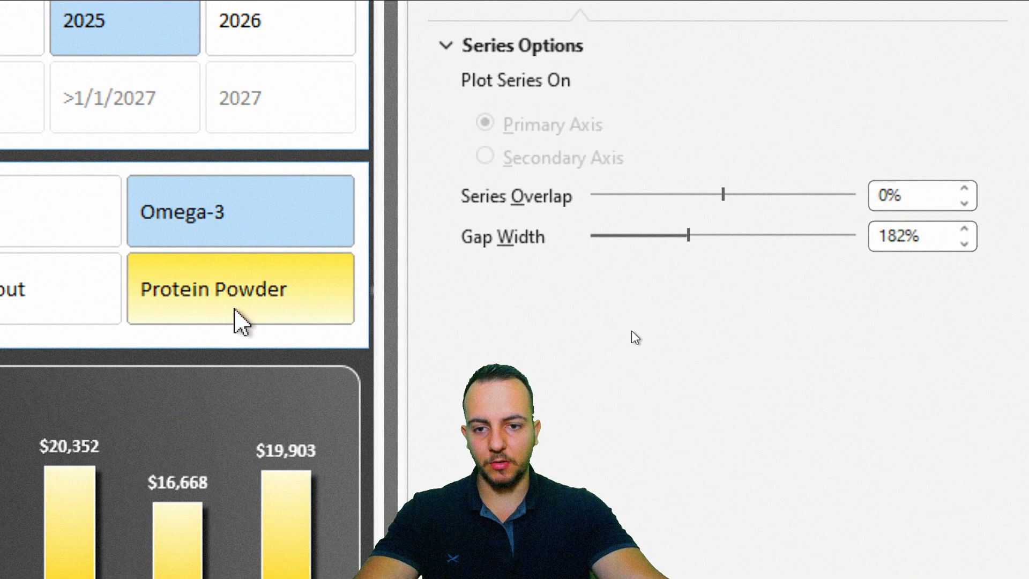
{"action": "left_click_drag", "start_coordinate": [173, 521], "coordinate": [323, 510]}
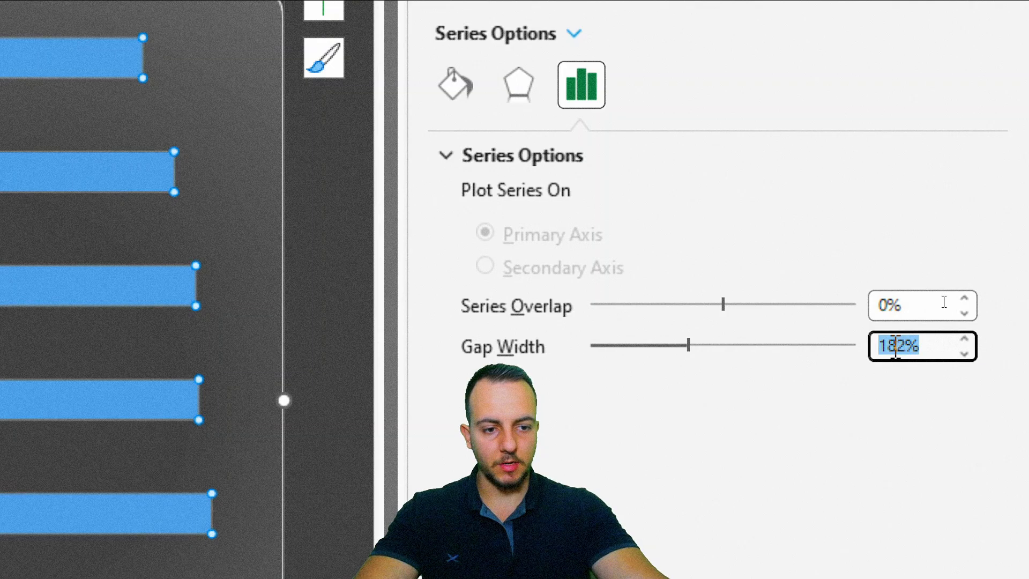
{"action": "key", "text": "Return"}
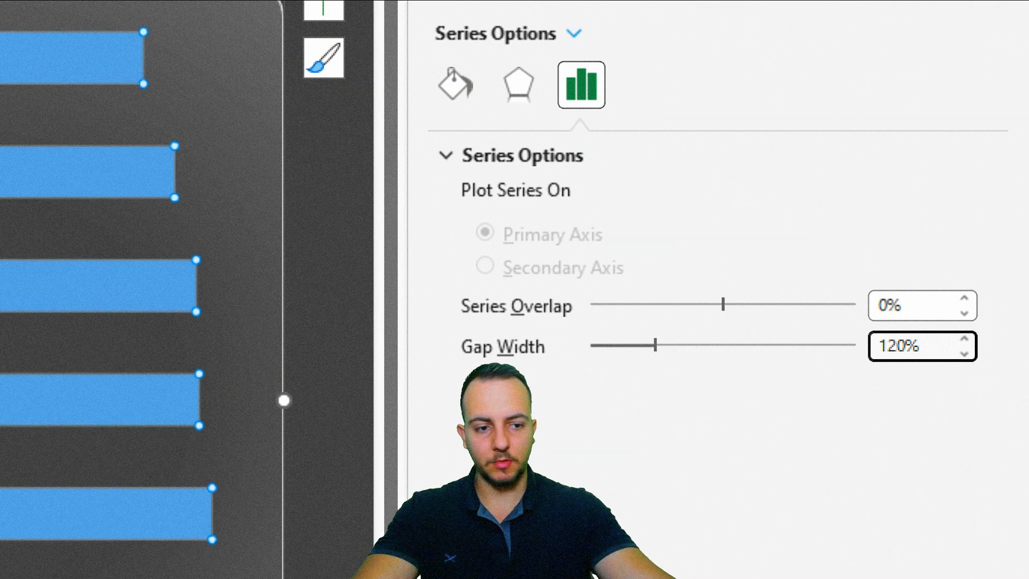
Step: Give the salesperson bars a shadow with 30% transparency, 2 pt blur and 4 pt distance, and a solid 1 pt border
{"action": "left_click", "coordinate": [515, 86]}
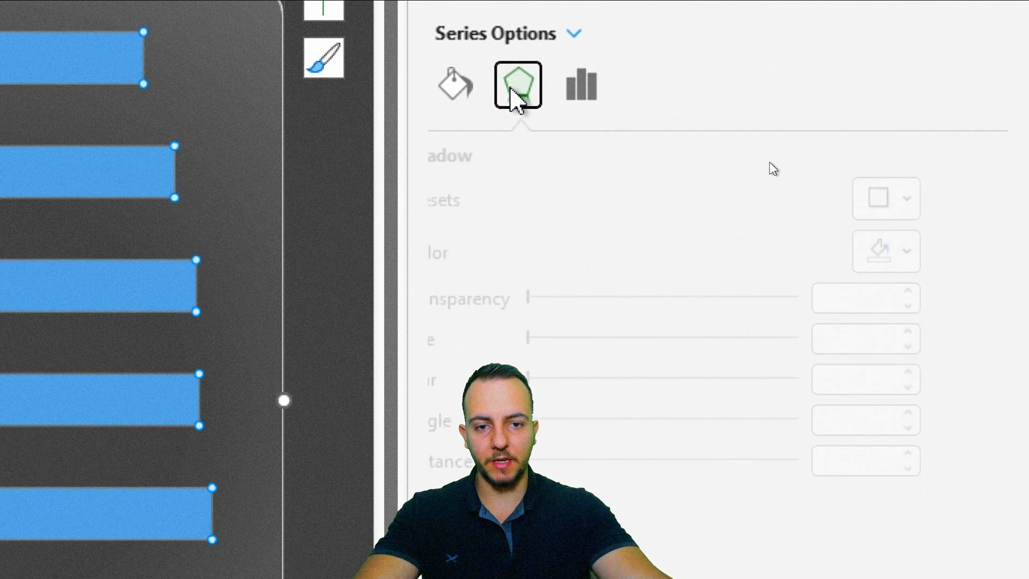
{"action": "left_click", "coordinate": [936, 197]}
{"action": "left_click", "coordinate": [782, 445]}
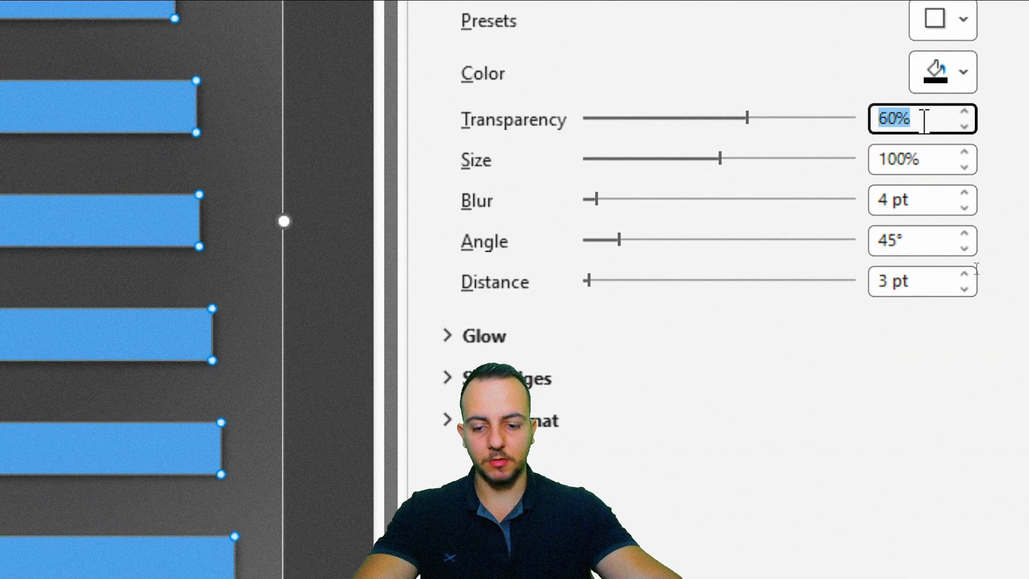
{"action": "type", "text": "30"}
{"action": "left_click", "coordinate": [880, 200]}
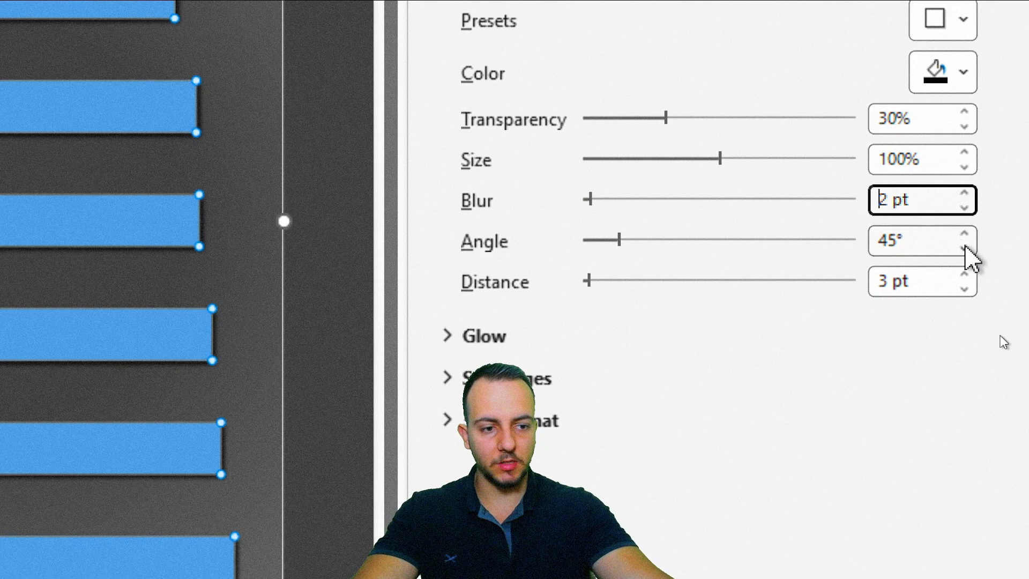
{"action": "left_click", "coordinate": [965, 274]}
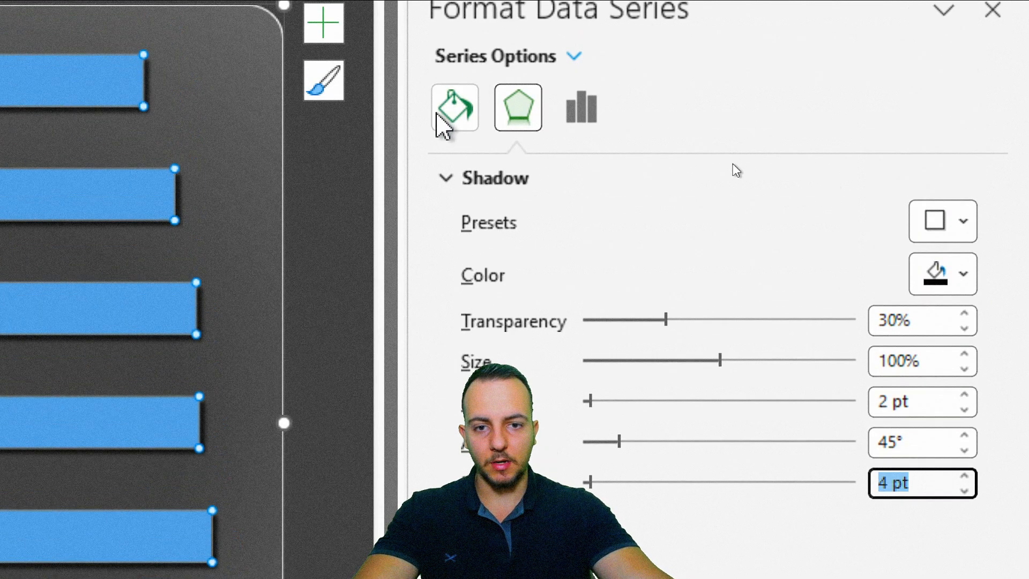
{"action": "left_click", "coordinate": [443, 115]}
{"action": "left_click", "coordinate": [525, 297]}
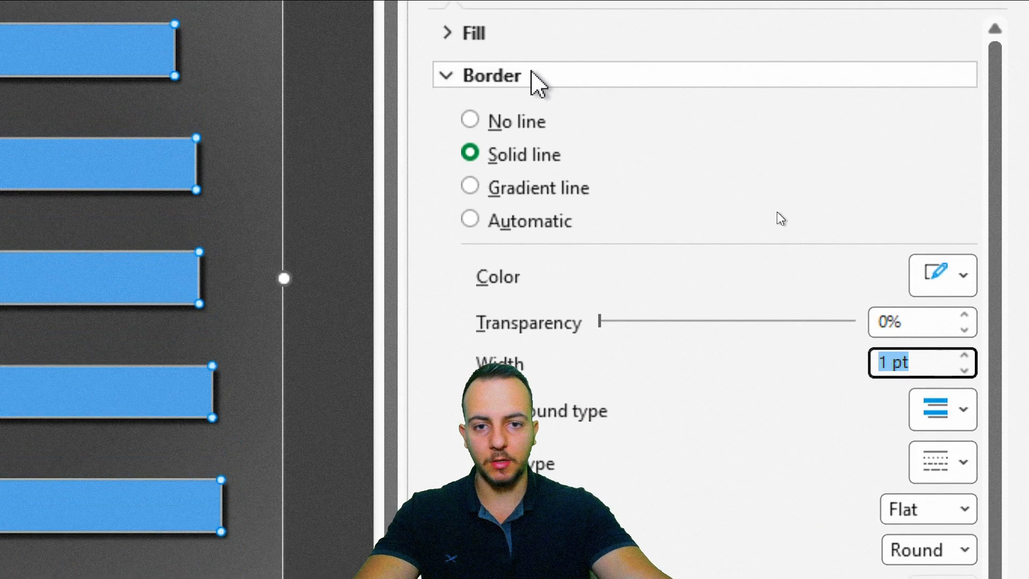
Step: Fill the salesperson bars with a blue-and-white radial preset gradient and close the series formatting
{"action": "left_click", "coordinate": [516, 34]}
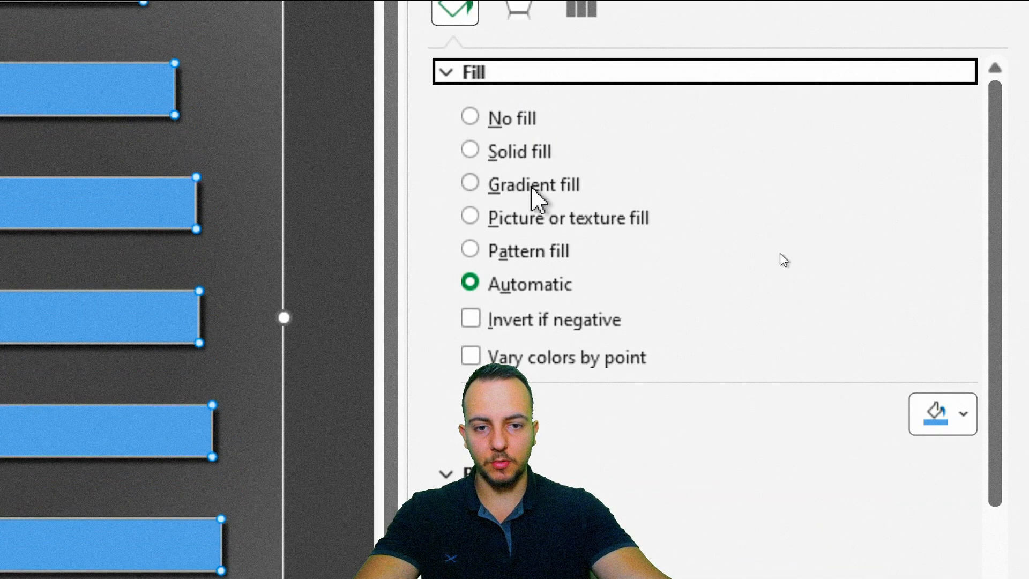
{"action": "left_click", "coordinate": [537, 200]}
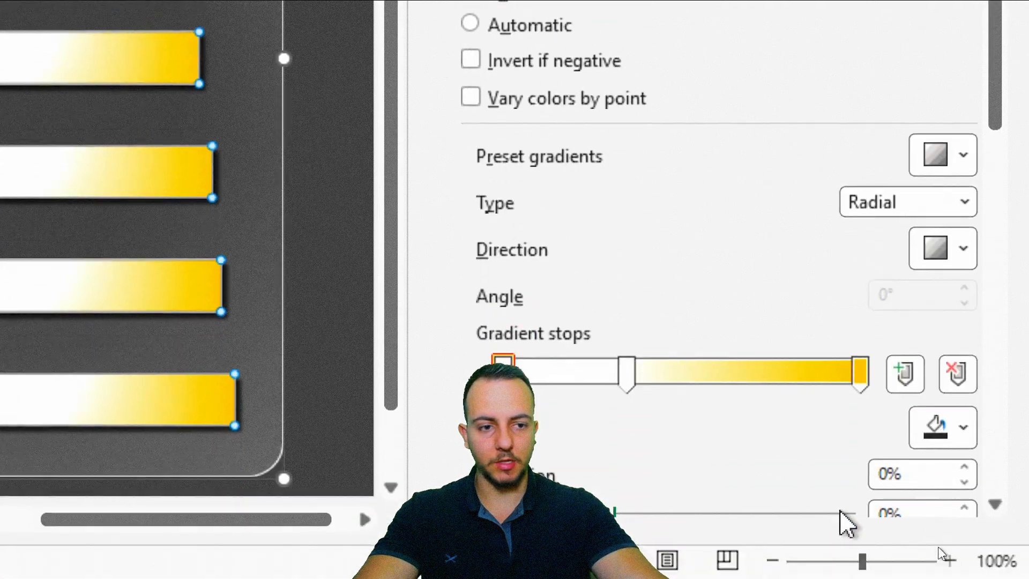
{"action": "left_click", "coordinate": [960, 161]}
{"action": "left_click", "coordinate": [930, 287]}
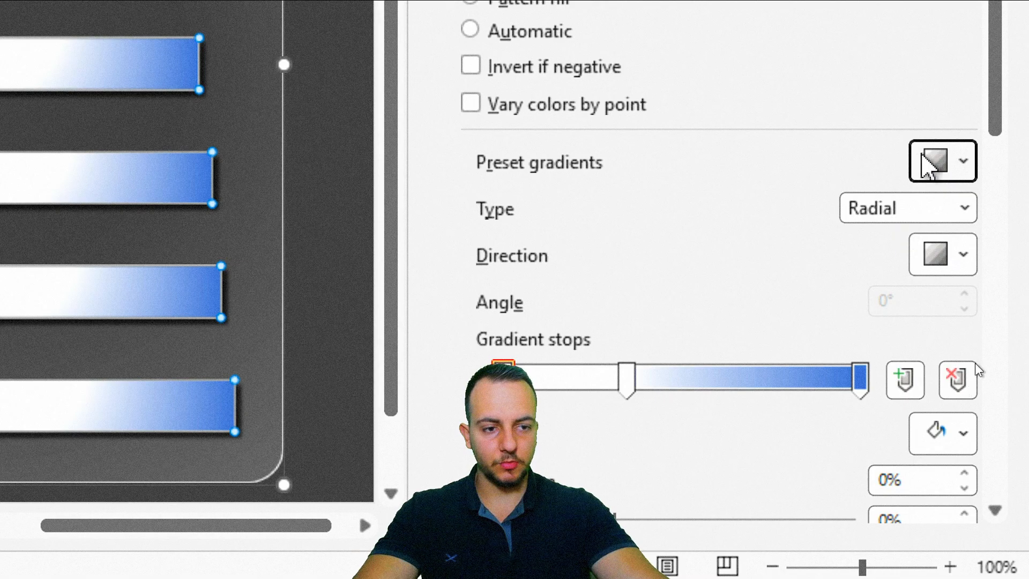
{"action": "left_click", "coordinate": [927, 165]}
{"action": "left_click", "coordinate": [678, 285]}
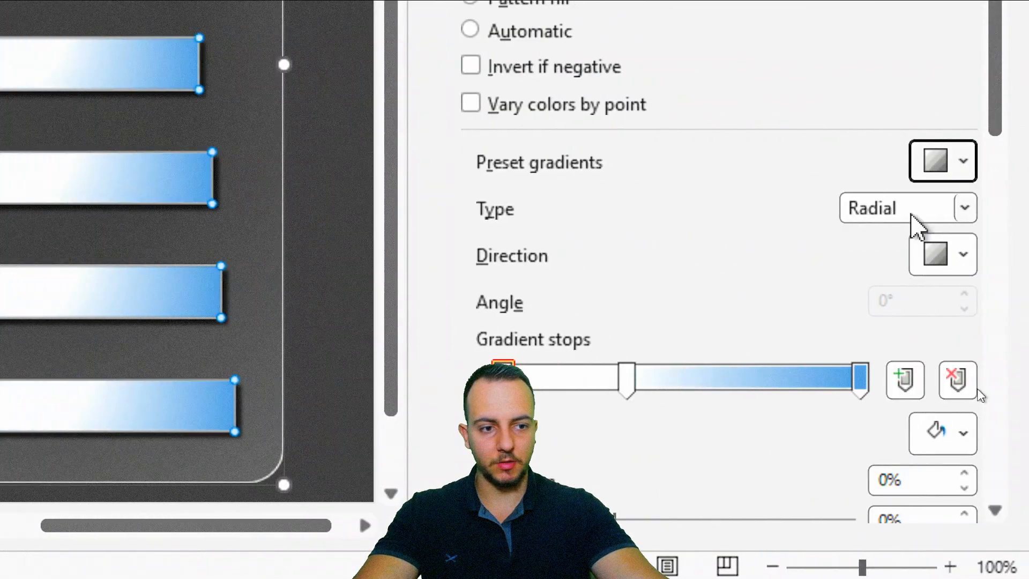
{"action": "left_click", "coordinate": [946, 170]}
{"action": "left_click", "coordinate": [919, 354]}
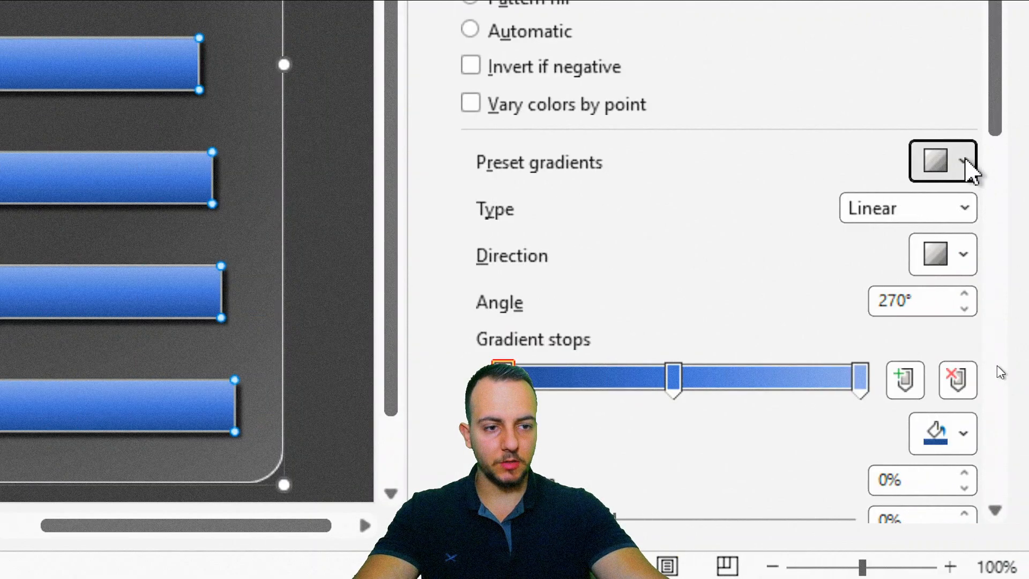
{"action": "left_click", "coordinate": [970, 171]}
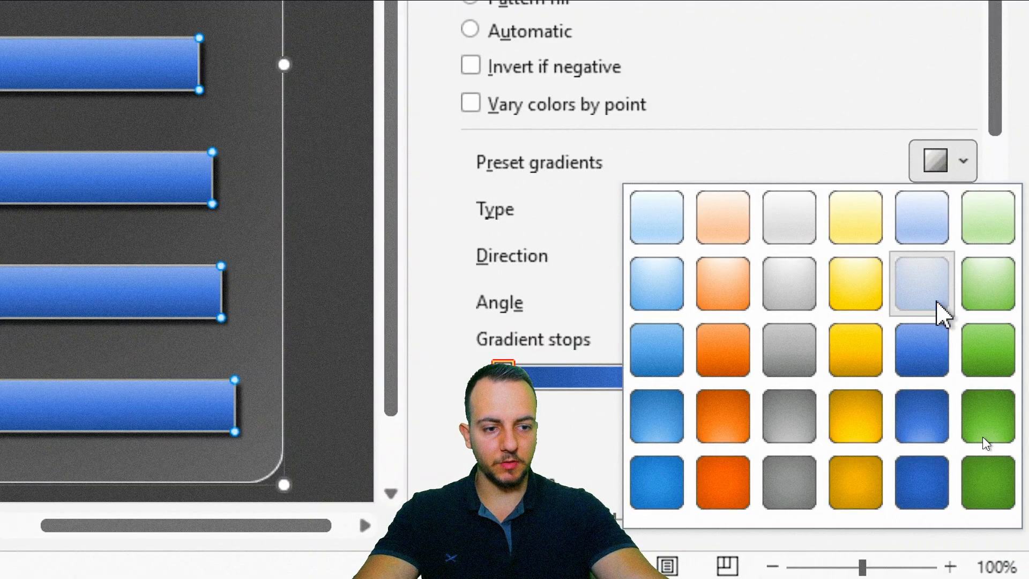
{"action": "left_click", "coordinate": [939, 303]}
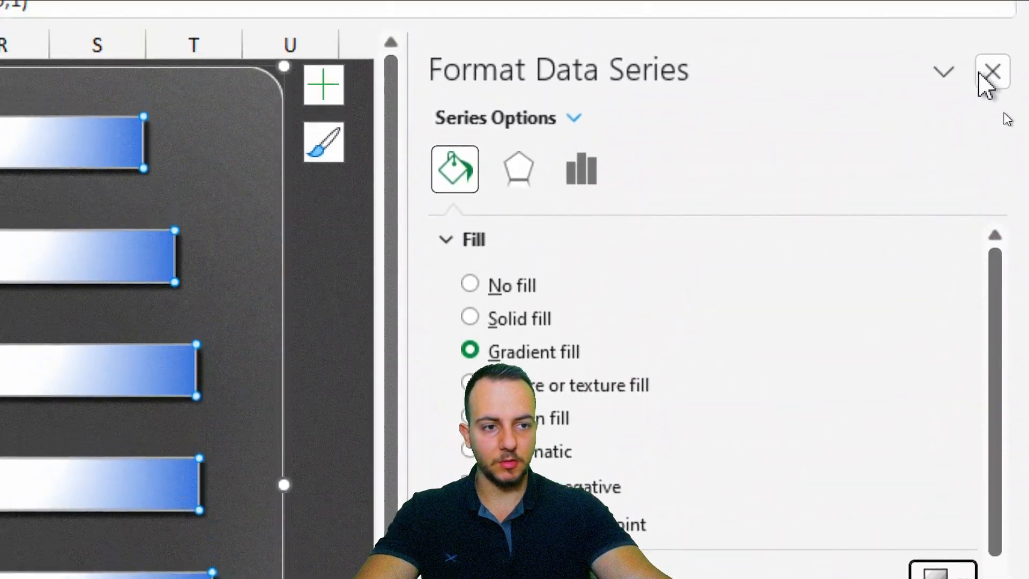
{"action": "left_click", "coordinate": [992, 1]}
{"action": "left_click", "coordinate": [855, 325]}
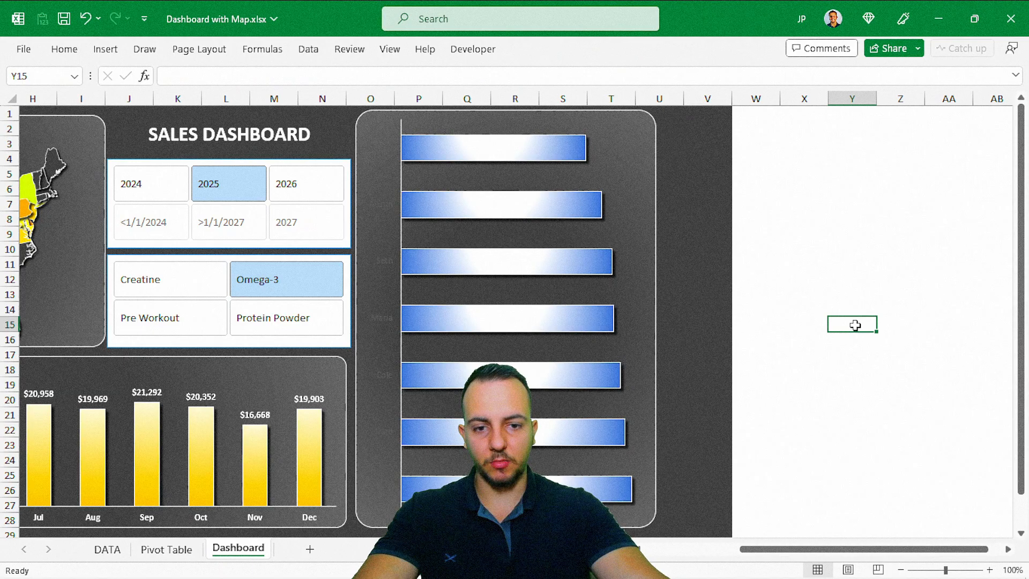
Step: Make the salesperson chart's axis text bold and white so the names stand out on the dark panel
{"action": "left_click", "coordinate": [629, 158]}
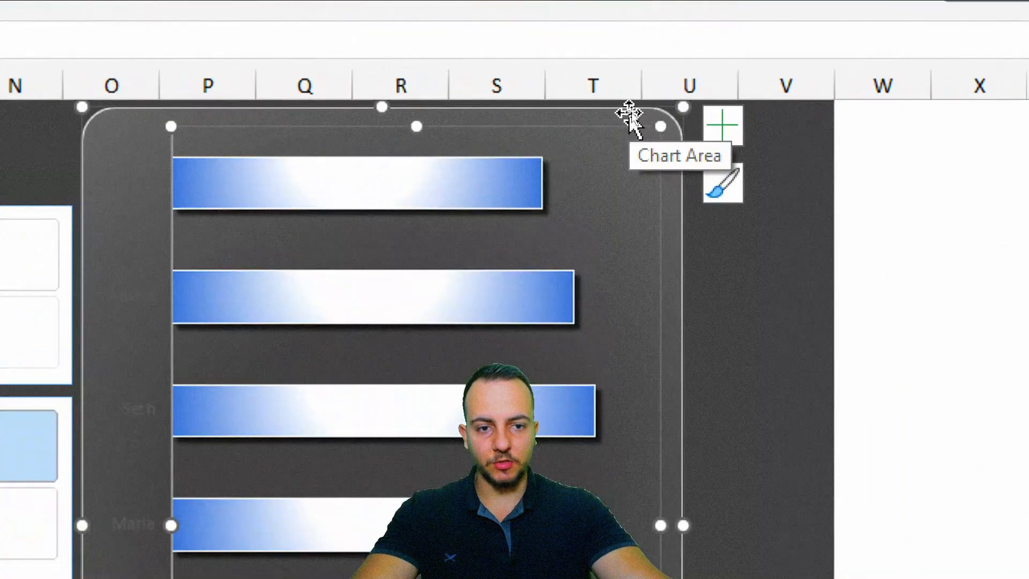
{"action": "left_click", "coordinate": [677, 119]}
{"action": "left_click", "coordinate": [647, 112]}
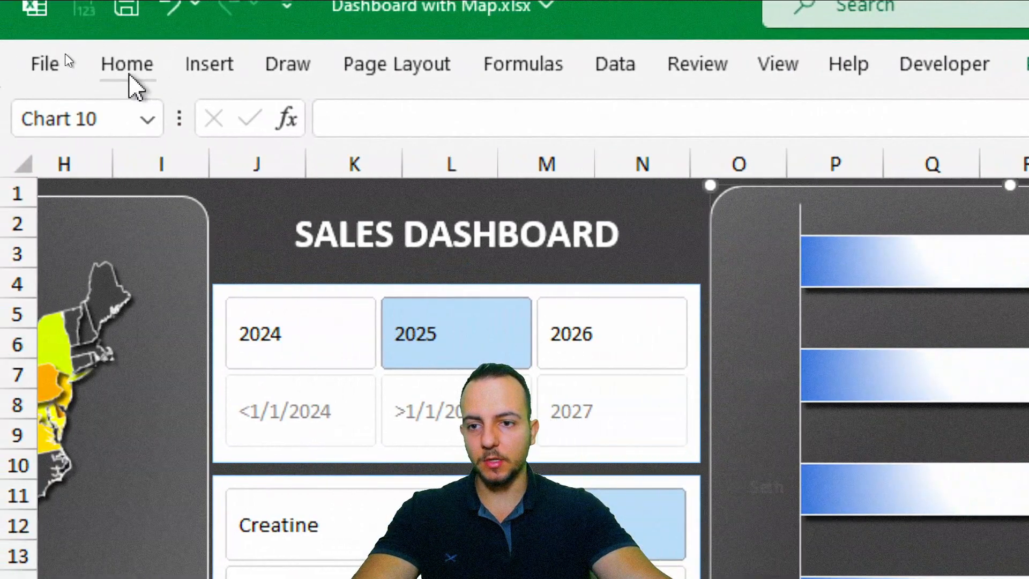
{"action": "left_click", "coordinate": [129, 73]}
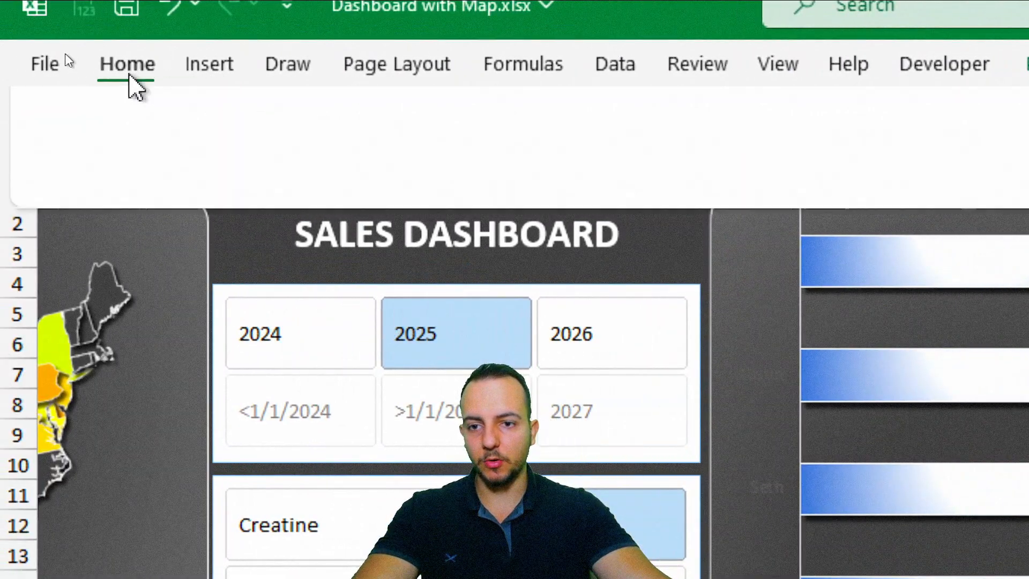
{"action": "left_click", "coordinate": [204, 176]}
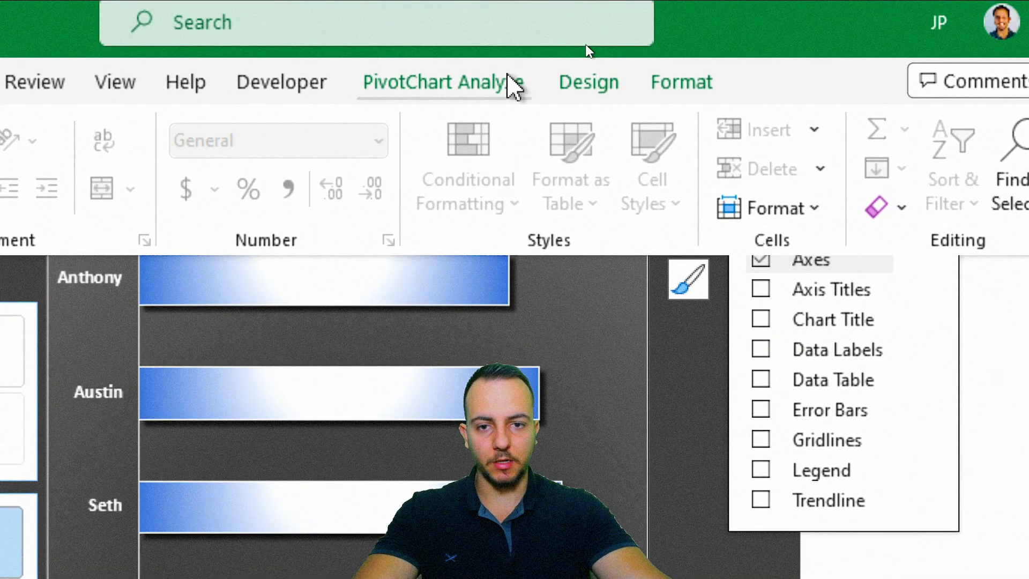
Step: Add data labels to the salesperson bars at the Inside Base position
{"action": "left_click", "coordinate": [590, 84]}
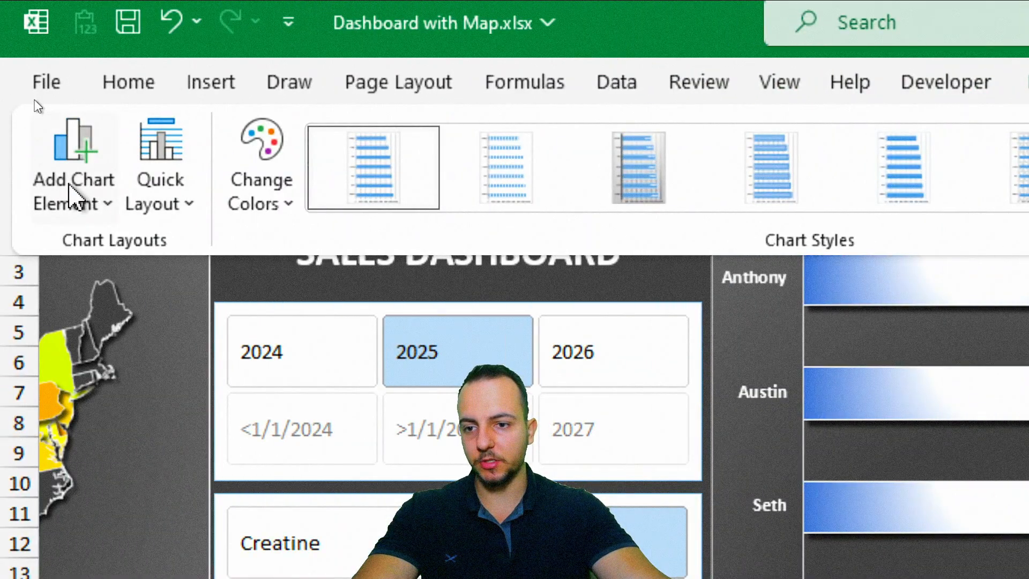
{"action": "left_click", "coordinate": [72, 198]}
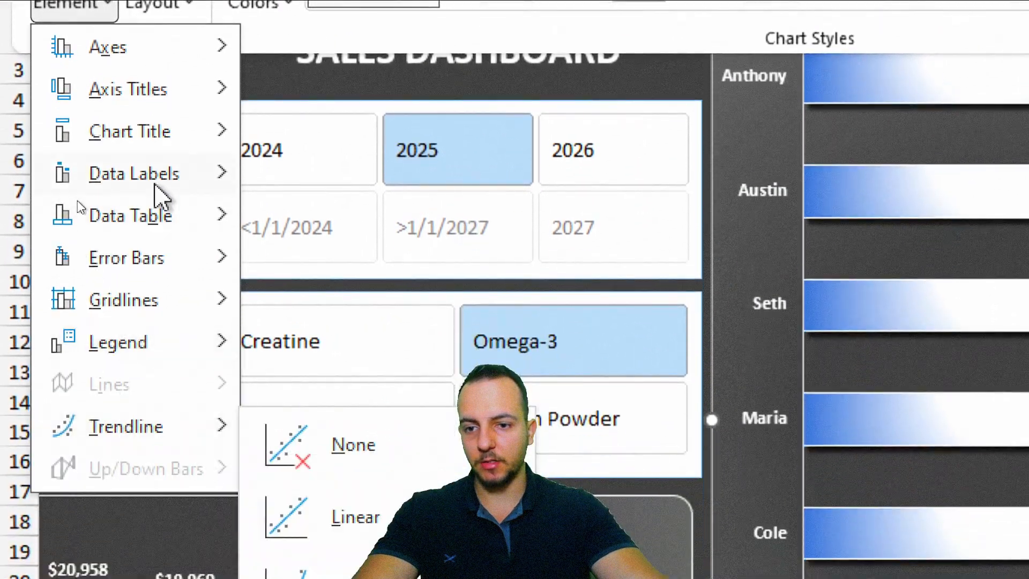
{"action": "mouse_move", "coordinate": [177, 381]}
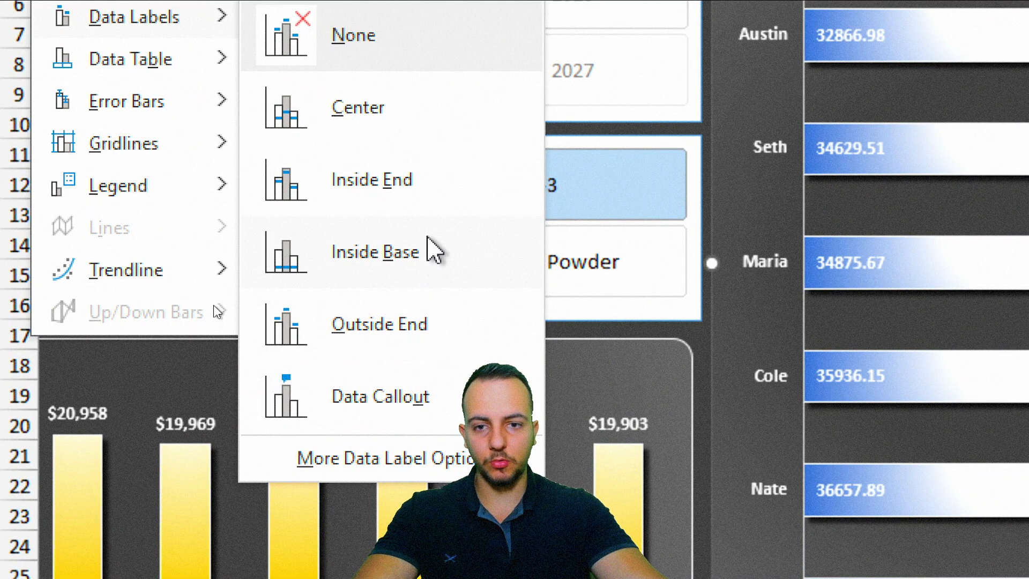
{"action": "left_click", "coordinate": [387, 271]}
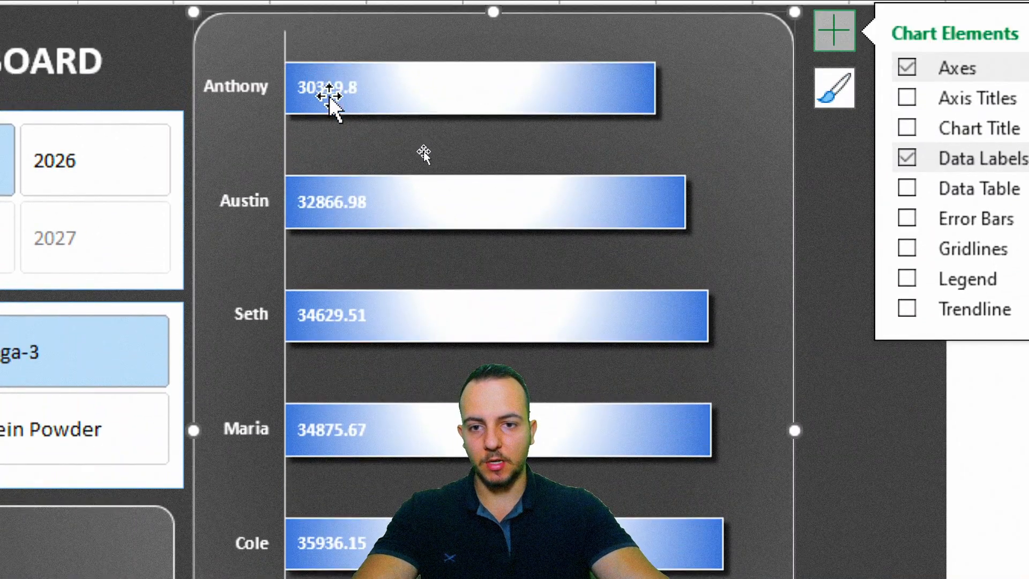
Step: Format the salesperson chart's data labels as Currency with the $ symbol and 0 decimal places
{"action": "left_click", "coordinate": [342, 90]}
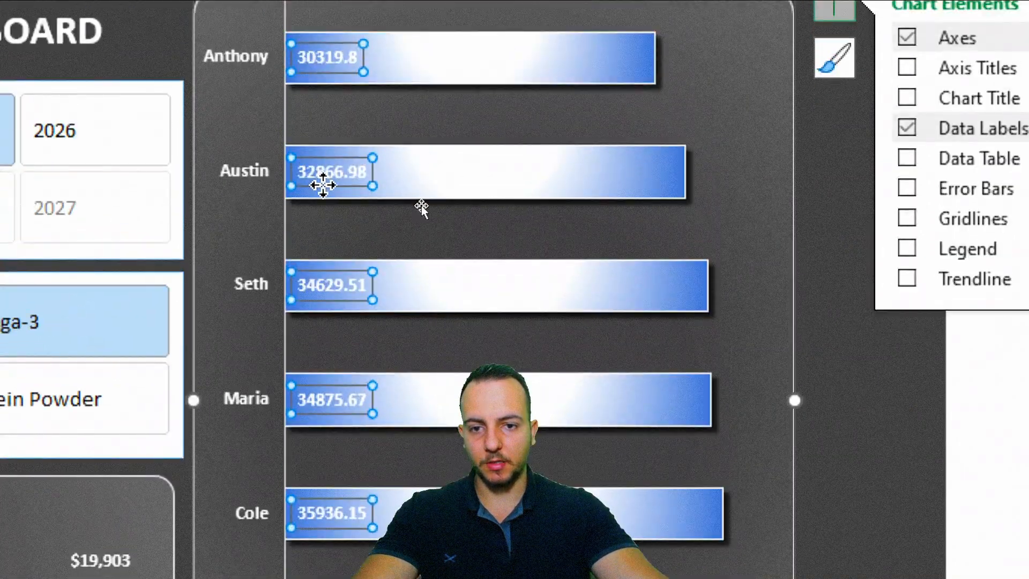
{"action": "right_click", "coordinate": [324, 171]}
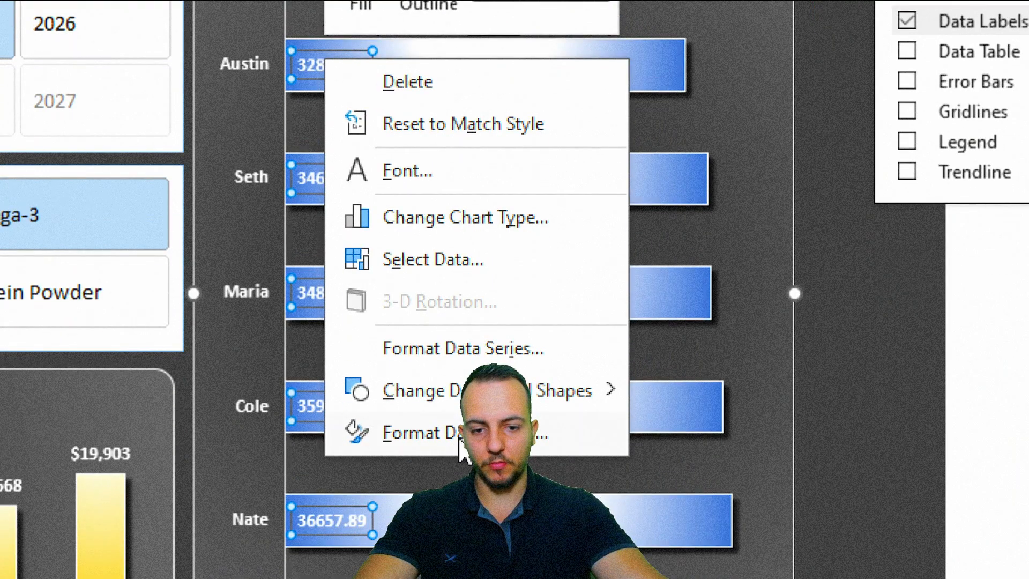
{"action": "left_click", "coordinate": [466, 539]}
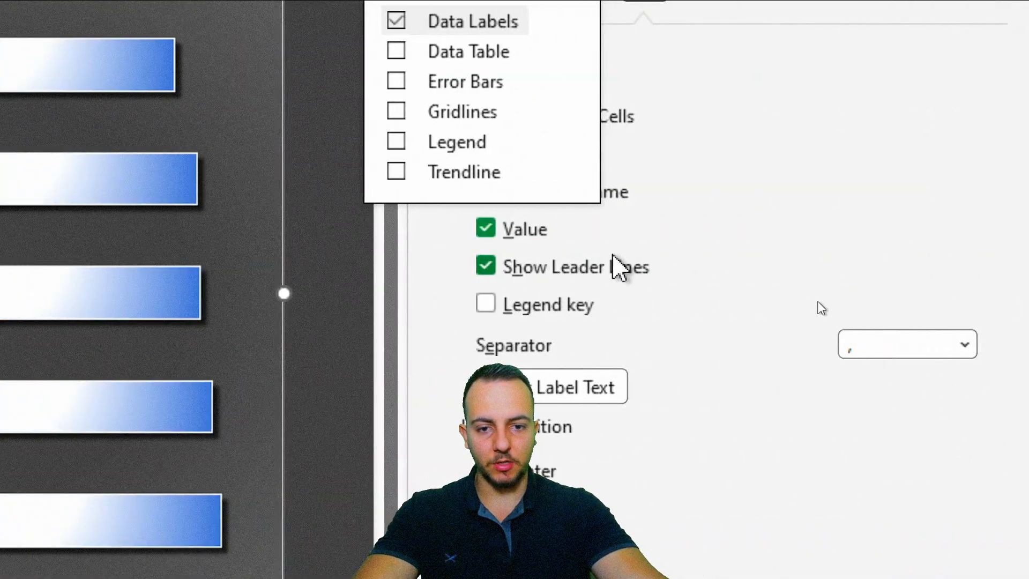
{"action": "left_click", "coordinate": [771, 459]}
{"action": "scroll", "coordinate": [792, 280], "scroll_direction": "down", "scroll_amount": 2}
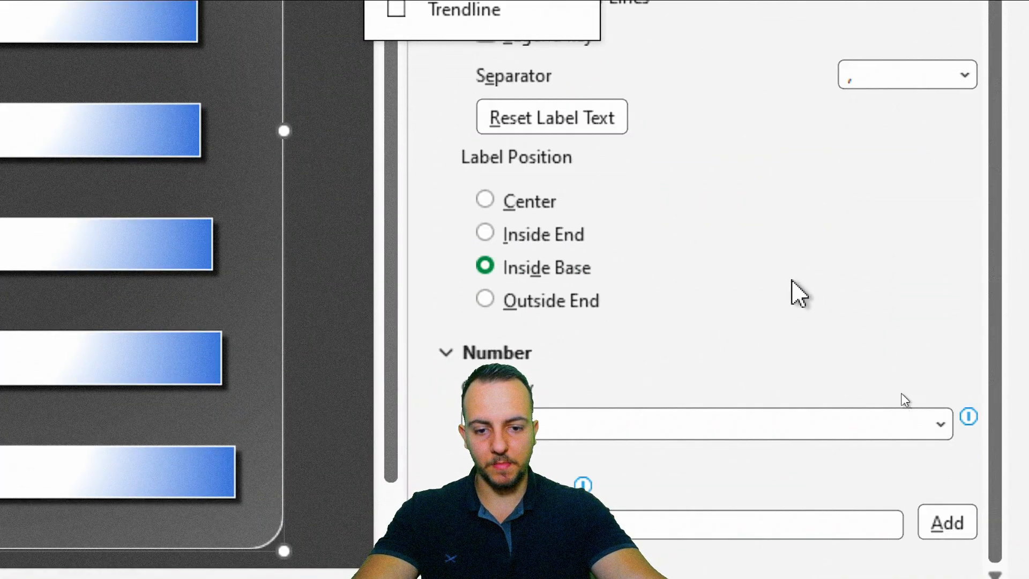
{"action": "left_click", "coordinate": [663, 425]}
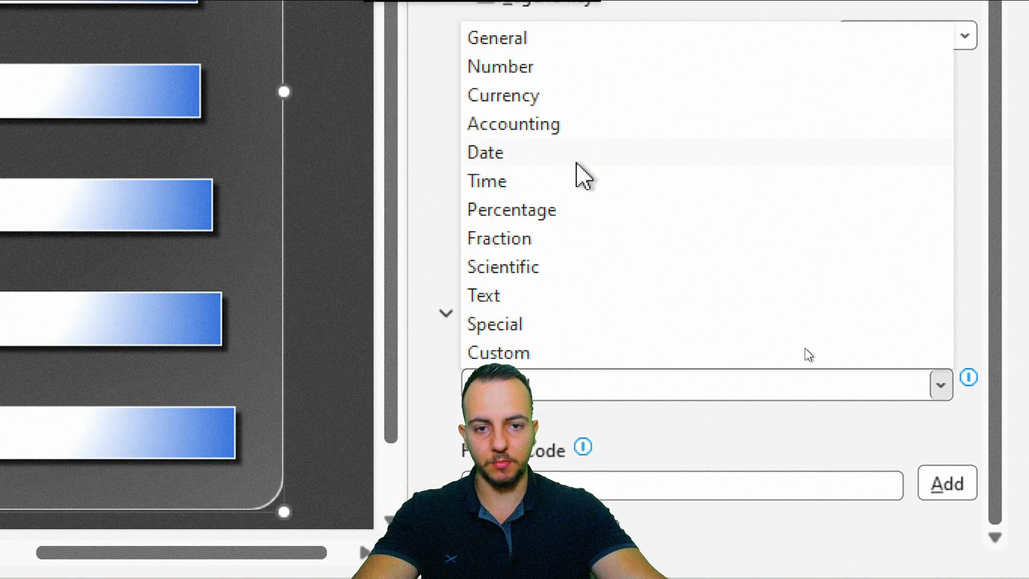
{"action": "left_click", "coordinate": [587, 97]}
{"action": "scroll", "coordinate": [701, 181], "scroll_direction": "down", "scroll_amount": 4}
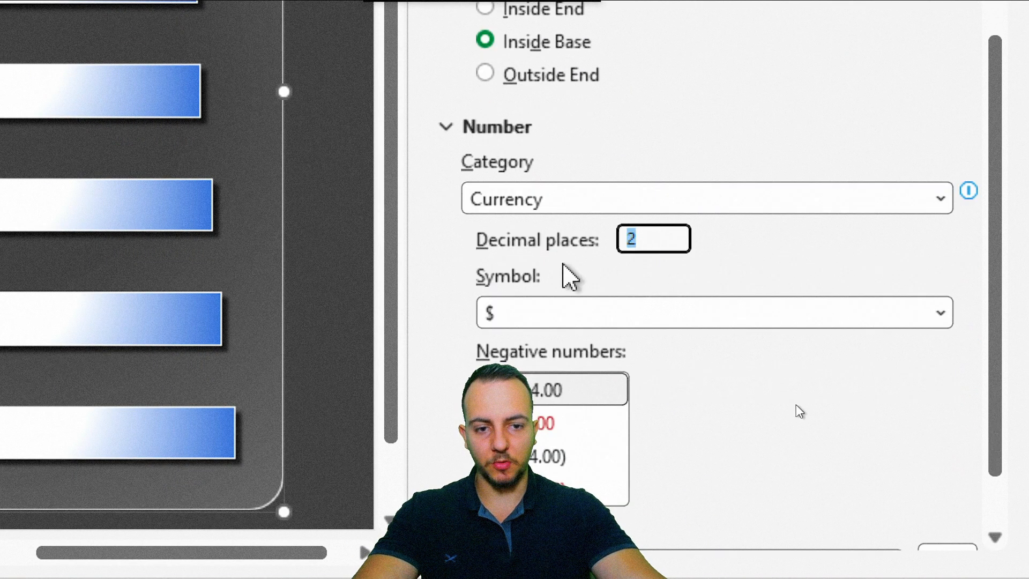
{"action": "type", "text": "0"}
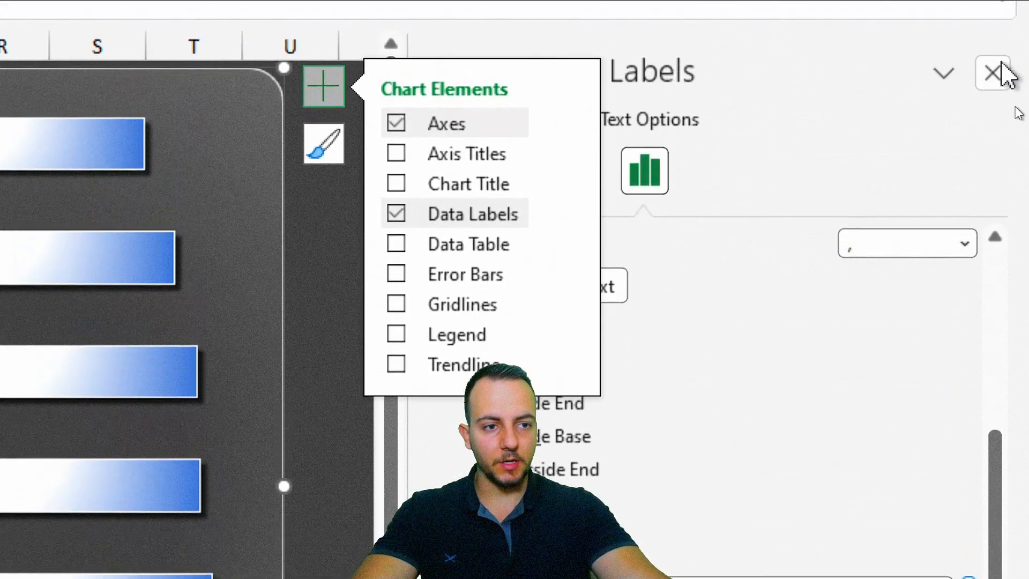
{"action": "left_click", "coordinate": [1004, 75]}
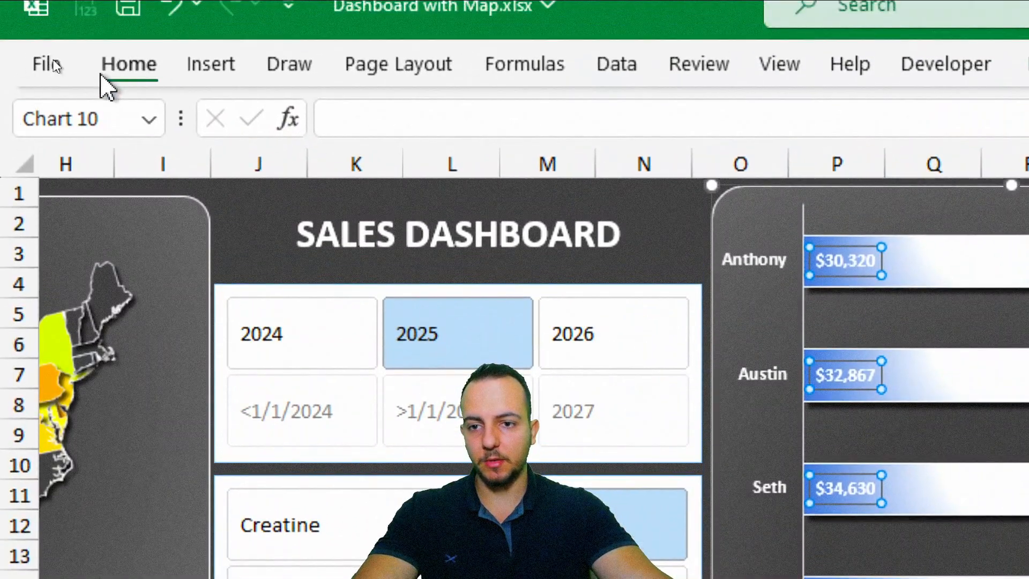
Step: Enlarge the salesperson chart's data labels to font size 16
{"action": "left_click", "coordinate": [80, 24]}
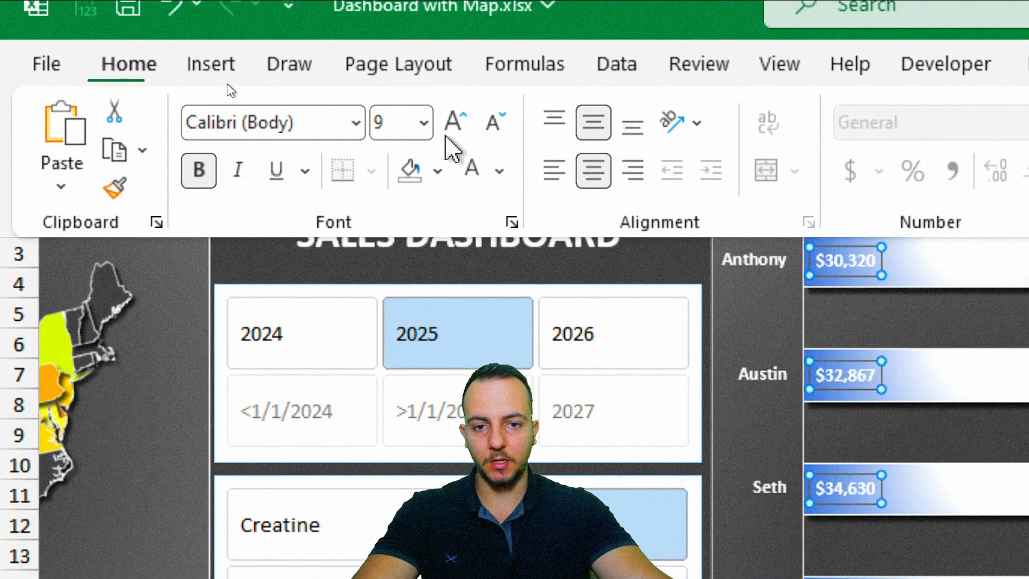
{"action": "left_click", "coordinate": [465, 123]}
{"action": "left_click", "coordinate": [464, 123]}
{"action": "left_click", "coordinate": [464, 123]}
{"action": "left_click", "coordinate": [464, 123]}
{"action": "left_click", "coordinate": [464, 123]}
{"action": "left_click", "coordinate": [464, 123]}
{"action": "left_click", "coordinate": [465, 124]}
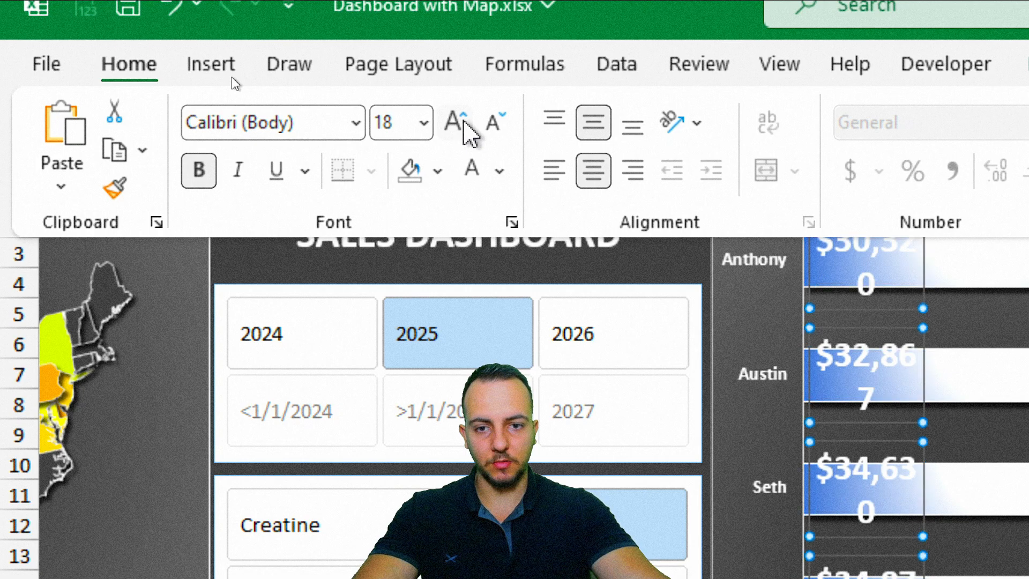
{"action": "left_click", "coordinate": [494, 122]}
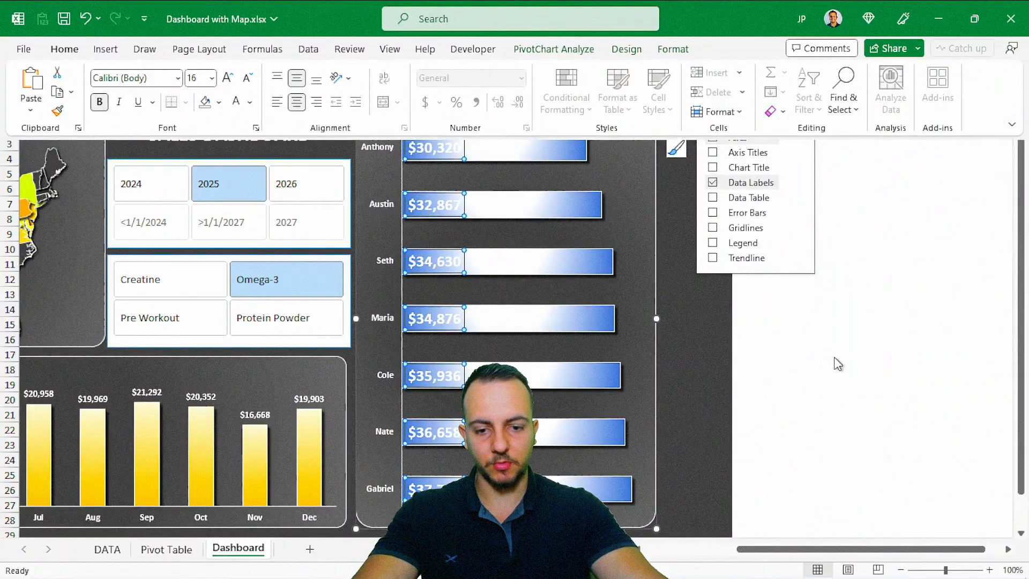
{"action": "left_click", "coordinate": [986, 278]}
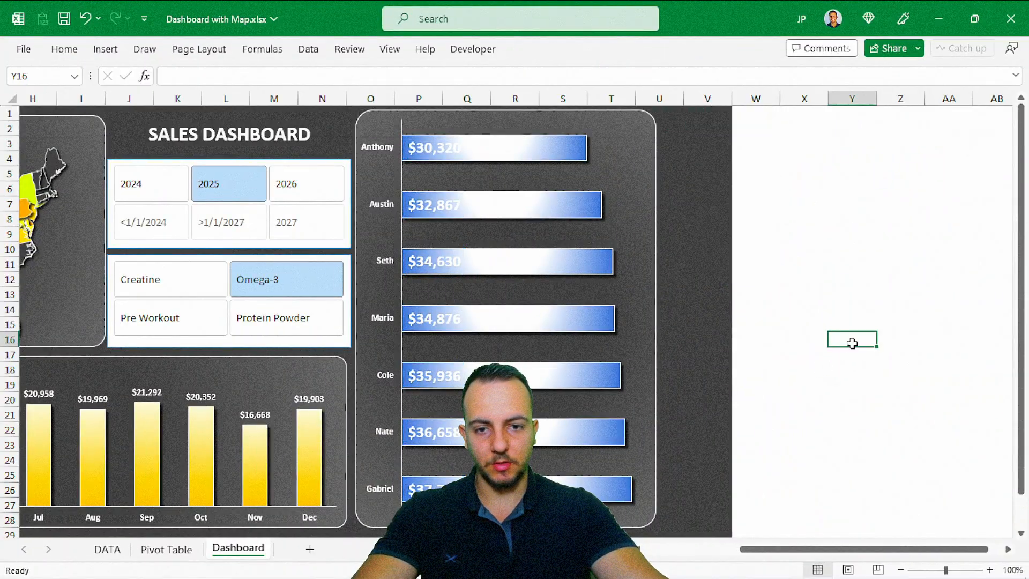
Step: Change the font color of the salesperson bars' data labels to Black, Text 1, Lighter 25%
{"action": "scroll", "coordinate": [817, 328], "scroll_direction": "left", "scroll_amount": 4}
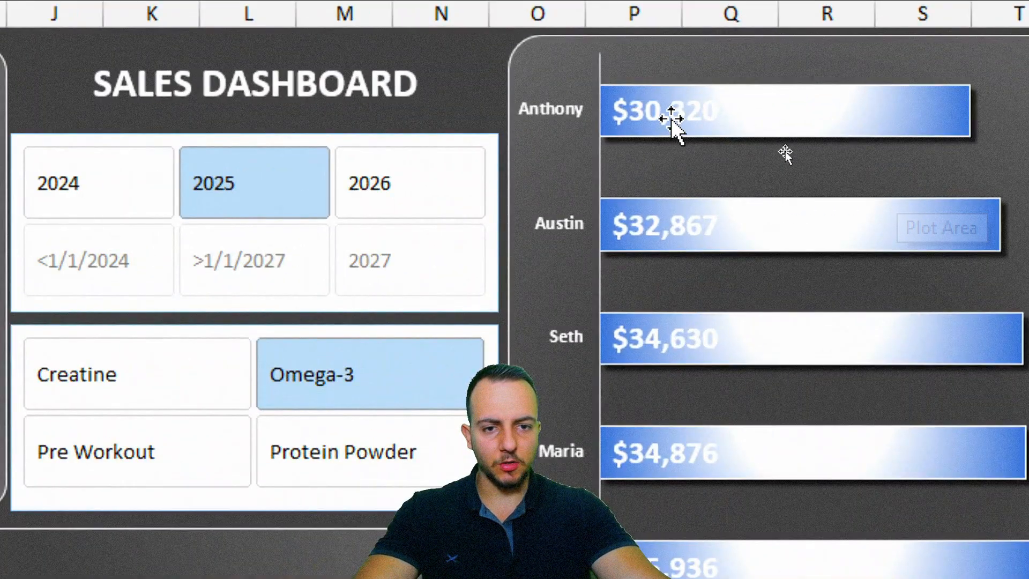
{"action": "left_click", "coordinate": [783, 149]}
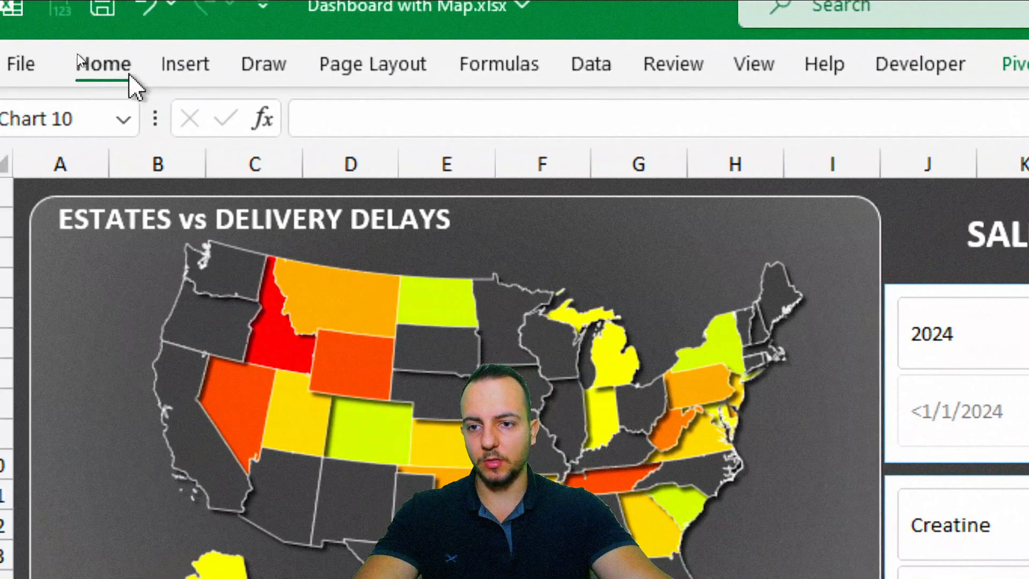
{"action": "left_click", "coordinate": [102, 65]}
{"action": "left_click", "coordinate": [474, 169]}
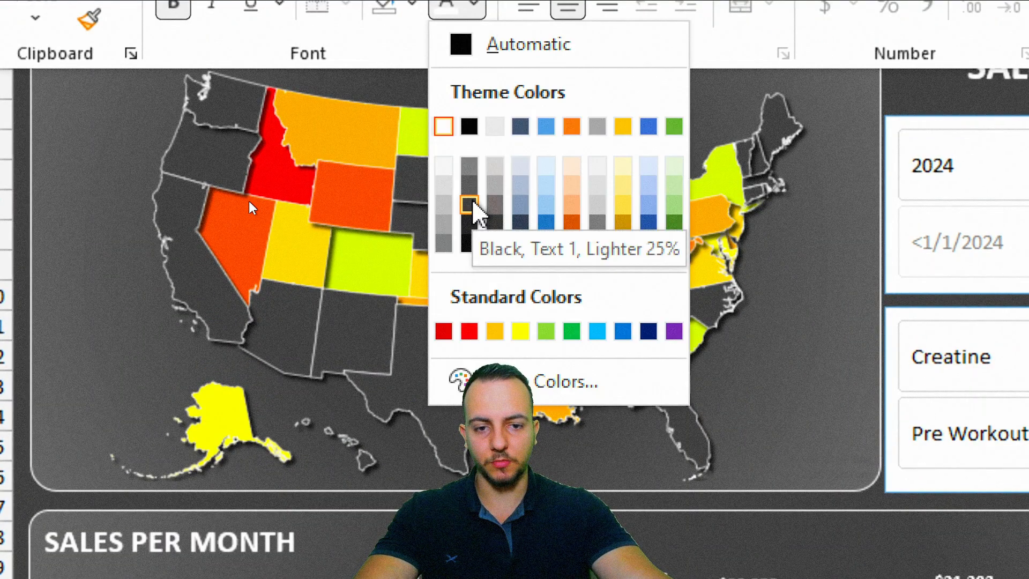
{"action": "left_click", "coordinate": [470, 205]}
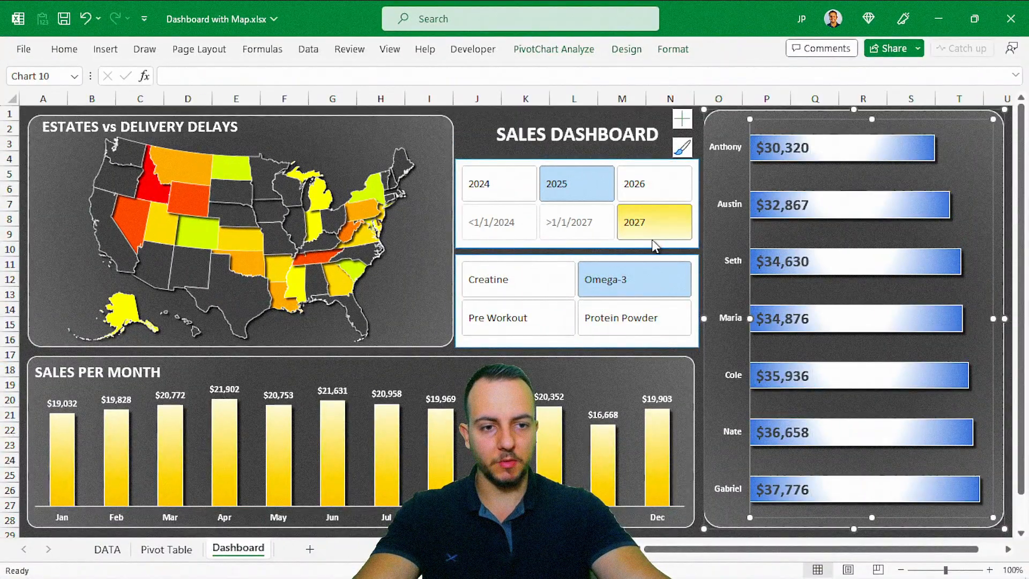
Step: Test the slicers by filtering the dashboard to 2026 and switching through Creatine, Pre Workout and Protein Powder
{"action": "left_click", "coordinate": [647, 194]}
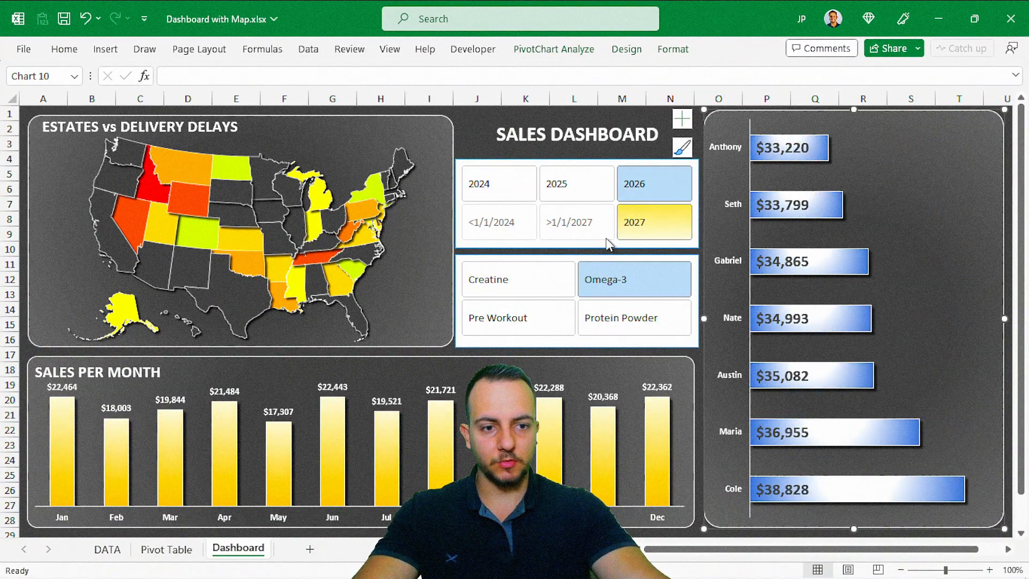
{"action": "left_click", "coordinate": [539, 275]}
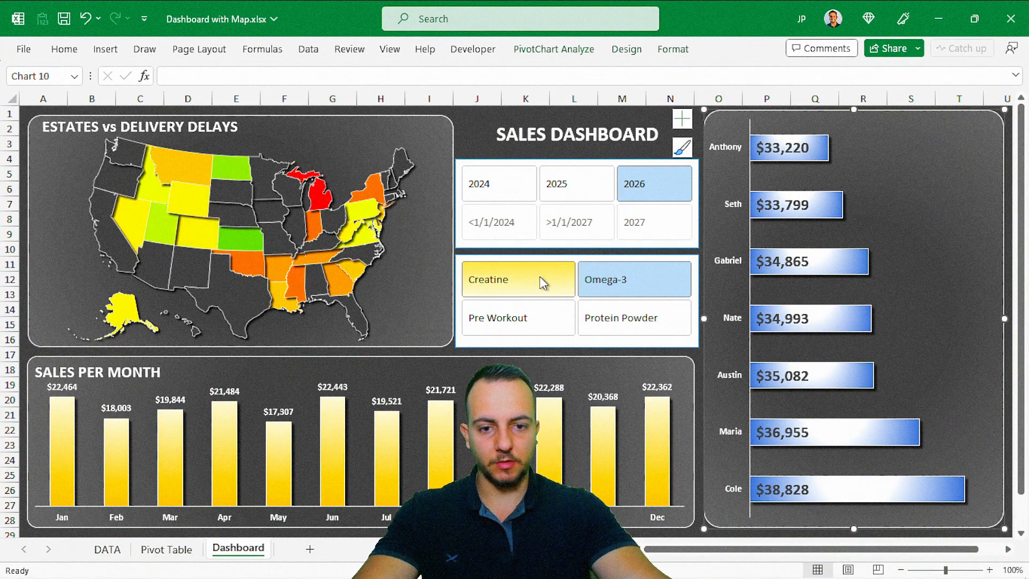
{"action": "left_click", "coordinate": [549, 316]}
{"action": "left_click", "coordinate": [659, 320]}
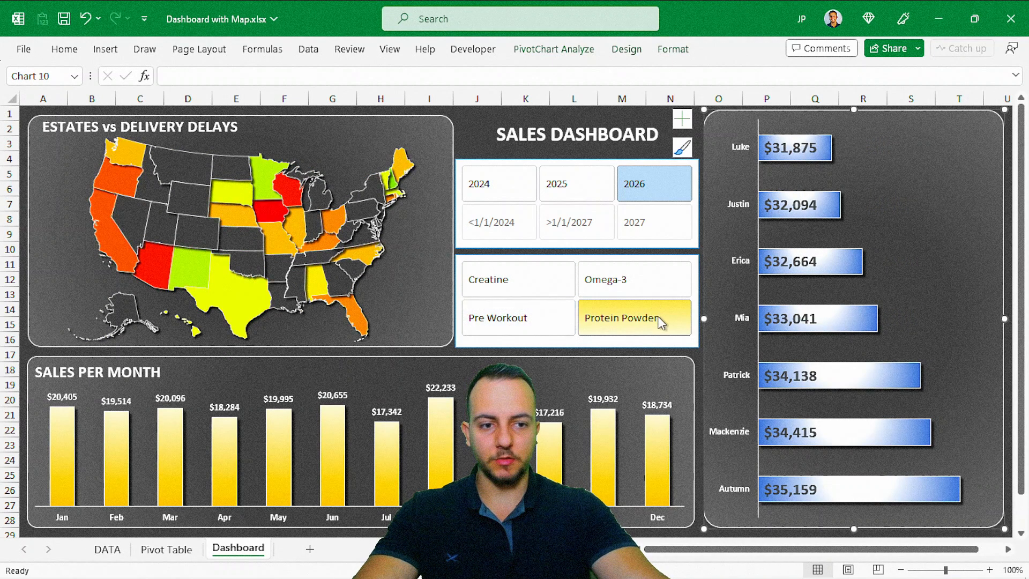
Step: Filter the dashboard to Omega-3 and check the order of the bars in the customer chart
{"action": "left_click", "coordinate": [648, 274]}
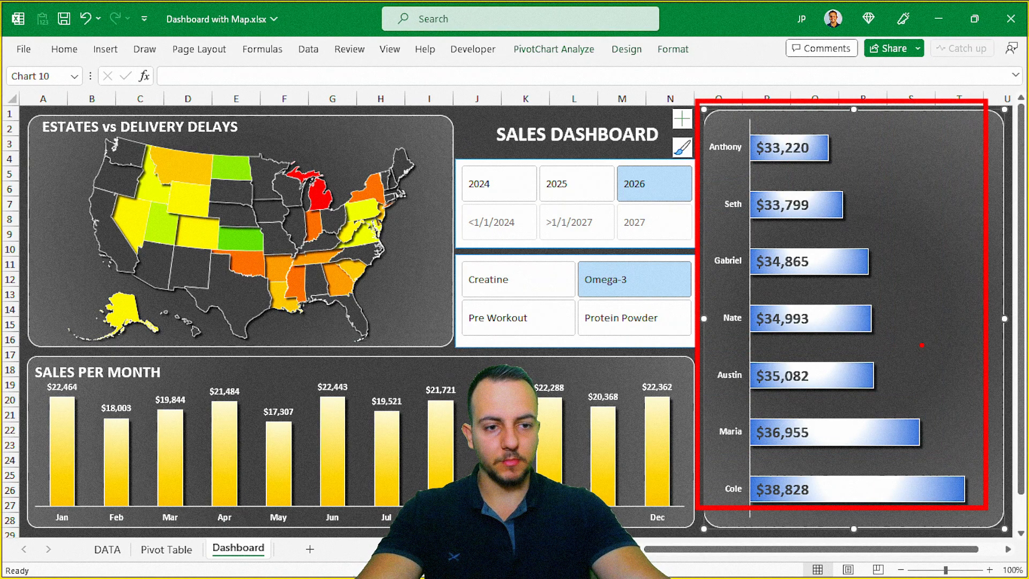
{"action": "key", "text": "ctrl+2"}
{"action": "left_click_drag", "start_coordinate": [824, 146], "coordinate": [884, 169]}
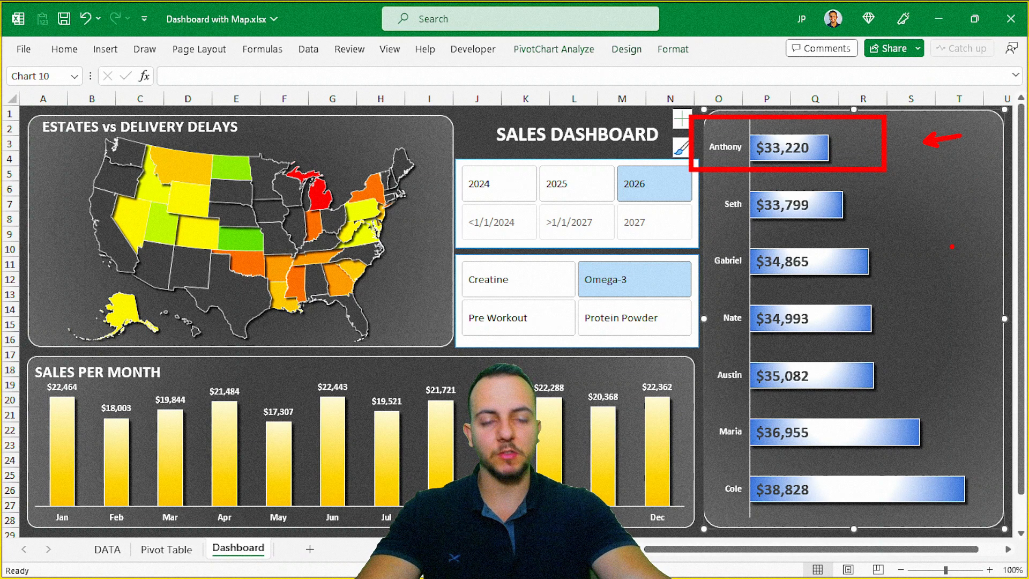
{"action": "key", "text": "Escape"}
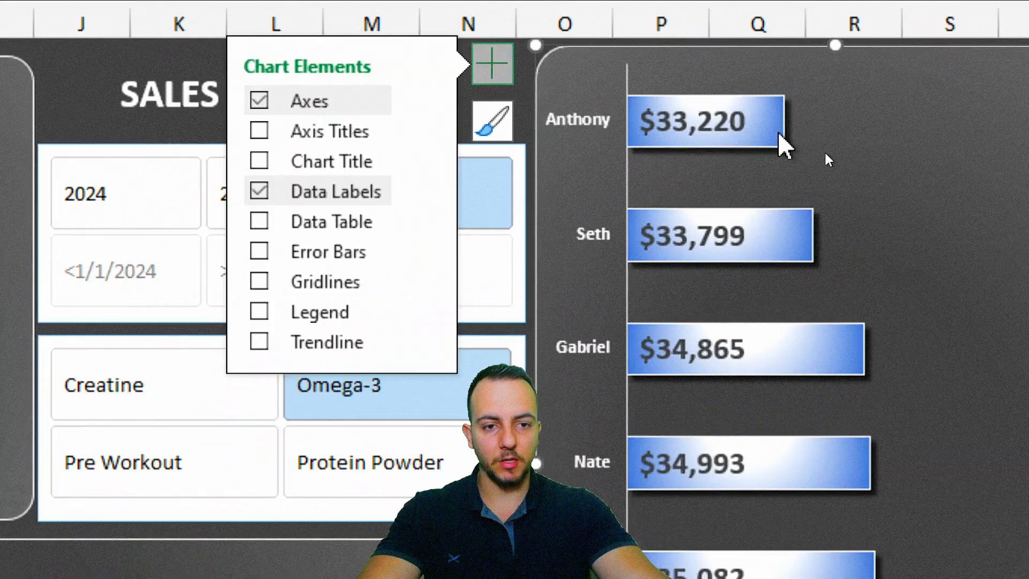
Step: Set the customer bar chart's vertical category axis to list its categories in reverse order
{"action": "right_click", "coordinate": [823, 152]}
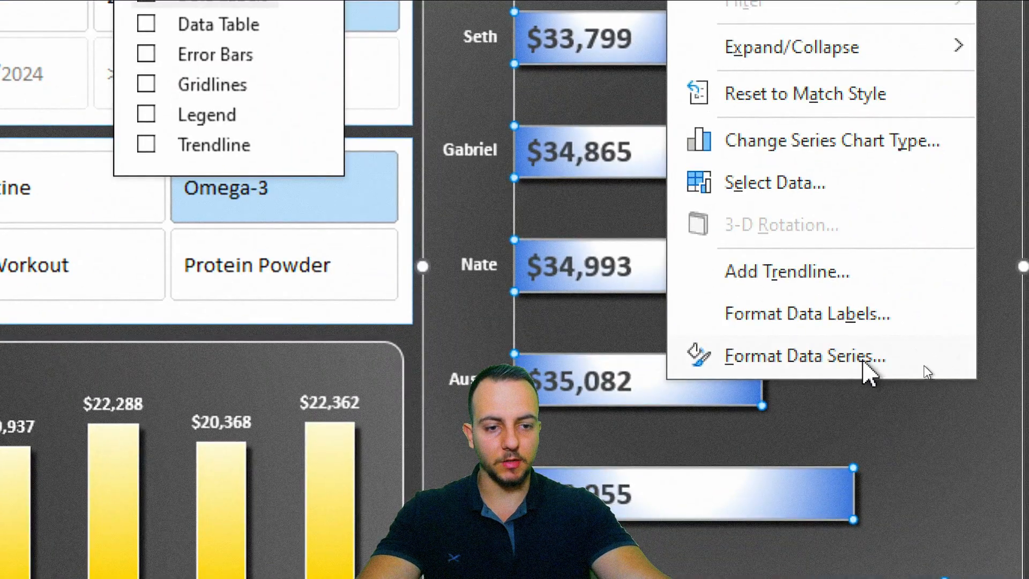
{"action": "left_click", "coordinate": [864, 357]}
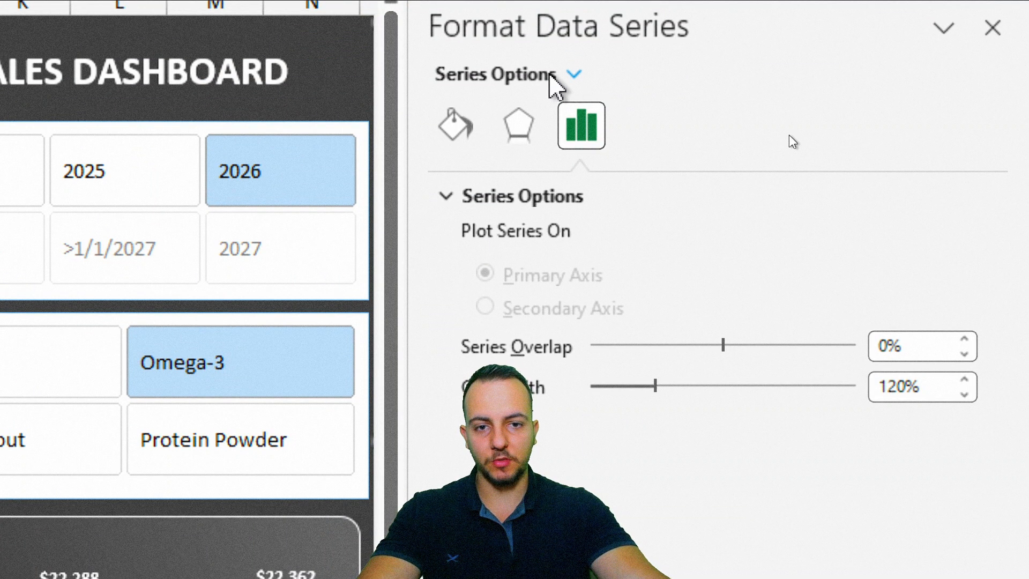
{"action": "left_click", "coordinate": [573, 75]}
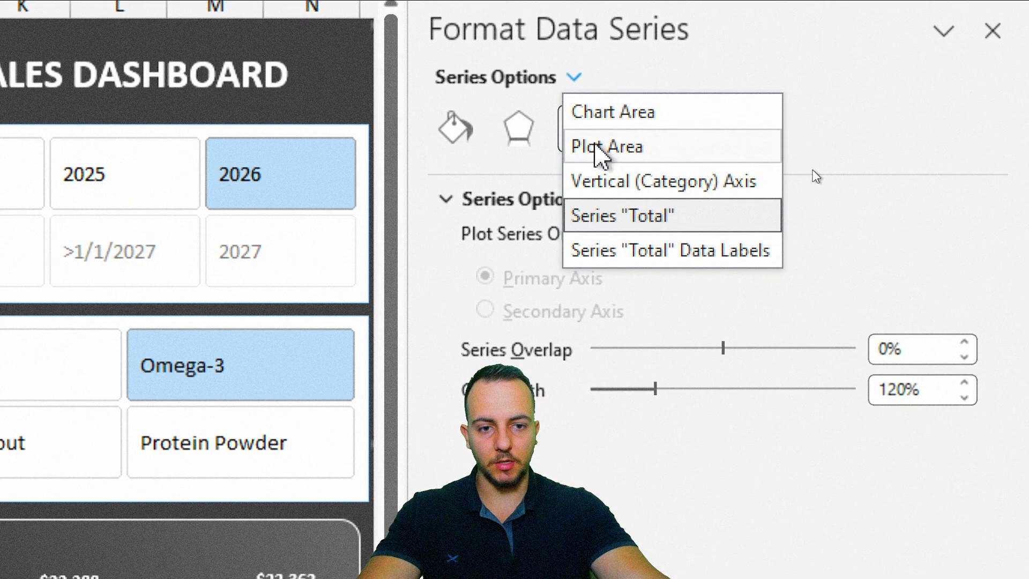
{"action": "left_click", "coordinate": [713, 183]}
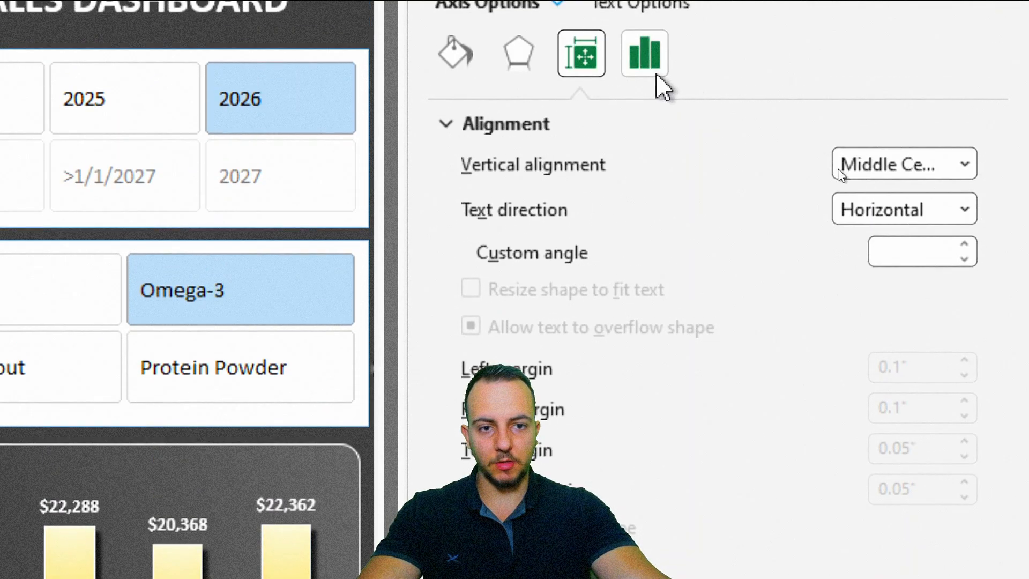
{"action": "left_click", "coordinate": [646, 75]}
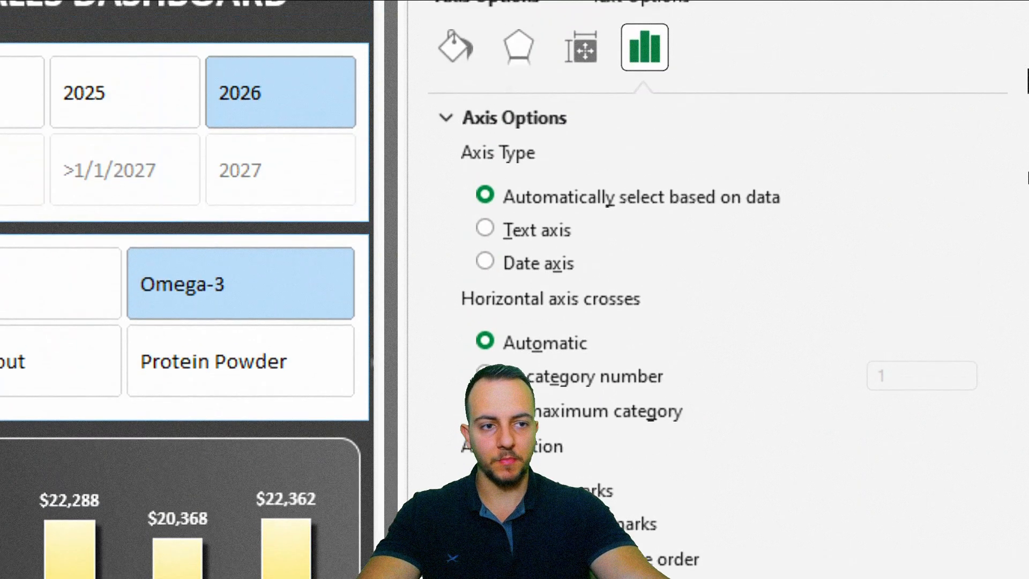
{"action": "left_click", "coordinate": [994, 48]}
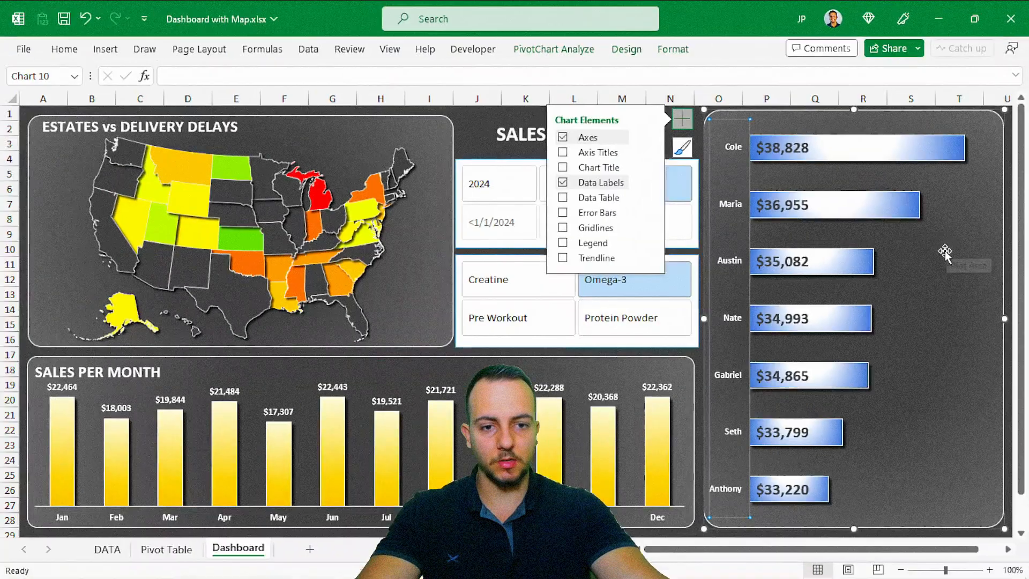
{"action": "key", "text": "Escape"}
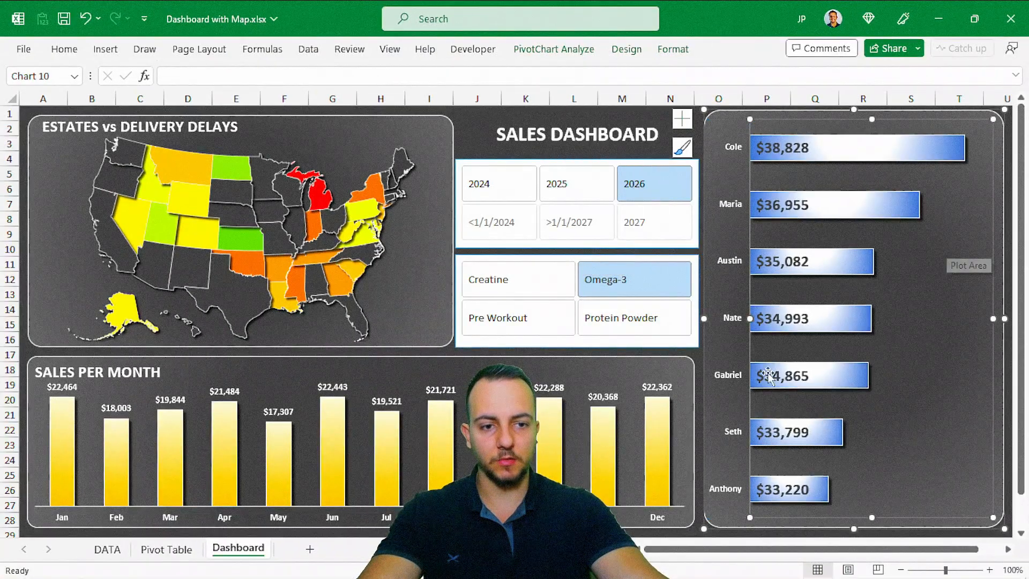
{"action": "key", "text": "Escape"}
Step: Test the reordered customer chart by filtering to 2025 and switching through Creatine, Pre Workout and Omega-3
{"action": "left_click", "coordinate": [596, 201]}
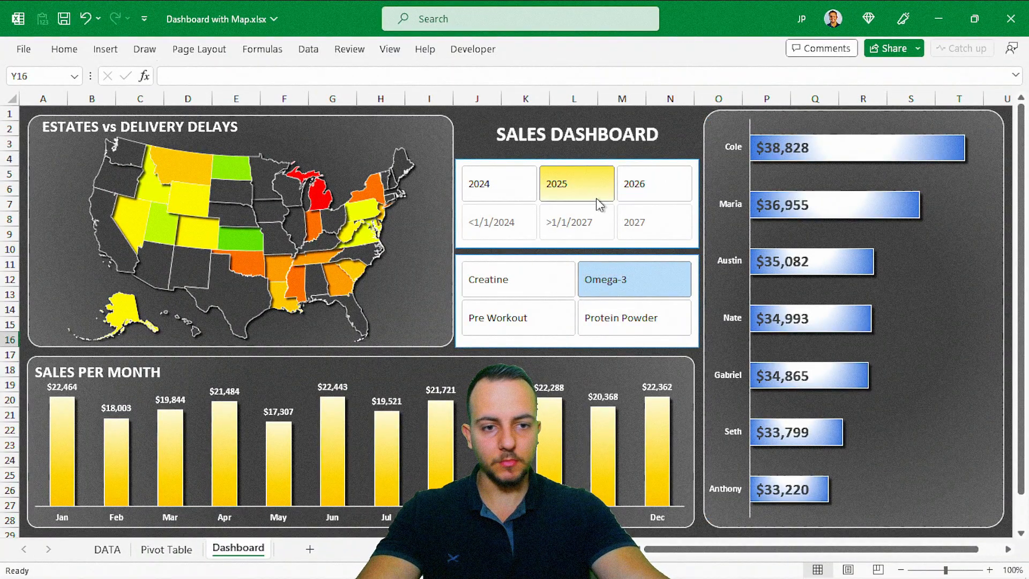
{"action": "left_click", "coordinate": [540, 274]}
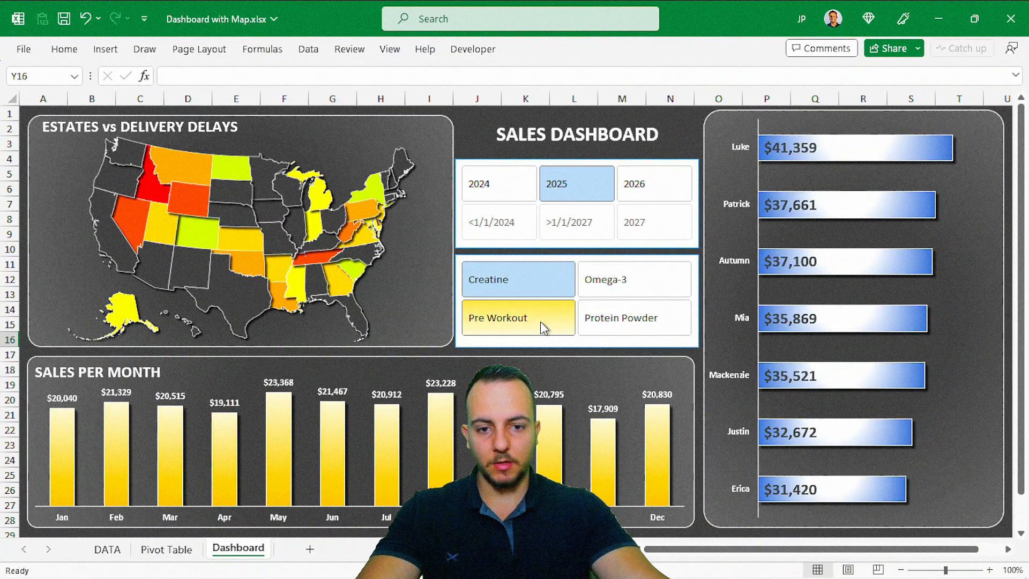
{"action": "left_click", "coordinate": [540, 321]}
{"action": "left_click", "coordinate": [613, 286]}
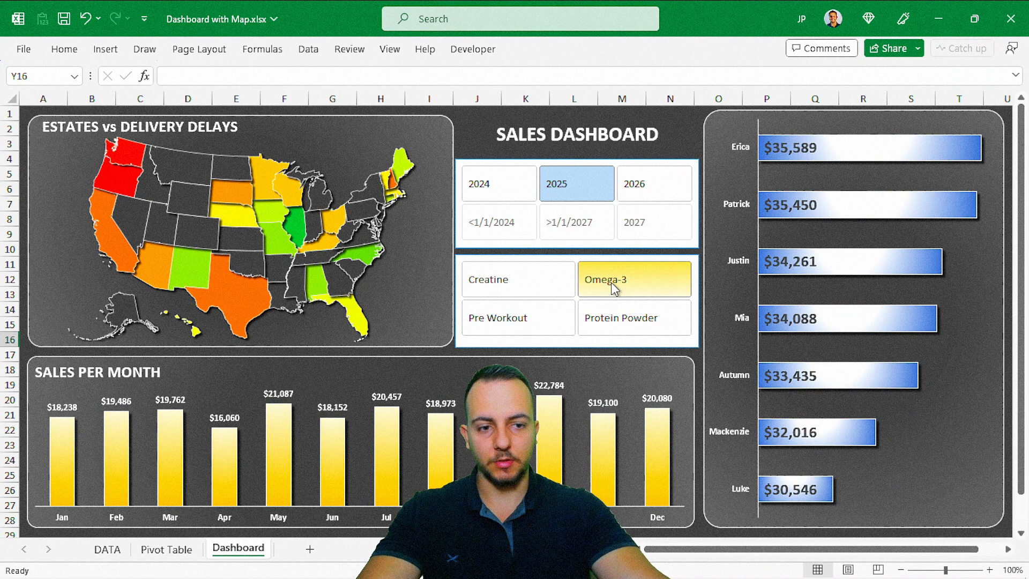
{"action": "left_click", "coordinate": [485, 294]}
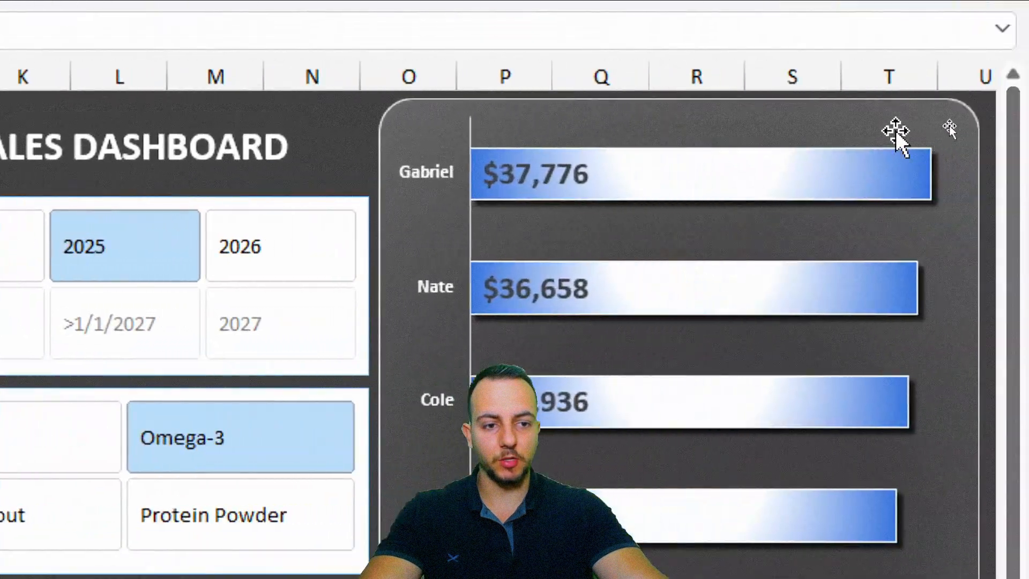
Step: Lower the top of the customer chart's plot area and place a copy of the map's title text box above its bars
{"action": "left_click", "coordinate": [953, 126]}
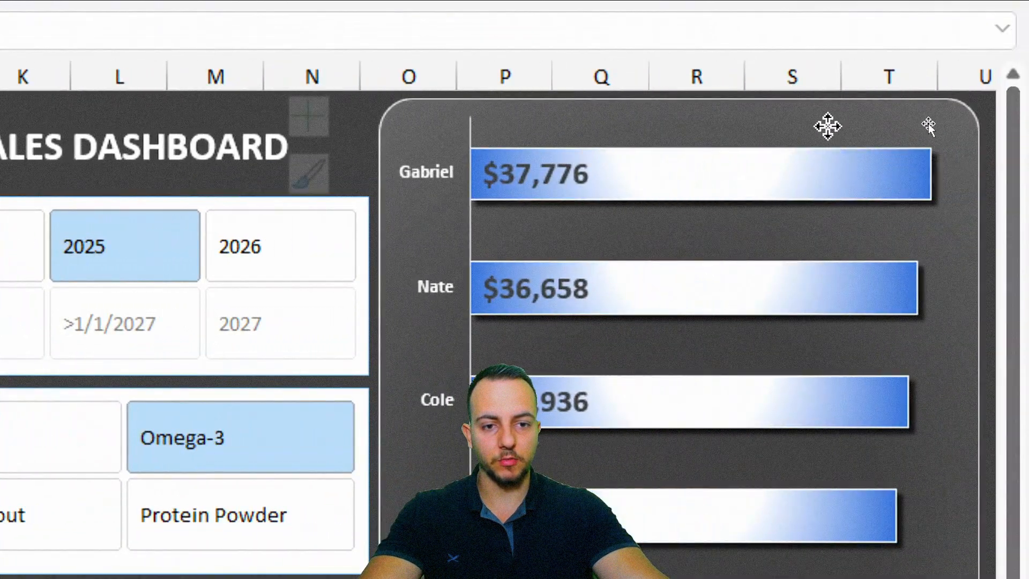
{"action": "left_click_drag", "start_coordinate": [712, 116], "coordinate": [717, 173]}
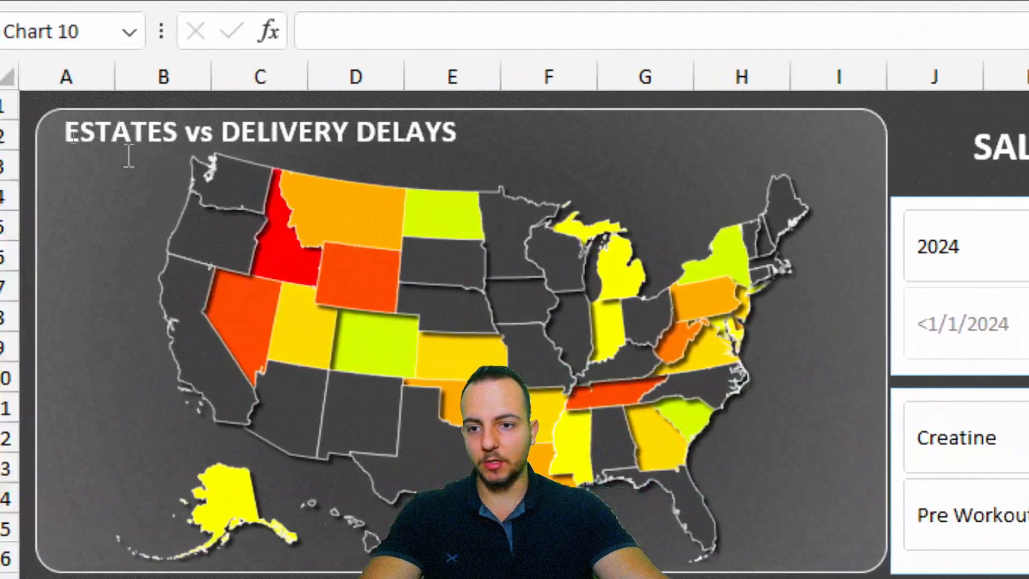
{"action": "left_click", "coordinate": [132, 135]}
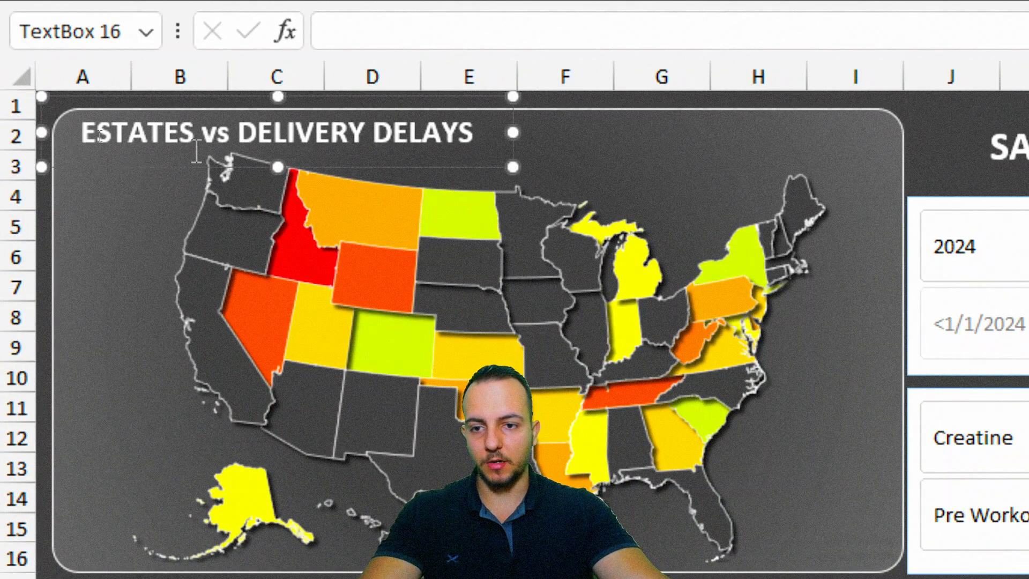
{"action": "key", "text": "ctrl+d"}
{"action": "left_click_drag", "start_coordinate": [151, 196], "coordinate": [1028, 186]}
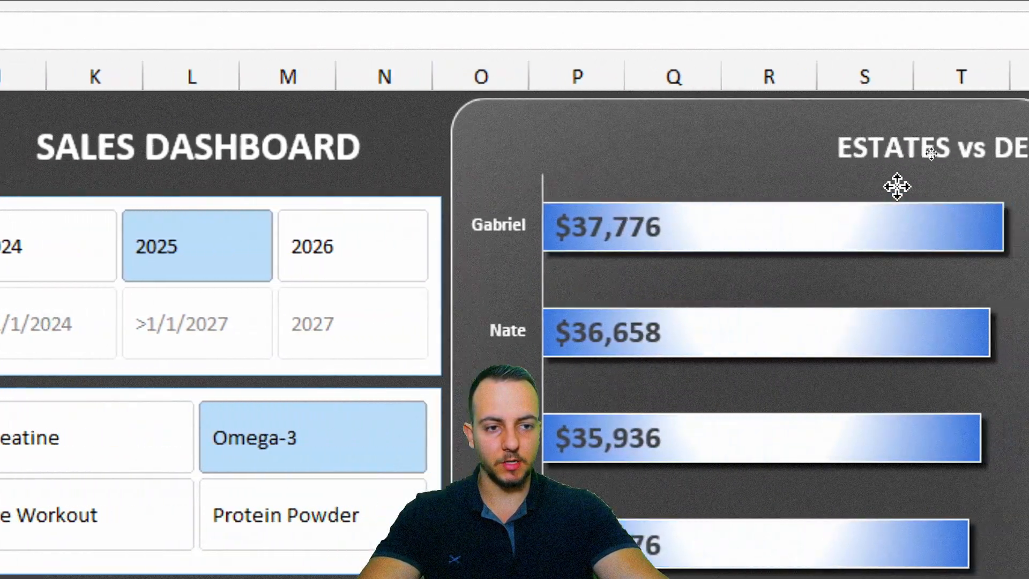
{"action": "left_click_drag", "start_coordinate": [896, 186], "coordinate": [540, 165]}
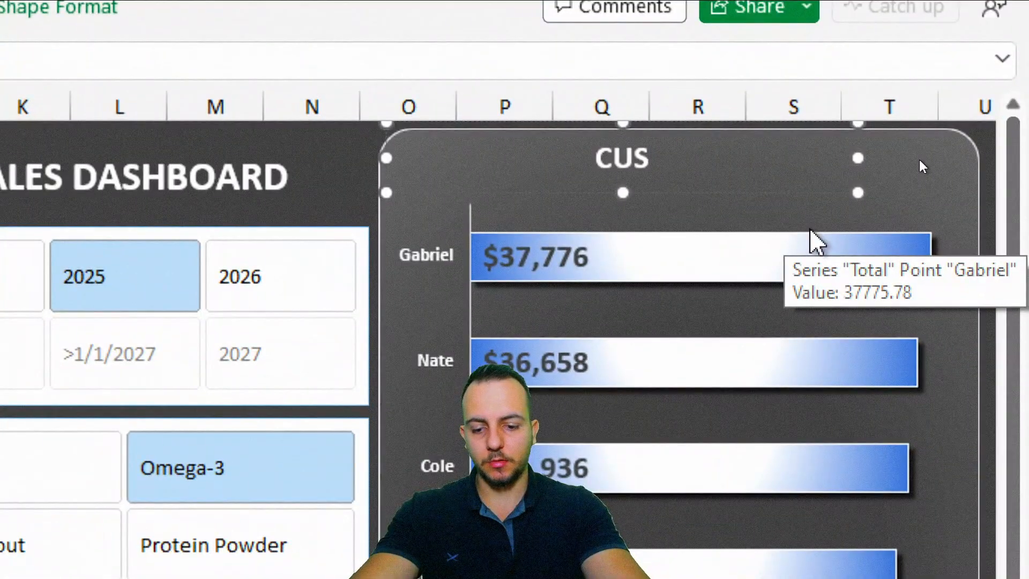
Step: Change the copied title to "CUSTOMERS WHO BOUGHT THE MOST" and widen its text box so it fits on one line
{"action": "type", "text": "TU"}
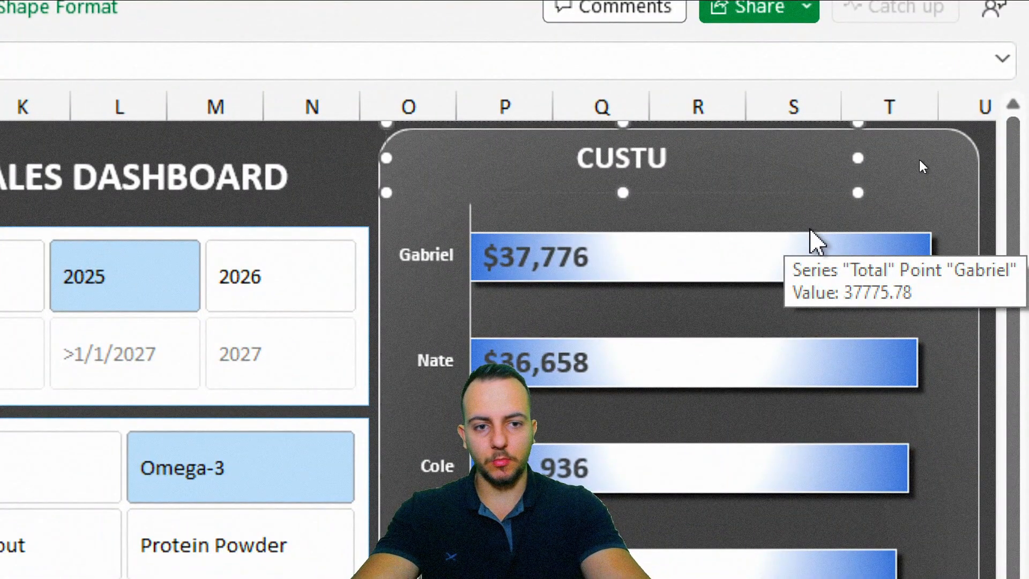
{"action": "key", "text": "BackSpace"}
{"action": "type", "text": "OMERS WHO"}
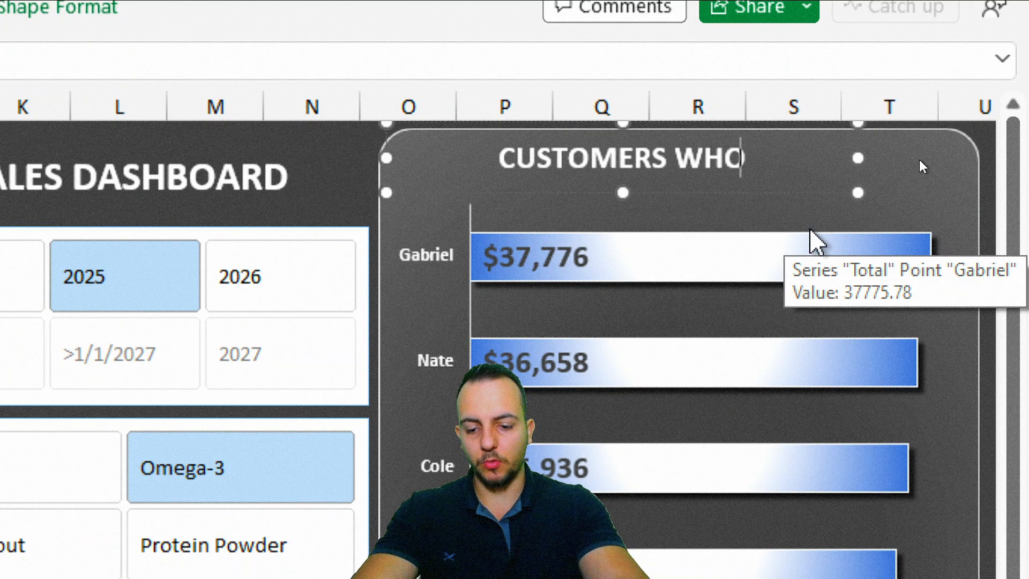
{"action": "type", "text": " BOUGHT THE MOST"}
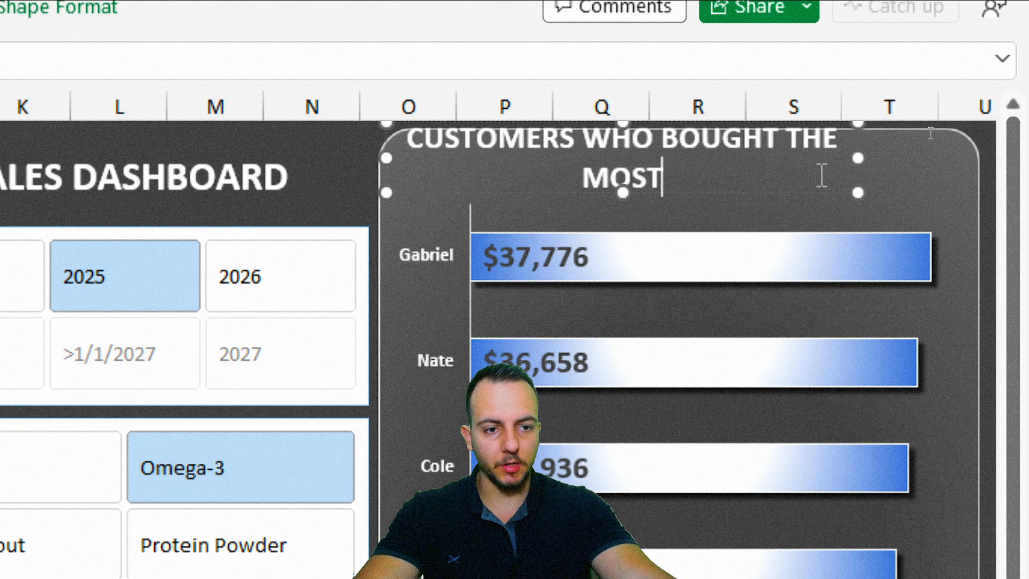
{"action": "left_click_drag", "start_coordinate": [858, 158], "coordinate": [942, 166]}
{"action": "left_click_drag", "start_coordinate": [384, 157], "coordinate": [386, 162]}
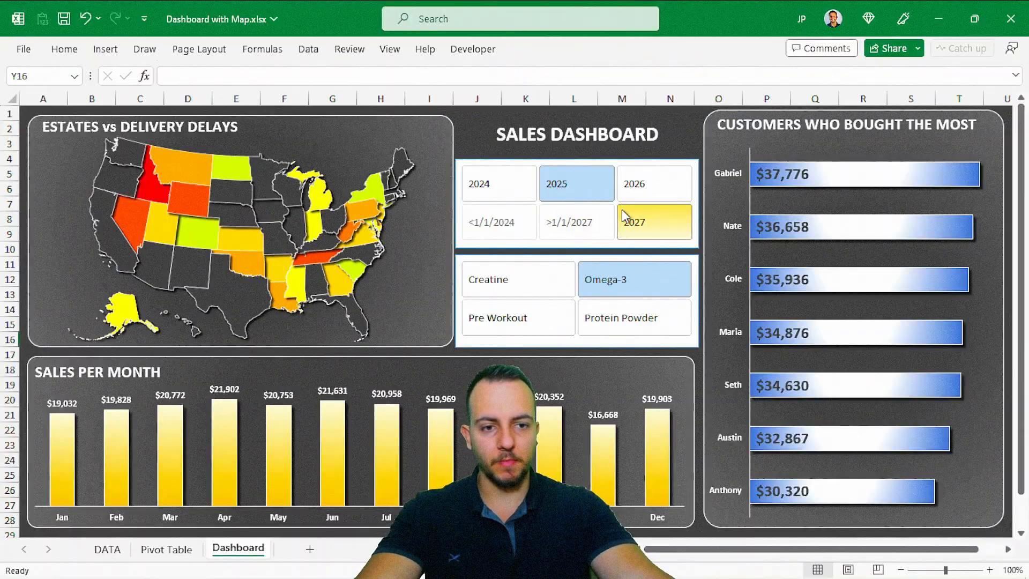
Step: Test the titled dashboard by switching to Creatine and Pre Workout and filtering to 2026
{"action": "left_click", "coordinate": [553, 276]}
{"action": "left_click", "coordinate": [552, 321]}
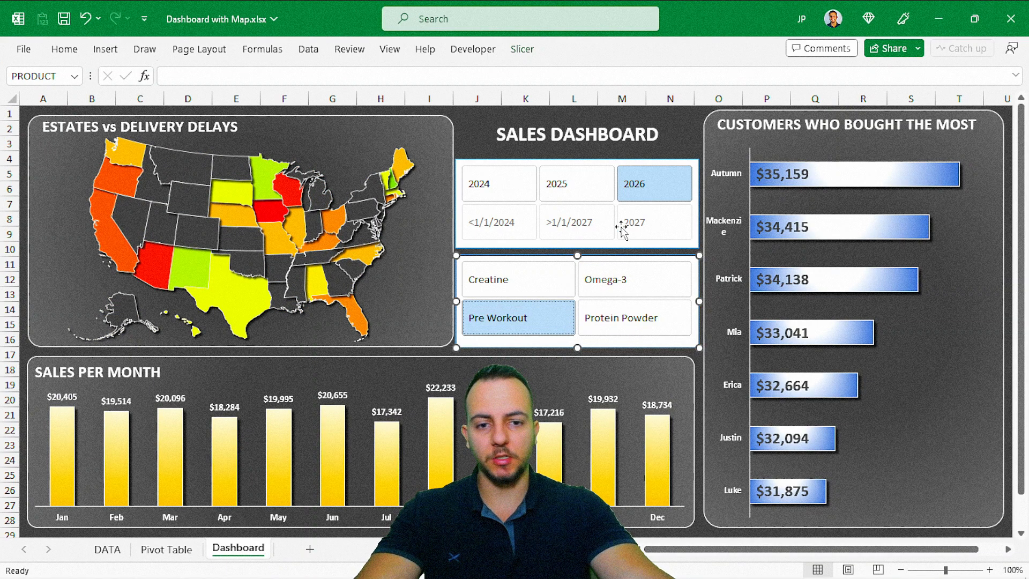
{"action": "key", "text": "Escape"}
Step: Try the green Dark slicer style on the product slicer
{"action": "left_click", "coordinate": [579, 255]}
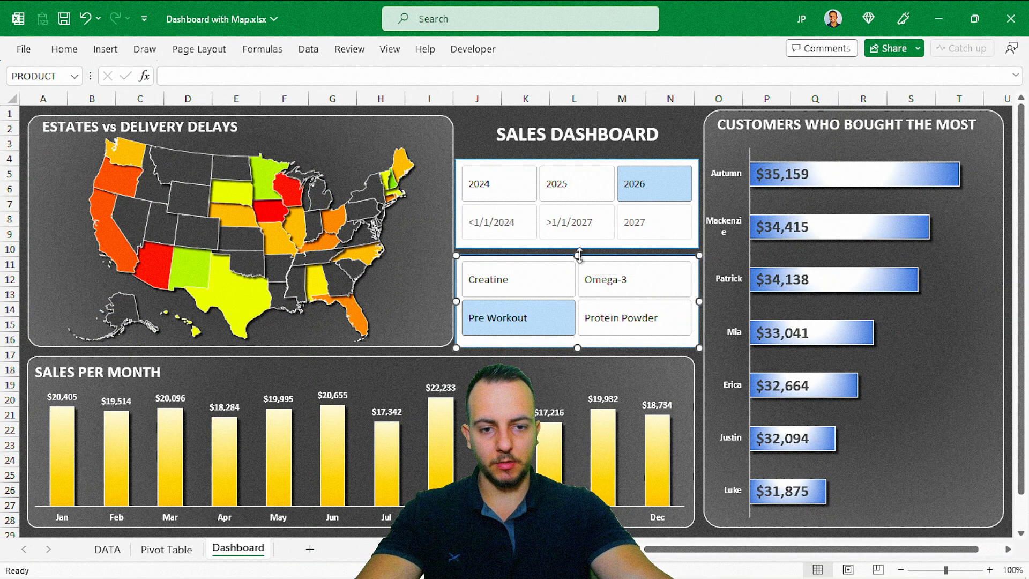
{"action": "left_click", "coordinate": [523, 49]}
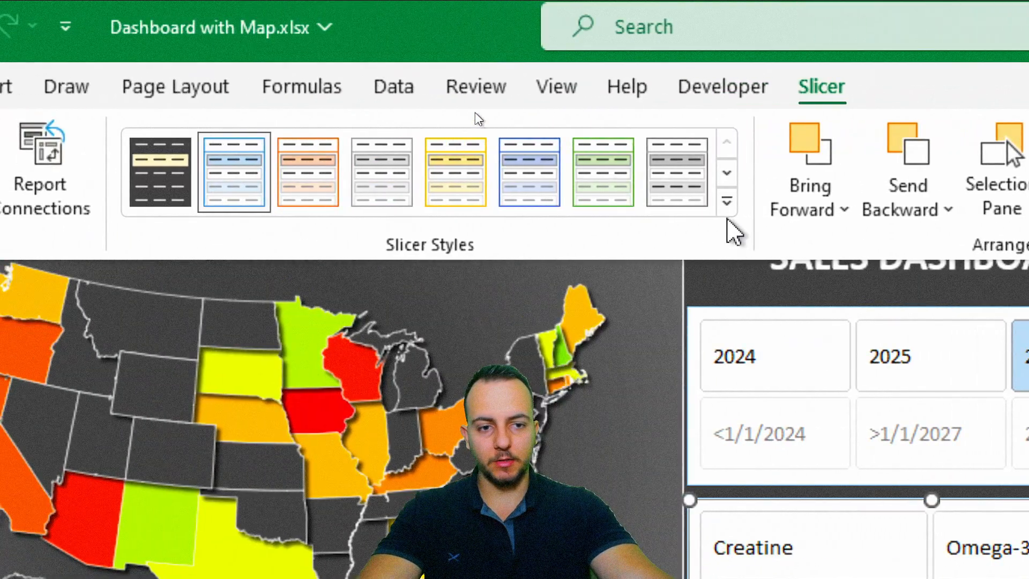
{"action": "left_click", "coordinate": [727, 203]}
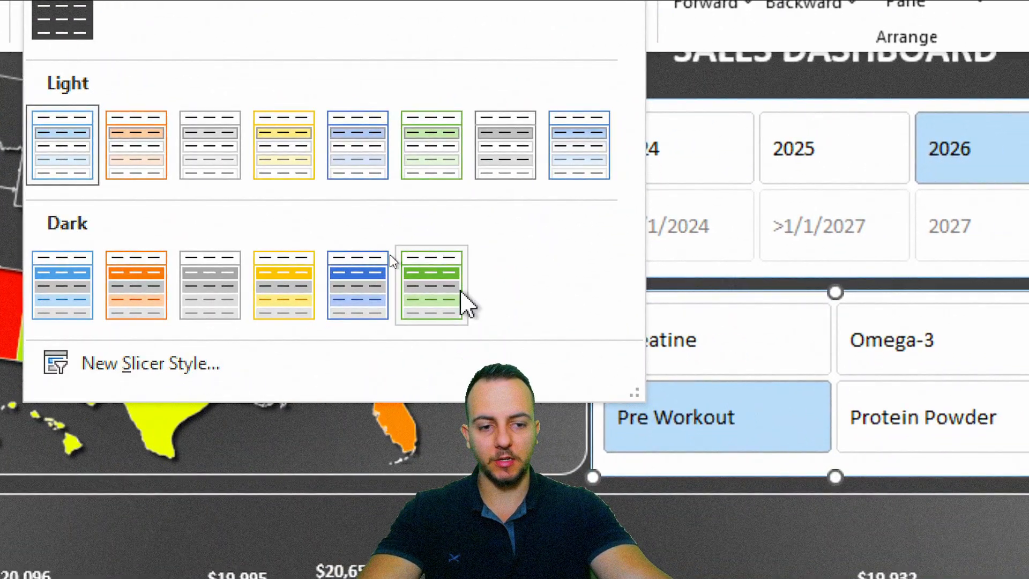
{"action": "left_click", "coordinate": [431, 286]}
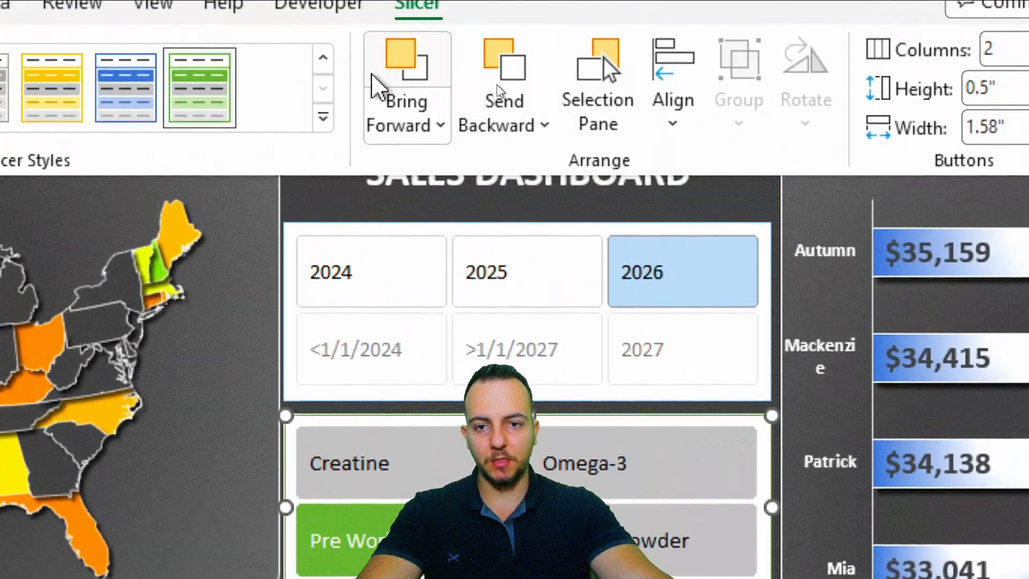
Step: Apply the custom dark gray and pale yellow style to the product slicer and test it with Protein Powder and Omega-3
{"action": "left_click", "coordinate": [324, 116]}
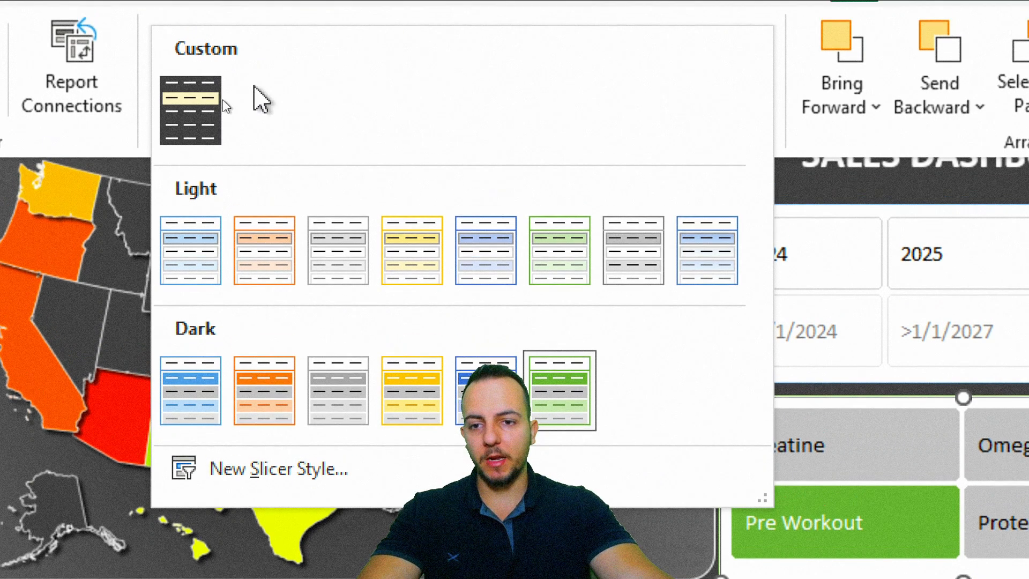
{"action": "left_click", "coordinate": [217, 113]}
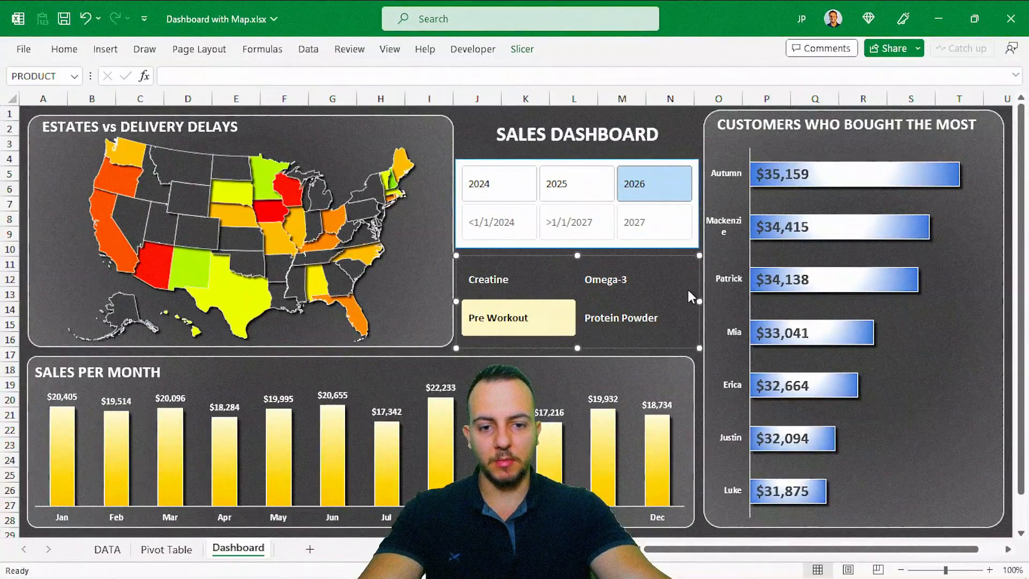
{"action": "left_click", "coordinate": [627, 318]}
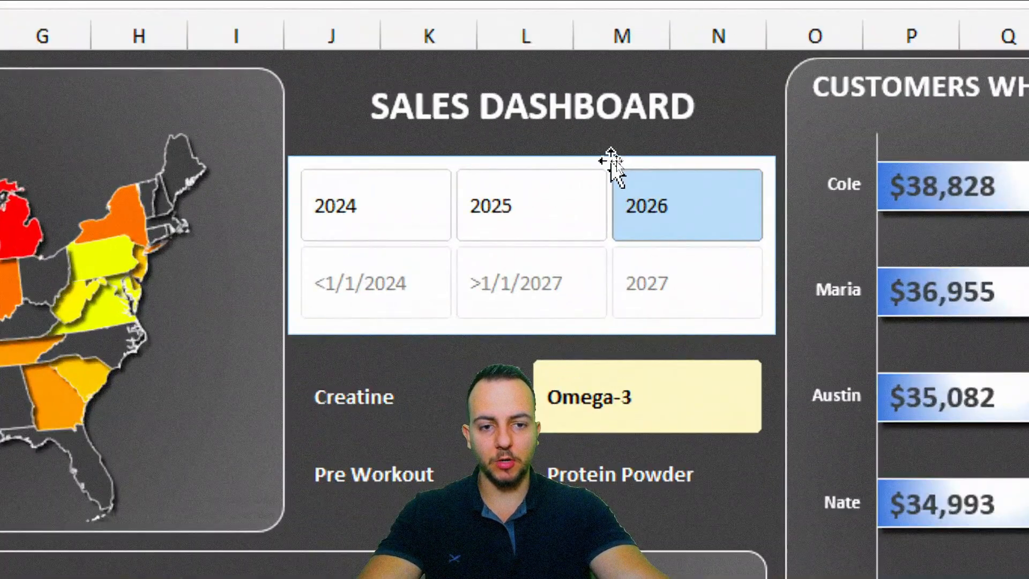
Step: Start a new slicer style for the year slicer and examine its Whole Slicer, Header and Selected Item with Data elements, without saving it
{"action": "left_click", "coordinate": [611, 161]}
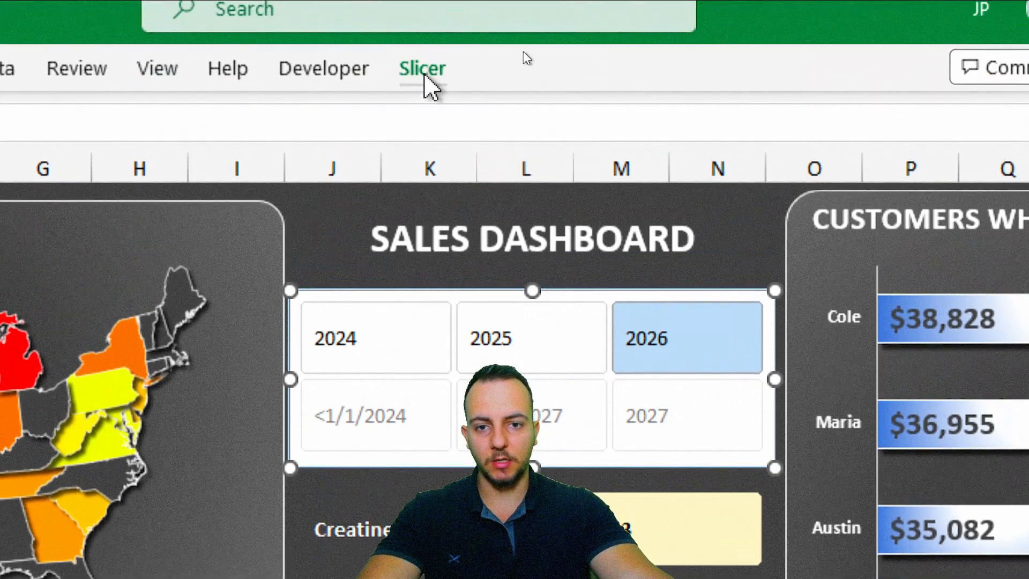
{"action": "left_click", "coordinate": [425, 73]}
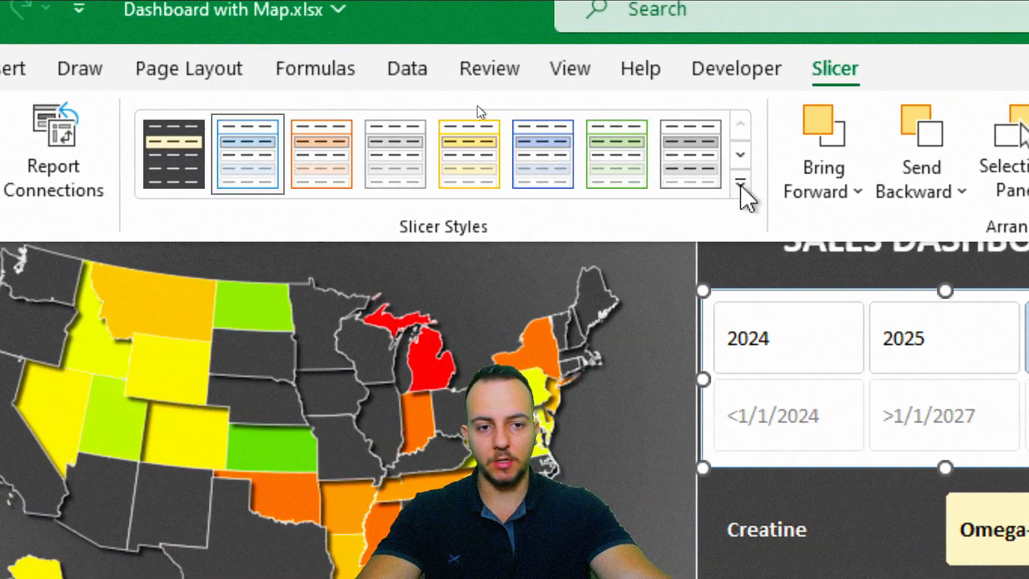
{"action": "left_click", "coordinate": [748, 193]}
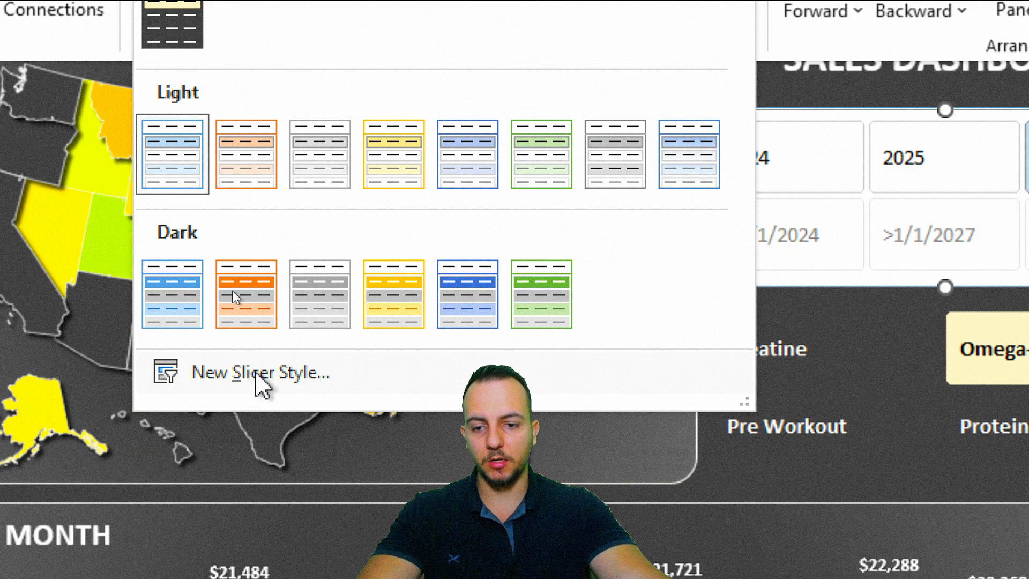
{"action": "left_click", "coordinate": [252, 374]}
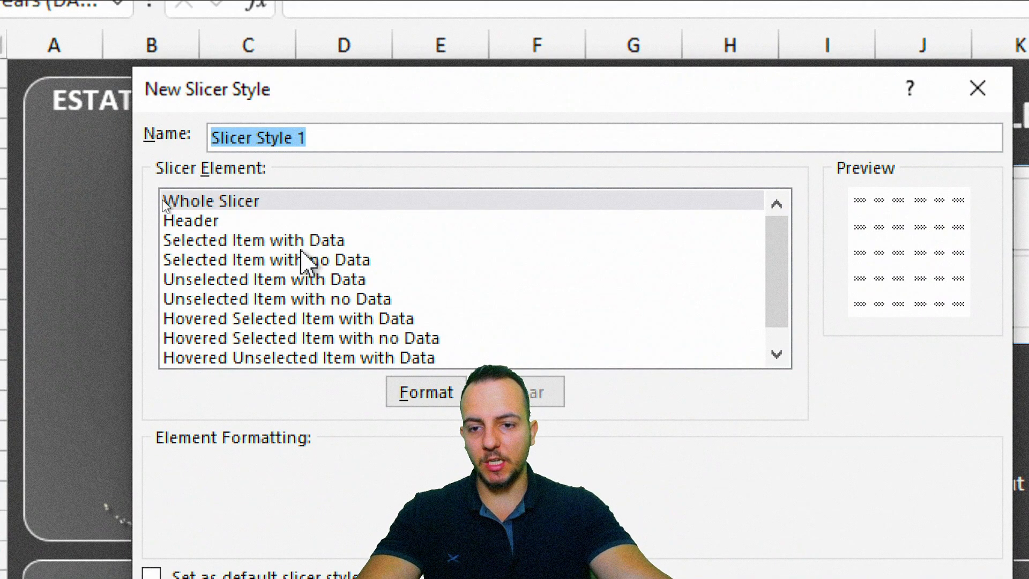
{"action": "left_click", "coordinate": [205, 202]}
{"action": "left_click", "coordinate": [189, 219]}
{"action": "left_click", "coordinate": [231, 200]}
{"action": "left_click", "coordinate": [201, 220]}
{"action": "left_click", "coordinate": [223, 242]}
{"action": "left_click", "coordinate": [236, 202]}
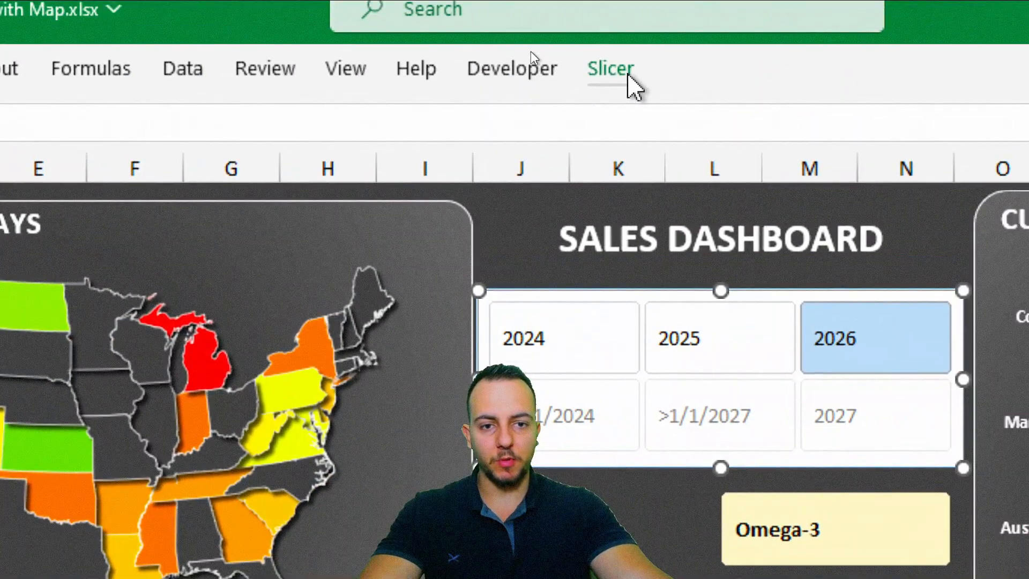
Step: Open the custom NEW_SLICER style for modification and examine the Whole Slicer element's font, border and fill settings without changing them
{"action": "left_click", "coordinate": [609, 70]}
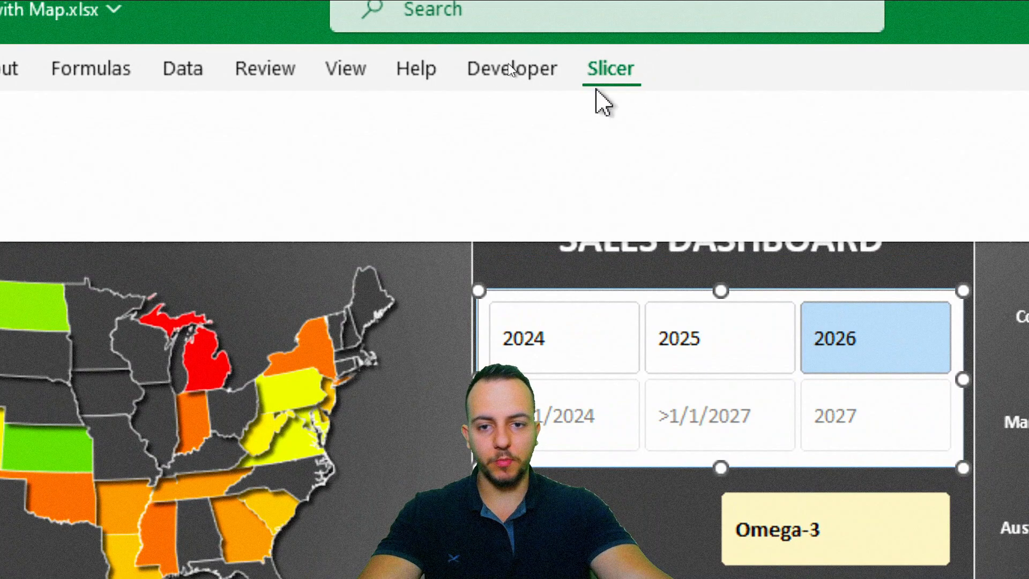
{"action": "left_click", "coordinate": [516, 182]}
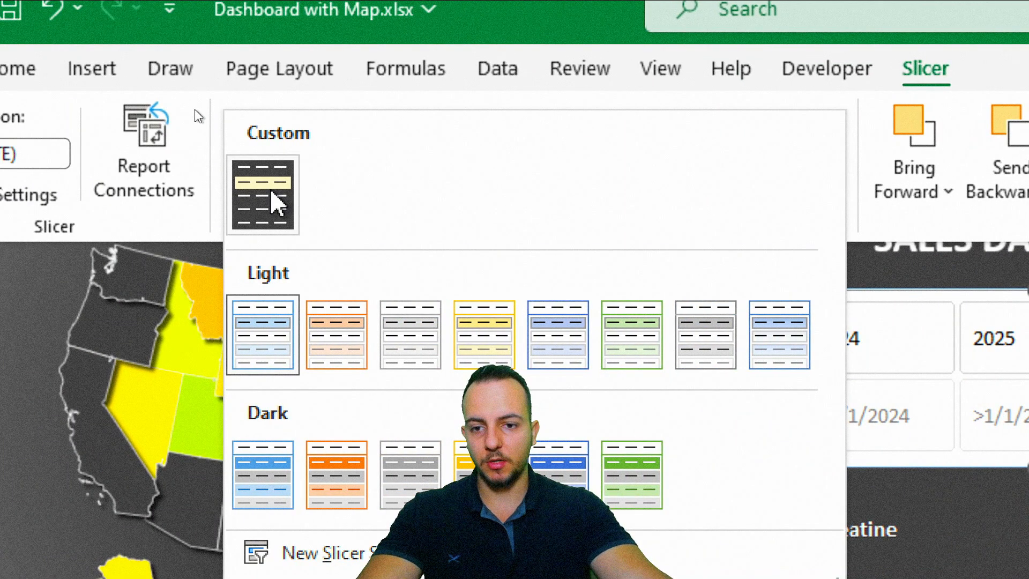
{"action": "right_click", "coordinate": [0, 204]}
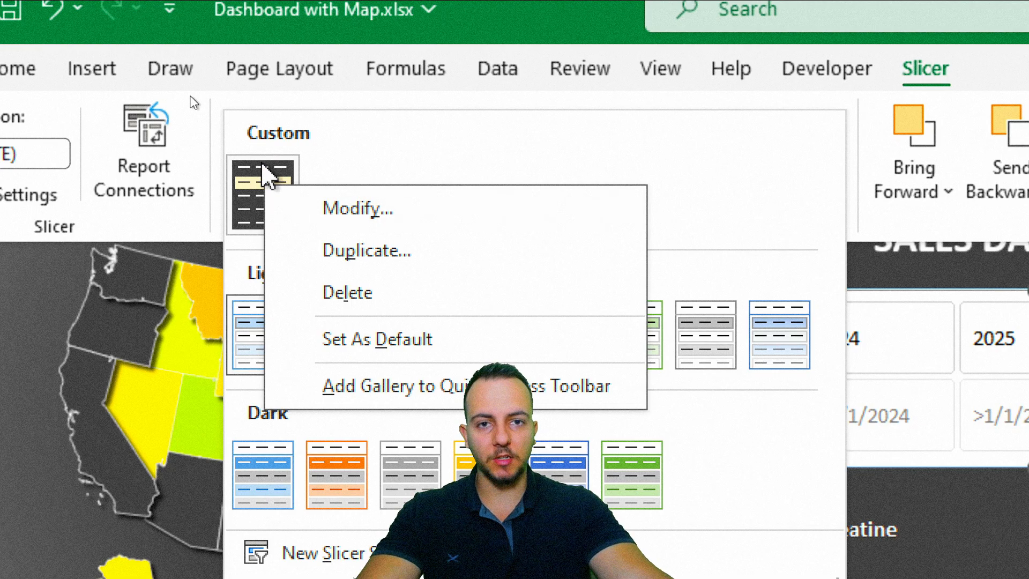
{"action": "left_click", "coordinate": [385, 214]}
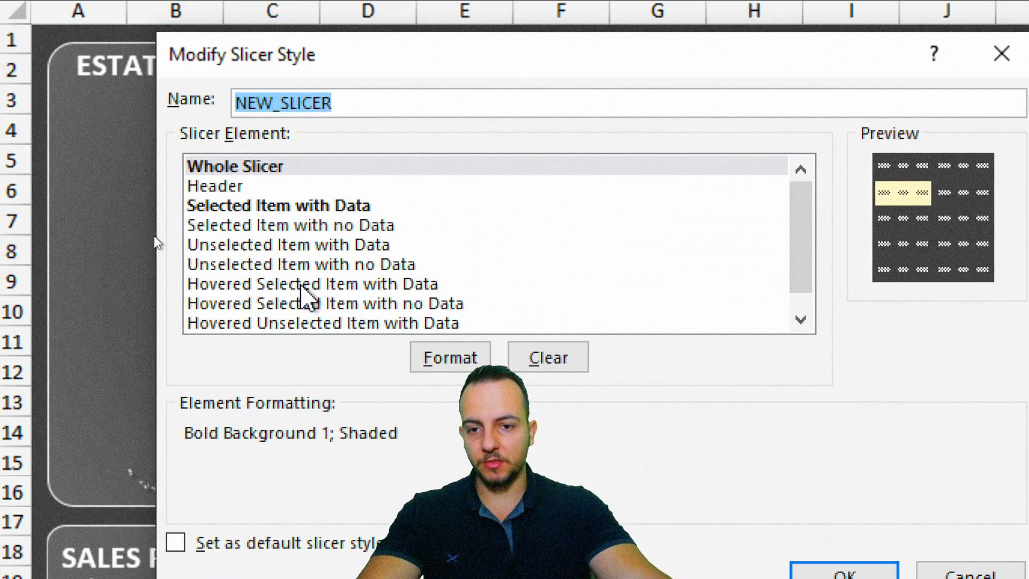
{"action": "left_click", "coordinate": [252, 170]}
{"action": "left_click", "coordinate": [433, 354]}
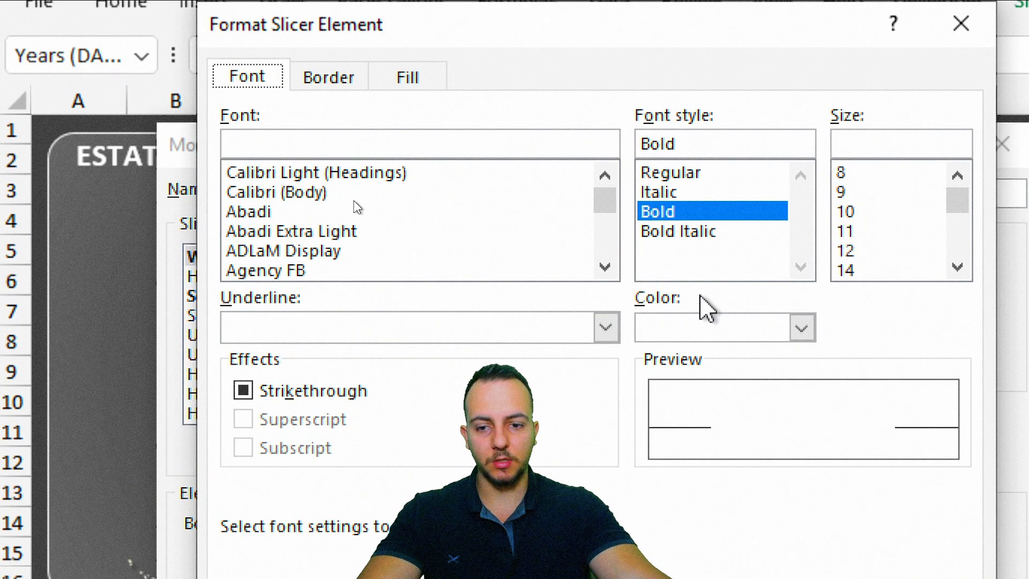
{"action": "left_click", "coordinate": [705, 328]}
{"action": "left_click", "coordinate": [705, 328]}
{"action": "left_click", "coordinate": [328, 77]}
{"action": "left_click", "coordinate": [413, 80]}
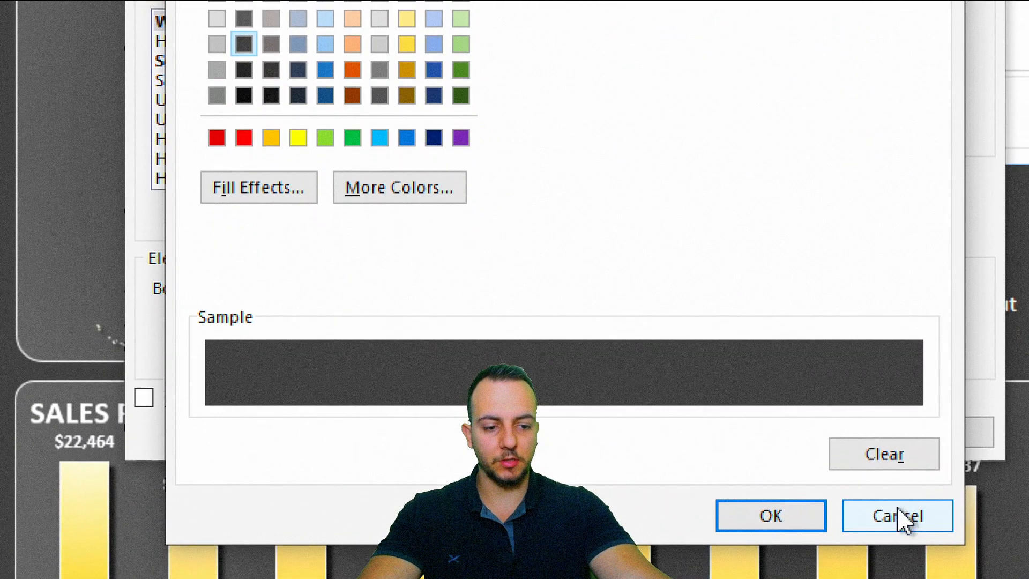
{"action": "left_click", "coordinate": [902, 515]}
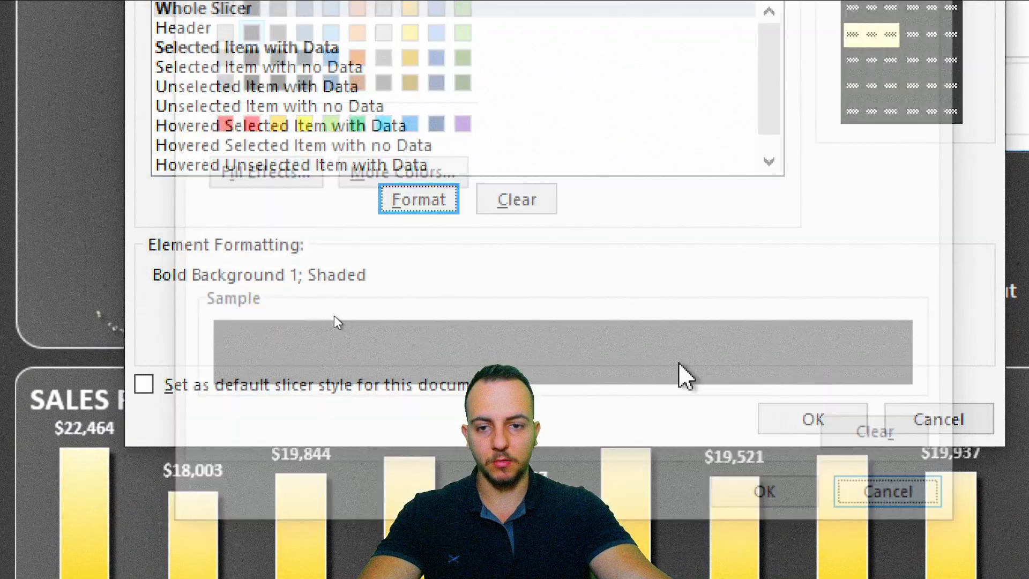
Step: Examine the fill and font settings of the Selected Item with Data element in NEW_SLICER, leaving the style unmodified
{"action": "left_click", "coordinate": [198, 171]}
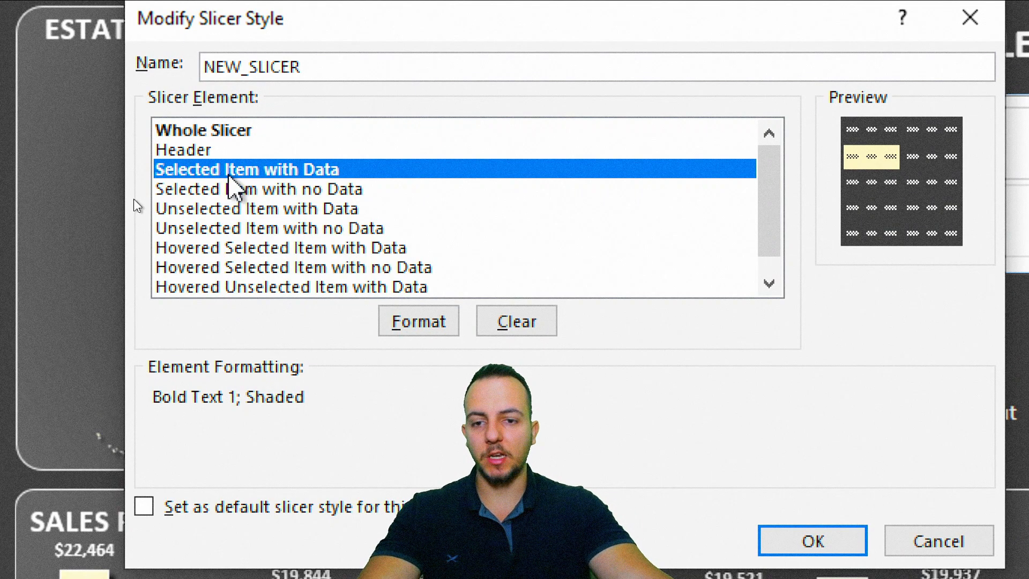
{"action": "left_click", "coordinate": [415, 328]}
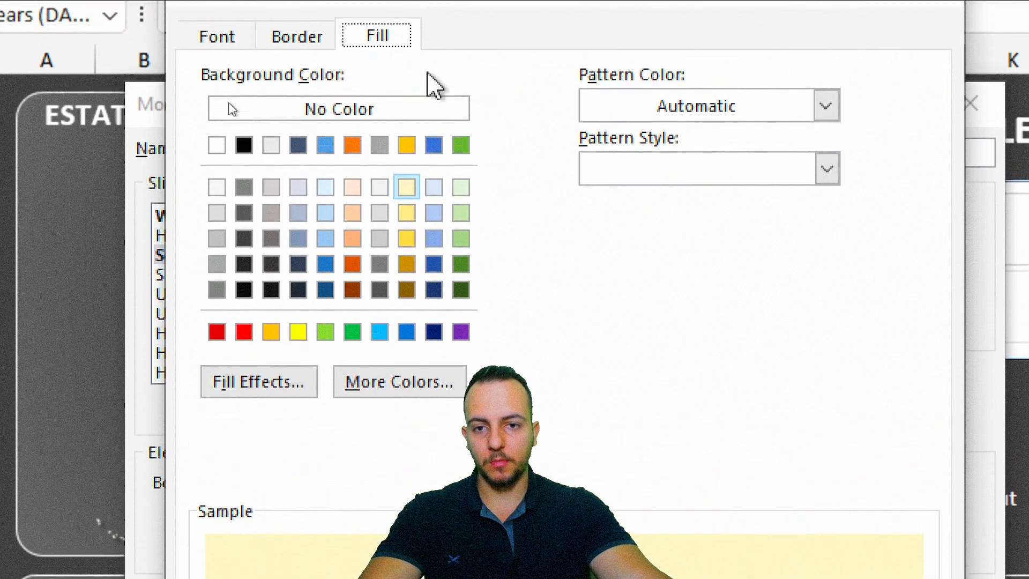
{"action": "left_click", "coordinate": [232, 79]}
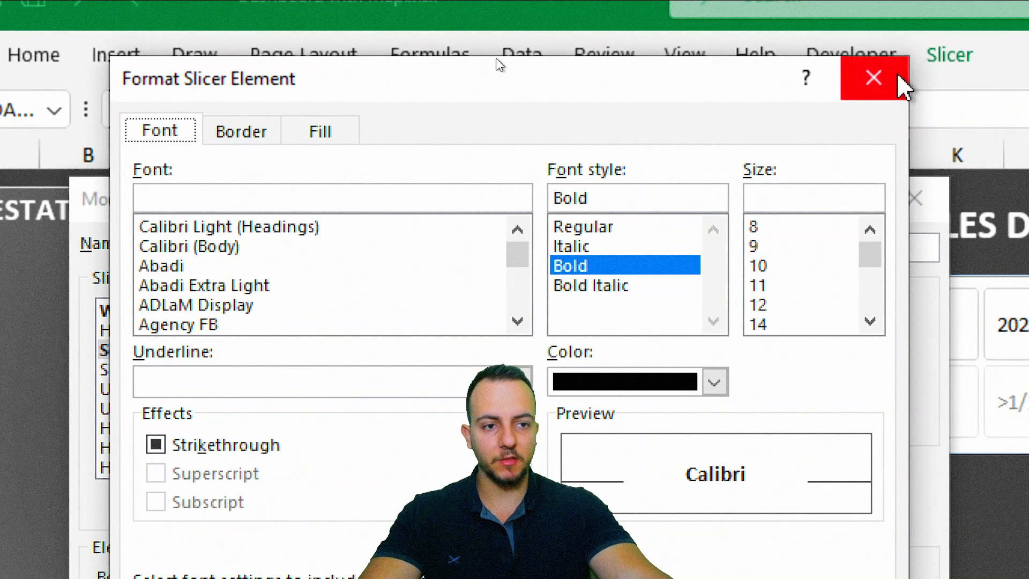
{"action": "left_click", "coordinate": [930, 16]}
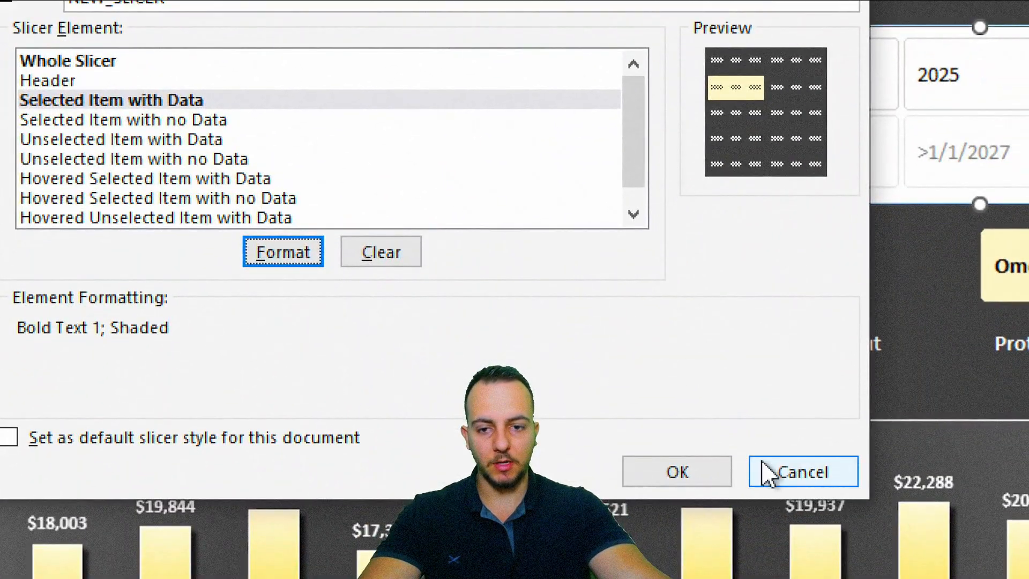
{"action": "left_click", "coordinate": [769, 473]}
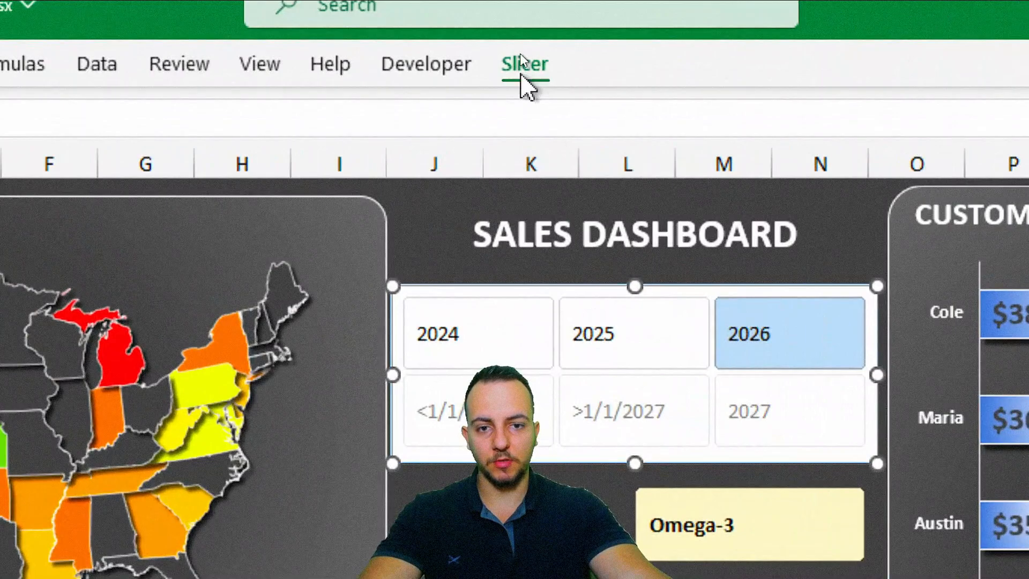
Step: Apply the custom dark gray and pale yellow NEW_SLICER style to the year slicer and deselect it
{"action": "left_click", "coordinate": [524, 48]}
{"action": "left_click", "coordinate": [430, 179]}
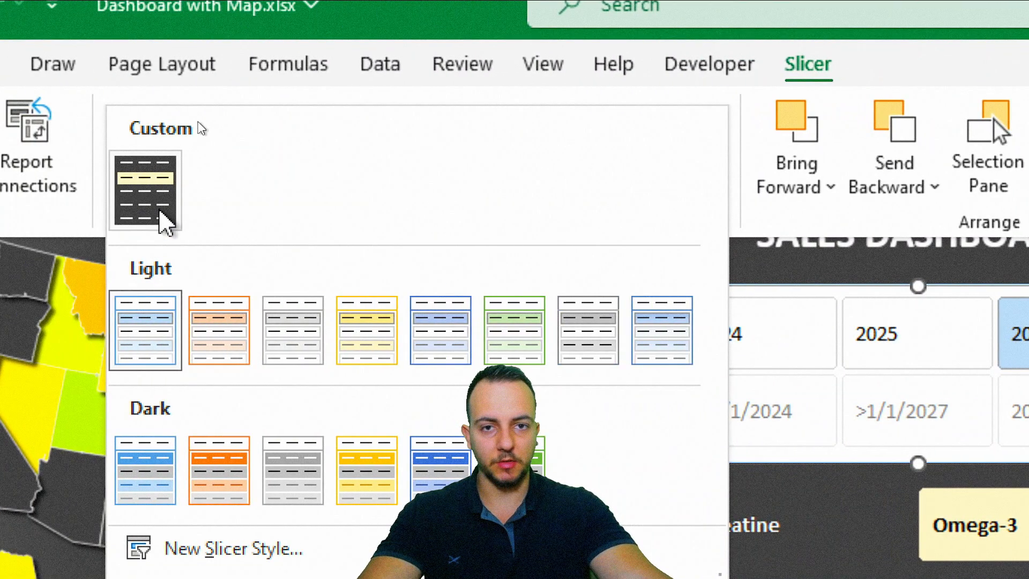
{"action": "left_click", "coordinate": [166, 223]}
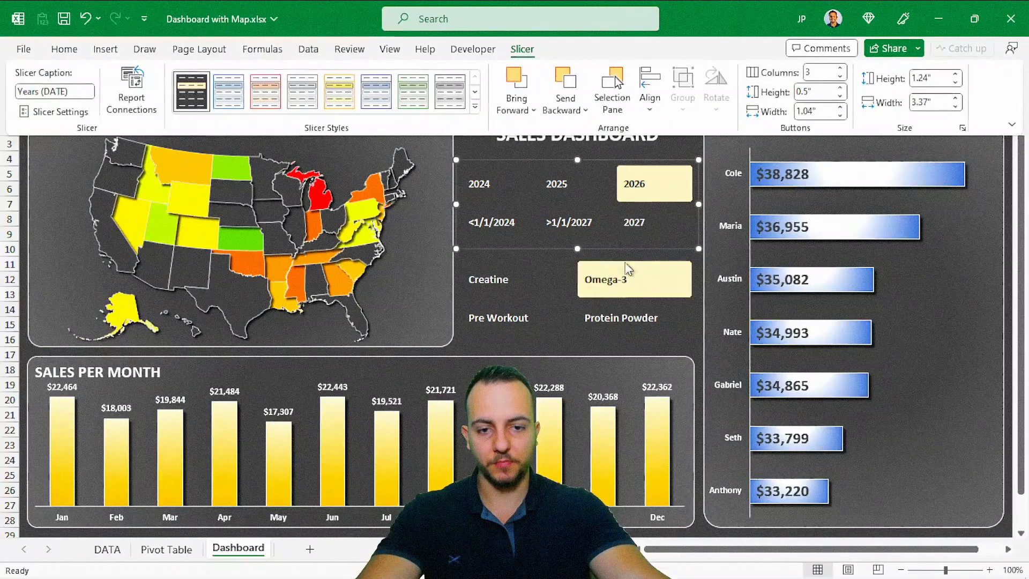
{"action": "key", "text": "Escape"}
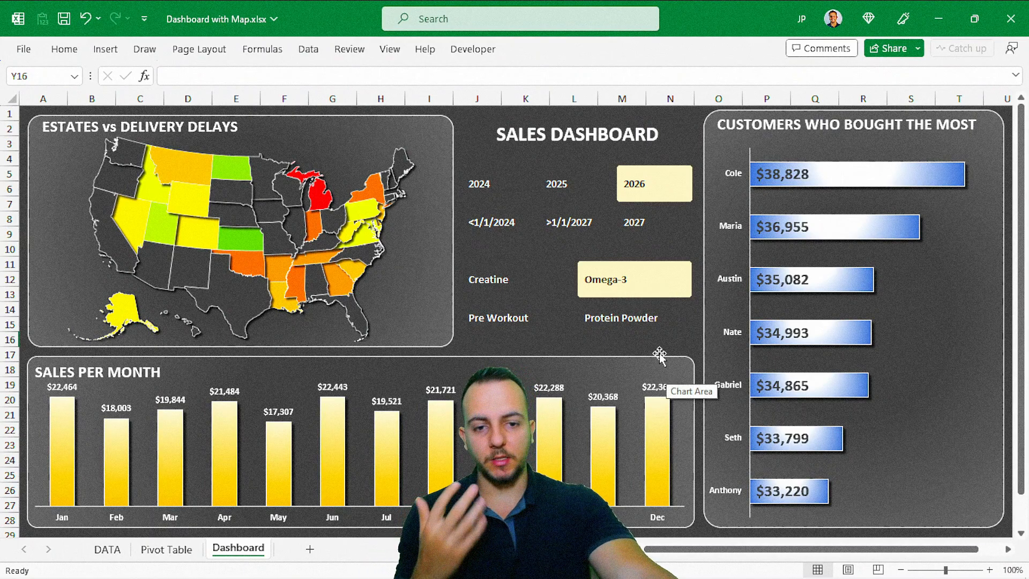
Step: Test the styled slicers by filtering to 2025, switching to Pre Workout and back to Omega-3, and choosing 2024 followed by 2026
{"action": "left_click", "coordinate": [556, 183]}
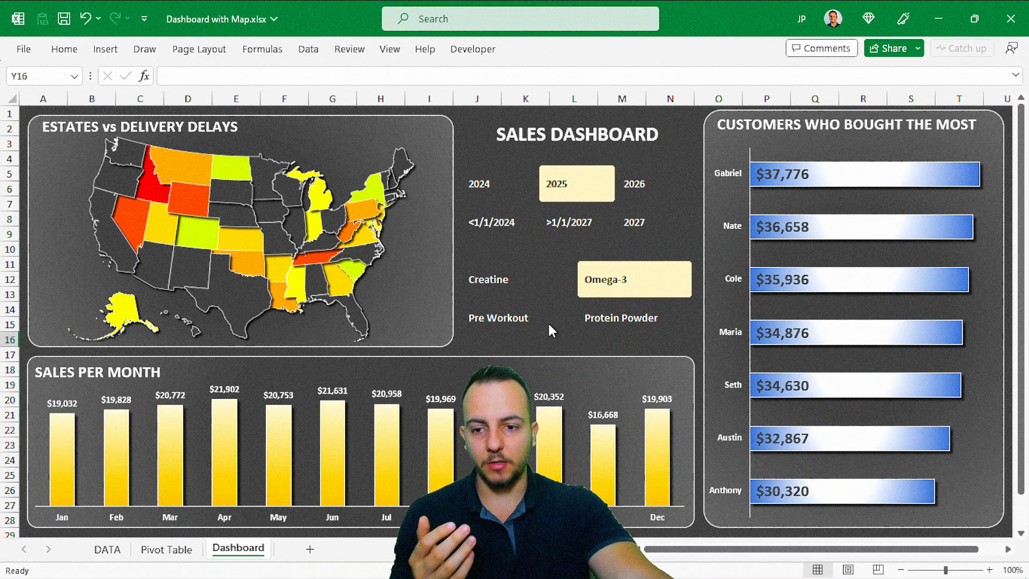
{"action": "left_click", "coordinate": [518, 317]}
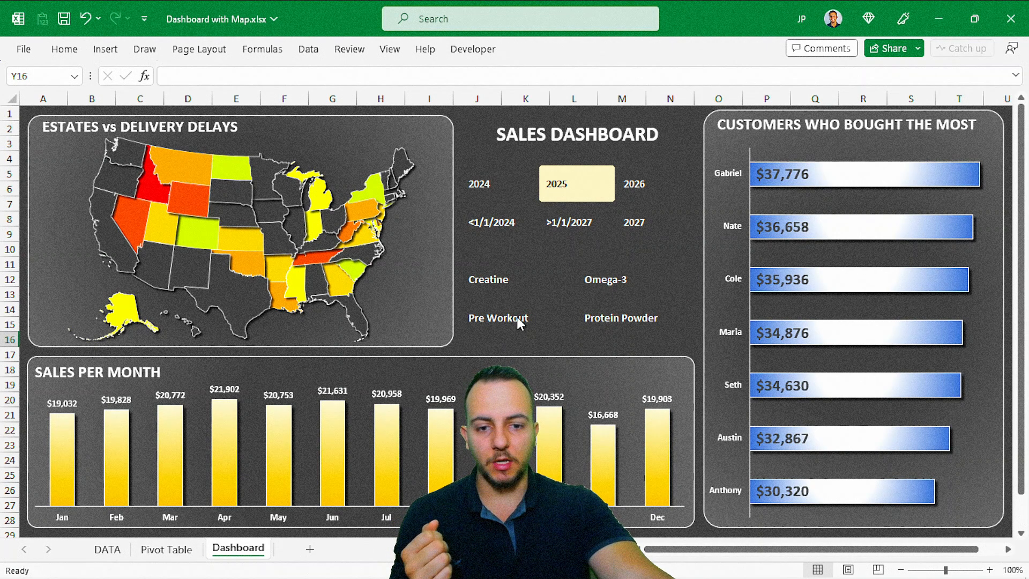
{"action": "left_click", "coordinate": [596, 278]}
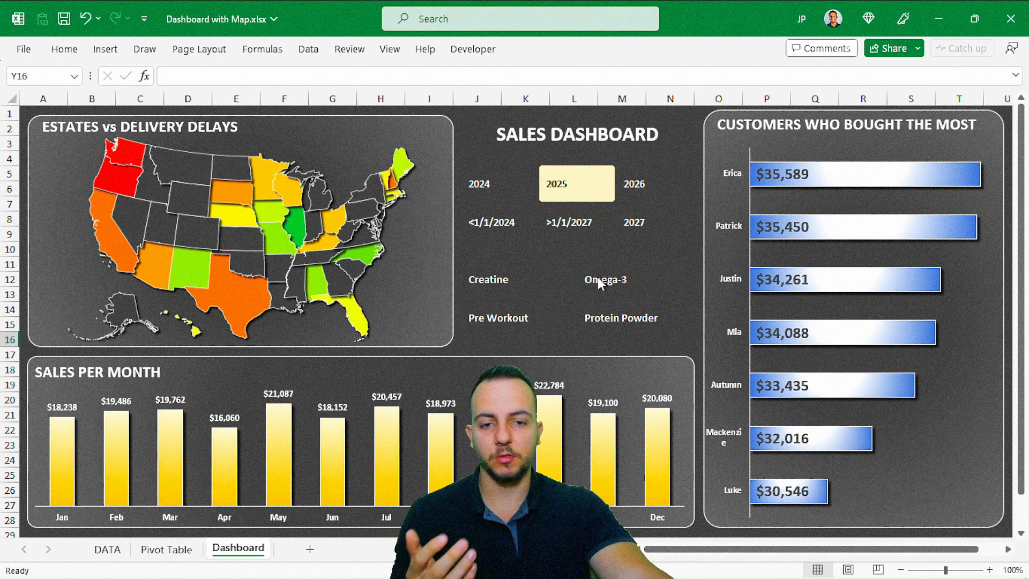
{"action": "left_click", "coordinate": [492, 183]}
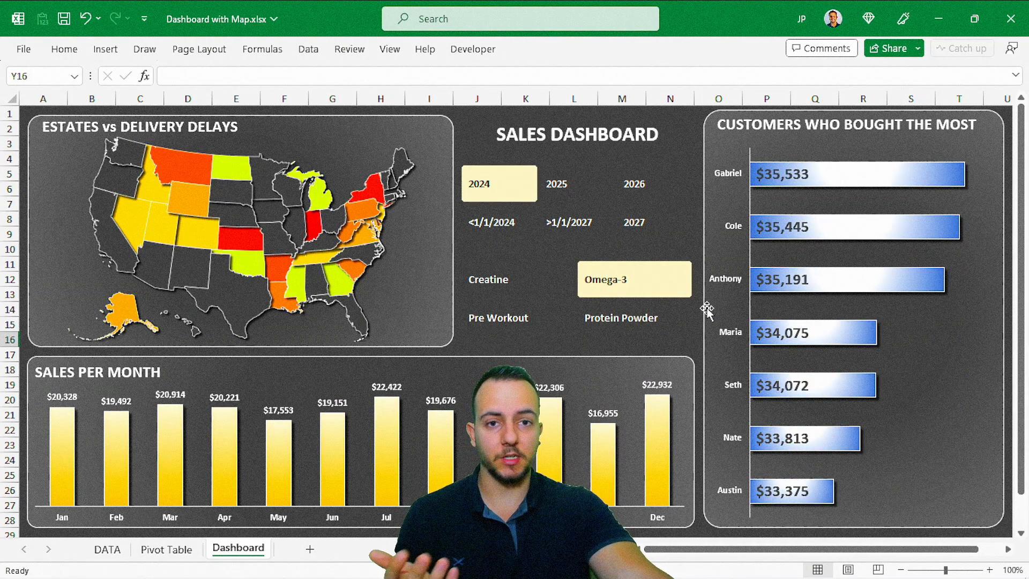
{"action": "left_click", "coordinate": [635, 183]}
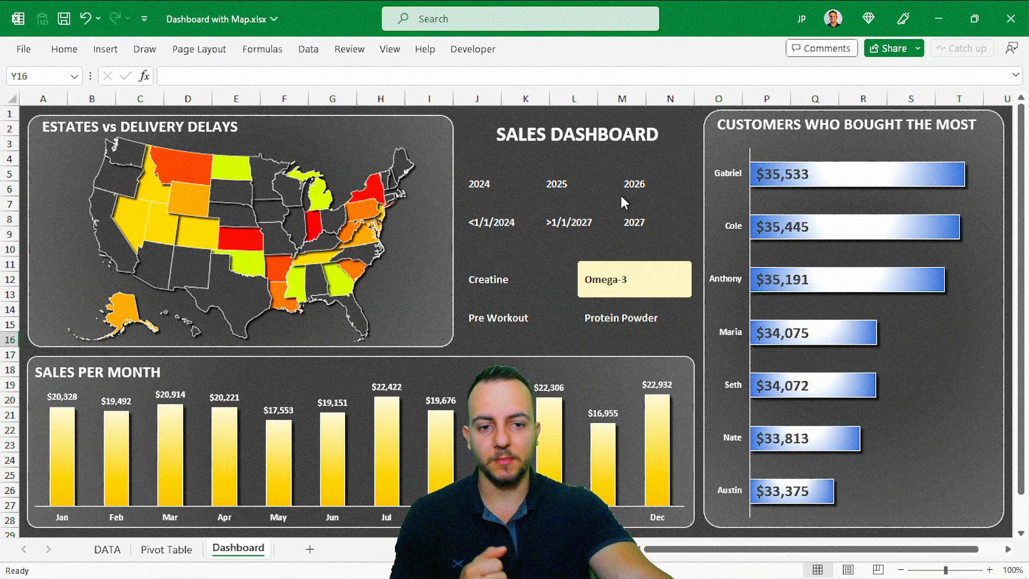